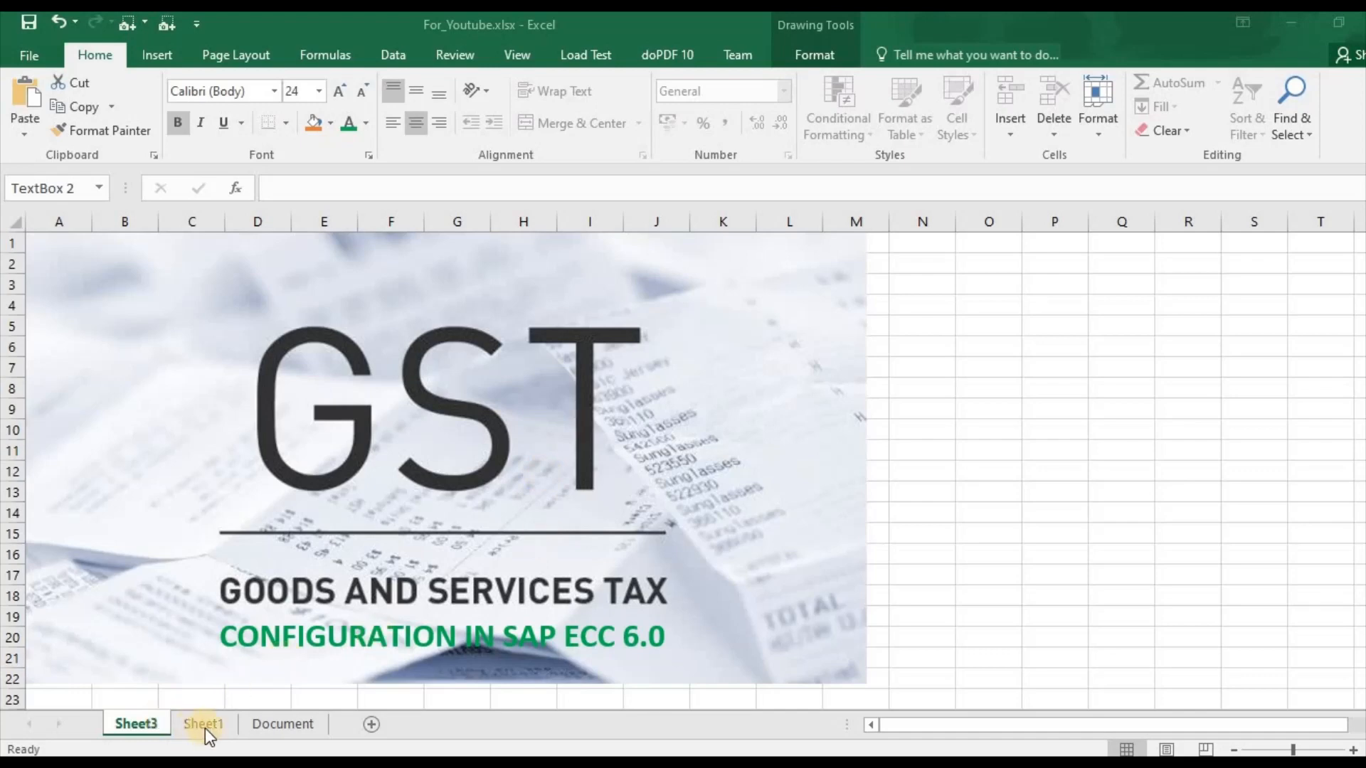
# Review the GST configuration tasks listed in Sheet1, from creating the access sequence through creating the tax code.
pyautogui.click(203, 724)
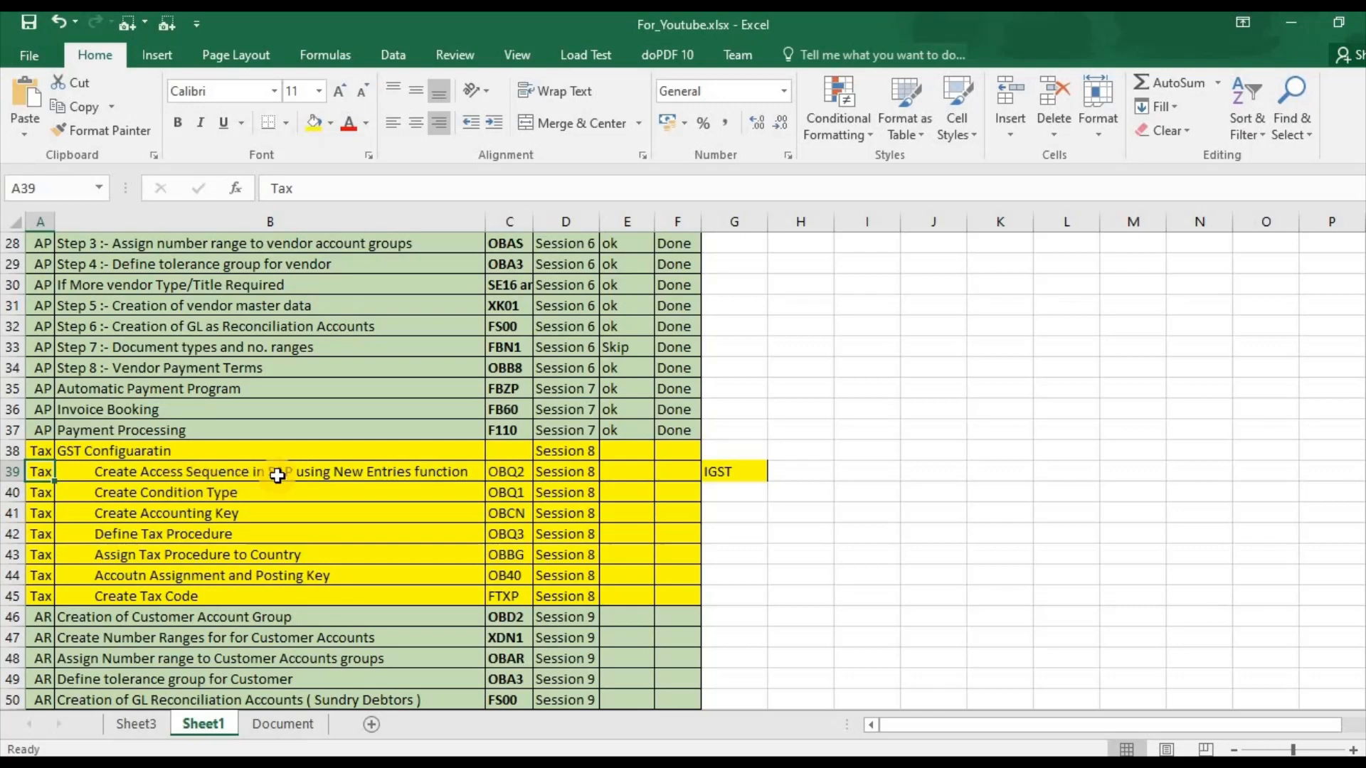
pyautogui.click(228, 498)
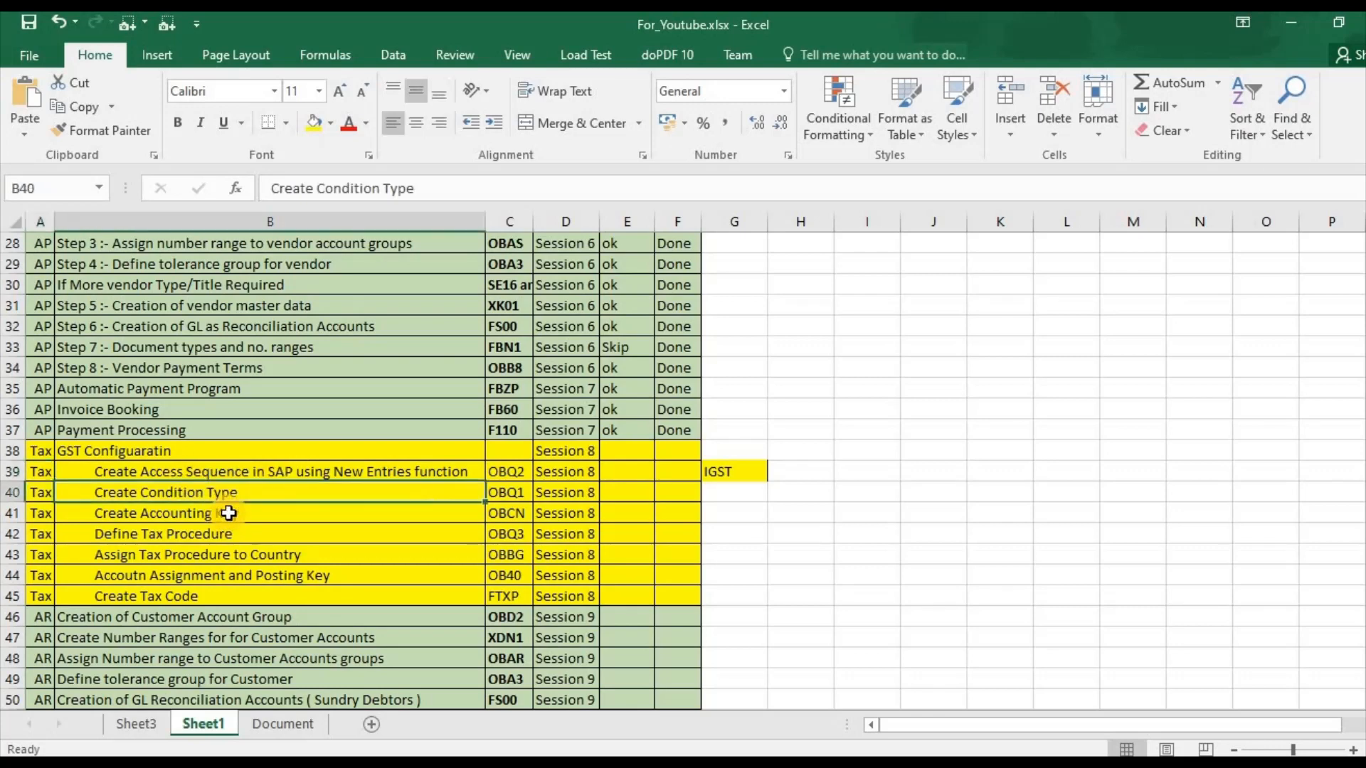
pyautogui.click(233, 517)
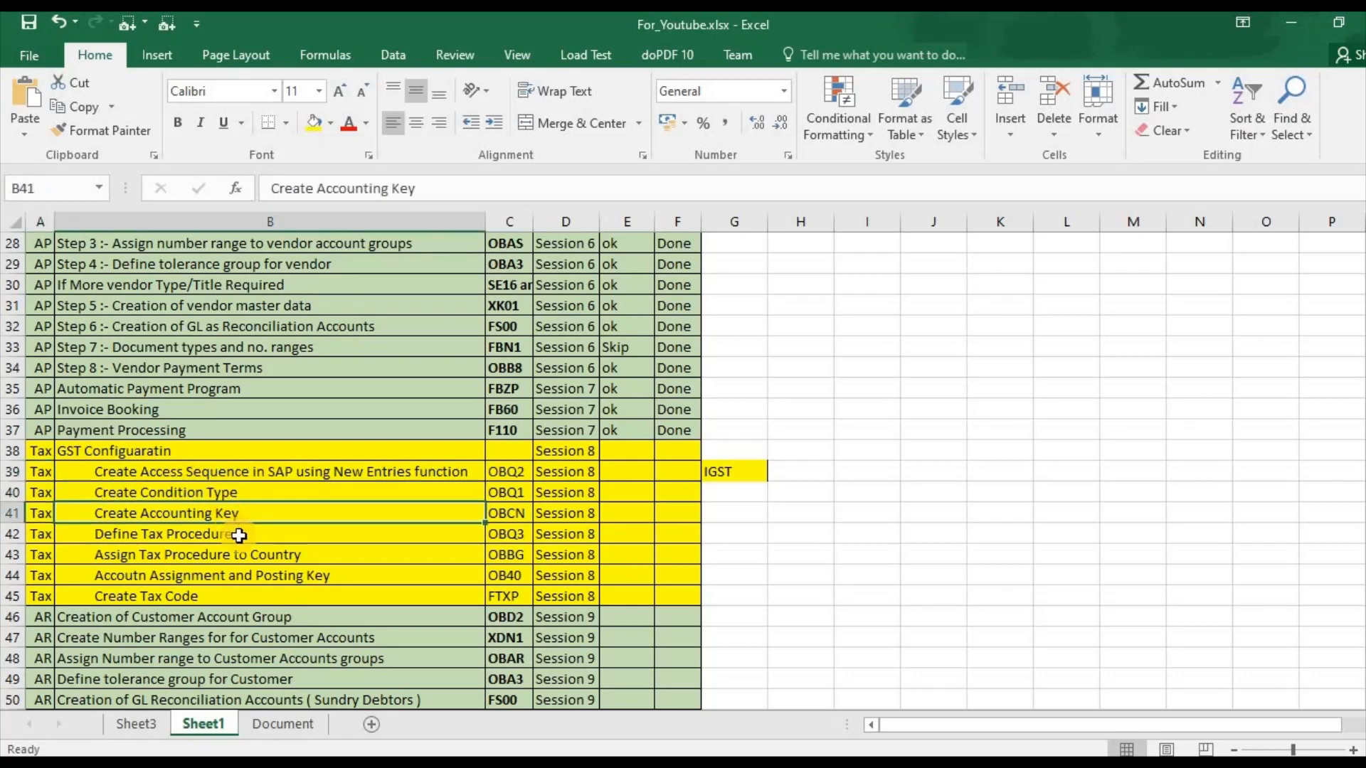
pyautogui.click(239, 535)
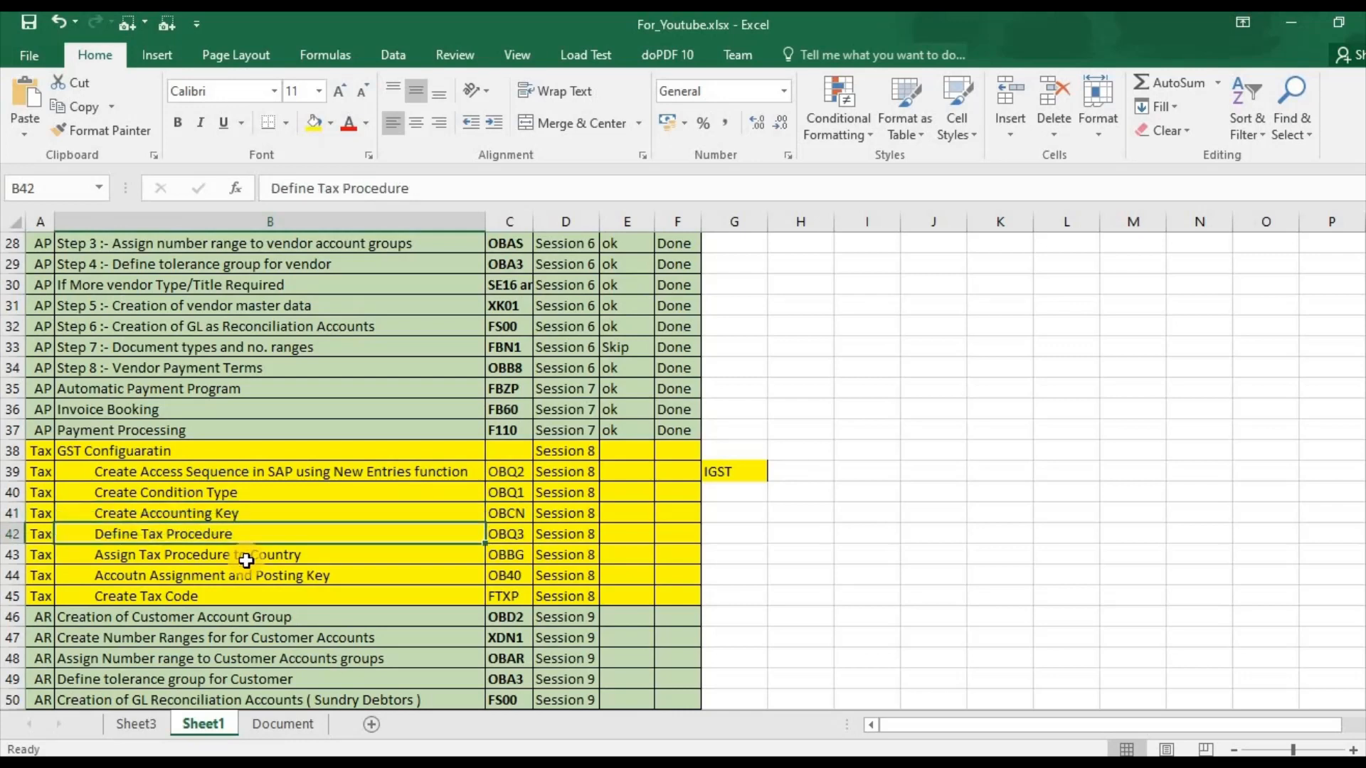
pyautogui.click(283, 562)
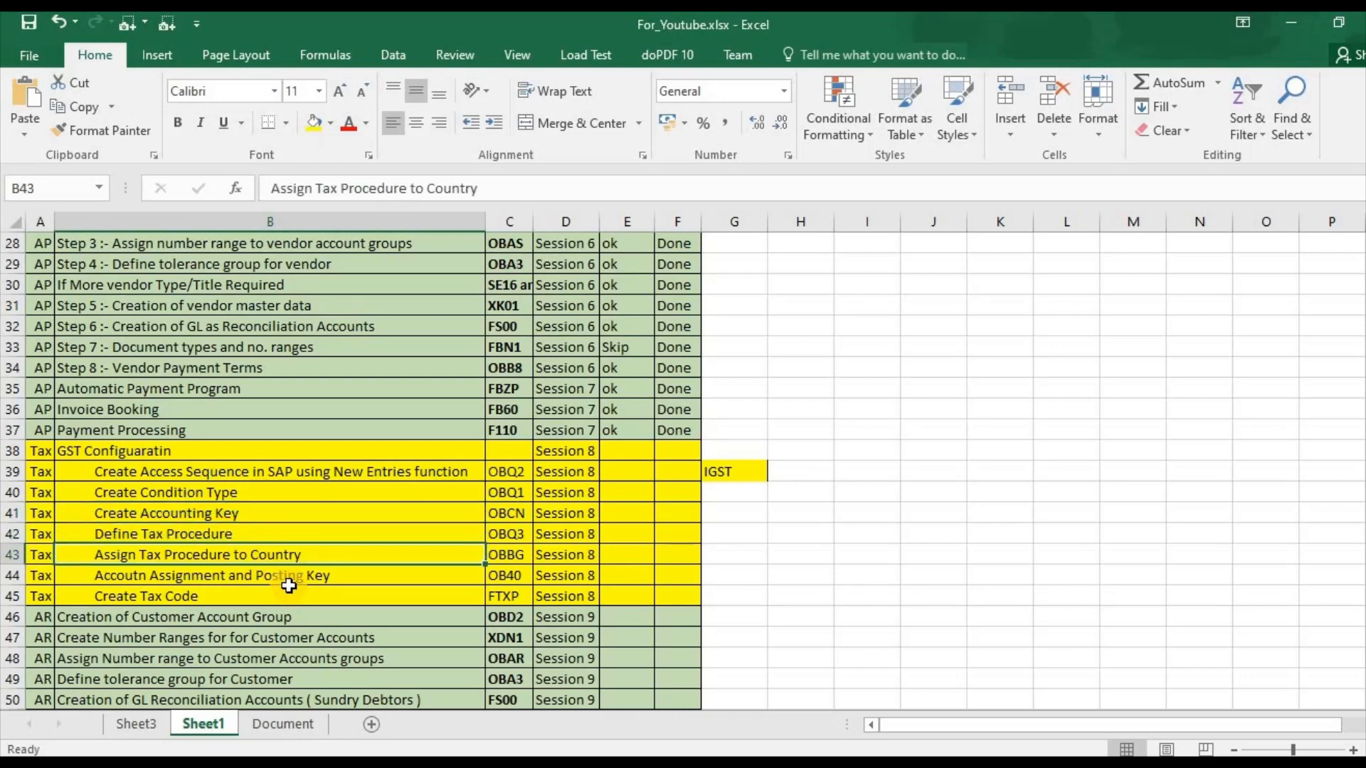
pyautogui.click(289, 581)
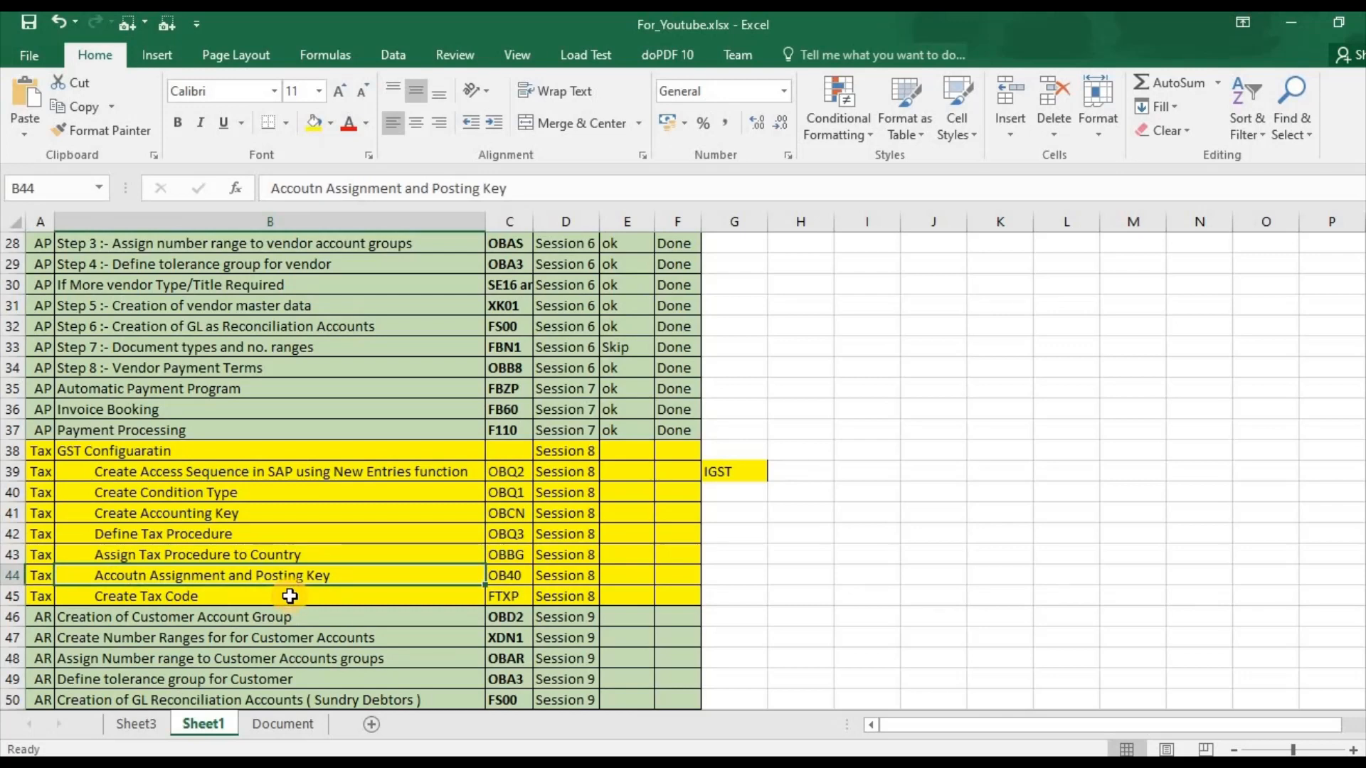
pyautogui.click(289, 596)
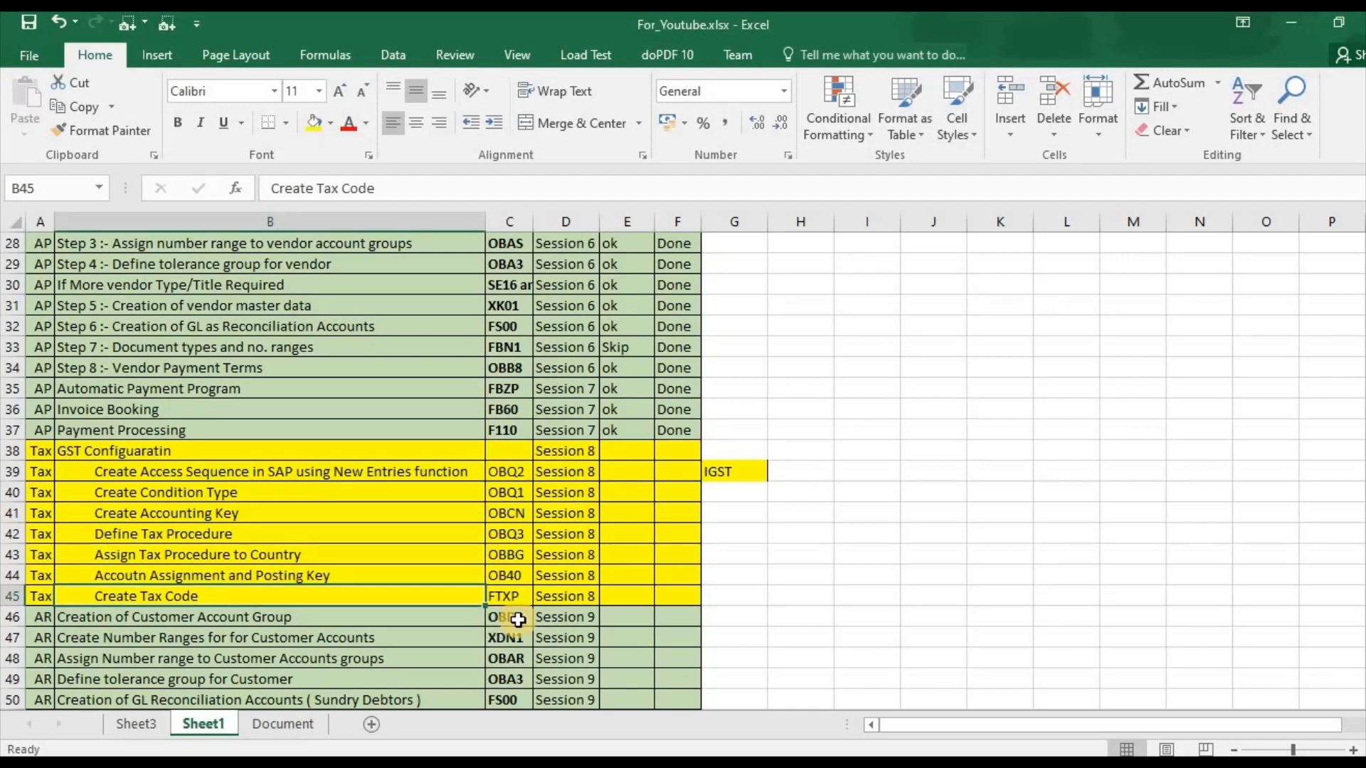
# Examine the Document sheet's AGST access sequence entry and its input condition types ICGS, ISGS and IIGS.
pyautogui.hotkey('ctrl', 'pagedown')
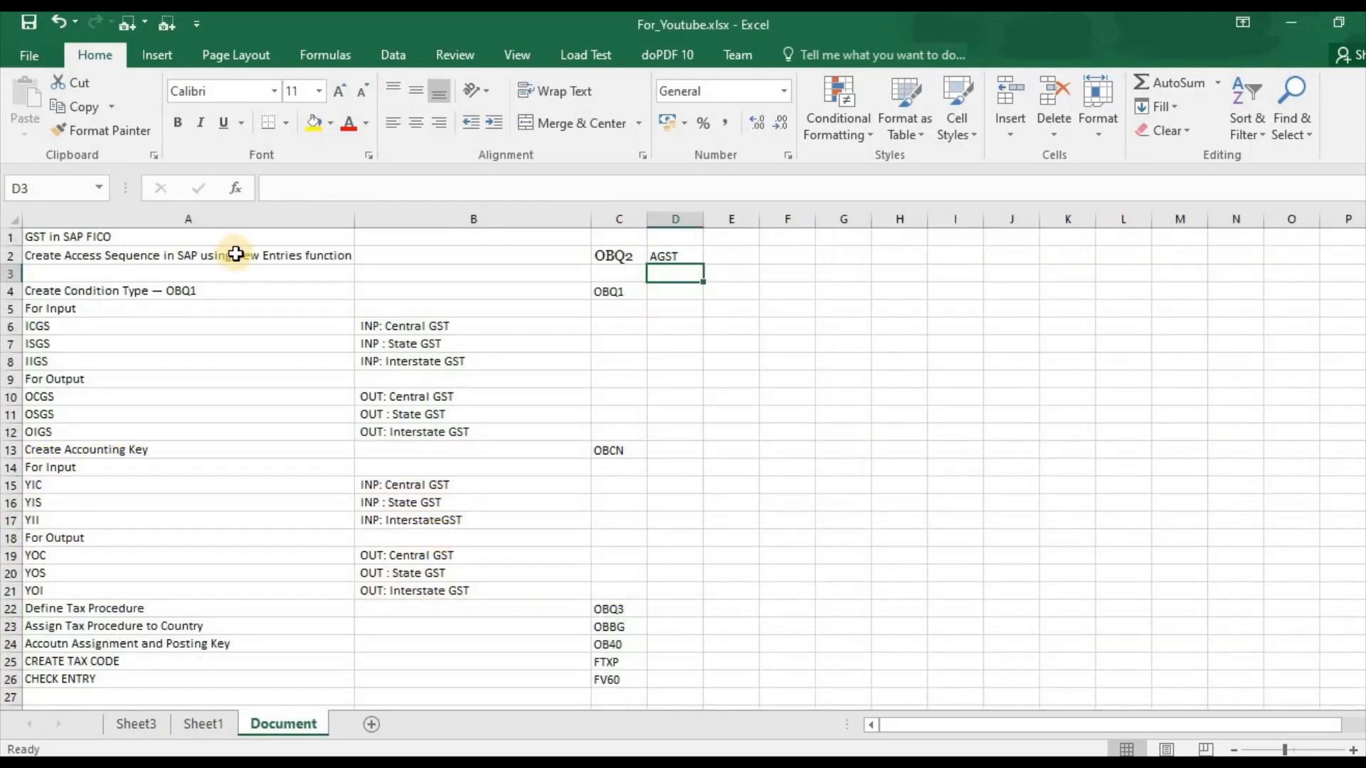
pyautogui.press('Up')
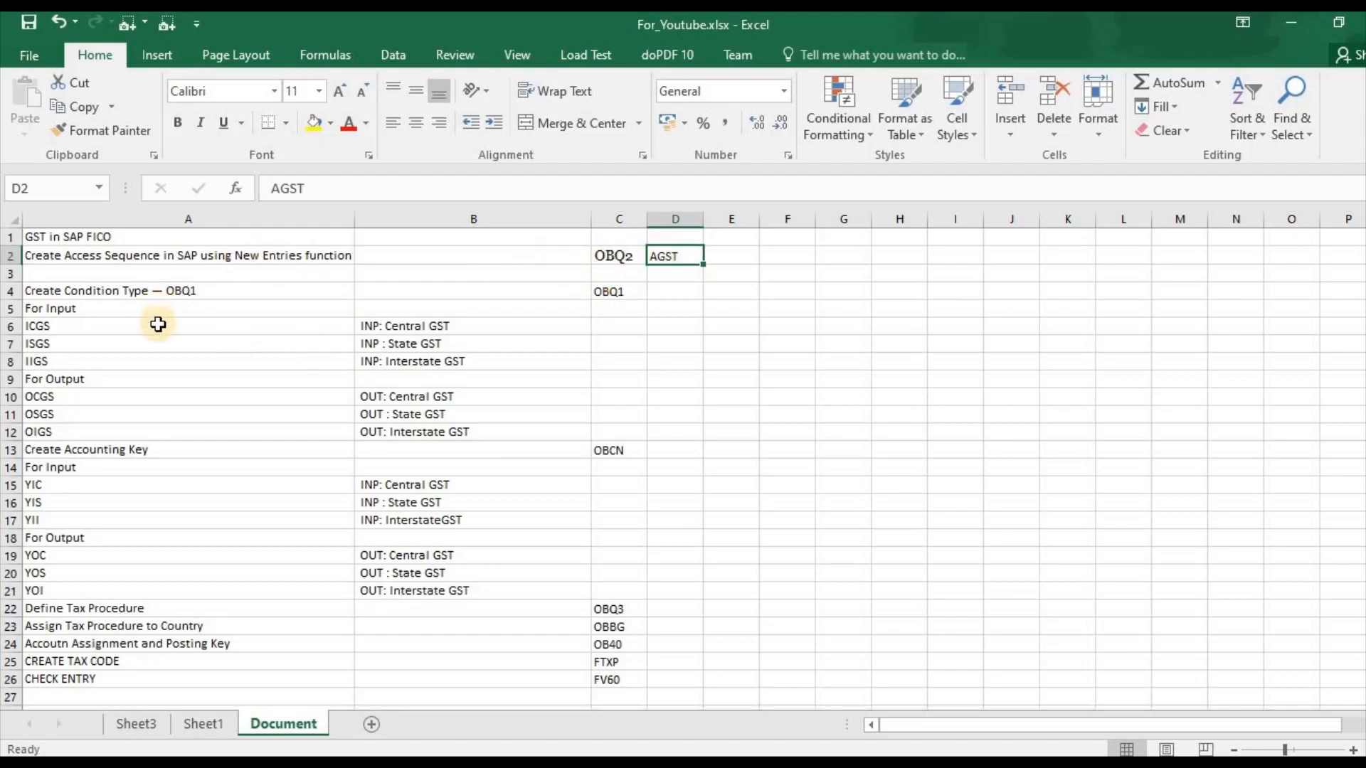
pyautogui.click(155, 328)
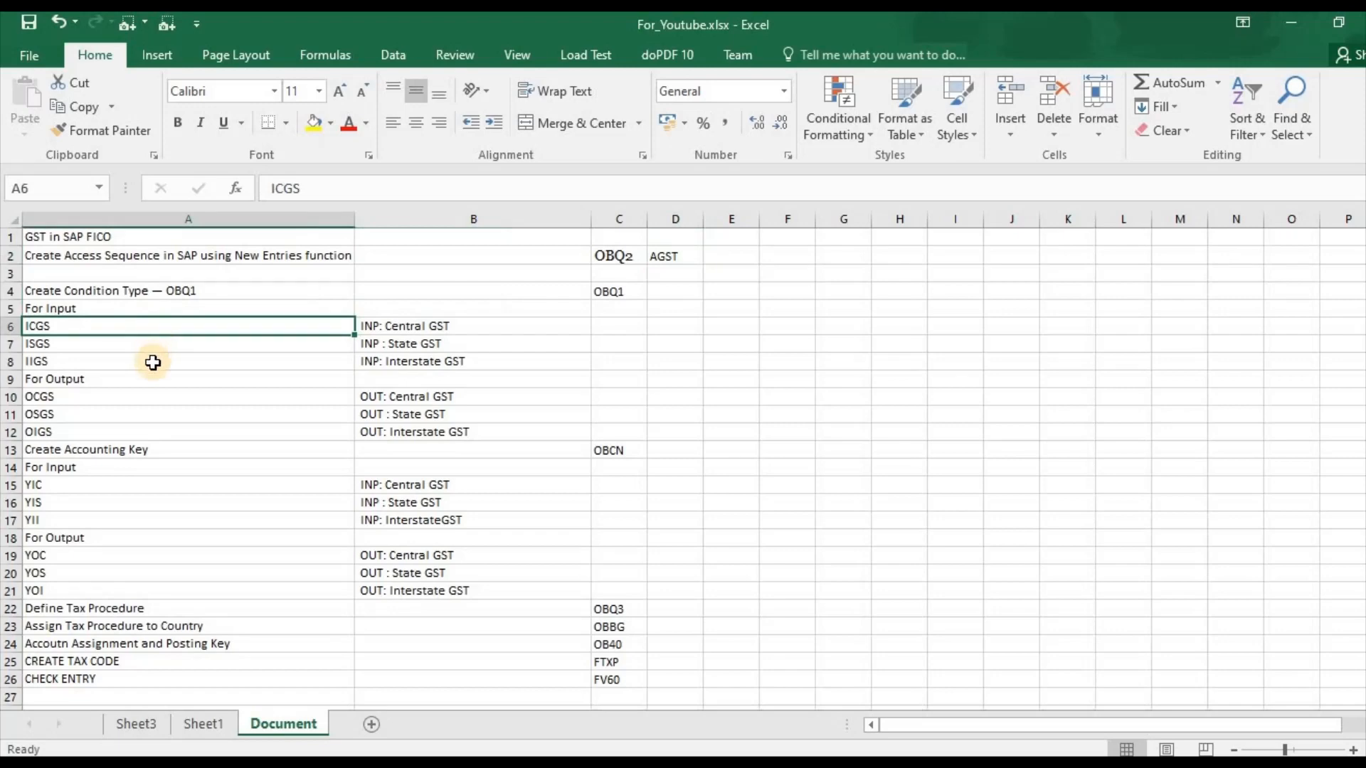
pyautogui.press('Down')
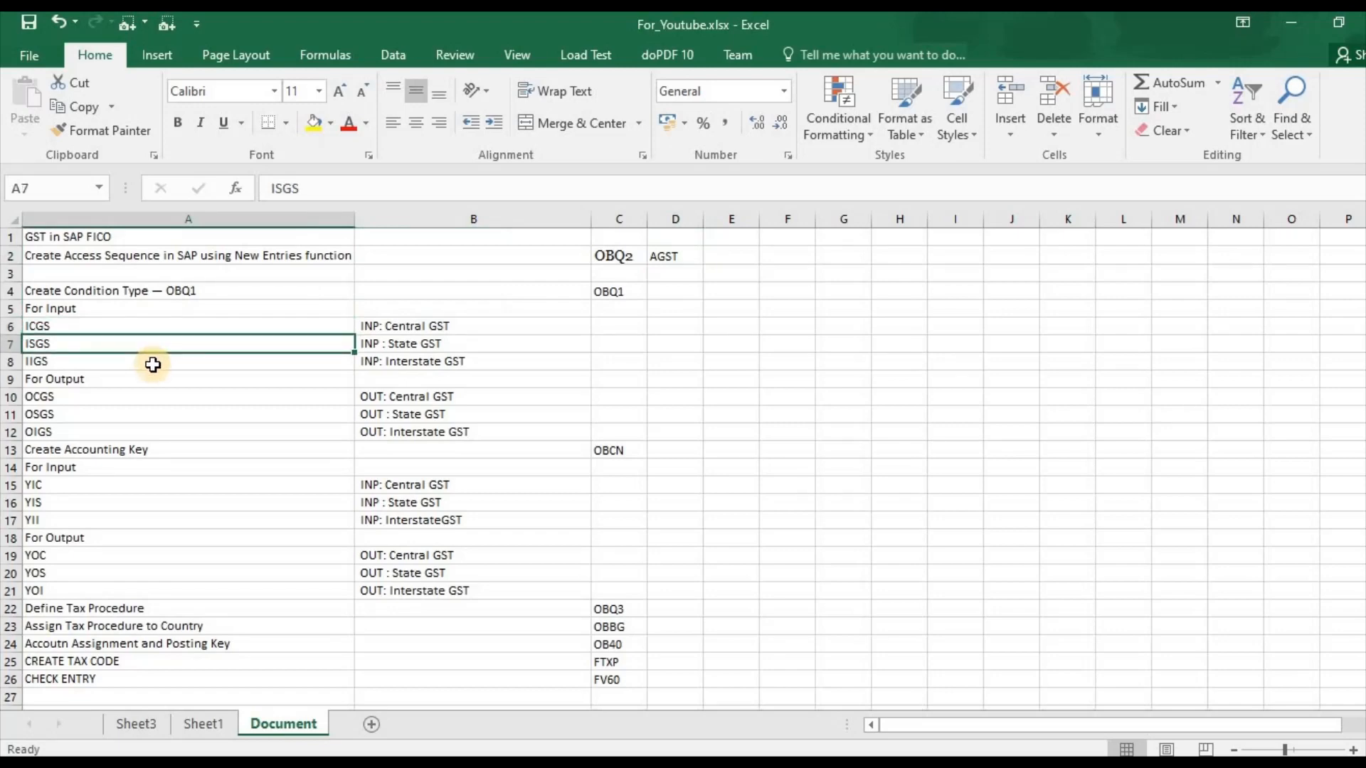
pyautogui.click(153, 365)
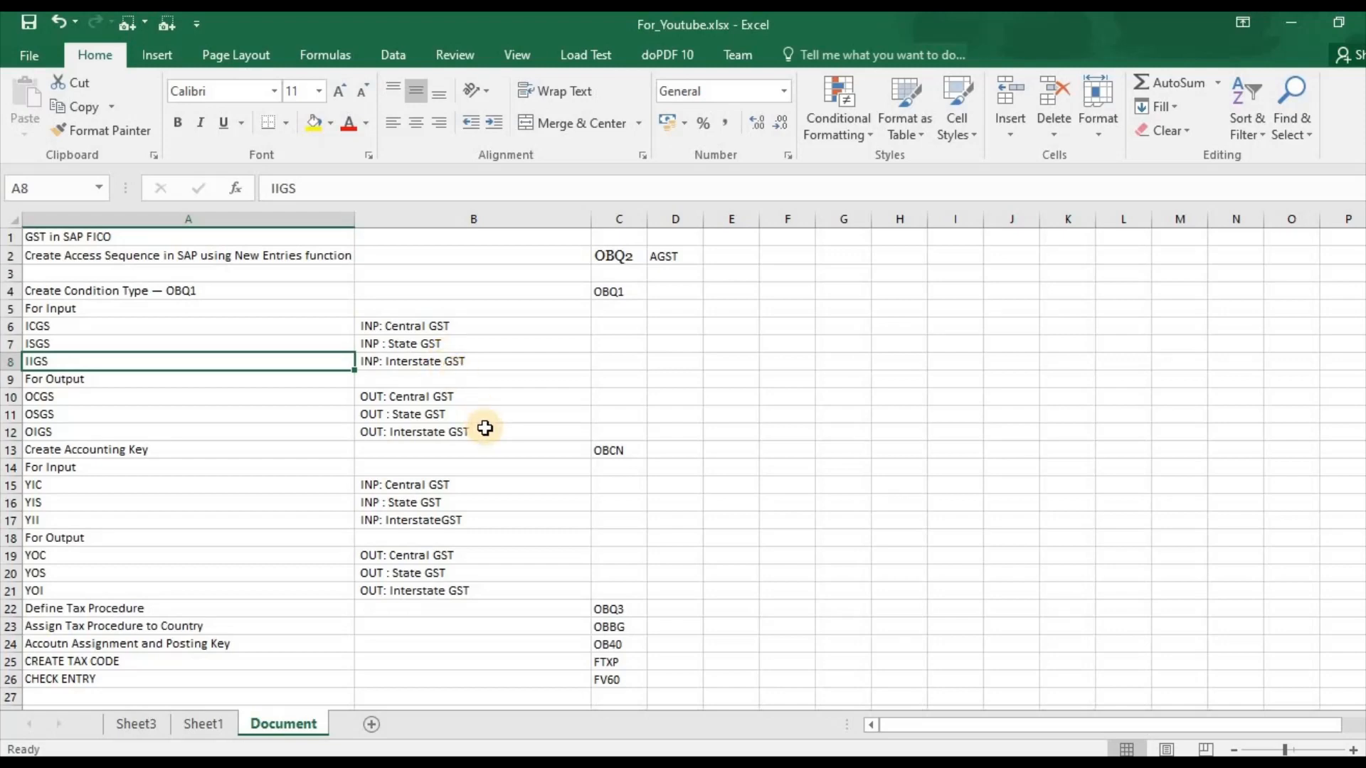
pyautogui.press('Right')
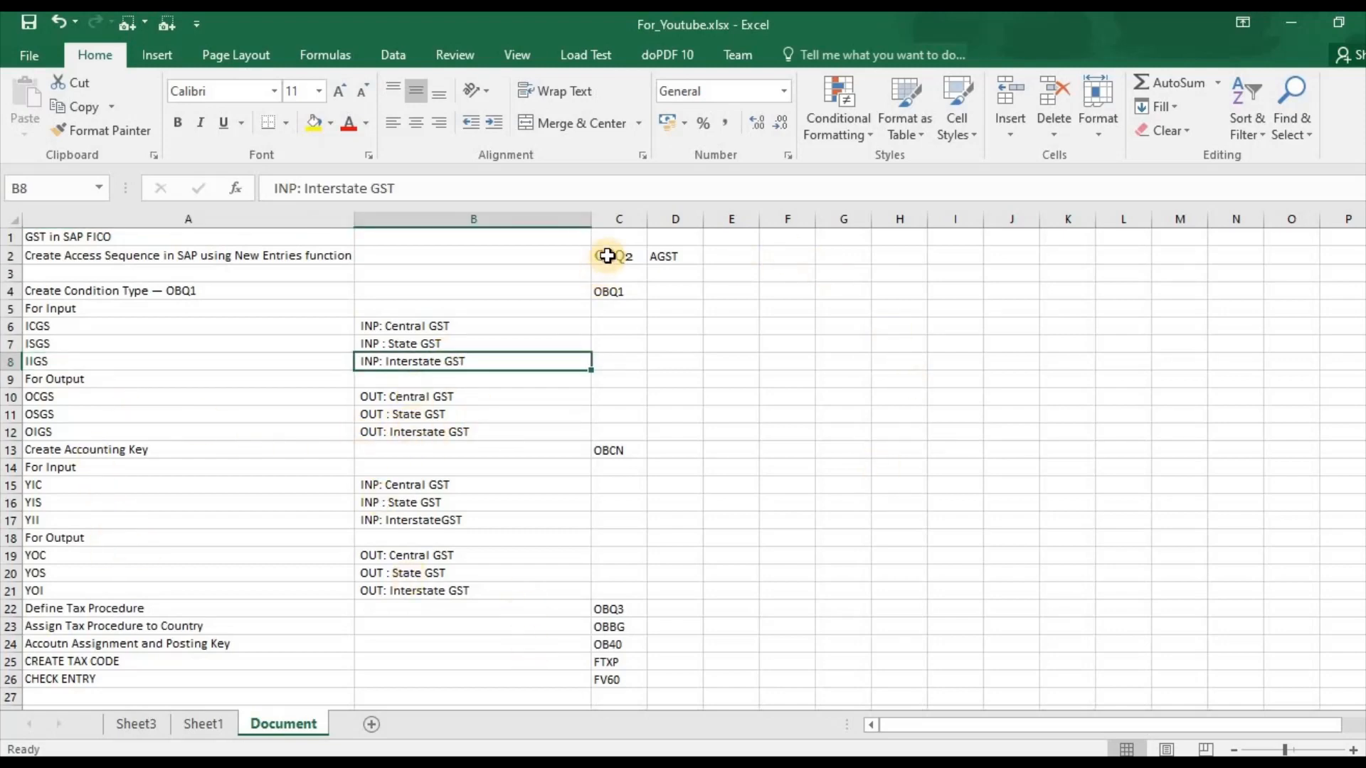
# Copy the access sequence transaction code OBQ2 from cell C2 of the Document sheet.
pyautogui.press('Right')
pyautogui.press('Up')
pyautogui.press('Up')
pyautogui.press('Up')
pyautogui.press('Up')
pyautogui.press('Up')
pyautogui.press('Up')
pyautogui.hotkey('ctrl', 'c')
# Switch to SAP, start transaction OBQ2 in place of the current one and acknowledge the cross-client table notice.
pyautogui.hotkey('alt', 'Tab')
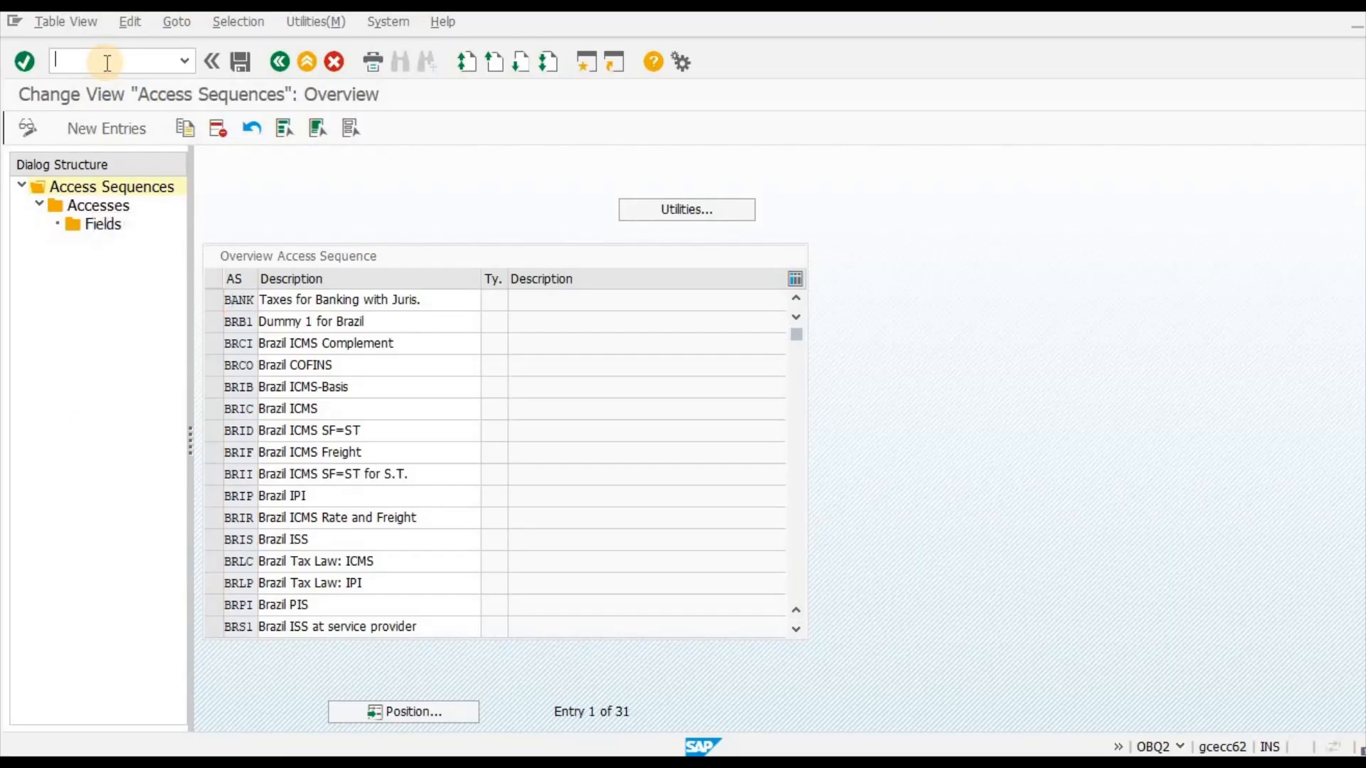
pyautogui.click(105, 63)
pyautogui.write('/n')
pyautogui.hotkey('ctrl', 'v')
pyautogui.press('Return')
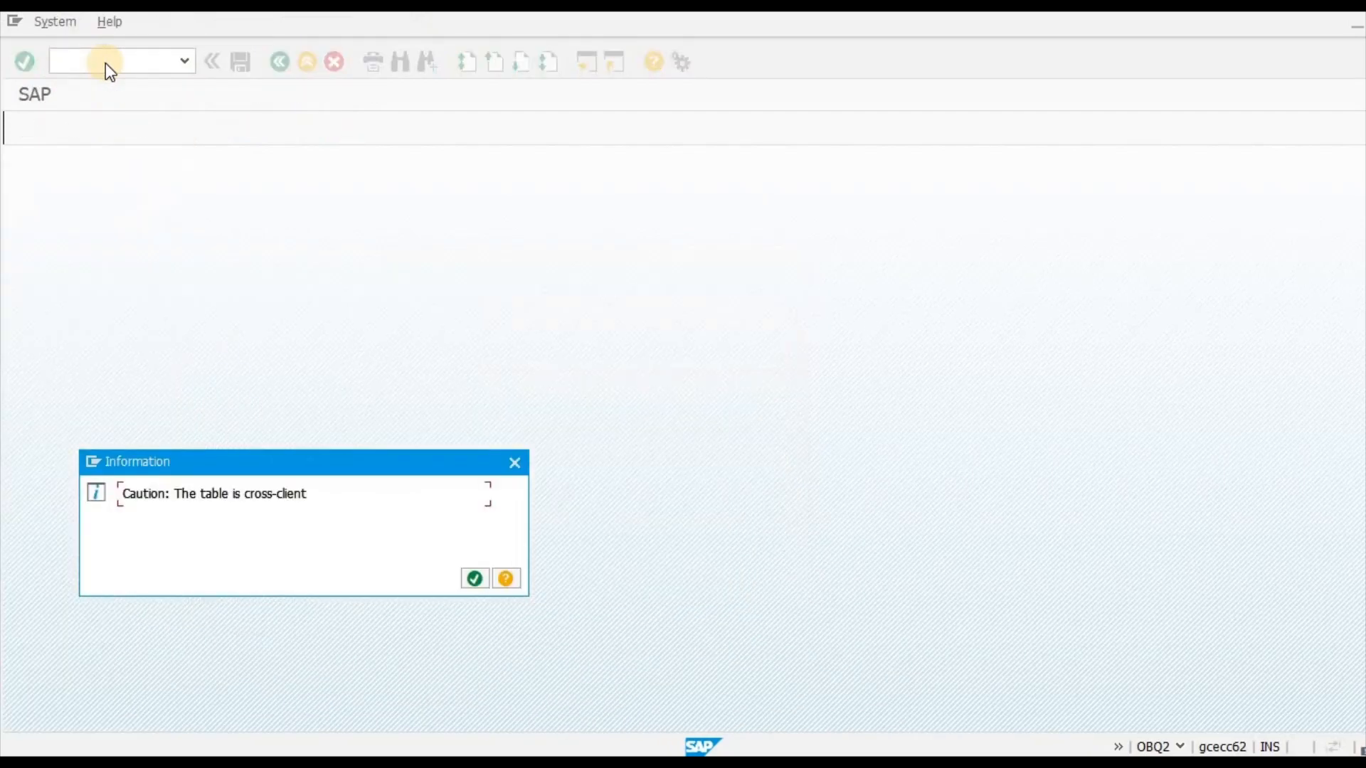
pyautogui.press('Return')
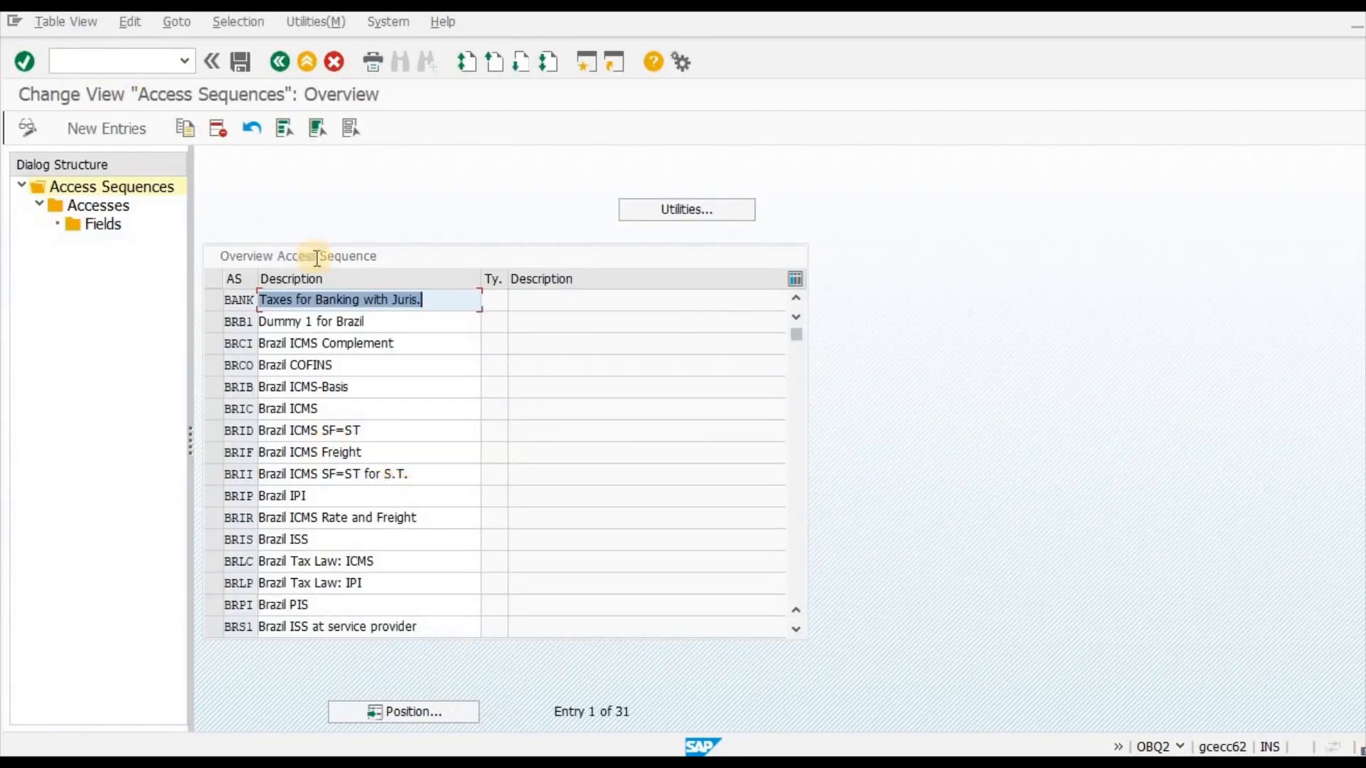
# Create a new access sequence AGST with the description GST_INDIA and save it to the proposed workbench request.
pyautogui.click(117, 128)
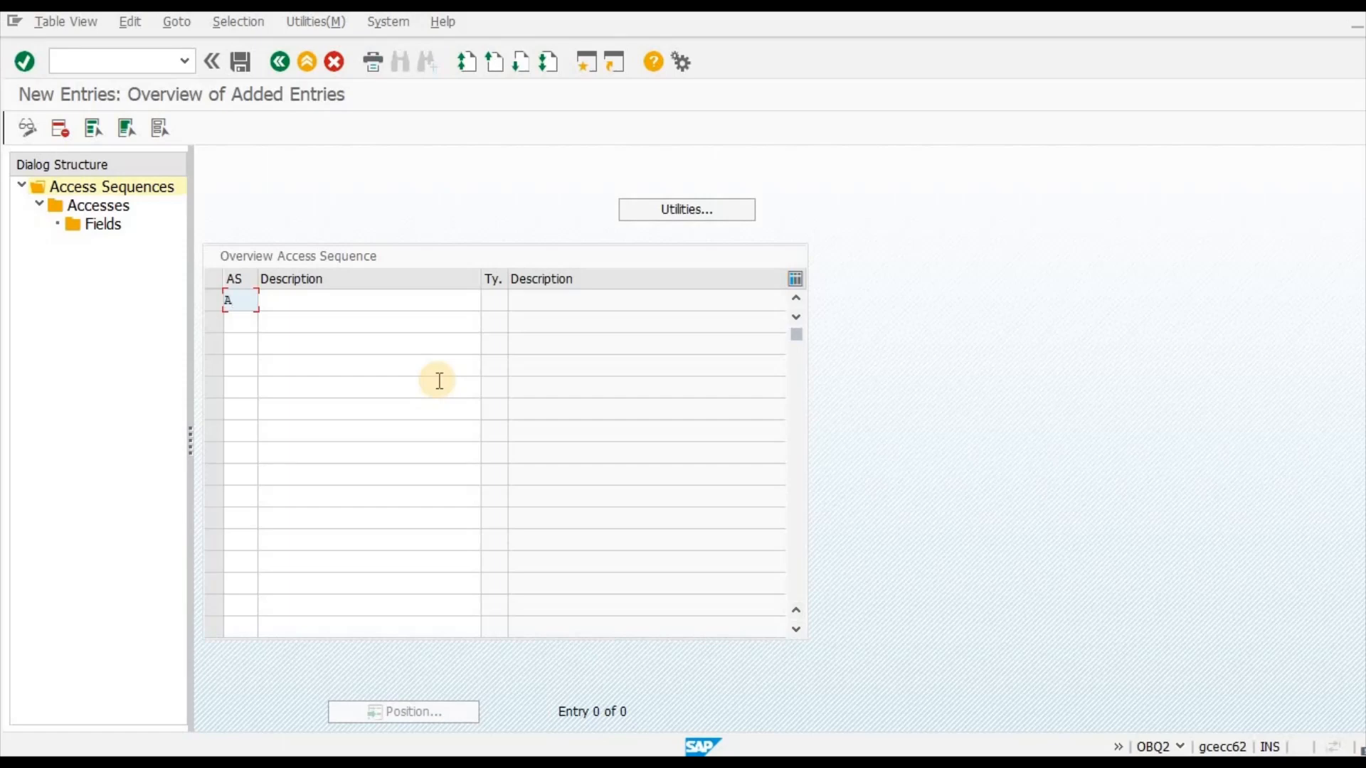
pyautogui.press('Tab')
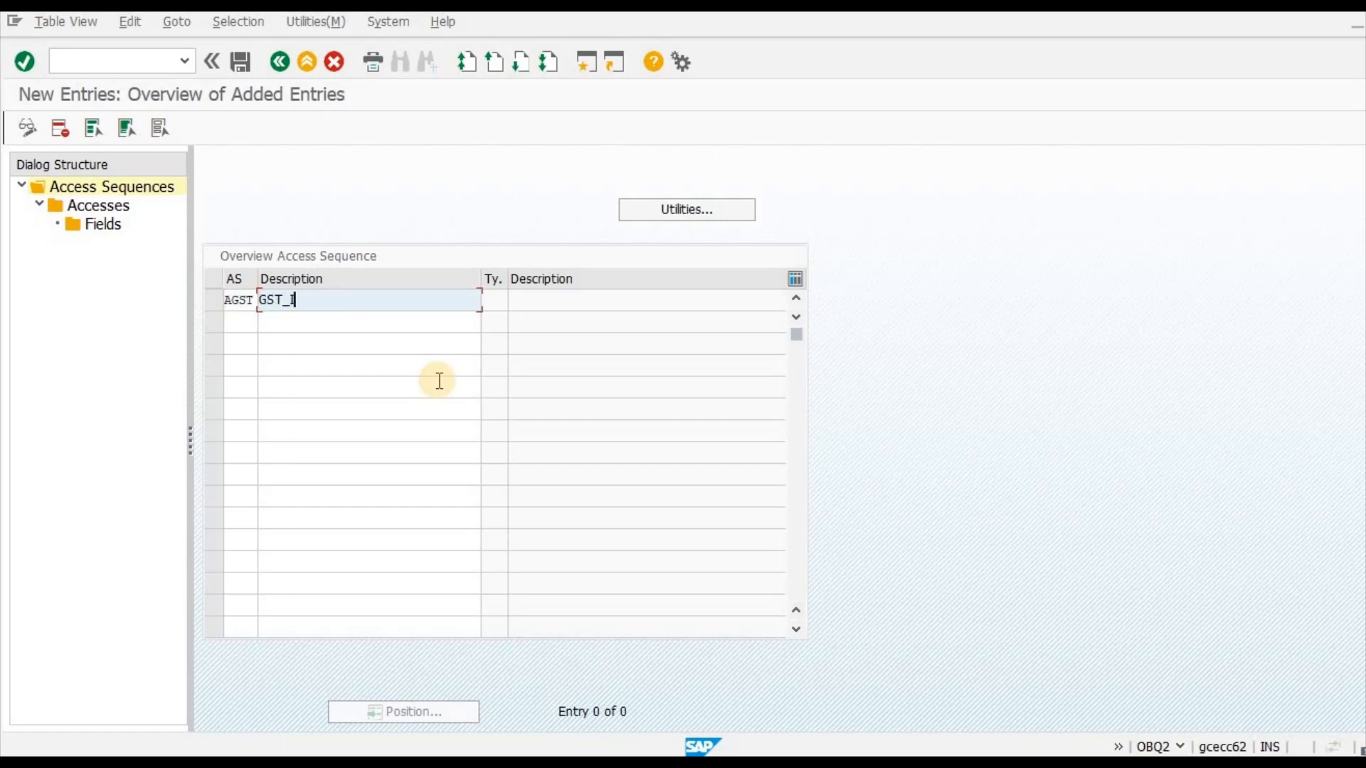
pyautogui.press('Return')
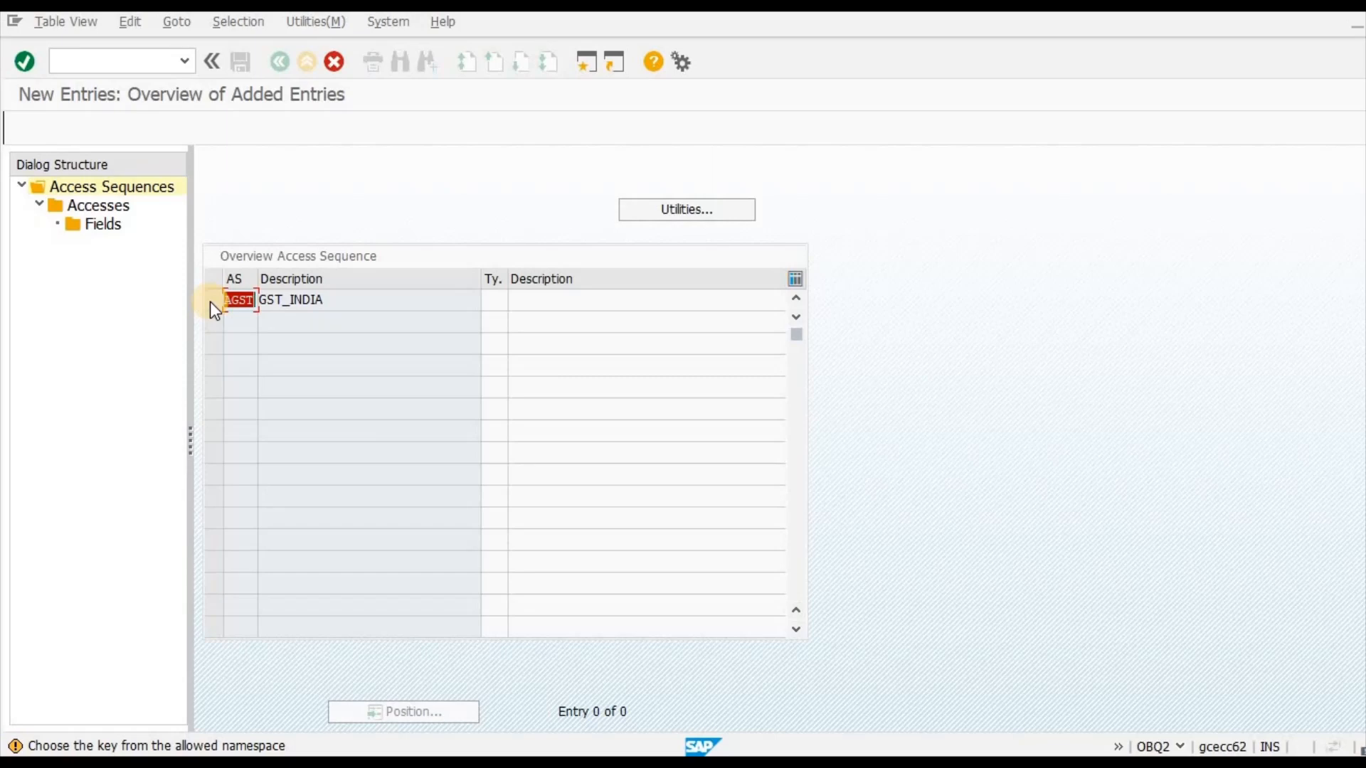
pyautogui.press('Return')
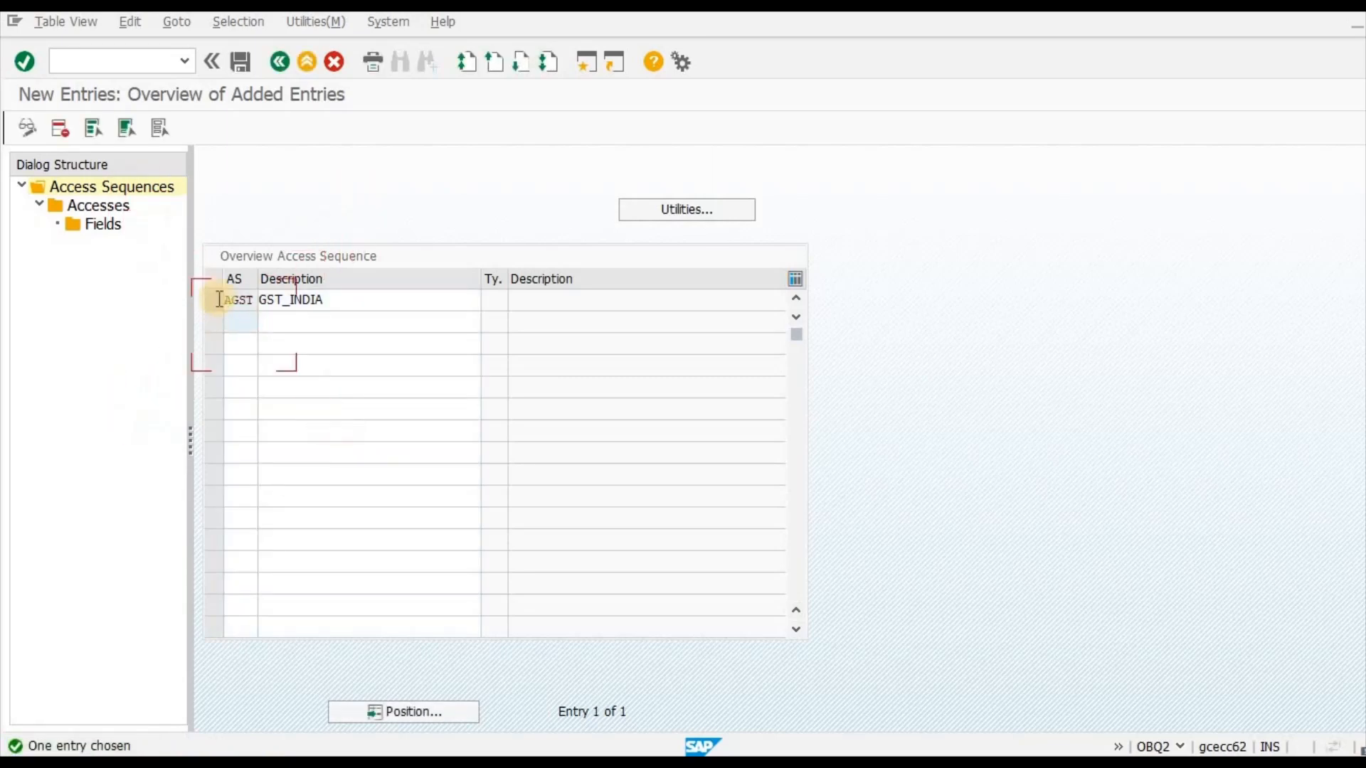
pyautogui.hotkey('ctrl', 's')
pyautogui.click(240, 348)
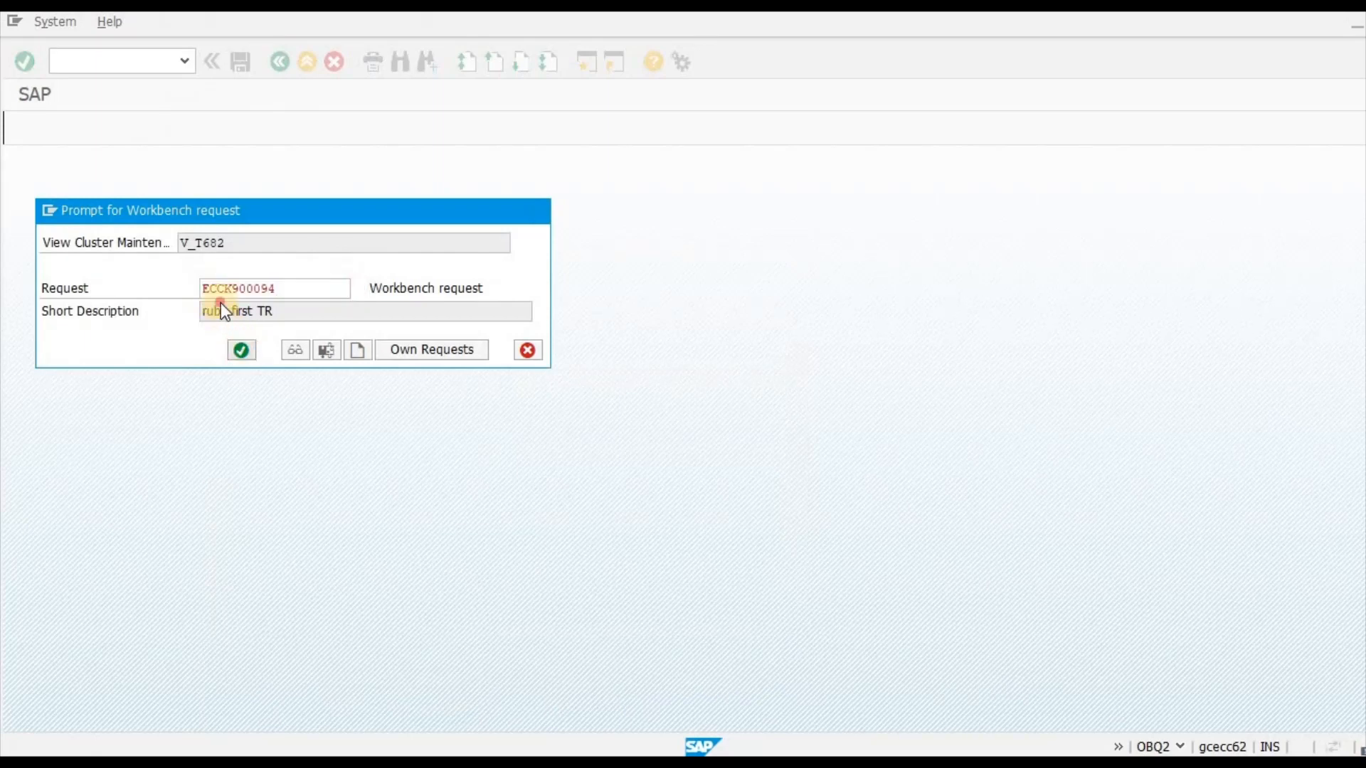
# Add a new access number 10 with table 03 to the AGST access sequence, accepting the namespace warning.
pyautogui.doubleClick(108, 208)
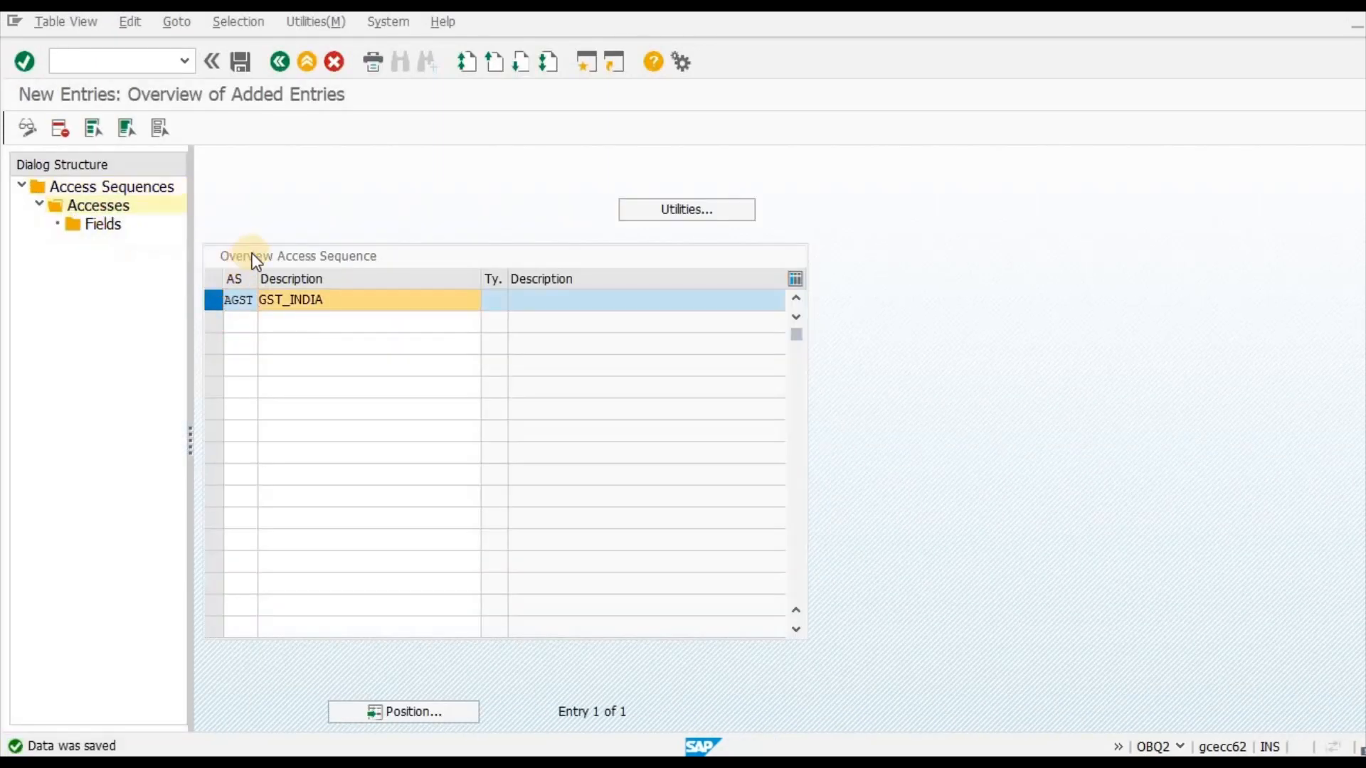
pyautogui.click(116, 128)
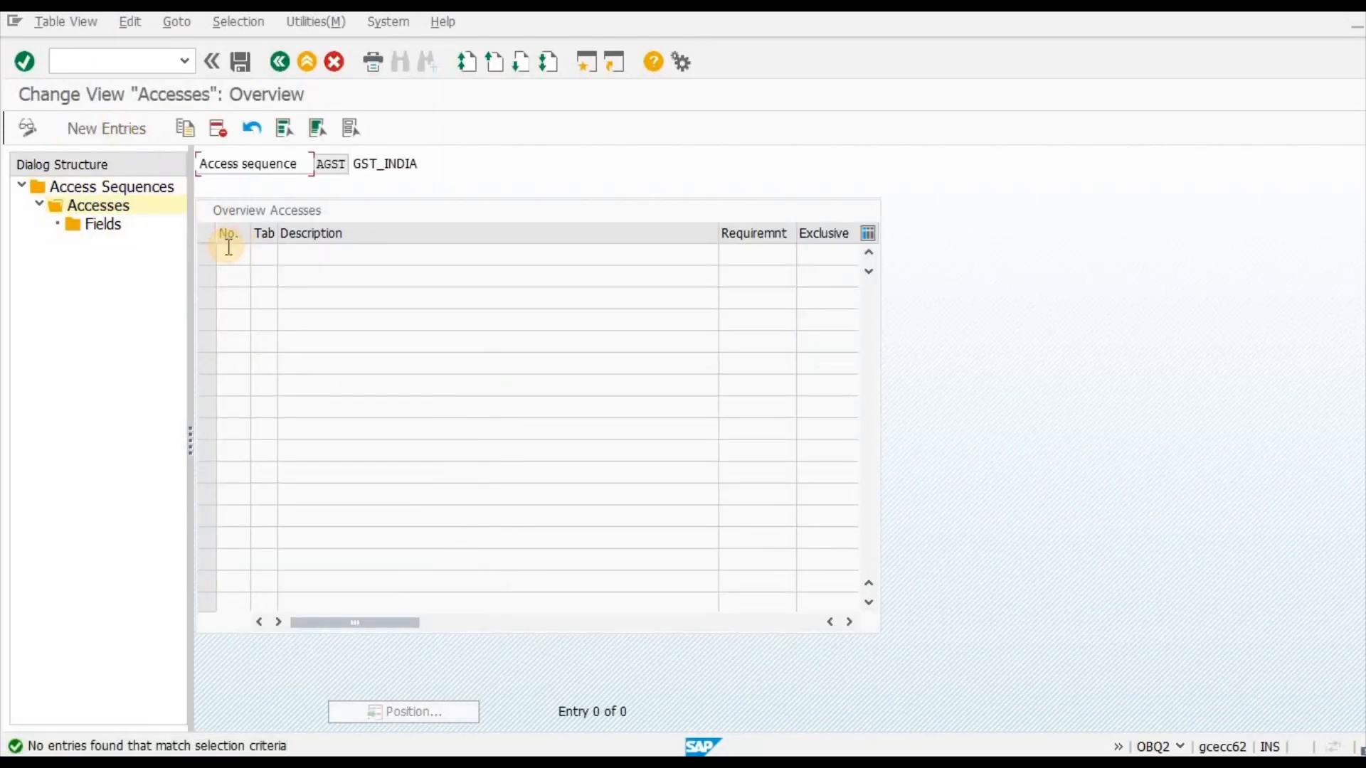
pyautogui.write('10')
pyautogui.press('Tab')
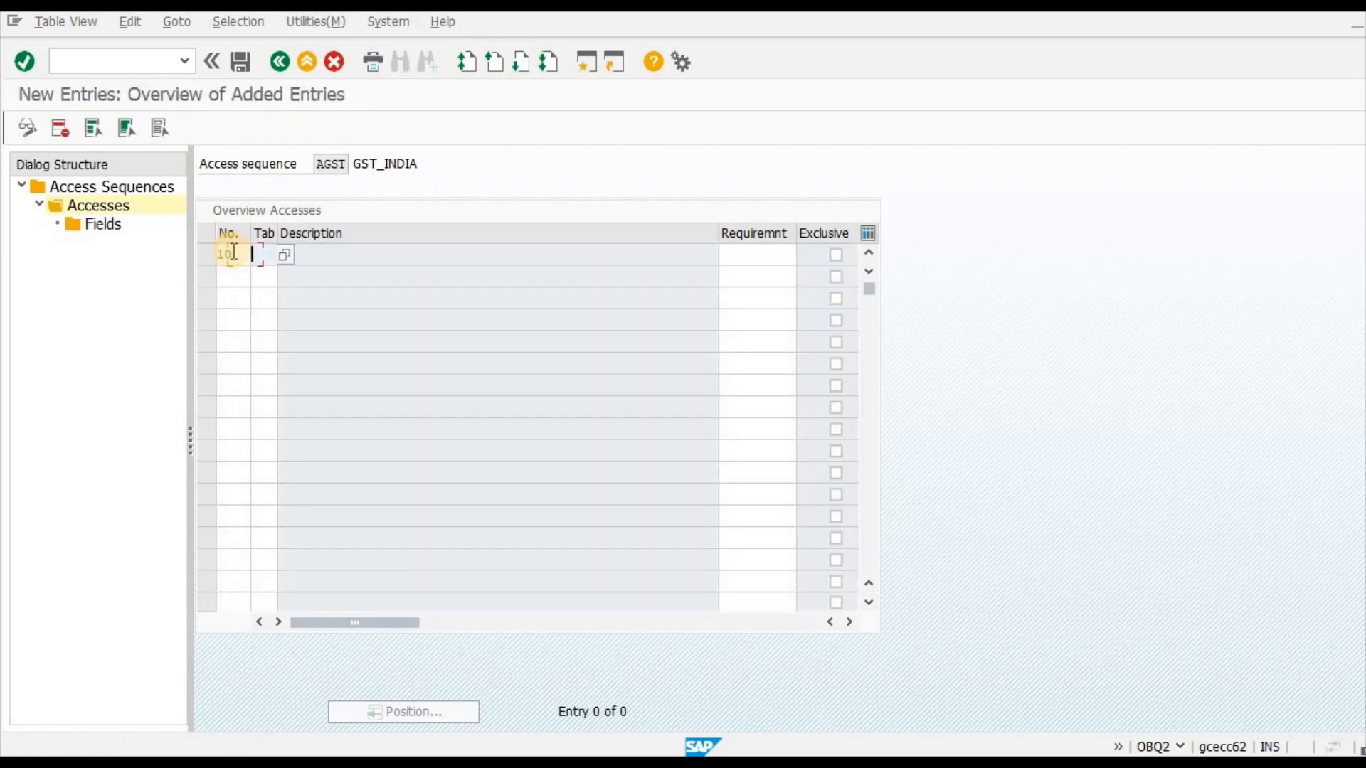
pyautogui.press('Return')
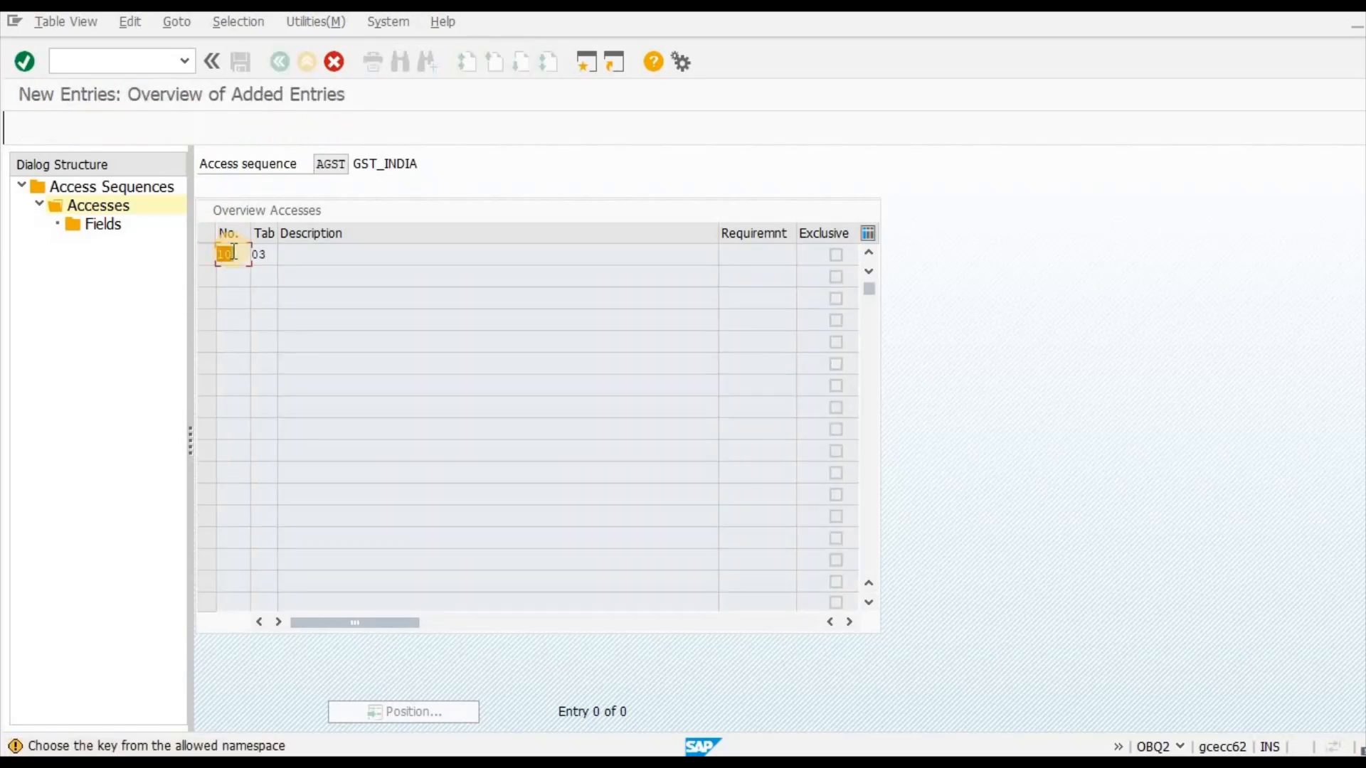
pyautogui.press('Return')
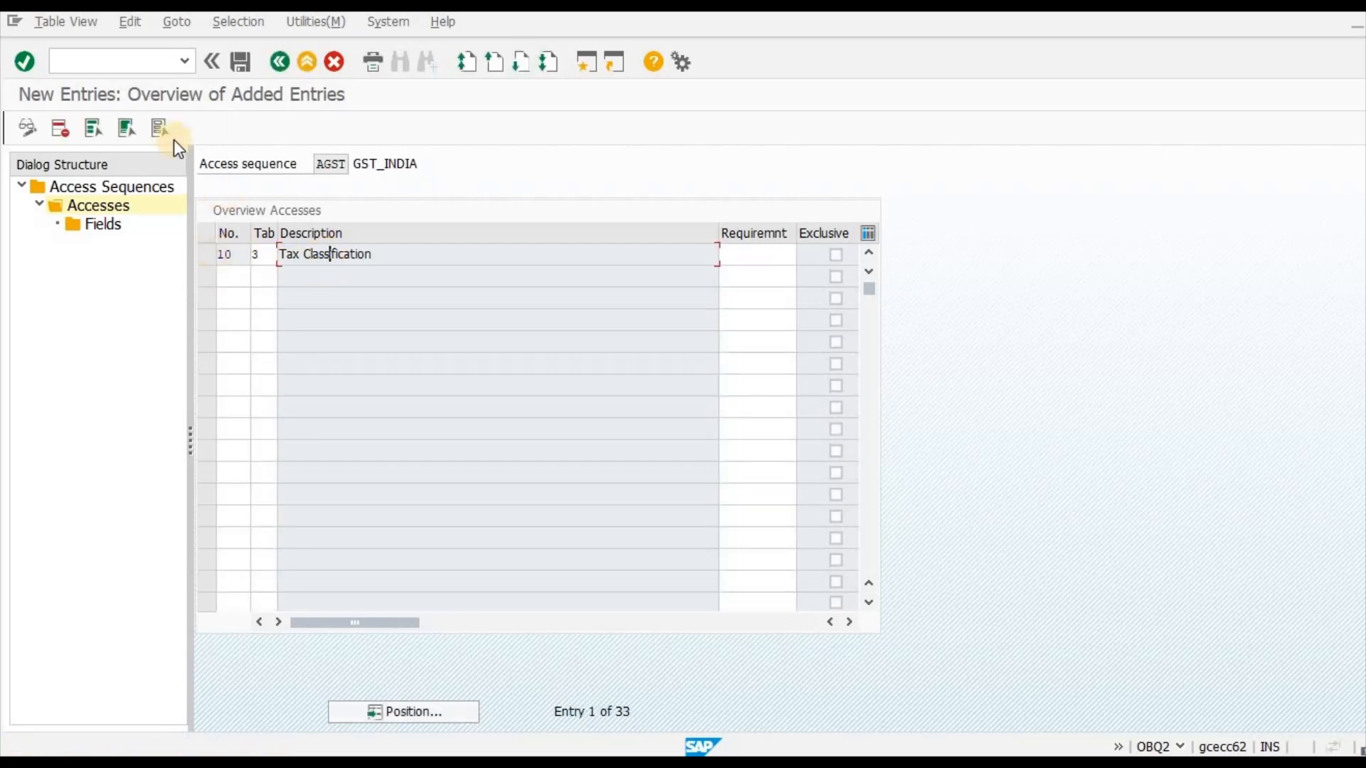
# Save the new access for AGST and return to the overview of its accesses.
pyautogui.click(236, 68)
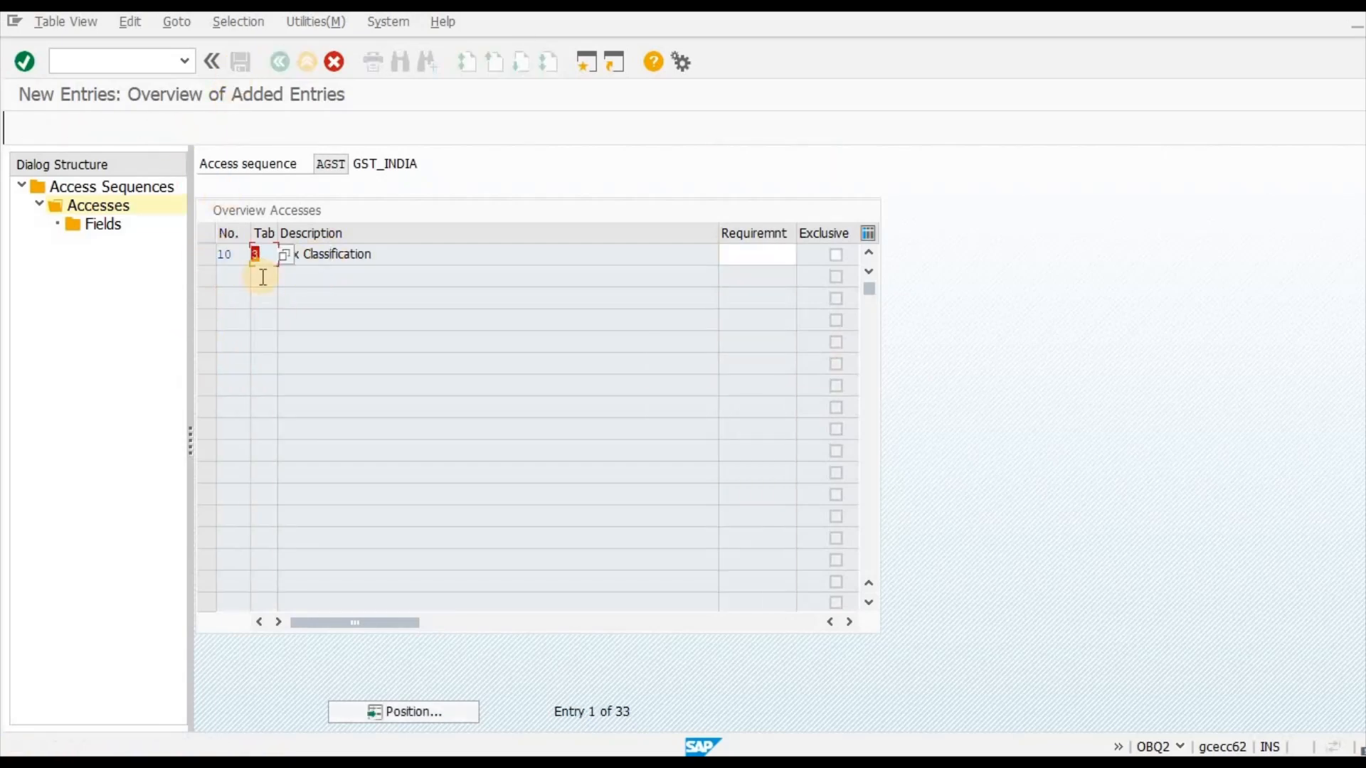
pyautogui.press('Return')
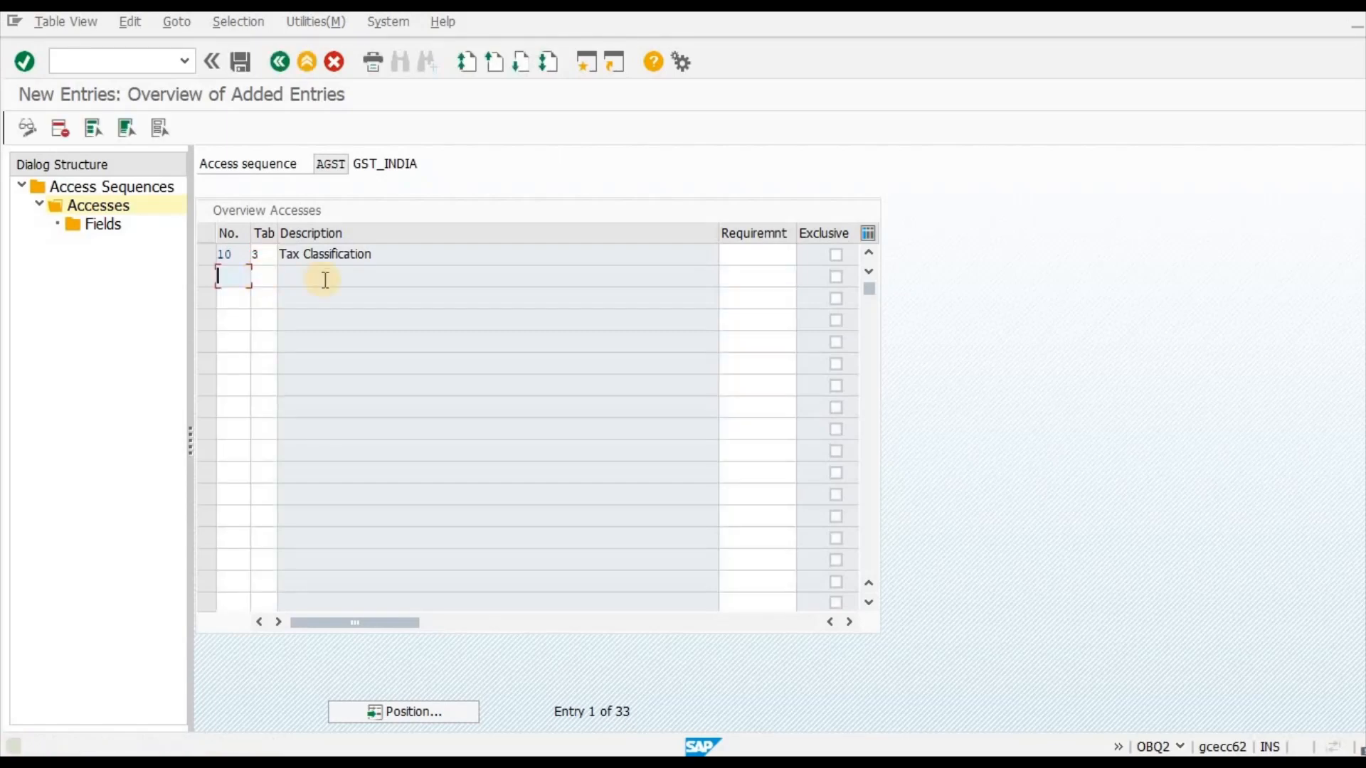
pyautogui.click(241, 62)
pyautogui.press('Return')
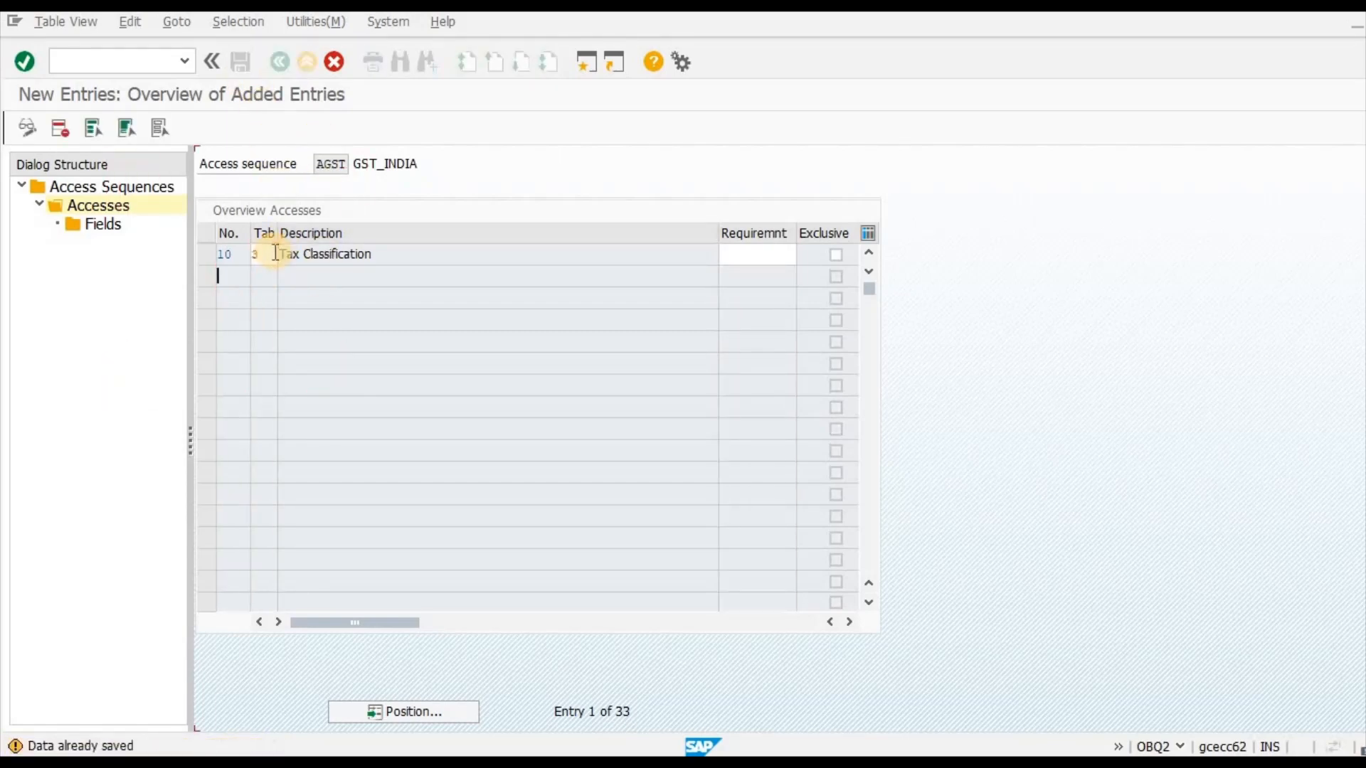
pyautogui.click(45, 27)
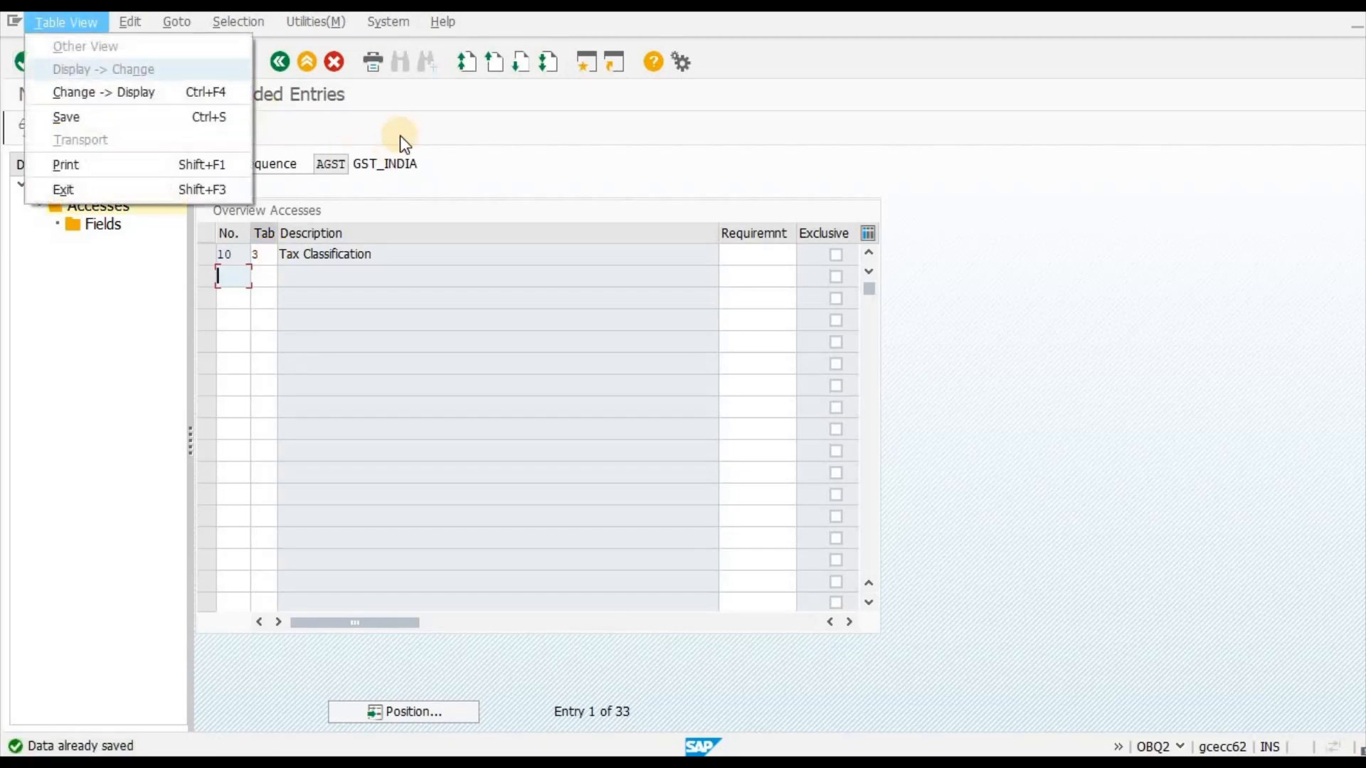
pyautogui.click(273, 65)
pyautogui.click(279, 63)
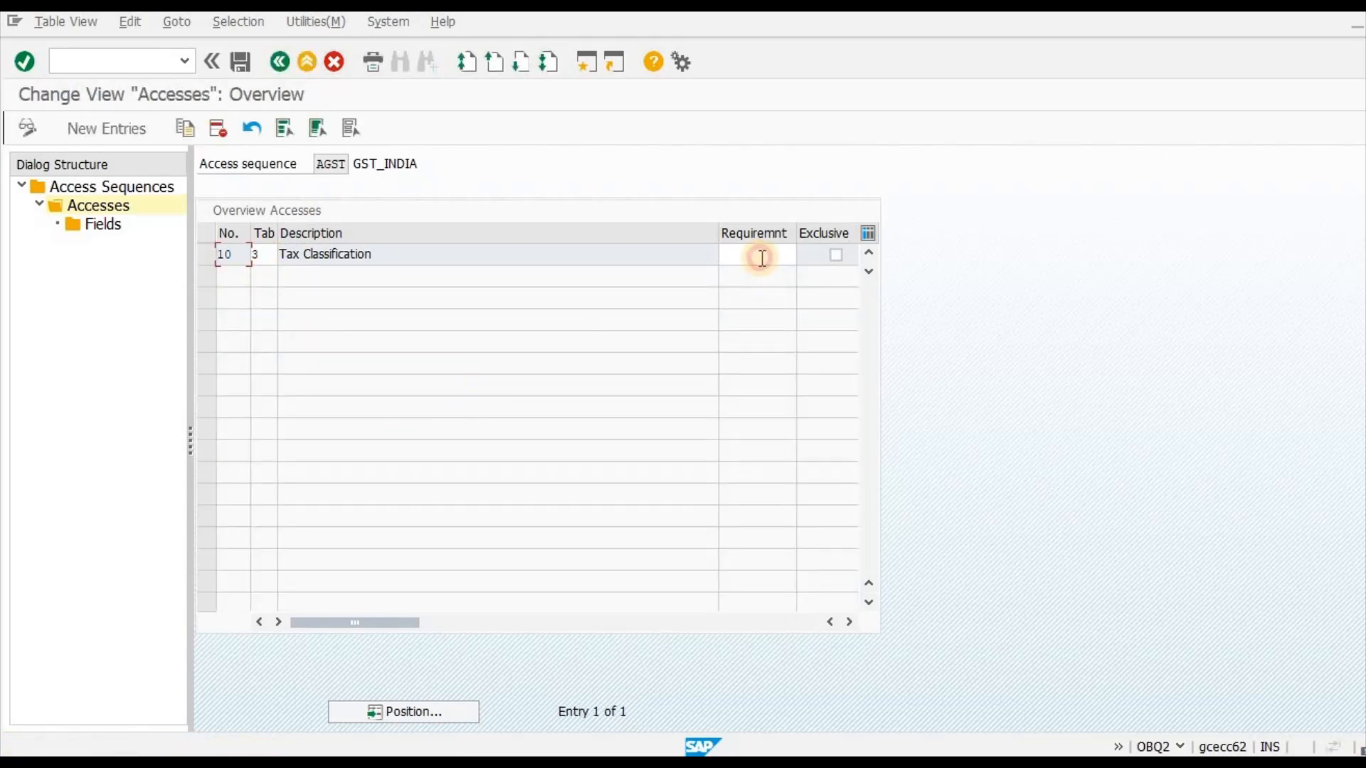
# Look through the requirement routines available for access 10, then close the list without choosing one.
pyautogui.click(786, 255)
pyautogui.click(831, 256)
pyautogui.click(802, 256)
pyautogui.press('F4')
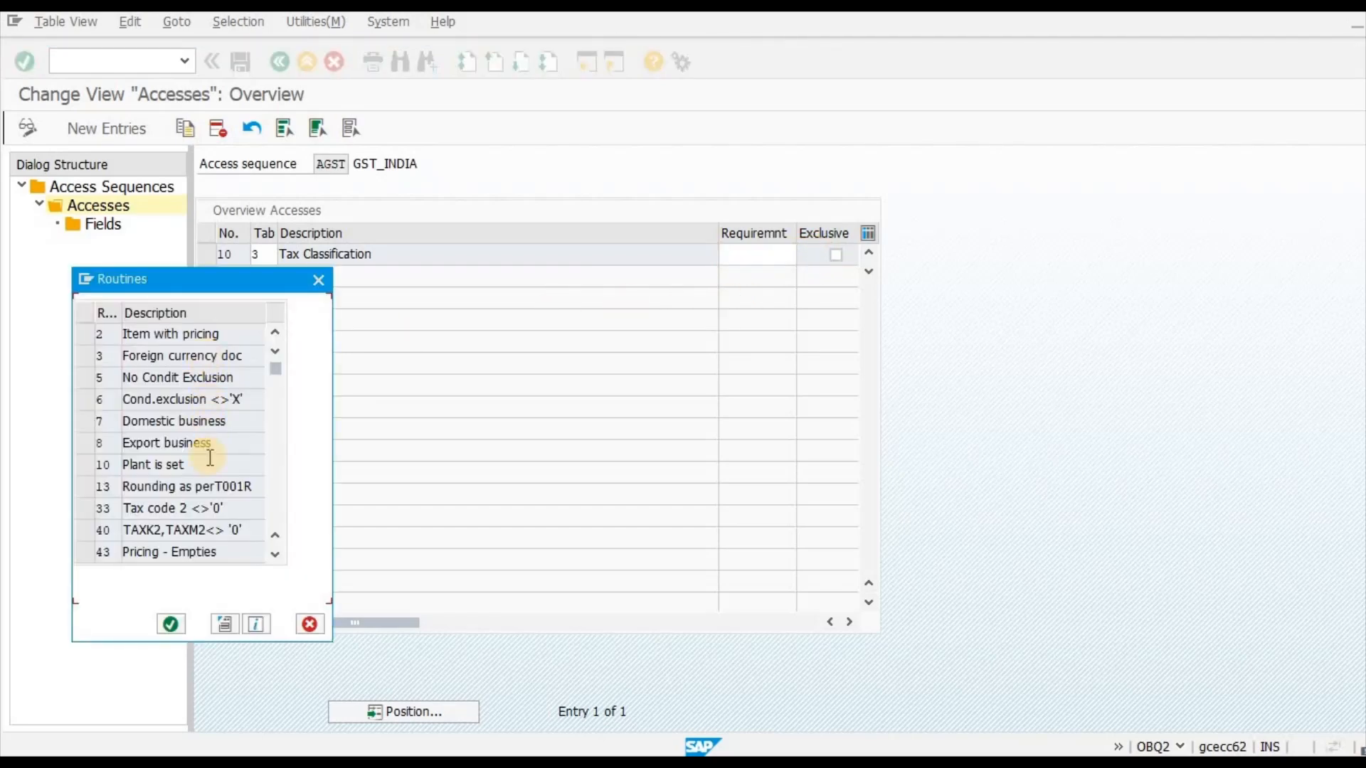
pyautogui.scroll(-15, 209, 481)
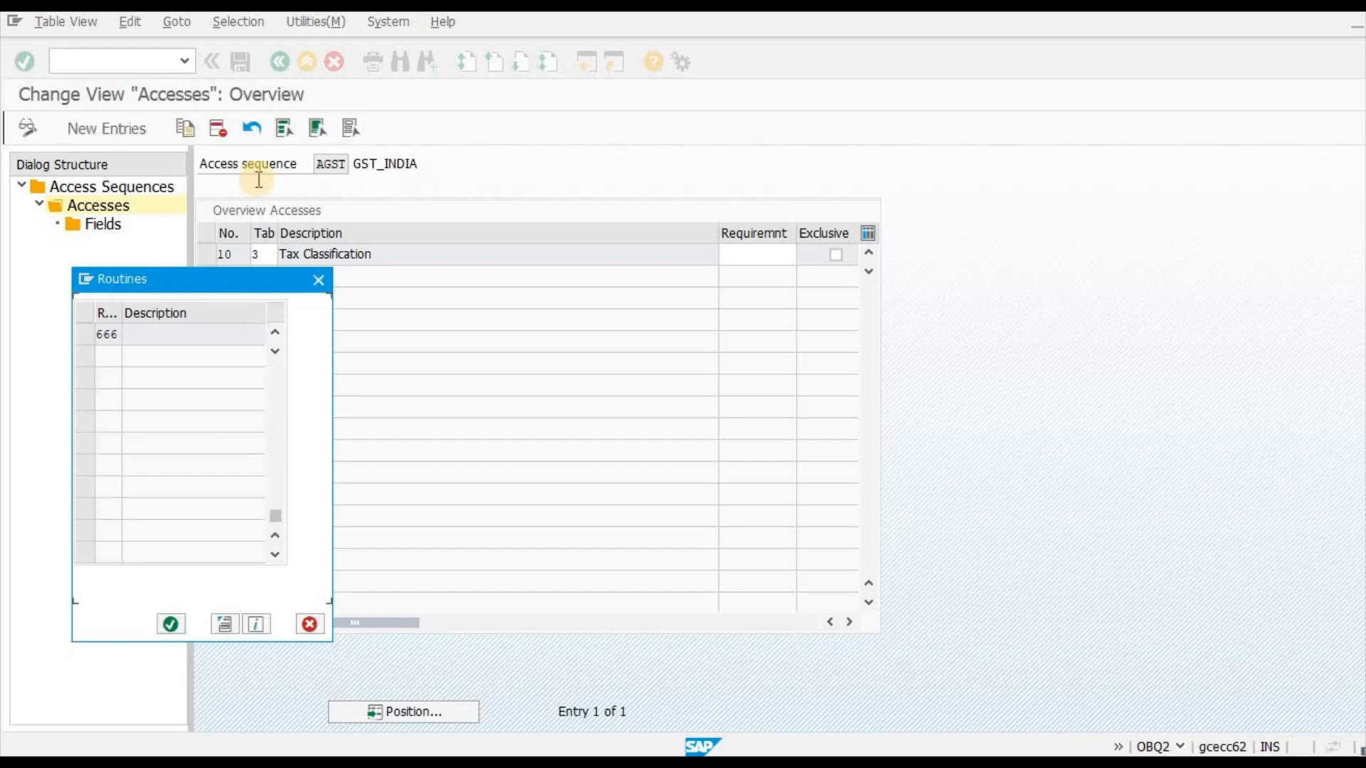
pyautogui.press('Escape')
# Save the accesses, return to the access sequence list and select the AGST entry.
pyautogui.click(241, 63)
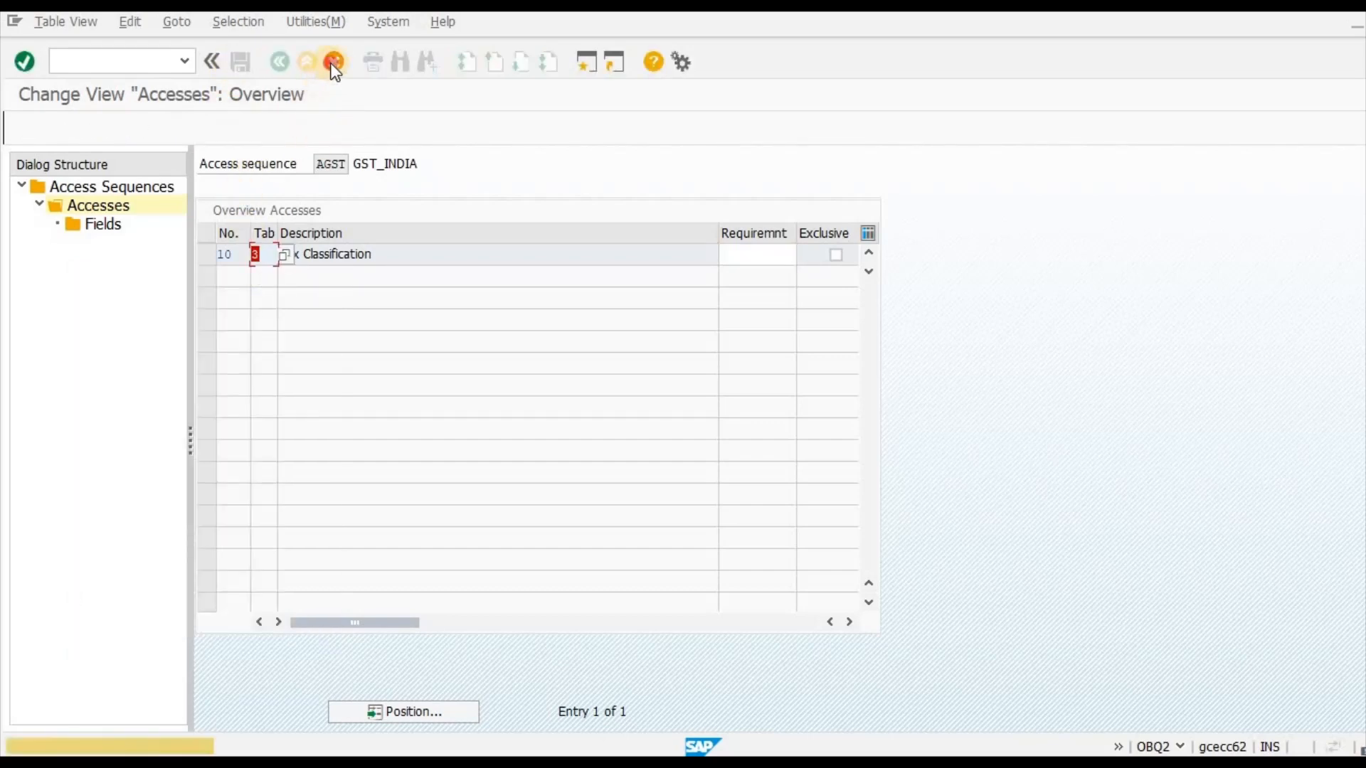
pyautogui.click(331, 63)
pyautogui.click(212, 299)
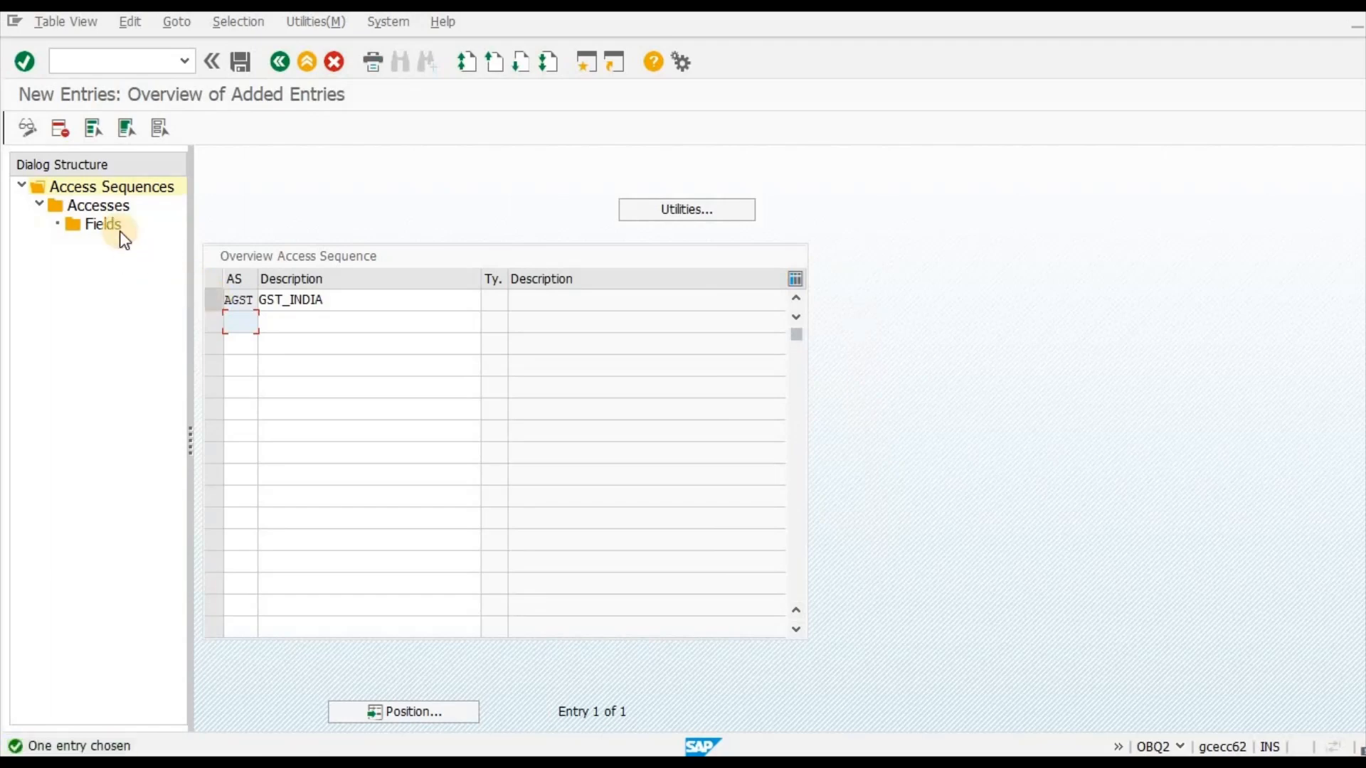
# Open the field assignment of access 10 in the AGST access sequence, then return to the access sequence list.
pyautogui.doubleClick(103, 218)
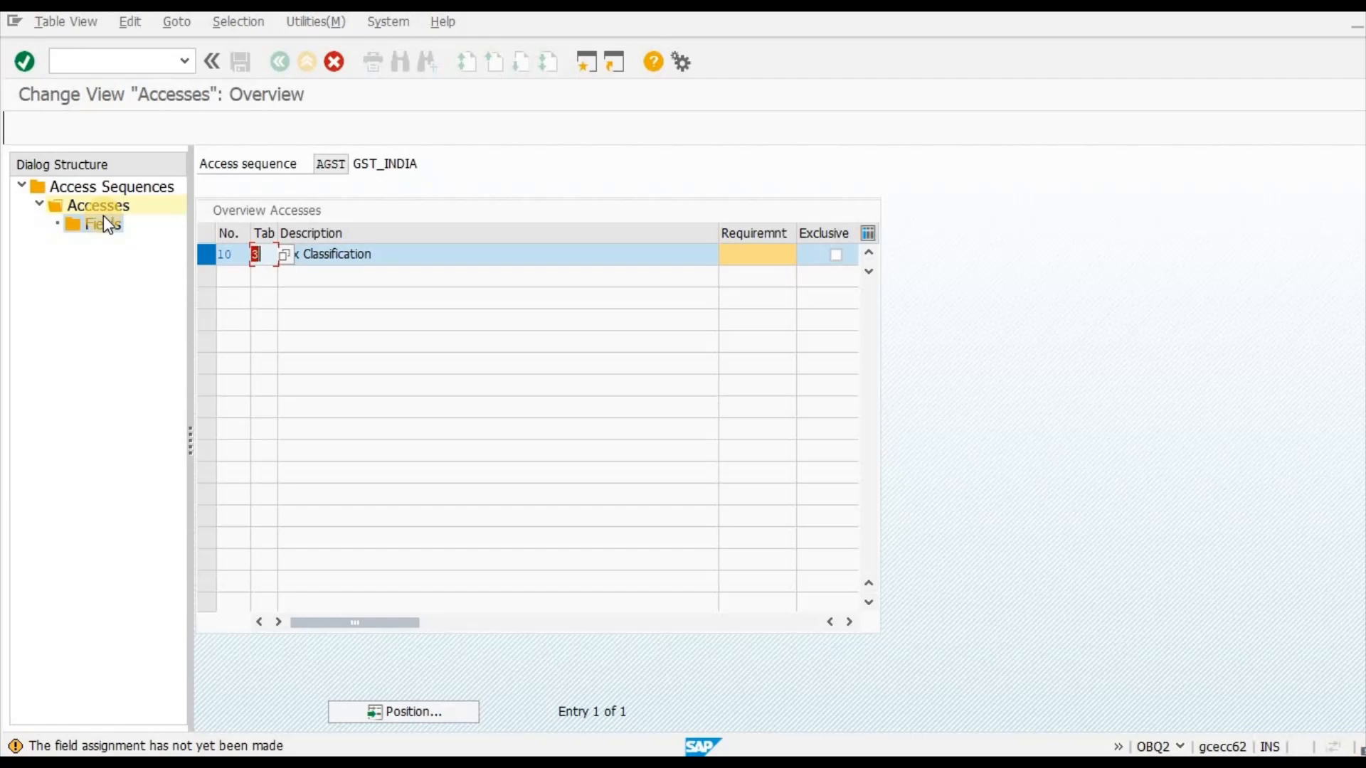
pyautogui.doubleClick(104, 217)
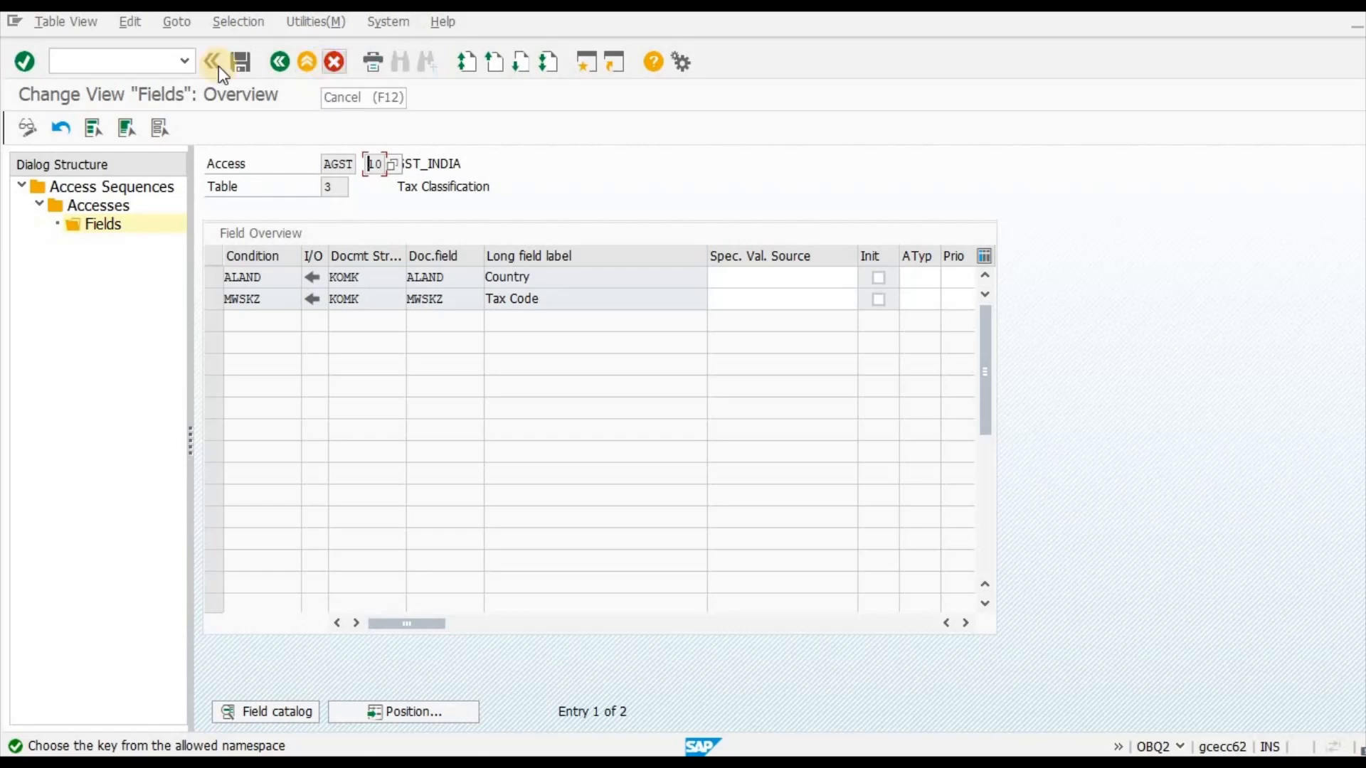
pyautogui.click(334, 66)
pyautogui.click(334, 66)
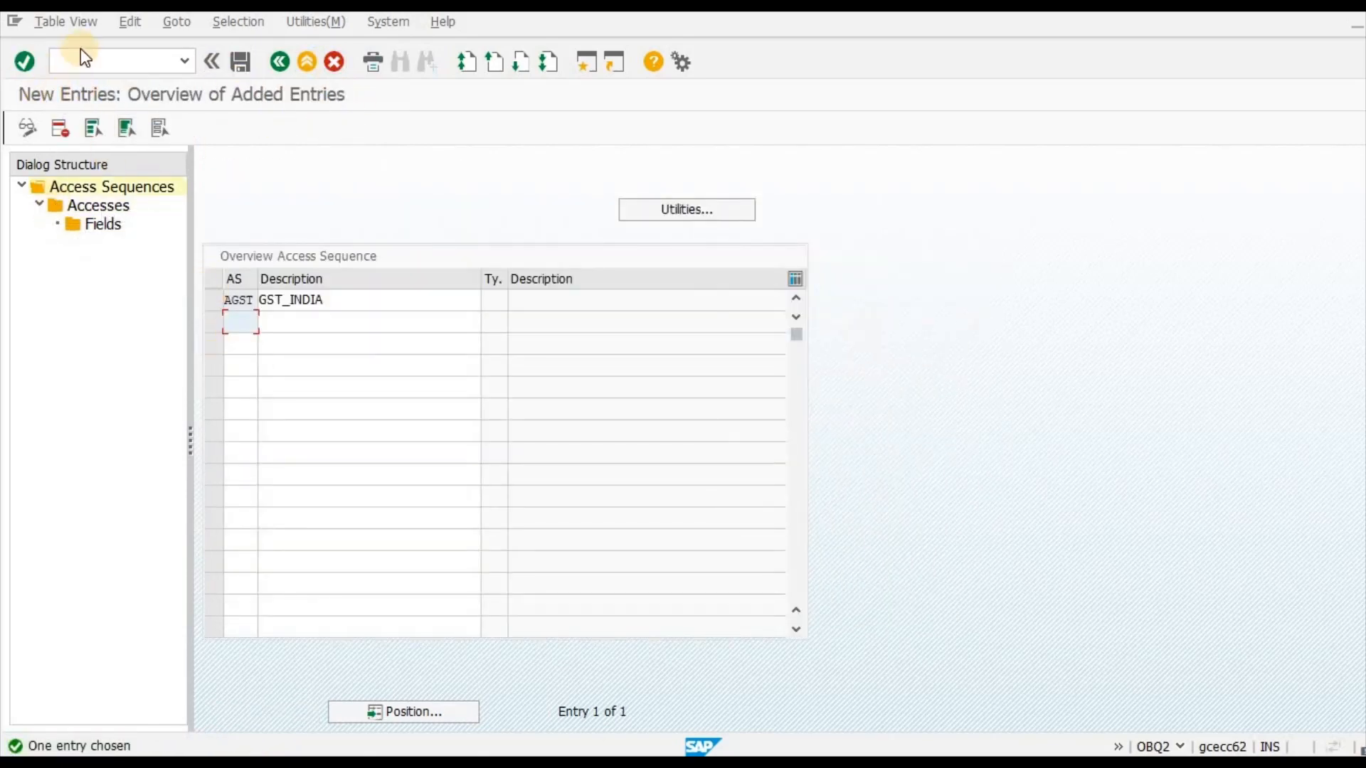
# Exit the access sequence maintenance to the SAP Easy Access screen, saving the entries.
pyautogui.click(213, 300)
pyautogui.click(67, 23)
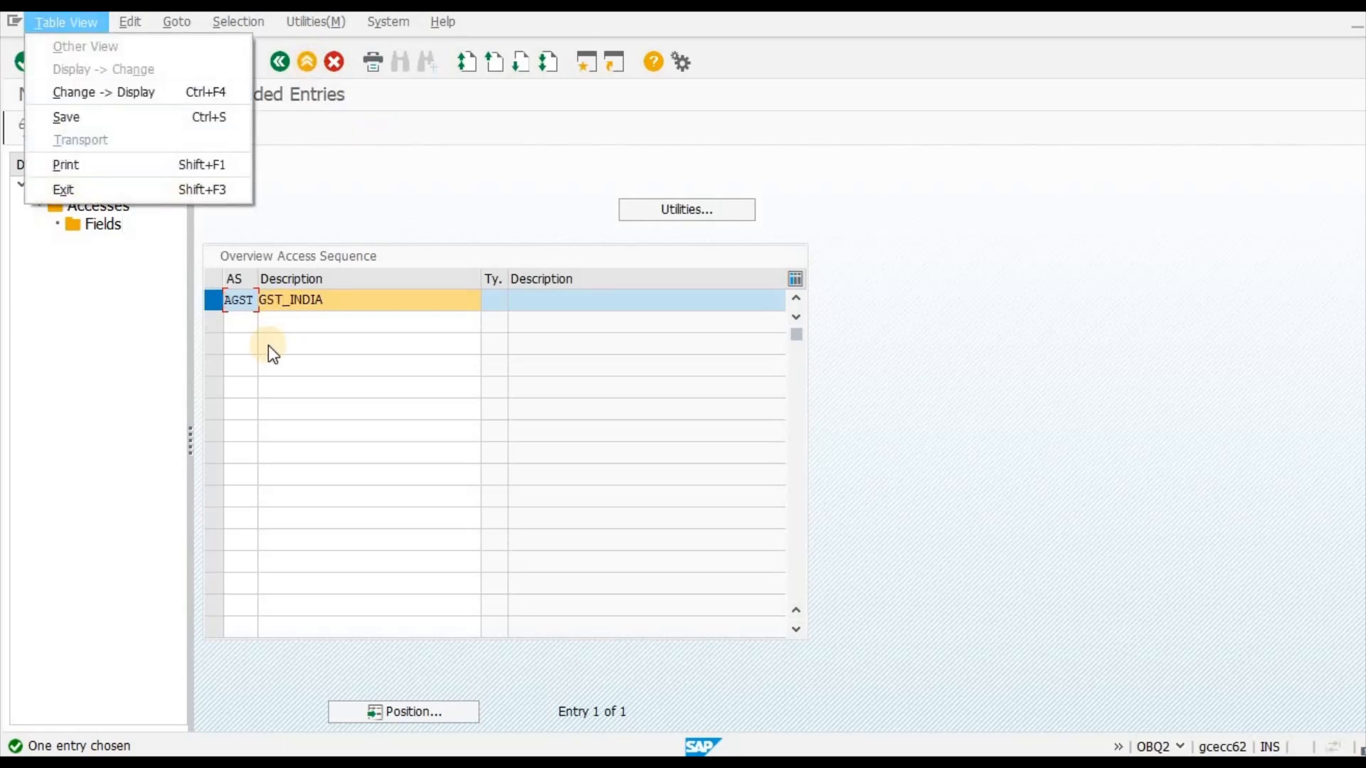
pyautogui.hotkey('shift', 'F3')
pyautogui.click(268, 381)
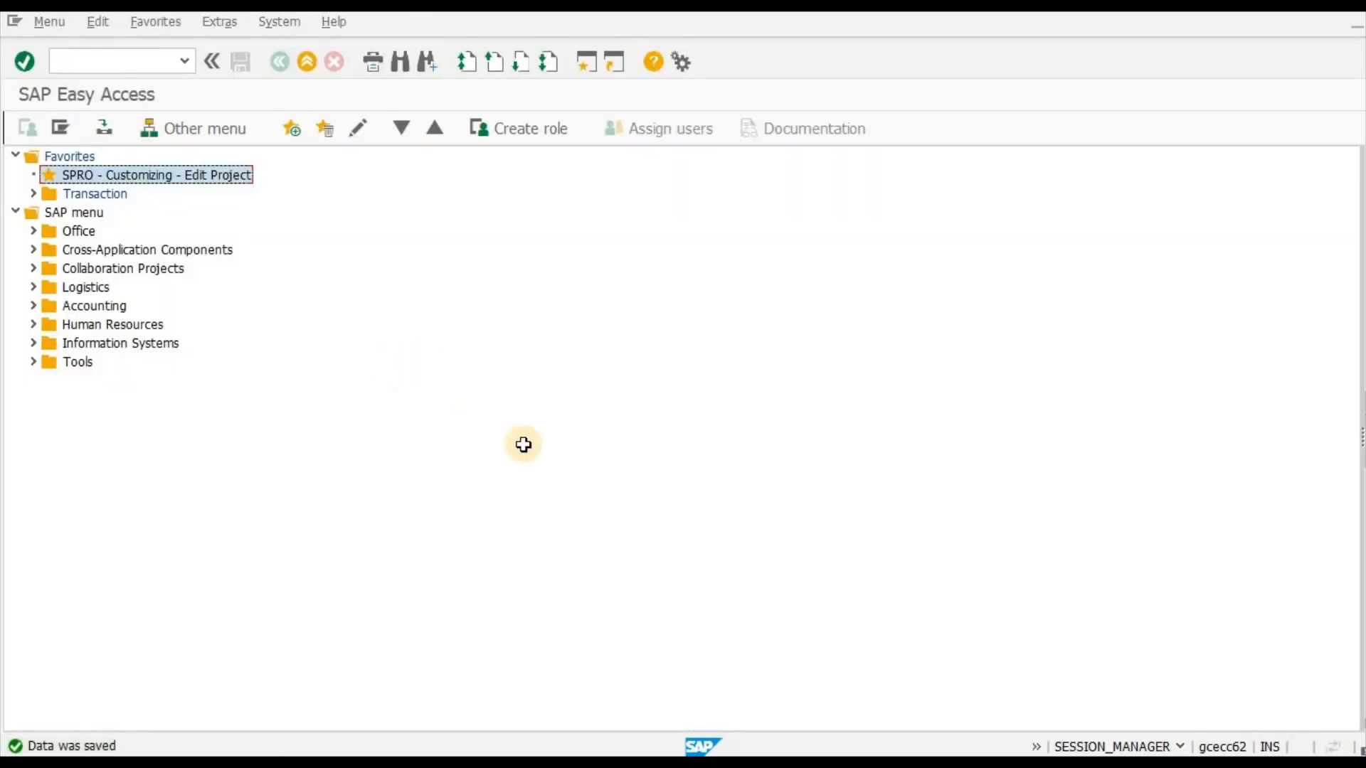
# Copy the transaction code OBQ1 from the Excel task list and run it in SAP.
pyautogui.hotkey('alt', 'Tab')
pyautogui.click(604, 293)
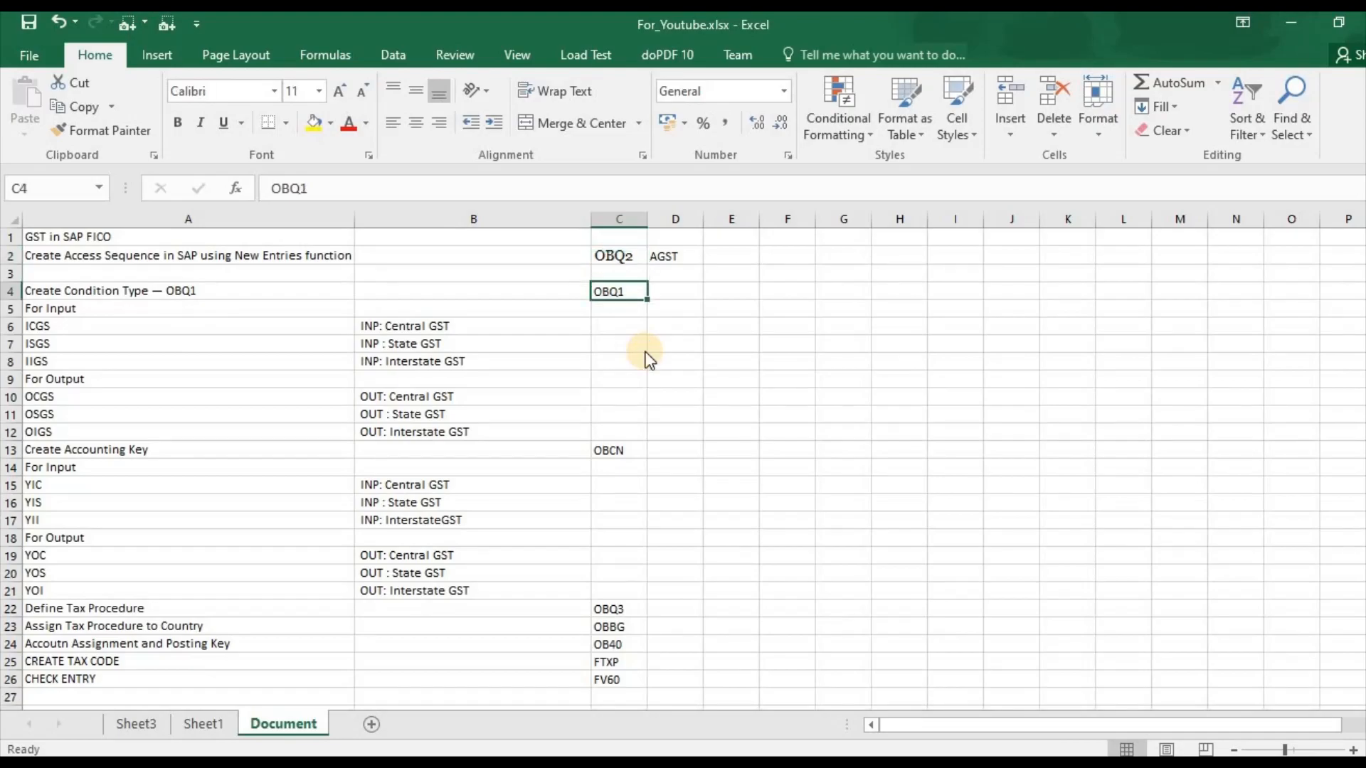
pyautogui.hotkey('ctrl', 'c')
pyautogui.hotkey('alt', 'Tab')
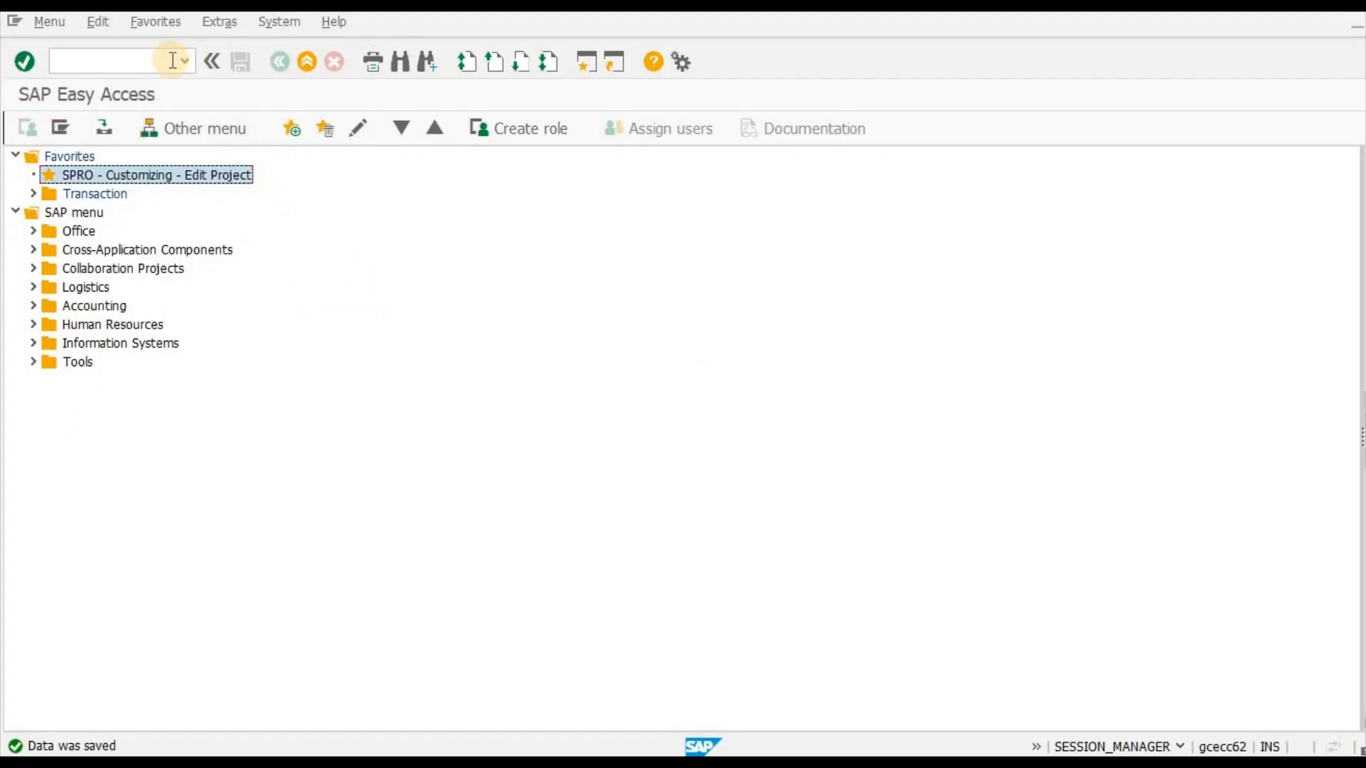
pyautogui.click(172, 60)
pyautogui.hotkey('ctrl', 'v')
pyautogui.press('Return')
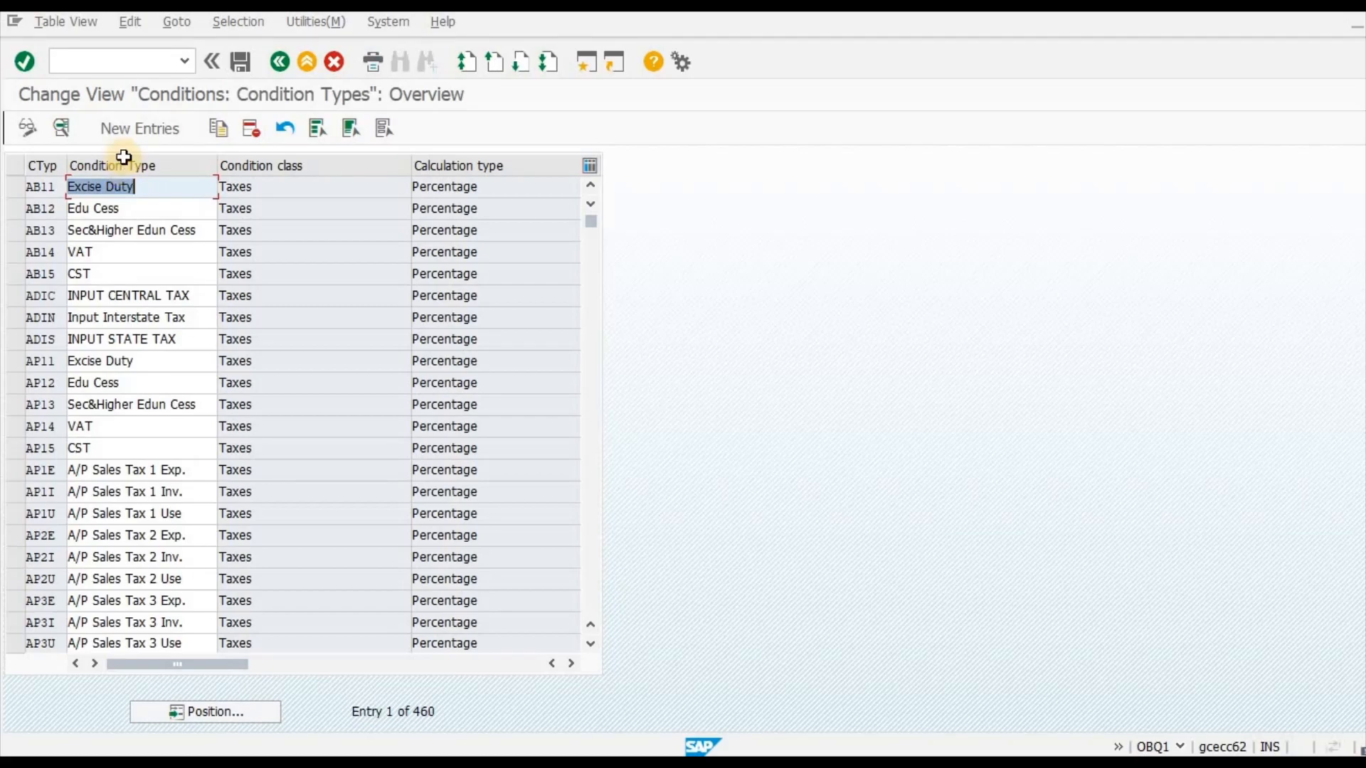
# Start a new condition type entry and give it the code ICGS, copied from the Excel list.
pyautogui.click(117, 125)
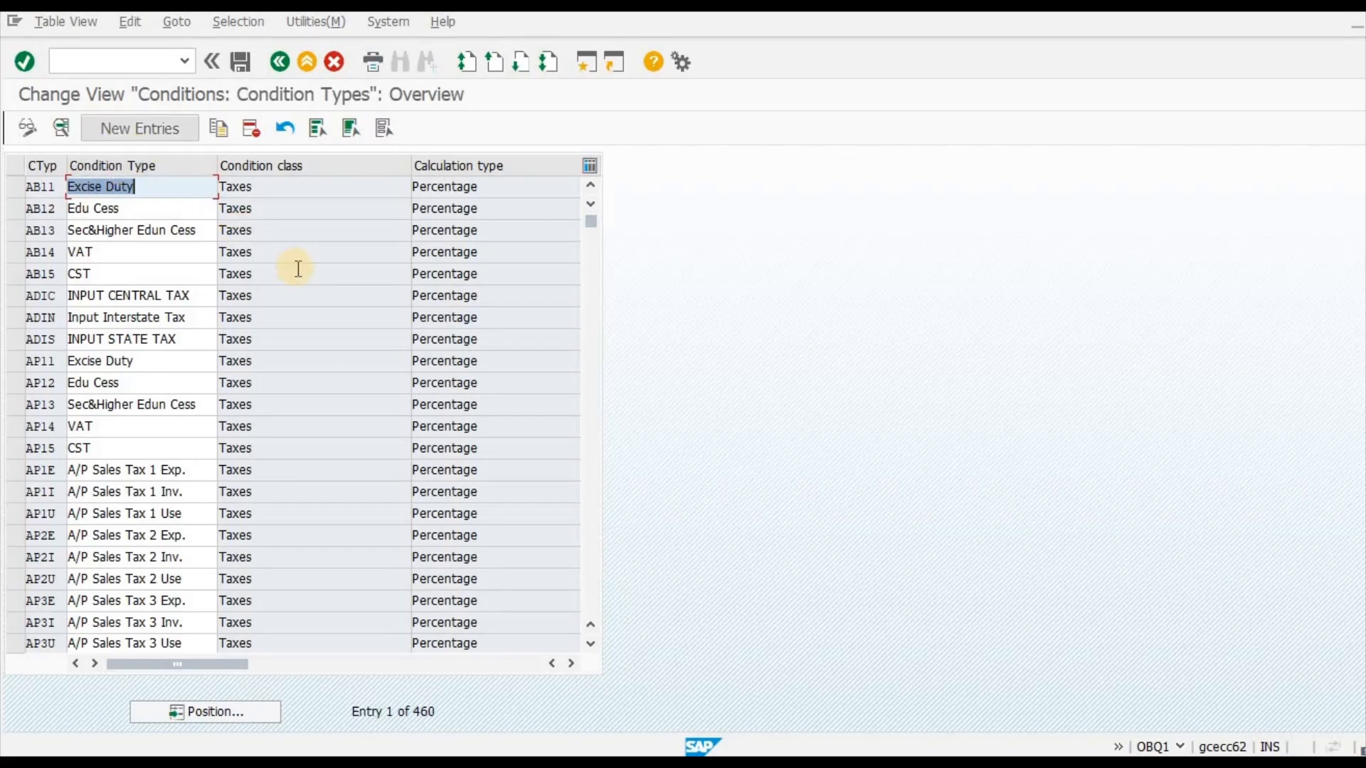
pyautogui.hotkey('alt', 'Tab')
pyautogui.click(76, 329)
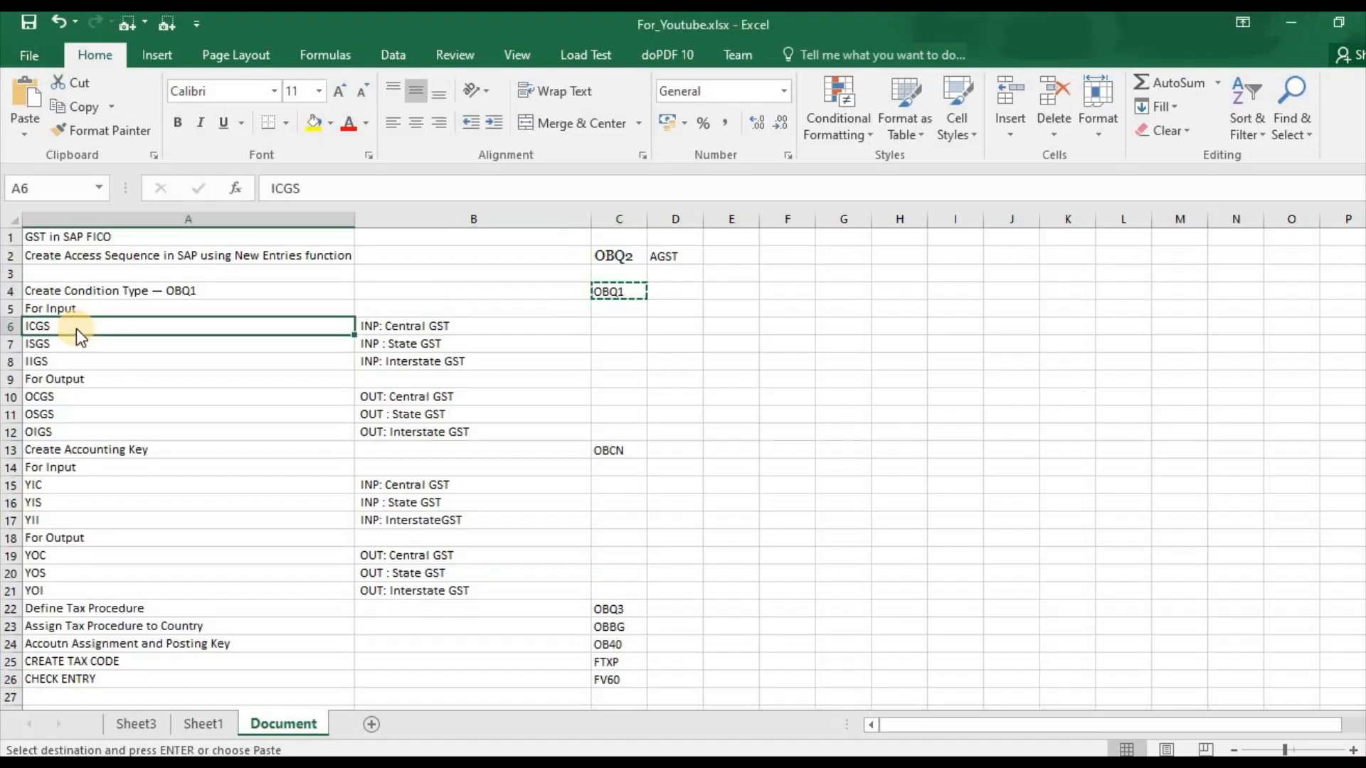
pyautogui.hotkey('ctrl', 'c')
pyautogui.hotkey('alt', 'Tab')
pyautogui.hotkey('ctrl', 'v')
pyautogui.press('Tab')
# Copy the ICGS description INP: Central GST from the Excel list into the condition type's name.
pyautogui.hotkey('alt', 'Tab')
pyautogui.press('Right')
pyautogui.hotkey('ctrl', 'c')
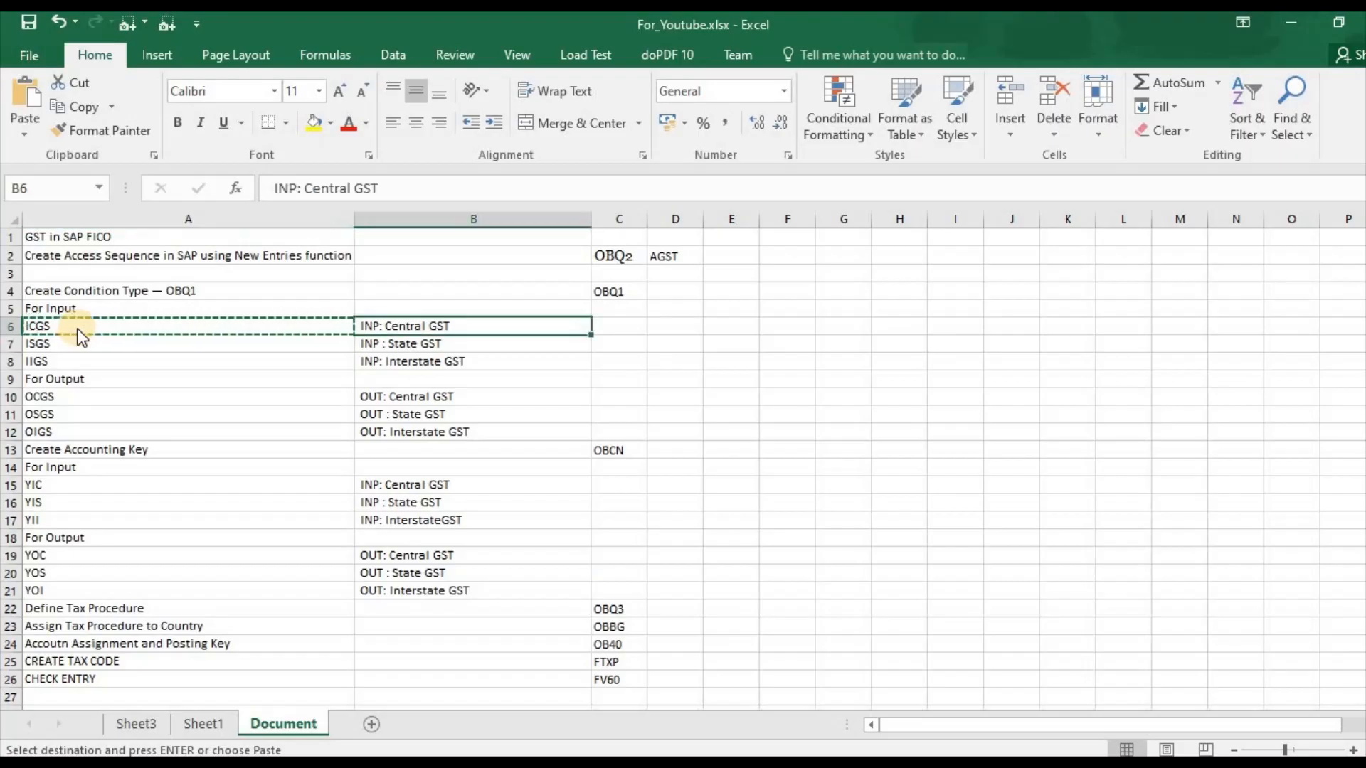
pyautogui.hotkey('alt', 'Tab')
pyautogui.hotkey('ctrl', 'v')
pyautogui.press('Tab')
# Assign the access sequence AGST, copied from the Excel list, to ICGS and remove the leading space from its description.
pyautogui.hotkey('alt', 'Tab')
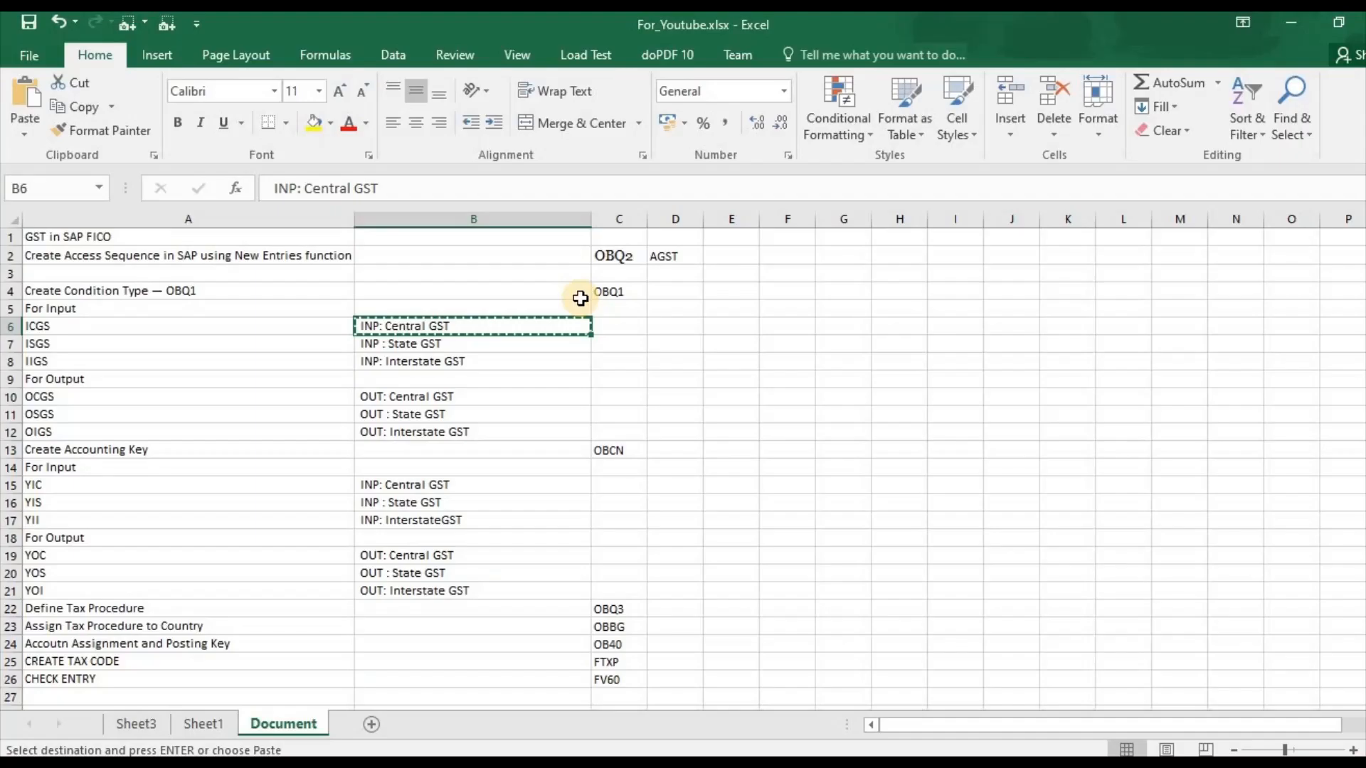
pyautogui.click(640, 257)
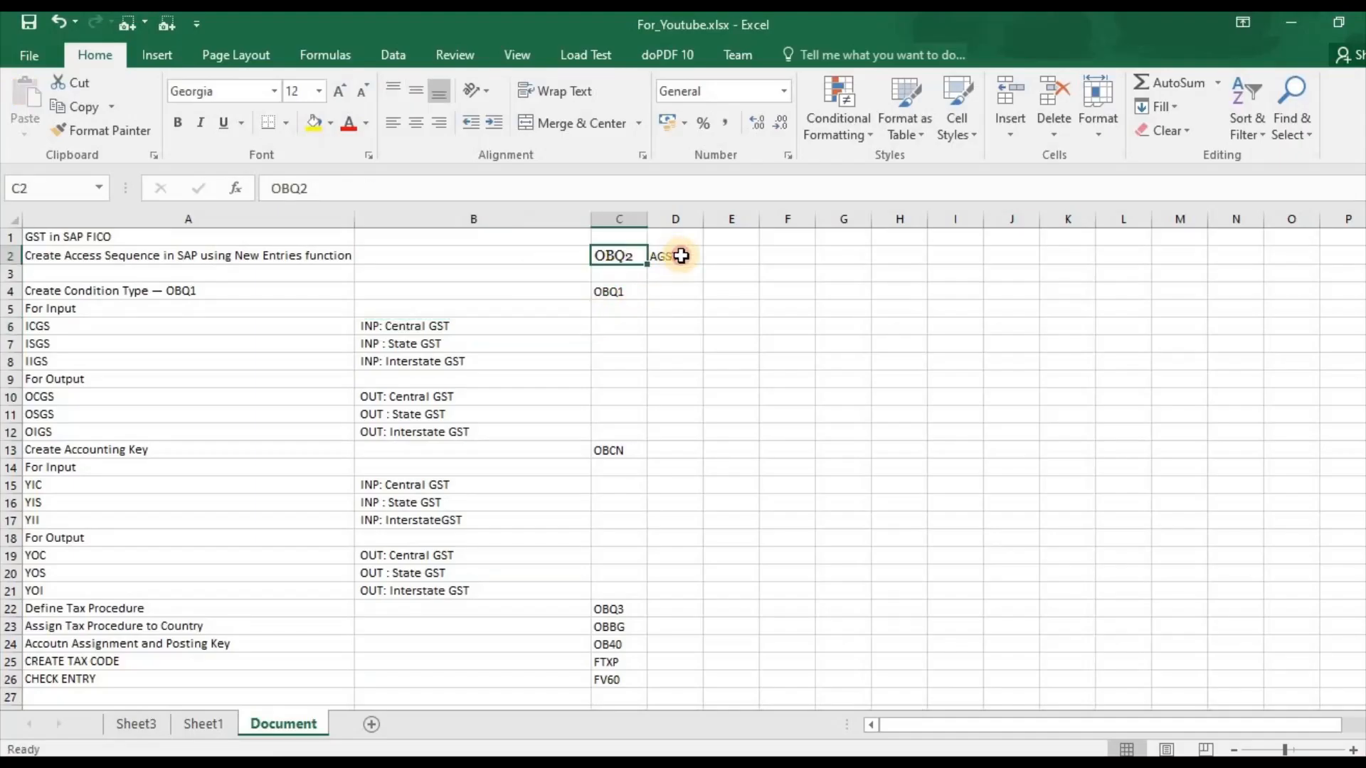
pyautogui.click(665, 256)
pyautogui.hotkey('ctrl', 'c')
pyautogui.hotkey('alt', 'Tab')
pyautogui.hotkey('ctrl', 'v')
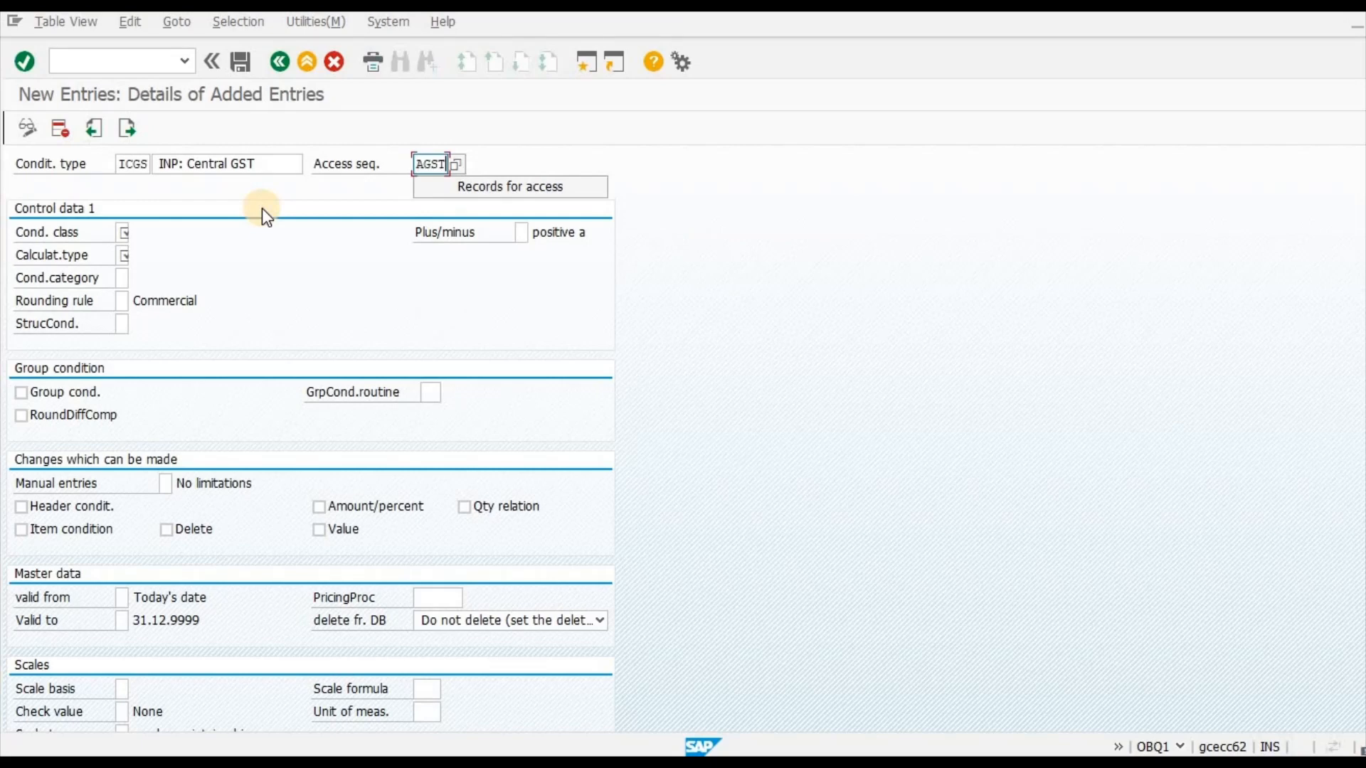
pyautogui.hotkey('shift', 'Tab')
pyautogui.press('Home')
# Set the condition class of ICGS to D (Taxes) from the list of possible values.
pyautogui.press('Tab')
pyautogui.press('Tab')
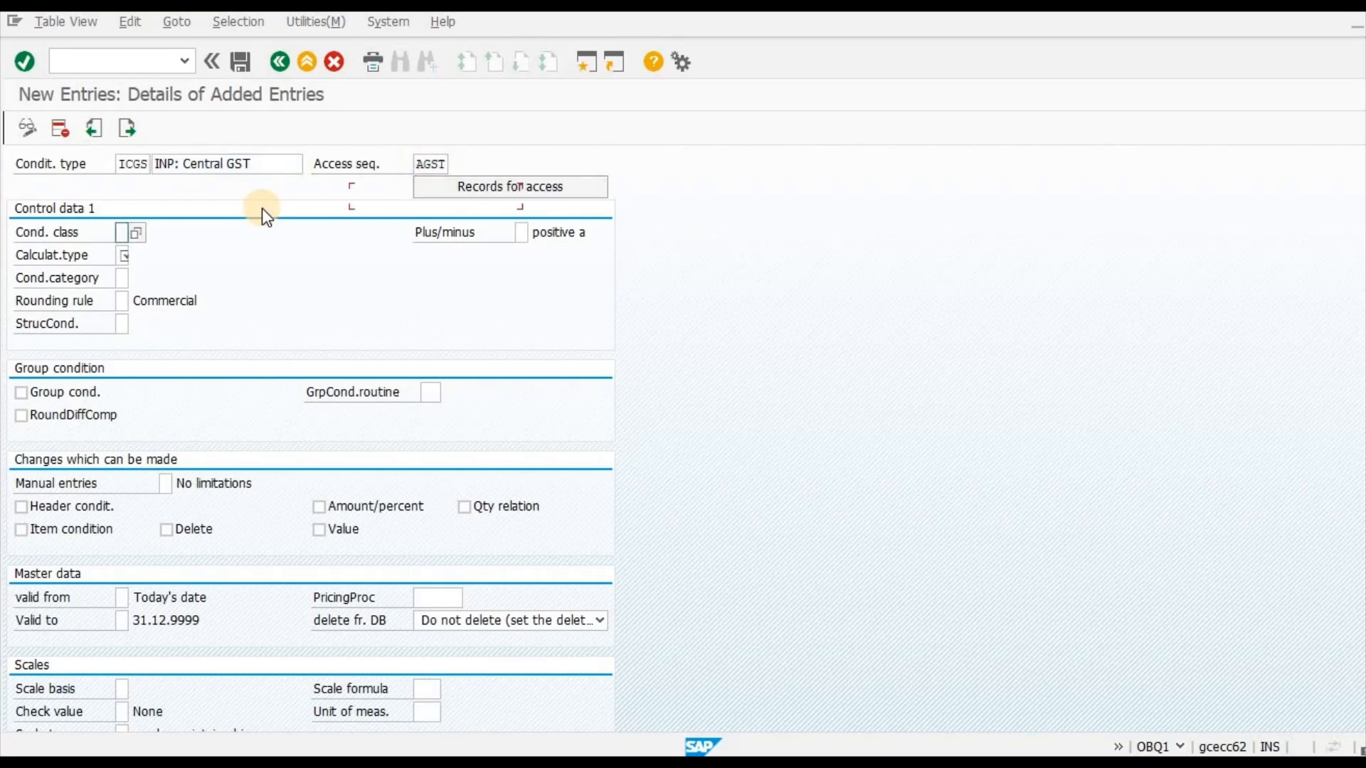
pyautogui.press('F4')
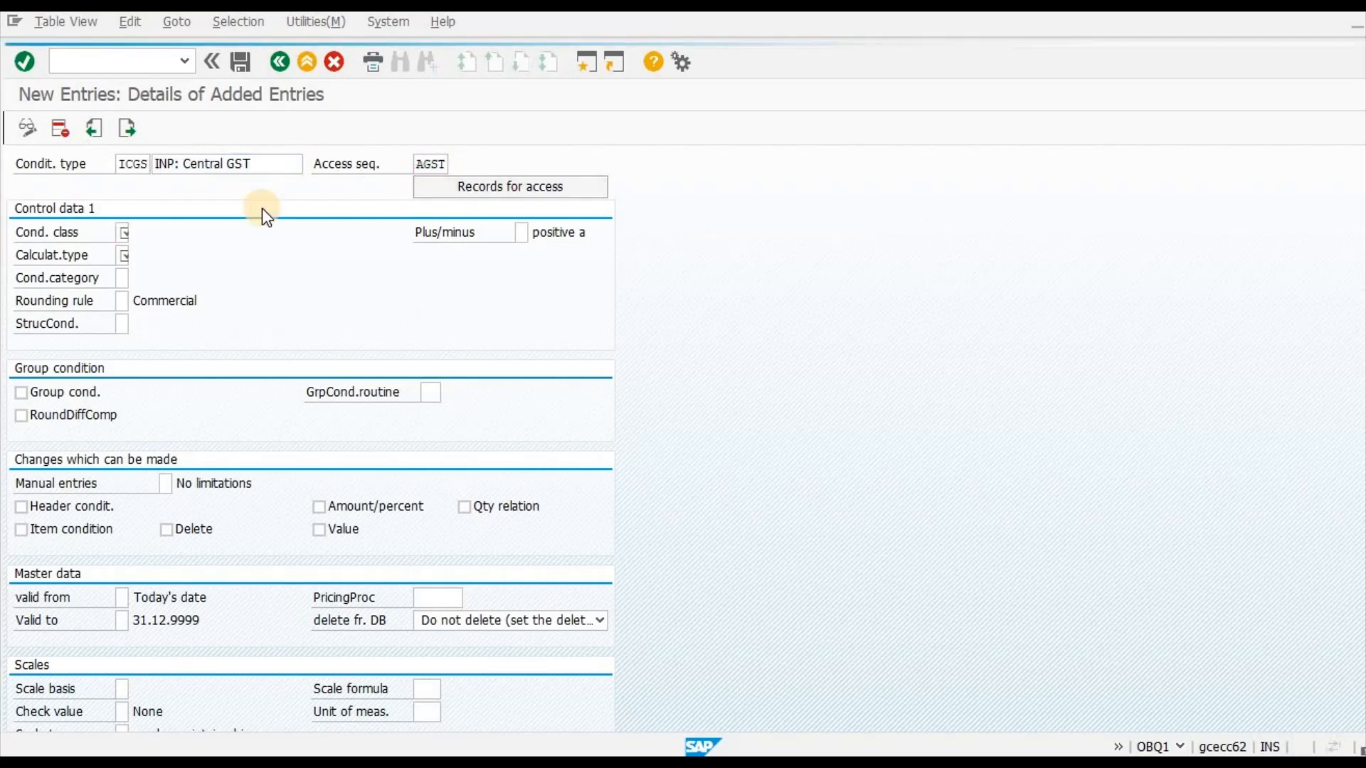
pyautogui.press('Down')
pyautogui.press('Down')
pyautogui.press('Down')
pyautogui.press('Down')
pyautogui.press('Down')
pyautogui.press('Down')
pyautogui.press('Down')
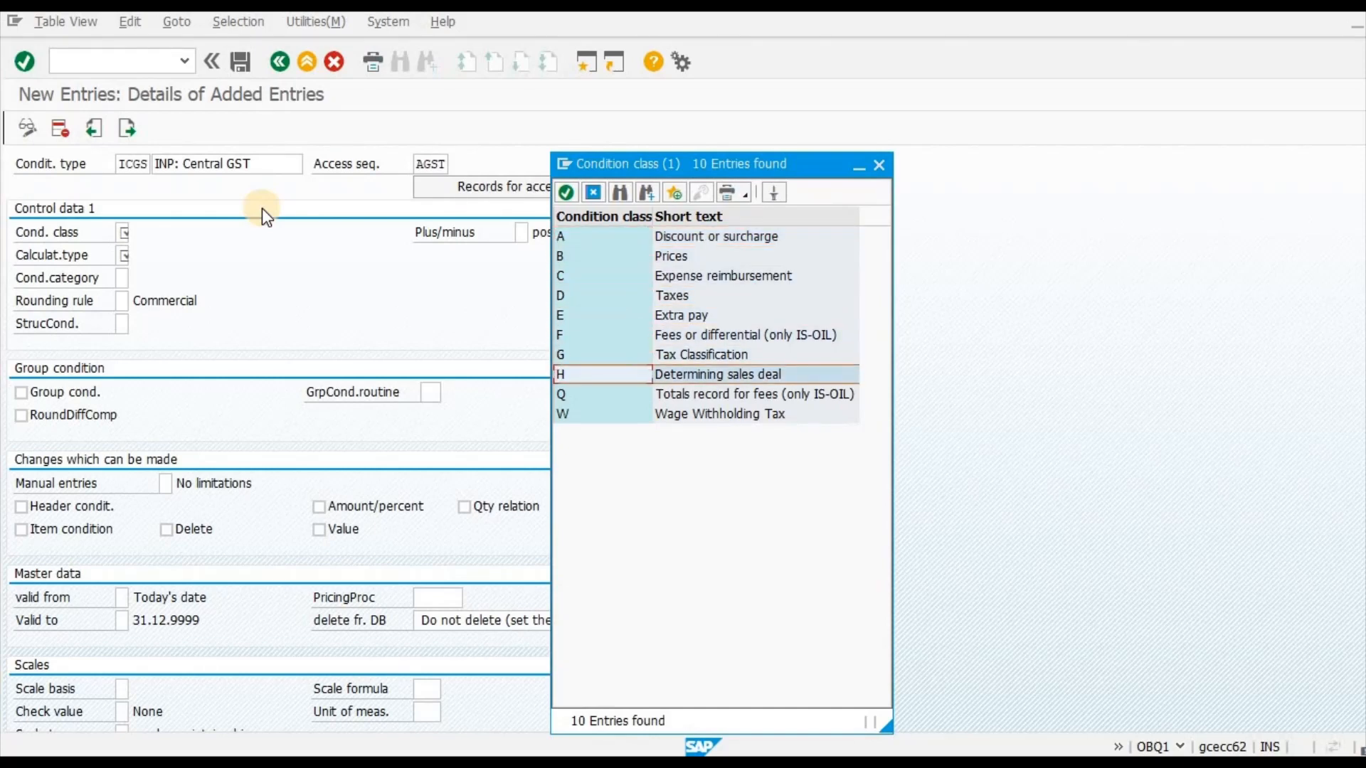
pyautogui.press('Up')
pyautogui.press('Up')
pyautogui.press('Up')
pyautogui.press('Up')
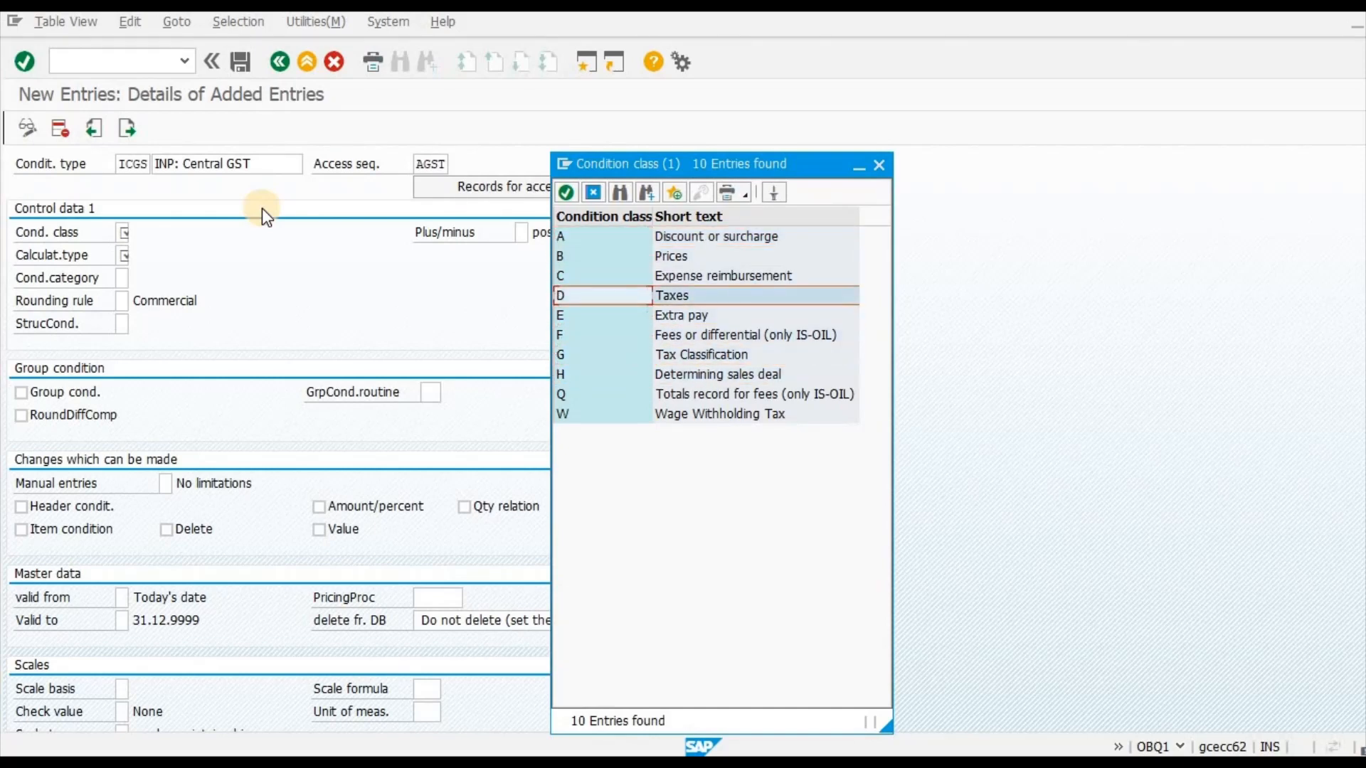
pyautogui.press('Return')
# Set the calculation type of ICGS to A (Percentage) from its value list.
pyautogui.press('Tab')
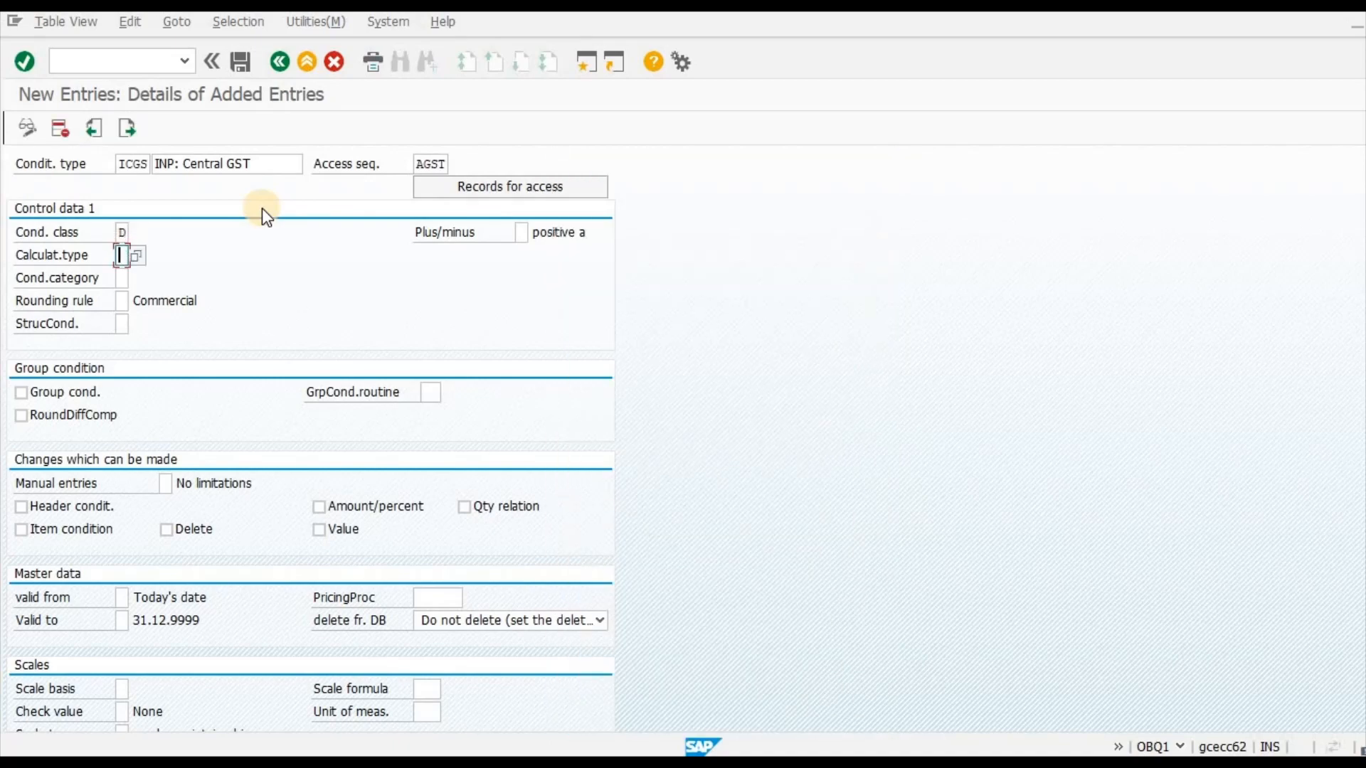
pyautogui.press('F4')
pyautogui.press('Return')
# Set the condition category of ICGS to D (Tax) from its value list.
pyautogui.press('Tab')
pyautogui.press('F4')
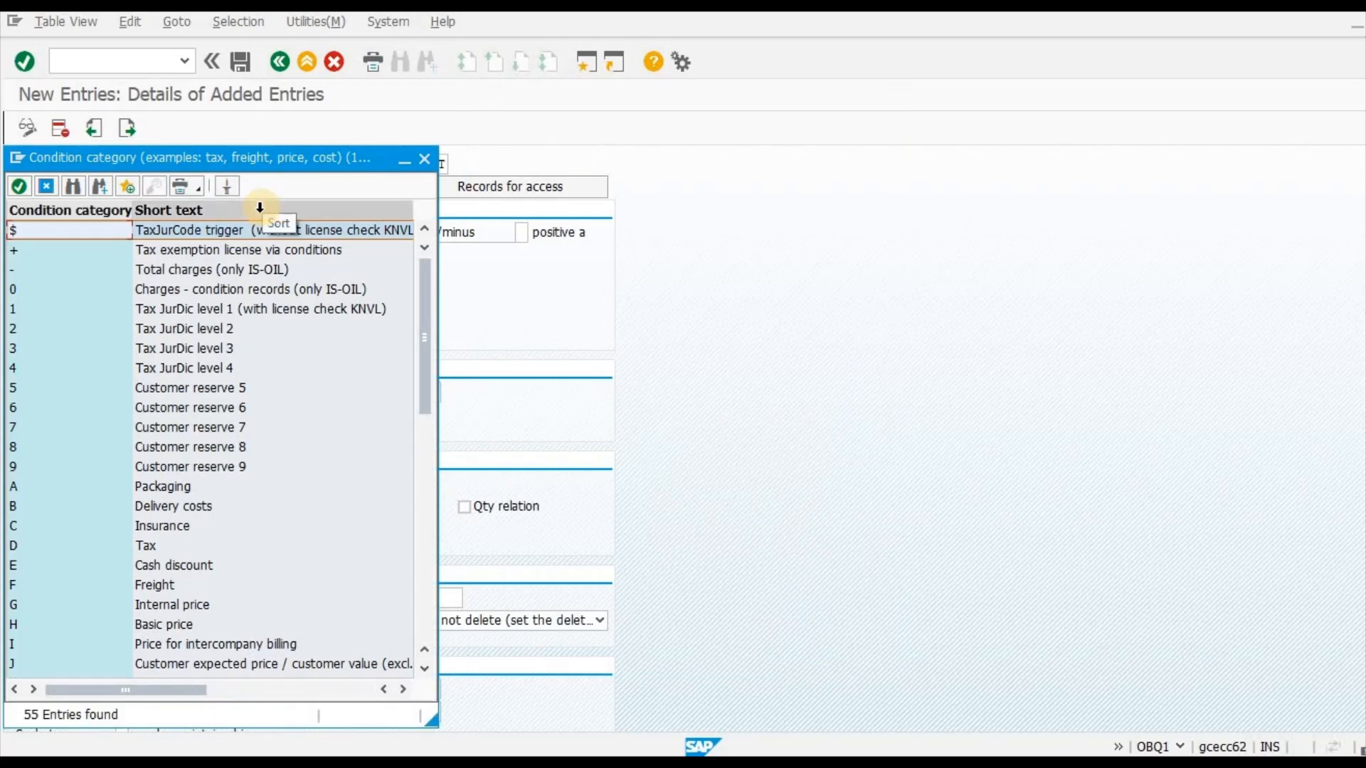
pyautogui.press('Down')
pyautogui.press('Down')
pyautogui.press('Down')
pyautogui.press('Down')
pyautogui.press('Down')
pyautogui.press('Down')
pyautogui.press('Down')
pyautogui.press('Down')
pyautogui.press('Down')
pyautogui.press('Down')
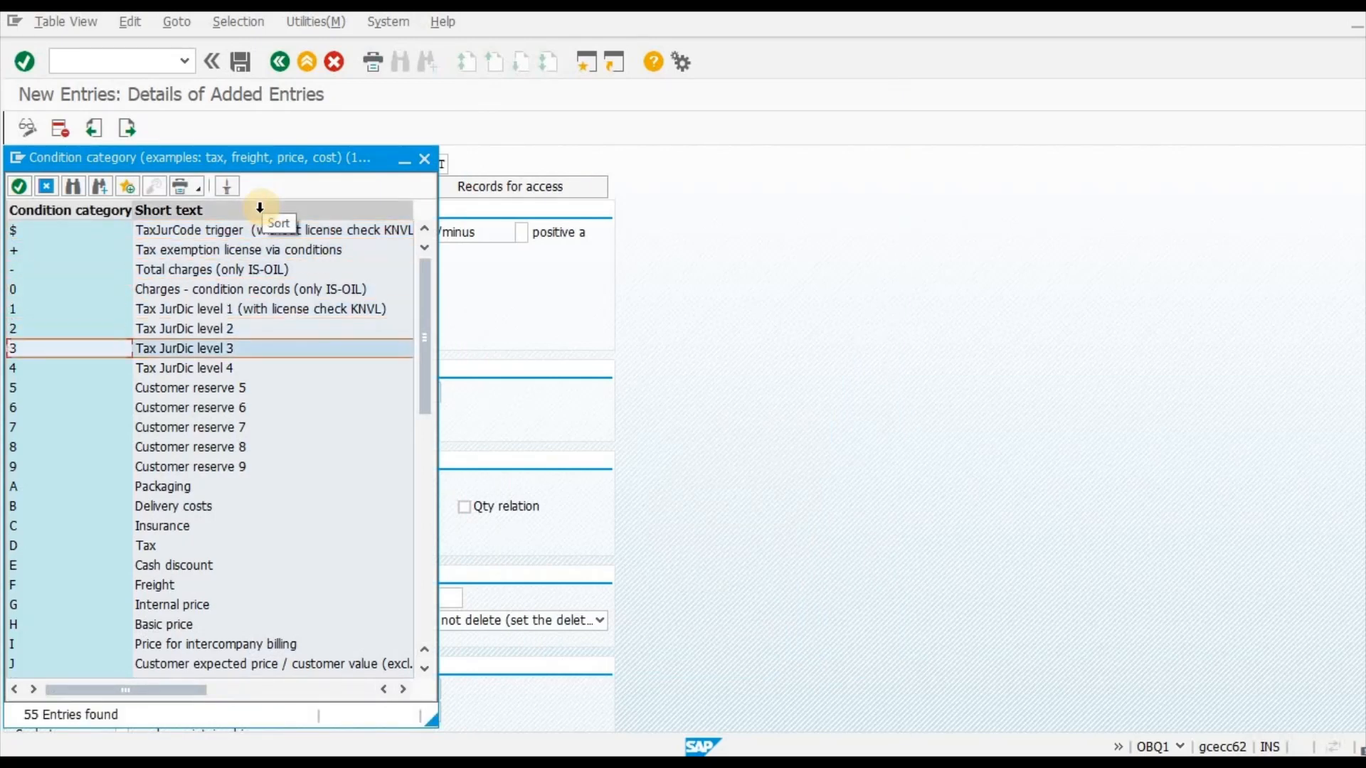
pyautogui.press('Down')
pyautogui.press('Down')
pyautogui.press('Down')
pyautogui.press('Down')
pyautogui.press('Down')
pyautogui.press('Down')
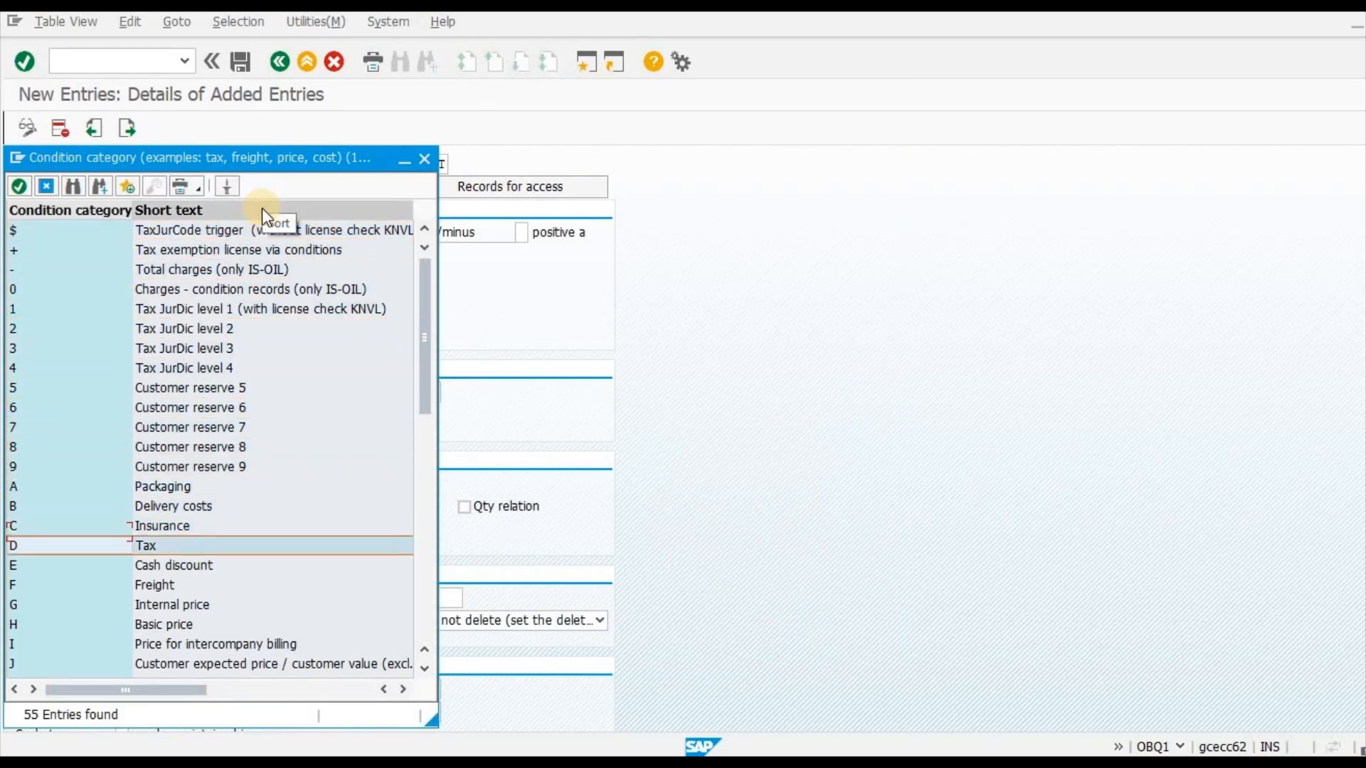
pyautogui.press('Return')
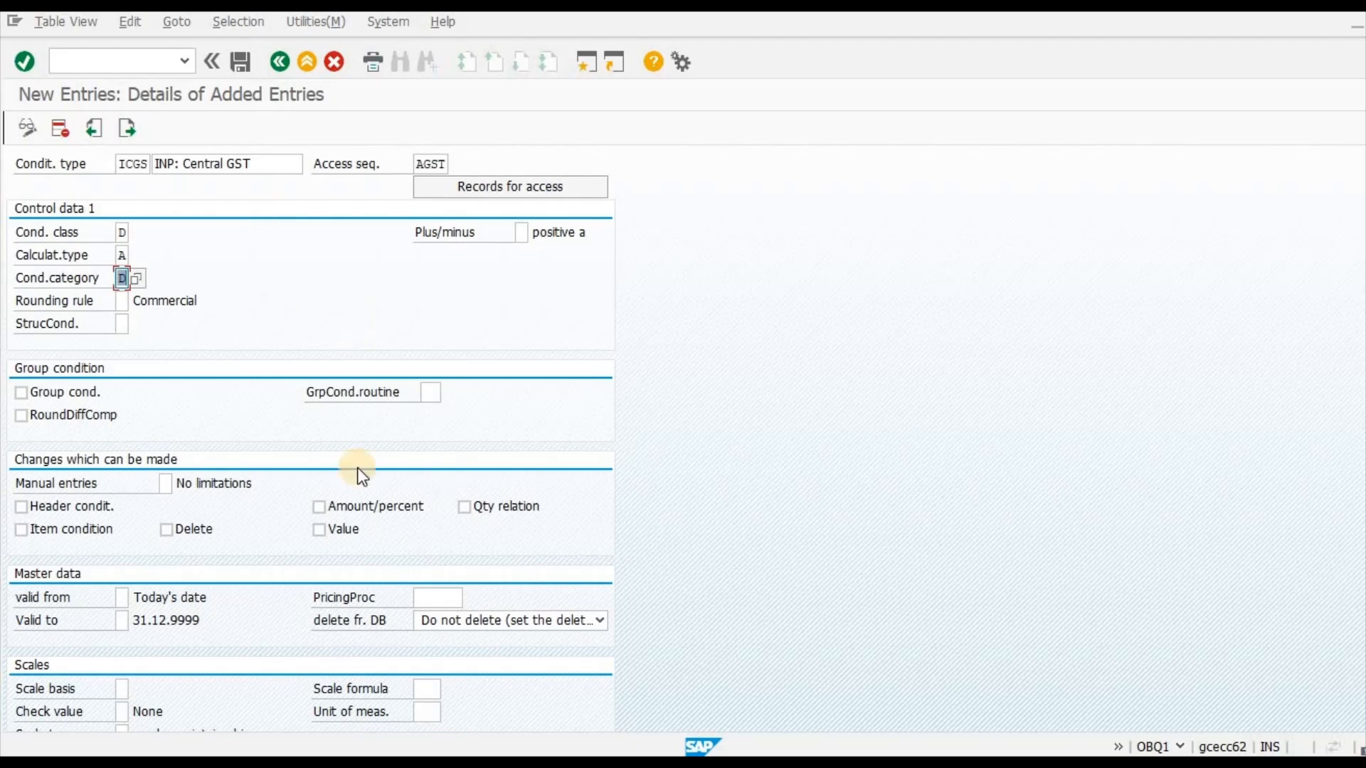
# Enable Amount/percent, Value and Item condition among the permitted changes for ICGS.
pyautogui.press('Tab')
pyautogui.press('Tab')
pyautogui.press('Tab')
pyautogui.press('Tab')
pyautogui.press('Tab')
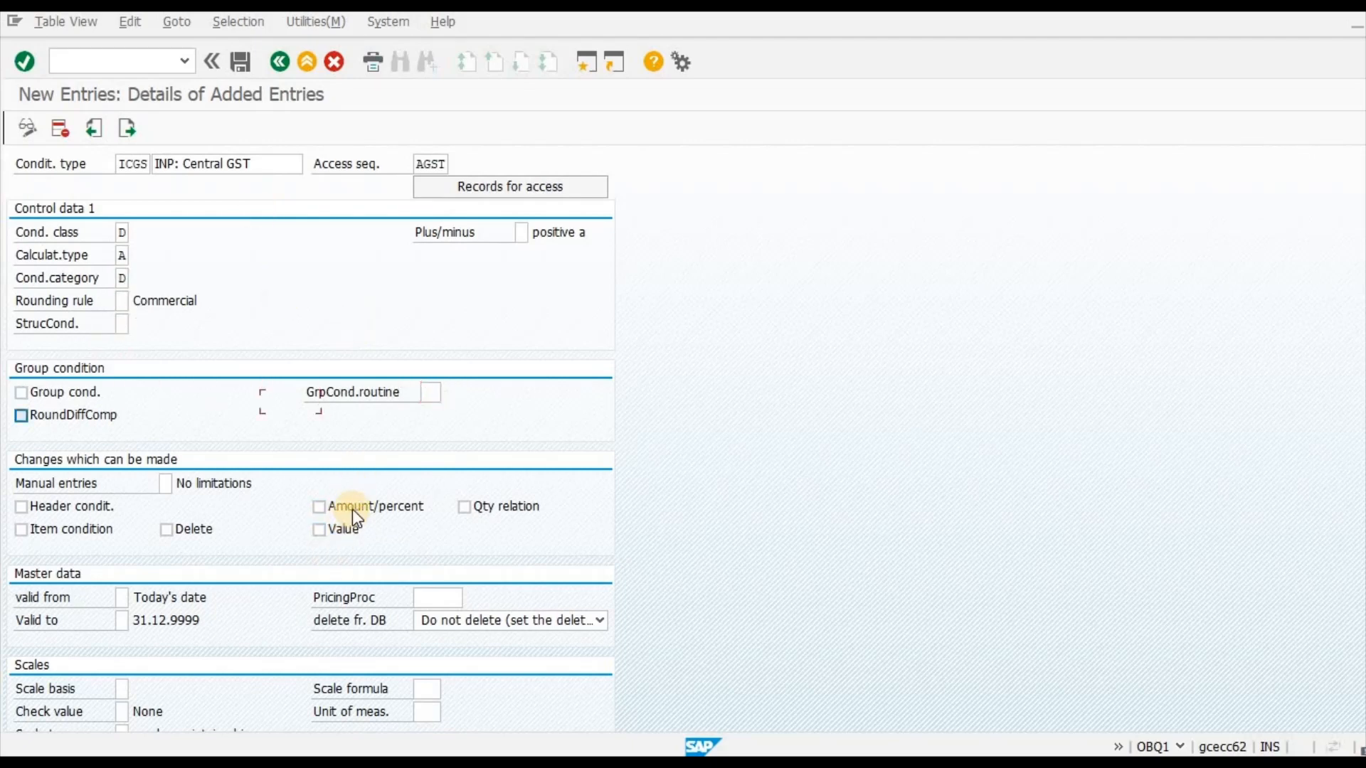
pyautogui.click(352, 510)
pyautogui.click(346, 531)
pyautogui.click(87, 532)
# Review the remaining ICGS settings, save the condition type and return to the condition types overview.
pyautogui.scroll(-3, 204, 612)
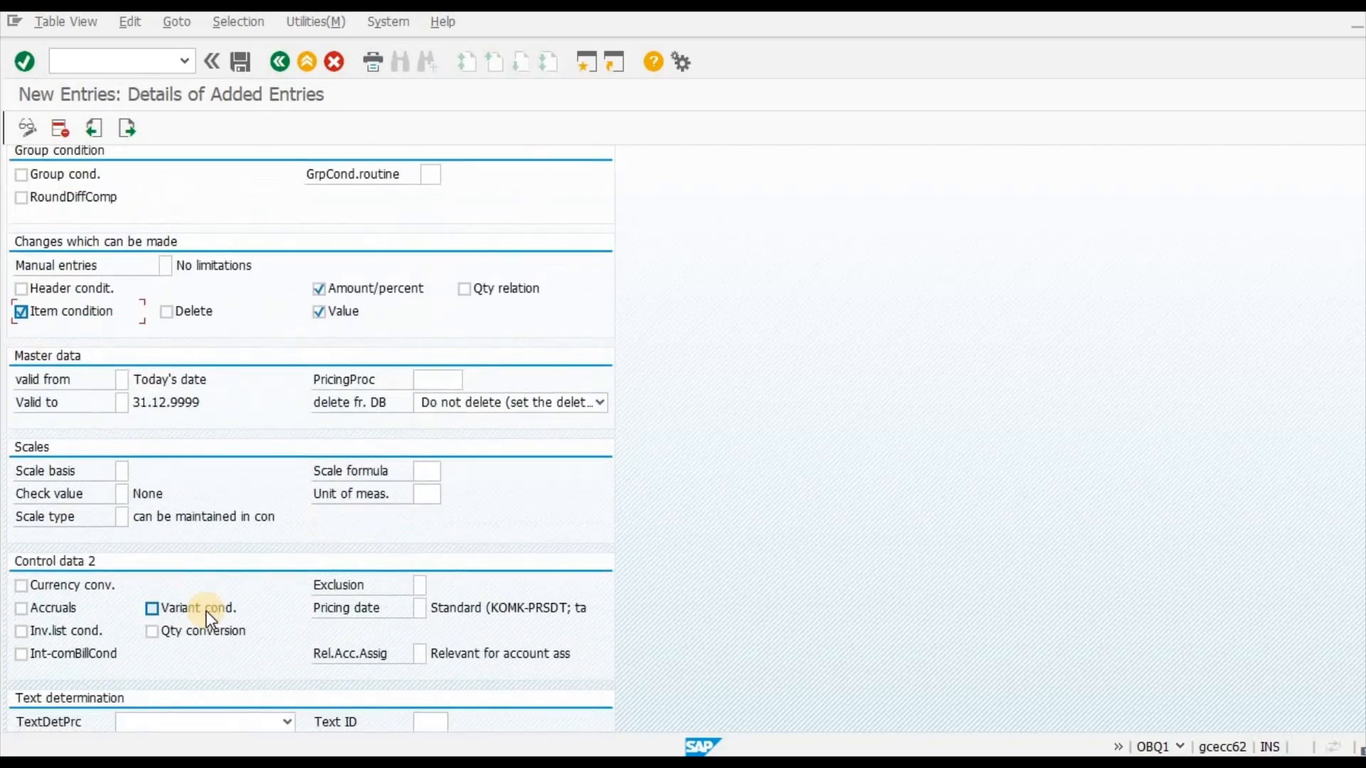
pyautogui.scroll(1, 220, 540)
pyautogui.scroll(2, 220, 540)
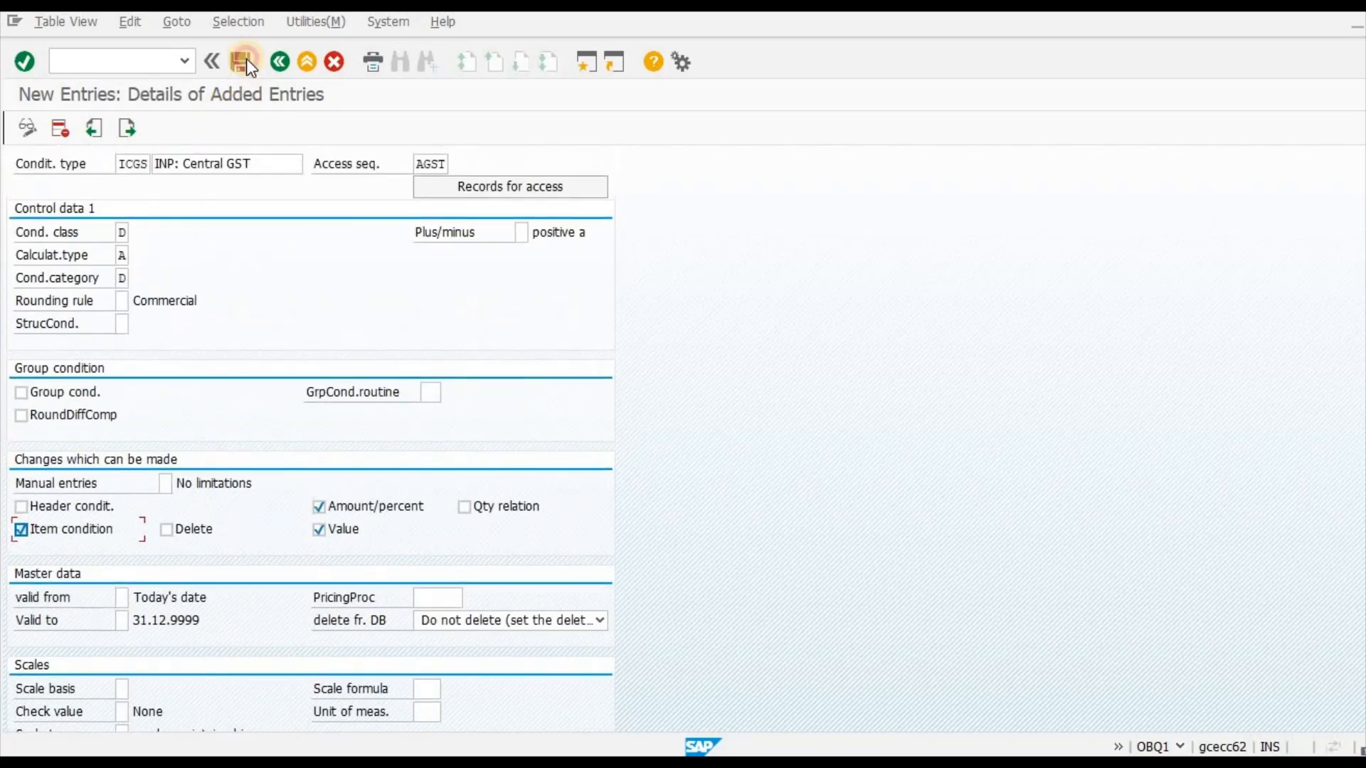
pyautogui.click(241, 61)
pyautogui.click(216, 349)
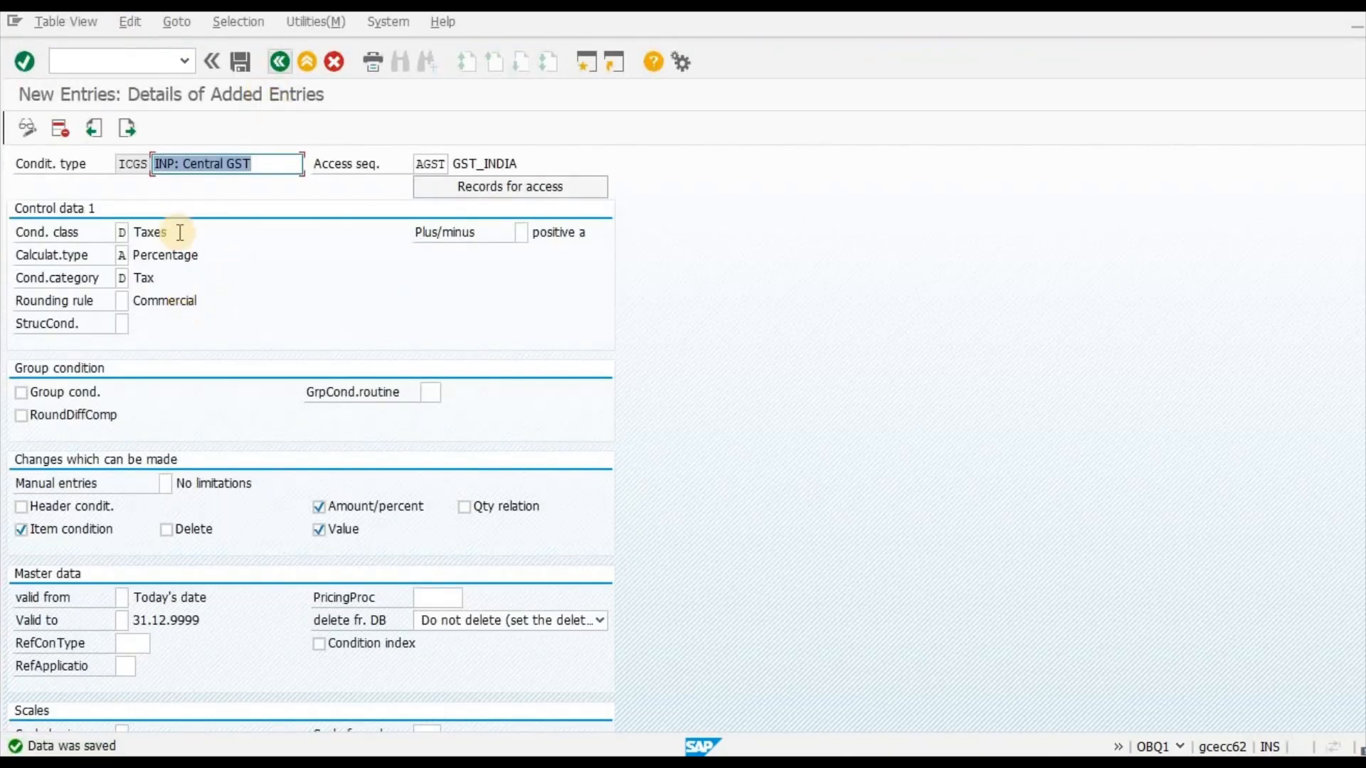
pyautogui.press('F3')
# Copy the ICGS condition type to a new one with the code ISGS, taken from the Excel list.
pyautogui.click(17, 180)
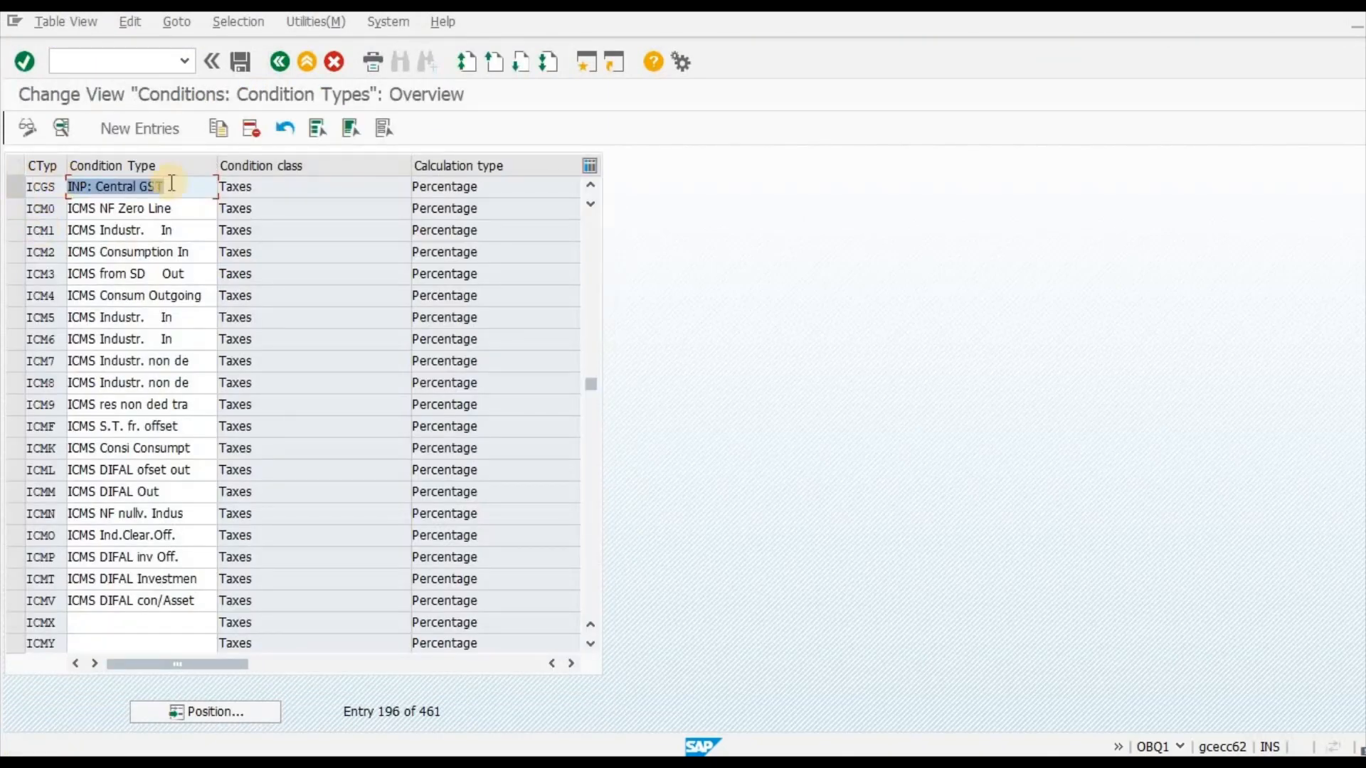
pyautogui.hotkey('alt', 'Tab')
pyautogui.click(135, 330)
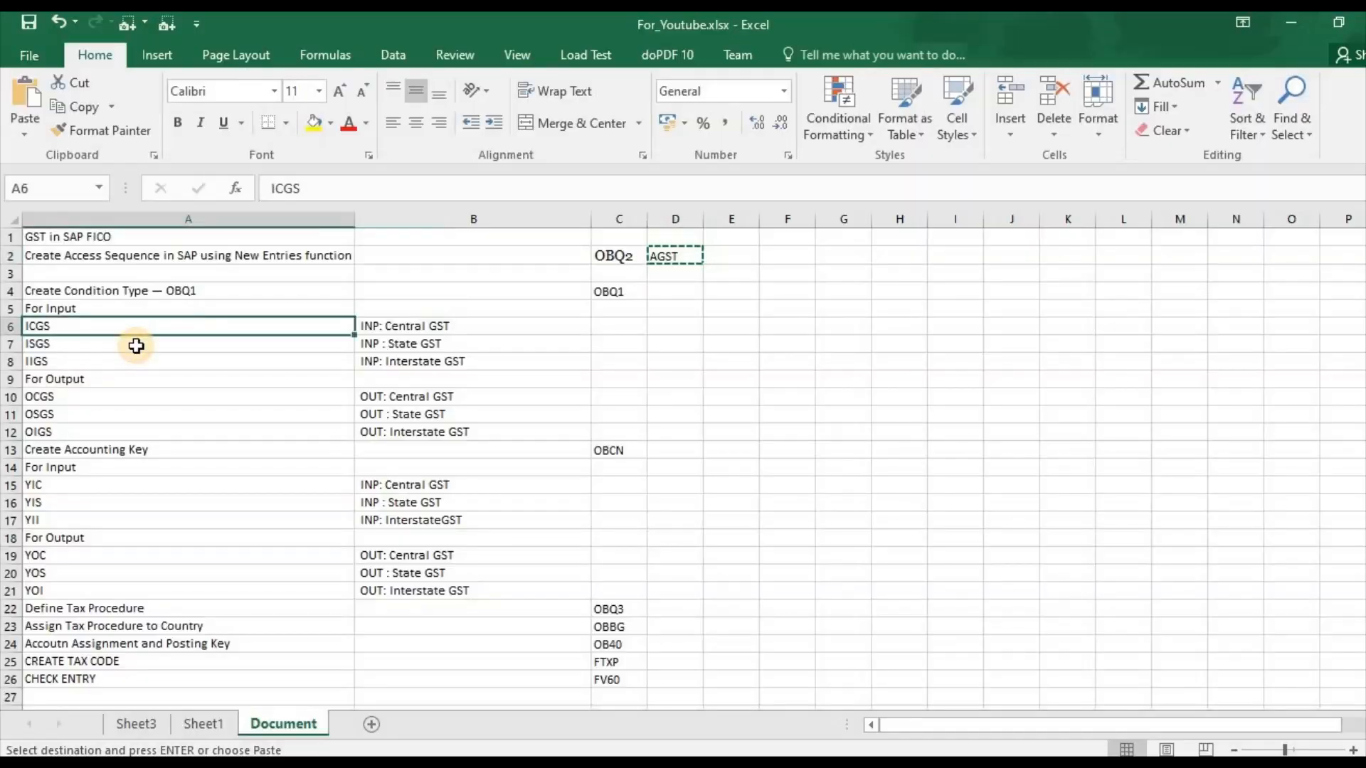
pyautogui.click(135, 347)
pyautogui.hotkey('ctrl', 'c')
pyautogui.hotkey('alt', 'Tab')
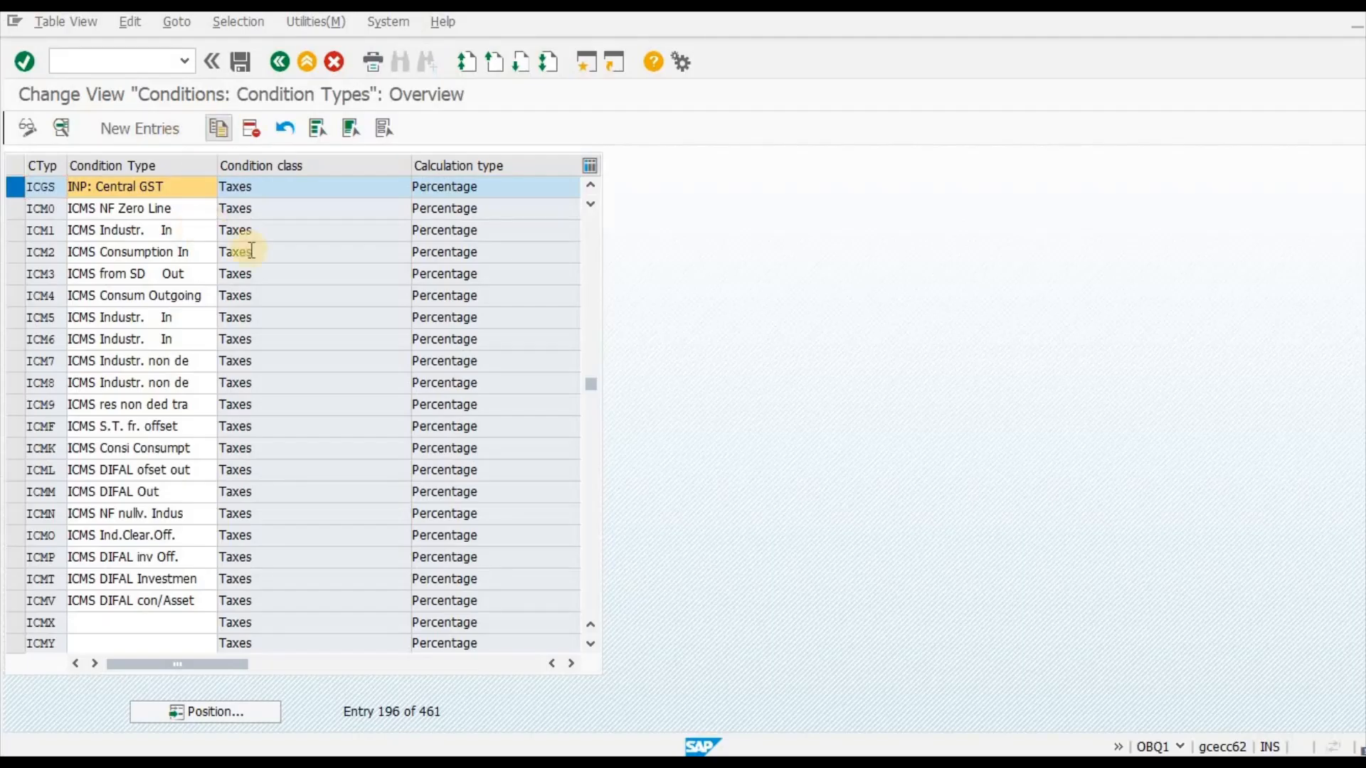
pyautogui.press('F6')
pyautogui.press('Tab')
# Enter the description INP : State GST from the Excel list for ISGS and confirm the copy.
pyautogui.hotkey('alt', 'Tab')
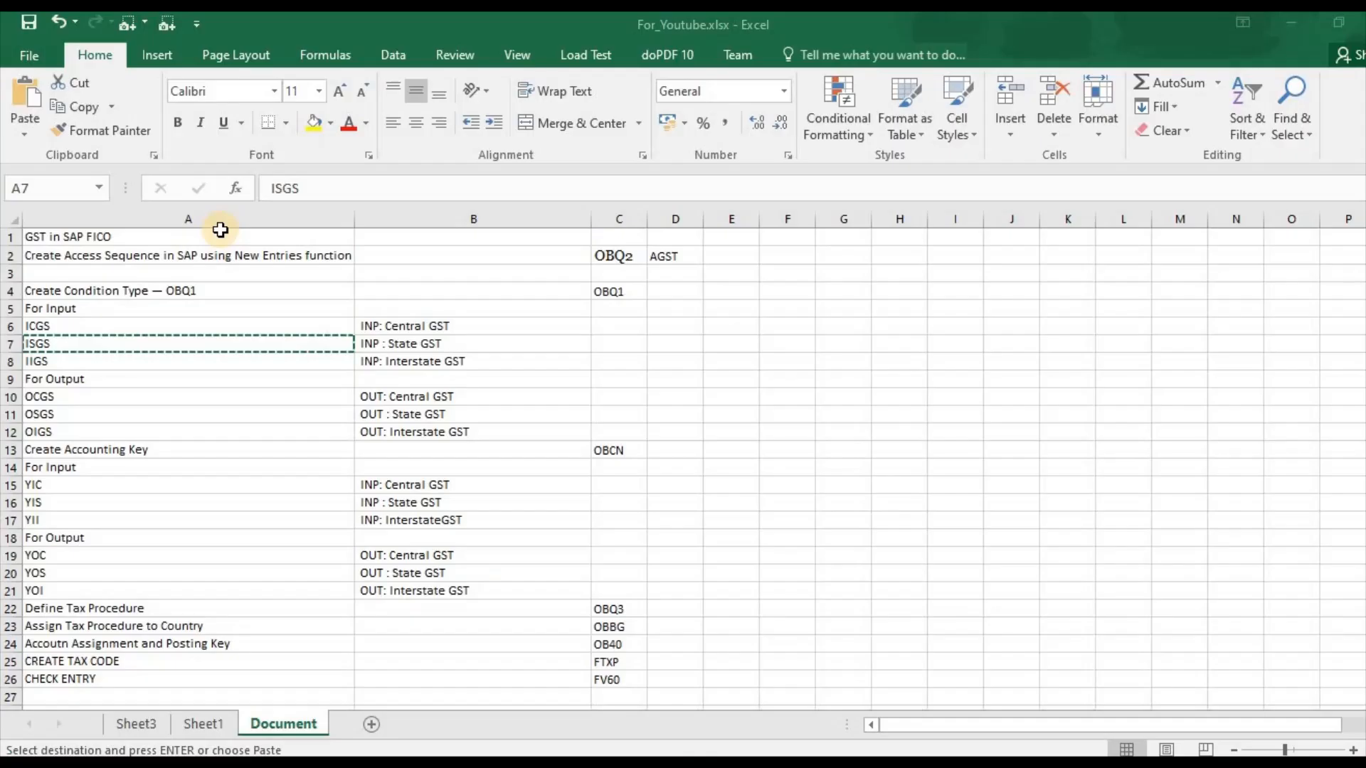
pyautogui.press('Right')
pyautogui.hotkey('ctrl', 'c')
pyautogui.hotkey('alt', 'Tab')
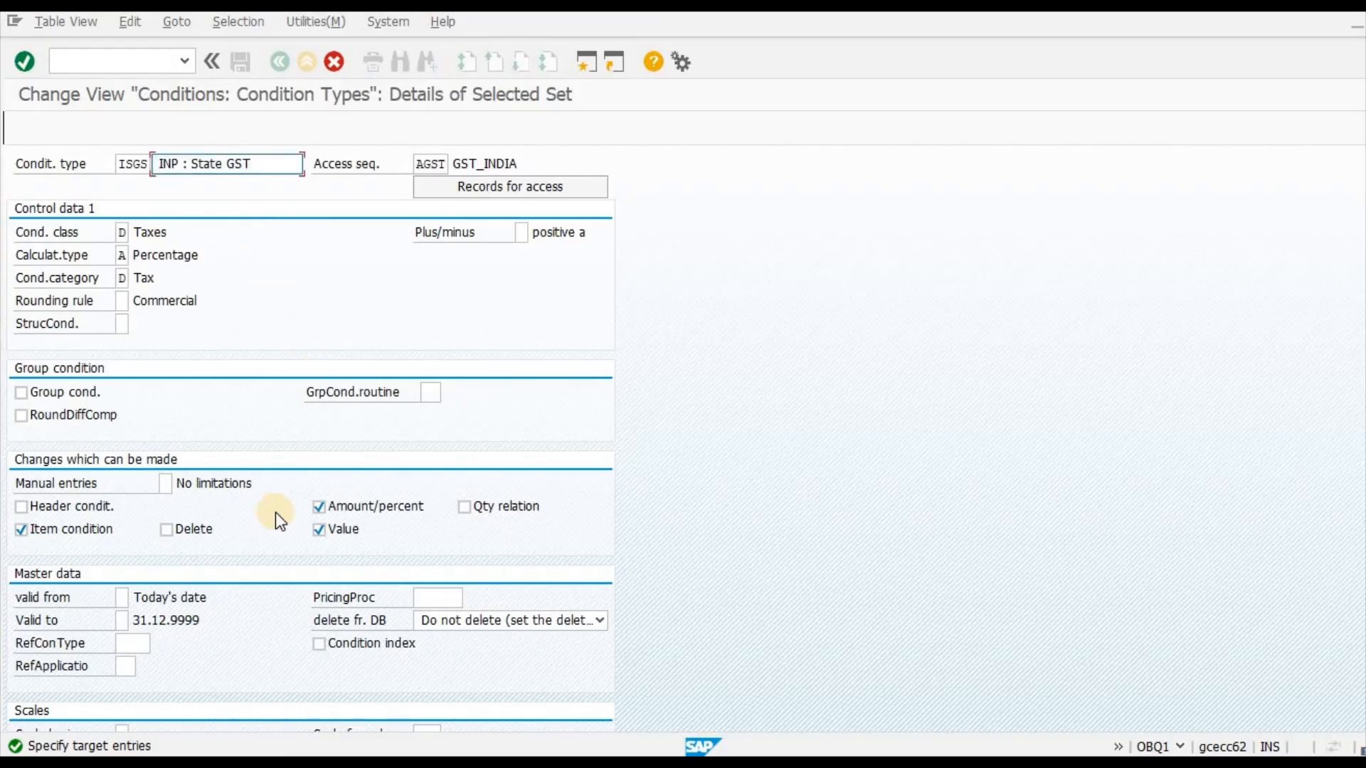
pyautogui.press('Tab')
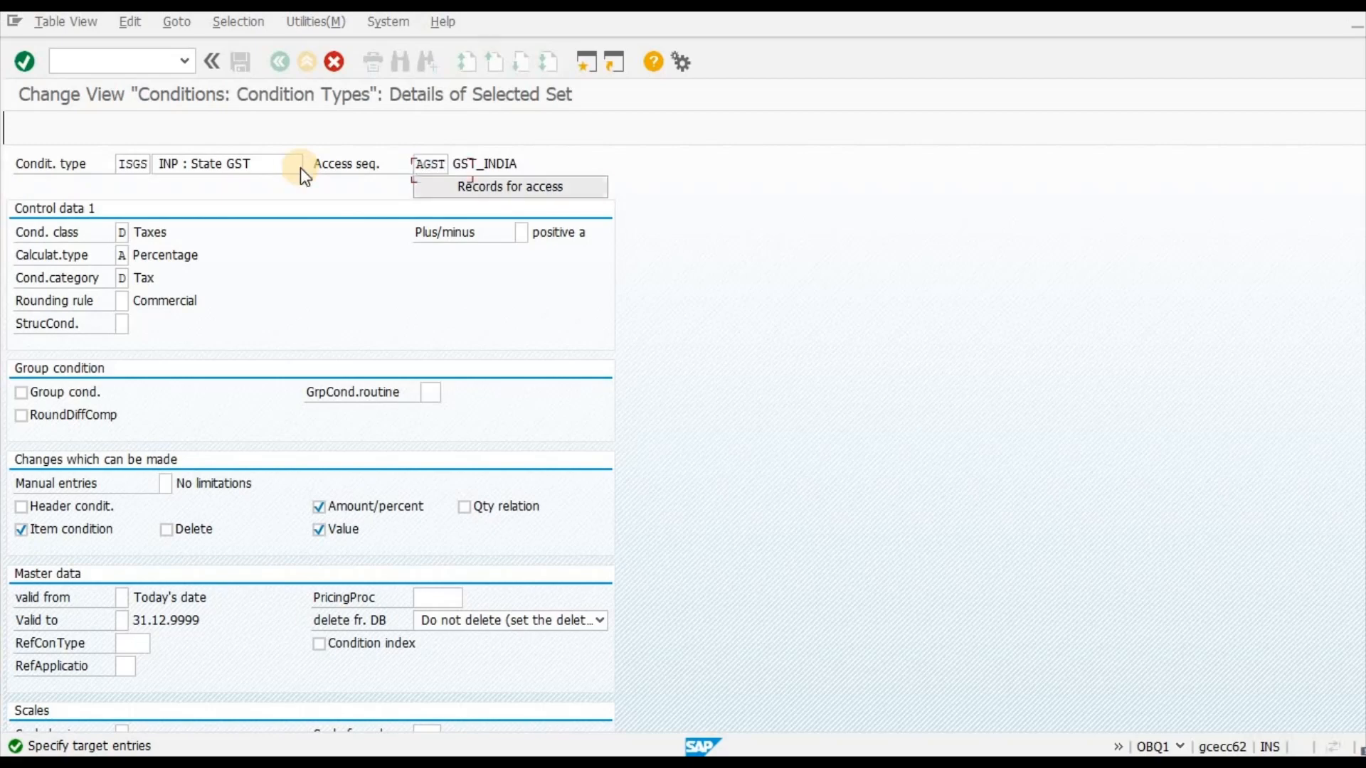
pyautogui.press('Return')
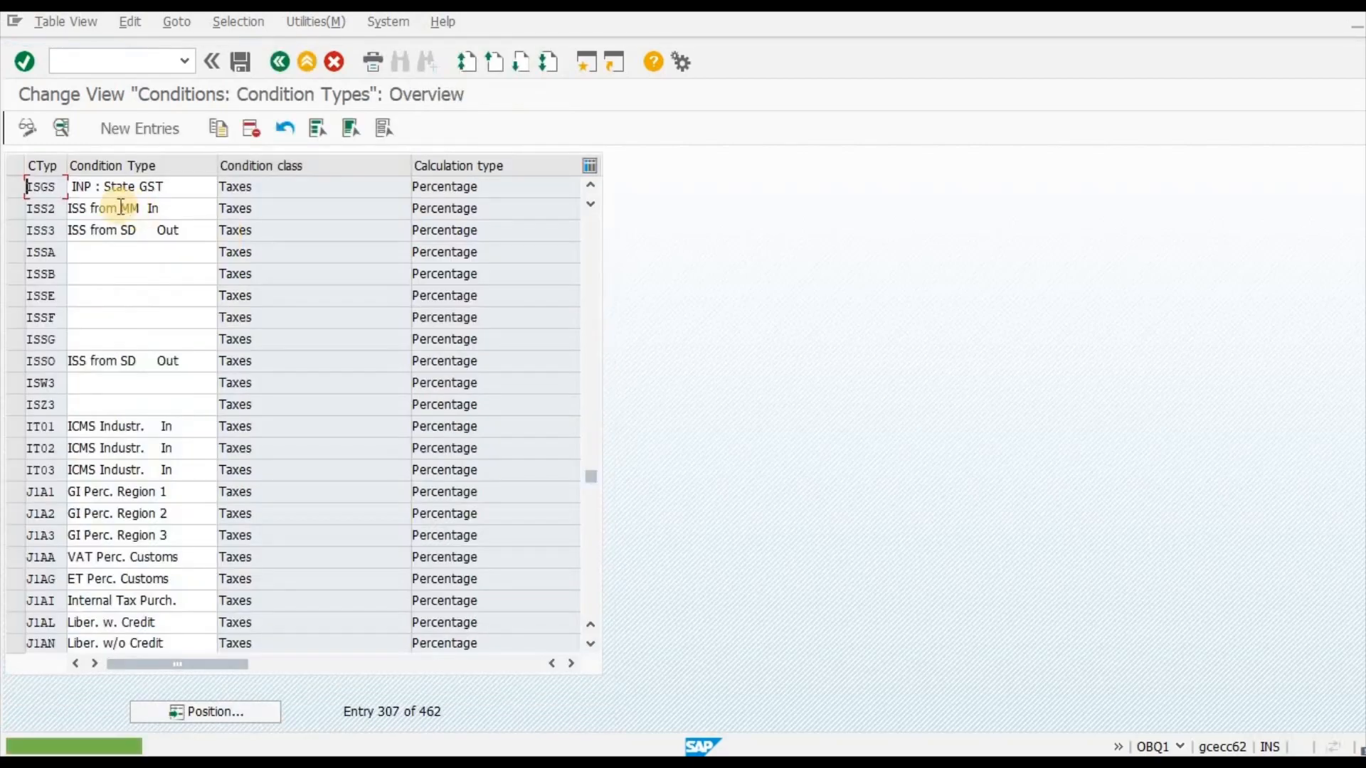
# Copy the ISGS condition type to a new one with the code IIGS, taken from the Excel list.
pyautogui.hotkey('alt', 'Tab')
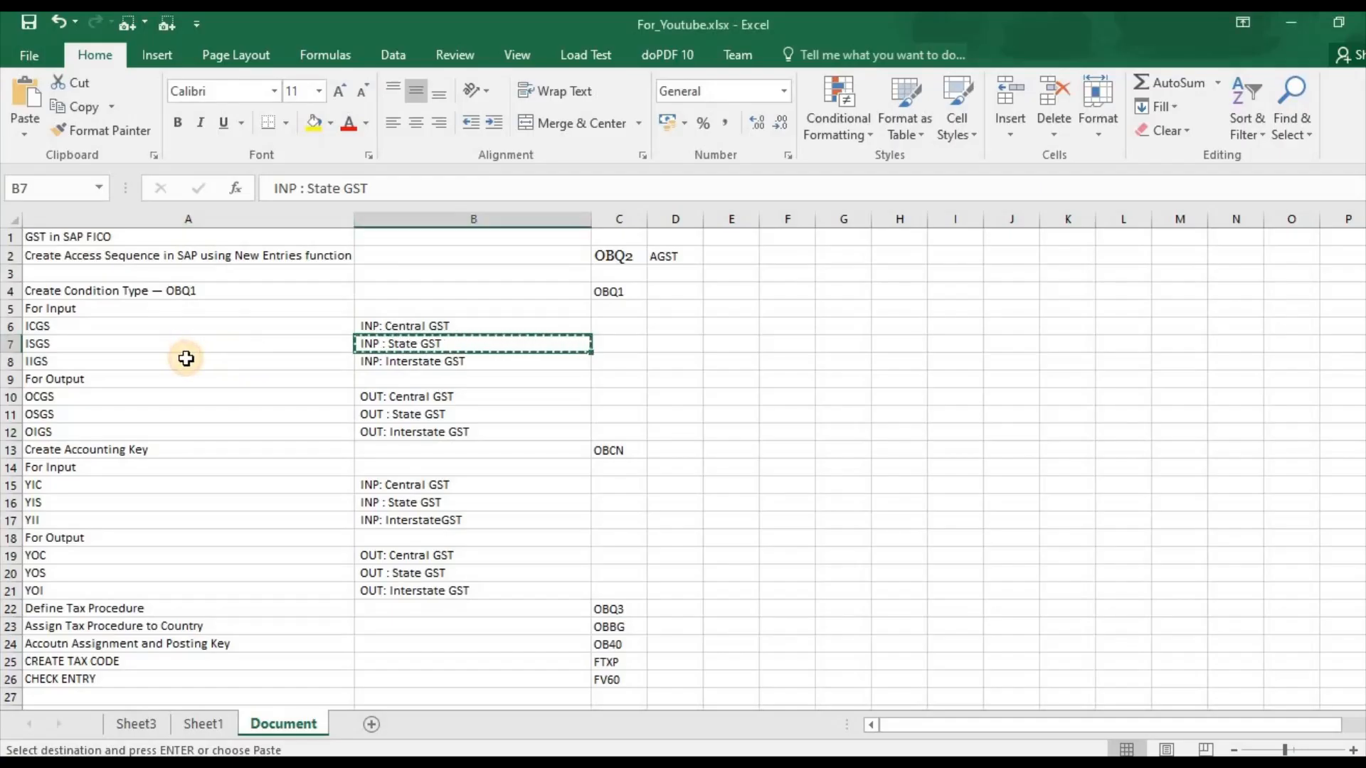
pyautogui.press('Left')
pyautogui.press('Down')
pyautogui.hotkey('alt', 'Tab')
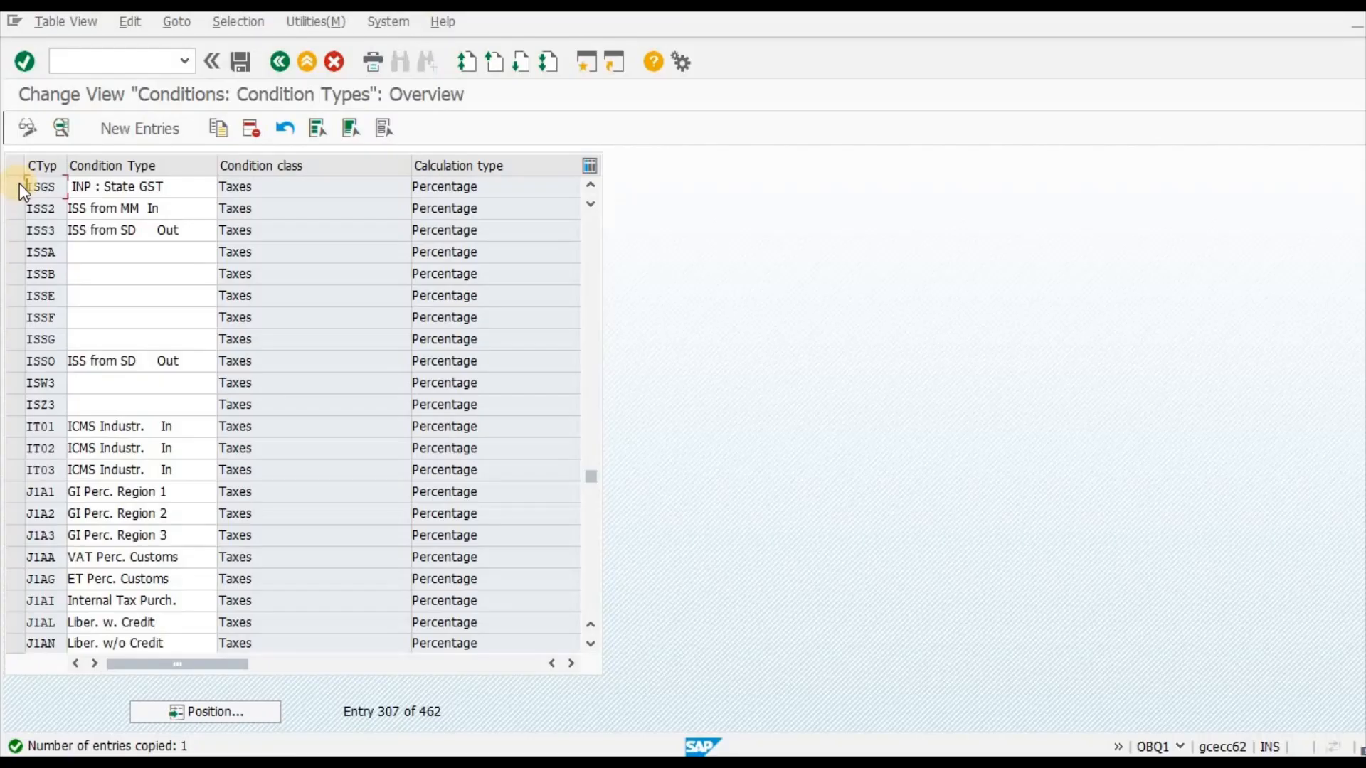
pyautogui.click(16, 187)
pyautogui.click(218, 128)
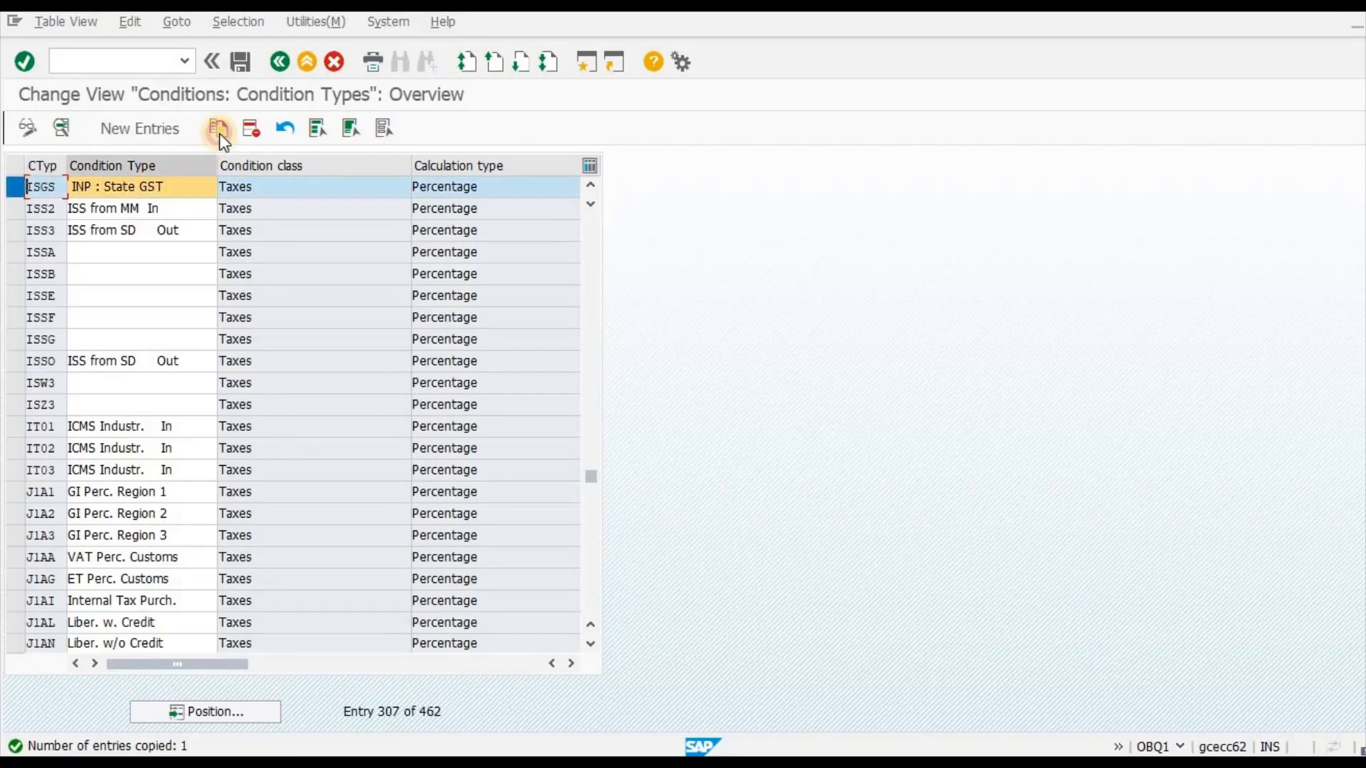
pyautogui.hotkey('ctrl', 'v')
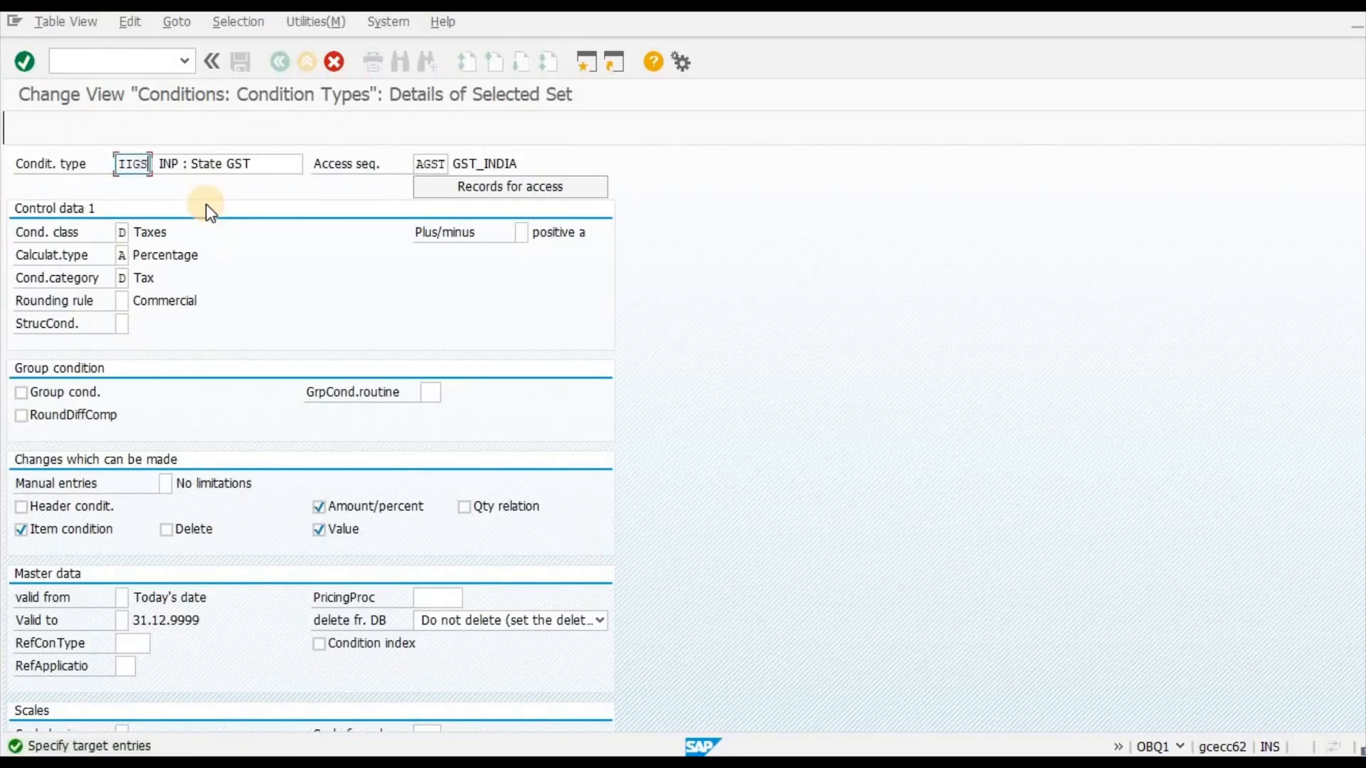
# Enter the description INP: Interstate GST from the Excel list for IIGS and confirm the copy.
pyautogui.hotkey('alt', 'Tab')
pyautogui.press('Right')
pyautogui.hotkey('ctrl', 'c')
pyautogui.hotkey('alt', 'Tab')
pyautogui.hotkey('ctrl', 'v')
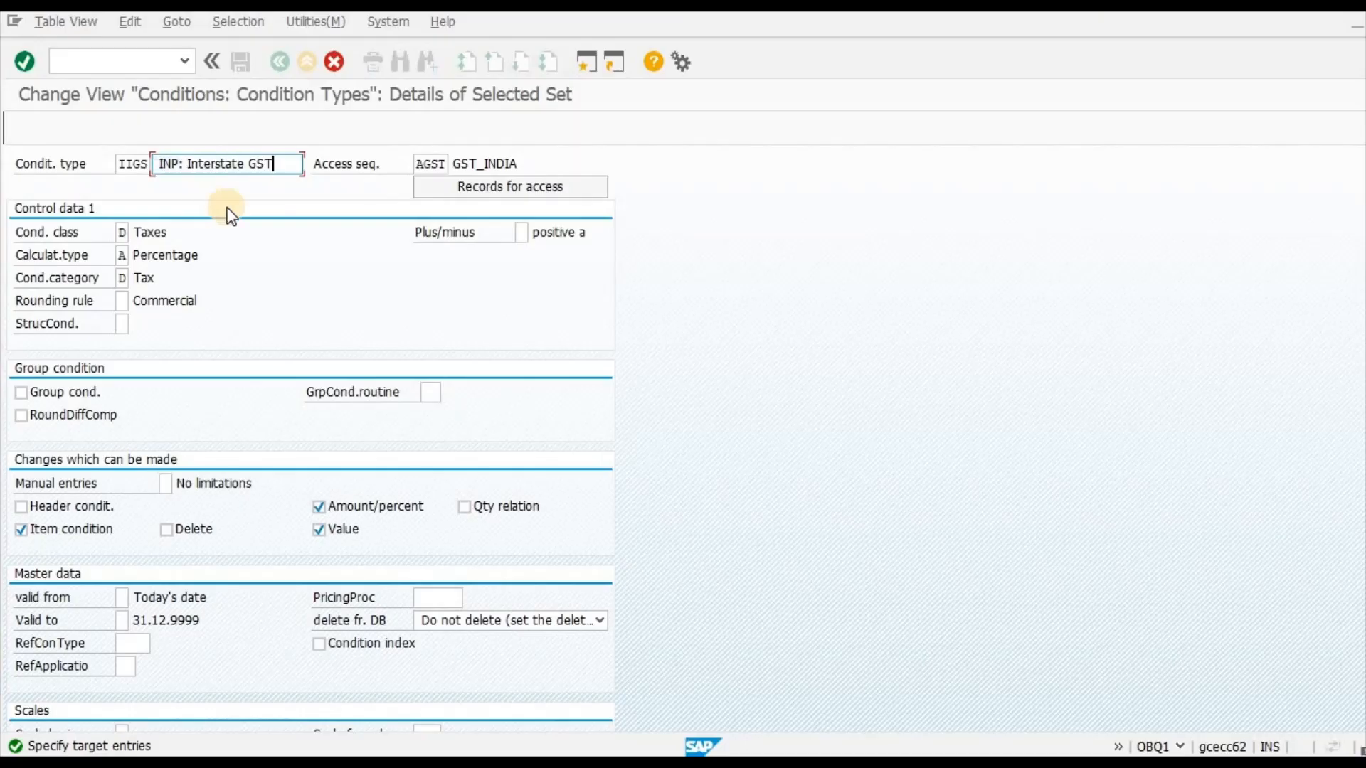
pyautogui.press('Tab')
pyautogui.press('Tab')
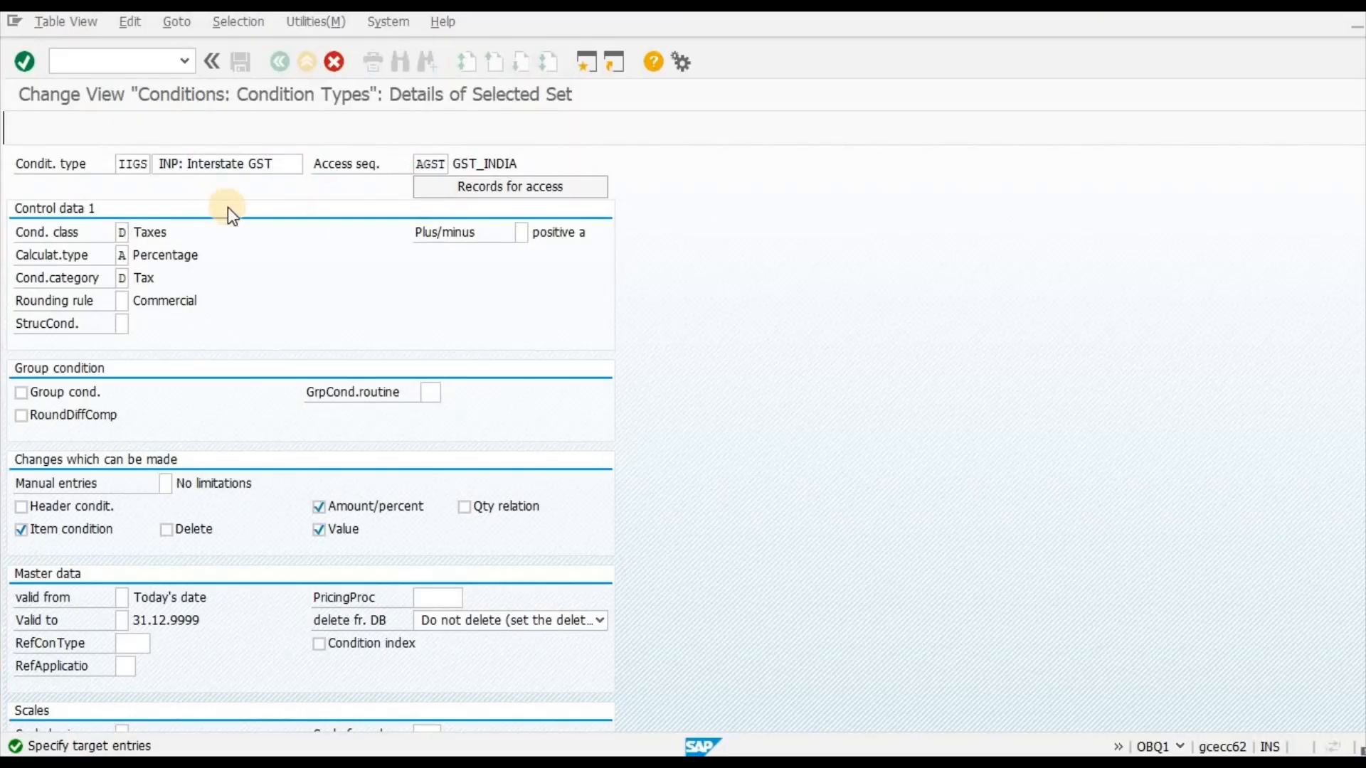
pyautogui.press('Return')
# Copy the IIGS condition type to a new output type with the code OCGS, taken from the Excel list.
pyautogui.hotkey('alt', 'Tab')
pyautogui.click(153, 393)
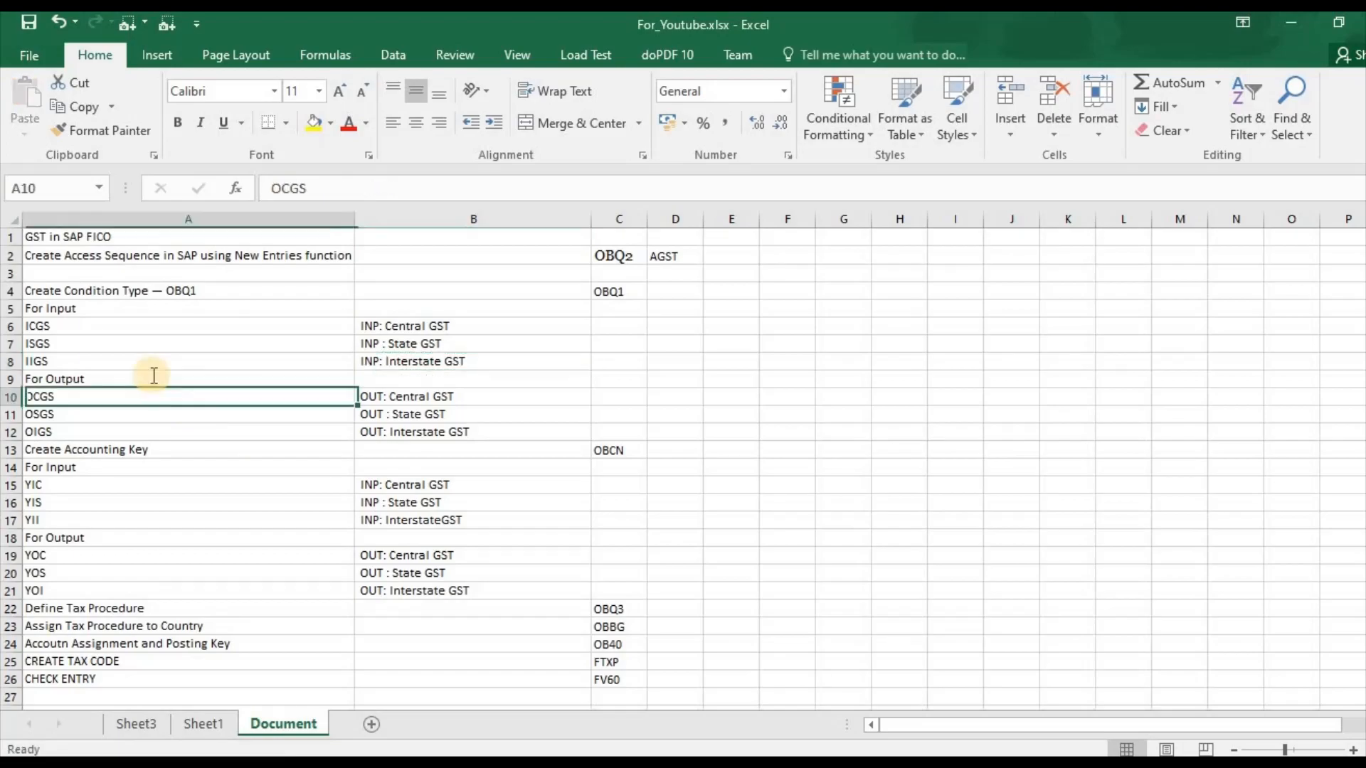
pyautogui.hotkey('ctrl', 'c')
pyautogui.hotkey('alt', 'Tab')
pyautogui.scroll(1, 34, 226)
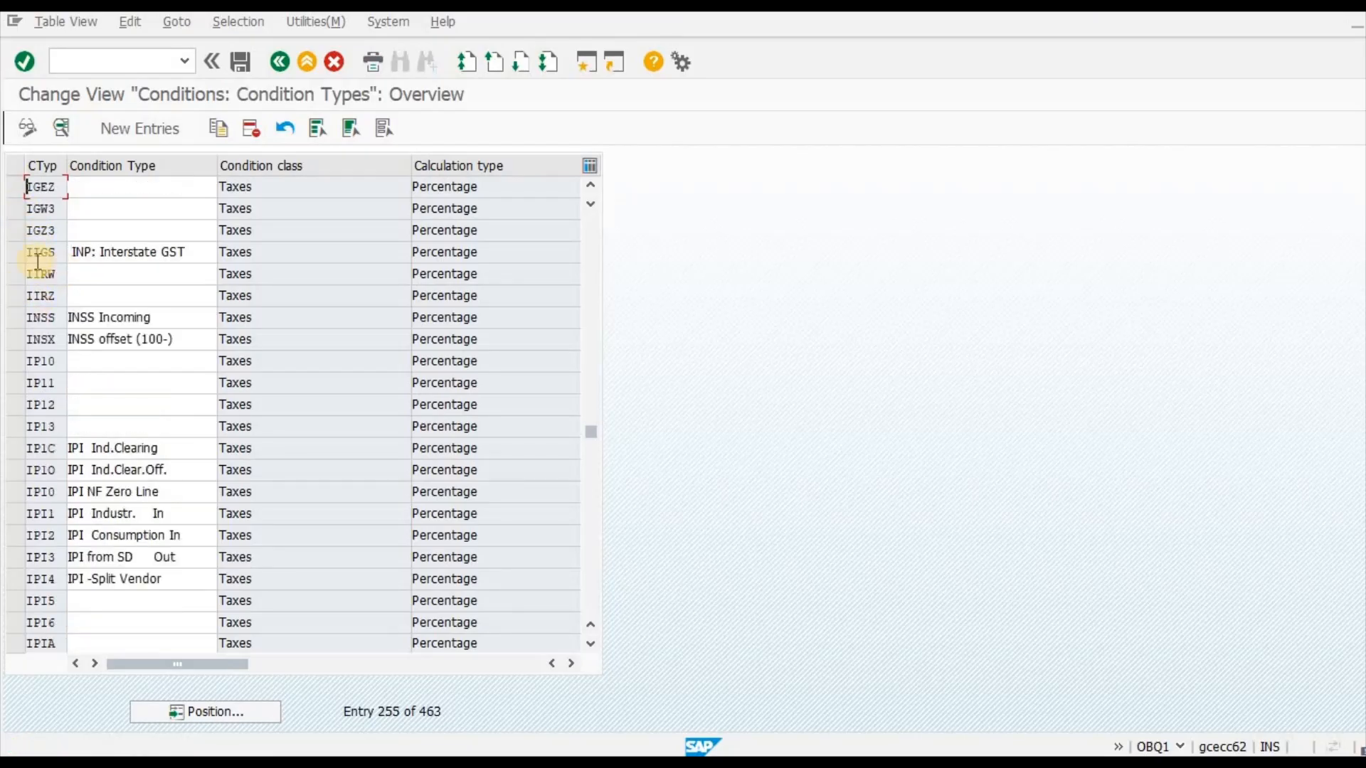
pyautogui.click(217, 128)
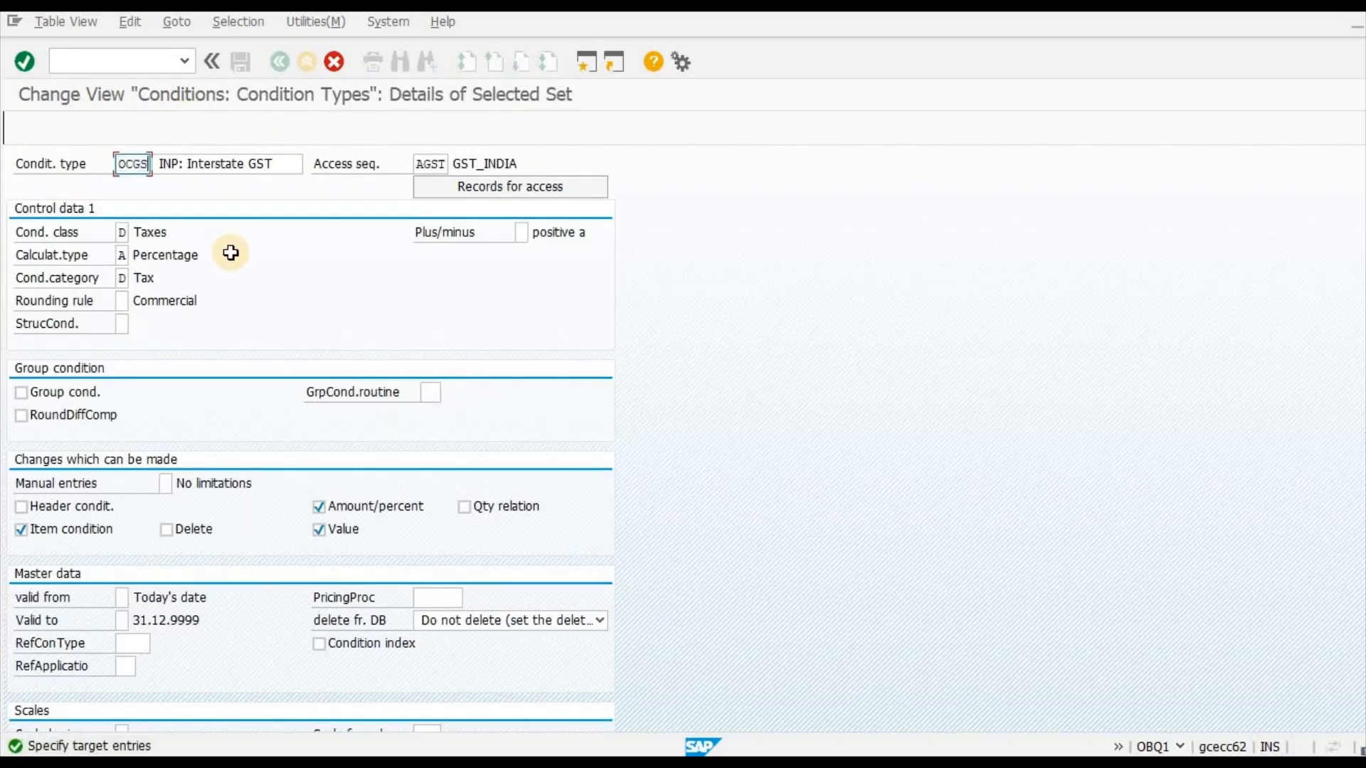
# Enter the description OUT: Central GST from the Excel list for OCGS and confirm the copy.
pyautogui.press('Tab')
pyautogui.hotkey('alt', 'Tab')
pyautogui.press('Right')
pyautogui.hotkey('ctrl', 'c')
pyautogui.hotkey('alt', 'Tab')
pyautogui.hotkey('ctrl', 'v')
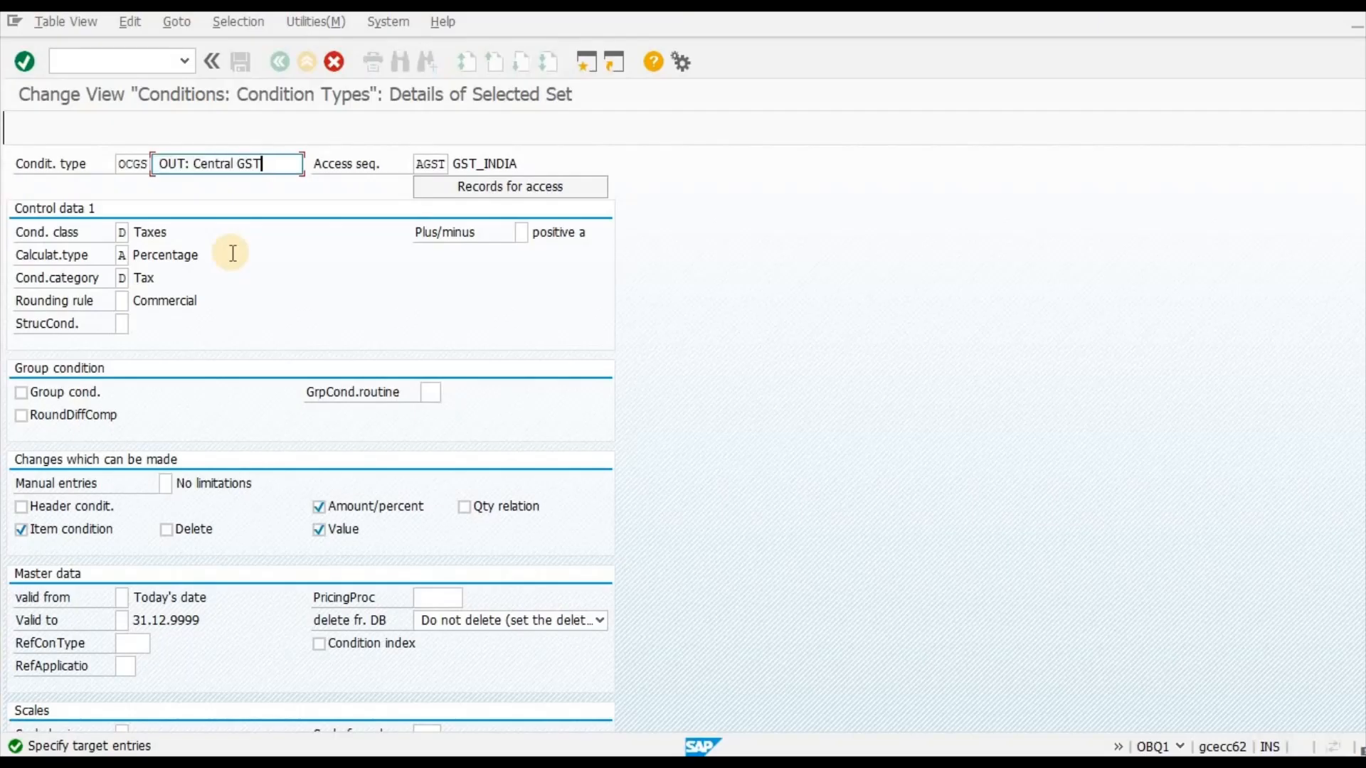
pyautogui.press('Tab')
pyautogui.press('Tab')
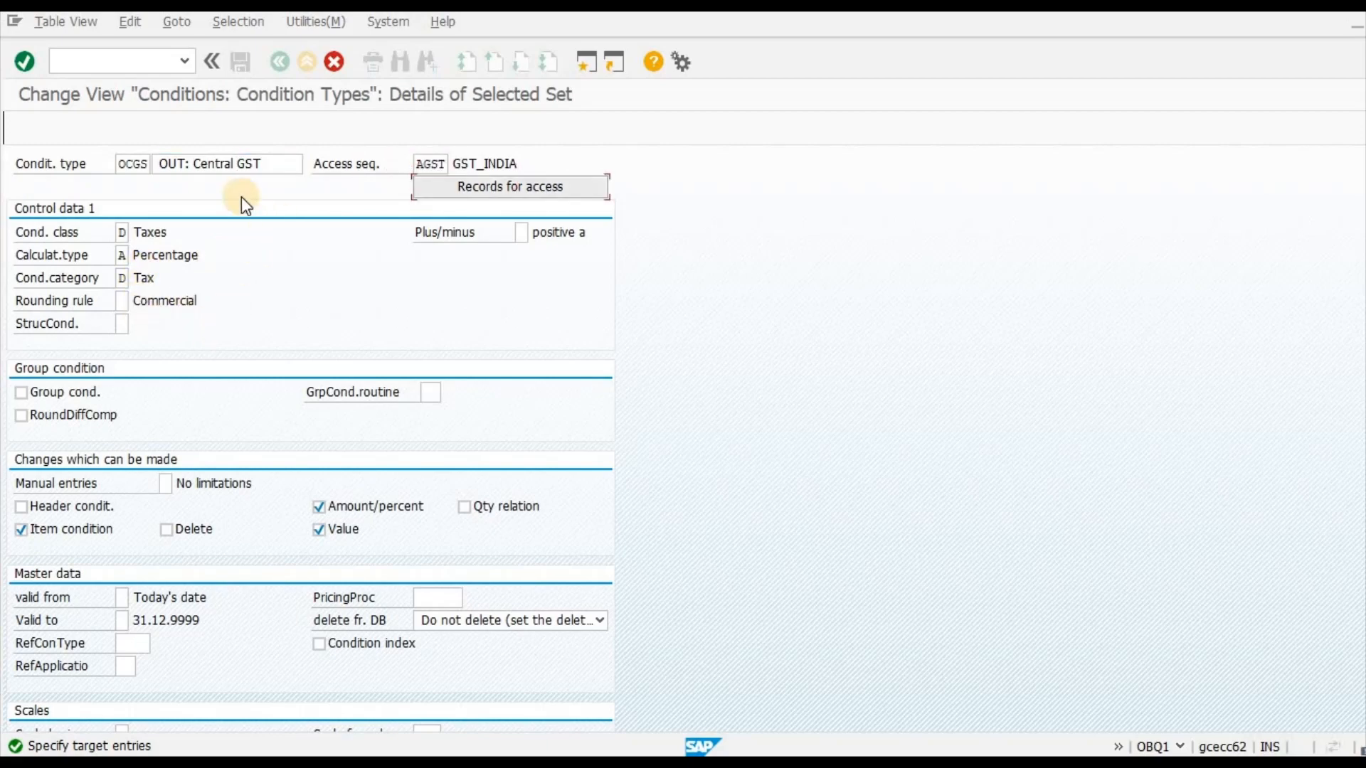
pyautogui.press('F3')
# Copy the OCGS condition type to a new one with the code OSGS, taken from the Excel list.
pyautogui.hotkey('alt', 'Tab')
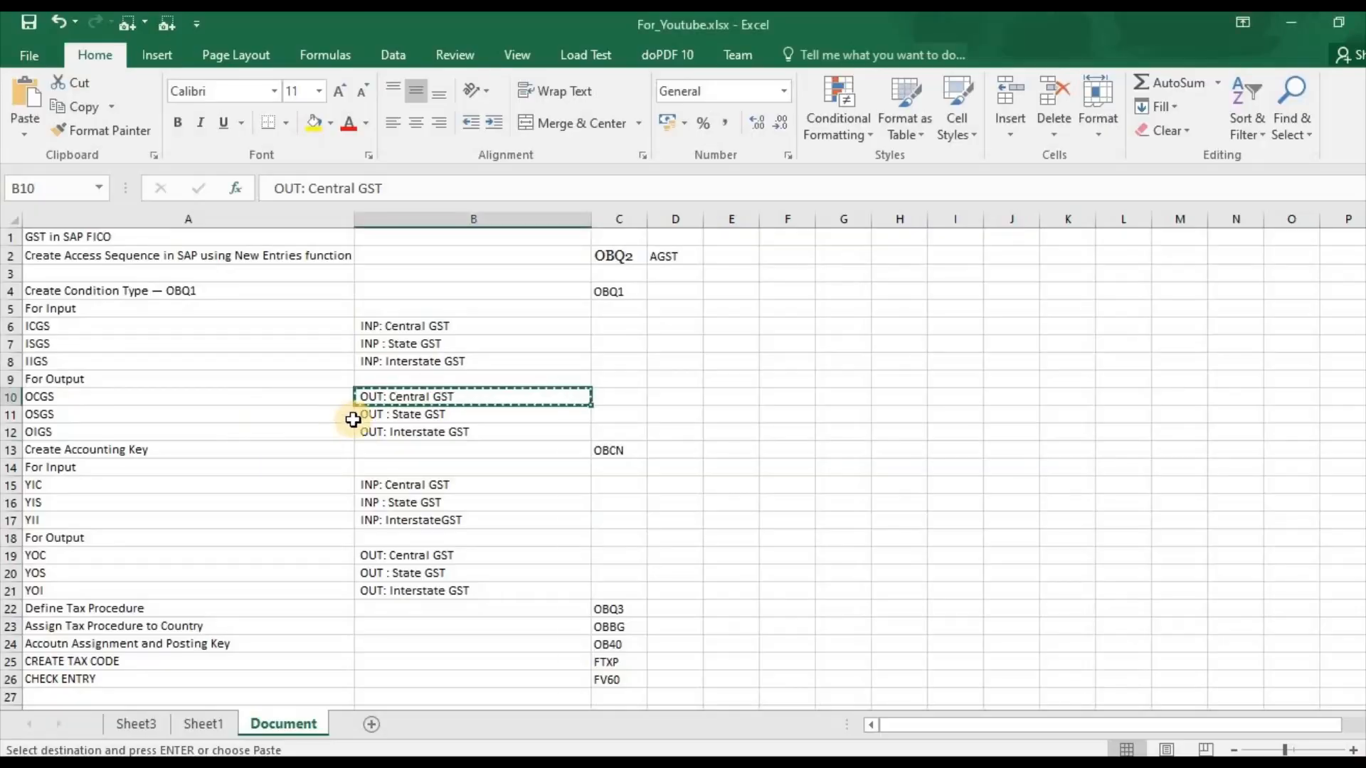
pyautogui.click(284, 414)
pyautogui.hotkey('alt', 'Tab')
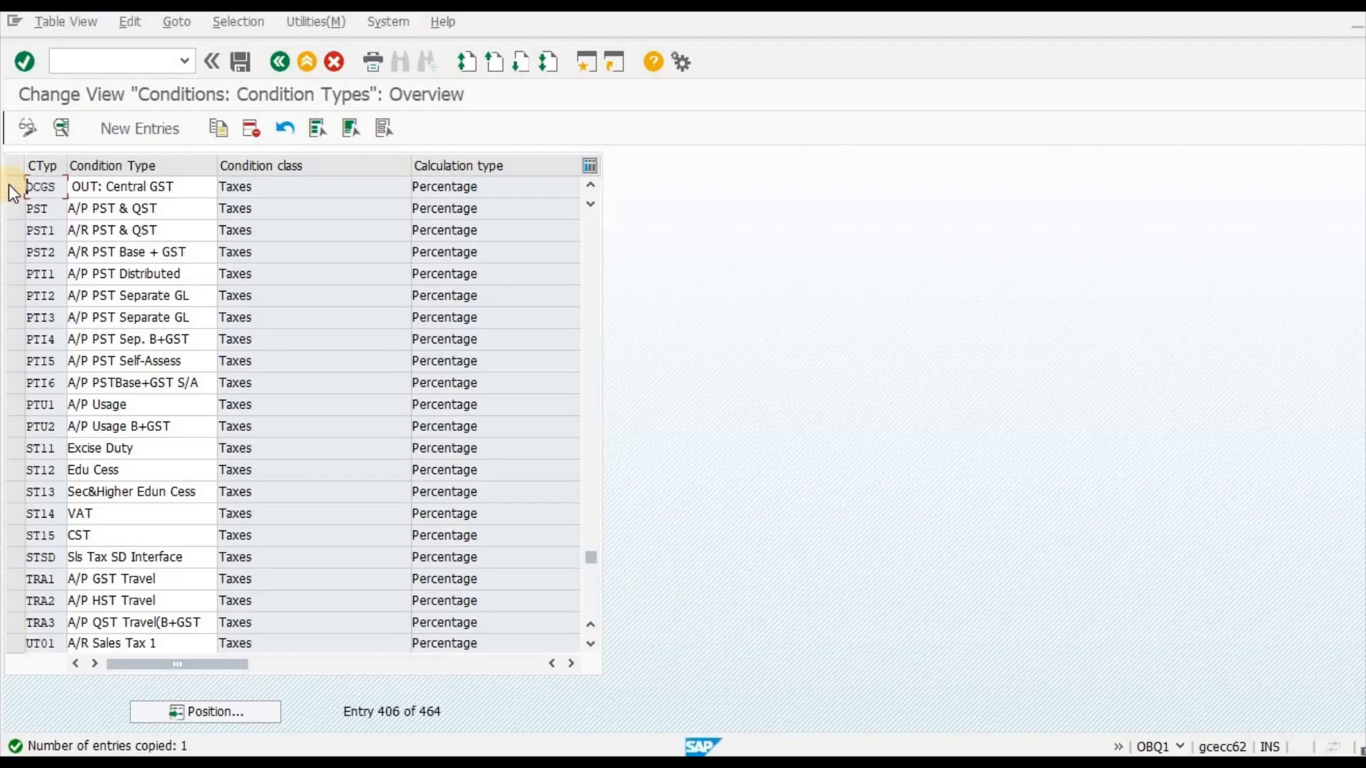
pyautogui.click(14, 186)
pyautogui.click(217, 128)
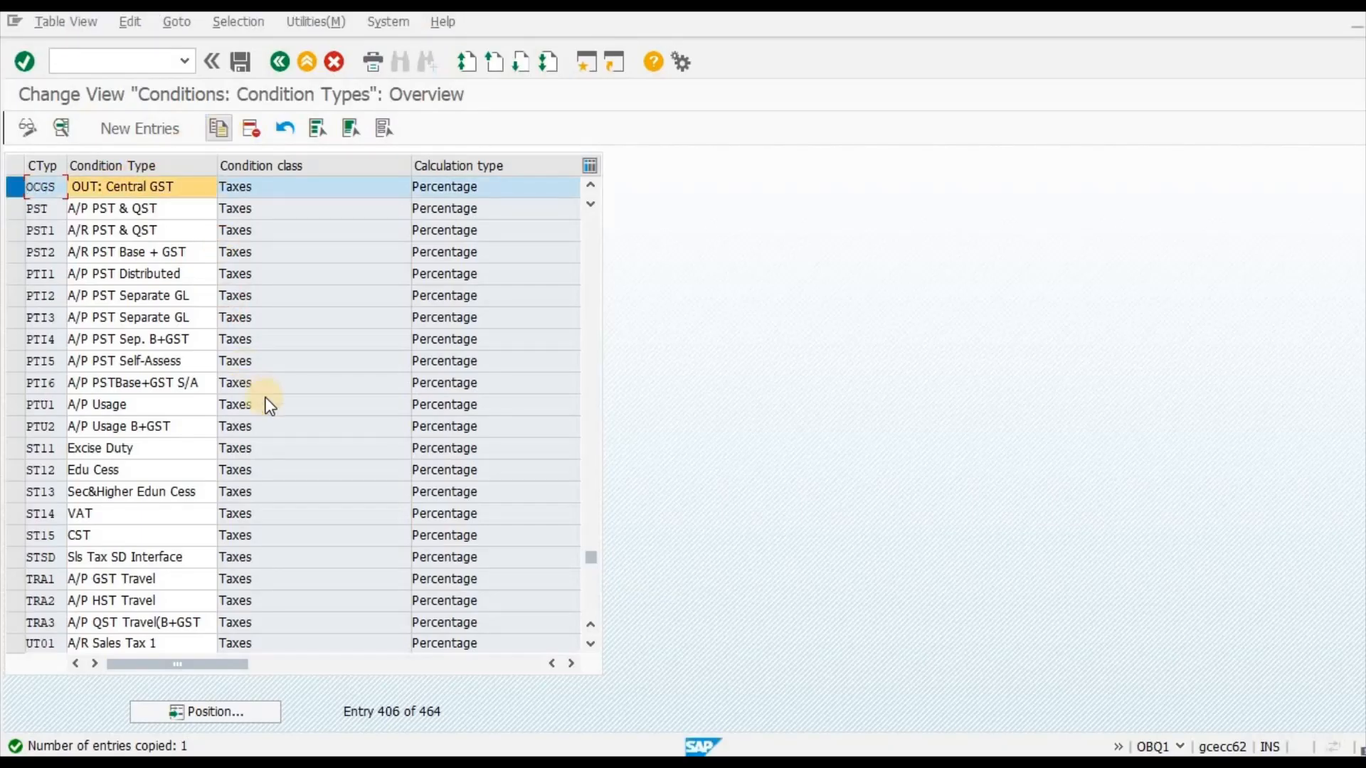
pyautogui.hotkey('ctrl', 'v')
# Enter the description OUT : State GST from the Excel list for OSGS and confirm the copy.
pyautogui.press('Tab')
pyautogui.hotkey('alt', 'Tab')
pyautogui.press('Right')
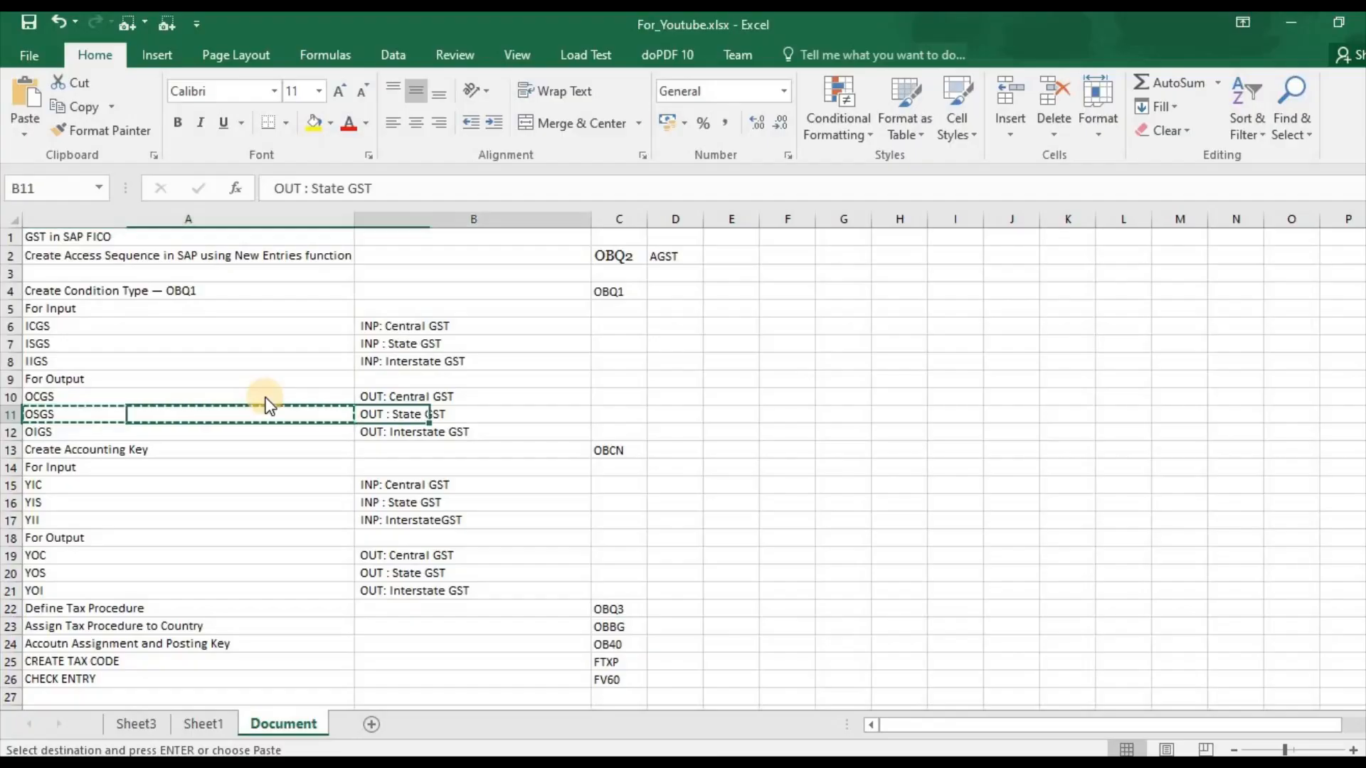
pyautogui.hotkey('ctrl', 'c')
pyautogui.hotkey('alt', 'Tab')
pyautogui.hotkey('ctrl', 'v')
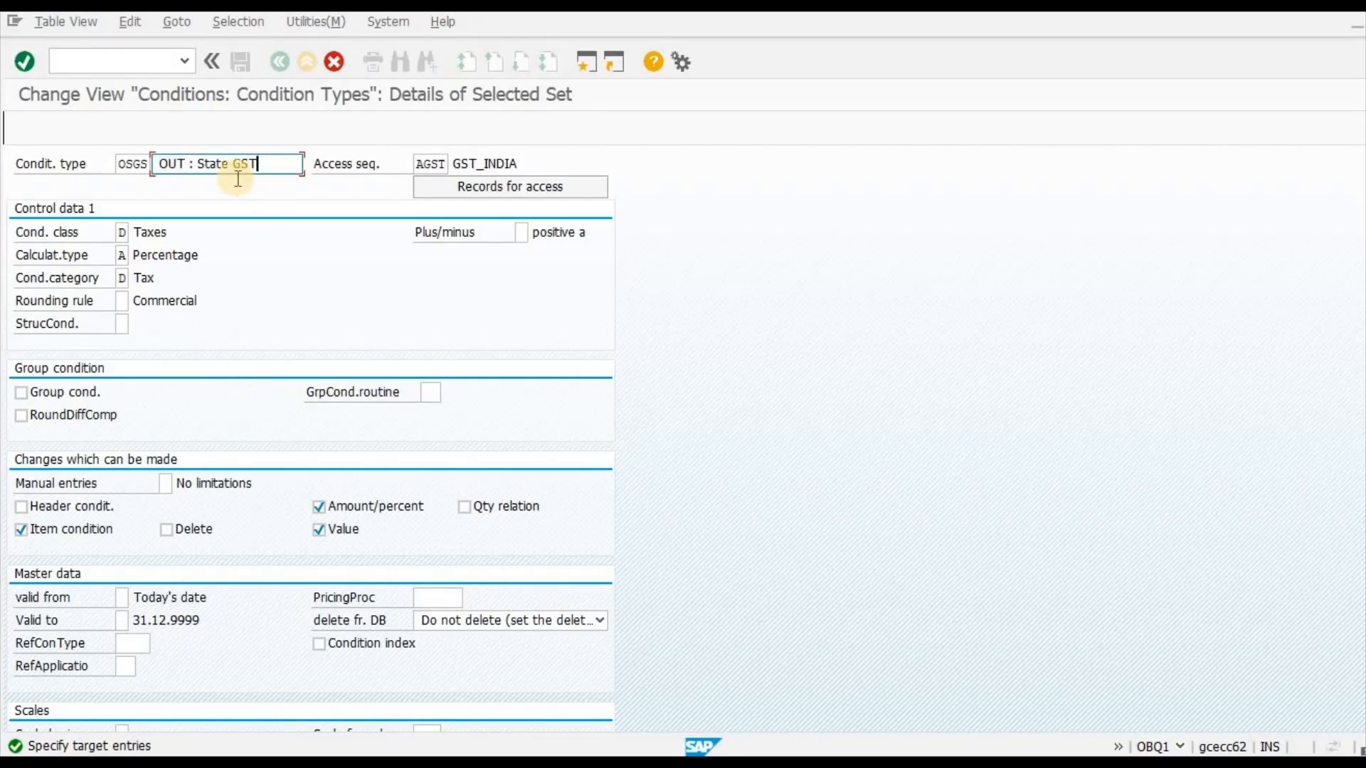
pyautogui.press('Return')
# Copy the OSGS condition type to a new one with the code OIGS, taken from the Excel list.
pyautogui.hotkey('alt', 'Tab')
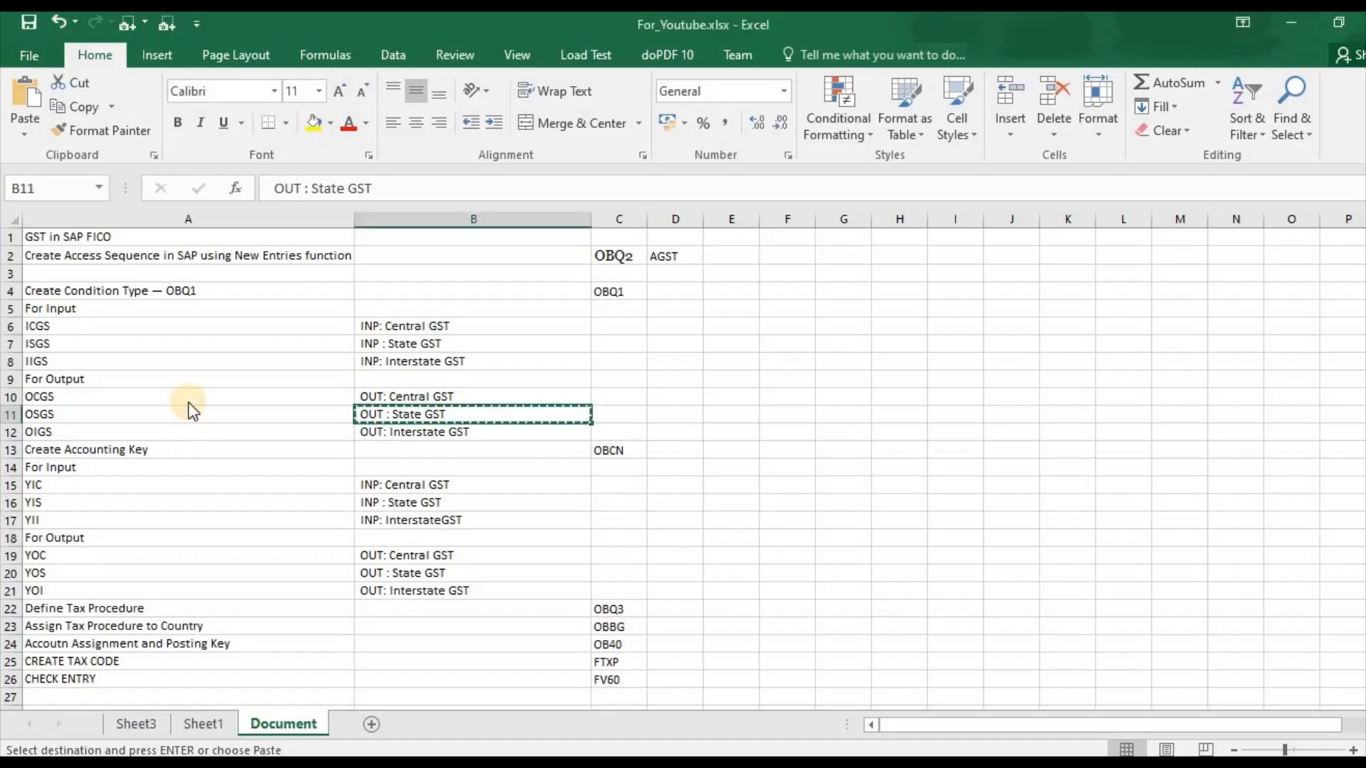
pyautogui.click(187, 432)
pyautogui.hotkey('alt', 'Tab')
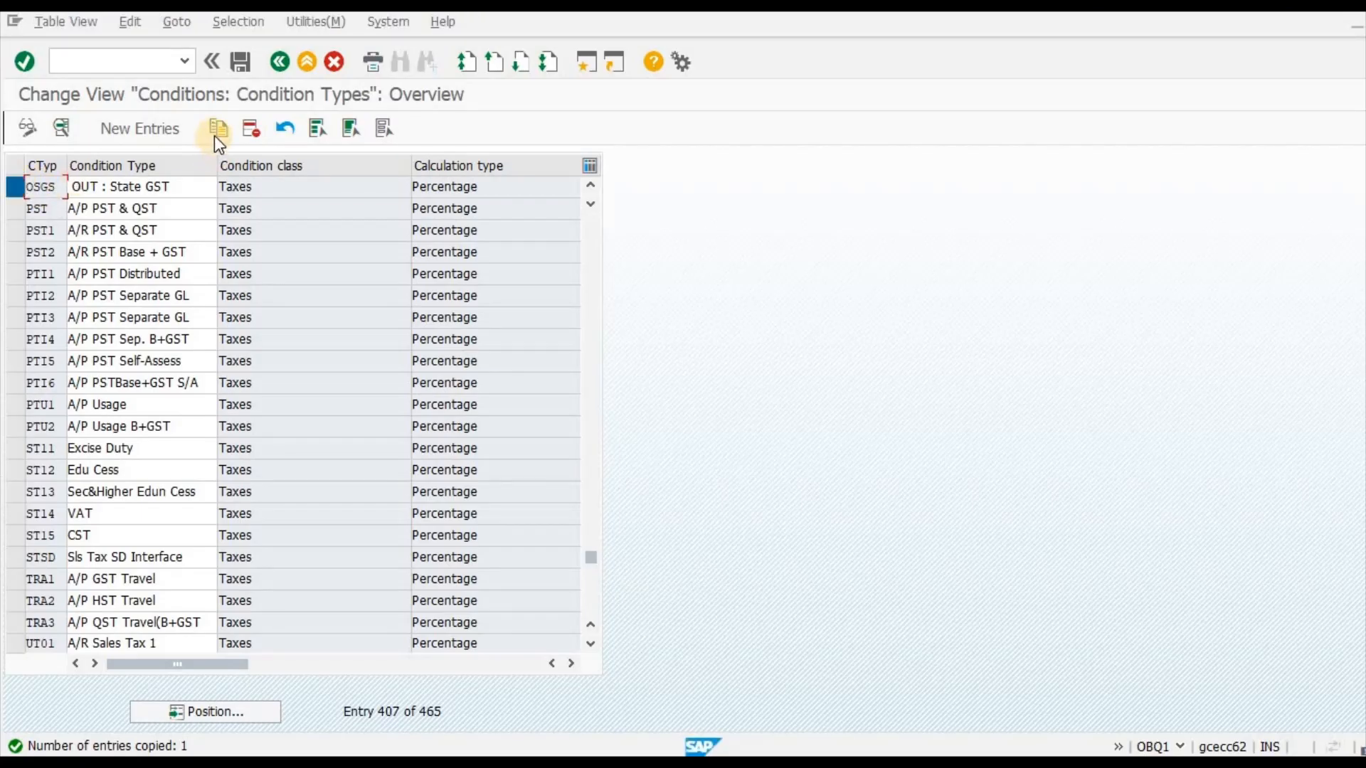
pyautogui.press('F6')
pyautogui.hotkey('ctrl', 'v')
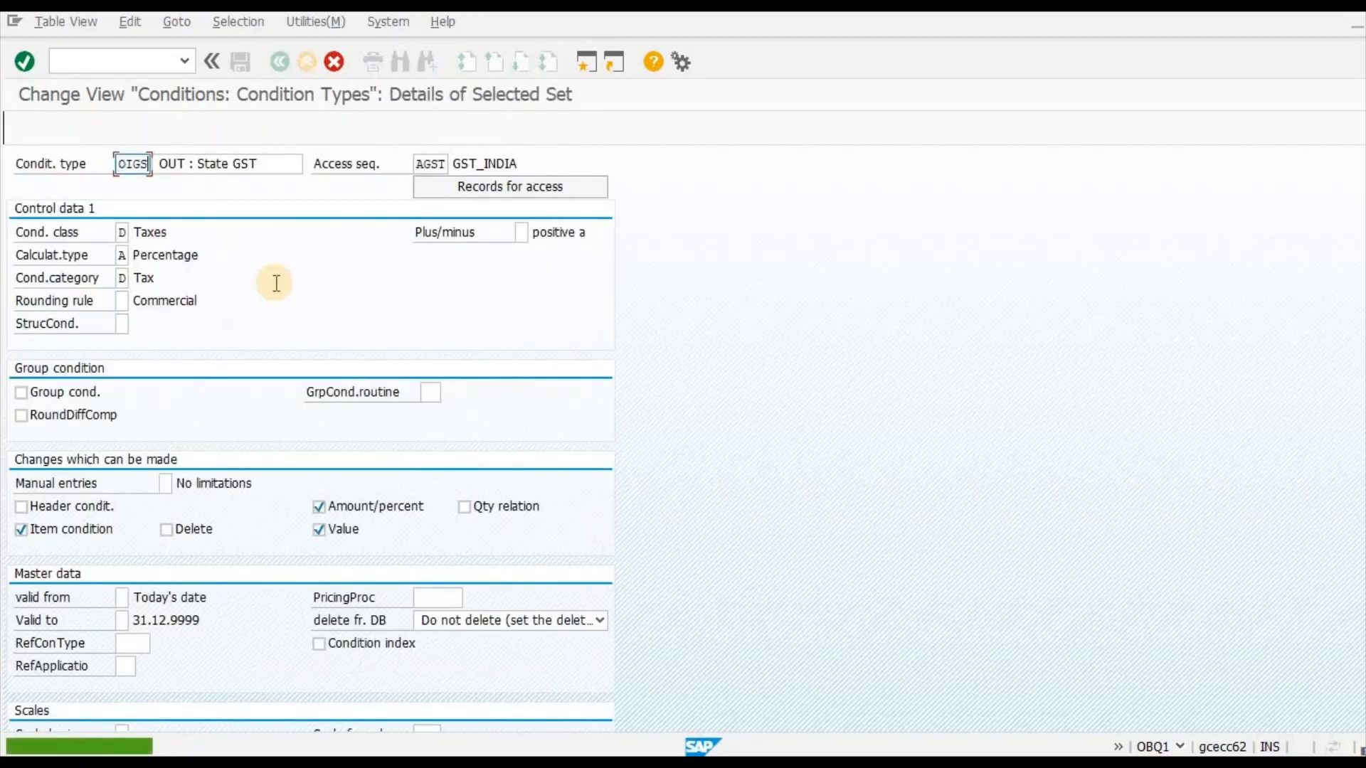
# Enter the description OUT: Interstate GST from the Excel list for OIGS, confirm the copy and save the condition types.
pyautogui.press('Tab')
pyautogui.hotkey('alt', 'Tab')
pyautogui.press('Right')
pyautogui.hotkey('ctrl', 'c')
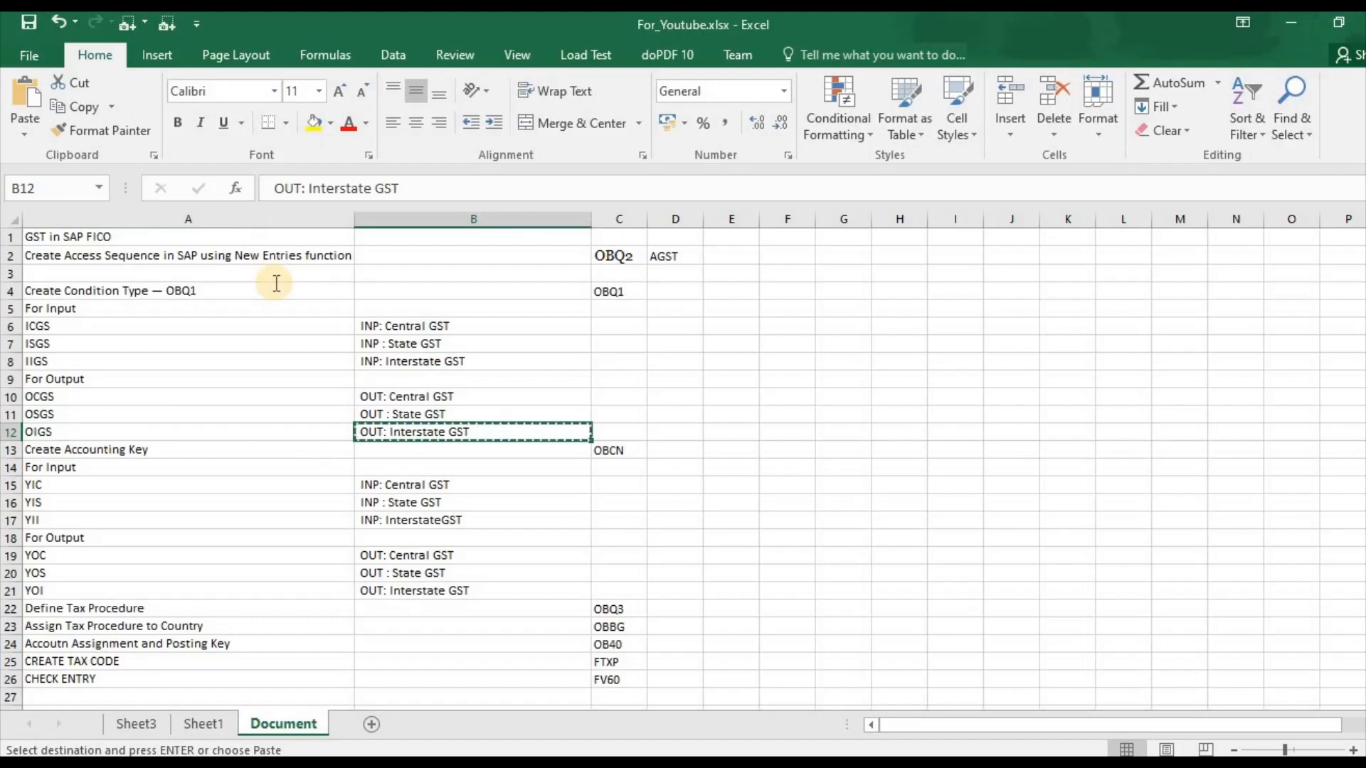
pyautogui.hotkey('alt', 'Tab')
pyautogui.hotkey('ctrl', 'v')
pyautogui.press('Tab')
pyautogui.click(281, 63)
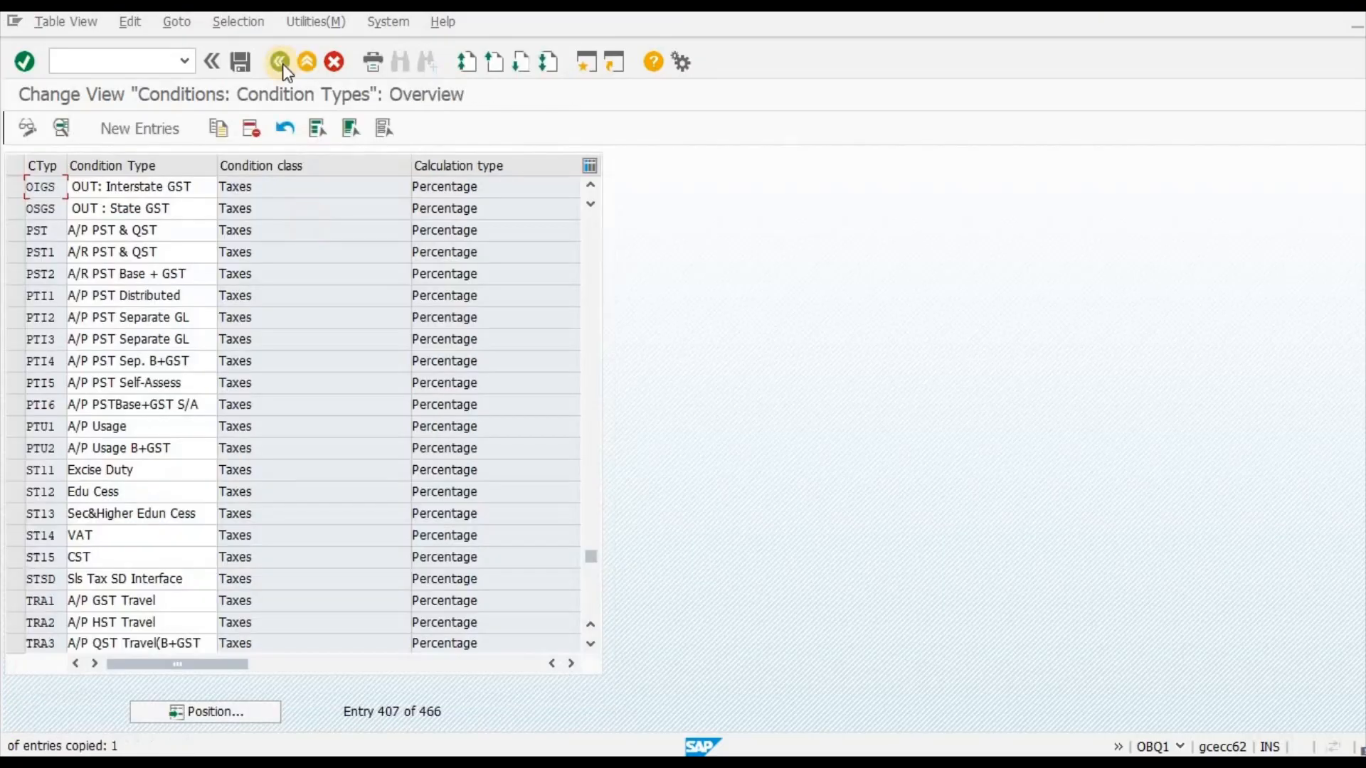
pyautogui.click(245, 61)
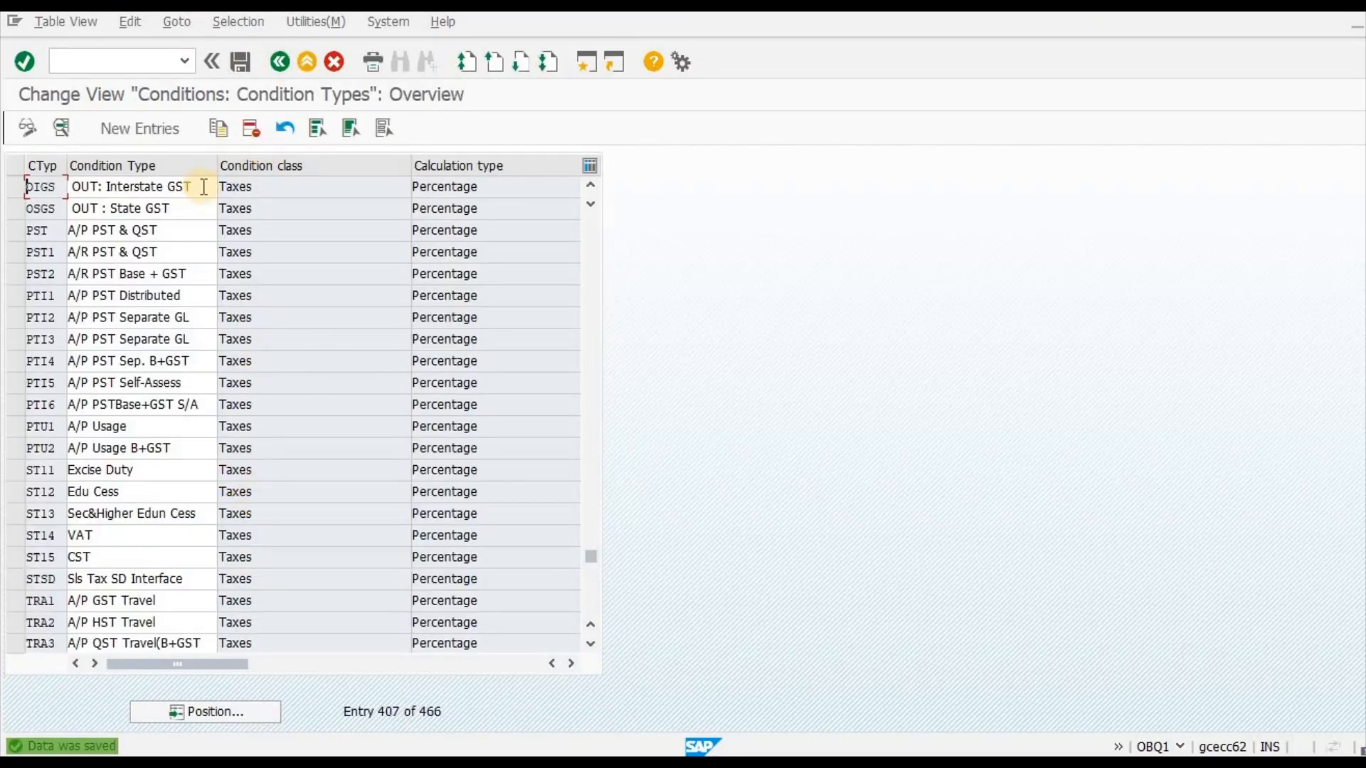
# Check the output GST condition types and the input type ISGS in the overview against the Excel list.
pyautogui.scroll(1, 53, 268)
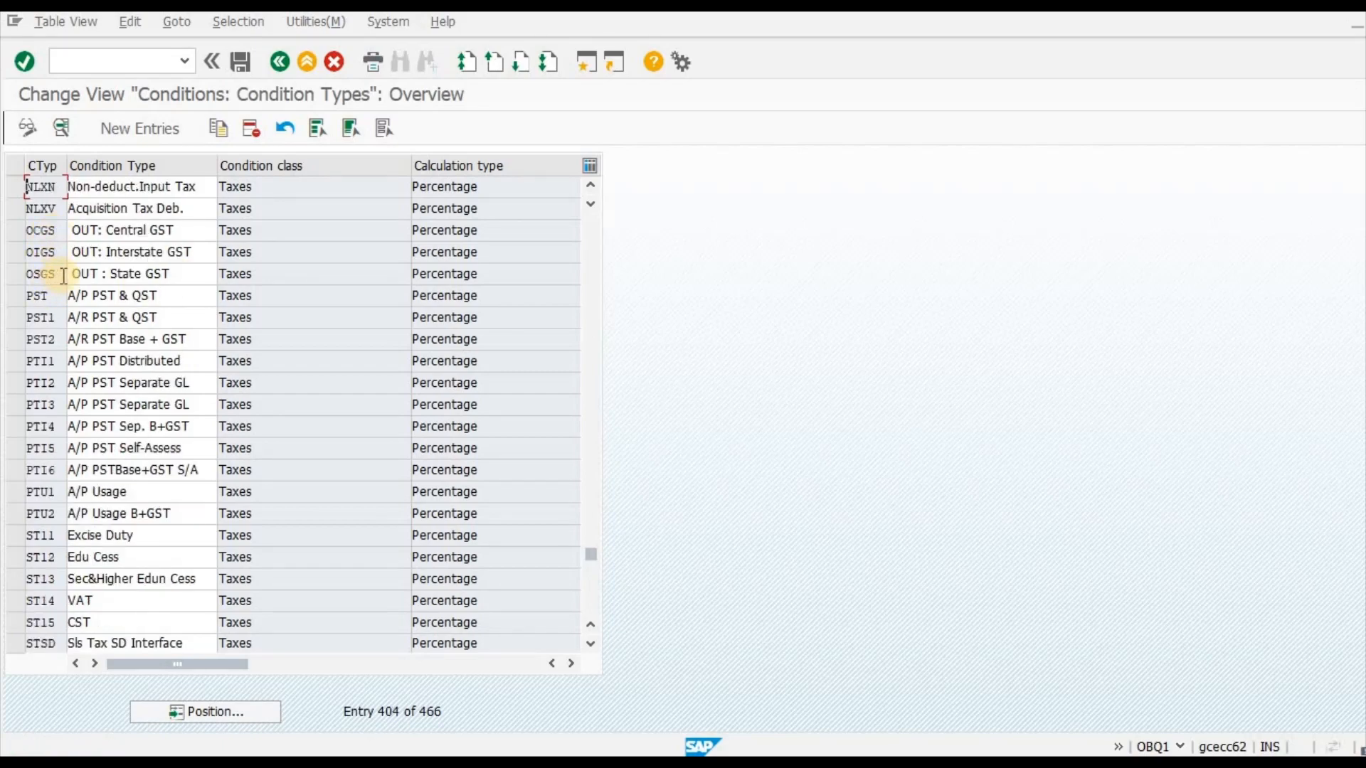
pyautogui.scroll(9, 130, 468)
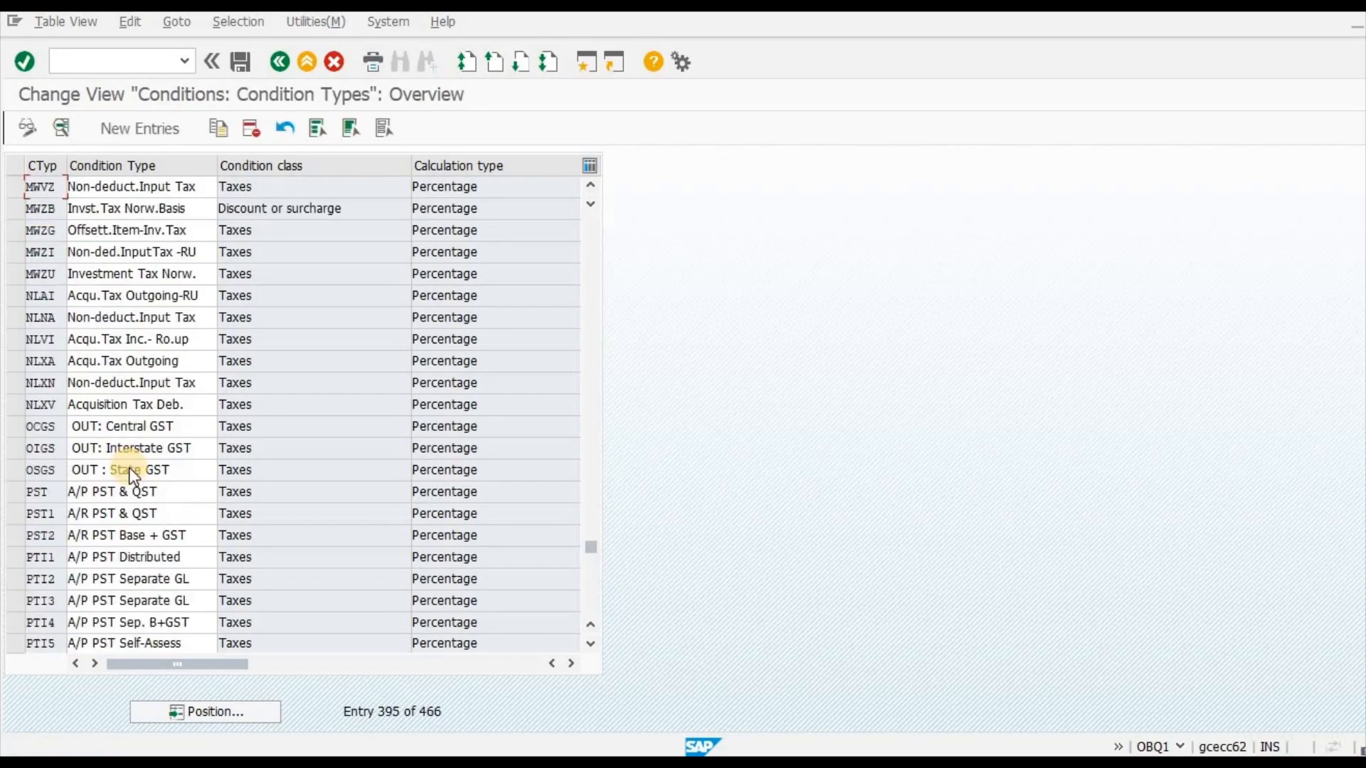
pyautogui.hotkey('alt', 'Tab')
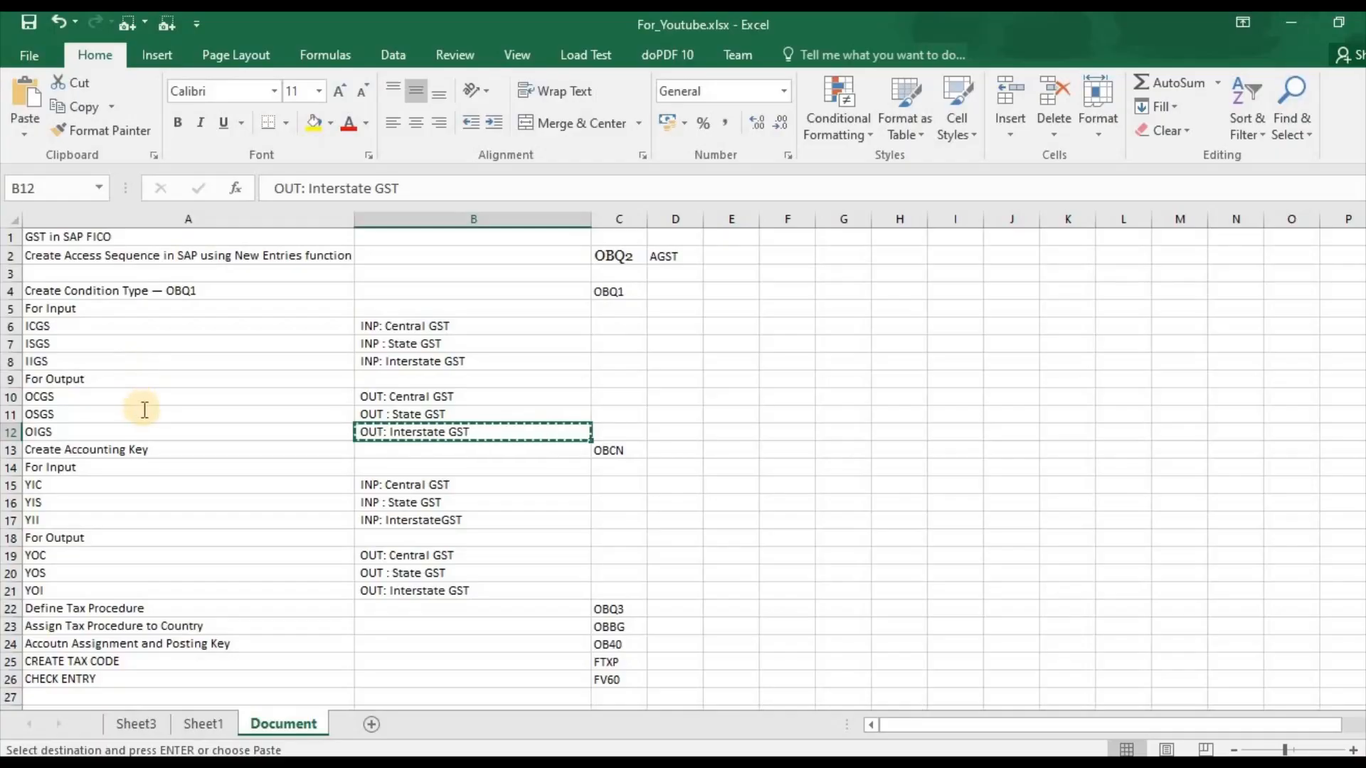
pyautogui.hotkey('alt', 'Tab')
pyautogui.scroll(12, 145, 409)
pyautogui.scroll(9, 145, 409)
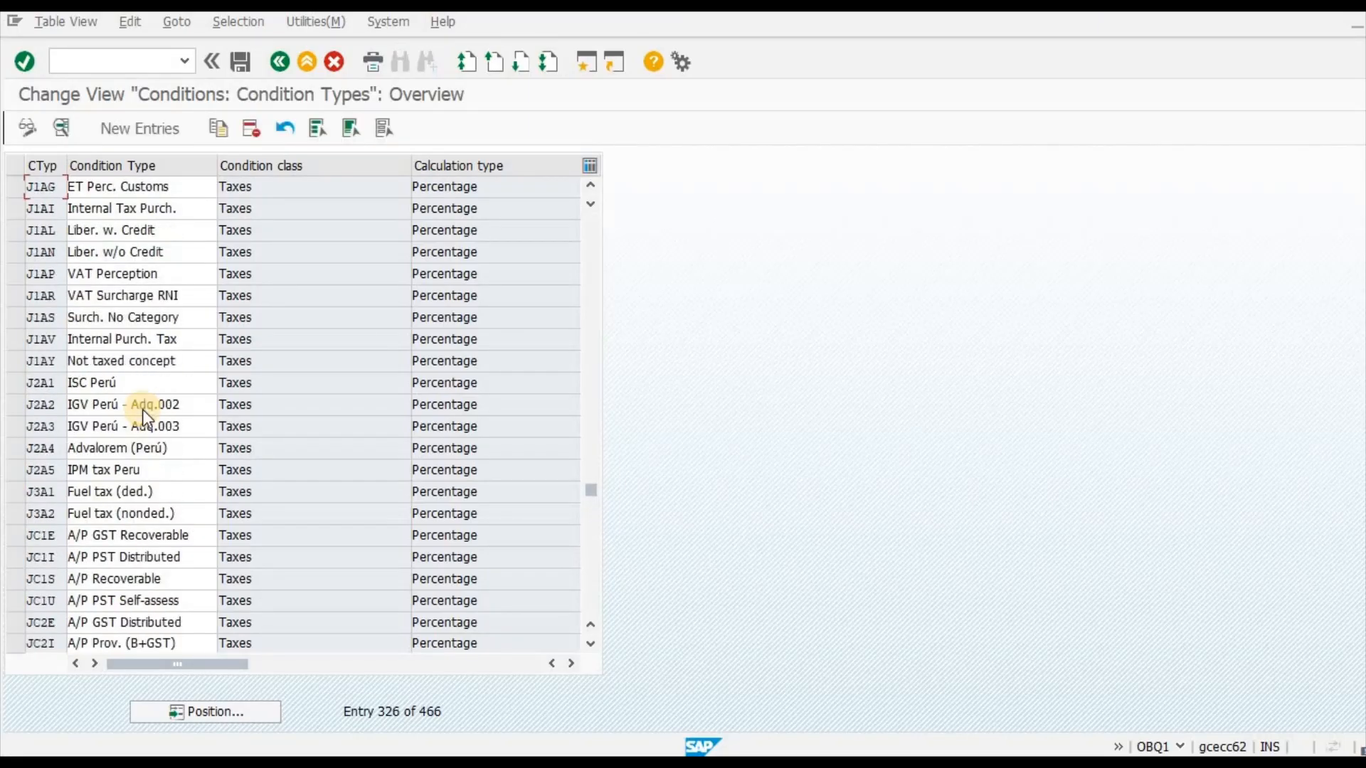
pyautogui.scroll(2, 145, 409)
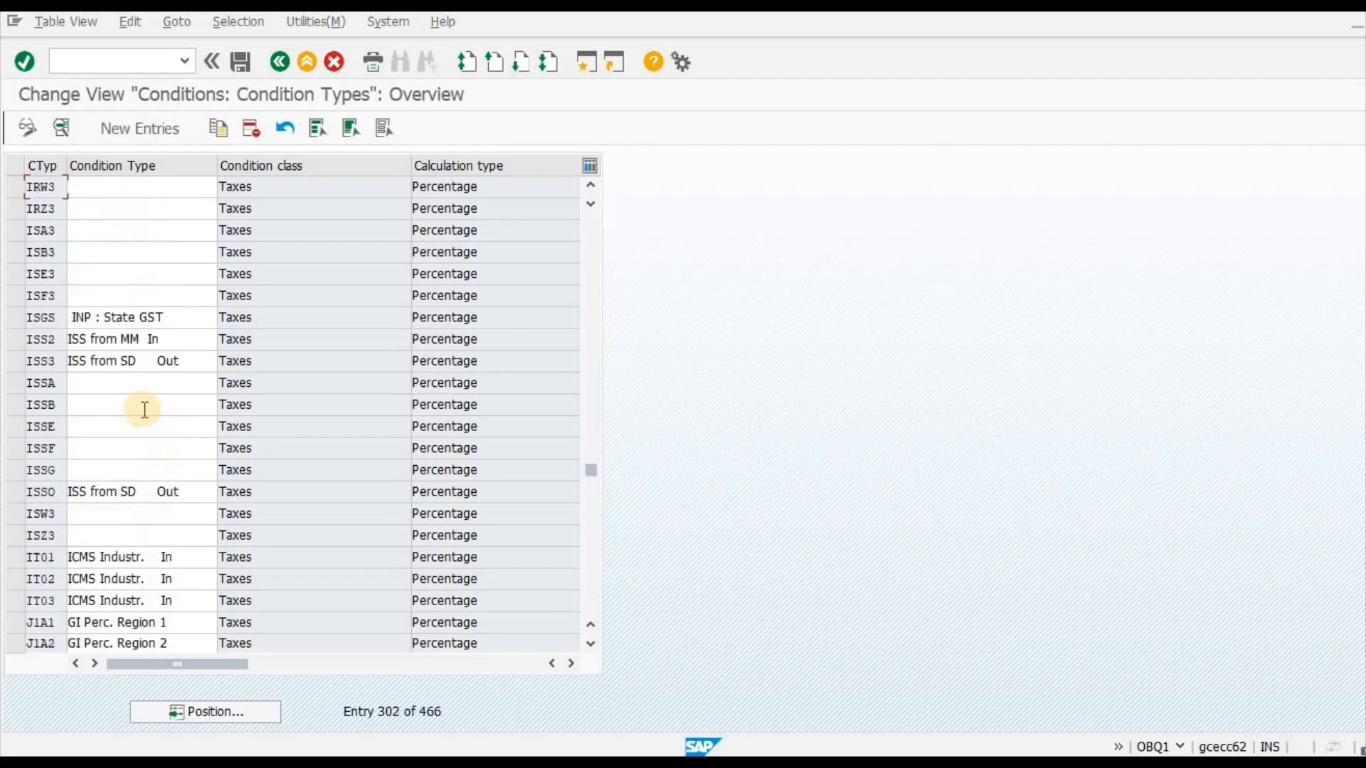
pyautogui.scroll(1, 145, 409)
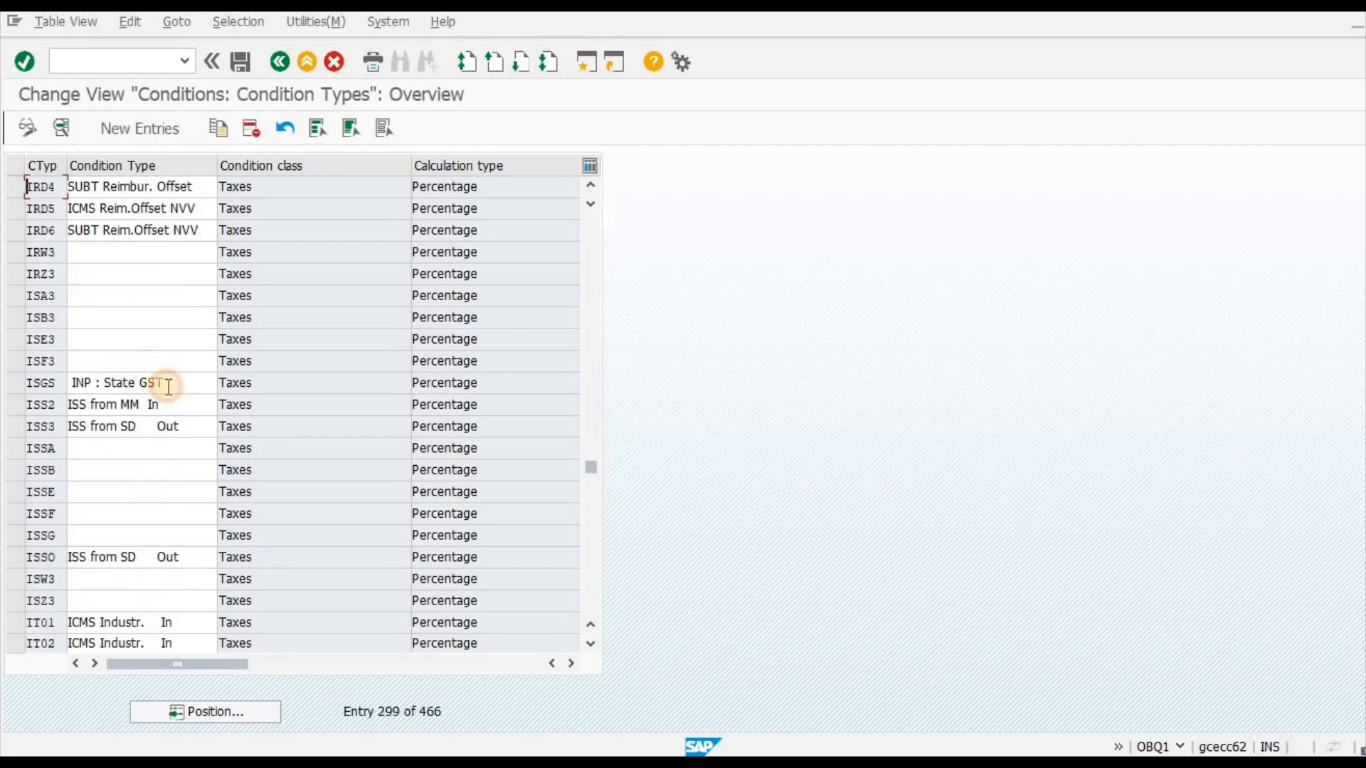
# Look through the condition types overview for the input type IIGS from the Excel list.
pyautogui.hotkey('alt', 'Tab')
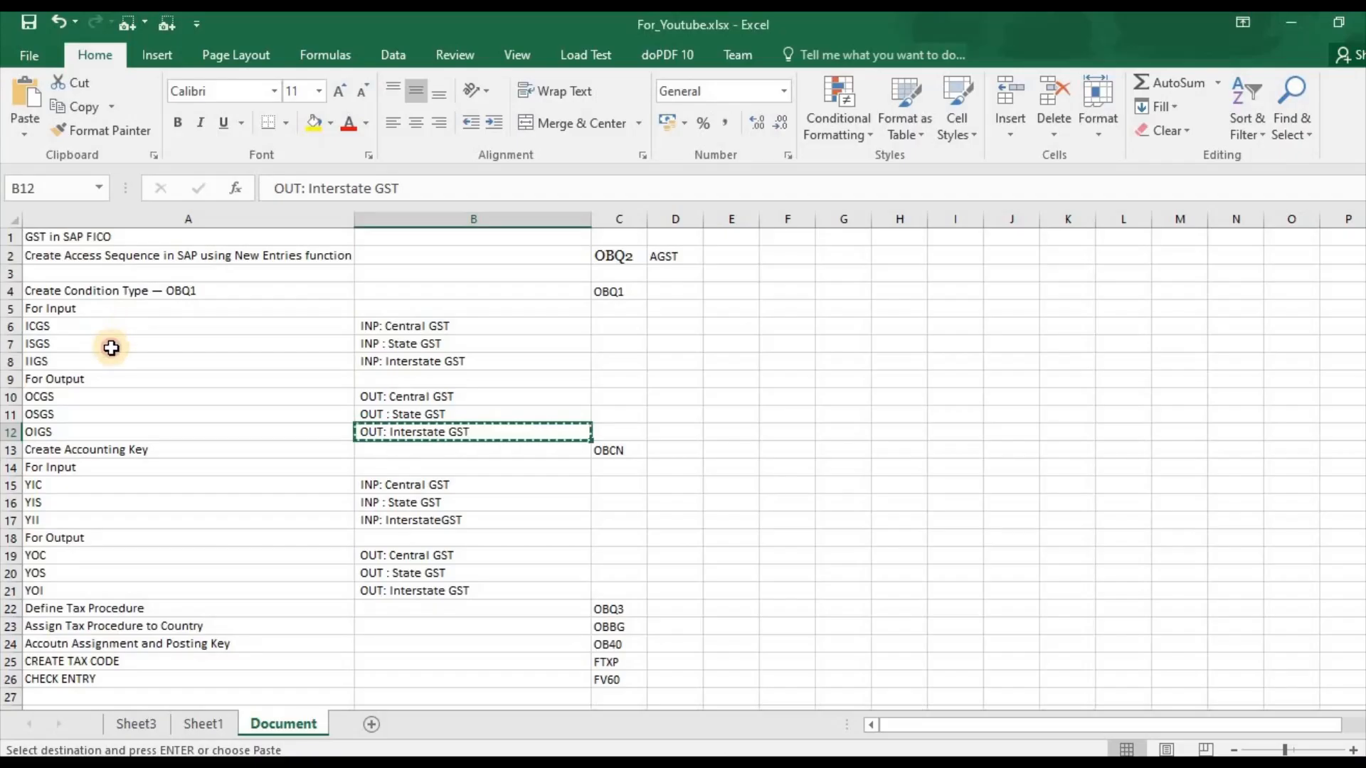
pyautogui.click(112, 348)
pyautogui.hotkey('alt', 'Tab')
pyautogui.scroll(2, 136, 411)
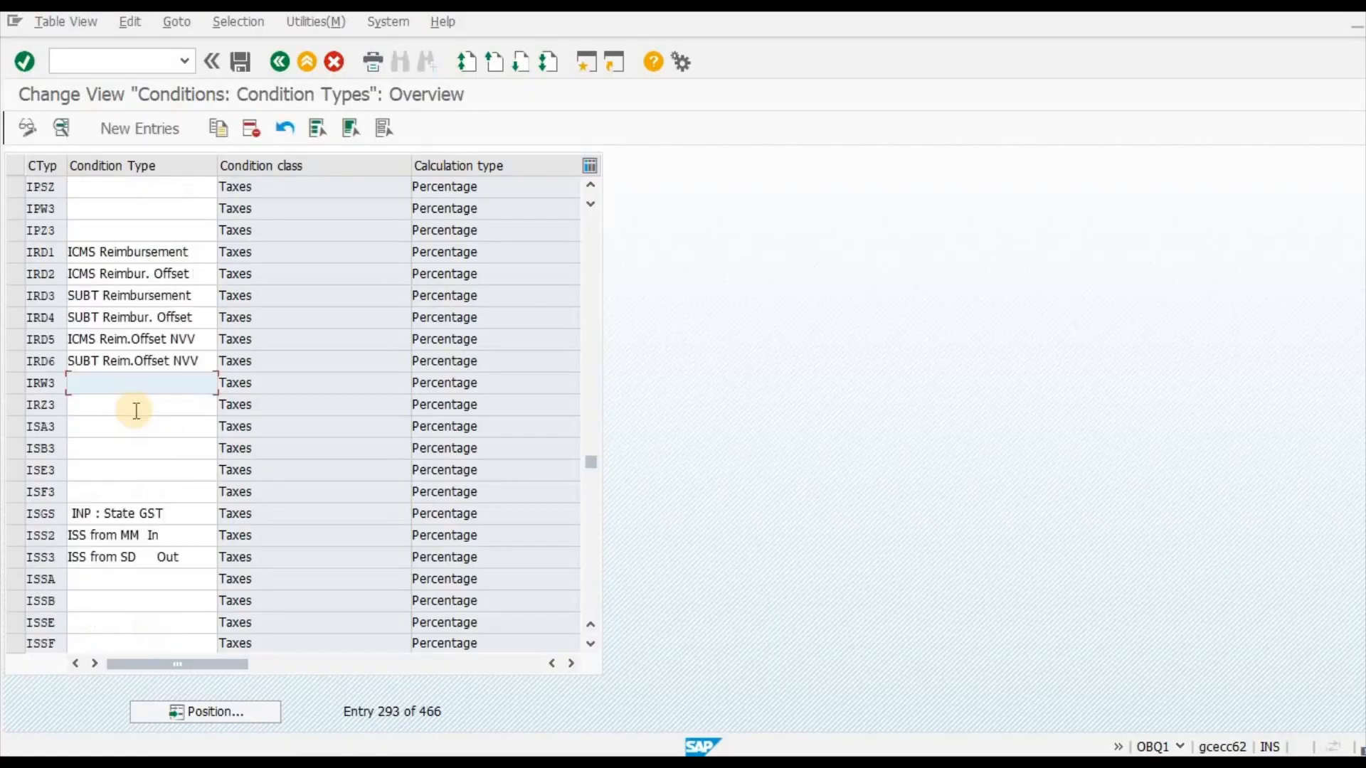
pyautogui.scroll(2, 136, 411)
pyautogui.scroll(8, 136, 411)
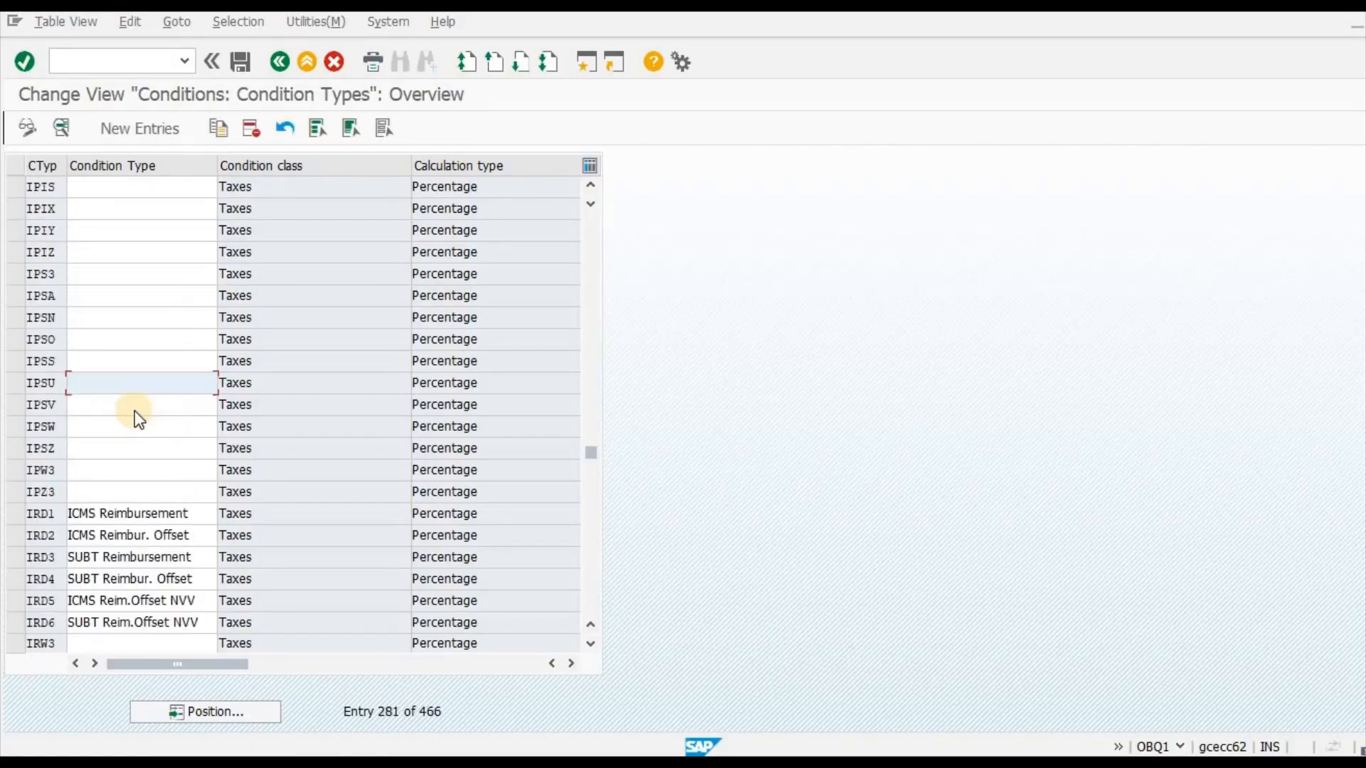
pyautogui.scroll(2, 136, 411)
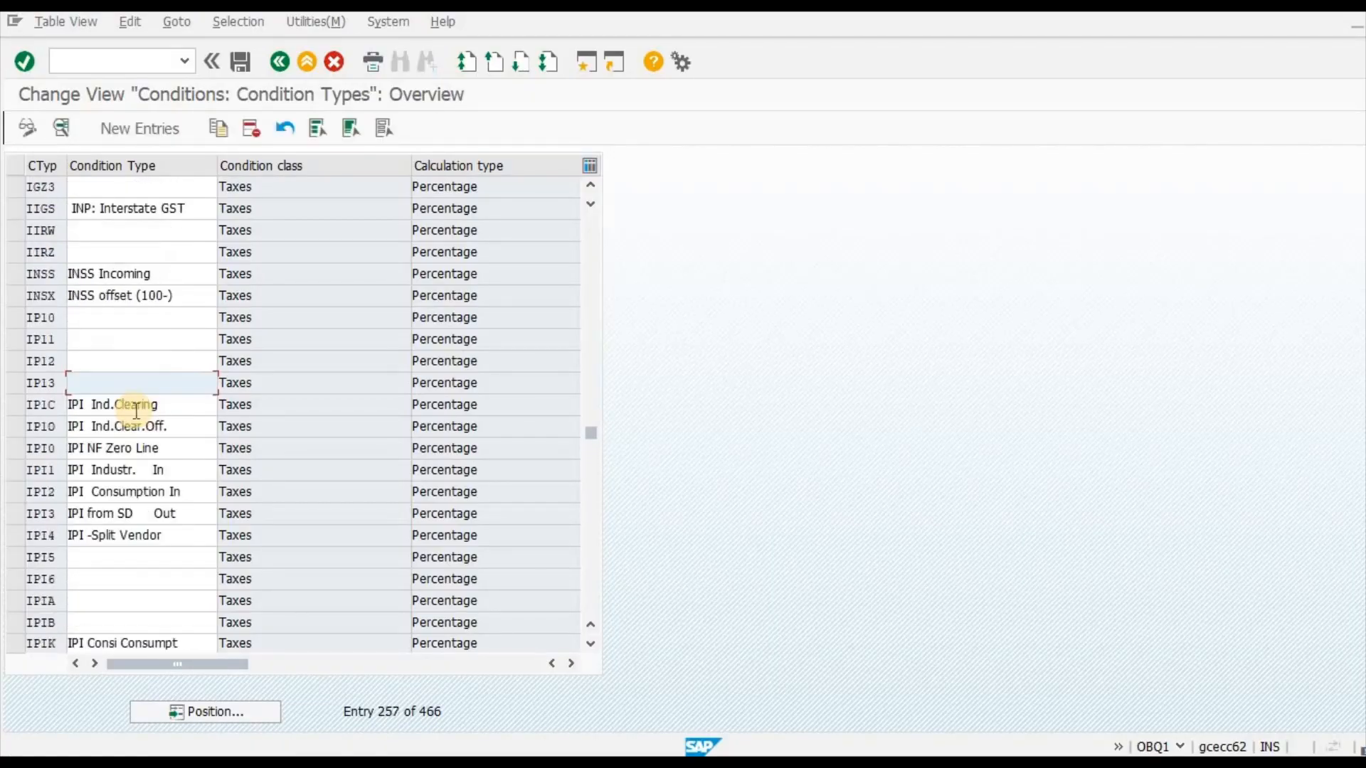
# Position the condition types overview on IIGS using the code from the Excel list, then return to the list.
pyautogui.hotkey('alt', 'Tab')
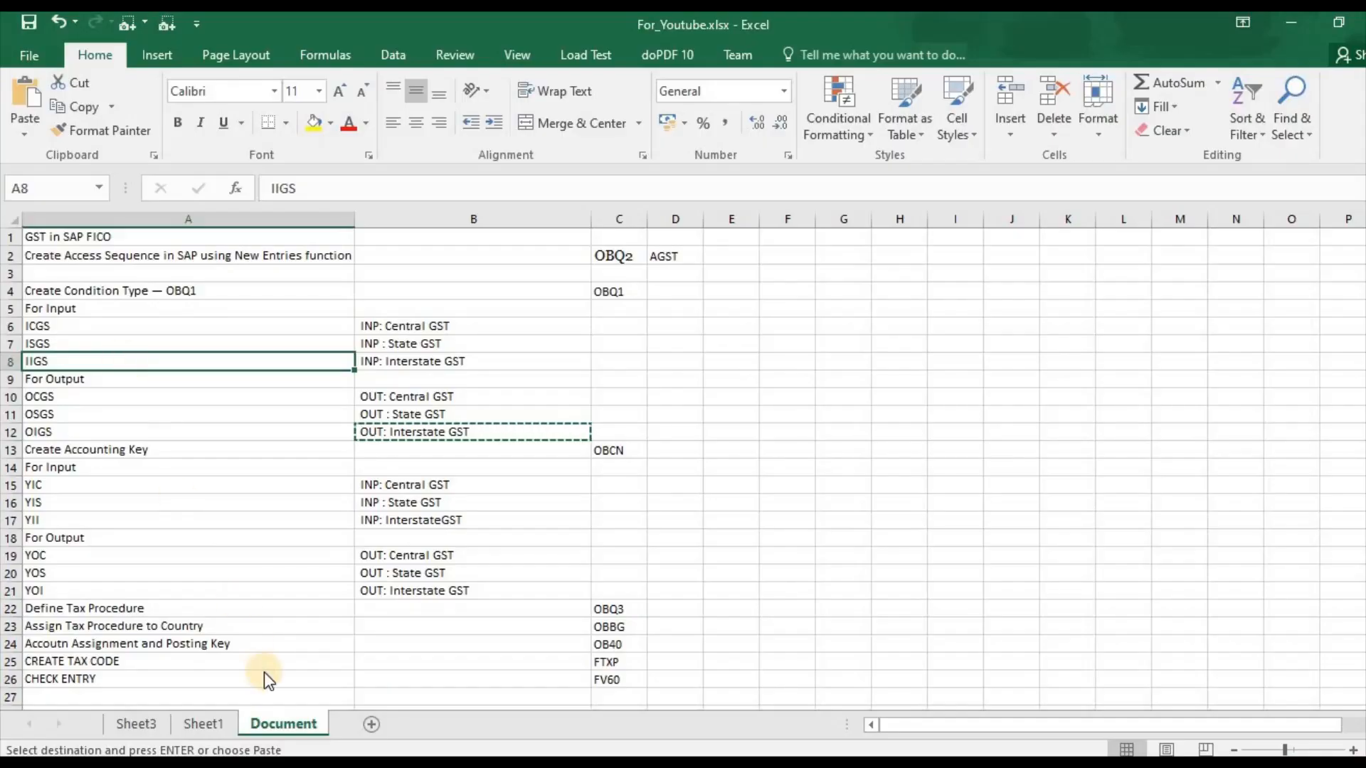
pyautogui.hotkey('alt', 'Tab')
pyautogui.click(251, 711)
pyautogui.press('Return')
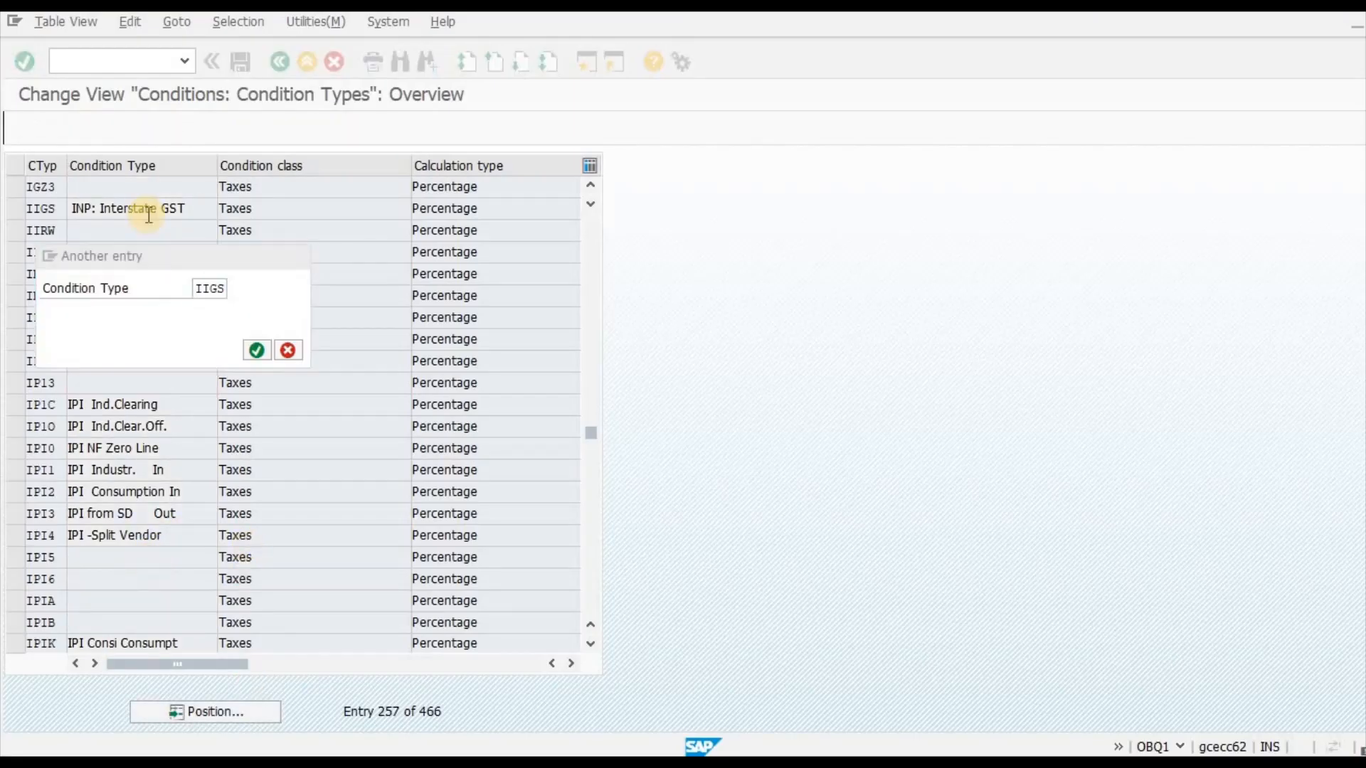
pyautogui.hotkey('alt', 'Tab')
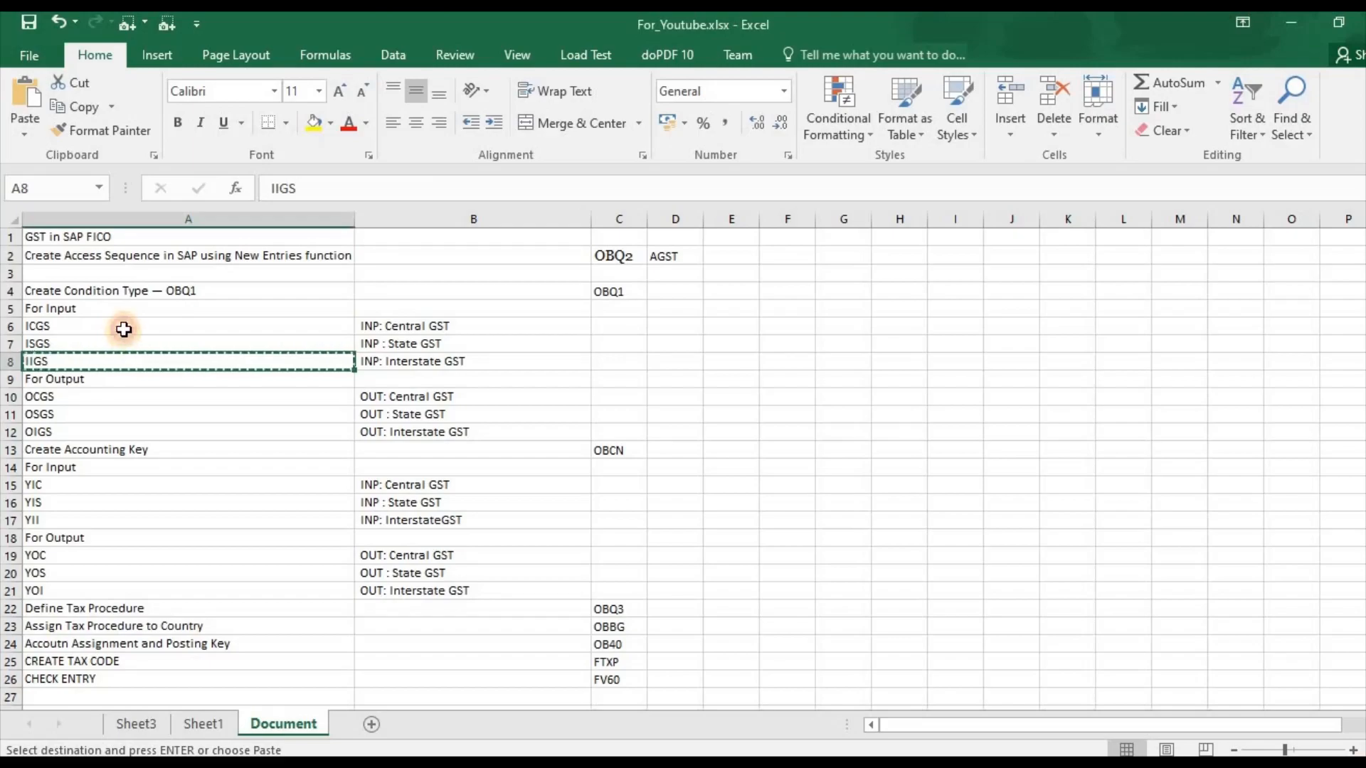
# Position the condition types overview on the input type ICGS from the Excel list, check it, and leave OBQ1.
pyautogui.click(122, 343)
pyautogui.press('Up')
pyautogui.hotkey('ctrl', 'c')
pyautogui.hotkey('alt', 'Tab')
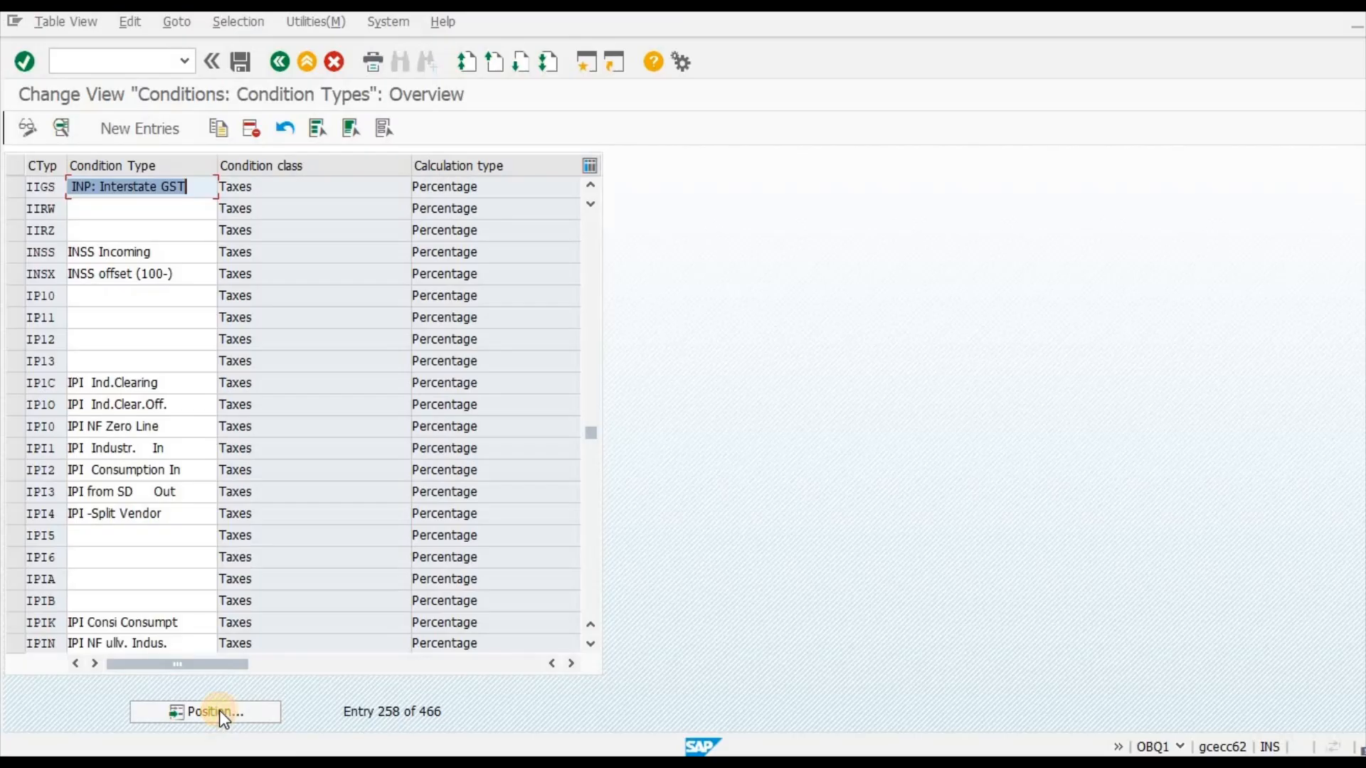
pyautogui.click(219, 710)
pyautogui.hotkey('ctrl', 'v')
pyautogui.press('Return')
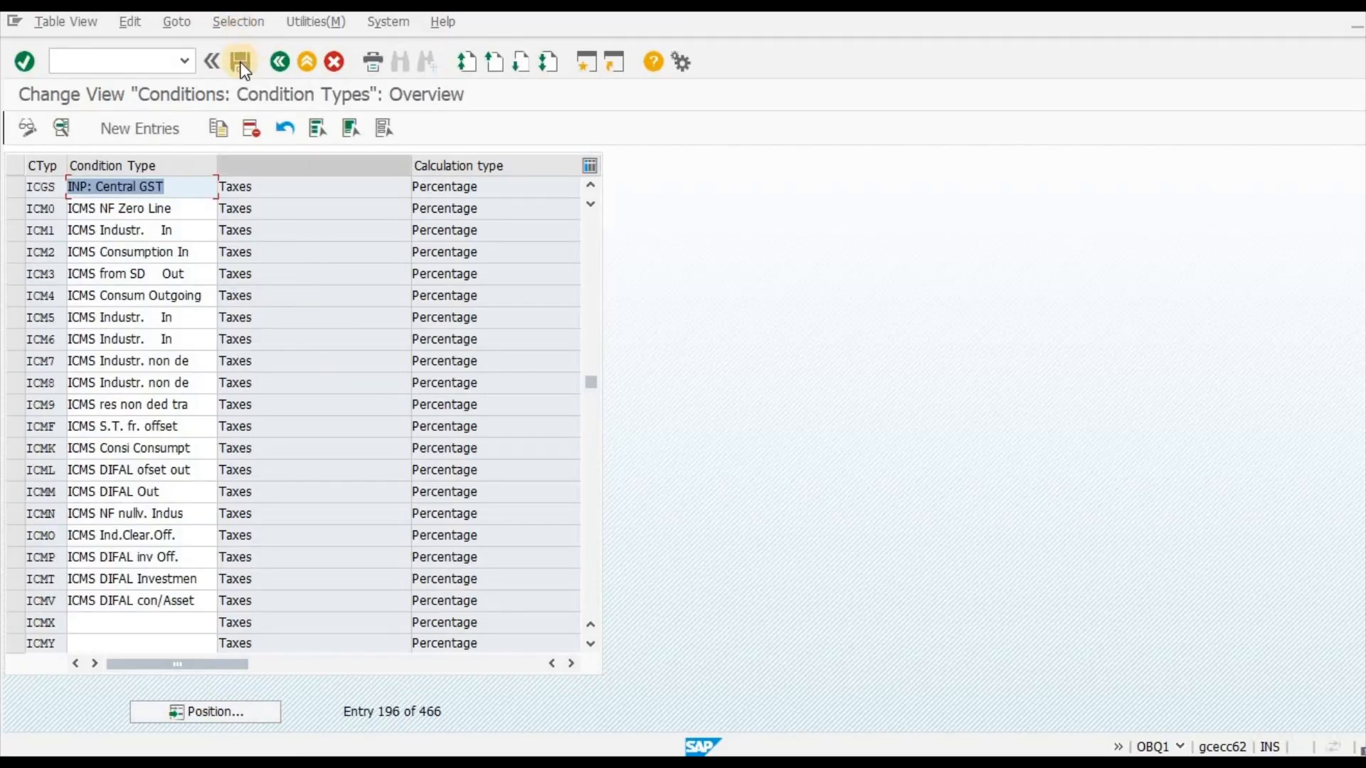
pyautogui.click(286, 63)
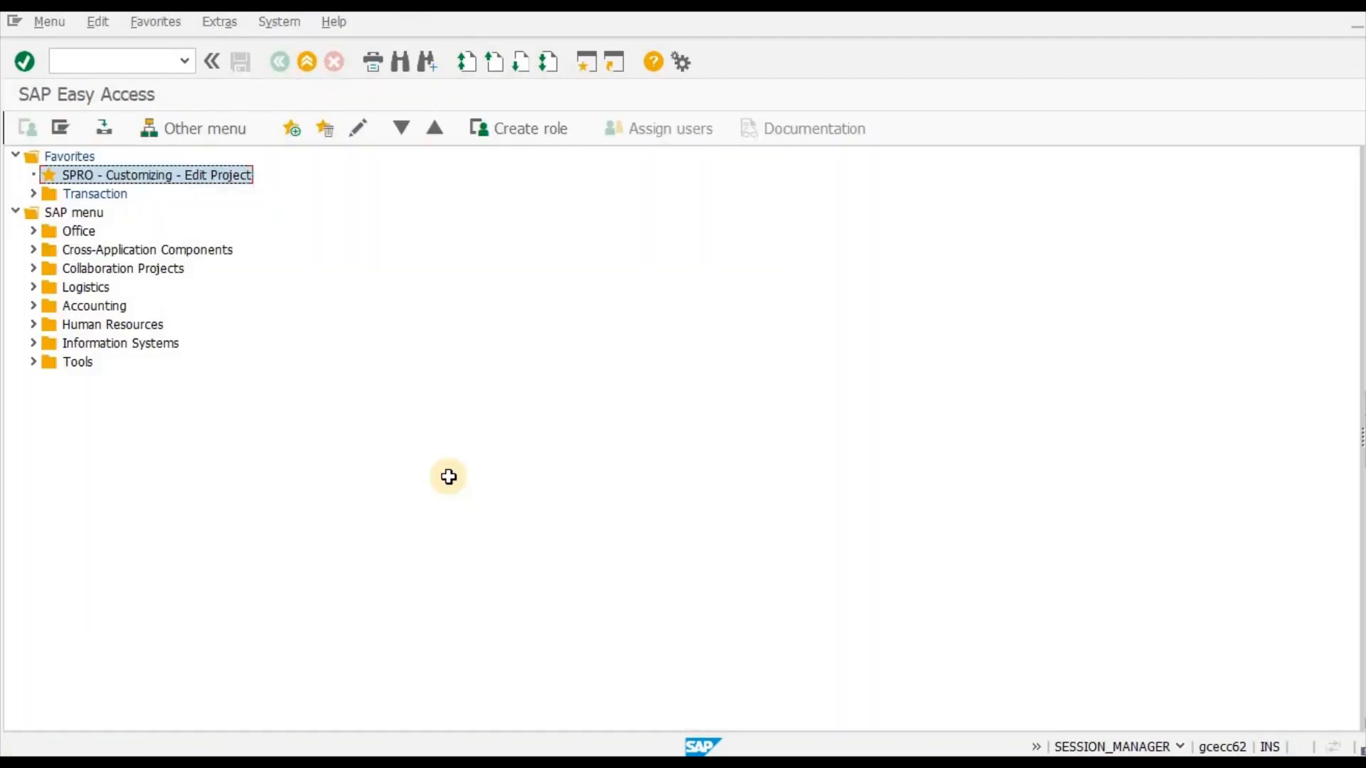
# Open transaction OBCN for the accounting keys, using the transaction code from the Excel list.
pyautogui.hotkey('alt', 'Tab')
pyautogui.press('Escape')
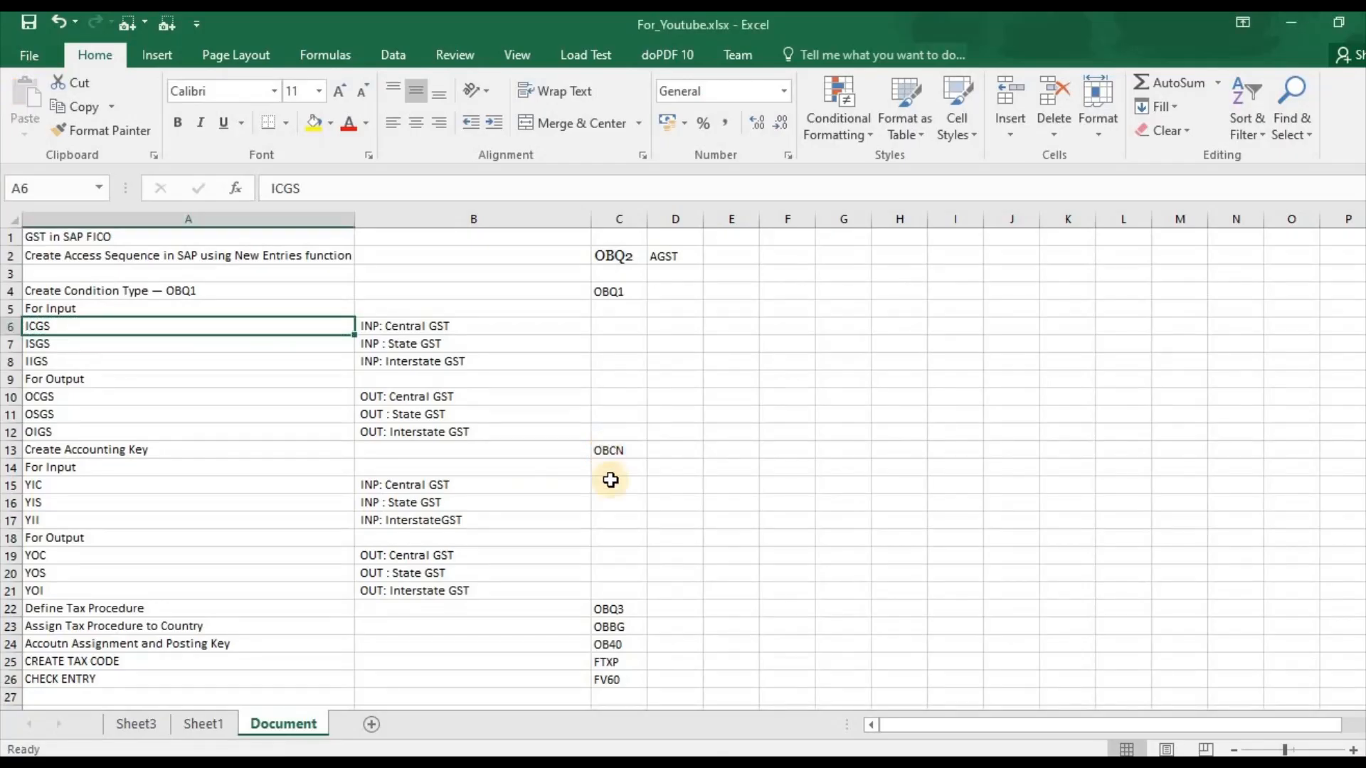
pyautogui.click(610, 450)
pyautogui.hotkey('ctrl', 'c')
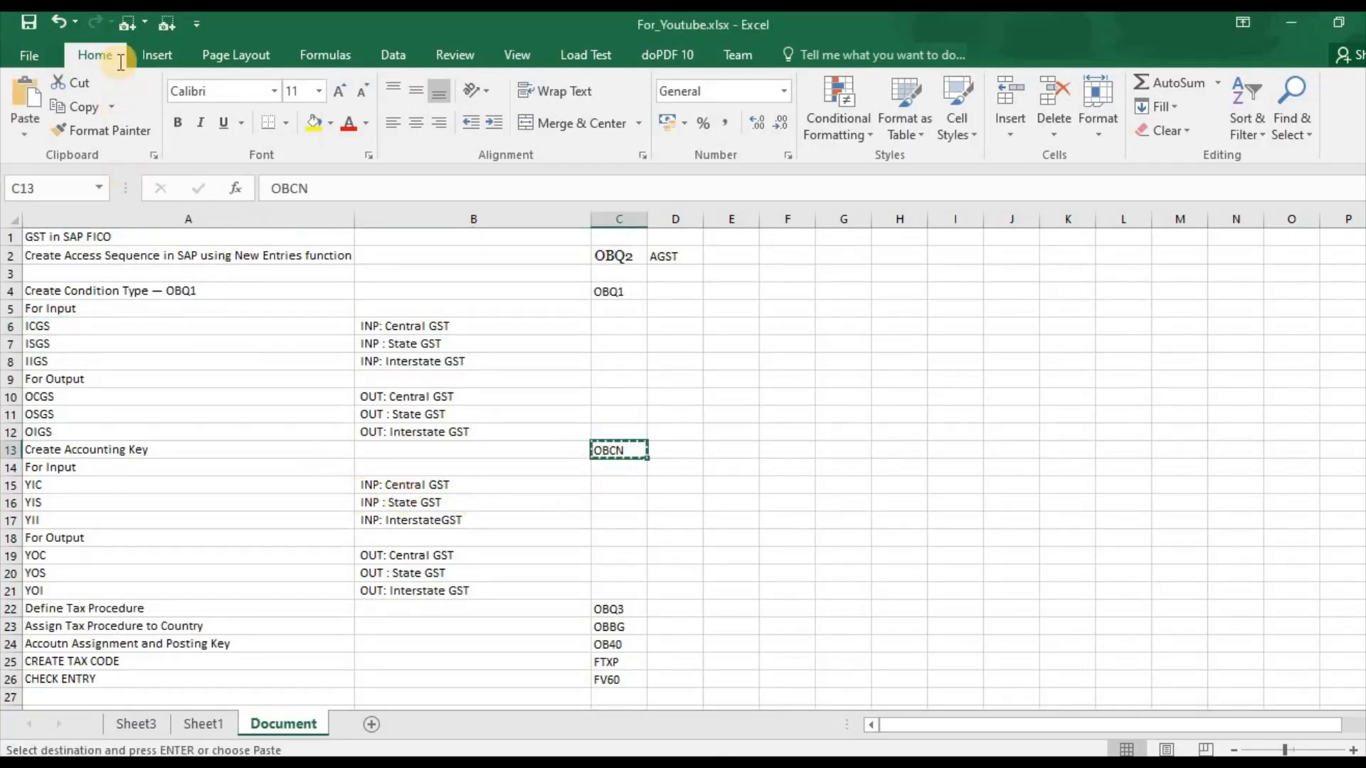
pyautogui.hotkey('alt', 'Tab')
pyautogui.hotkey('ctrl', 'v')
pyautogui.press('Return')
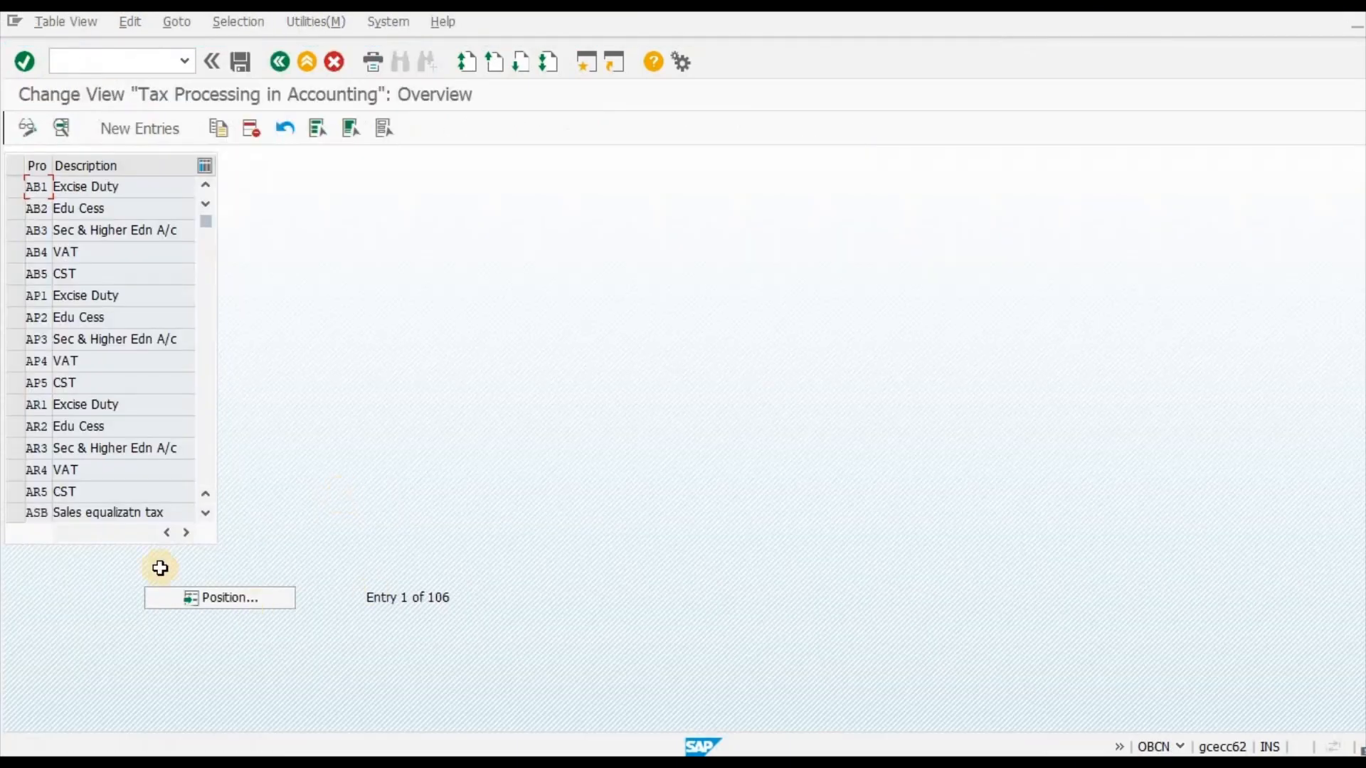
# Start a new tax processing entry and enter the process key YIC from the Excel list's input accounting keys.
pyautogui.hotkey('alt', 'Tab')
pyautogui.moveTo(148, 482); pyautogui.dragTo(140, 575)
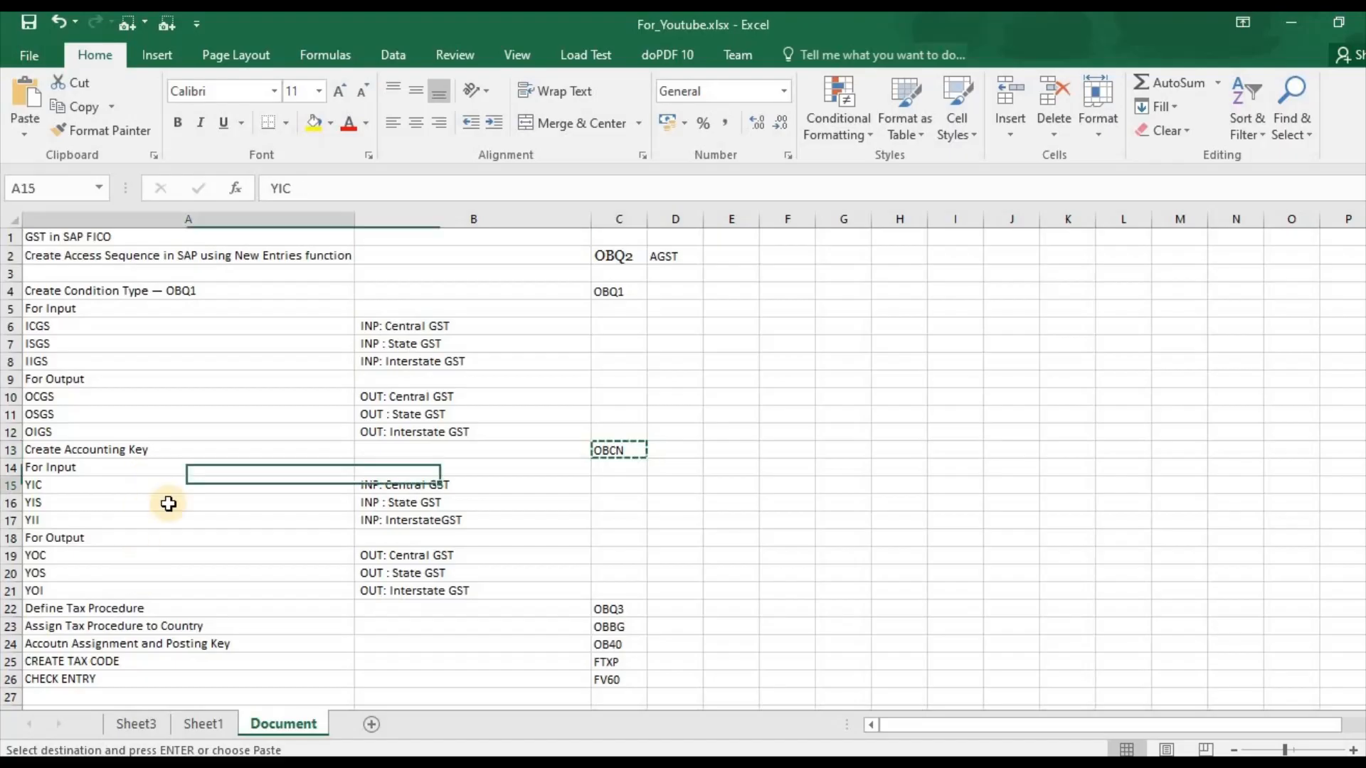
pyautogui.hotkey('alt', 'Tab')
pyautogui.click(122, 130)
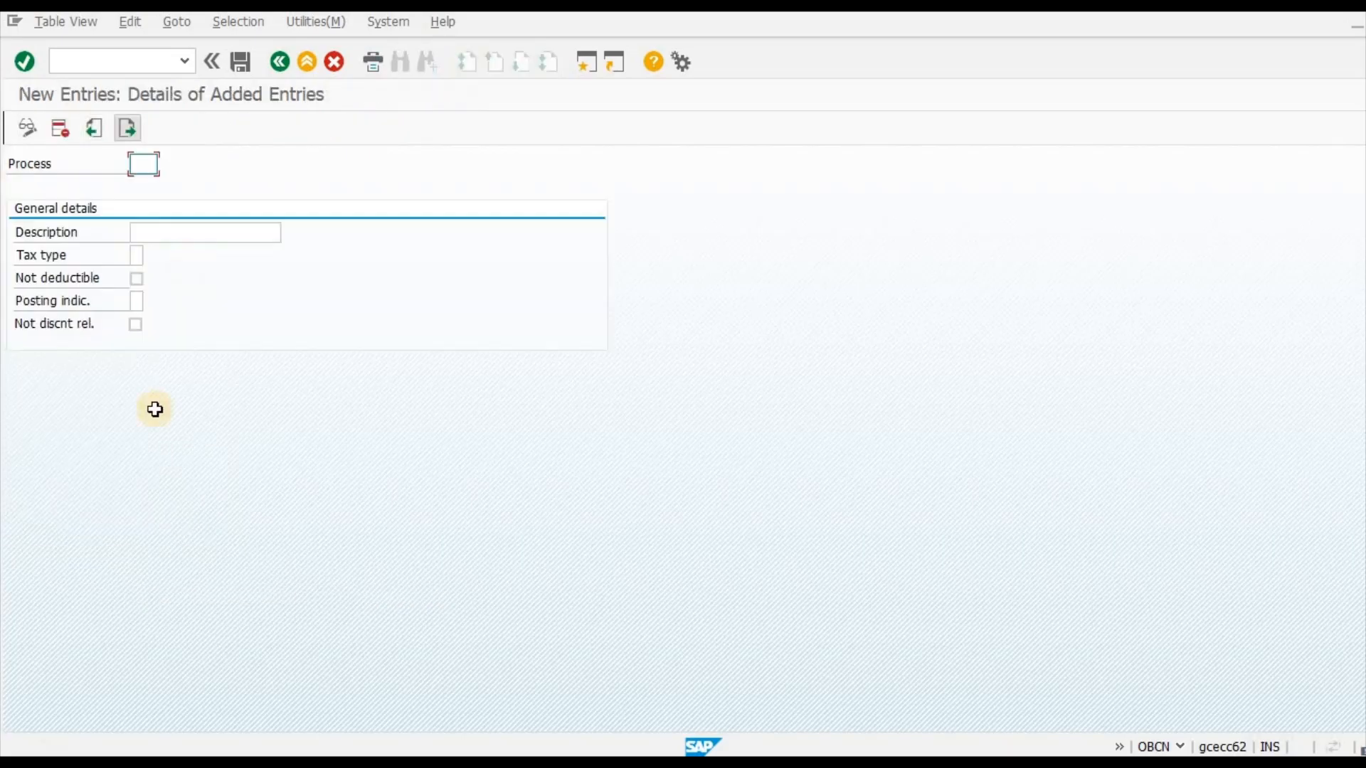
pyautogui.hotkey('alt', 'Tab')
pyautogui.click(140, 483)
pyautogui.hotkey('ctrl', 'c')
pyautogui.hotkey('alt', 'Tab')
pyautogui.click(159, 227)
# Enter the description INP: Central GST from the Excel list for YIC and set its tax type to 2, Input tax.
pyautogui.hotkey('alt', 'Tab')
pyautogui.press('Right')
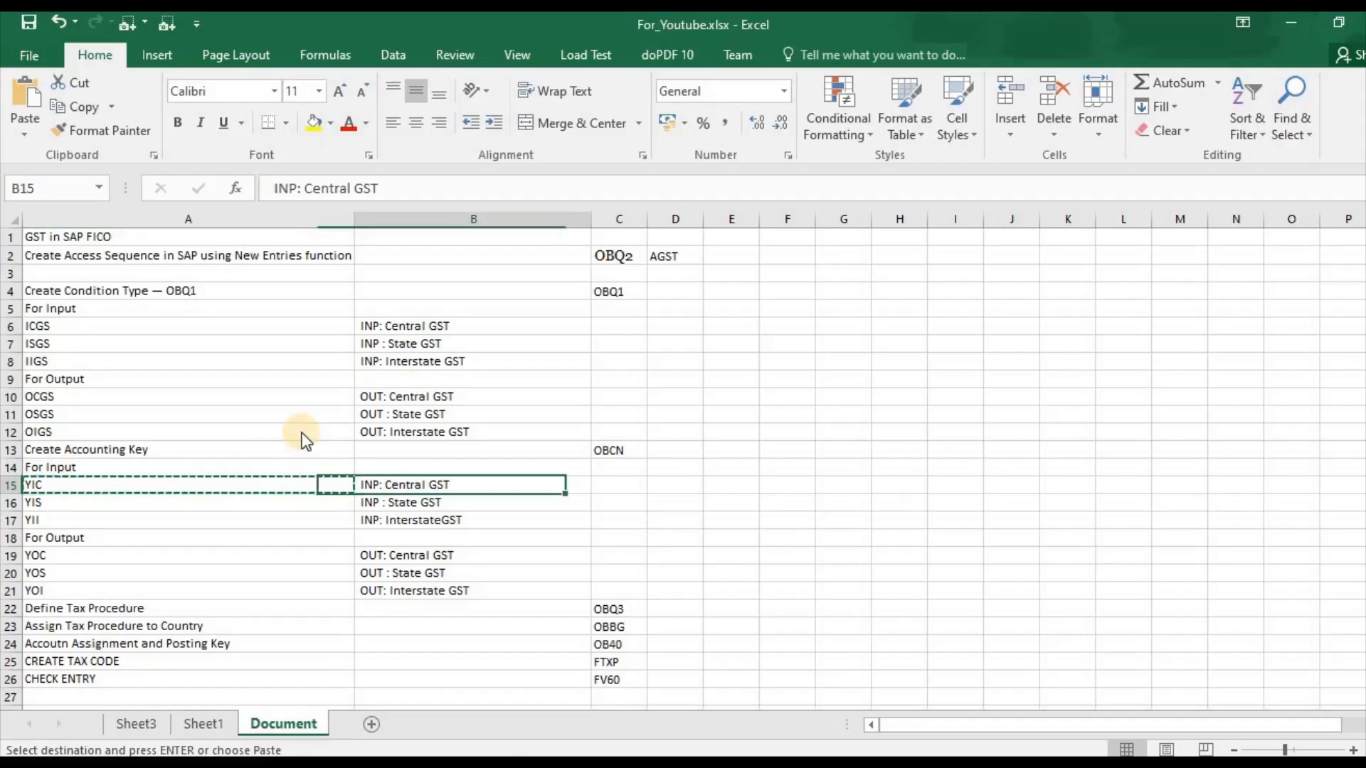
pyautogui.hotkey('ctrl', 'c')
pyautogui.hotkey('alt', 'Tab')
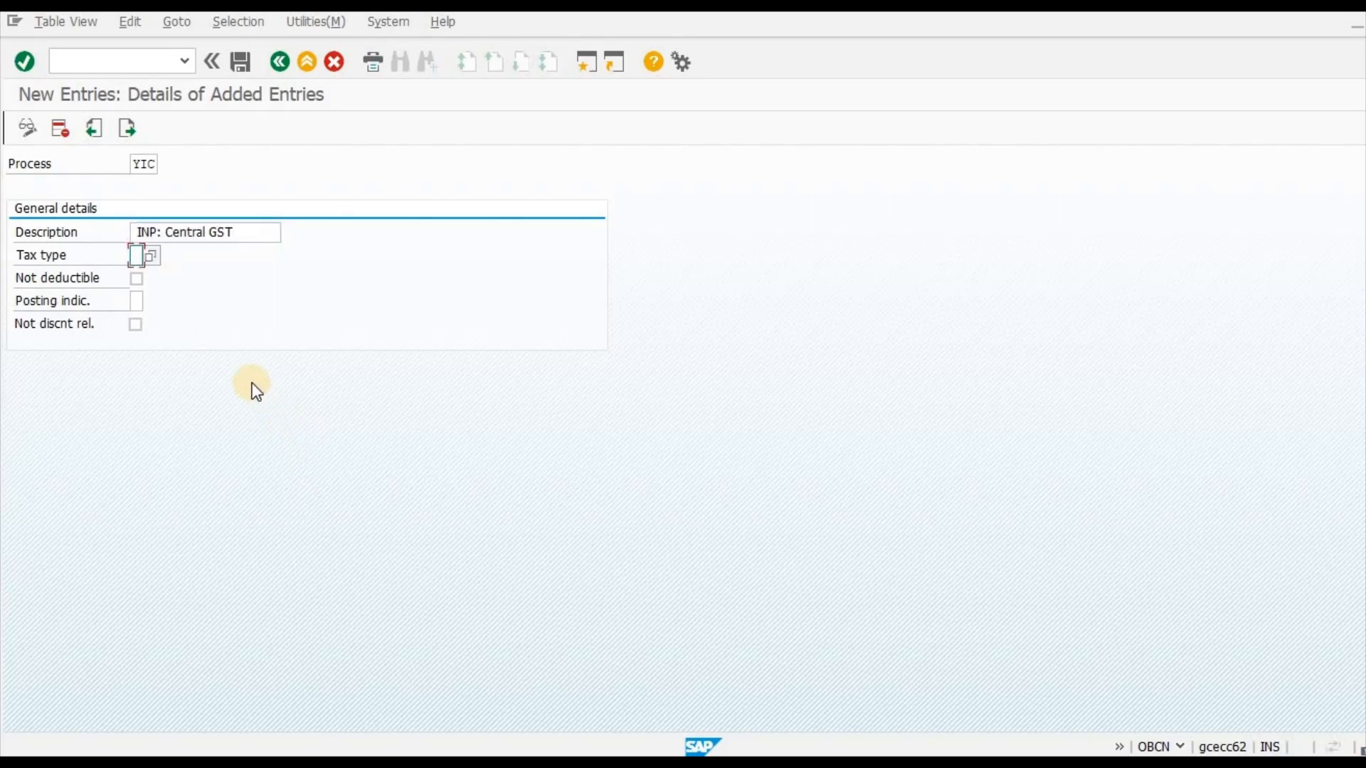
pyautogui.press('F4')
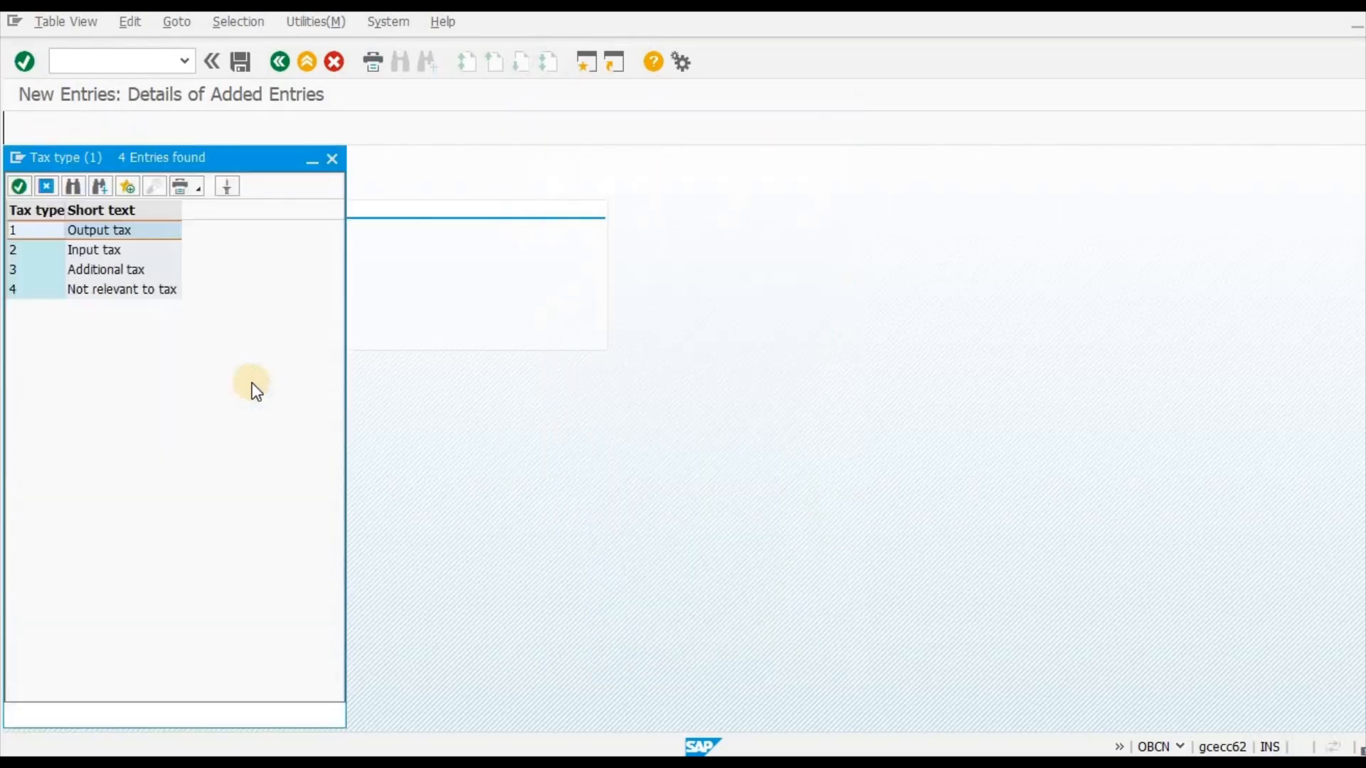
pyautogui.press('Down')
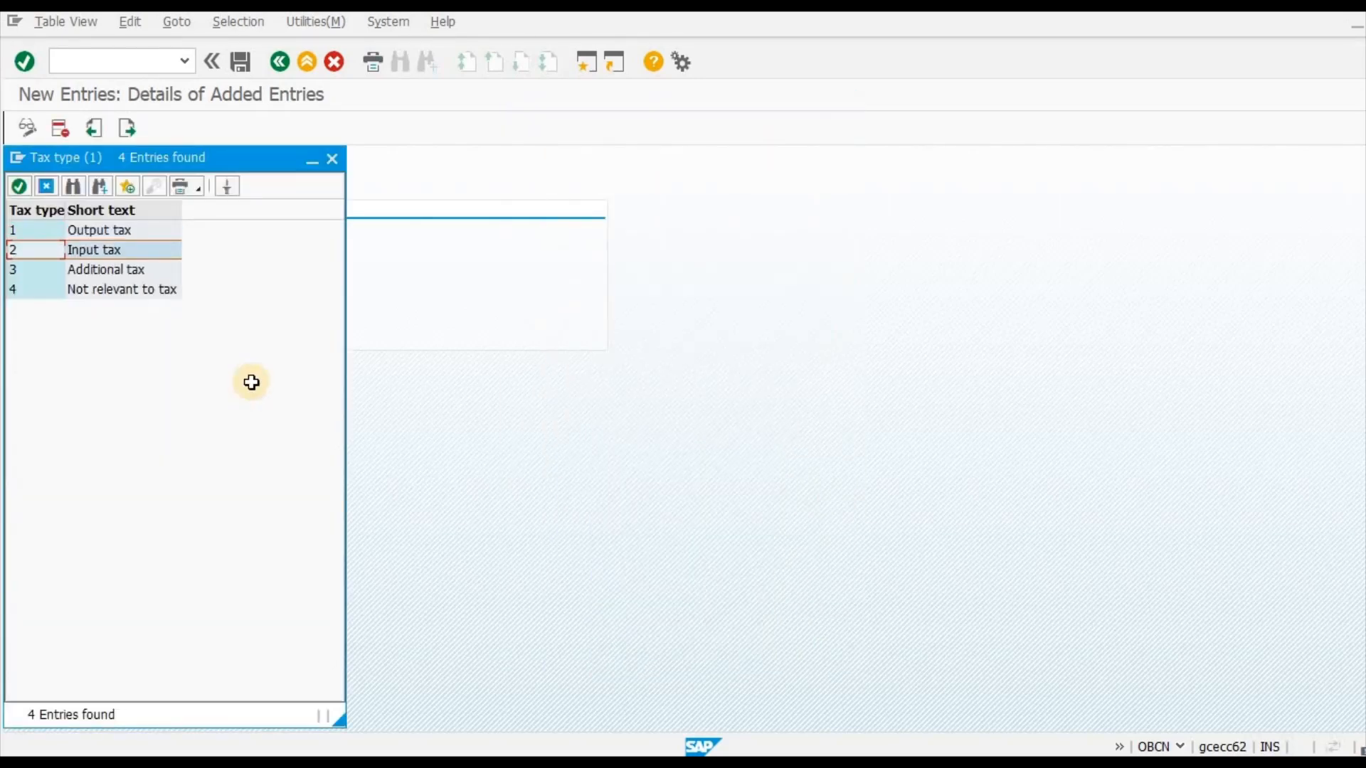
pyautogui.hotkey('alt', 'Tab')
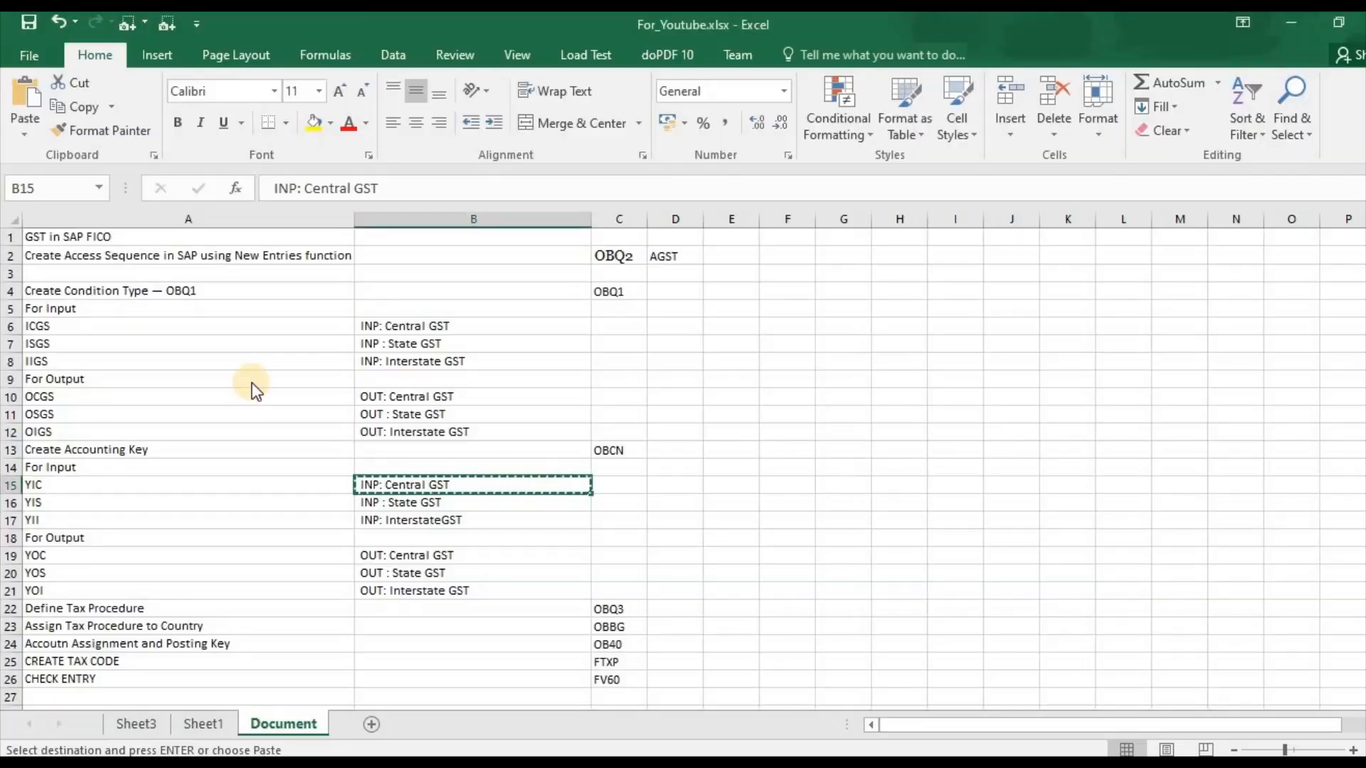
pyautogui.hotkey('alt', 'Tab')
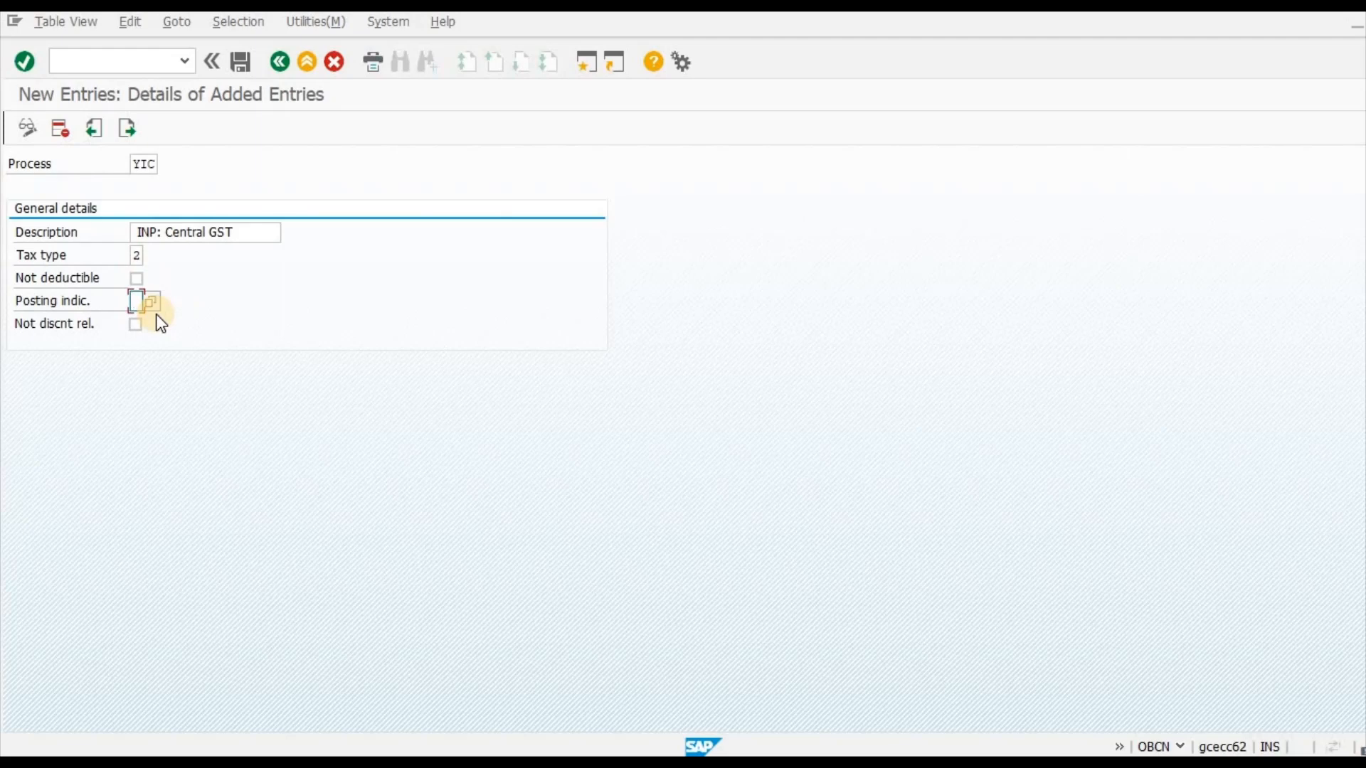
# Set the posting indicator of YIC to 2, Separate line item, save the entry and return to the overview.
pyautogui.hotkey('shift', 'F10')
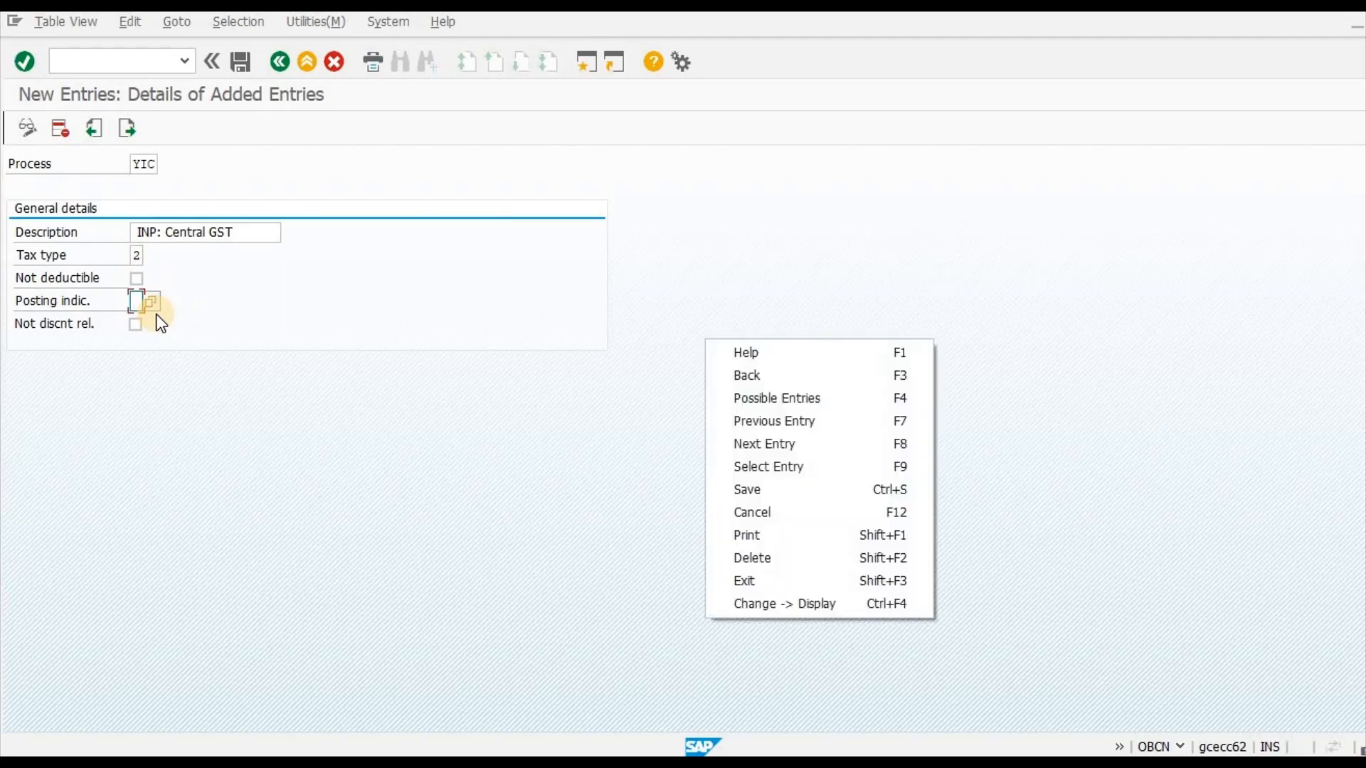
pyautogui.click(212, 356)
pyautogui.click(151, 303)
pyautogui.click(191, 251)
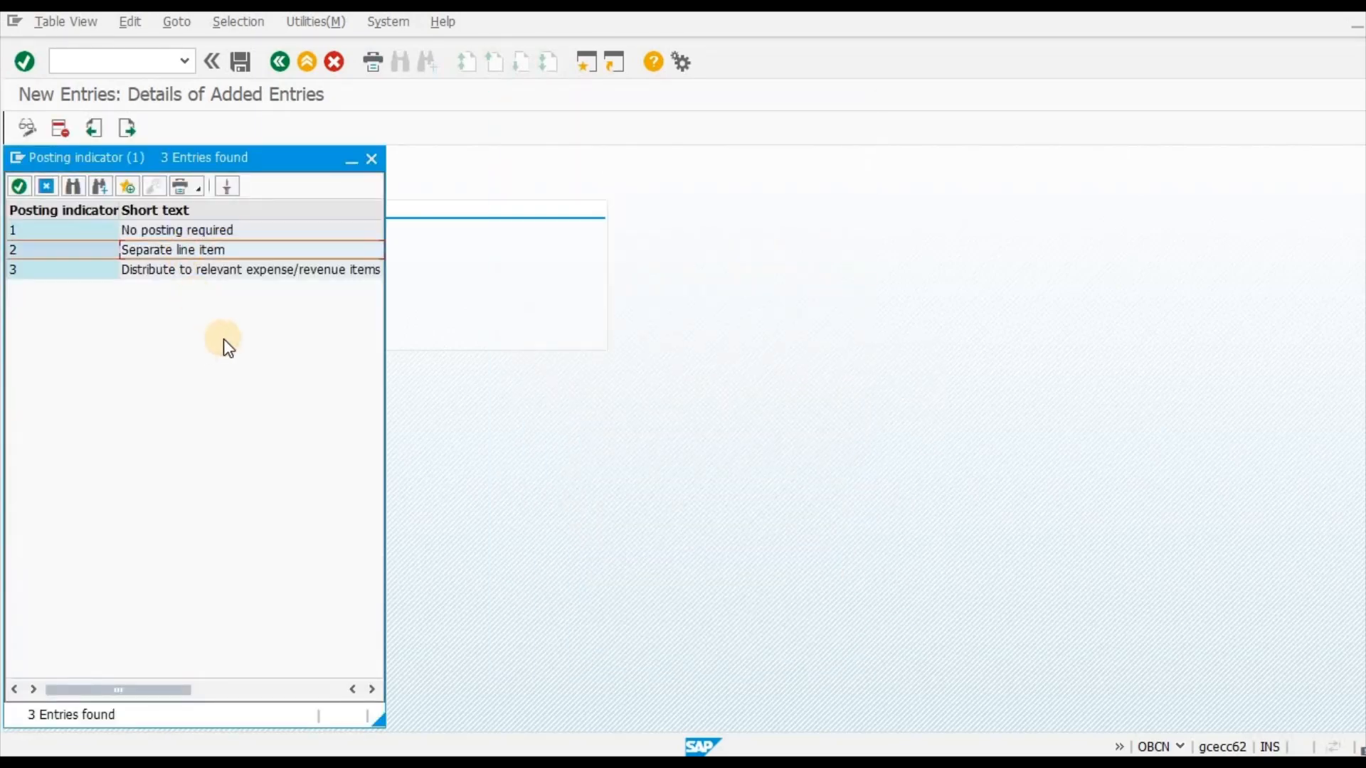
pyautogui.press('Return')
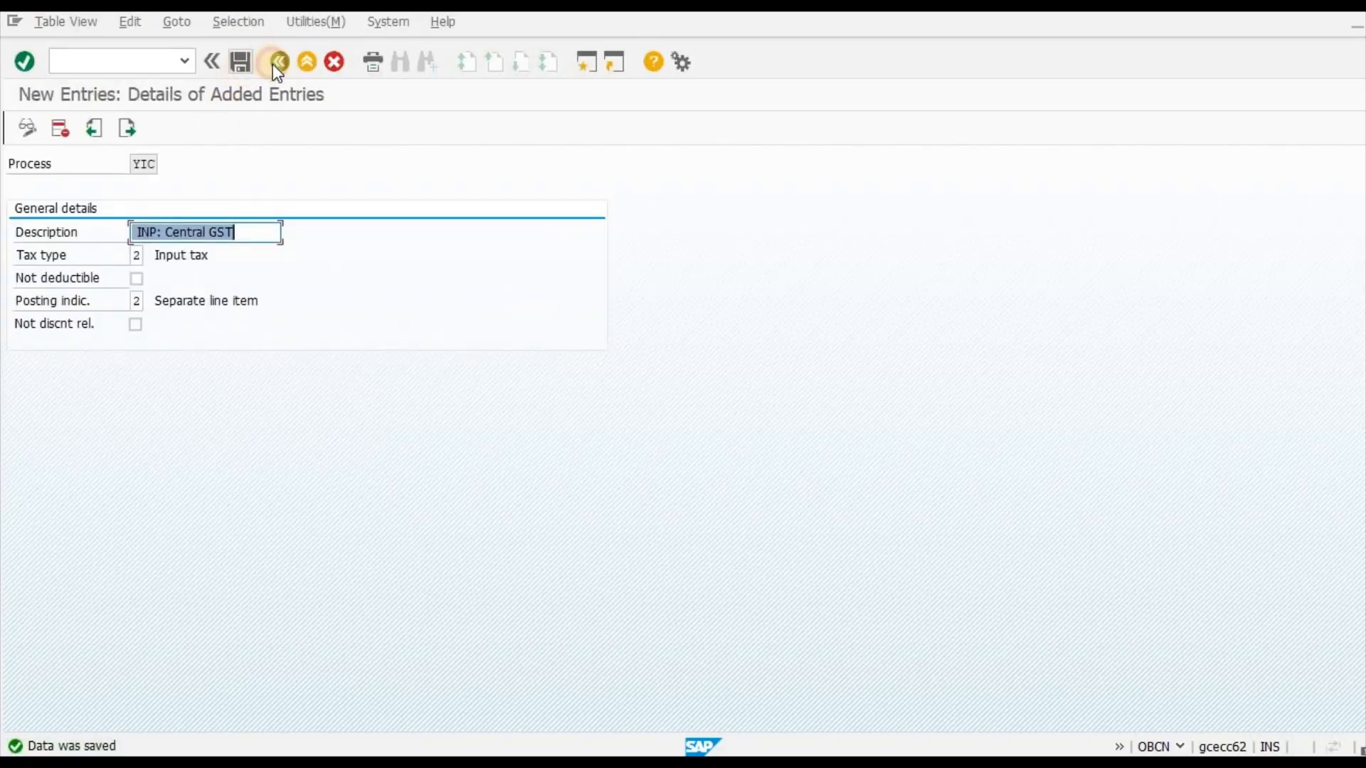
pyautogui.click(278, 63)
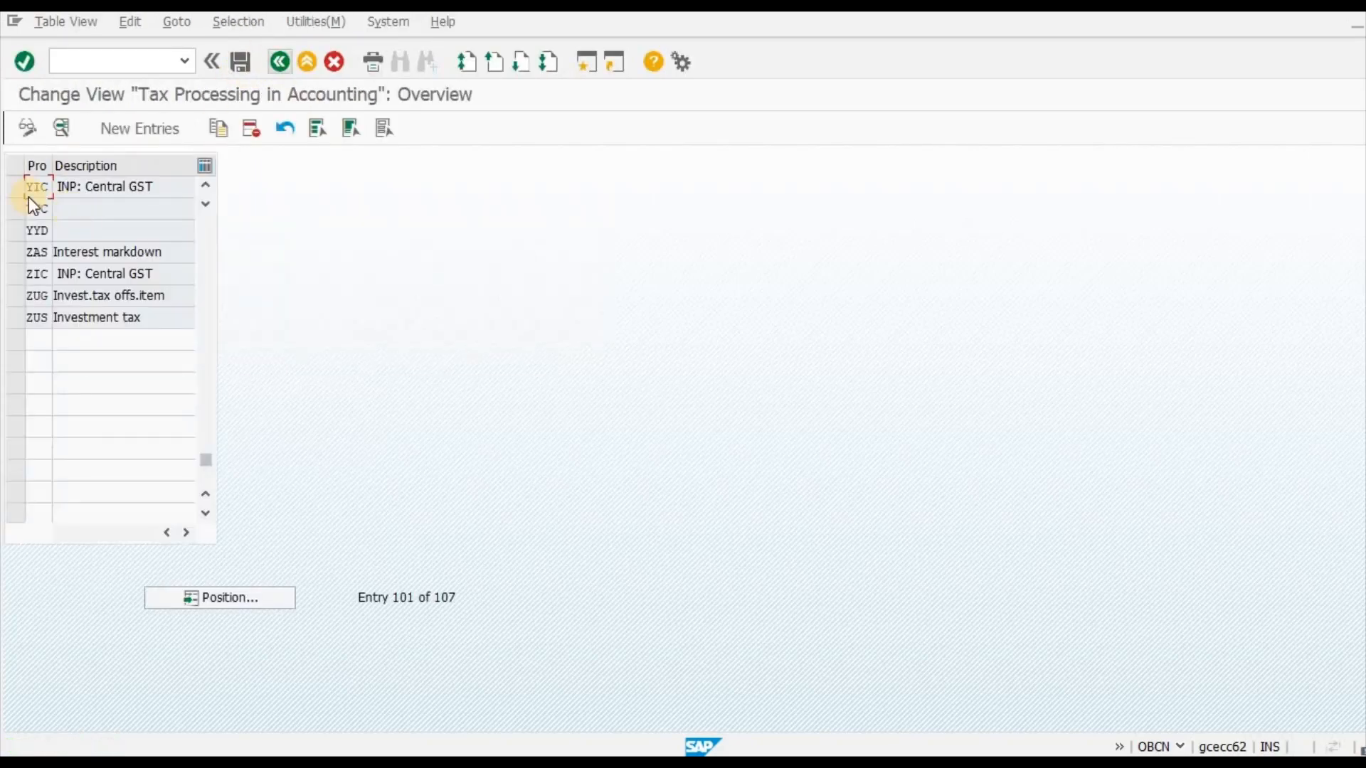
# Copy the accounting key YIC and enter YIS from the Excel list as the new process key.
pyautogui.click(19, 188)
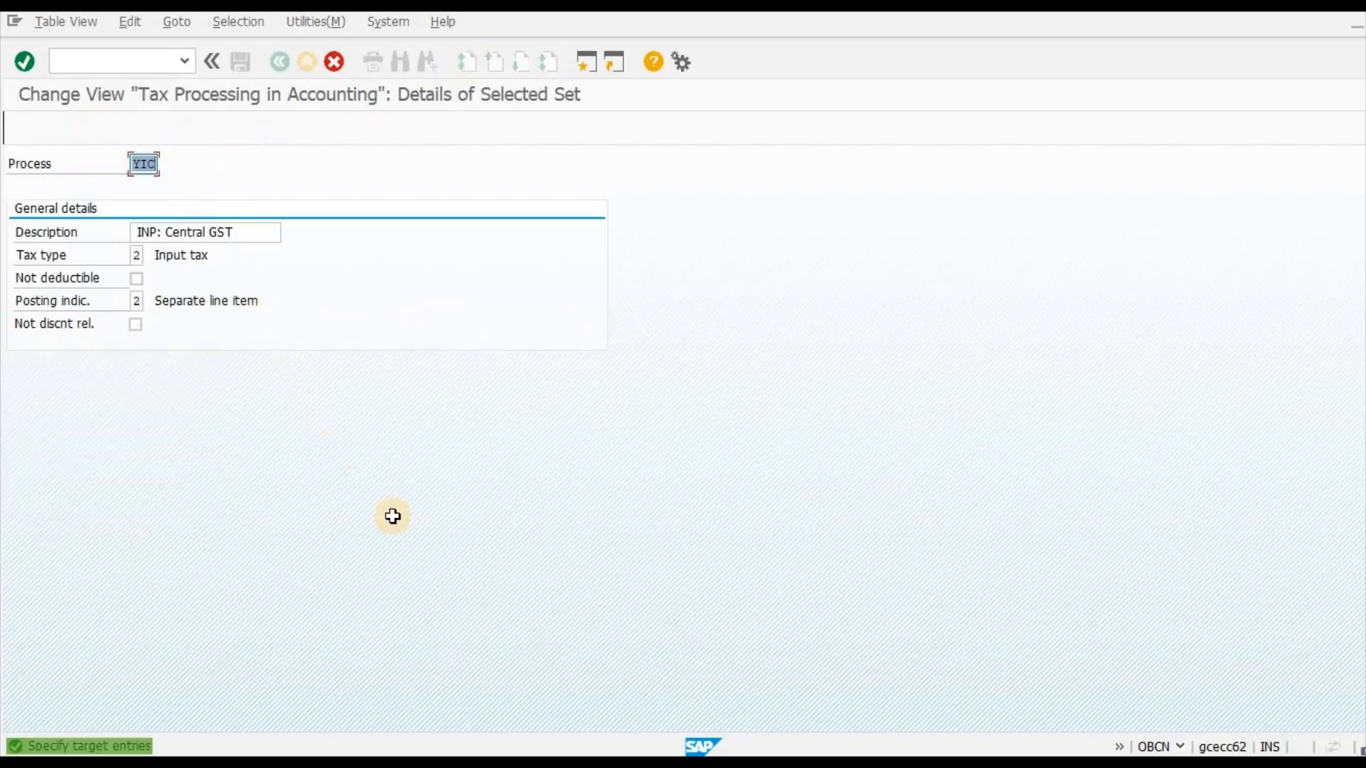
pyautogui.hotkey('alt', 'Tab')
pyautogui.press('Down')
pyautogui.press('Left')
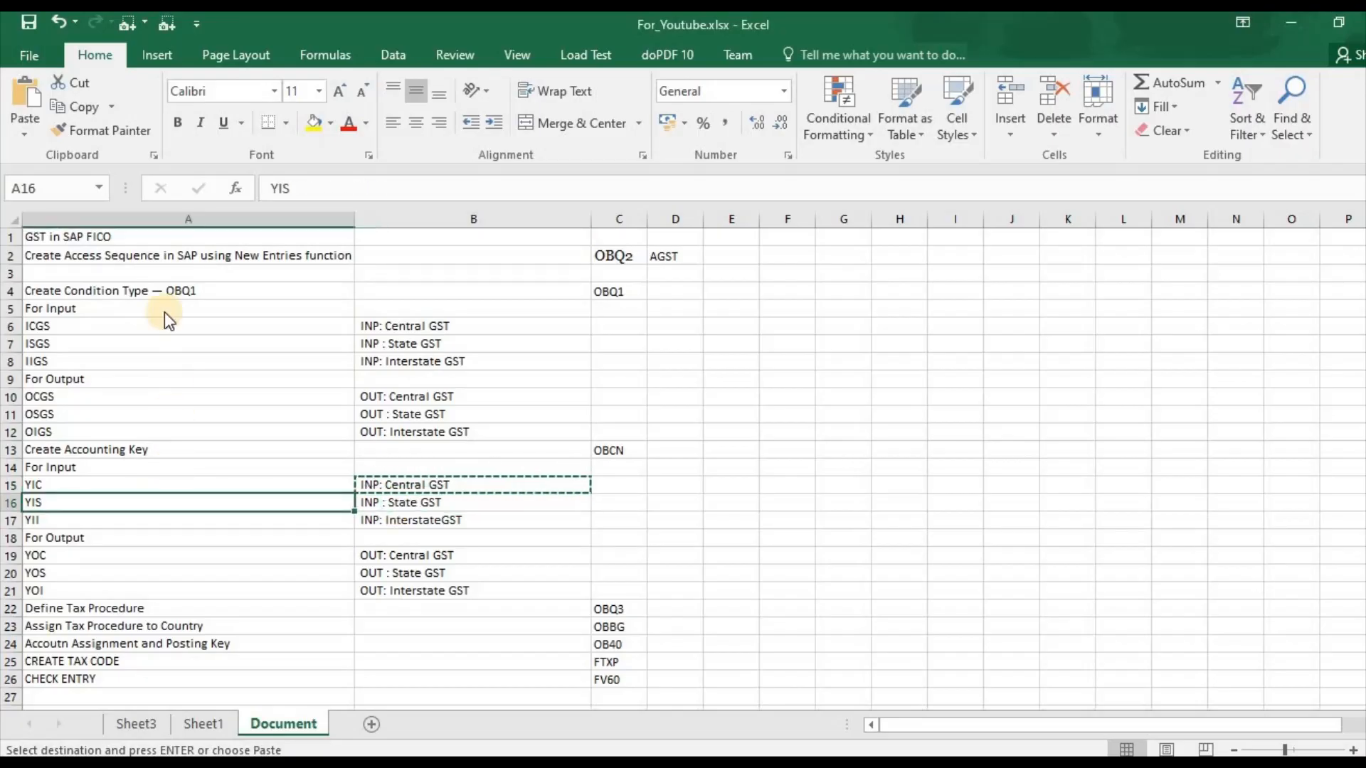
pyautogui.hotkey('ctrl', 'c')
pyautogui.hotkey('alt', 'Tab')
pyautogui.tripleClick(188, 232)
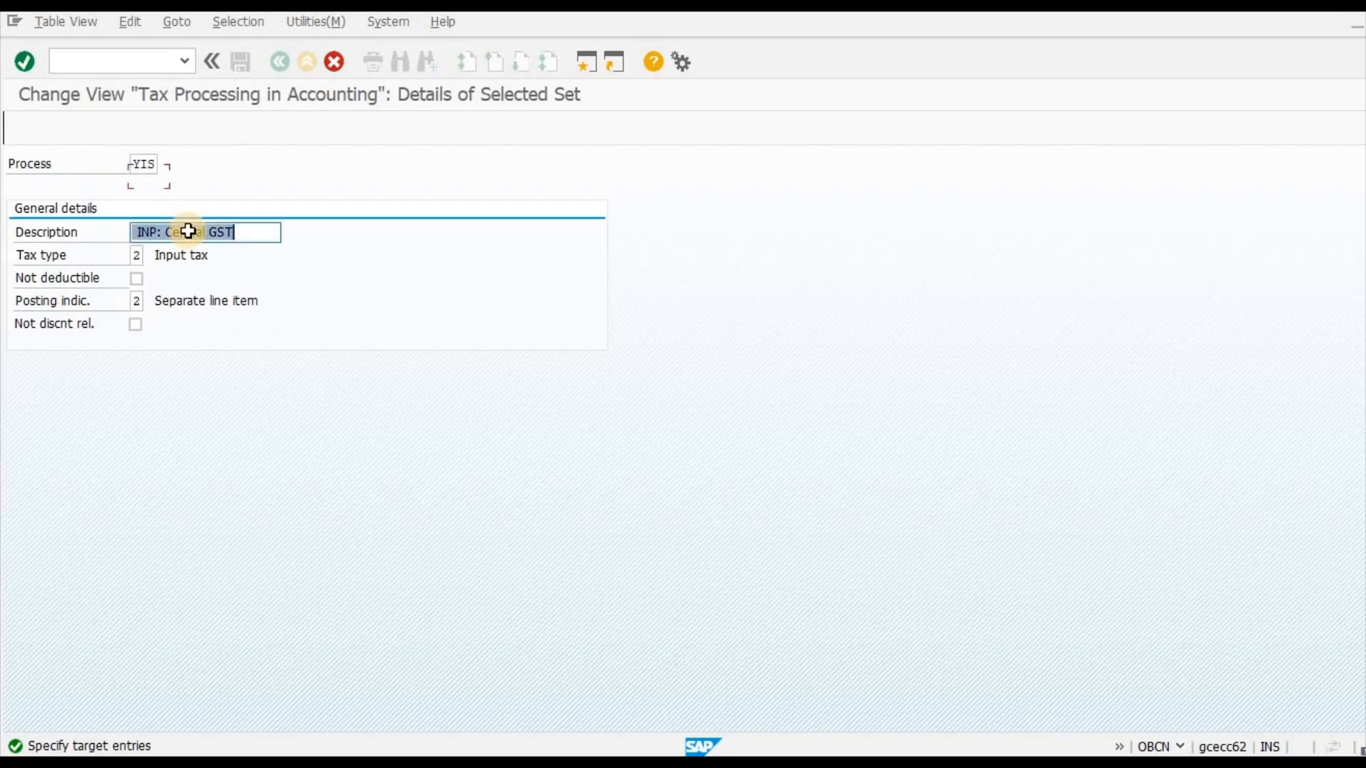
# Enter the description INP : State GST from the Excel list for YIS and confirm the copy.
pyautogui.hotkey('alt', 'Tab')
pyautogui.press('Right')
pyautogui.hotkey('ctrl', 'c')
pyautogui.hotkey('alt', 'Tab')
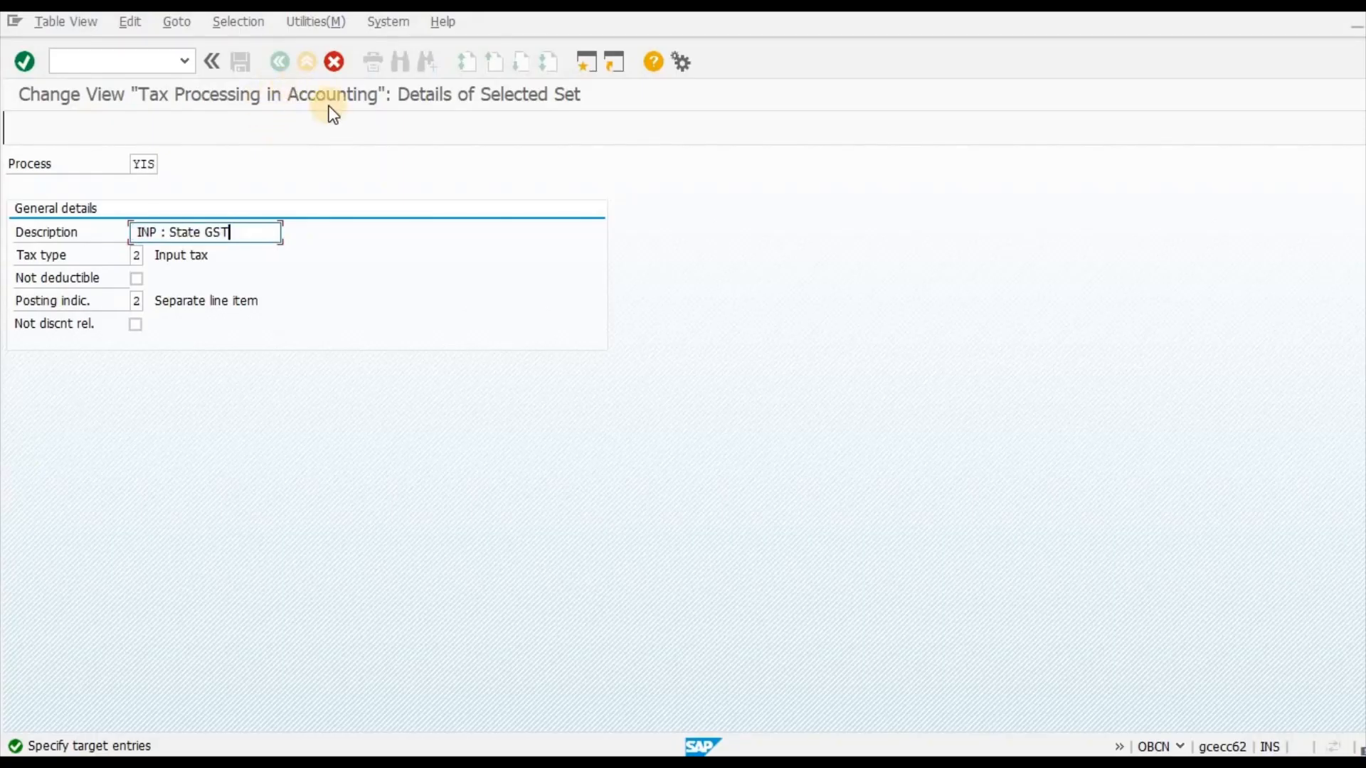
pyautogui.press('Return')
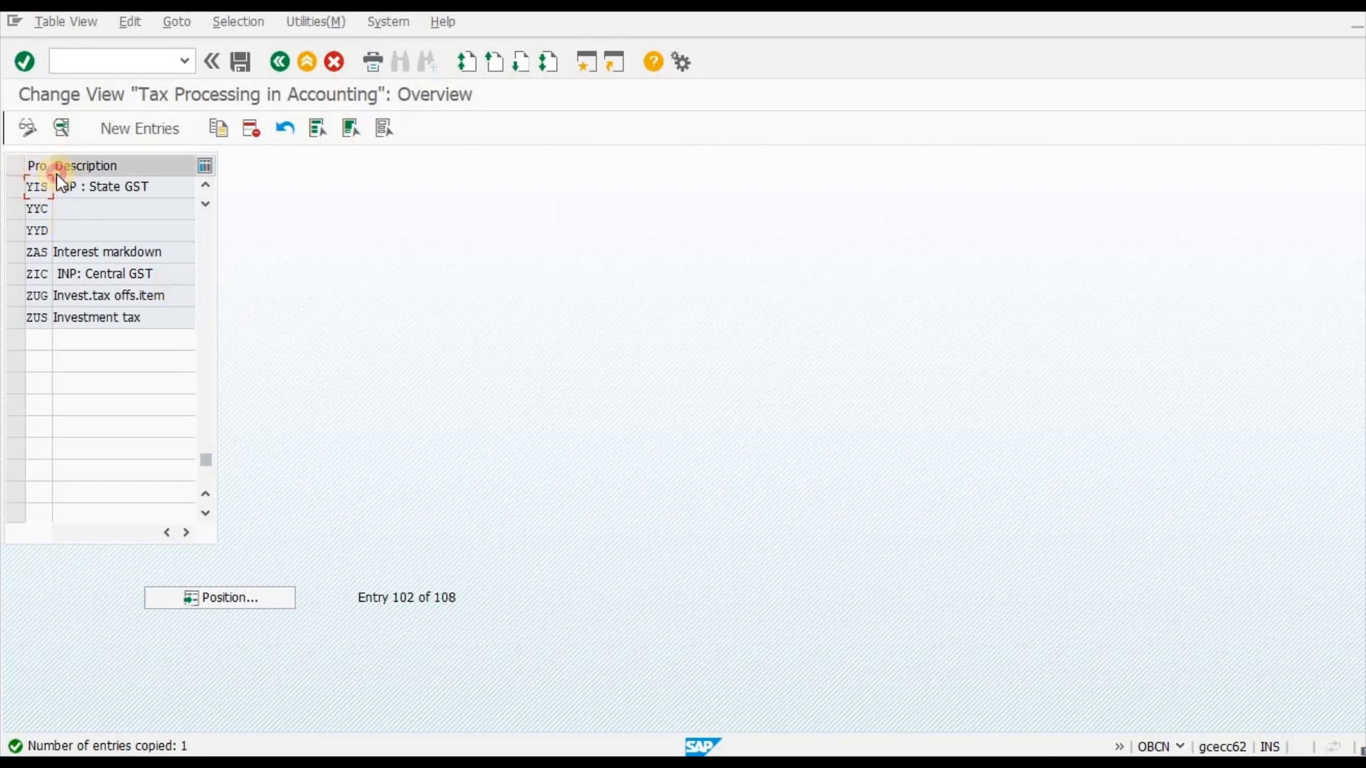
# Copy the accounting key YIS and enter YII from the Excel list as the new process key.
pyautogui.click(216, 127)
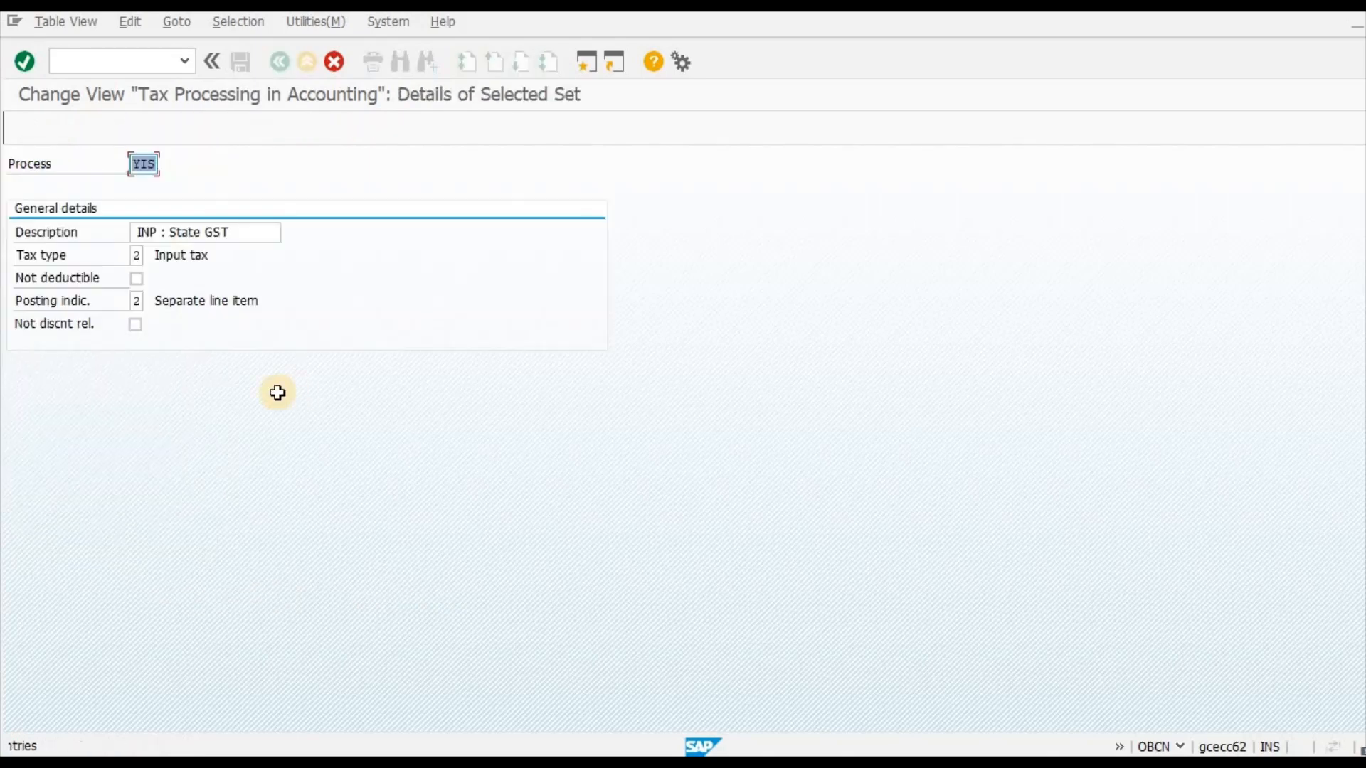
pyautogui.hotkey('alt', 'Tab')
pyautogui.press('Down')
pyautogui.press('Left')
pyautogui.hotkey('ctrl', 'c')
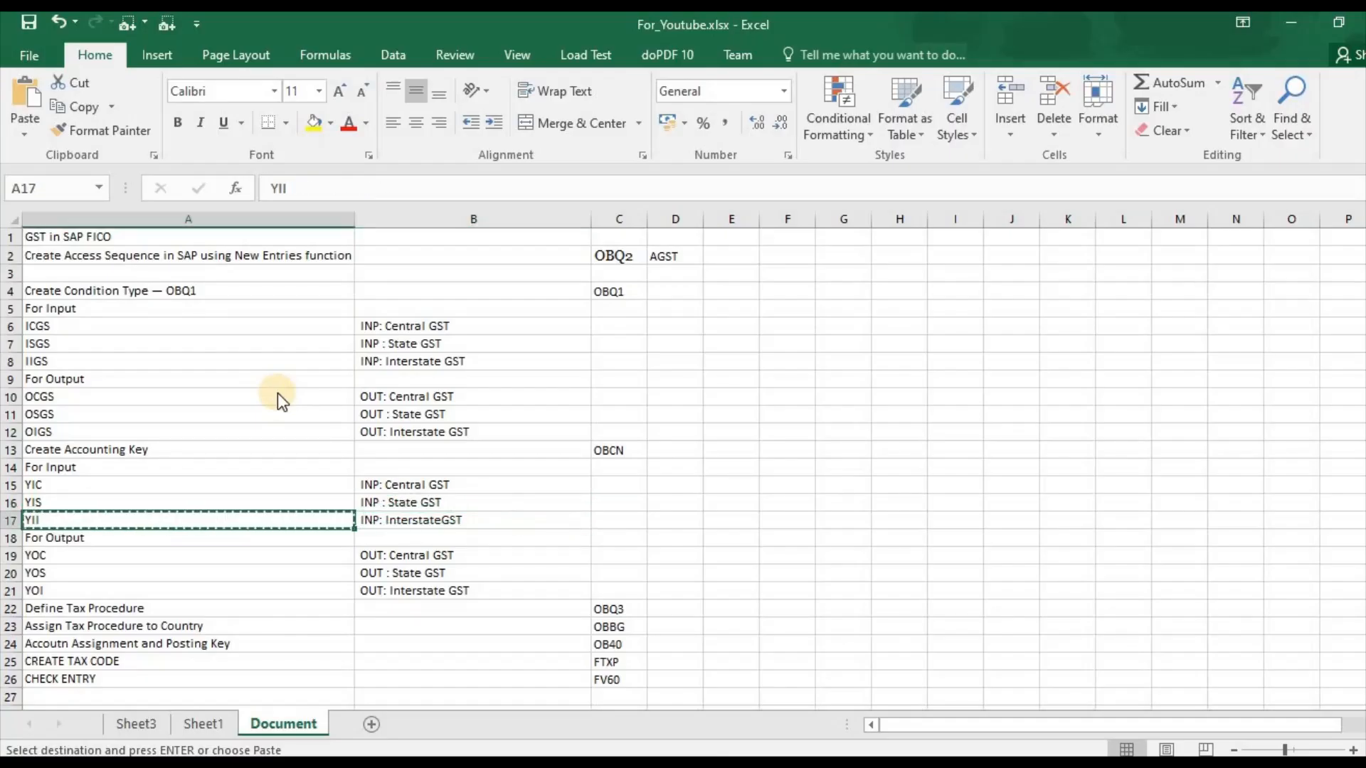
pyautogui.hotkey('alt', 'Tab')
pyautogui.hotkey('ctrl', 'v')
pyautogui.press('Tab')
# Enter the description INP: InterstateGST from the Excel list for YII and confirm the copy.
pyautogui.hotkey('alt', 'Tab')
pyautogui.press('Right')
pyautogui.hotkey('ctrl', 'c')
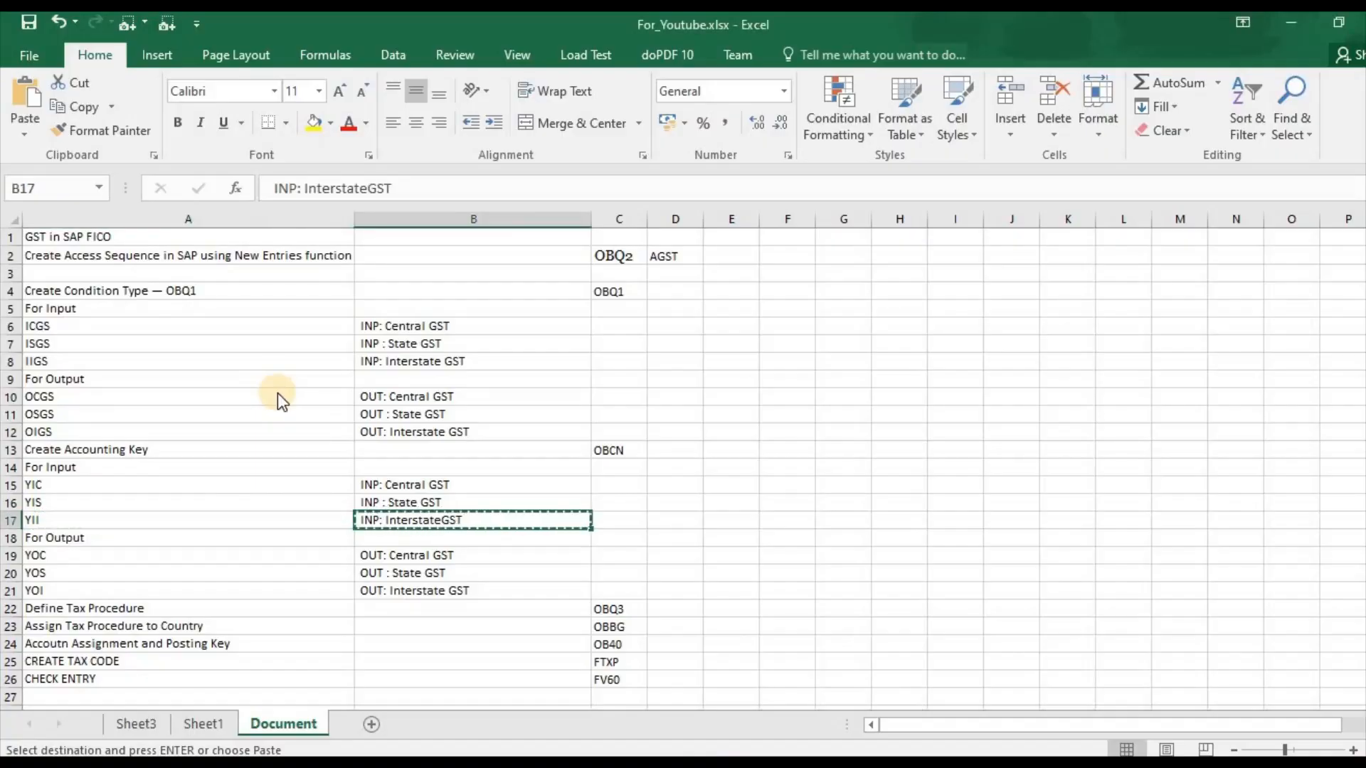
pyautogui.hotkey('alt', 'Tab')
pyautogui.hotkey('ctrl', 'v')
pyautogui.press('Return')
# Copy the accounting key YIC and enter the output key YOC from the Excel list as the new process key.
pyautogui.hotkey('alt', 'Tab')
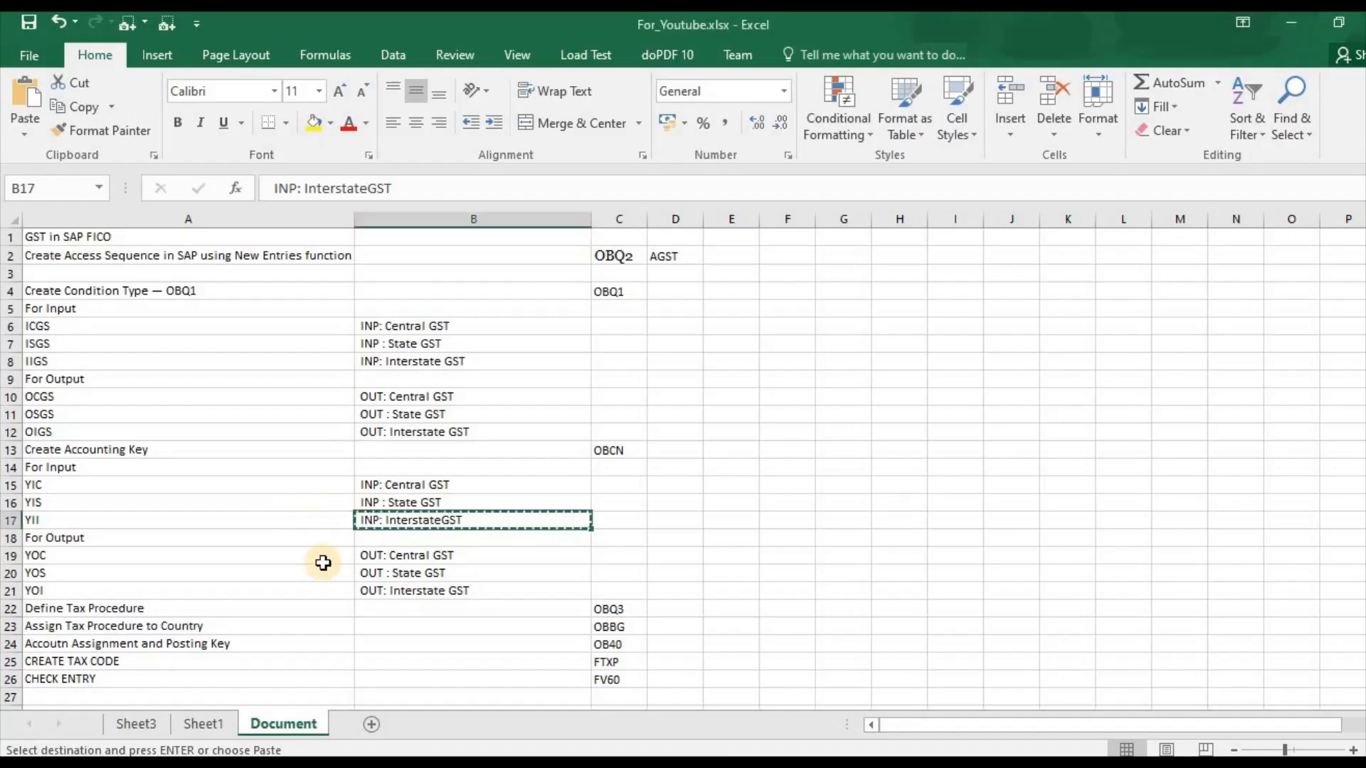
pyautogui.click(159, 557)
pyautogui.hotkey('ctrl', 'c')
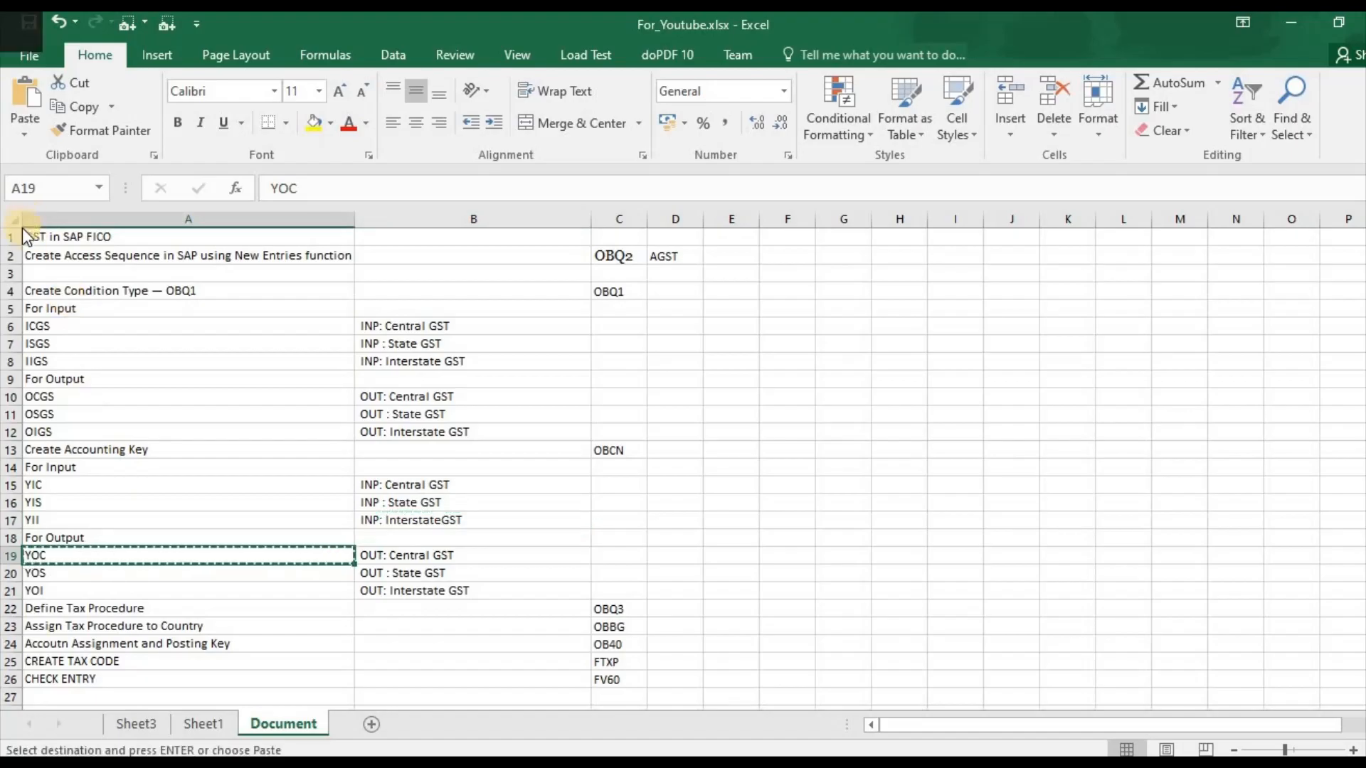
pyautogui.hotkey('alt', 'Tab')
pyautogui.click(15, 230)
pyautogui.click(218, 128)
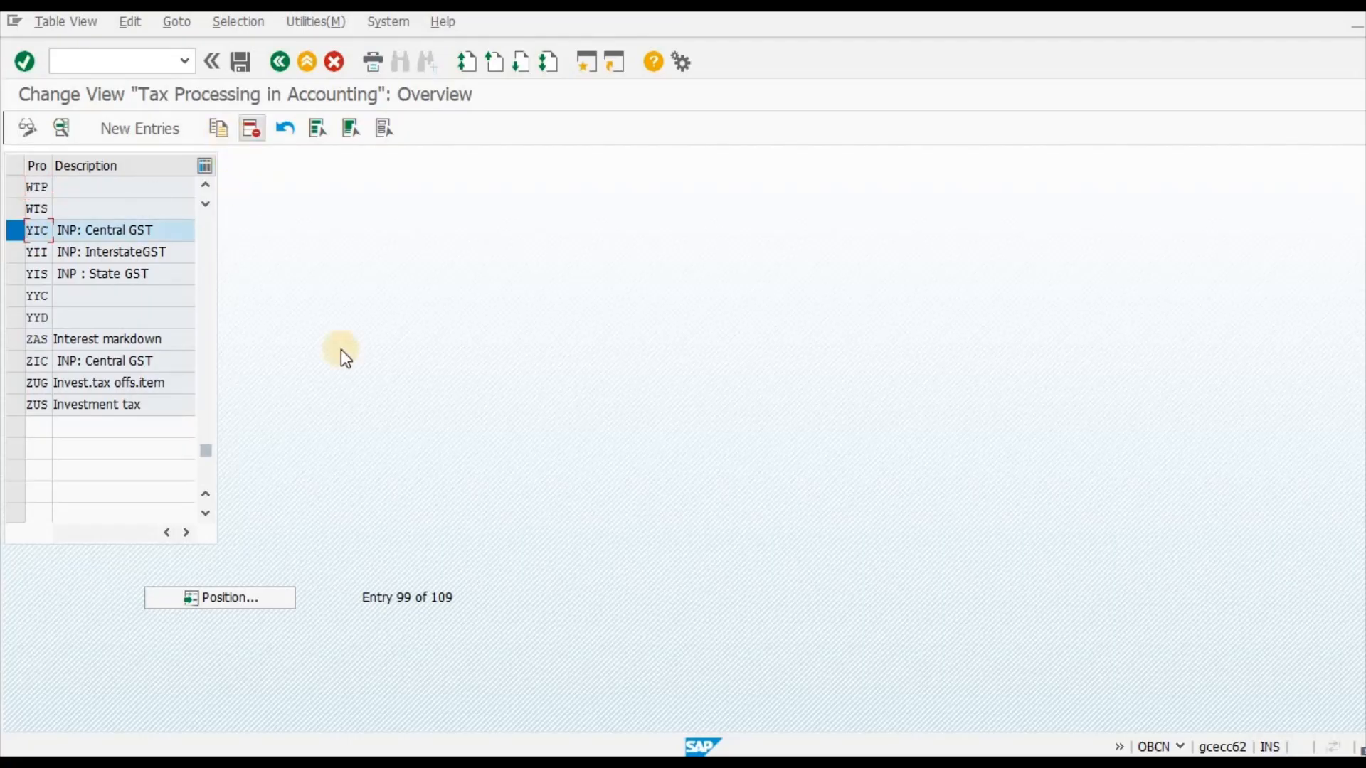
pyautogui.hotkey('ctrl', 'v')
pyautogui.press('Tab')
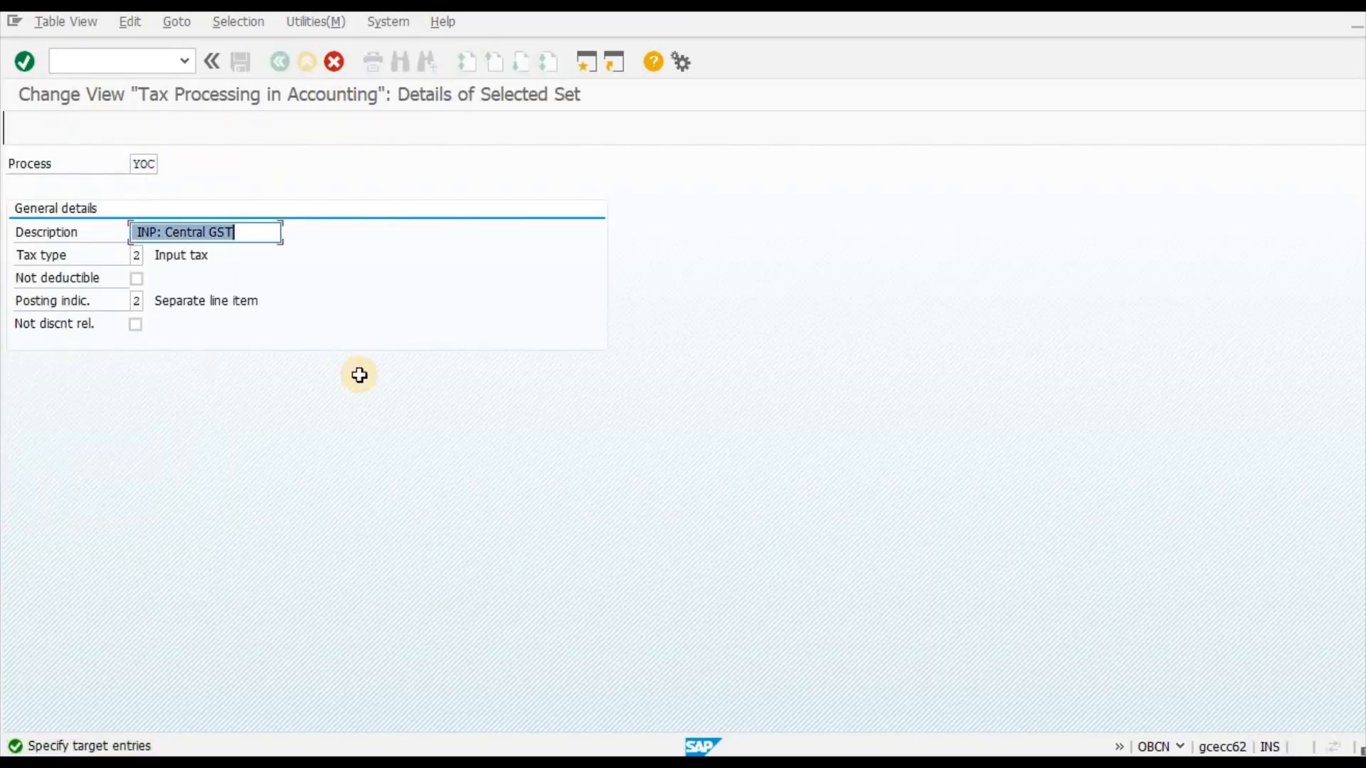
# Enter the description OUT: Central GST from the Excel list for YOC and confirm the copy.
pyautogui.hotkey('alt', 'Tab')
pyautogui.press('Right')
pyautogui.hotkey('ctrl', 'c')
pyautogui.hotkey('alt', 'Tab')
pyautogui.hotkey('ctrl', 'v')
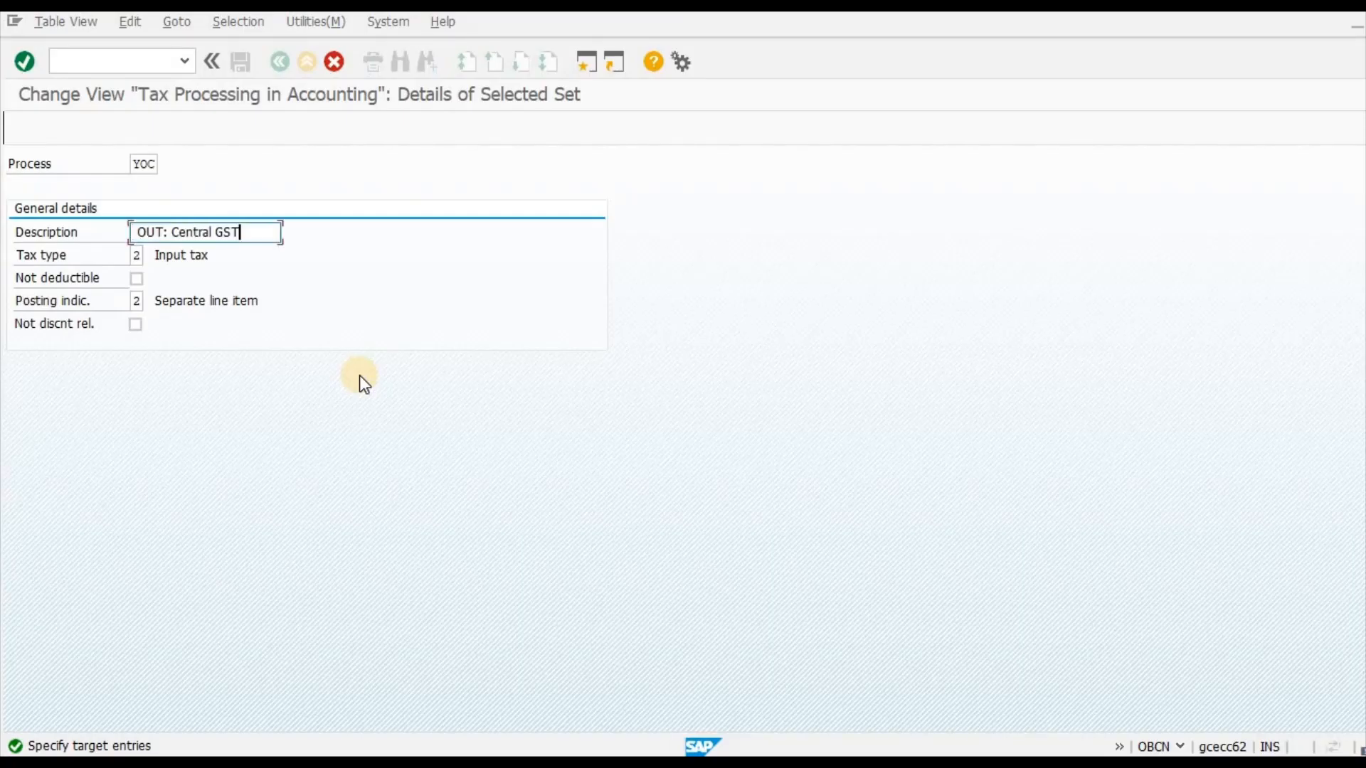
pyautogui.press('Return')
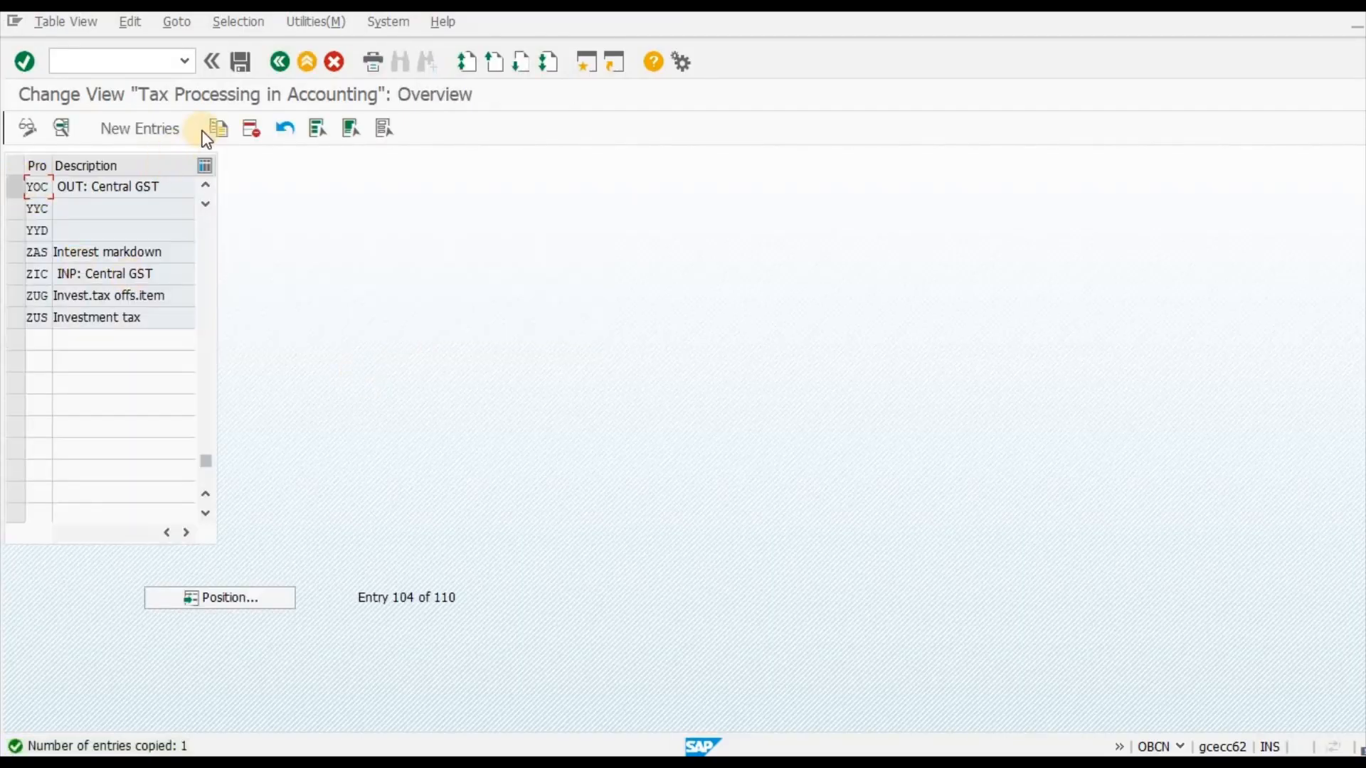
# Copy the accounting key YOC and enter YOS from the Excel list as the new process key.
pyautogui.press('F6')
pyautogui.hotkey('alt', 'Tab')
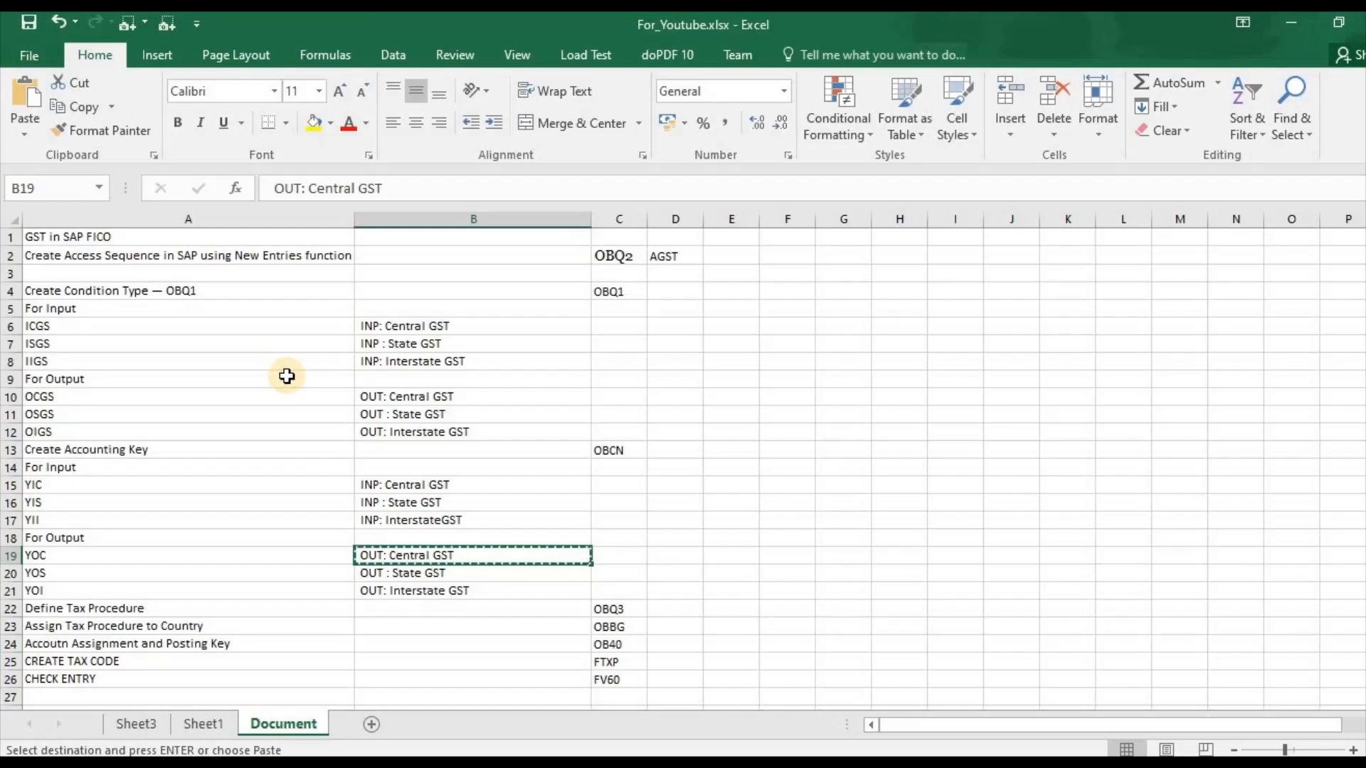
pyautogui.press('Left')
pyautogui.press('Down')
pyautogui.hotkey('ctrl', 'c')
pyautogui.hotkey('alt', 'Tab')
pyautogui.hotkey('ctrl', 'v')
pyautogui.press('Tab')
# Enter the description OUT : State GST from the Excel list for YOS, confirm the copy and return to the list.
pyautogui.hotkey('alt', 'Tab')
pyautogui.press('Right')
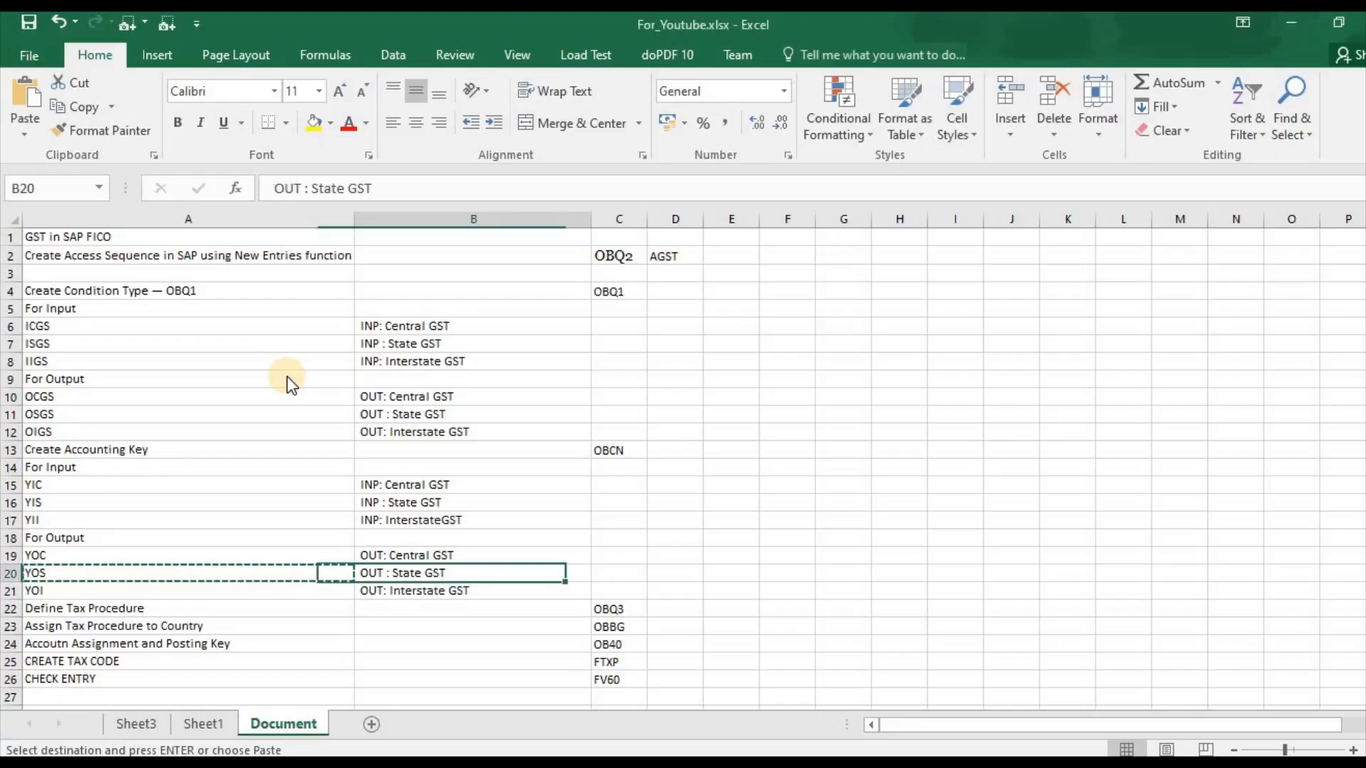
pyautogui.hotkey('ctrl', 'c')
pyautogui.hotkey('alt', 'Tab')
pyautogui.hotkey('ctrl', 'v')
pyautogui.press('Return')
pyautogui.hotkey('alt', 'Tab')
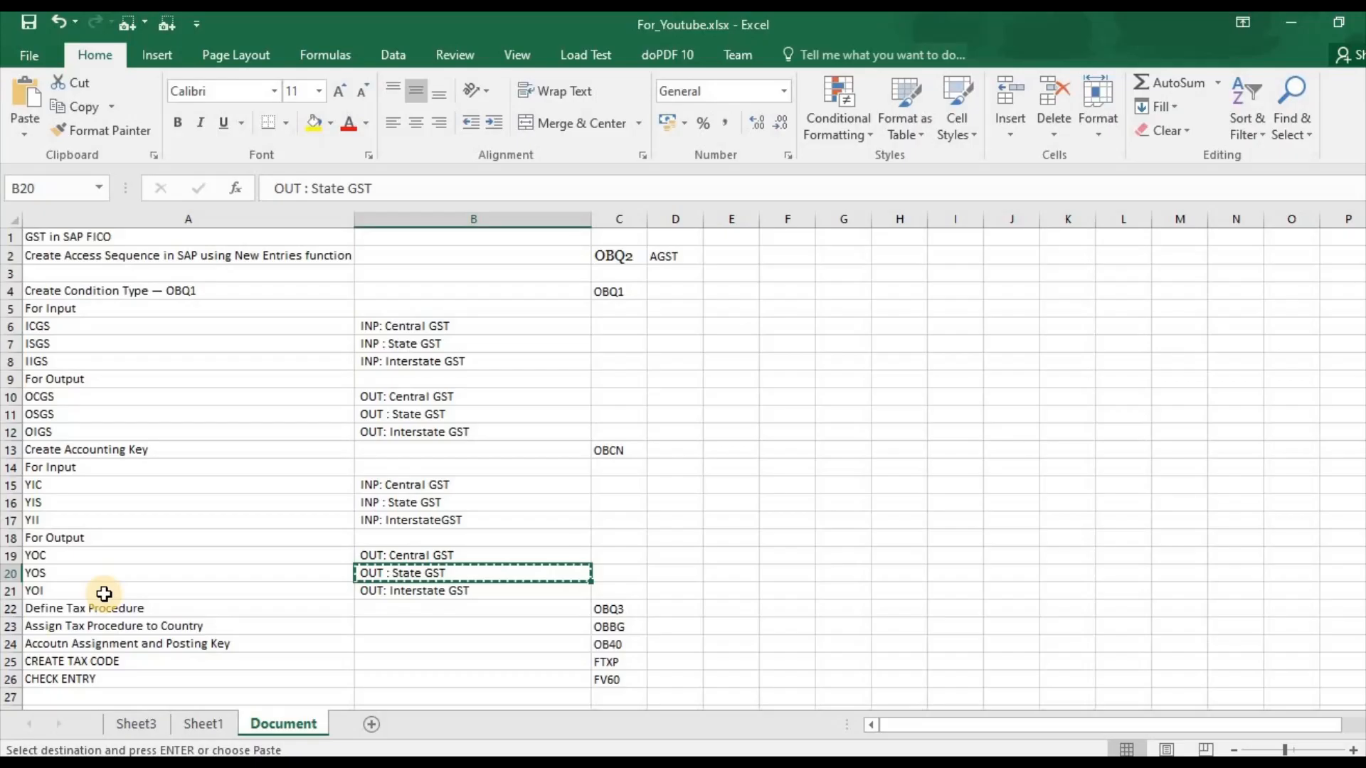
# Copy the accounting key YOS and enter YOI from the Excel list as the new process key.
pyautogui.click(110, 598)
pyautogui.hotkey('alt', 'Tab')
pyautogui.click(16, 185)
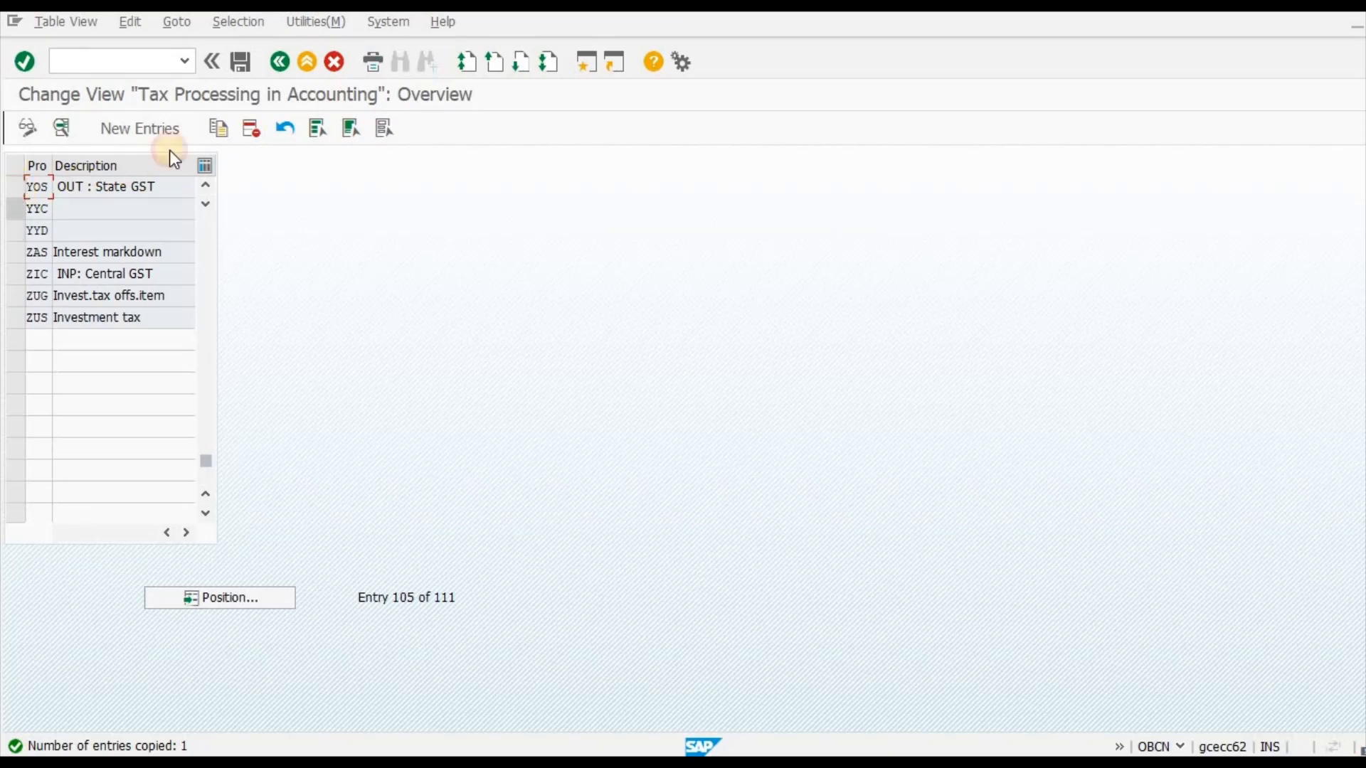
pyautogui.click(218, 128)
pyautogui.hotkey('ctrl', 'v')
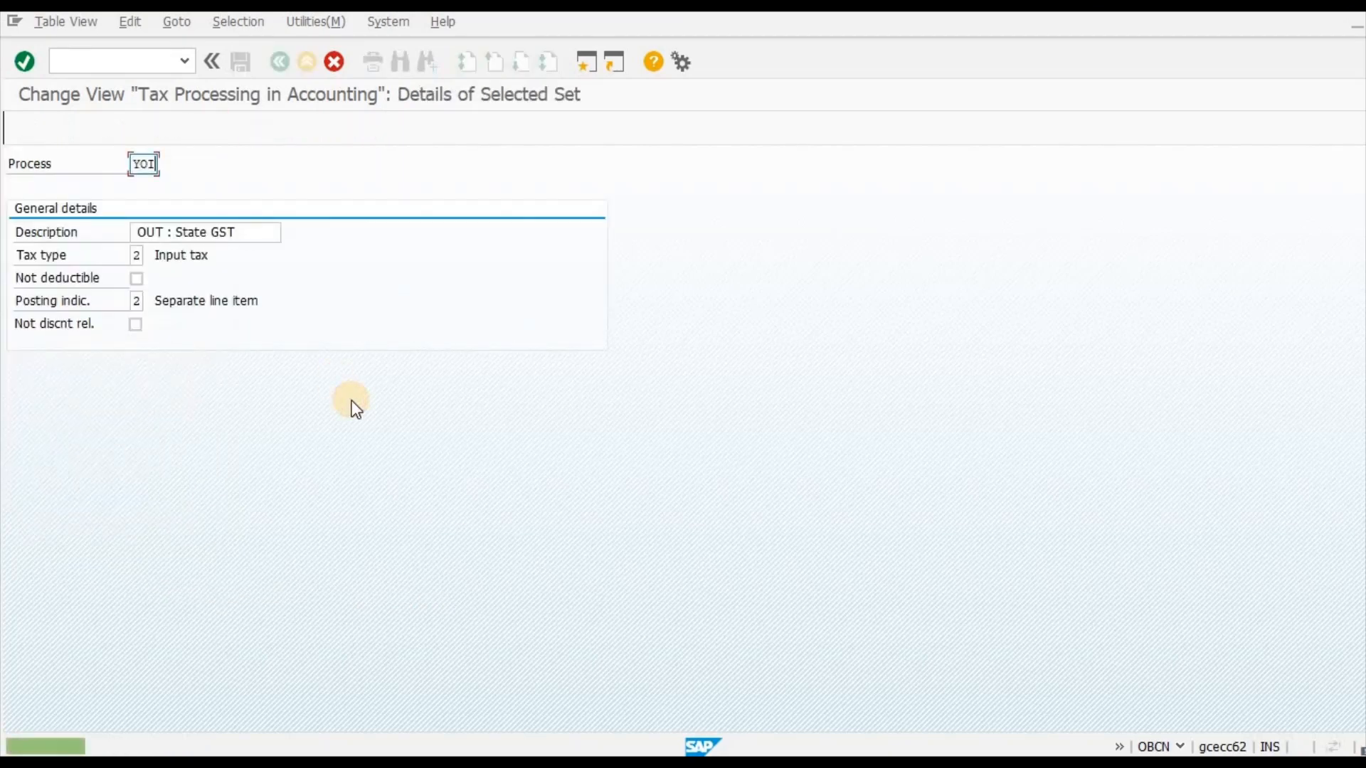
# Enter the description OUT: Interstate GST from the Excel list for YOI and save the new accounting keys.
pyautogui.press('Tab')
pyautogui.hotkey('alt', 'Tab')
pyautogui.press('Right')
pyautogui.hotkey('ctrl', 'c')
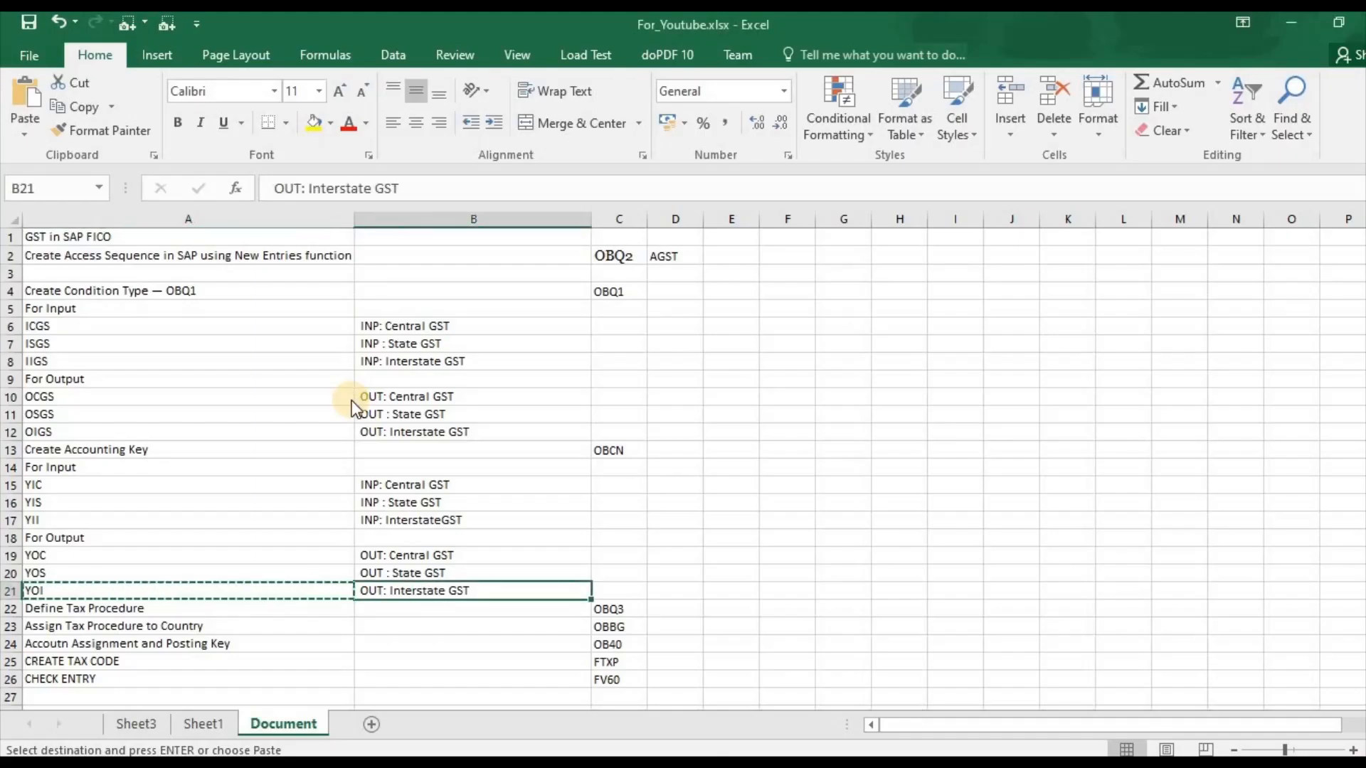
pyautogui.hotkey('alt', 'Tab')
pyautogui.hotkey('ctrl', 'v')
pyautogui.click(277, 63)
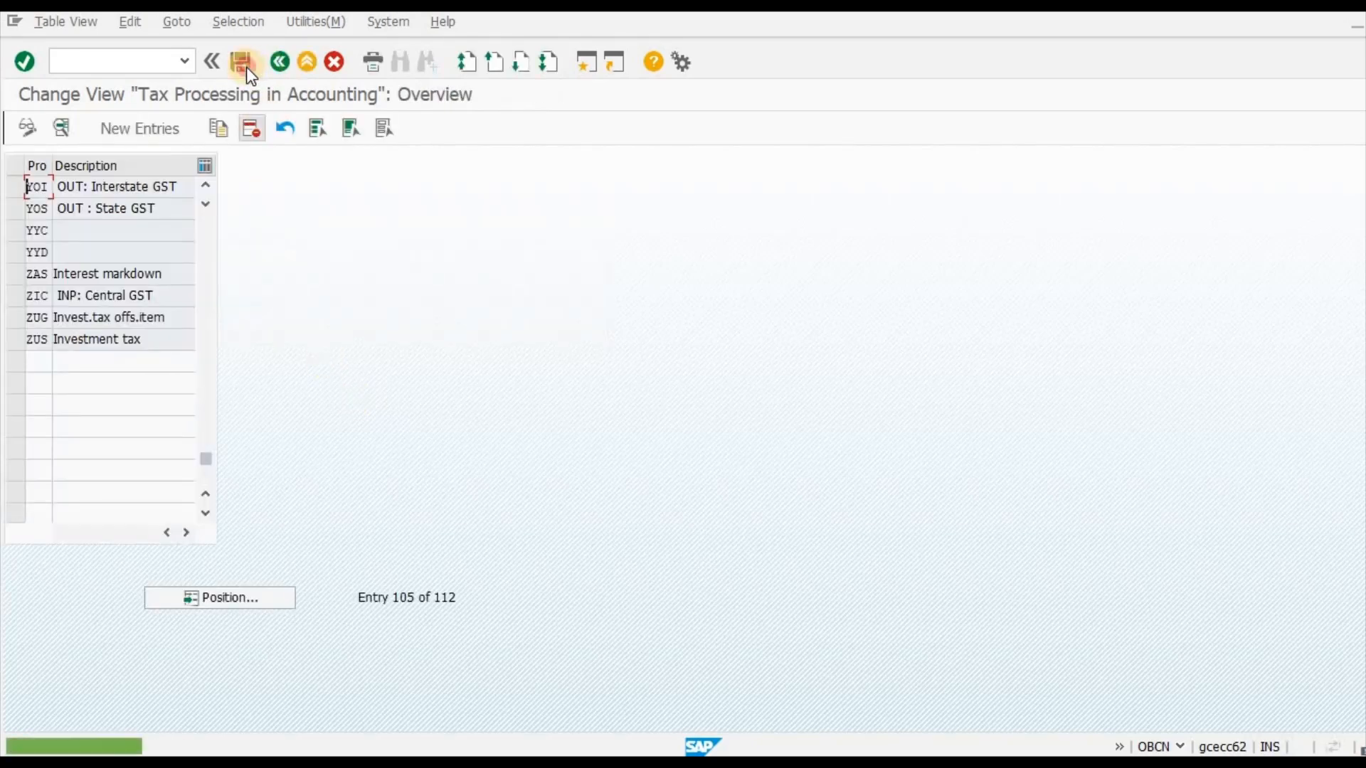
pyautogui.click(246, 66)
pyautogui.click(290, 61)
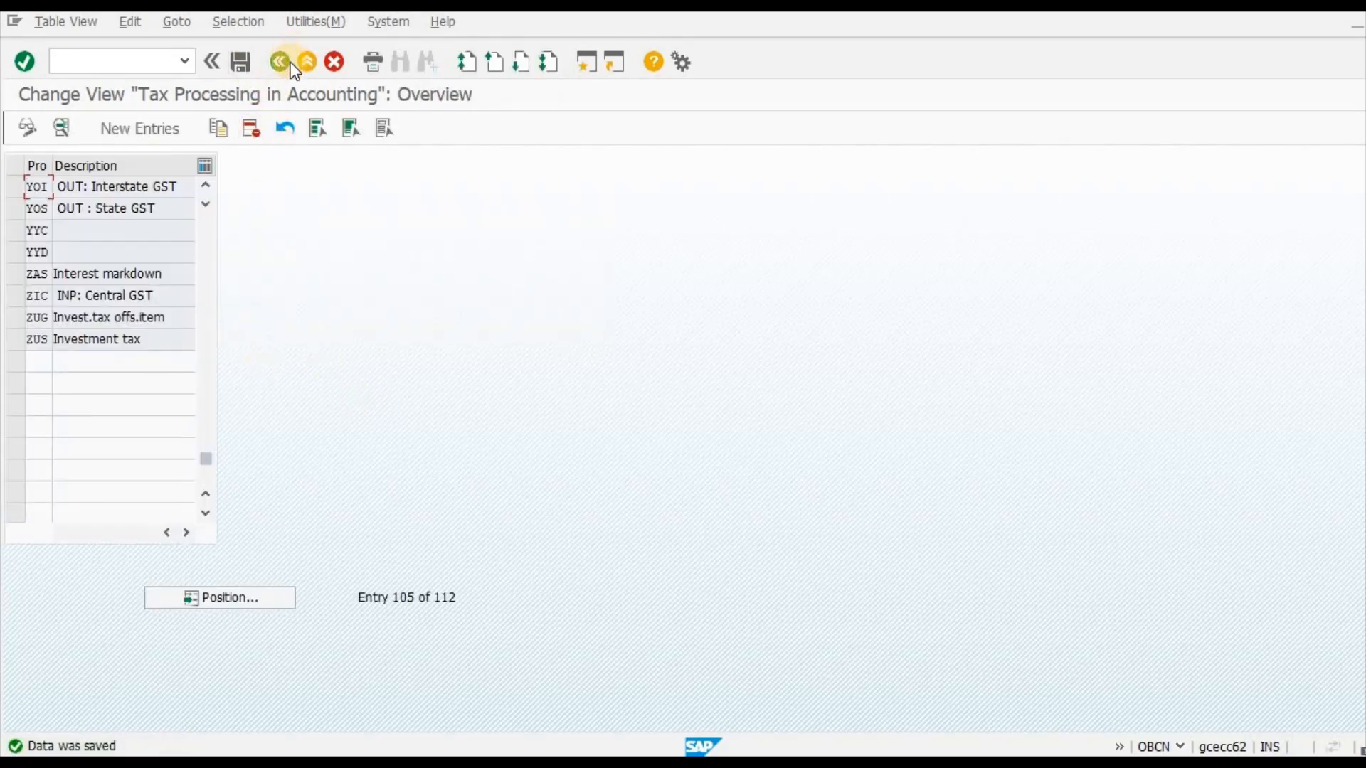
# Copy the transaction code OBQ3 for Define Tax Procedure from the Excel list and open that transaction in SAP.
pyautogui.hotkey('alt', 'Tab')
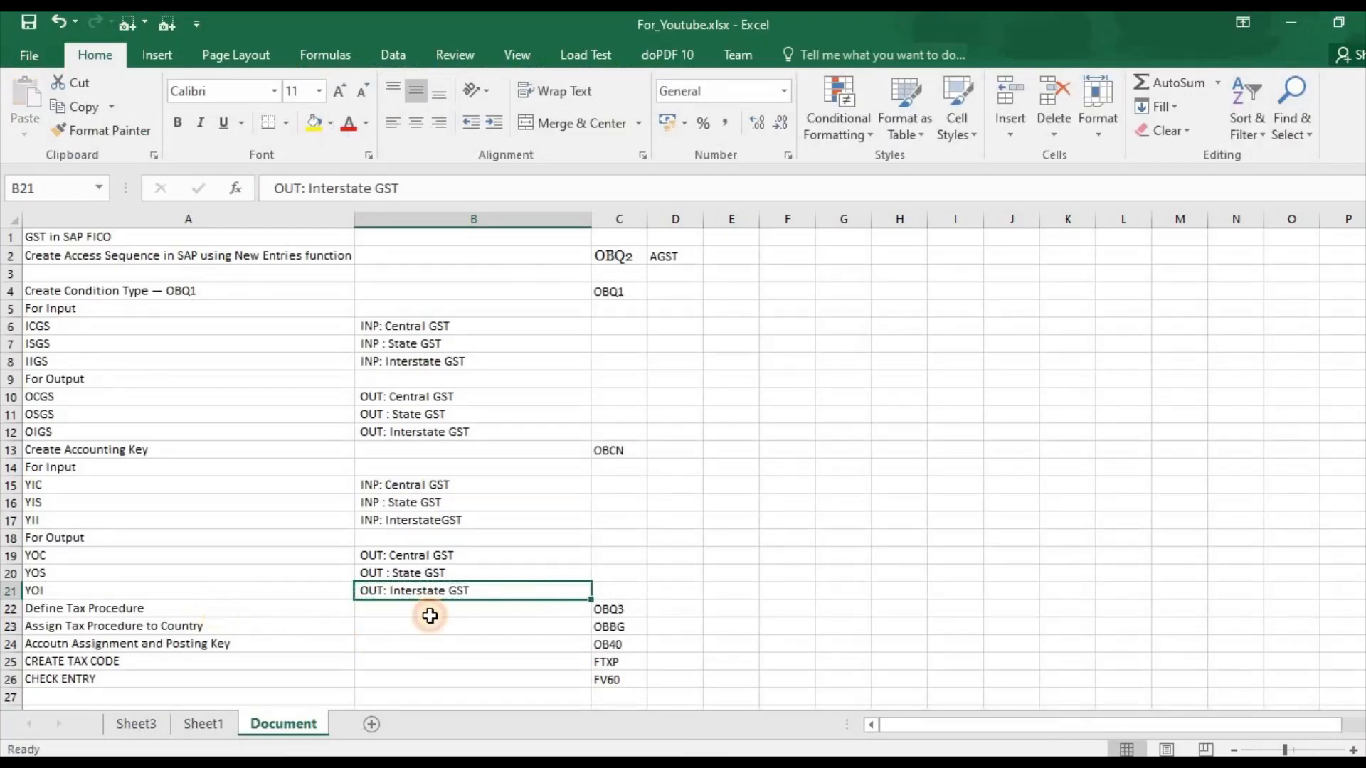
pyautogui.press('Down')
pyautogui.press('Left')
pyautogui.press('Right')
pyautogui.press('Right')
pyautogui.hotkey('ctrl', 'c')
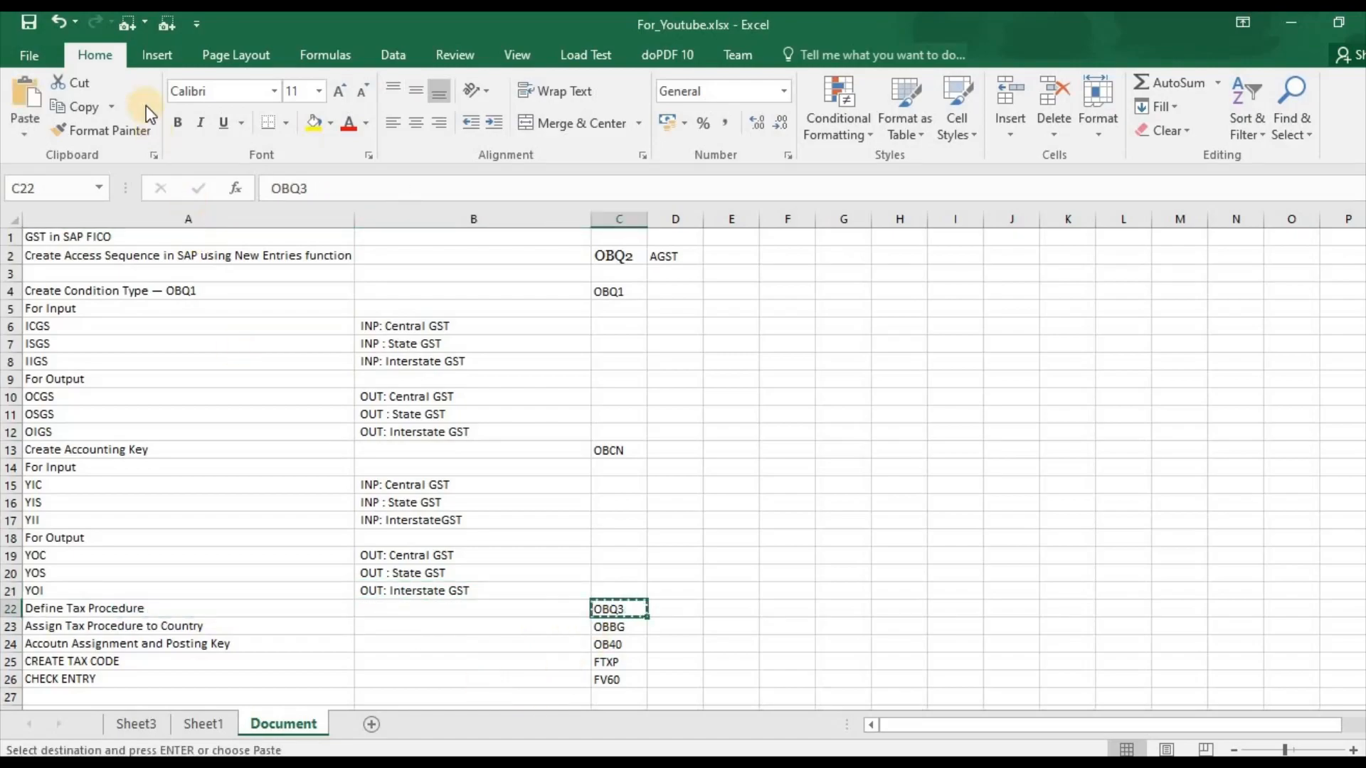
pyautogui.hotkey('alt', 'Tab')
pyautogui.press('Return')
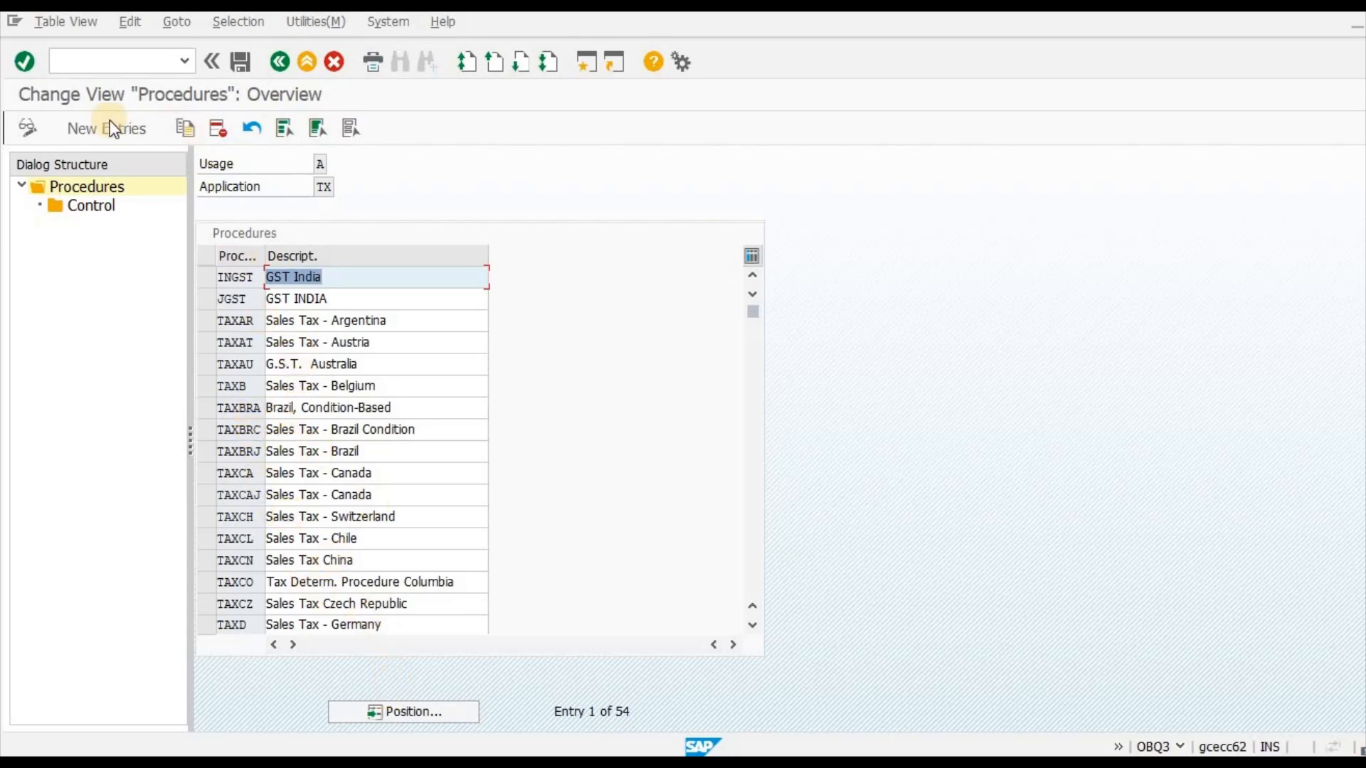
# Start a new entry in the tax procedures overview and enter AGST as the procedure key.
pyautogui.click(374, 278)
pyautogui.press('F5')
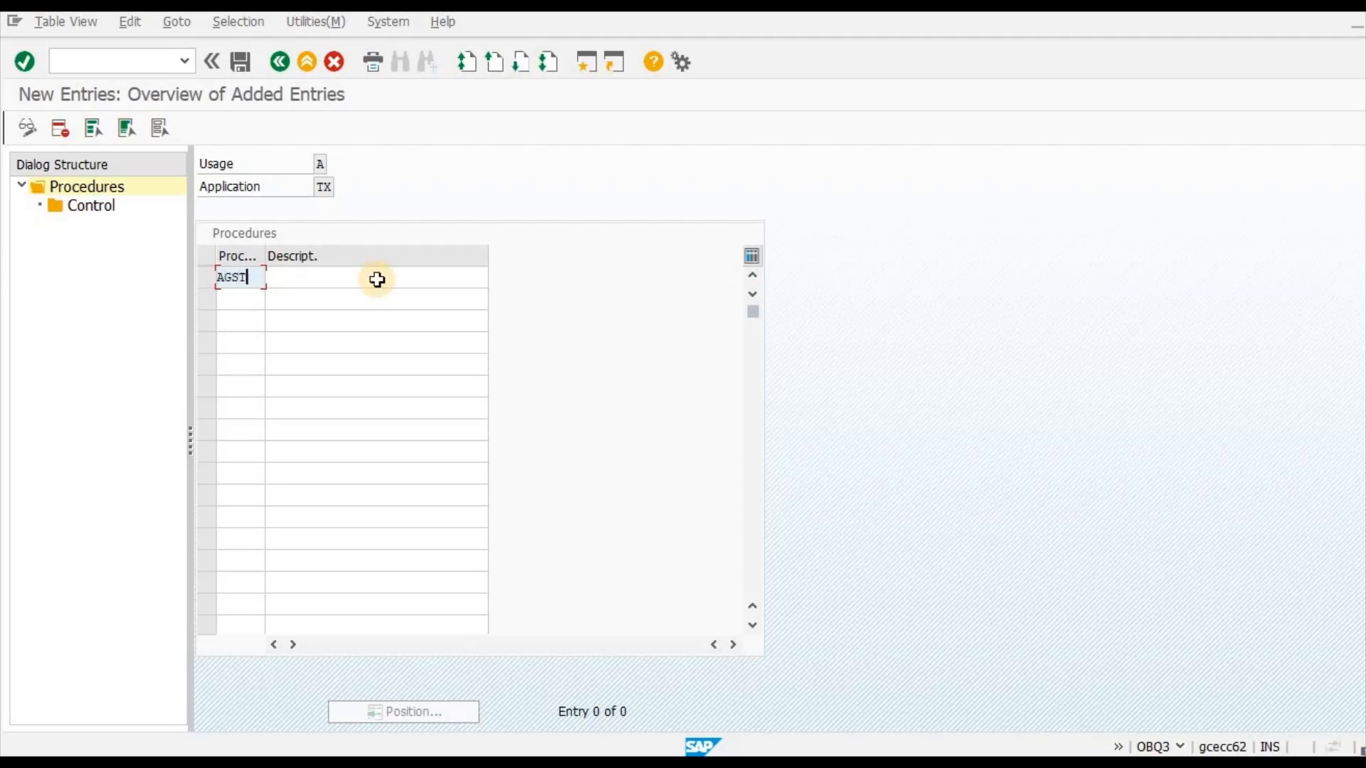
# Examine the accounting key and condition type entries in the Excel task list, and return to the new procedure entry.
pyautogui.hotkey('alt', 'Tab')
pyautogui.press('Up')
pyautogui.press('Up')
pyautogui.press('Up')
pyautogui.press('Up')
pyautogui.press('Up')
pyautogui.press('Up')
pyautogui.press('Up')
pyautogui.press('Up')
pyautogui.press('Up')
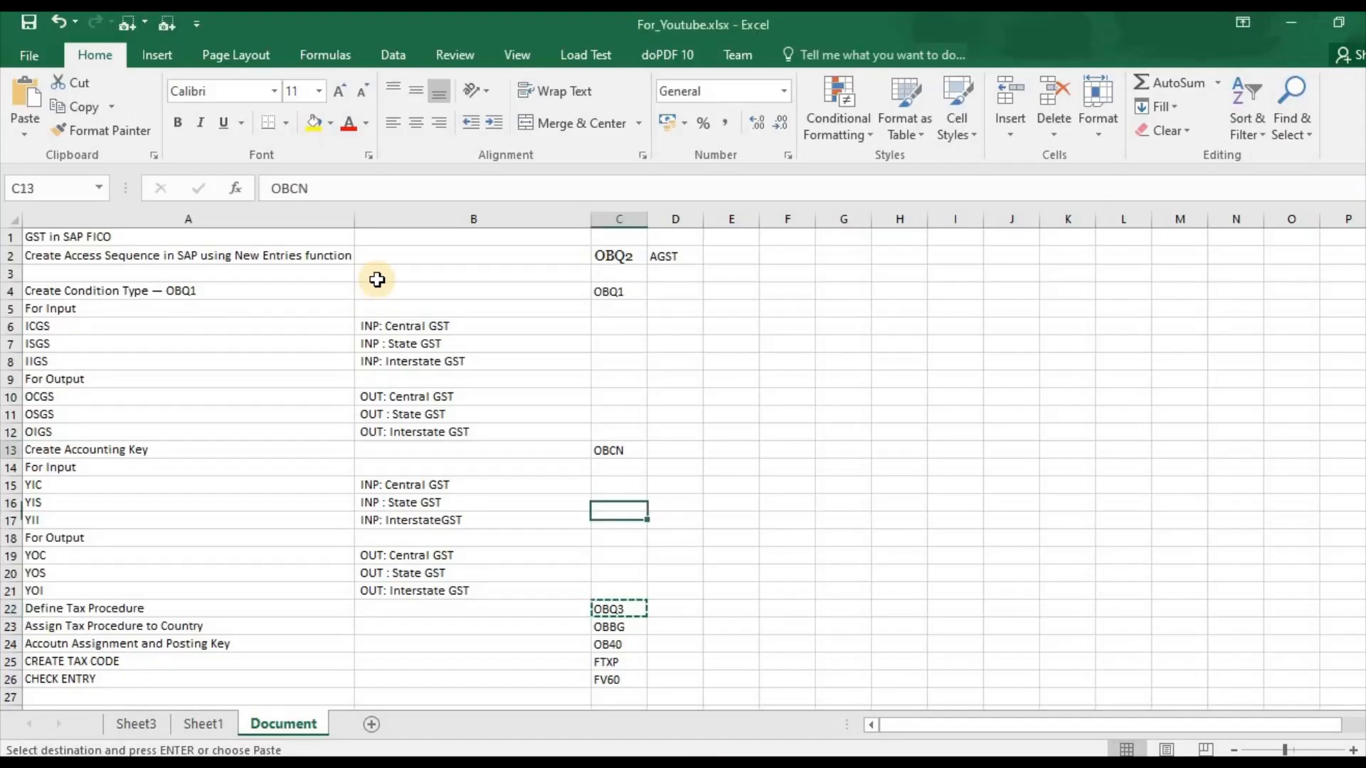
pyautogui.press('Left')
pyautogui.press('Left')
pyautogui.press('Up')
pyautogui.hotkey('alt', 'Tab')
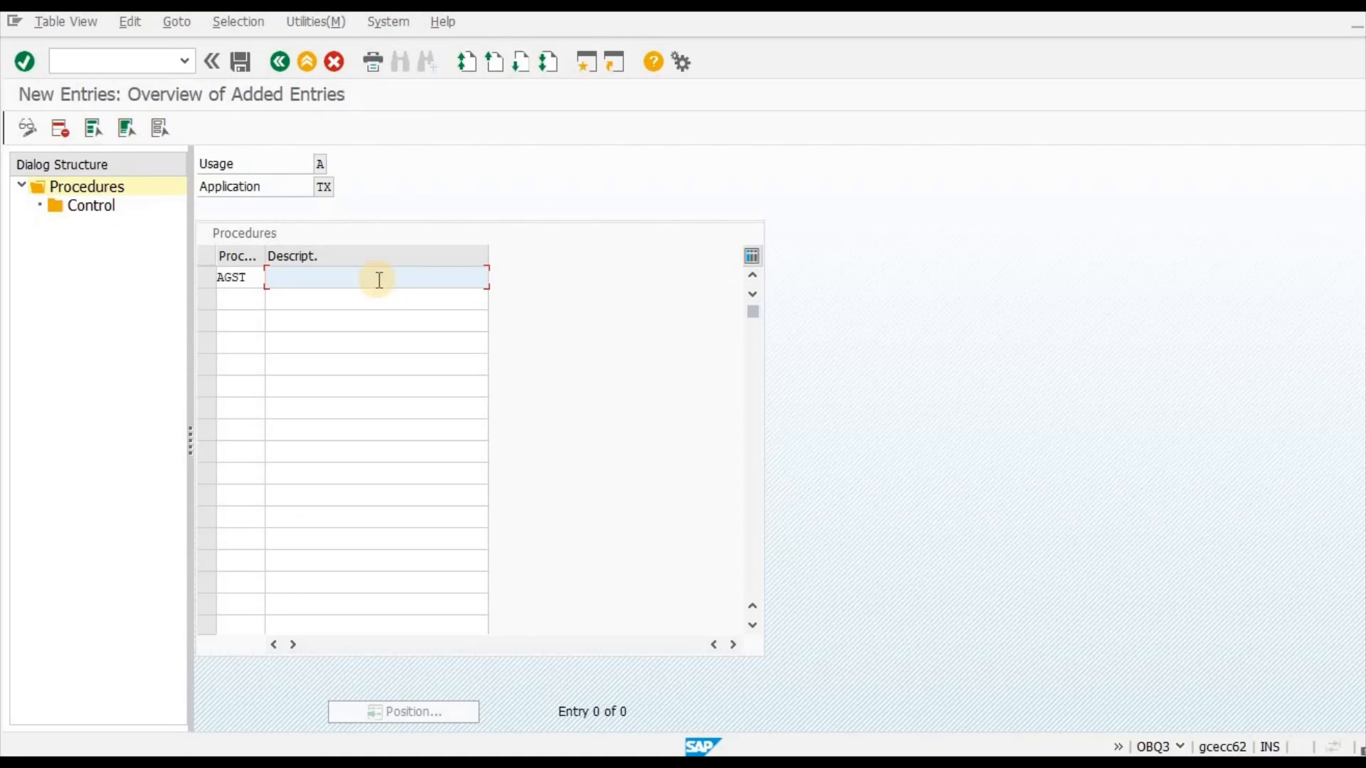
# Set the description of procedure AGST to GST_INDIA and save the entry.
pyautogui.write('GST_INDIA')
pyautogui.press('Return')
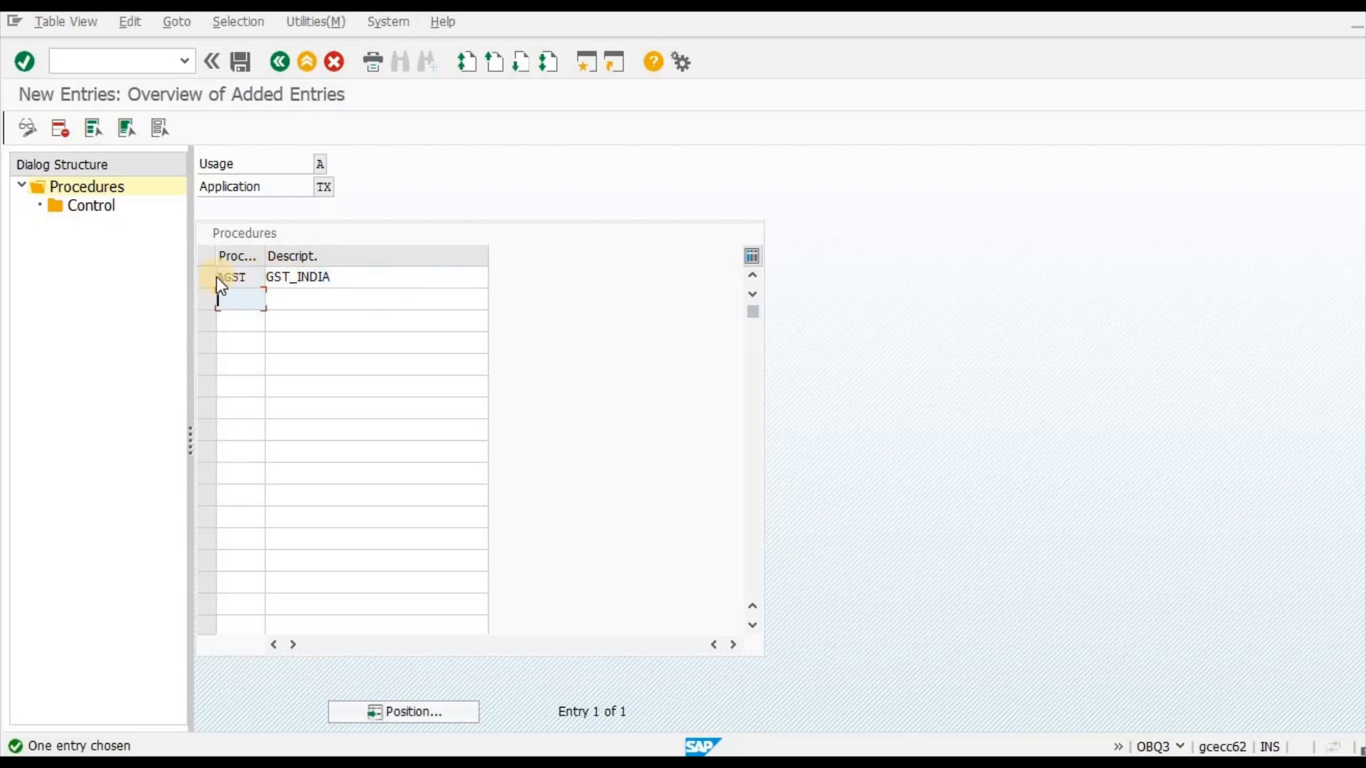
pyautogui.click(208, 277)
pyautogui.click(240, 61)
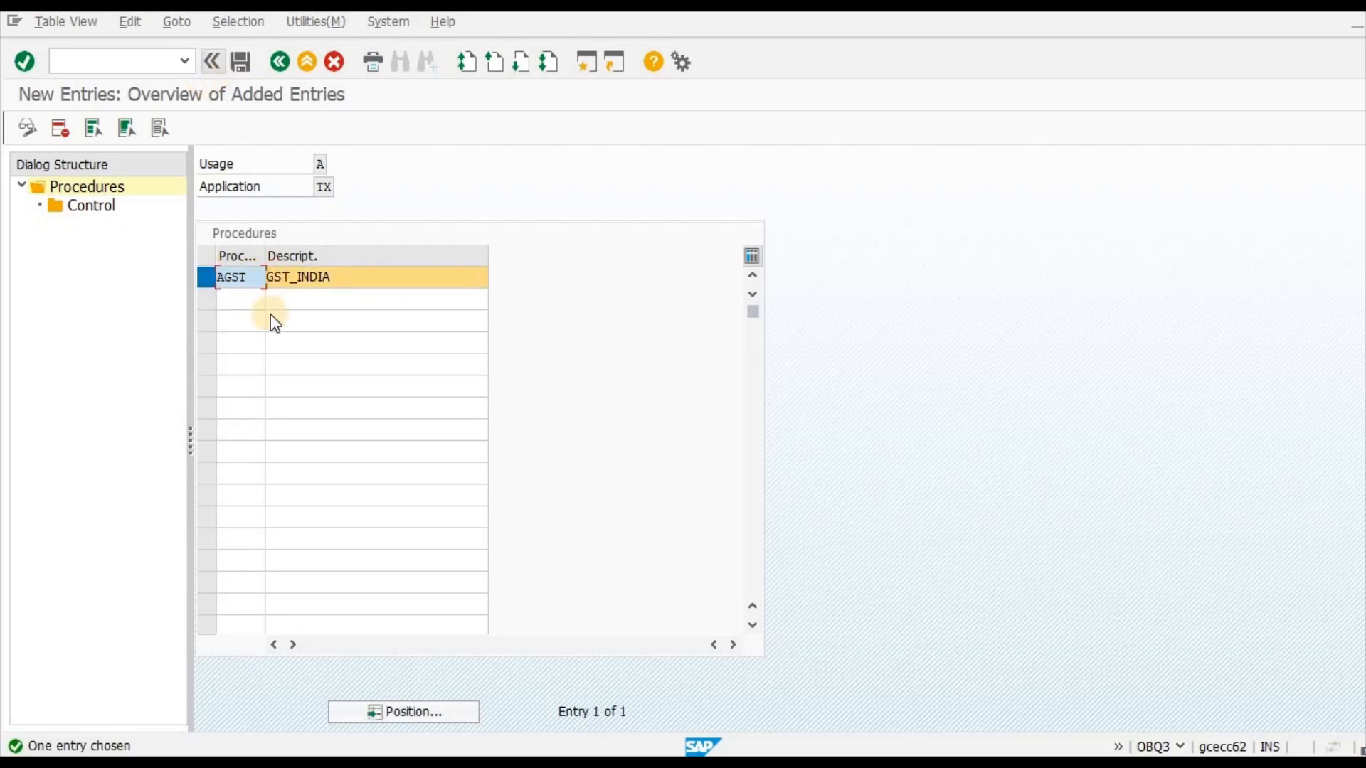
# Open the Control overview of procedure AGST and start adding new entries.
pyautogui.click(201, 288)
pyautogui.press('Return')
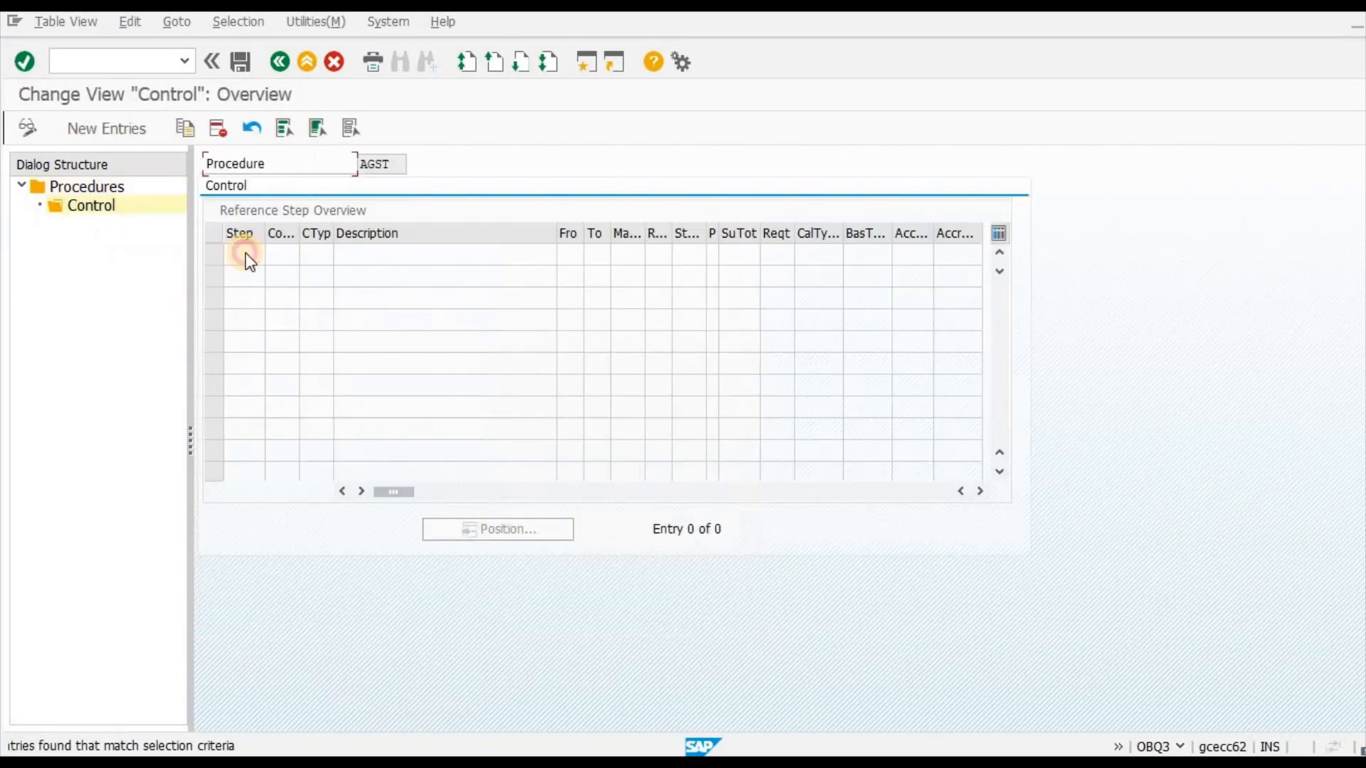
pyautogui.click(135, 128)
pyautogui.click(246, 255)
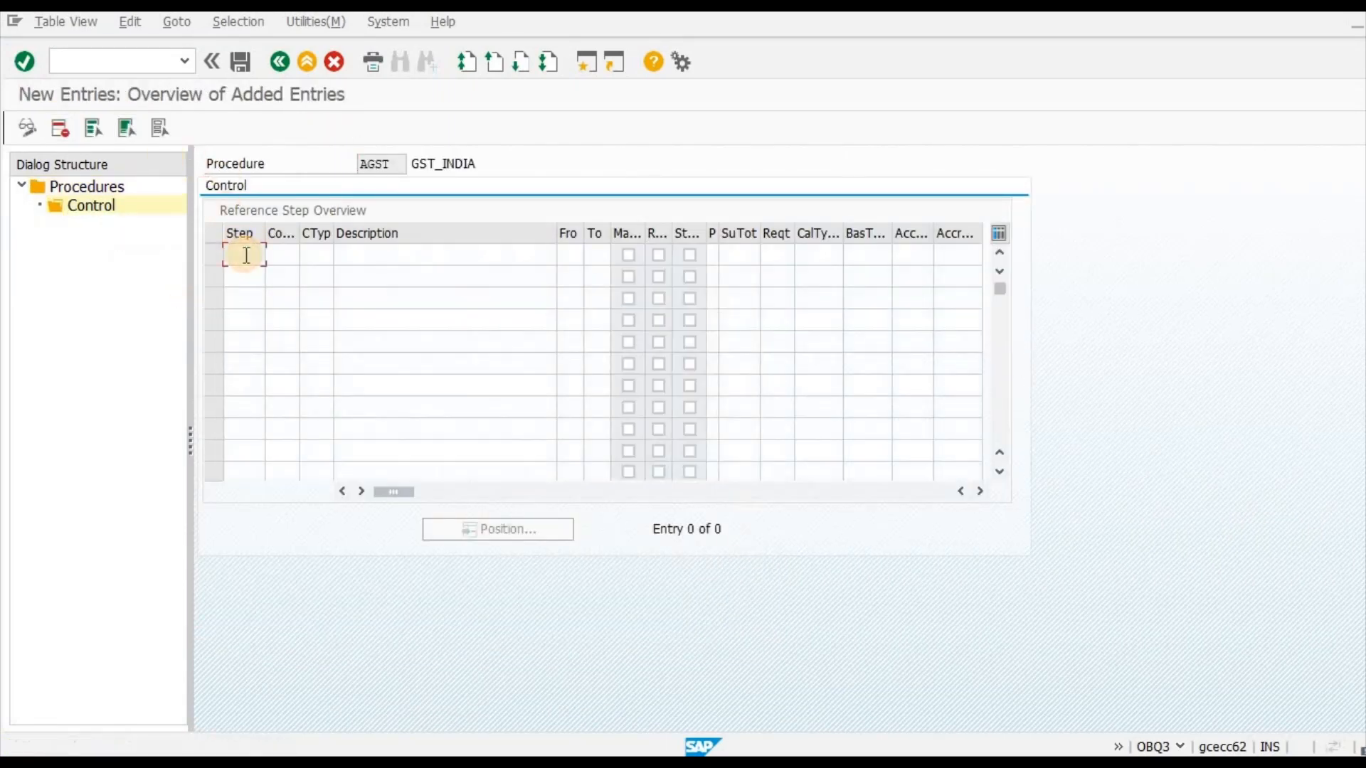
# Enter step 10 with counter 0 and condition type BASB as the first control row.
pyautogui.write('10')
pyautogui.press('Tab')
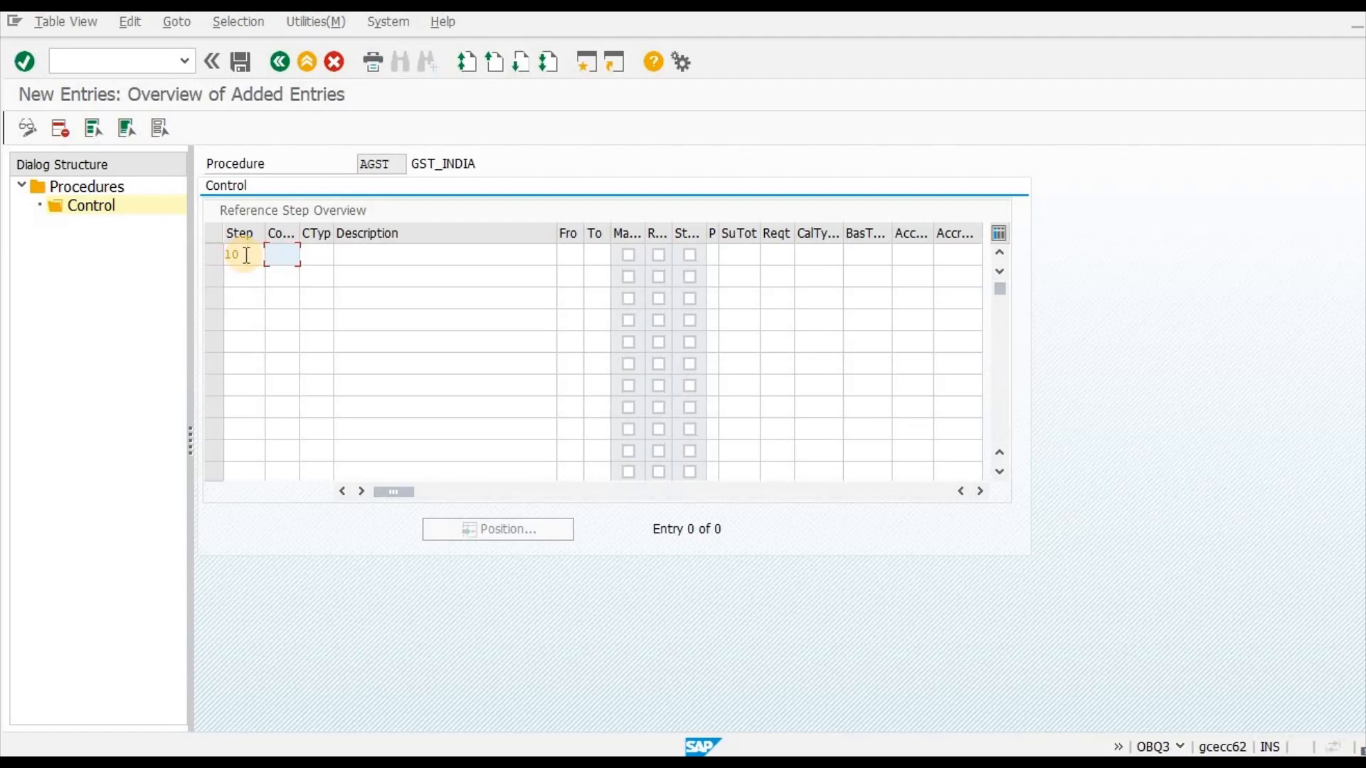
pyautogui.write('0')
pyautogui.press('Tab')
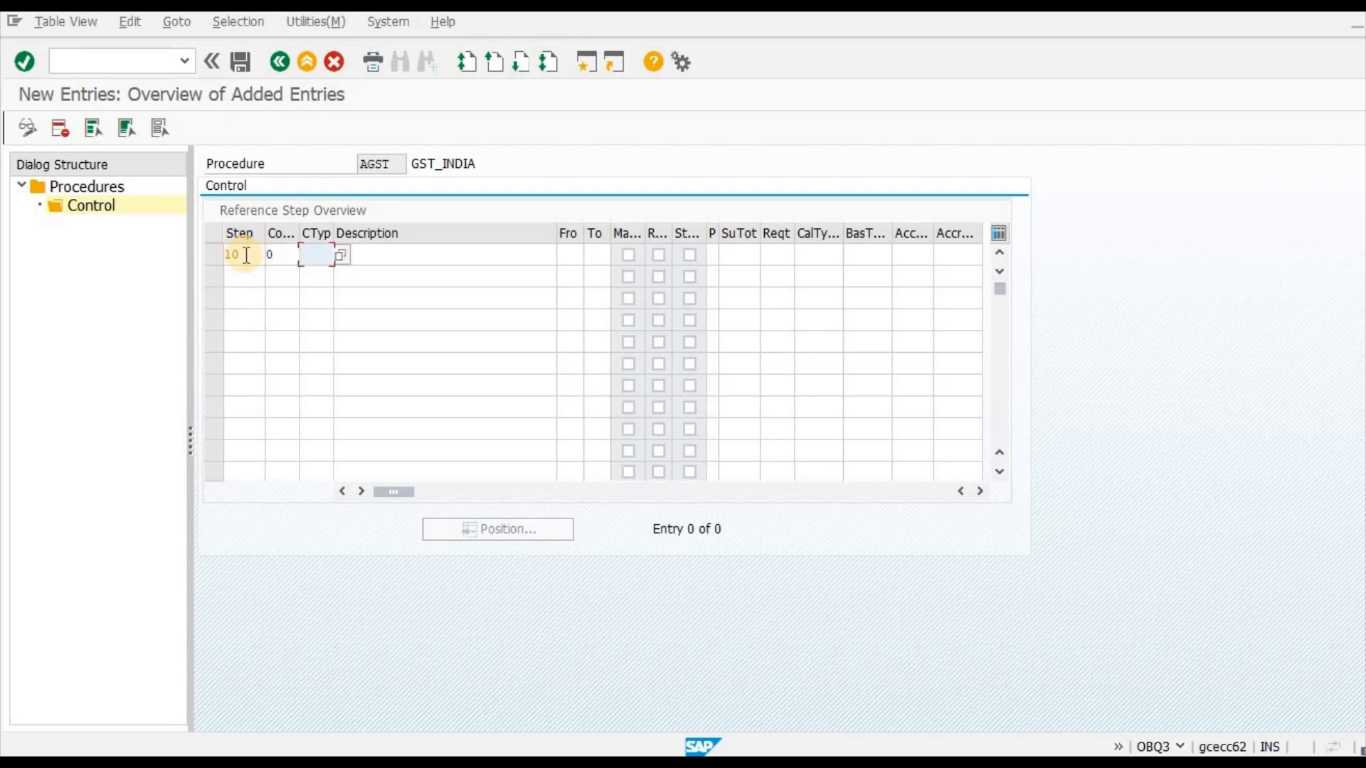
pyautogui.press('Down')
pyautogui.press('Down')
pyautogui.press('Tab')
pyautogui.hotkey('shift', 'Tab')
pyautogui.press('Return')
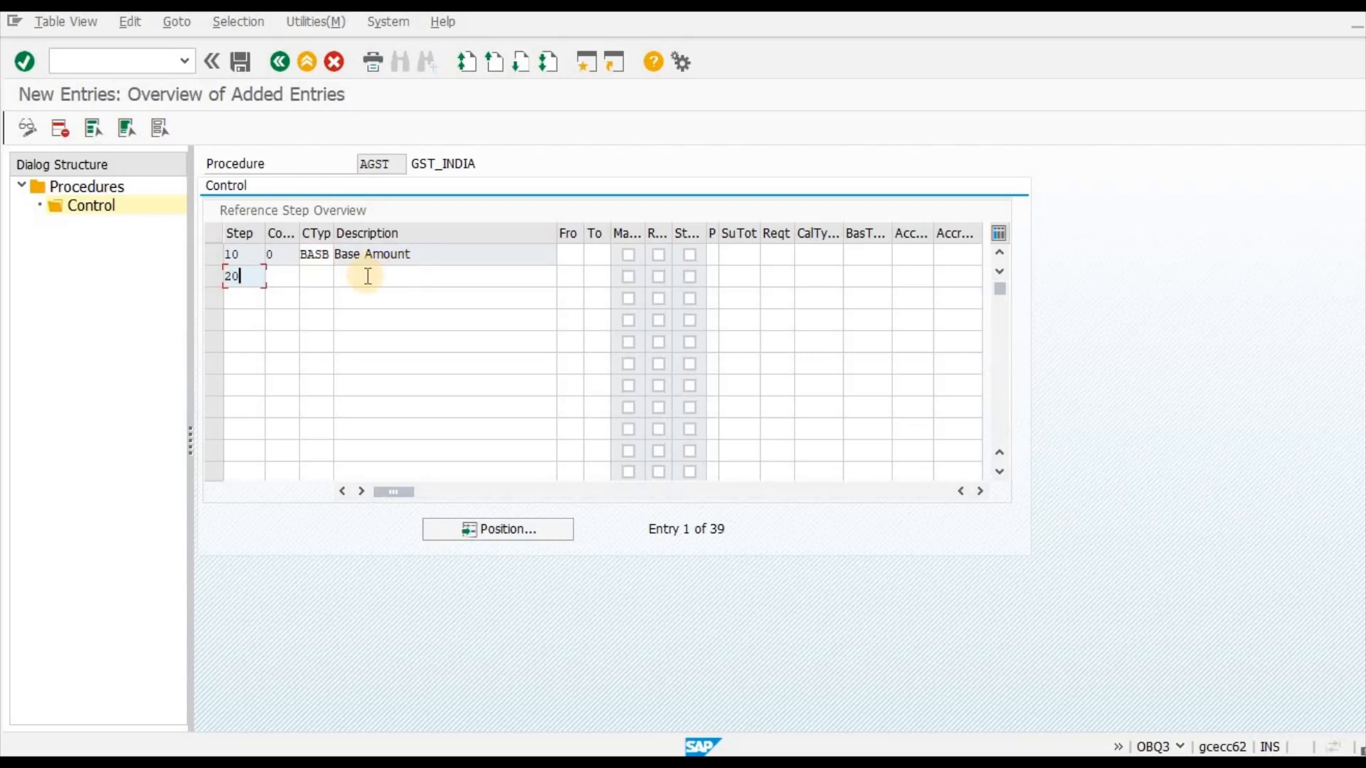
# Begin the second control row with step 20 and counter 0.
pyautogui.press('Tab')
pyautogui.write('0')
pyautogui.press('Tab')
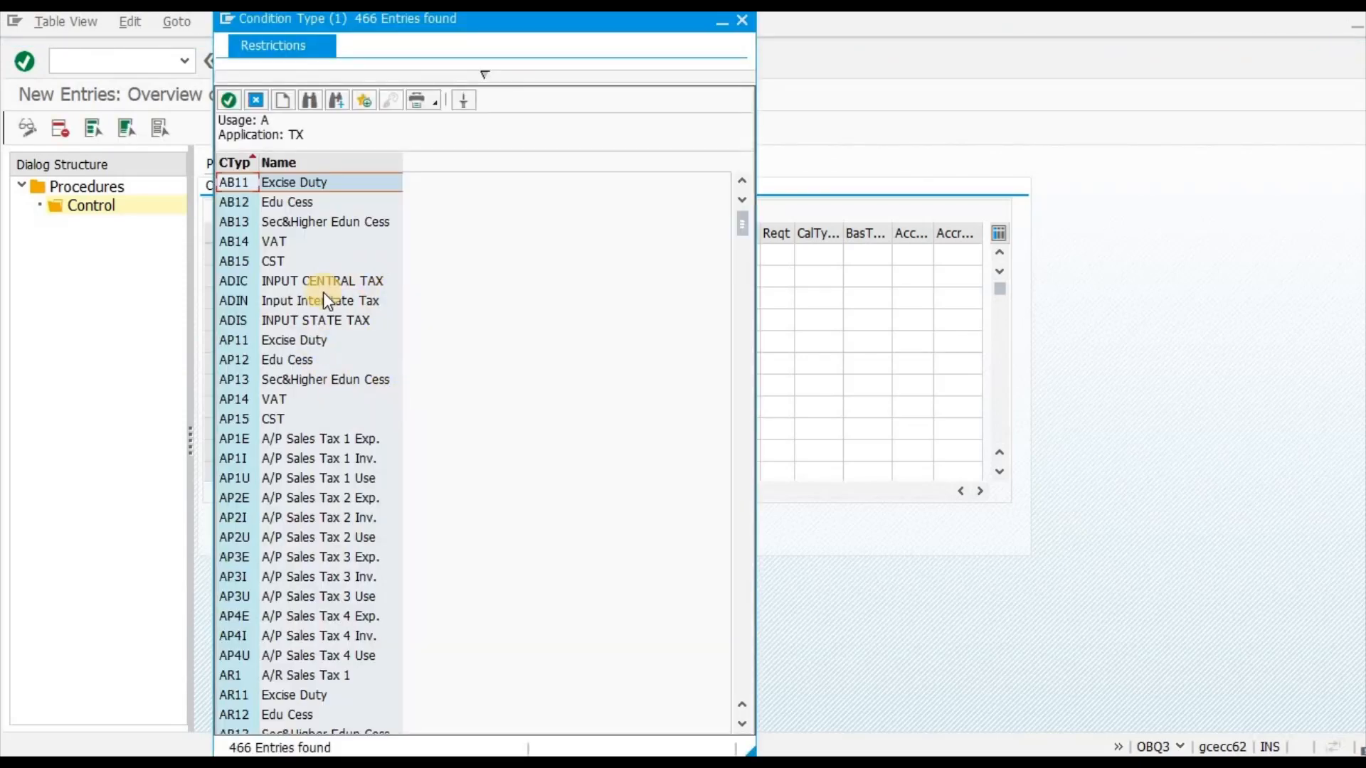
pyautogui.scroll(-15, 331, 437)
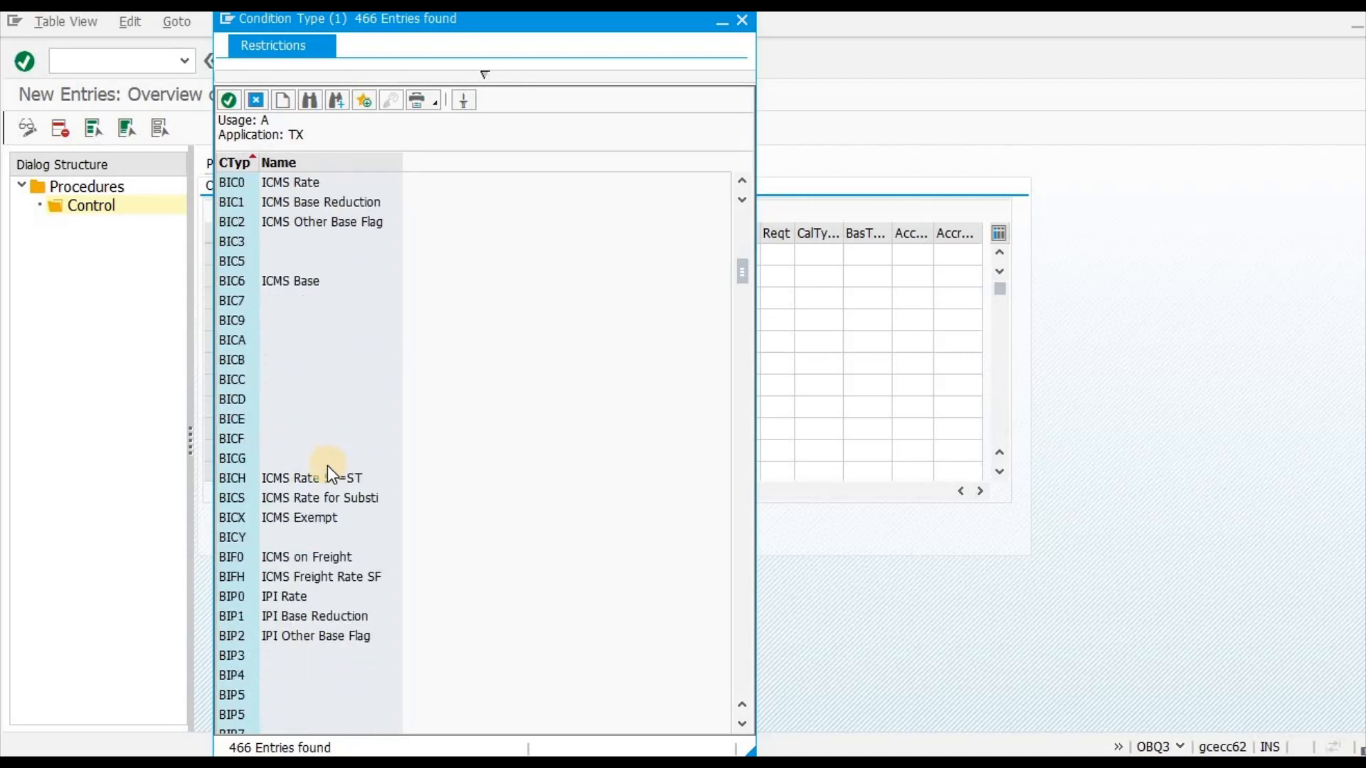
pyautogui.scroll(-15, 327, 484)
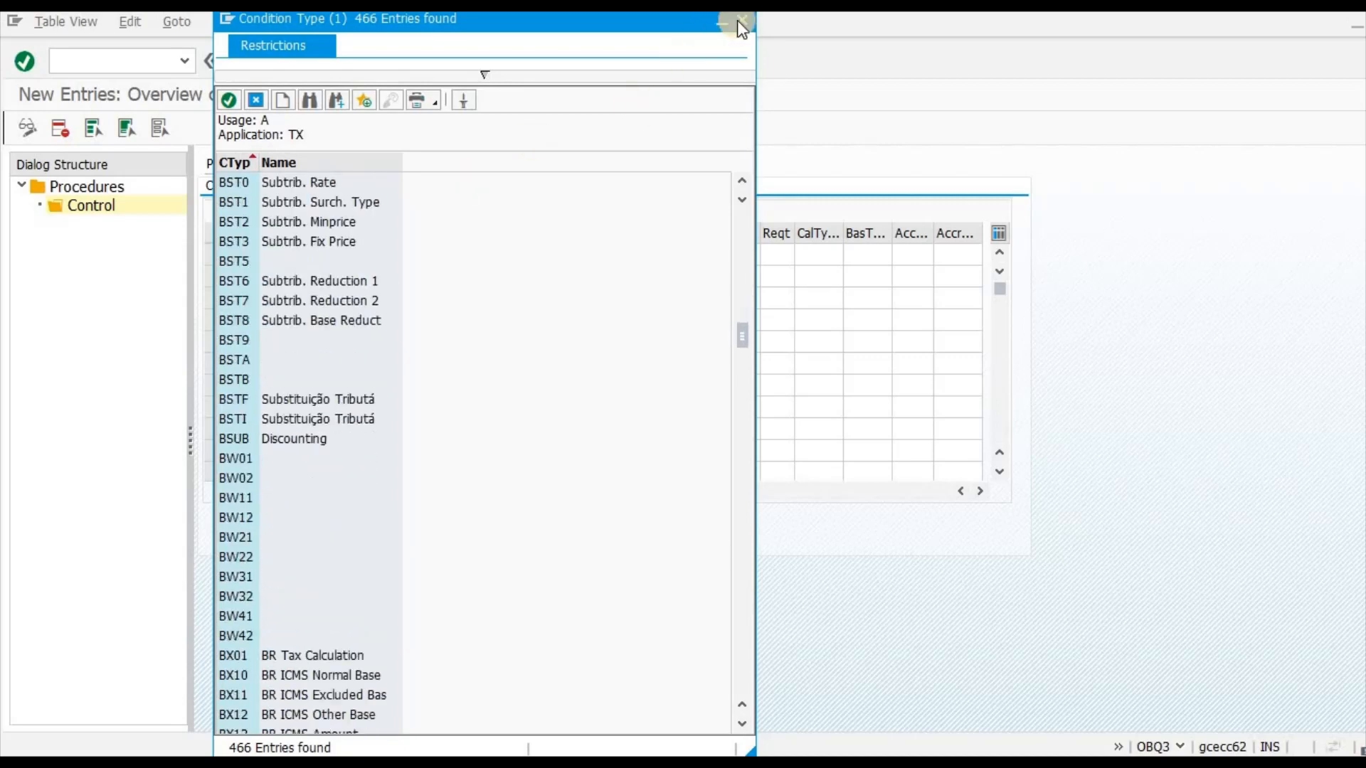
pyautogui.press('Escape')
# Copy ICGS from the Excel list as the condition type of step 20 and confirm the row.
pyautogui.hotkey('alt', 'Tab')
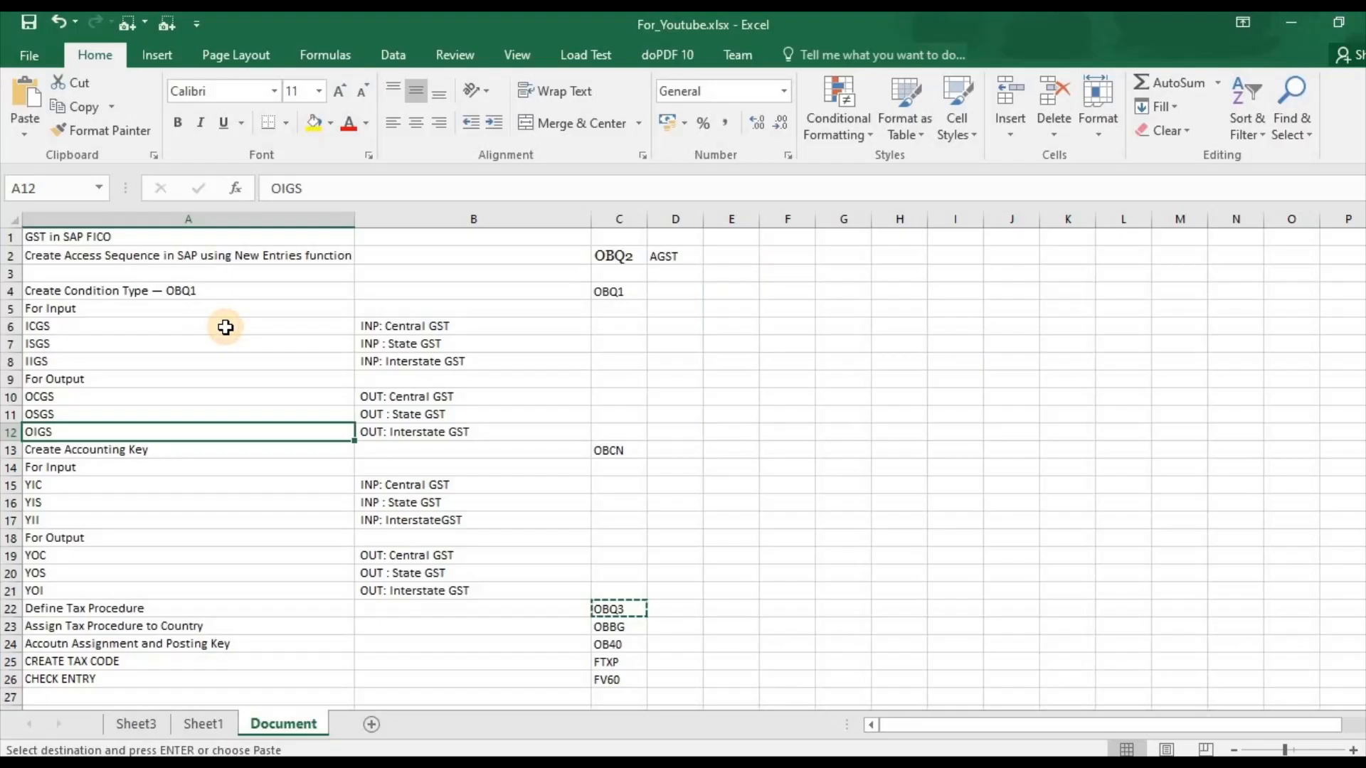
pyautogui.click(226, 327)
pyautogui.hotkey('ctrl', 'c')
pyautogui.hotkey('alt', 'Tab')
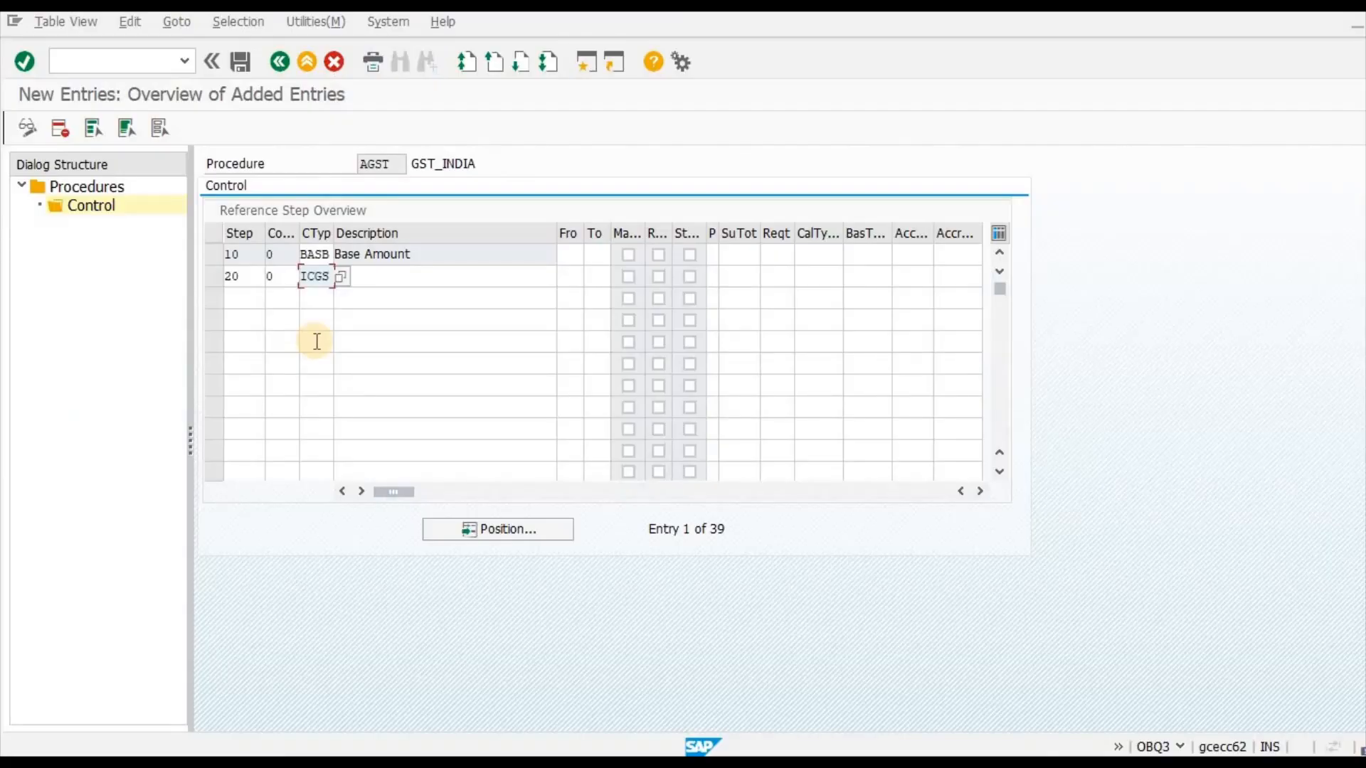
pyautogui.press('Return')
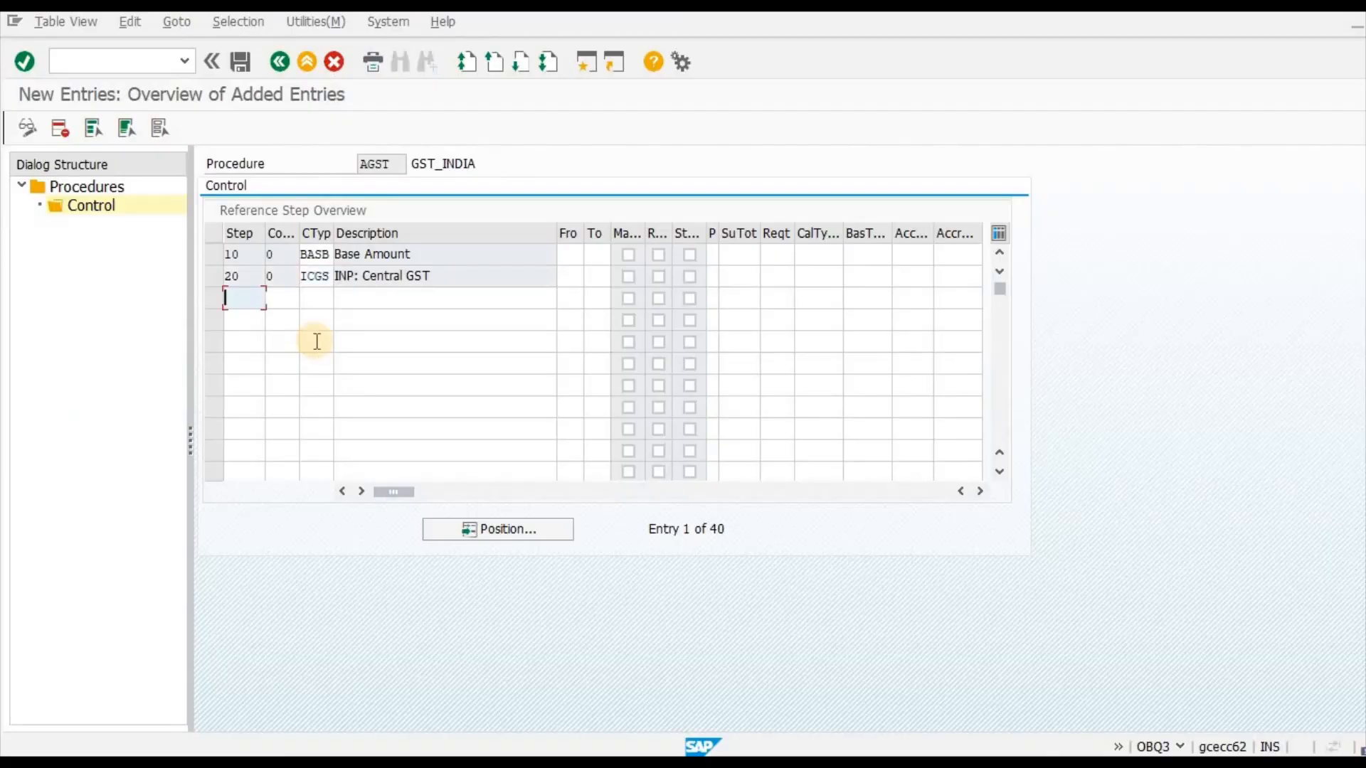
# Add control step 30 with condition type ISGS from the Excel list and confirm the row.
pyautogui.write('30')
pyautogui.press('Tab')
pyautogui.press('Tab')
pyautogui.hotkey('alt', 'Tab')
pyautogui.click(316, 342)
pyautogui.hotkey('ctrl', 'c')
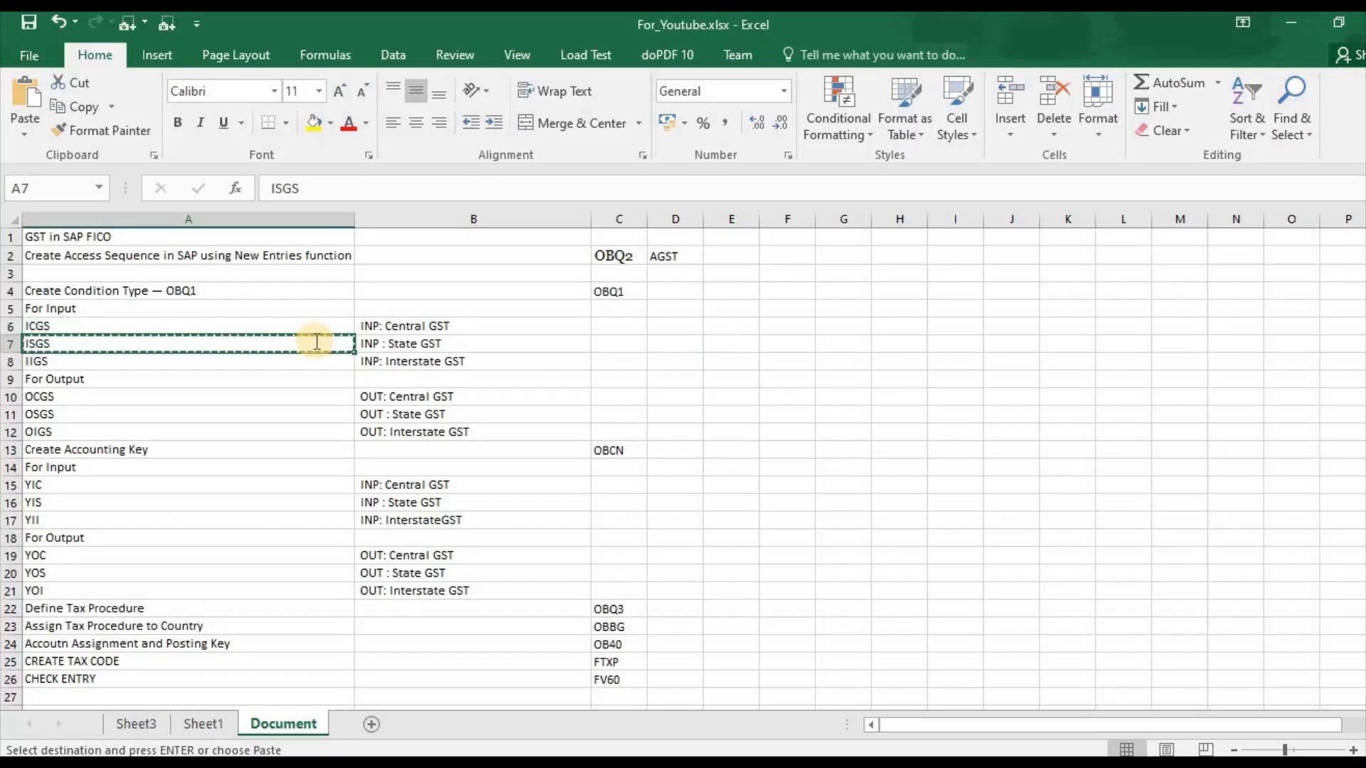
pyautogui.hotkey('alt', 'Tab')
pyautogui.hotkey('ctrl', 'v')
pyautogui.press('Return')
# Add control step 40 with condition type IIGS from the Excel list and confirm the row.
pyautogui.hotkey('alt', 'Tab')
pyautogui.press('Down')
pyautogui.hotkey('ctrl', 'c')
pyautogui.hotkey('alt', 'Tab')
pyautogui.hotkey('ctrl', 'v')
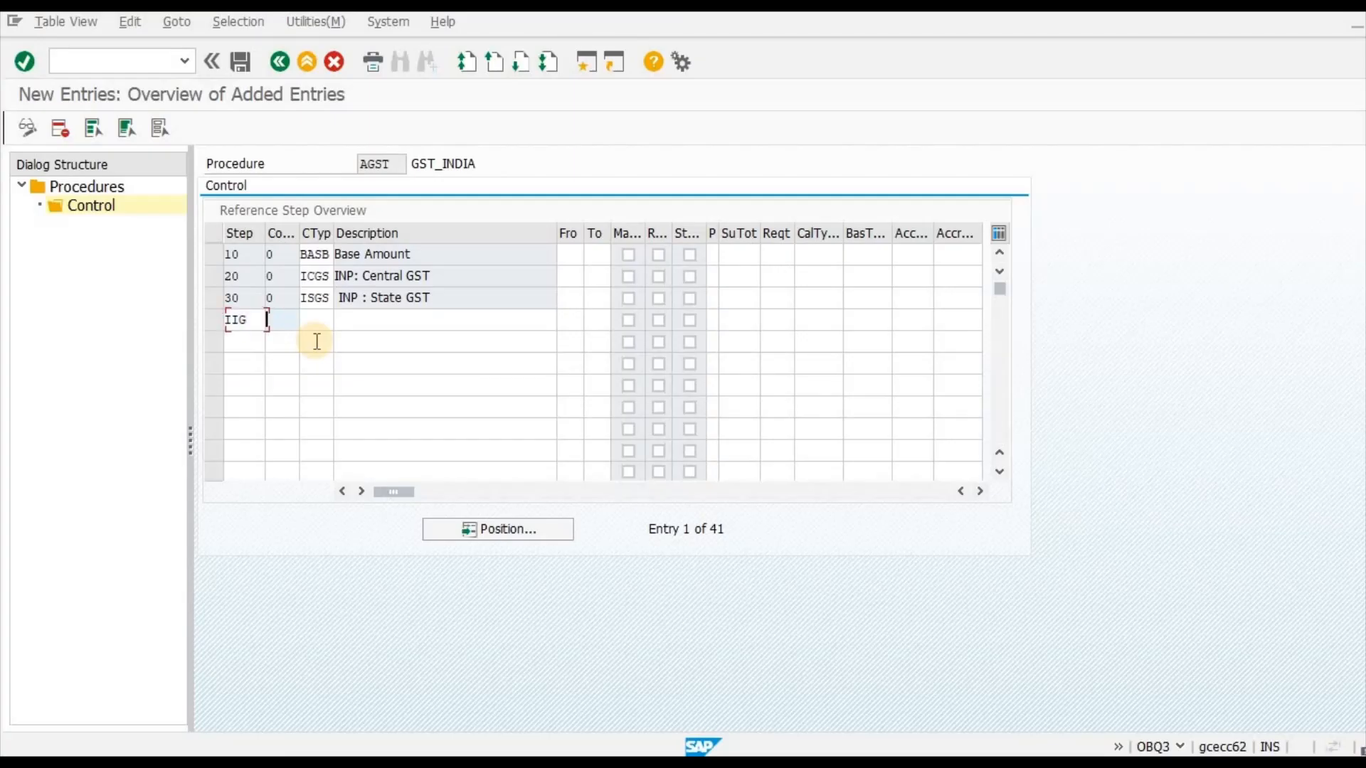
pyautogui.press('Tab')
pyautogui.hotkey('shift', 'Tab')
pyautogui.hotkey('shift', 'Tab')
pyautogui.write('40')
pyautogui.press('Tab')
pyautogui.press('Tab')
pyautogui.hotkey('ctrl', 'v')
pyautogui.press('Return')
# Add control step 50 with the output condition type OCGS from the Excel list.
pyautogui.hotkey('alt', 'Tab')
pyautogui.press('Down')
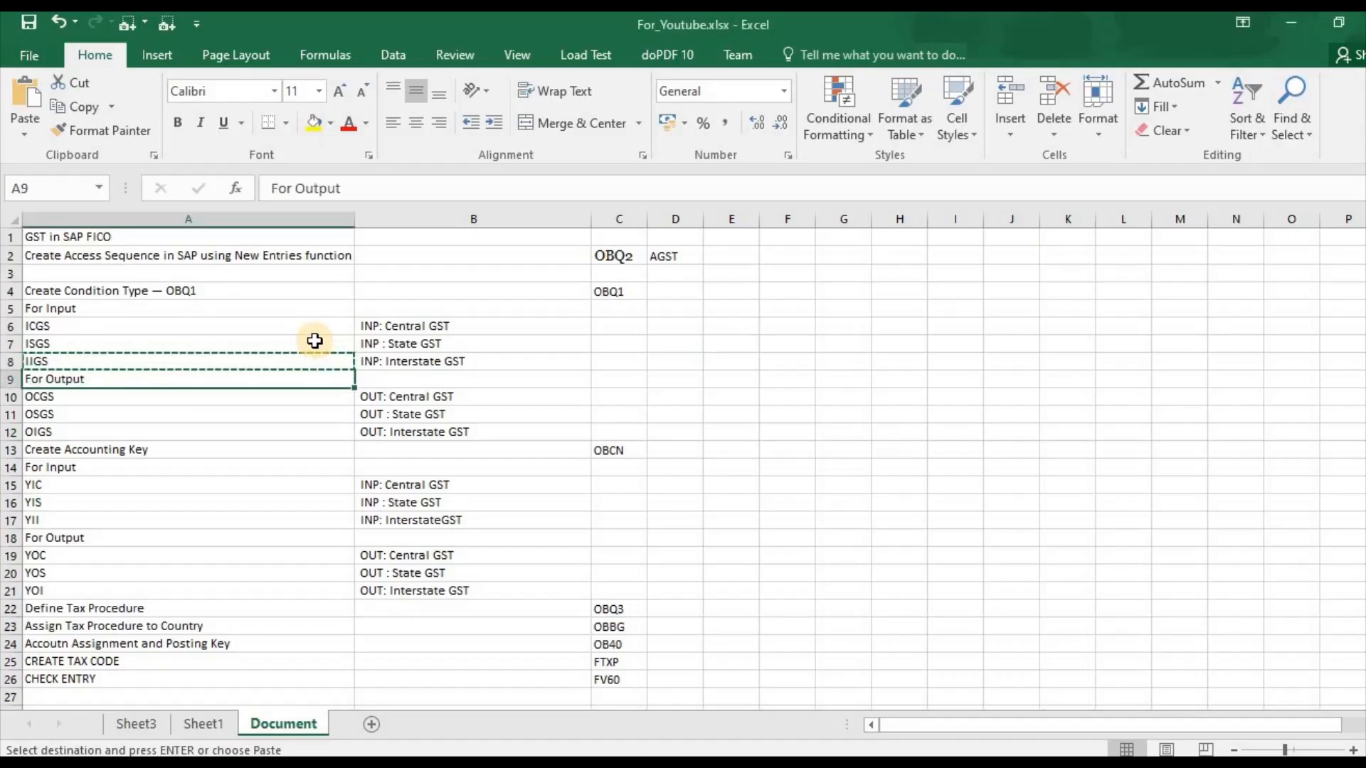
pyautogui.press('Down')
pyautogui.hotkey('ctrl', 'c')
pyautogui.hotkey('alt', 'Tab')
pyautogui.hotkey('ctrl', 'v')
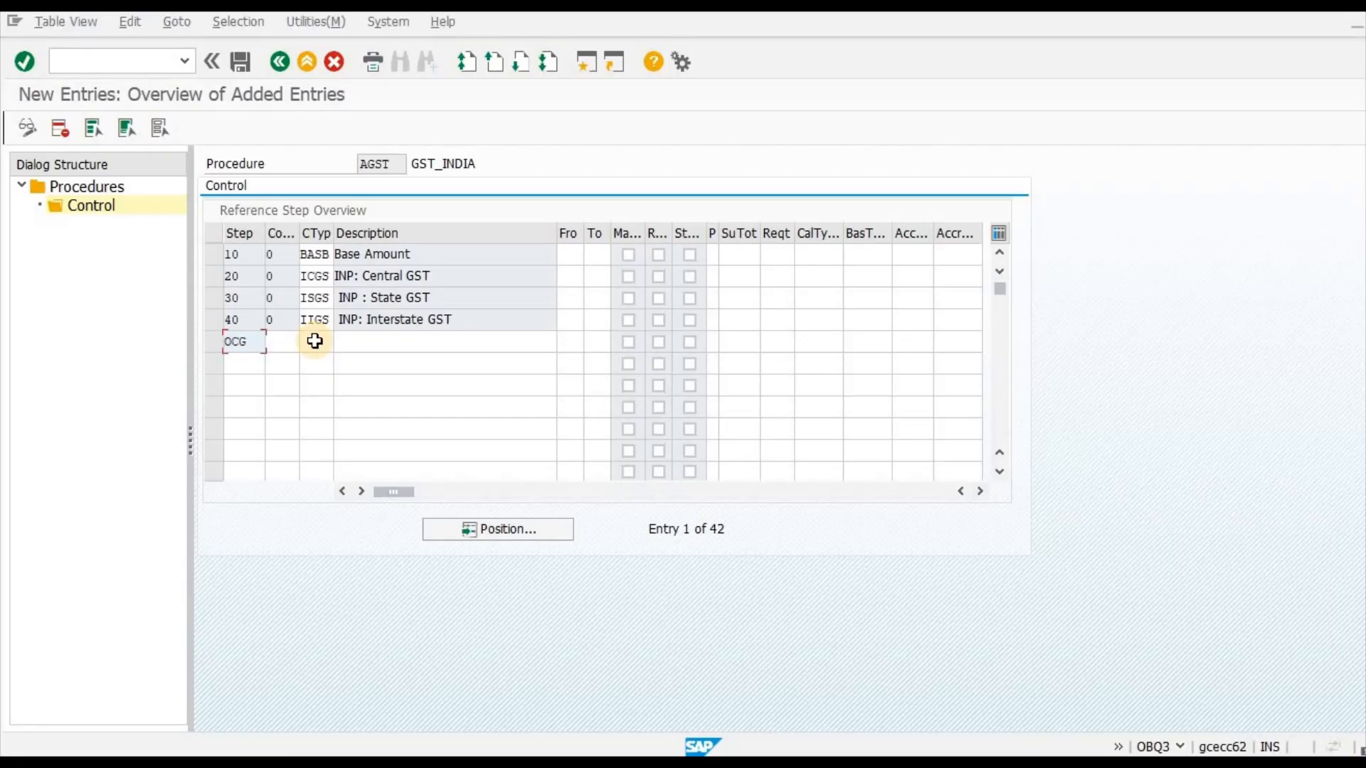
pyautogui.hotkey('alt', 'Tab')
pyautogui.press('Right')
pyautogui.hotkey('ctrl', 'c')
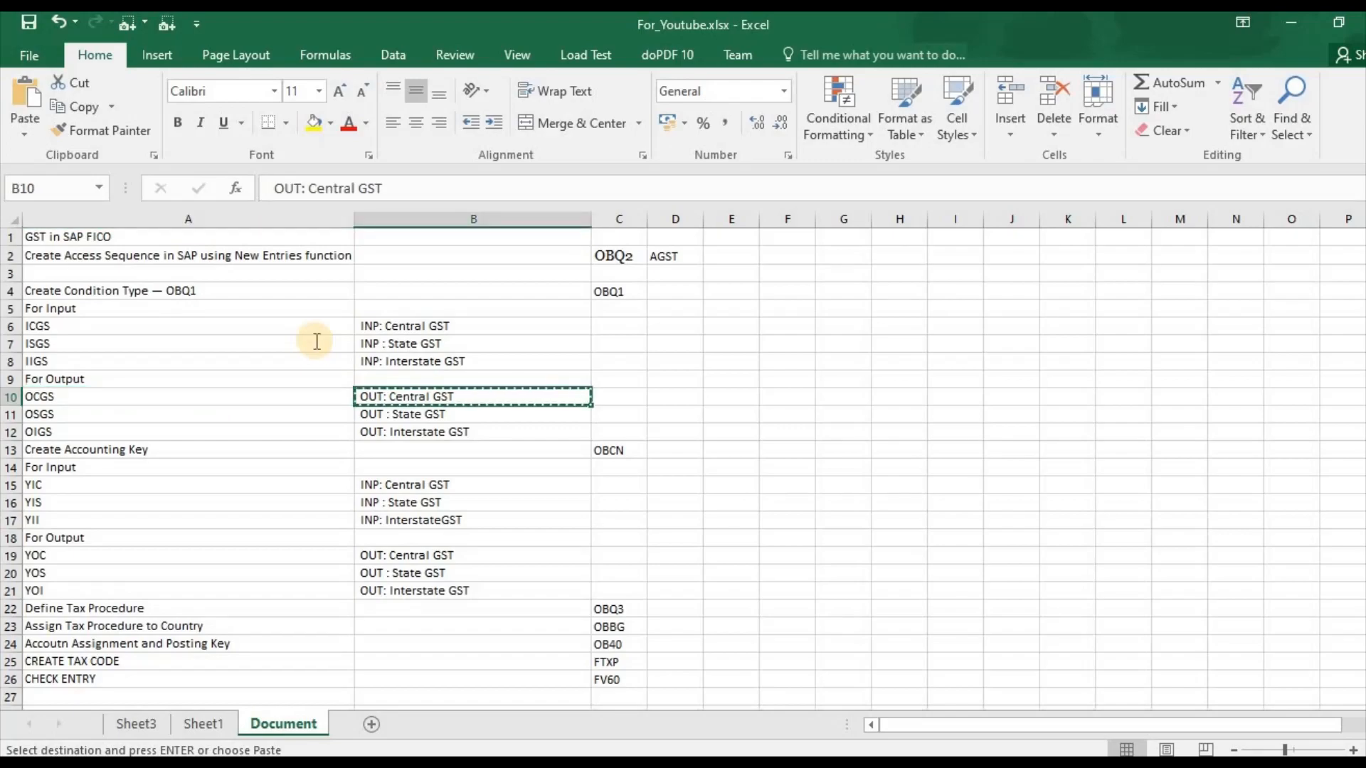
pyautogui.press('Left')
pyautogui.hotkey('alt', 'Tab')
pyautogui.hotkey('shift', 'Tab')
pyautogui.write('50')
pyautogui.press('Tab')
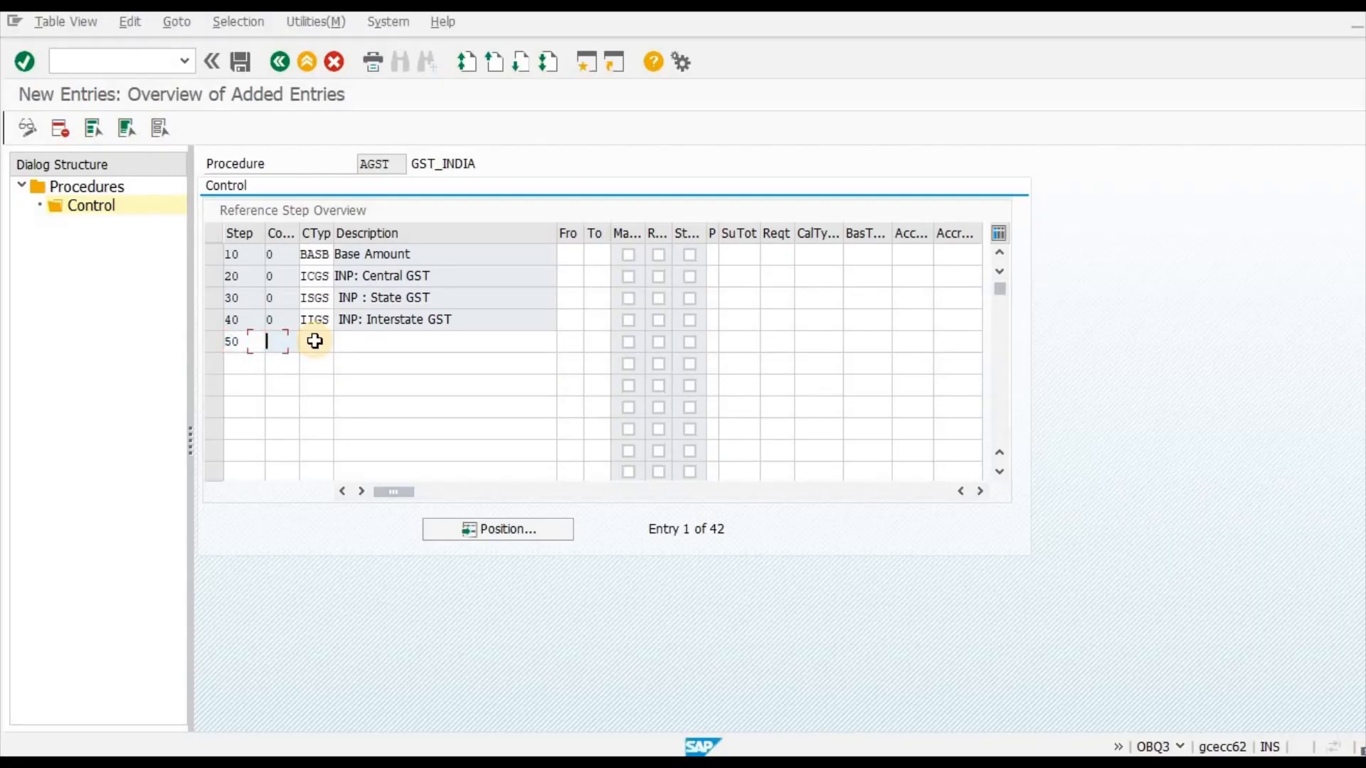
pyautogui.click(314, 341)
pyautogui.hotkey('alt', 'Tab')
pyautogui.hotkey('alt', 'Tab')
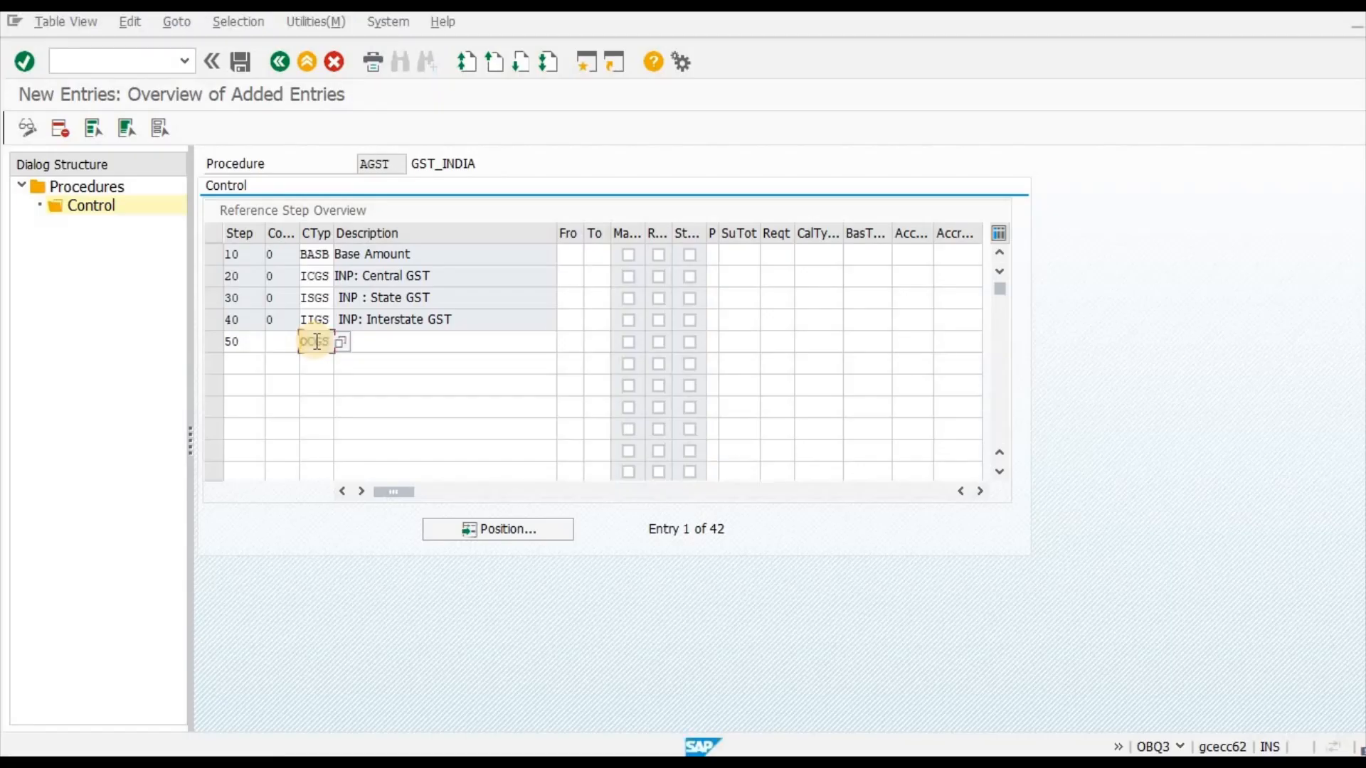
# Add control step 60 with the output condition type OSGS from the Excel list.
pyautogui.press('Down')
pyautogui.hotkey('shift', 'Tab')
pyautogui.hotkey('shift', 'Tab')
pyautogui.write('60')
pyautogui.press('Tab')
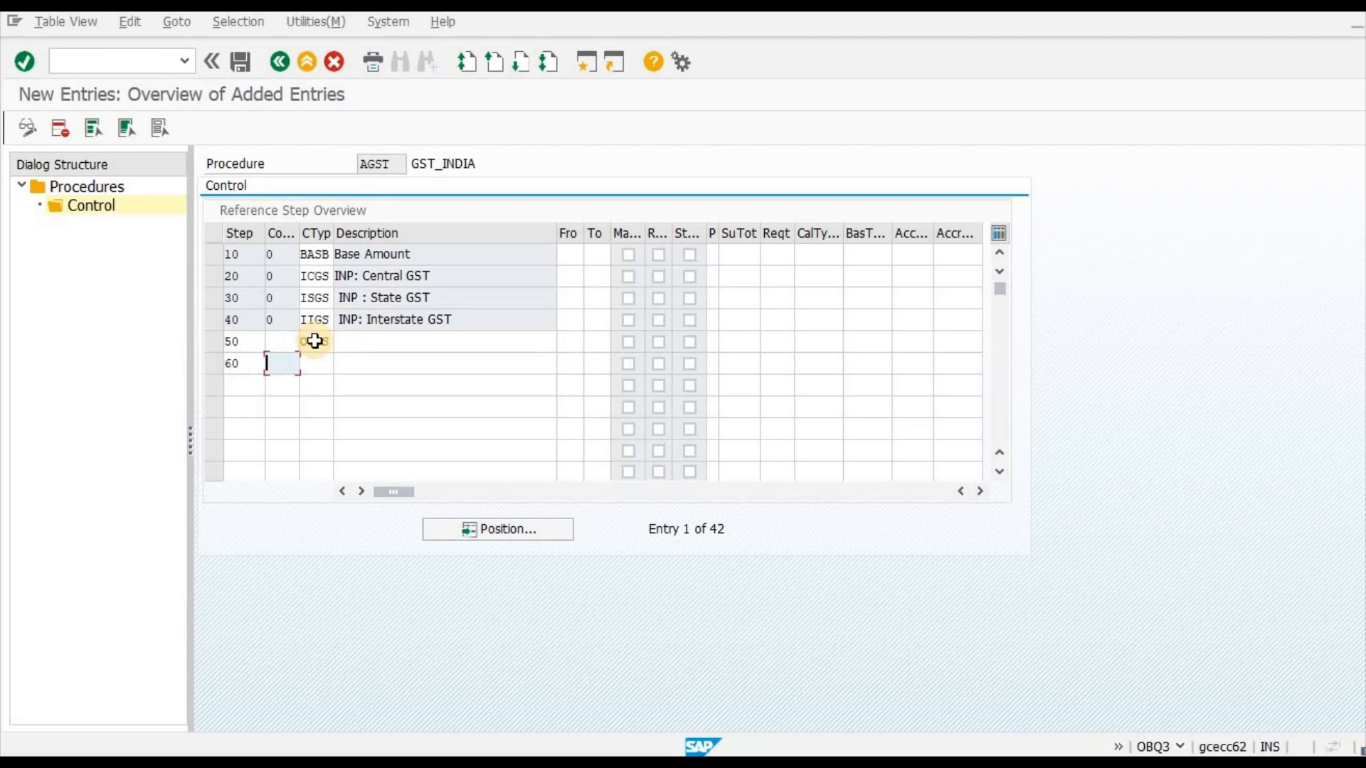
pyautogui.press('Tab')
pyautogui.hotkey('alt', 'Tab')
pyautogui.press('Down')
pyautogui.hotkey('alt', 'Tab')
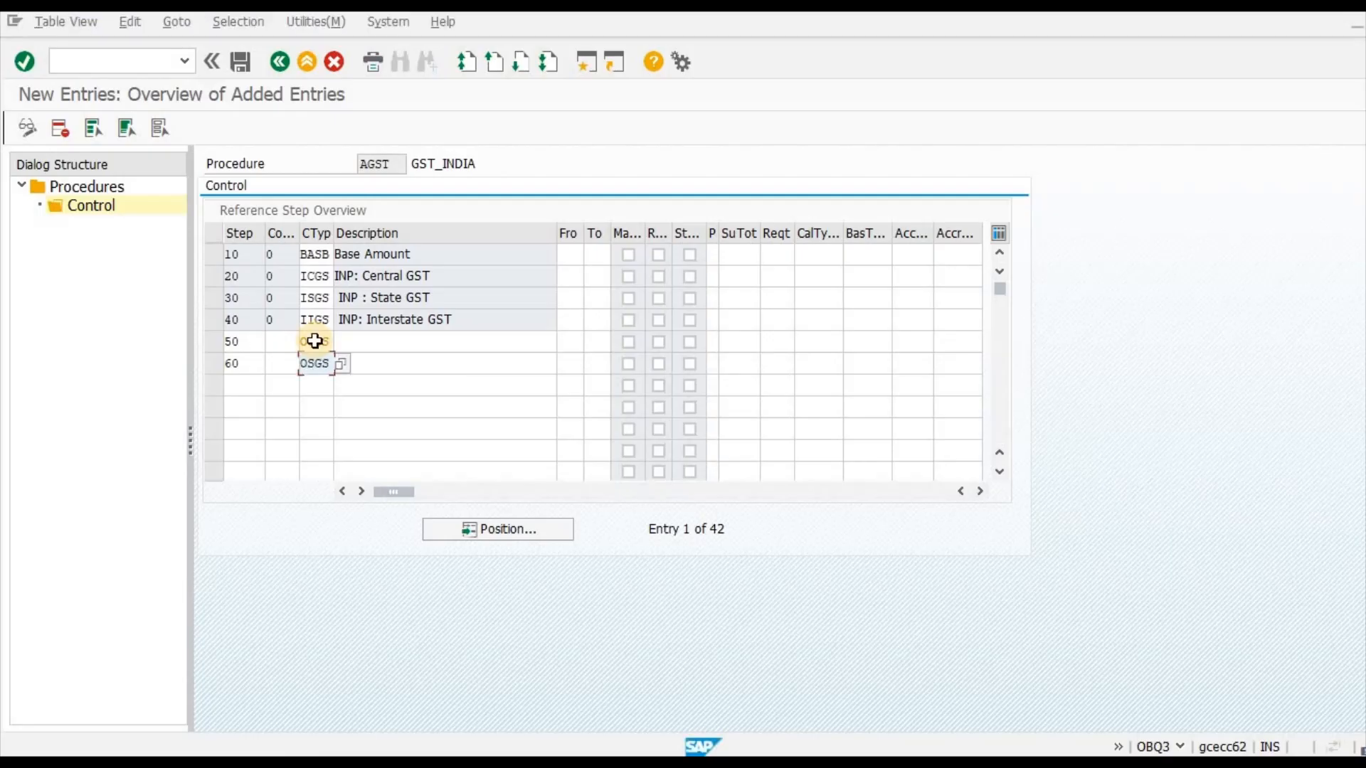
# Add control step 70 with the output condition type OIGS from the Excel list and confirm the new rows.
pyautogui.hotkey('alt', 'Tab')
pyautogui.press('Down')
pyautogui.hotkey('alt', 'Tab')
pyautogui.press('Down')
pyautogui.hotkey('shift', 'Tab')
pyautogui.hotkey('shift', 'Tab')
pyautogui.write('OIG')
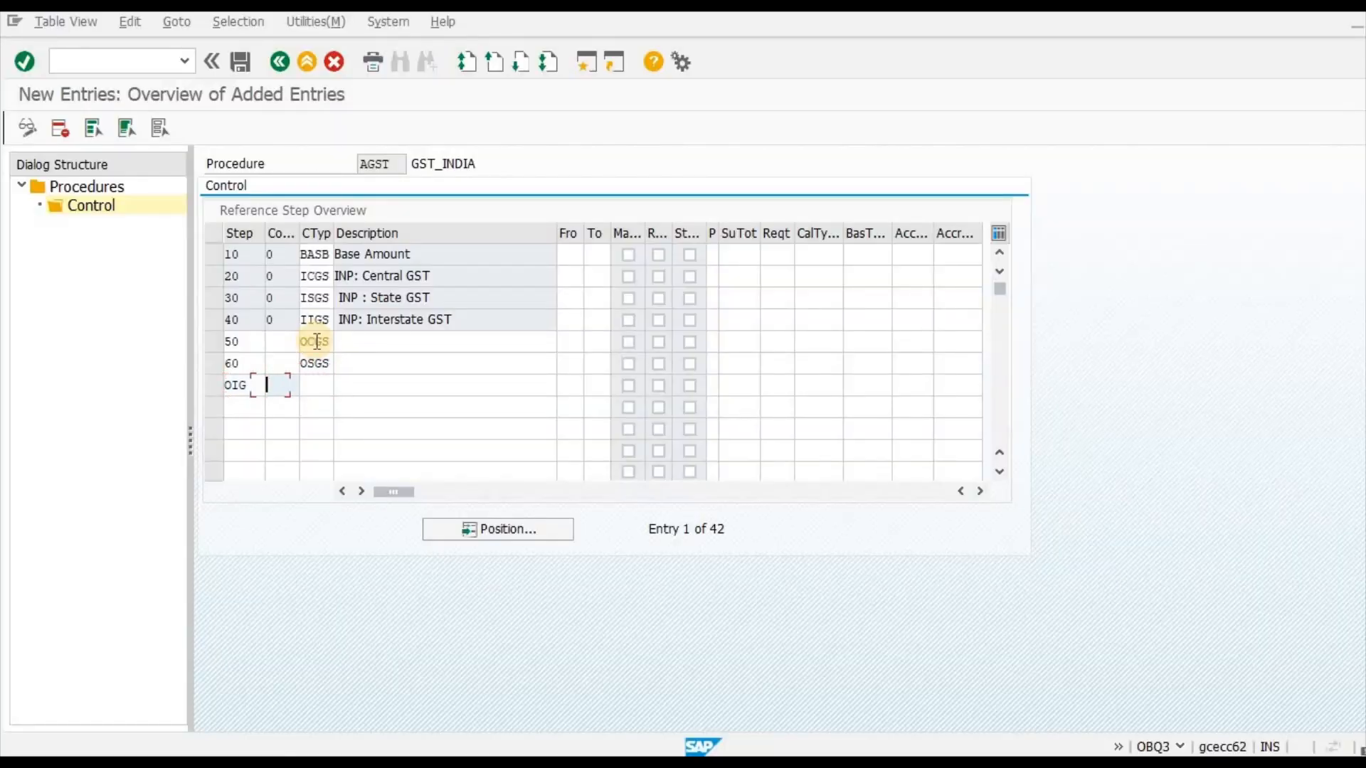
pyautogui.hotkey('shift', 'Tab')
pyautogui.write('70')
pyautogui.press('Tab')
pyautogui.press('Tab')
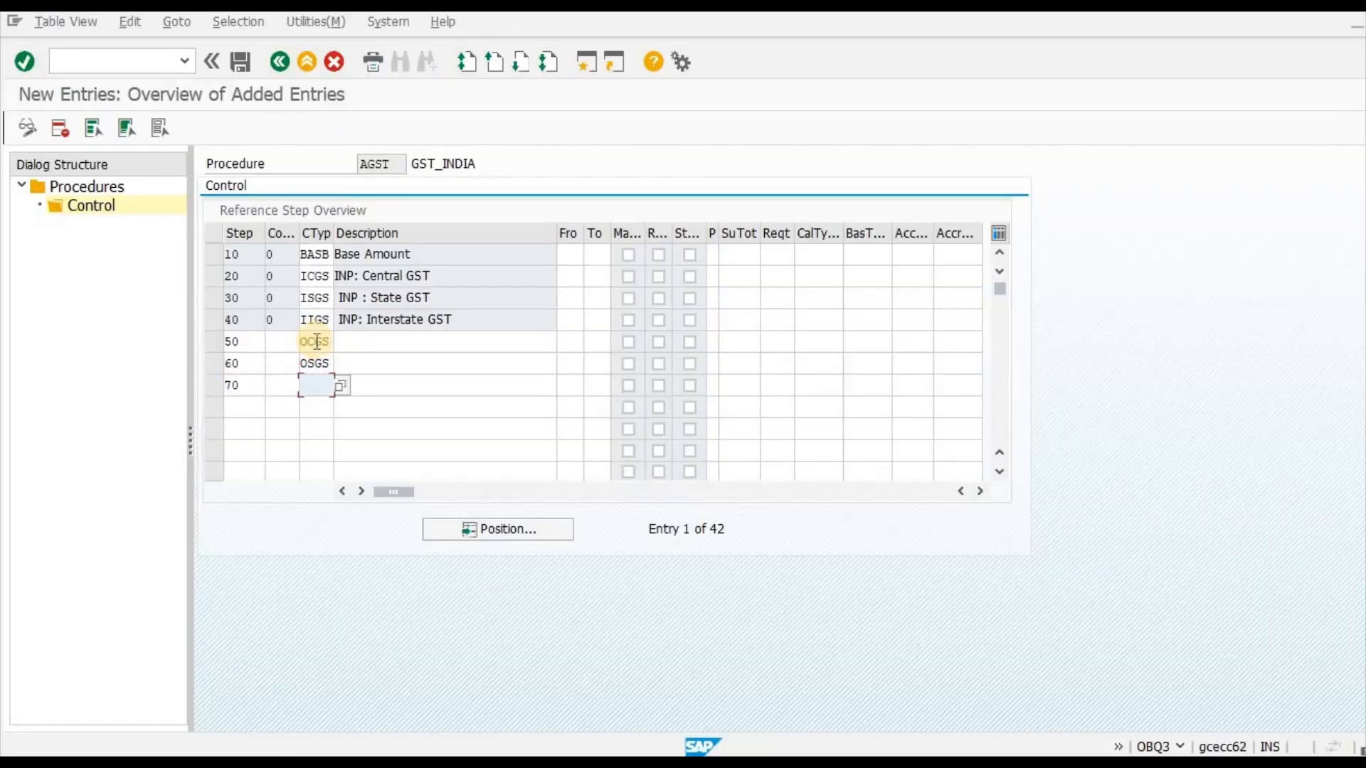
pyautogui.write('OIGS')
pyautogui.press('Return')
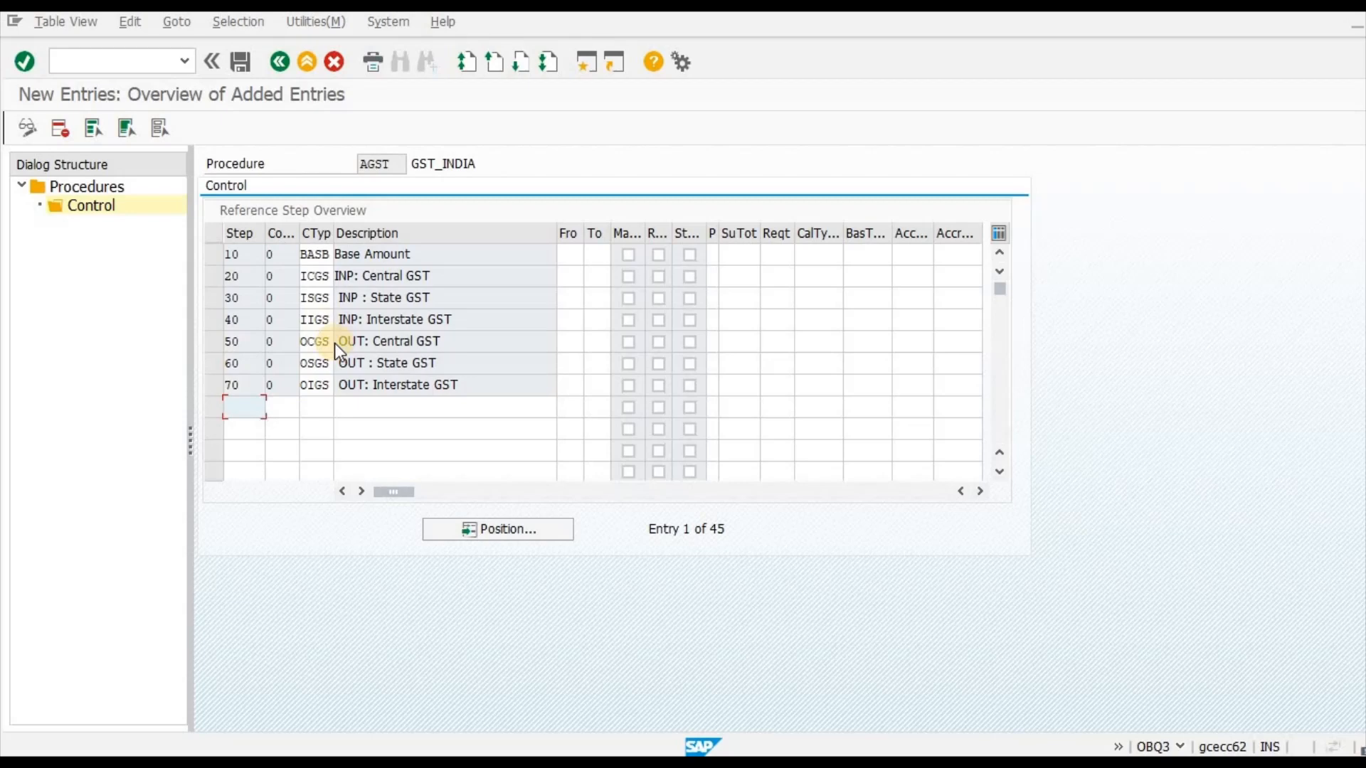
# Set the From reference step to 10 for the input GST rows, control steps 20, 30 and 40.
pyautogui.click(574, 280)
pyautogui.write('10')
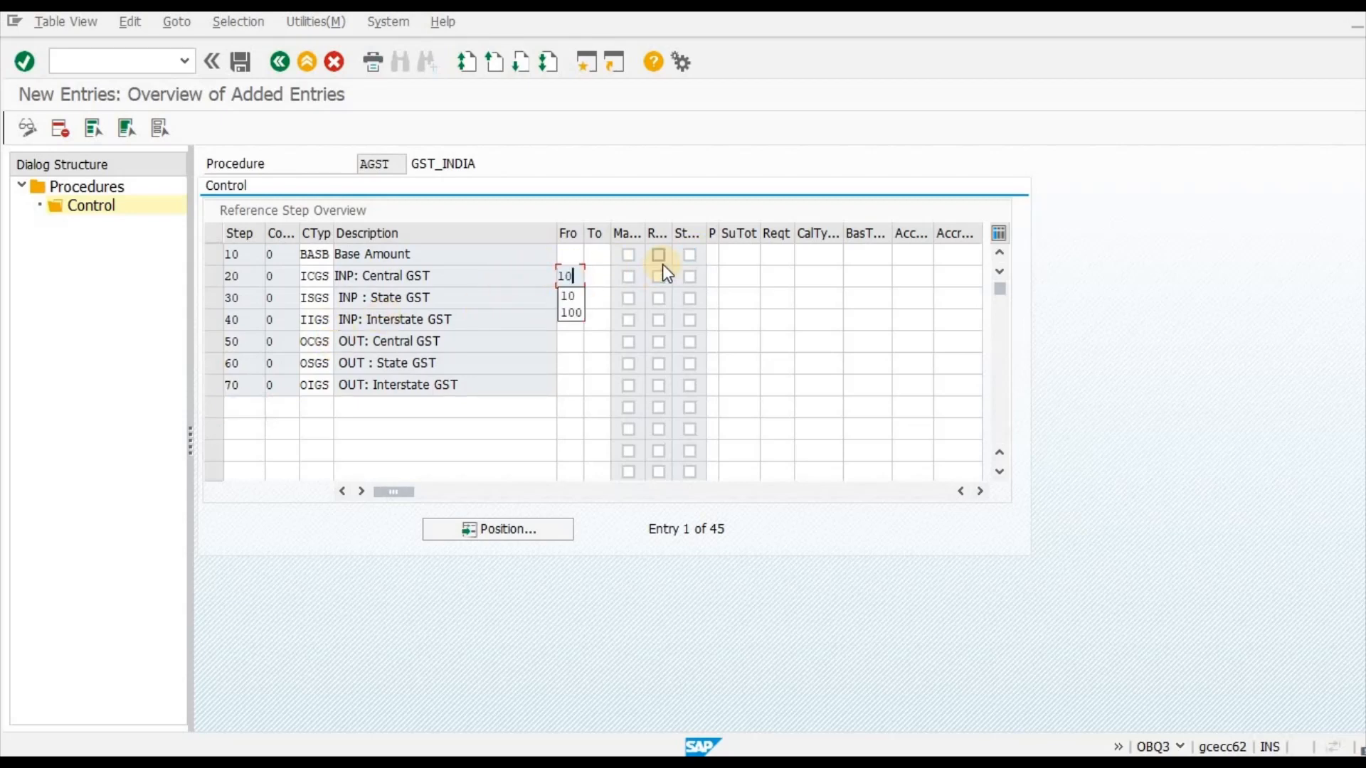
pyautogui.press('Tab')
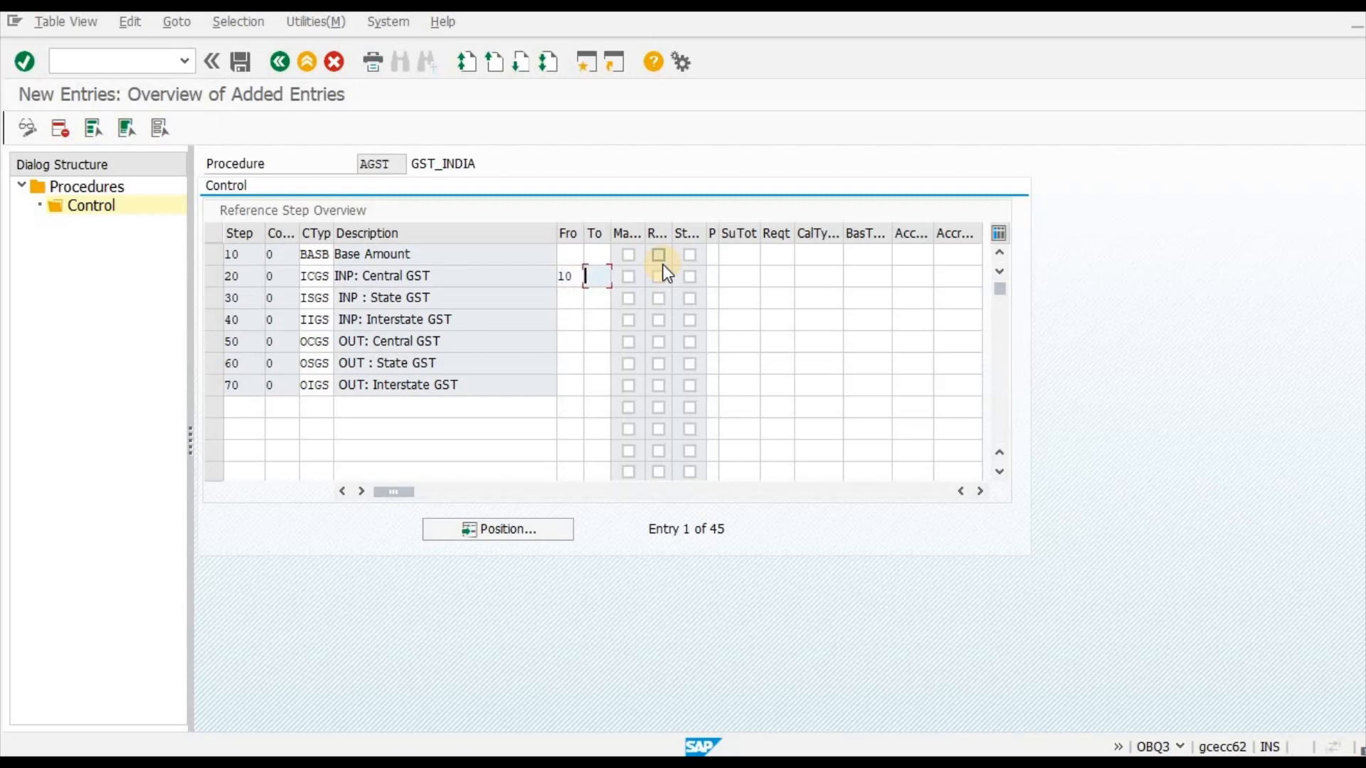
pyautogui.press('Down')
pyautogui.hotkey('shift', 'Tab')
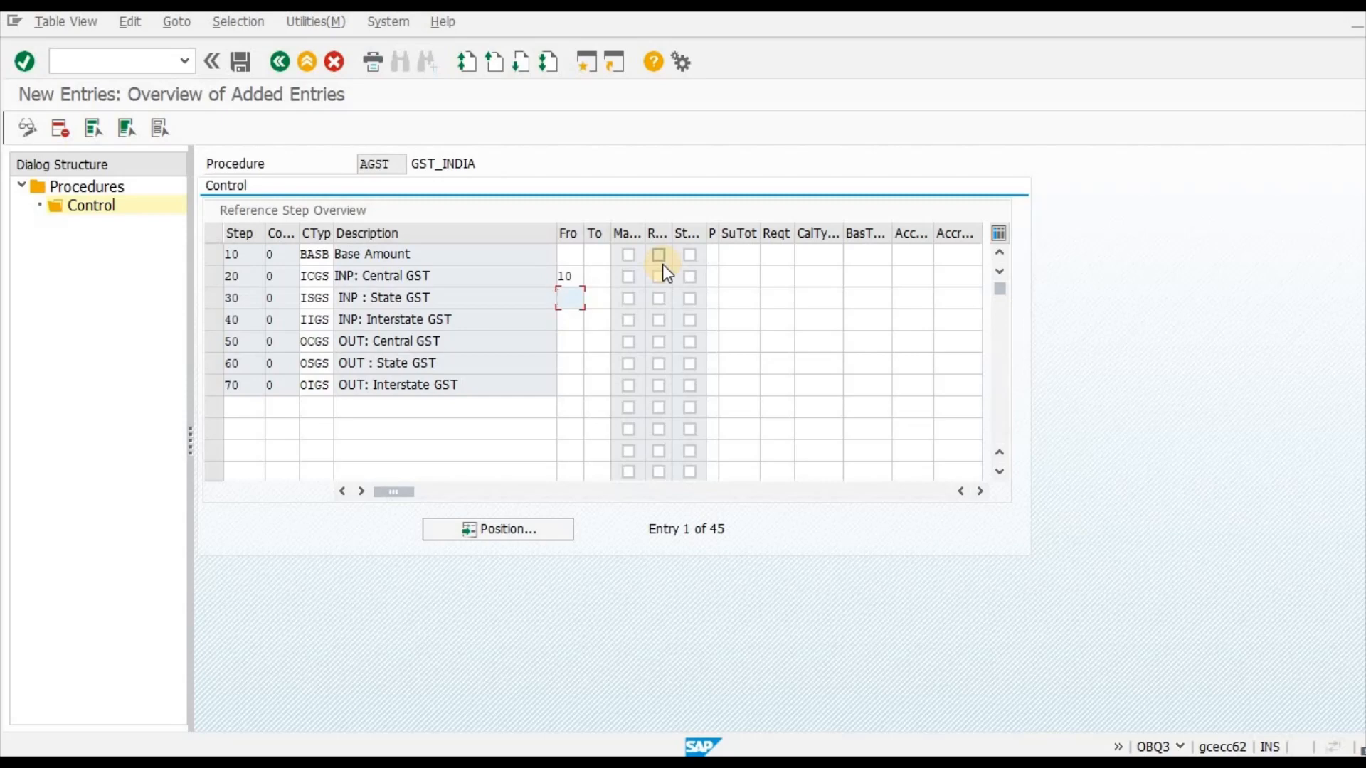
pyautogui.write('10')
pyautogui.press('Down')
pyautogui.press('Tab')
pyautogui.press('Down')
pyautogui.hotkey('shift', 'Tab')
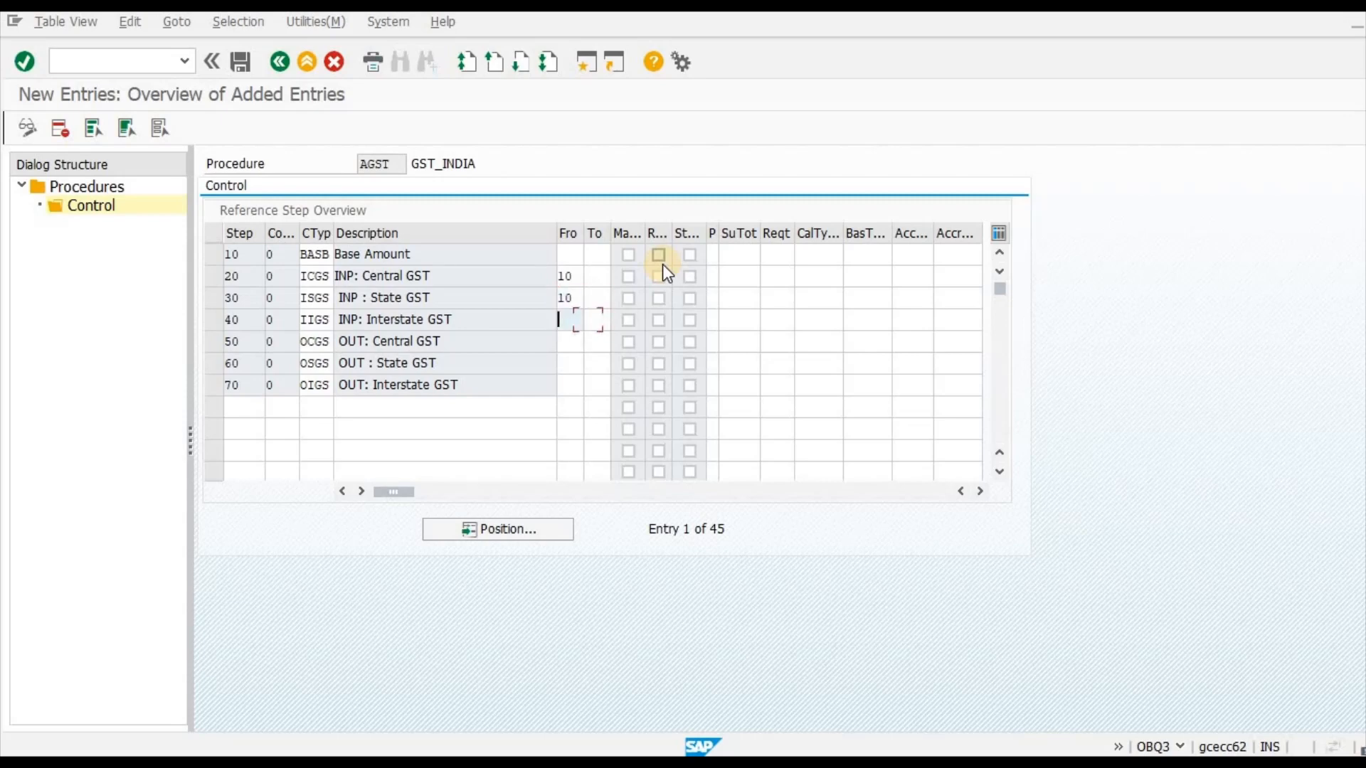
pyautogui.write('10')
pyautogui.press('Tab')
# Set the From reference step to 10 for output control steps 50, 60 and 70, and save the entries.
pyautogui.press('Down')
pyautogui.hotkey('shift', 'Tab')
pyautogui.write('10')
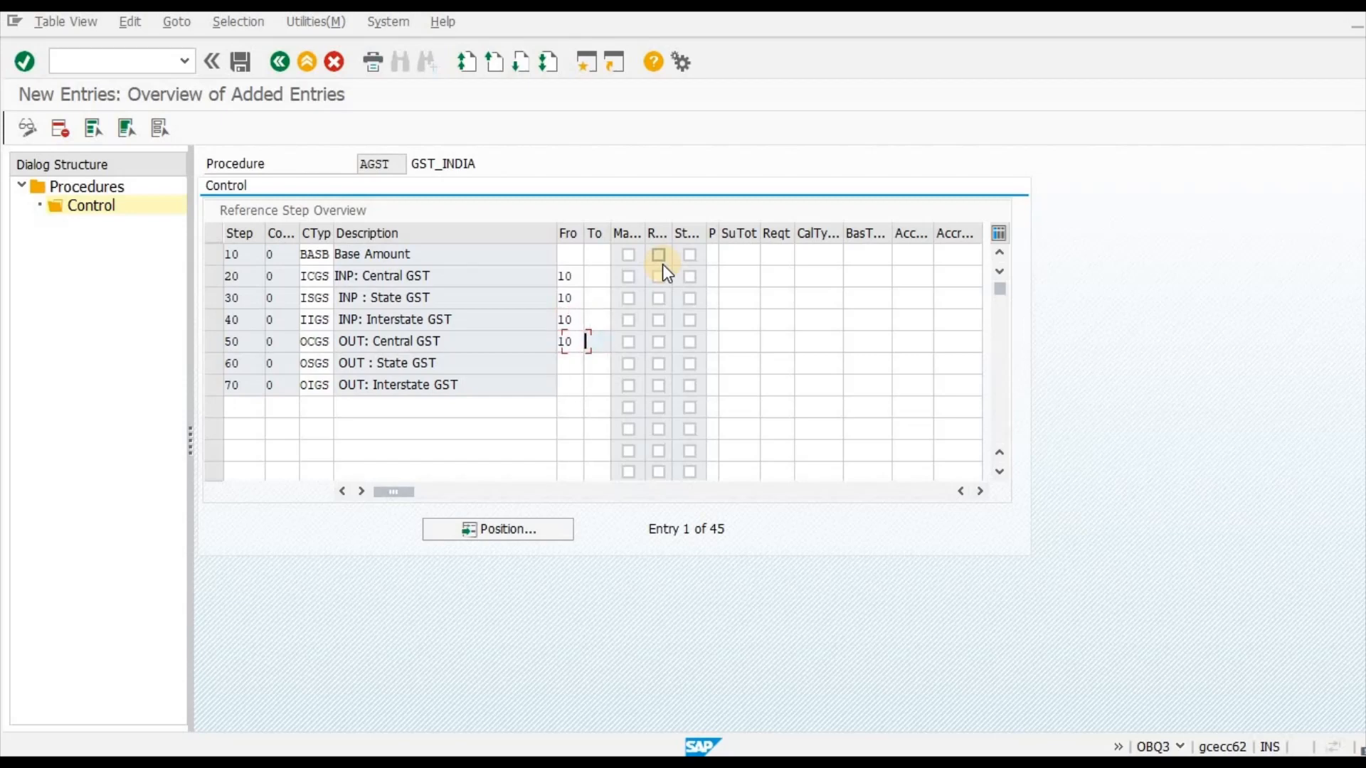
pyautogui.press('Down')
pyautogui.hotkey('shift', 'Tab')
pyautogui.write('10')
pyautogui.press('Tab')
pyautogui.press('Down')
pyautogui.hotkey('shift', 'Tab')
pyautogui.write('10')
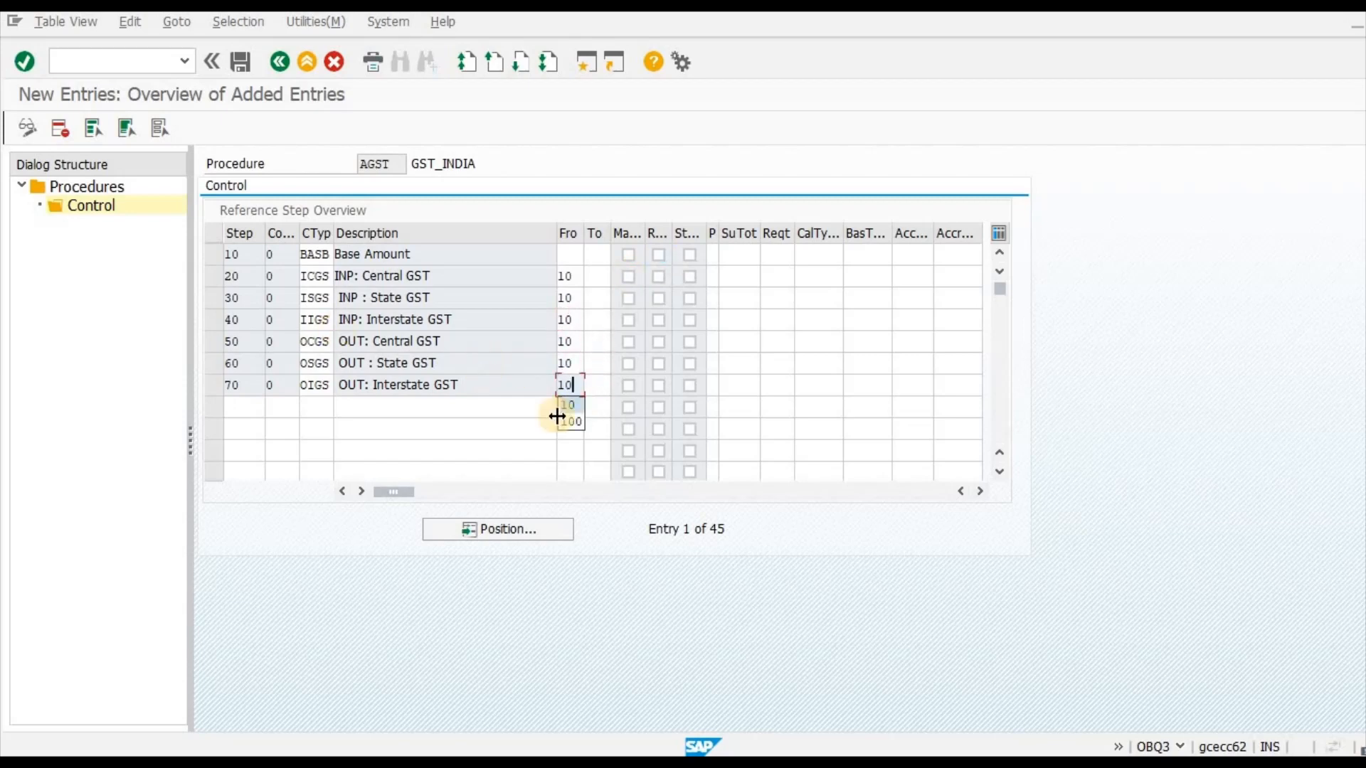
pyautogui.hotkey('ctrl', 's')
# Assign account key YIC from the Excel list to control step 20, input Central GST.
pyautogui.click(914, 255)
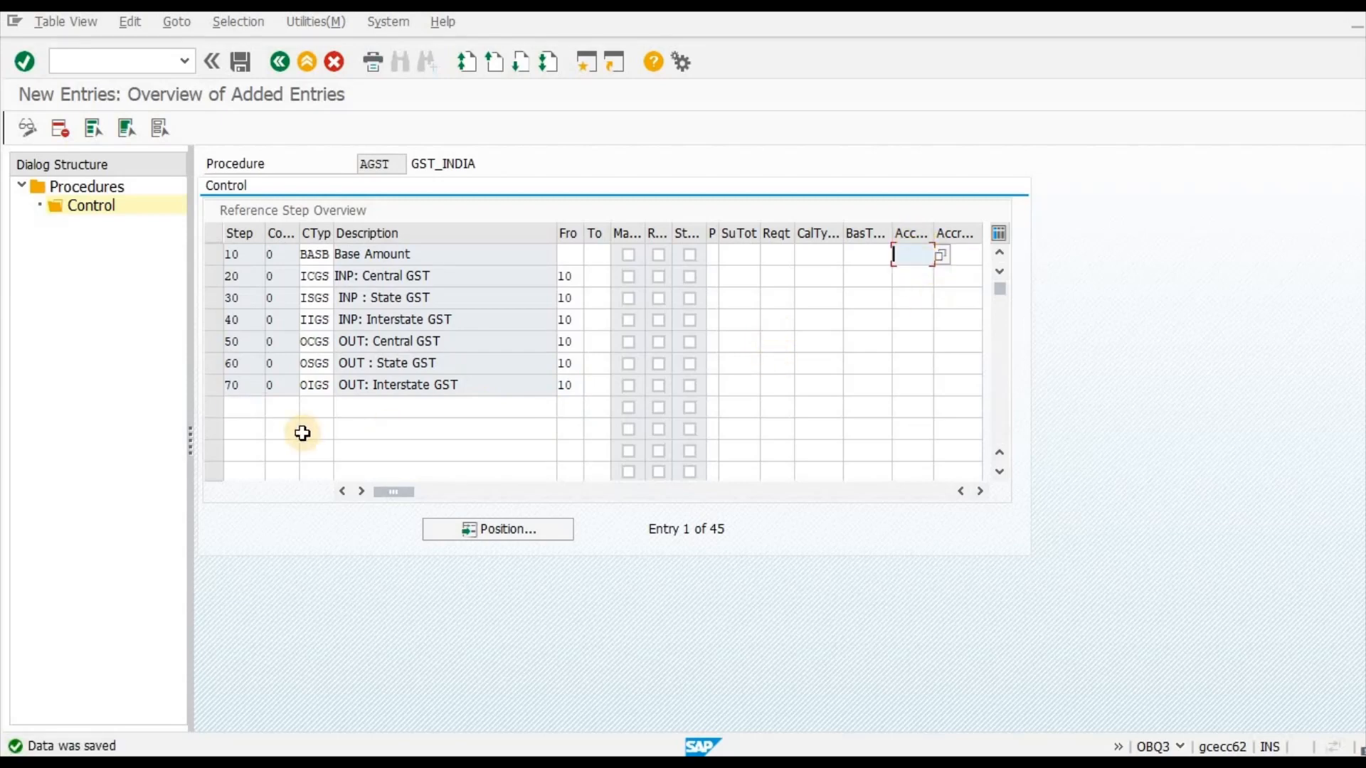
pyautogui.hotkey('alt', 'Tab')
pyautogui.click(299, 486)
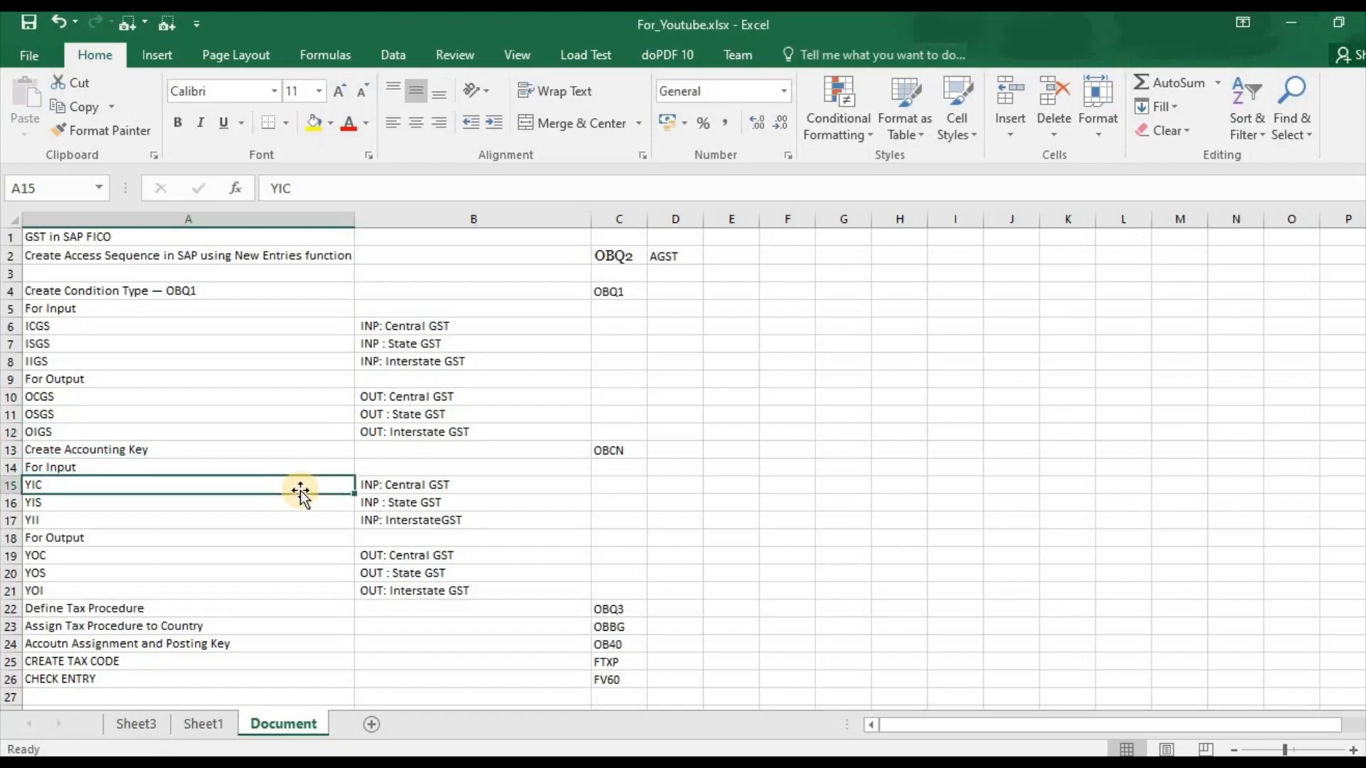
pyautogui.hotkey('alt', 'Tab')
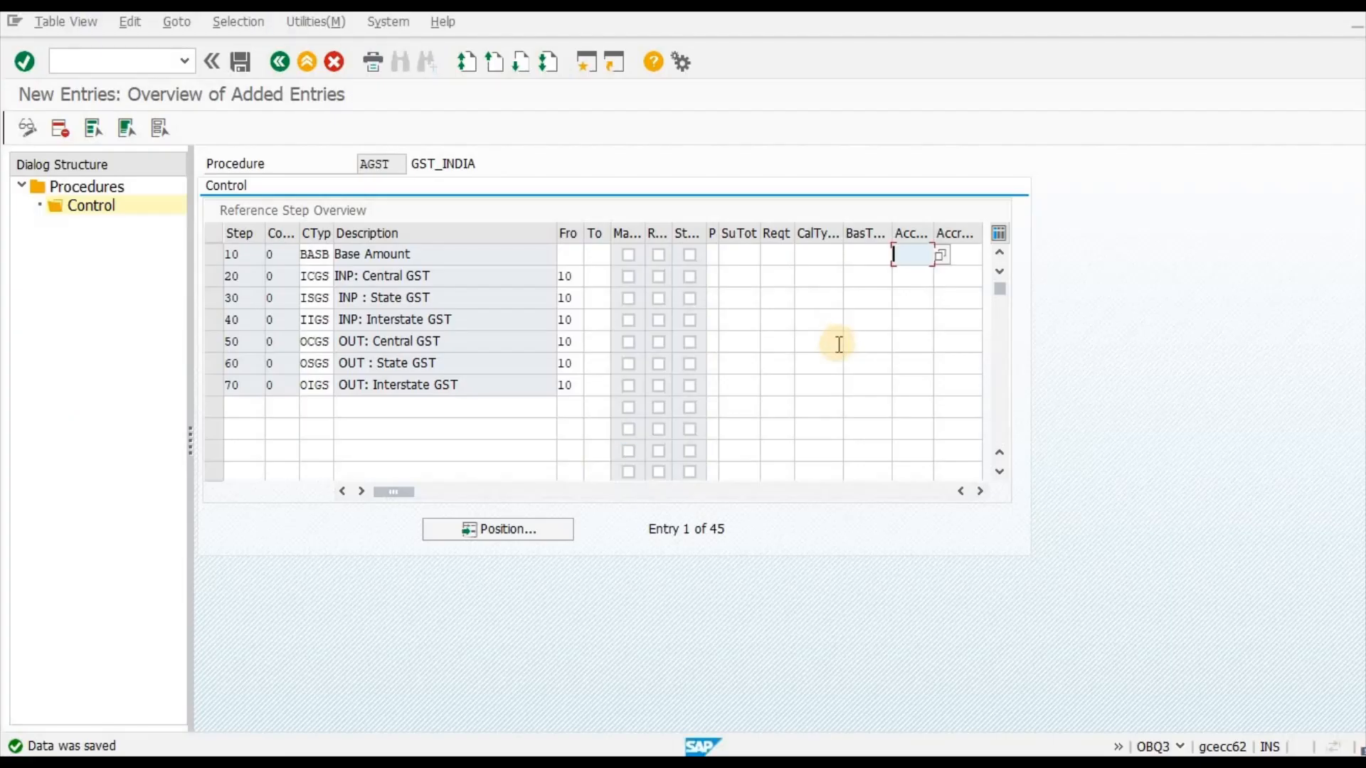
pyautogui.click(907, 276)
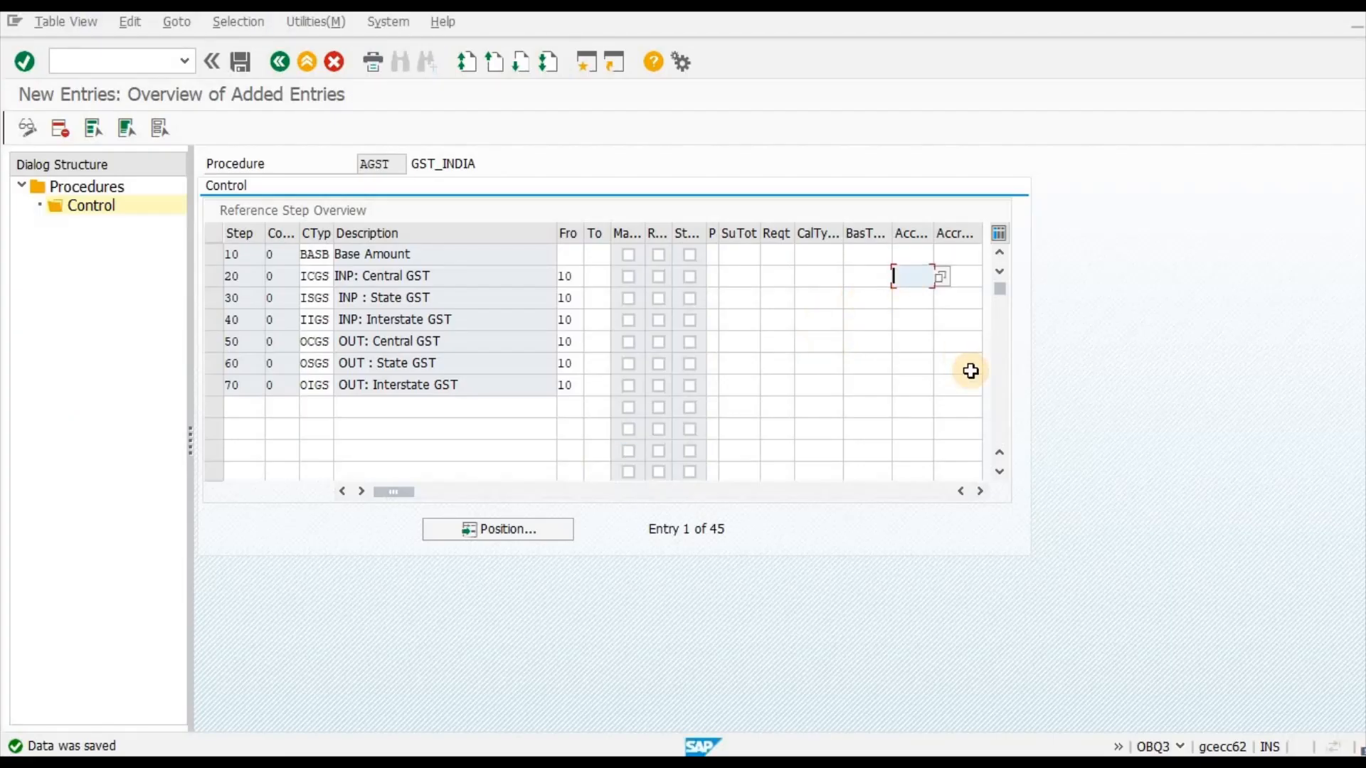
pyautogui.hotkey('alt', 'Tab')
pyautogui.hotkey('alt', 'Tab')
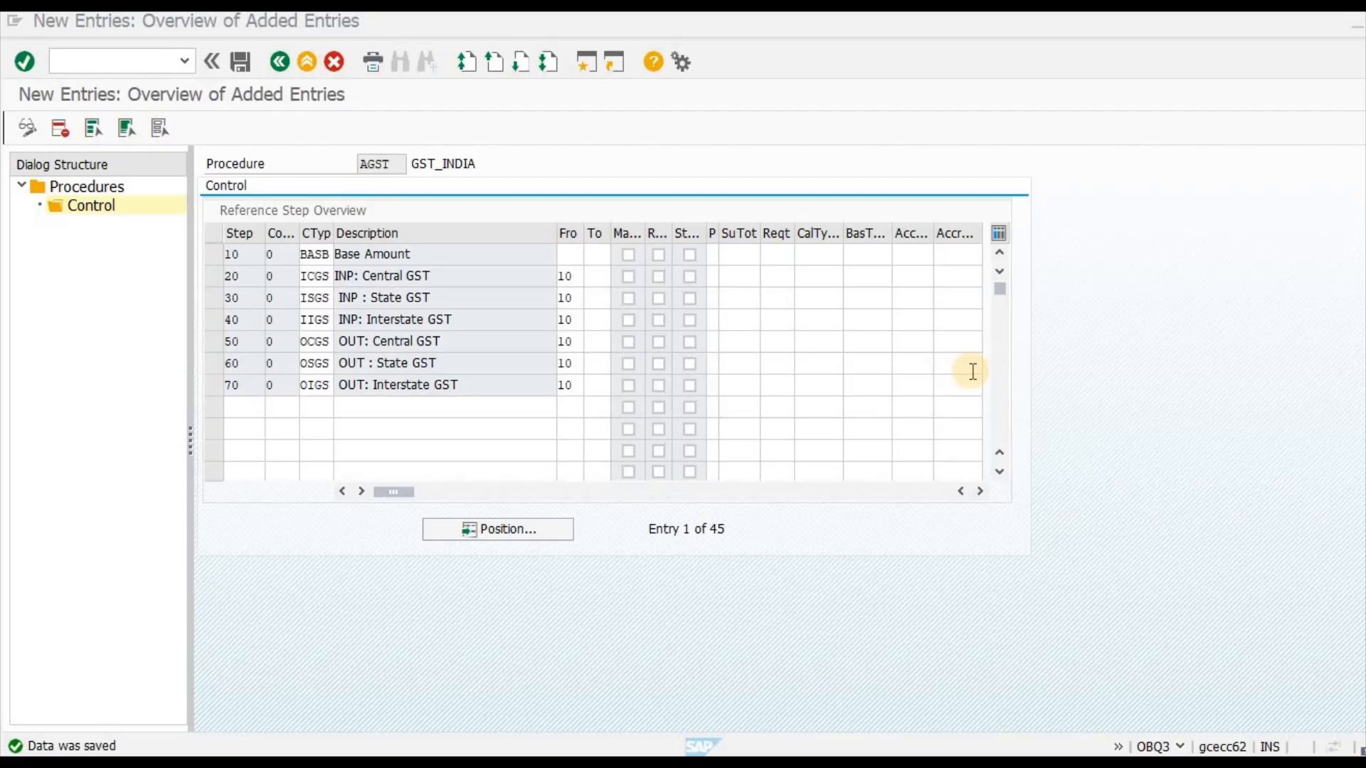
pyautogui.hotkey('ctrl', 'v')
pyautogui.press('Down')
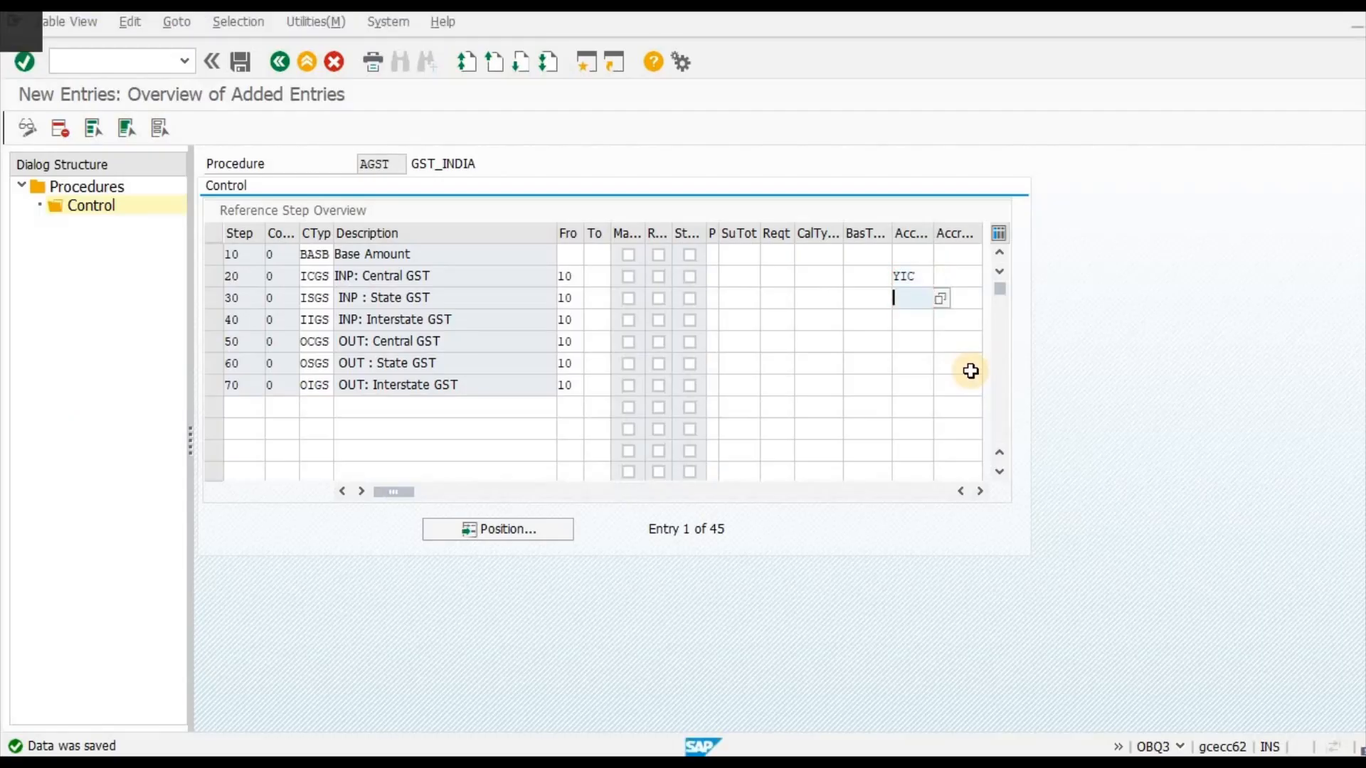
# Assign account key YIS from the Excel list to control step 30, input State GST.
pyautogui.hotkey('alt', 'Tab')
pyautogui.press('Down')
pyautogui.hotkey('ctrl', 'c')
pyautogui.hotkey('alt', 'Tab')
pyautogui.hotkey('ctrl', 'v')
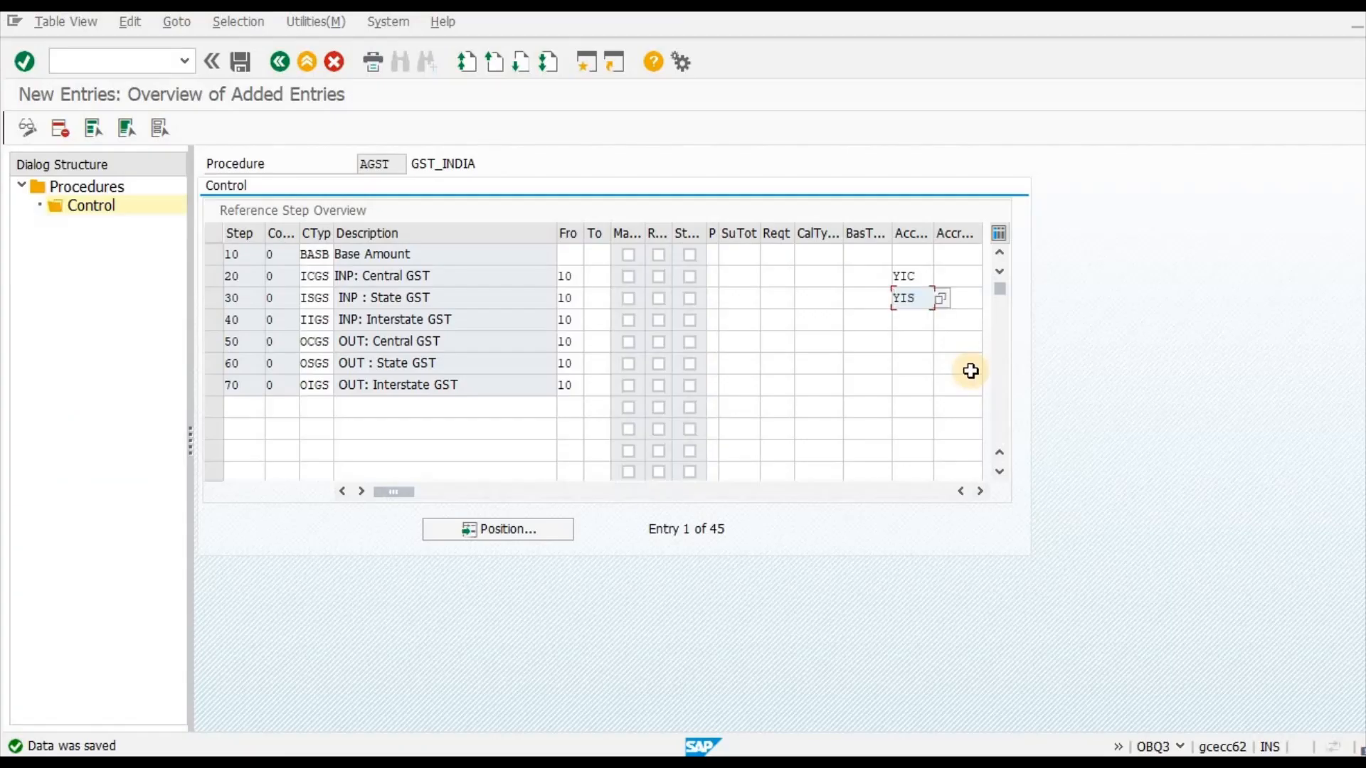
# Assign account key YII from the Excel list to control step 40, input Interstate GST.
pyautogui.hotkey('alt', 'Tab')
pyautogui.press('Down')
pyautogui.hotkey('ctrl', 'c')
pyautogui.hotkey('alt', 'Tab')
pyautogui.press('Down')
pyautogui.hotkey('ctrl', 'v')
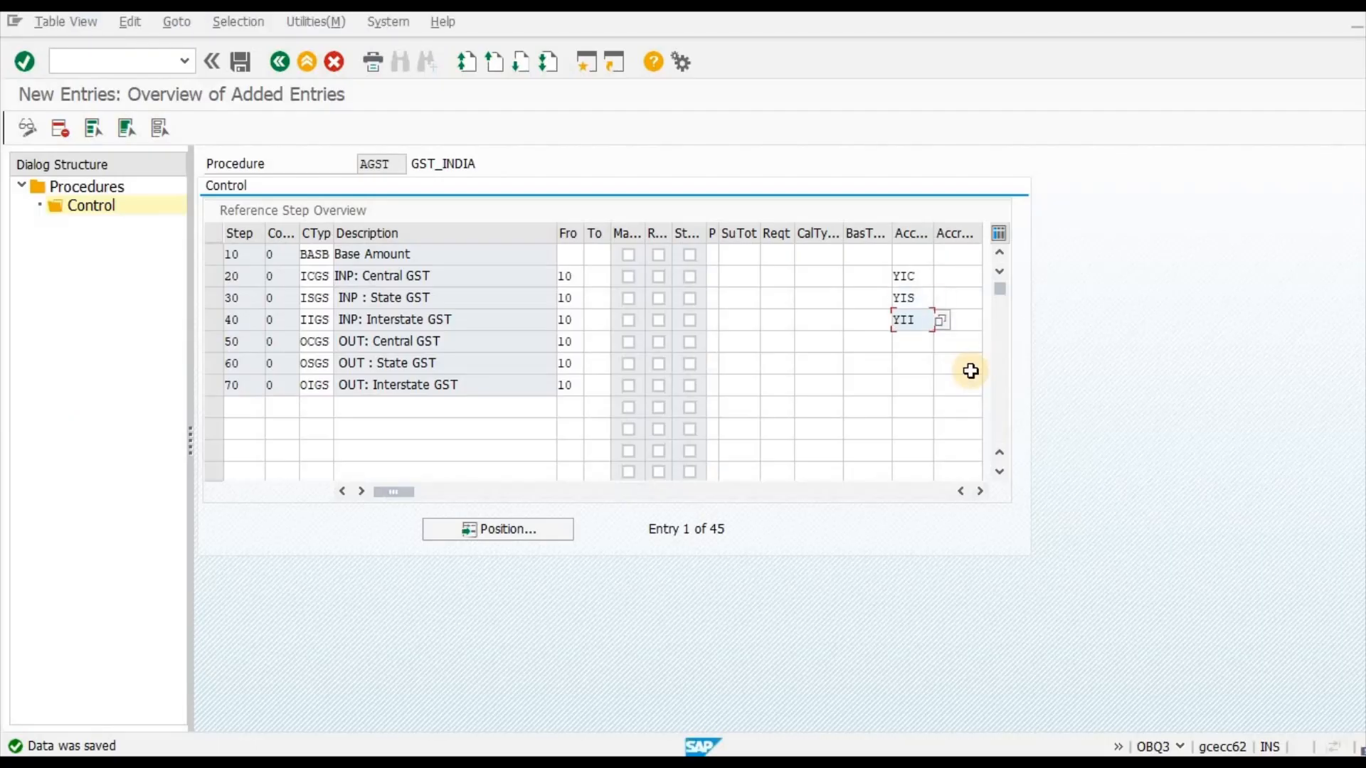
# Assign account key YOC from the Excel list to control step 50, output Central GST.
pyautogui.hotkey('alt', 'Tab')
pyautogui.press('Down')
pyautogui.press('Down')
pyautogui.hotkey('ctrl', 'c')
pyautogui.hotkey('alt', 'Tab')
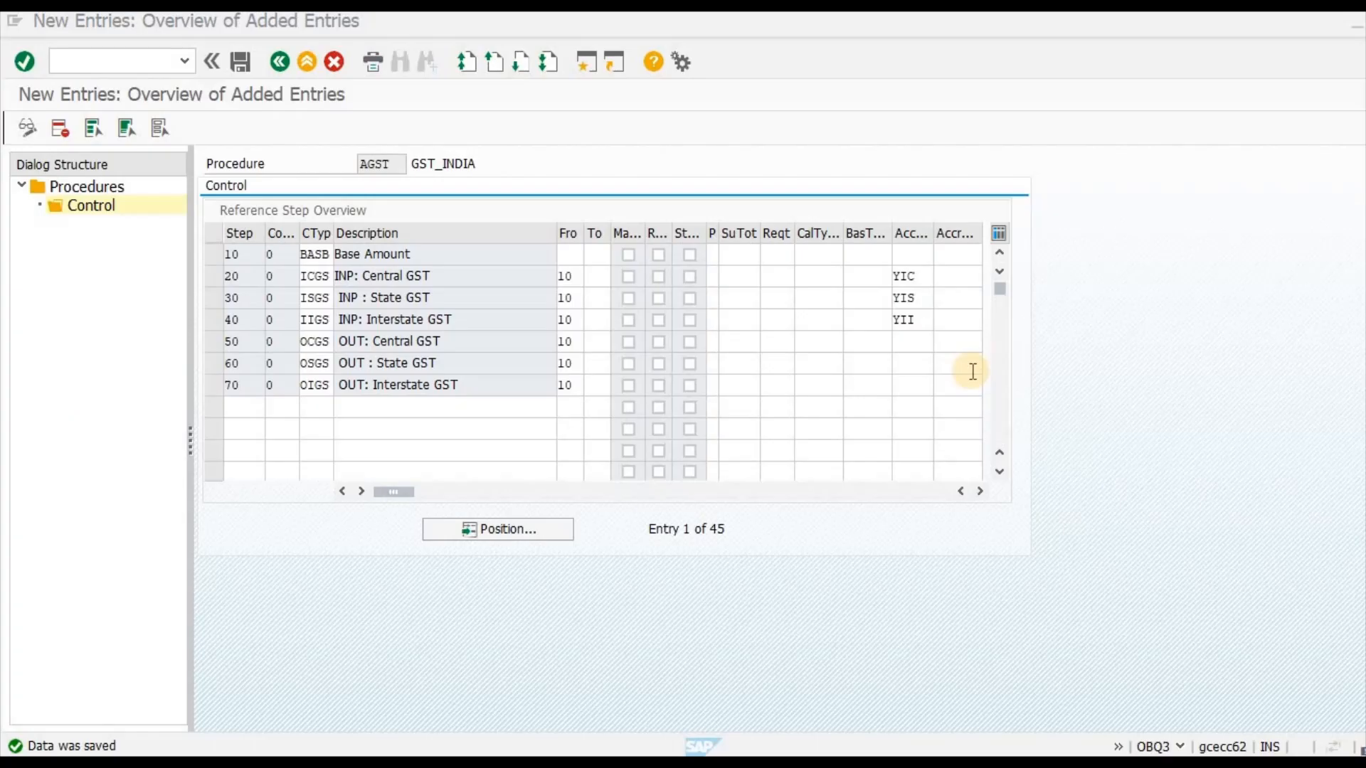
pyautogui.press('Down')
pyautogui.hotkey('ctrl', 'v')
# Assign account key YOS from the Excel list to control step 60, output State GST.
pyautogui.press('Down')
pyautogui.hotkey('alt', 'Tab')
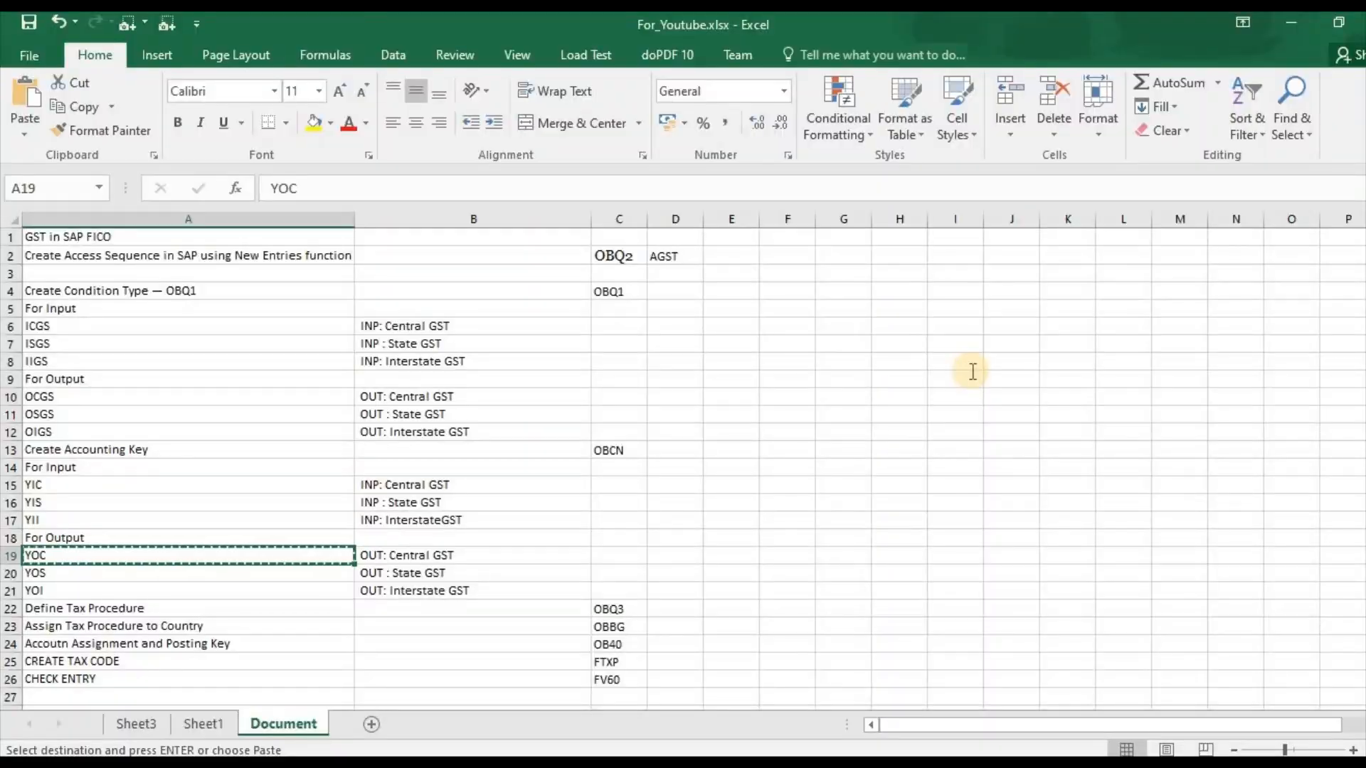
pyautogui.press('Down')
pyautogui.hotkey('ctrl', 'c')
pyautogui.hotkey('alt', 'Tab')
pyautogui.hotkey('ctrl', 'v')
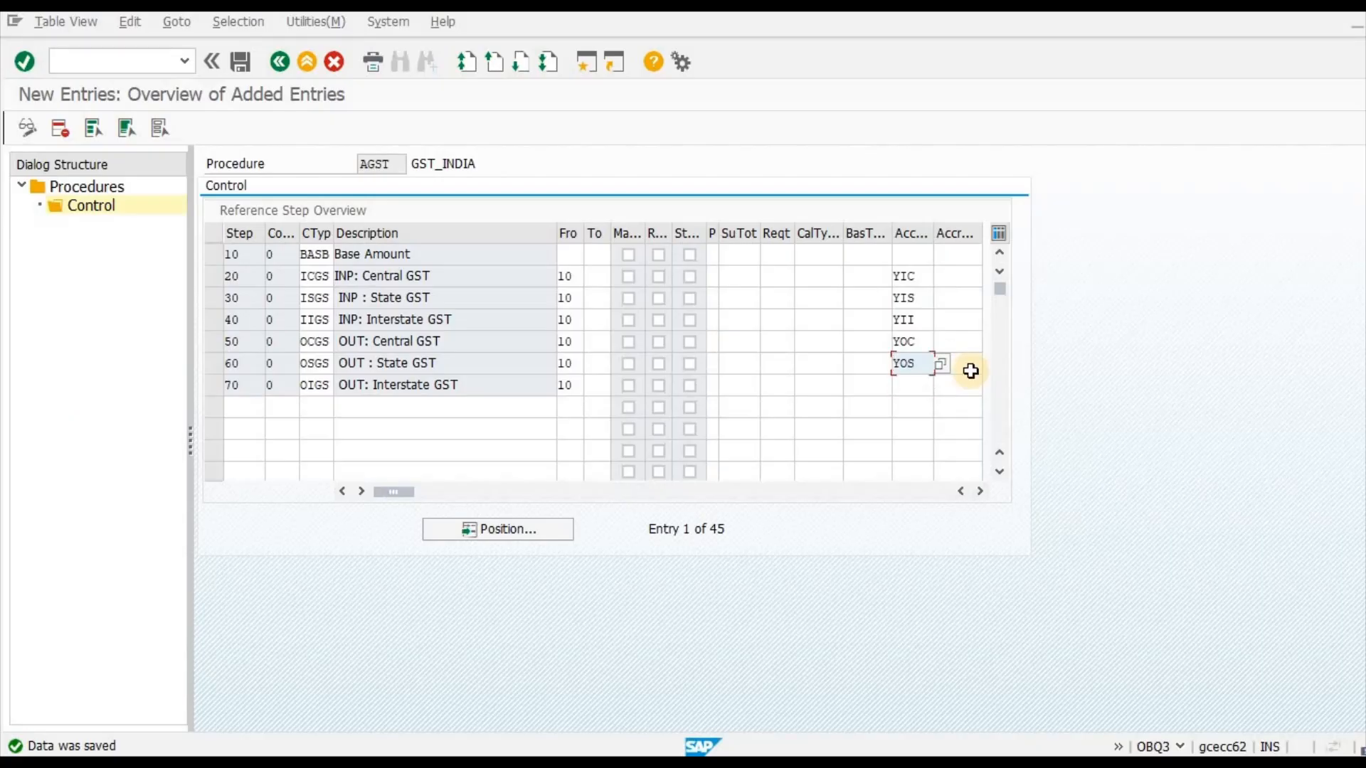
# Assign account key YOI from the Excel list to control step 70, output Interstate GST.
pyautogui.press('Down')
pyautogui.hotkey('alt', 'Tab')
pyautogui.press('Down')
pyautogui.hotkey('ctrl', 'c')
pyautogui.hotkey('alt', 'Tab')
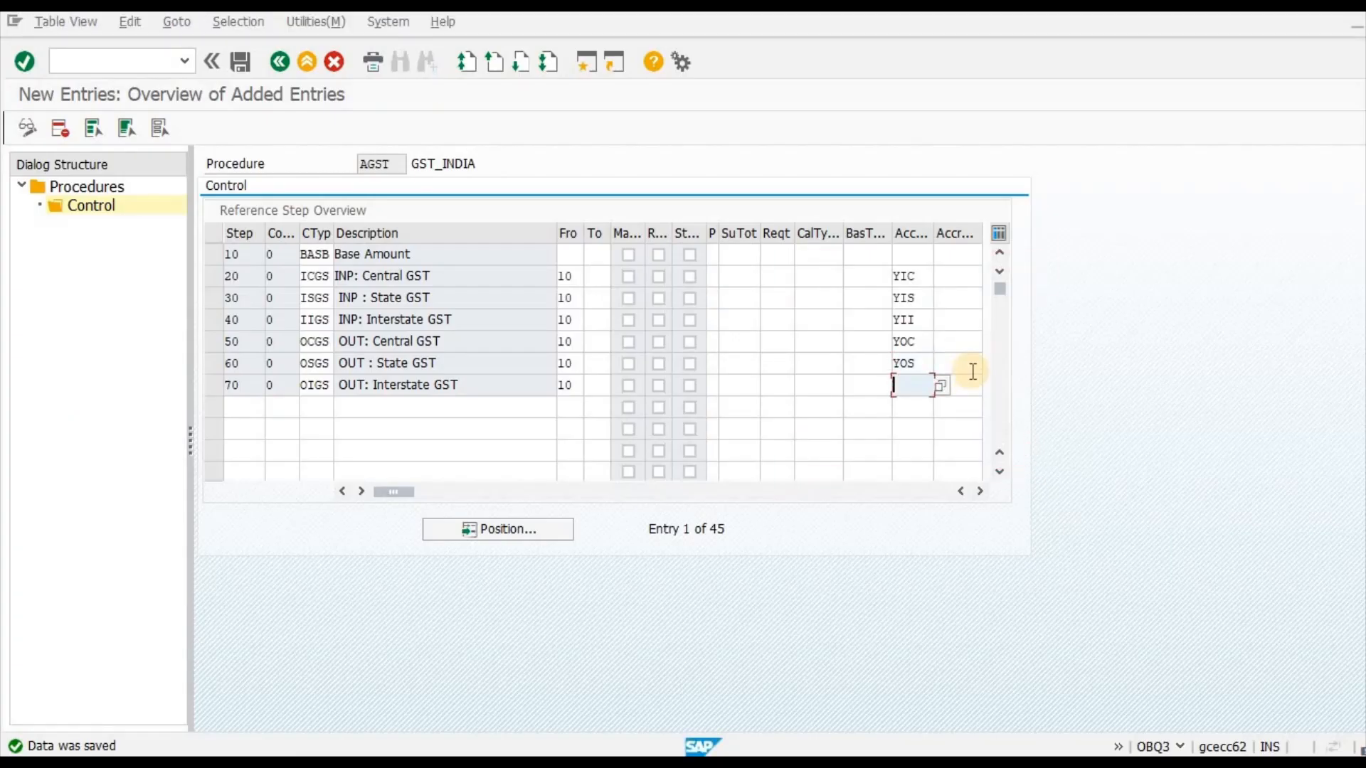
pyautogui.hotkey('ctrl', 'v')
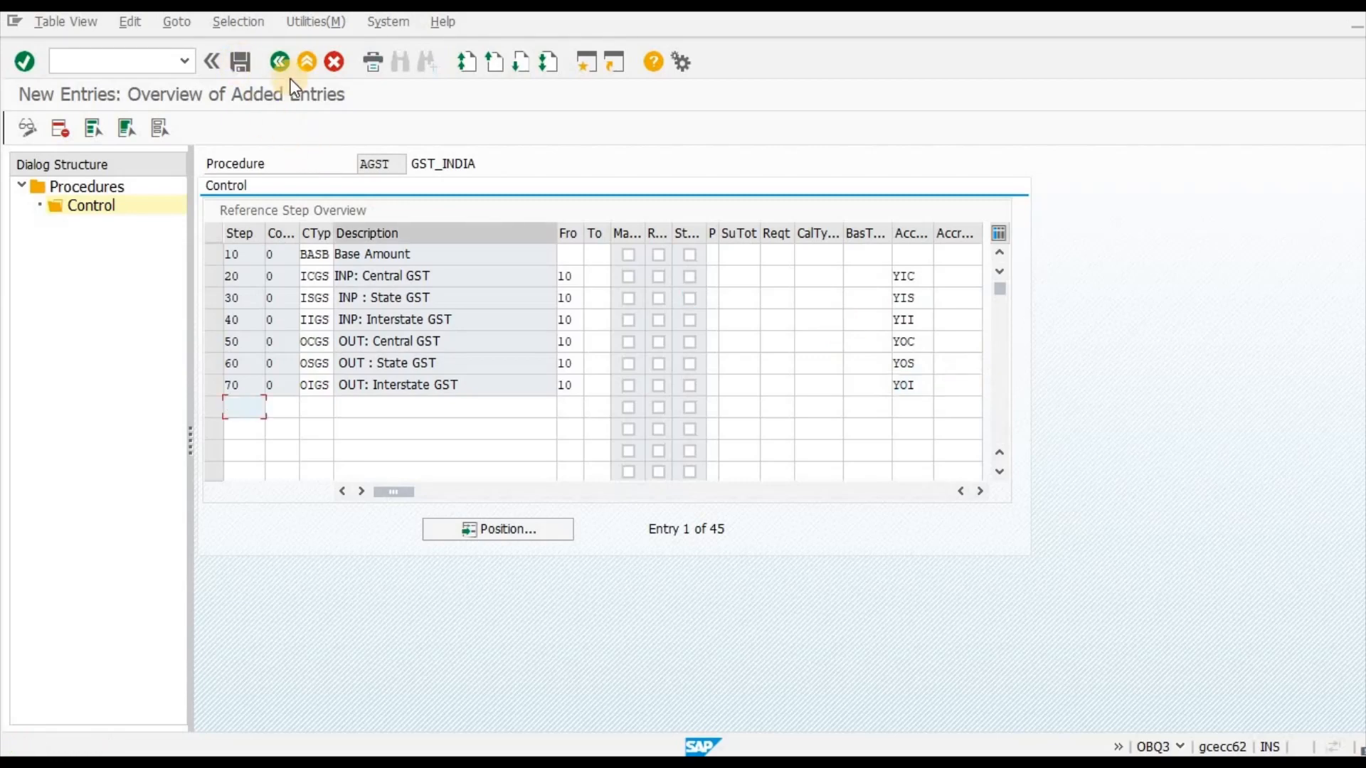
# Leave the tax procedure maintenance and return to the SAP Easy Access screen.
pyautogui.click(285, 63)
pyautogui.click(285, 63)
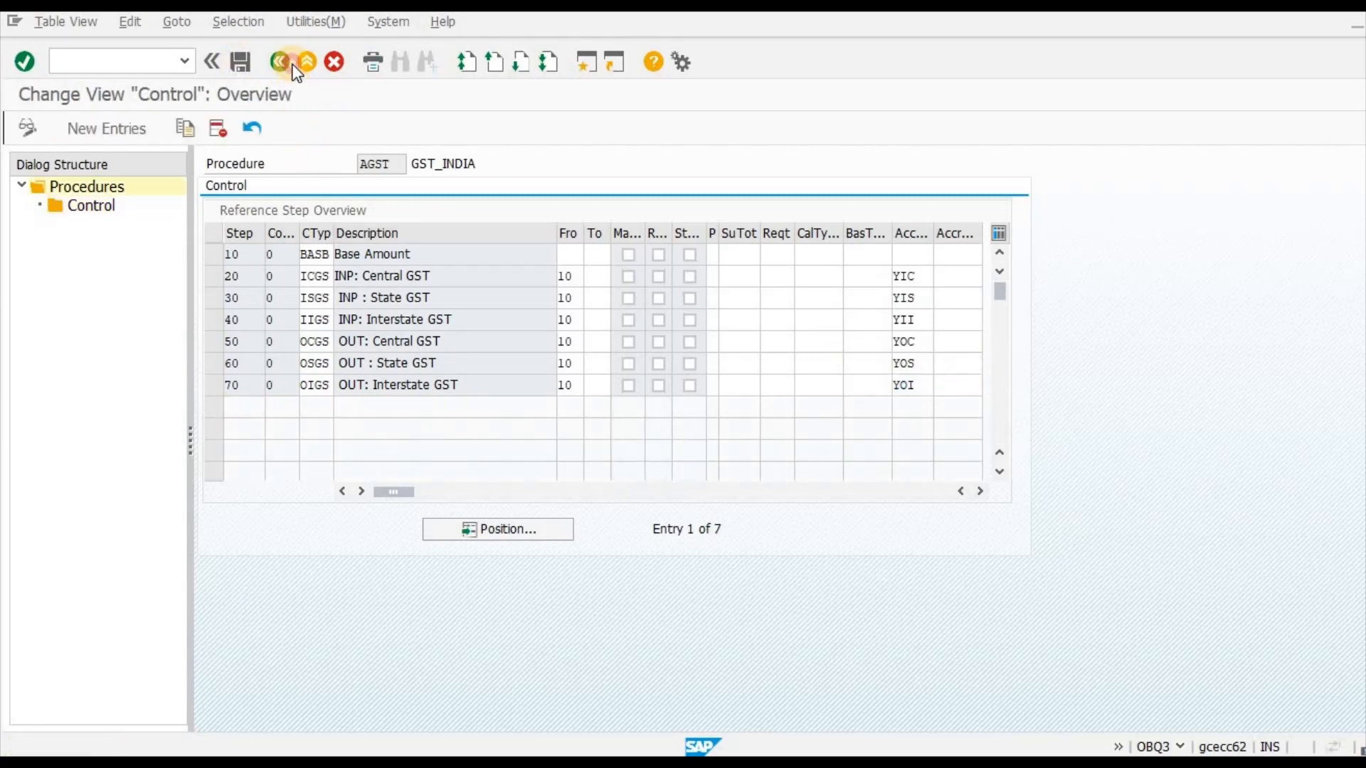
pyautogui.click(285, 62)
pyautogui.click(293, 65)
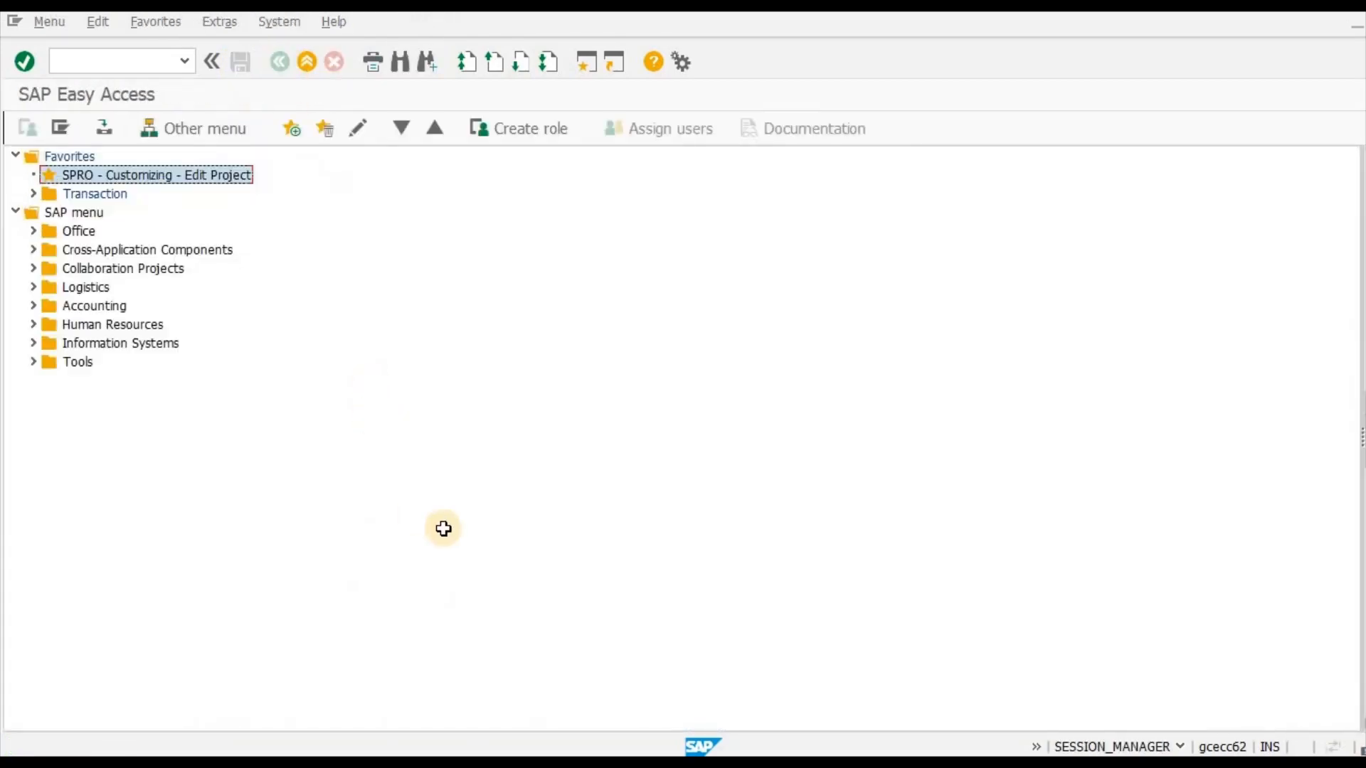
# Copy transaction code OBBG from the Excel task list and open it in SAP to assign the tax procedure to a country.
pyautogui.hotkey('alt', 'Tab')
pyautogui.press('Down')
pyautogui.press('Right')
pyautogui.press('Right')
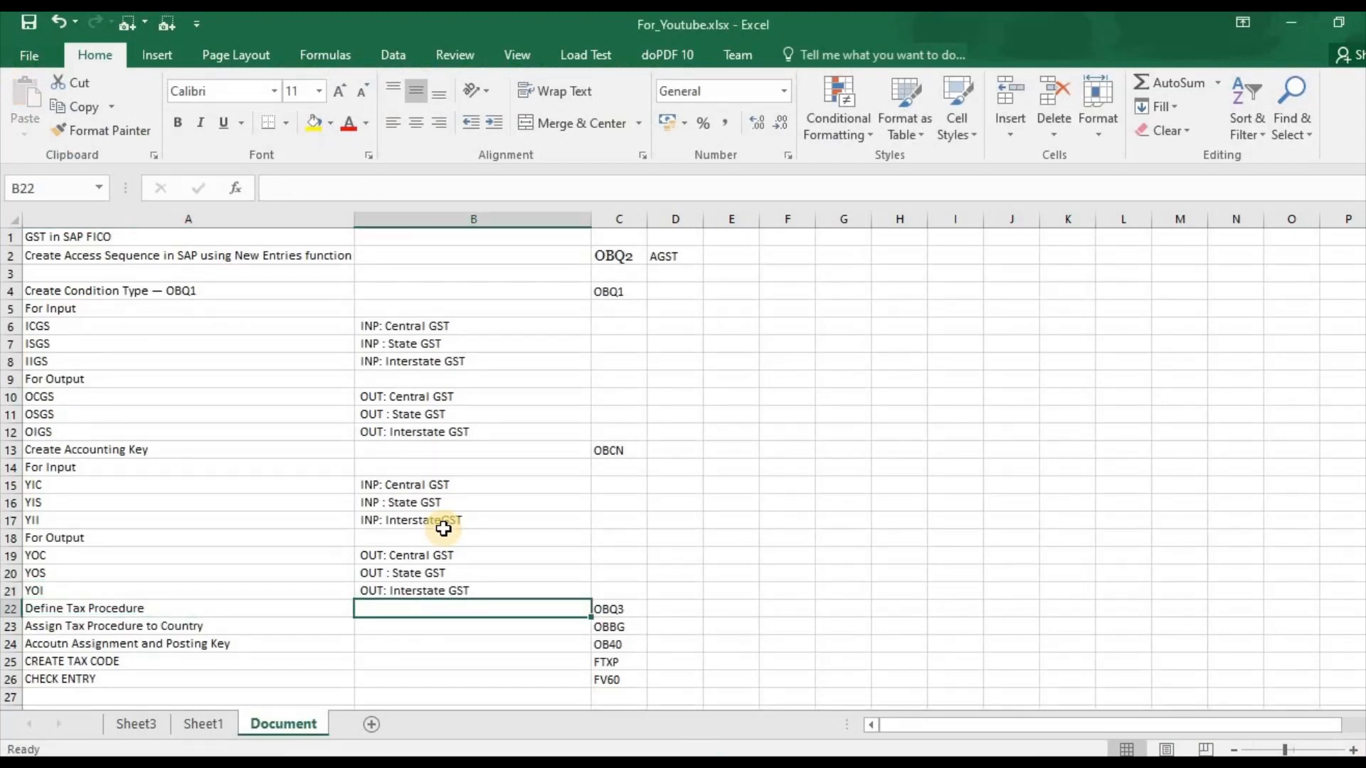
pyautogui.hotkey('ctrl', 'c')
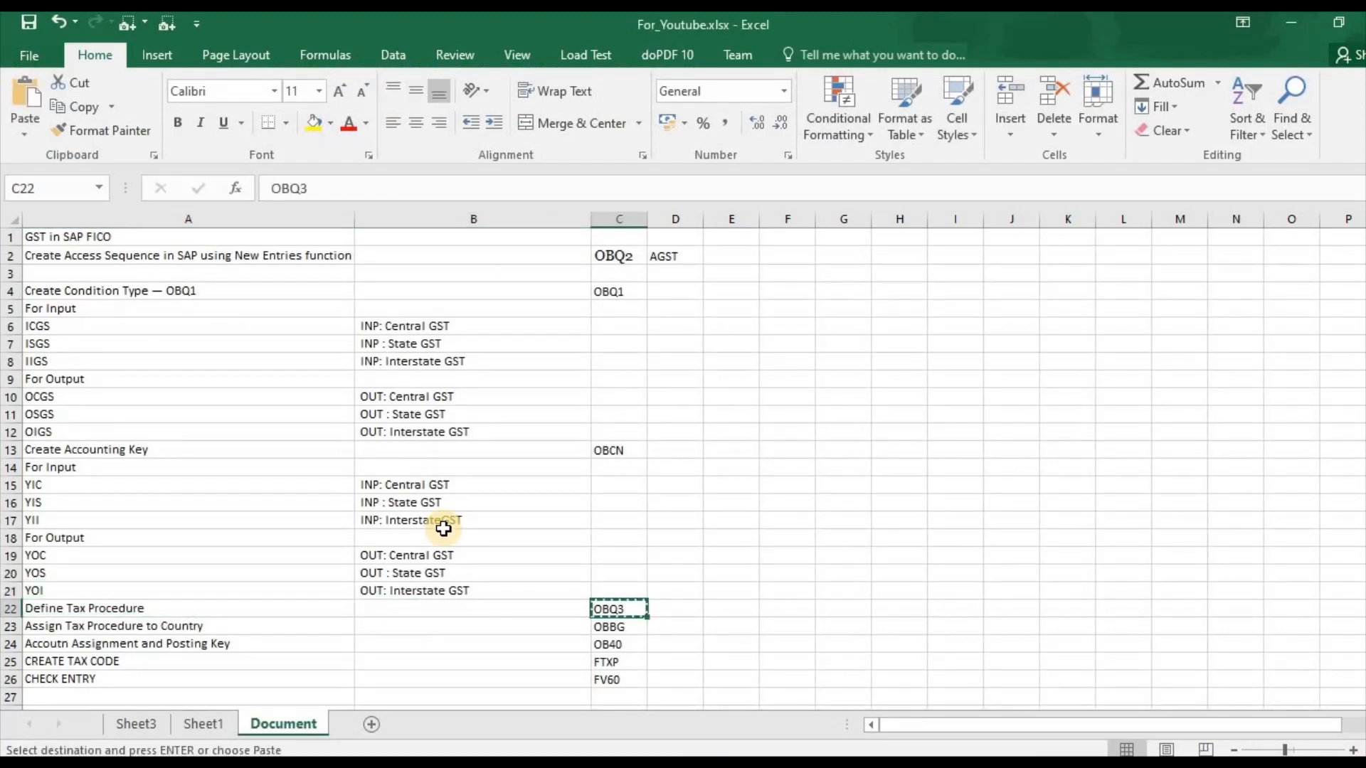
pyautogui.press('Escape')
pyautogui.press('Down')
pyautogui.hotkey('ctrl', 'c')
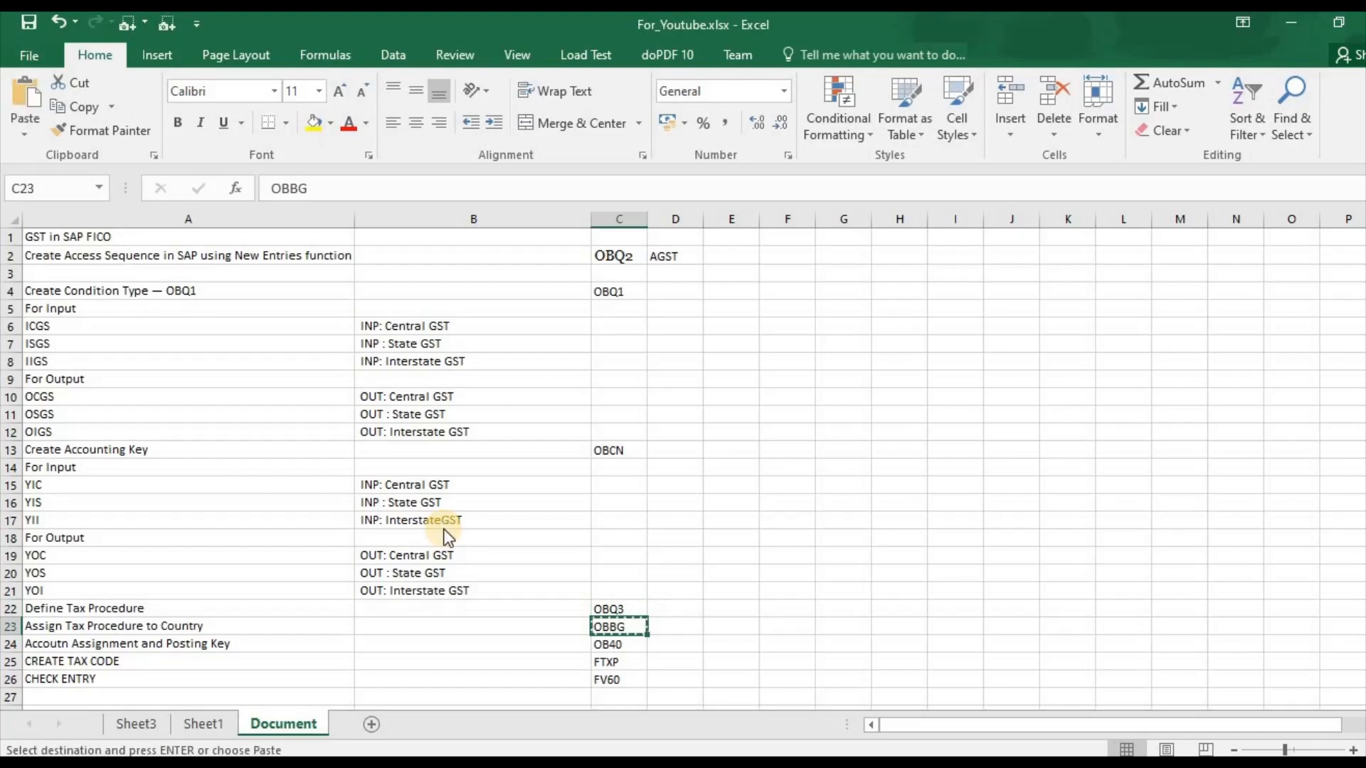
pyautogui.hotkey('alt', 'Tab')
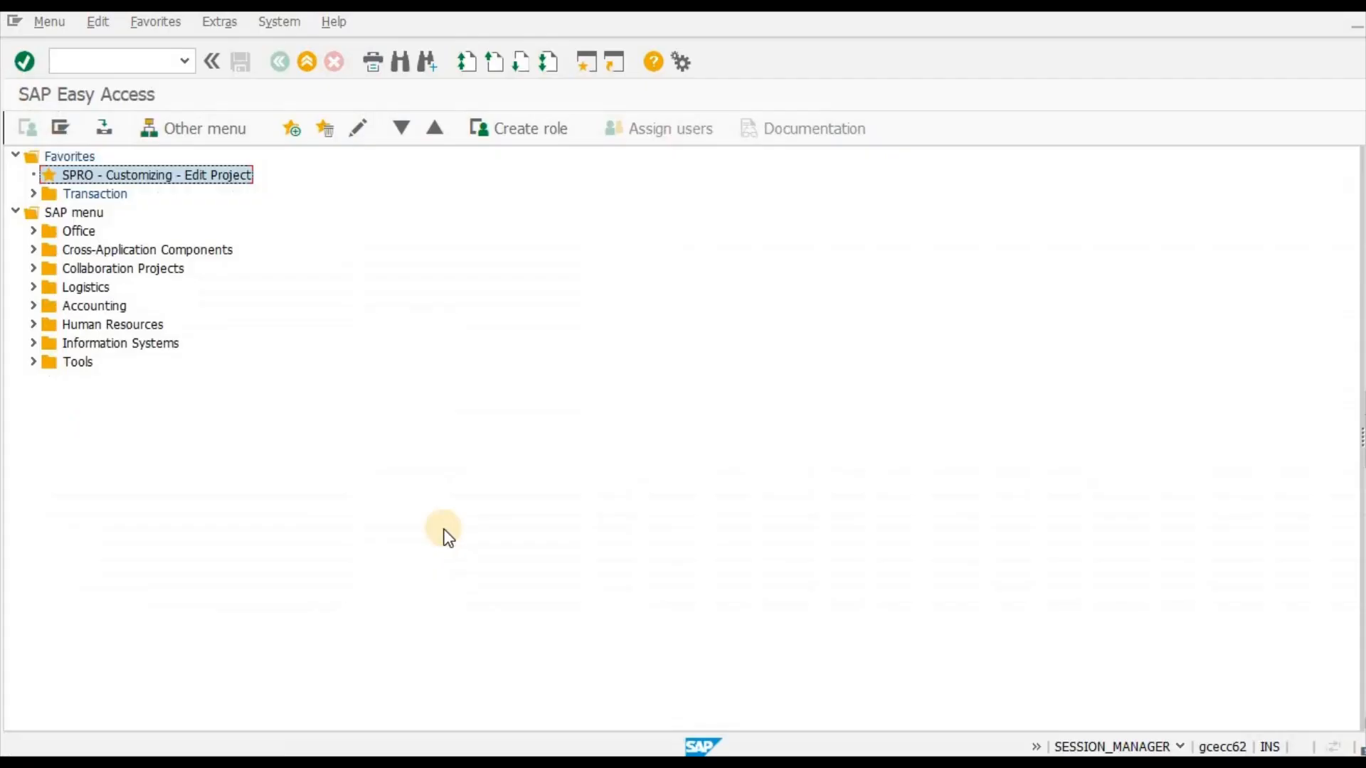
pyautogui.click(123, 67)
pyautogui.hotkey('ctrl', 'v')
pyautogui.press('Return')
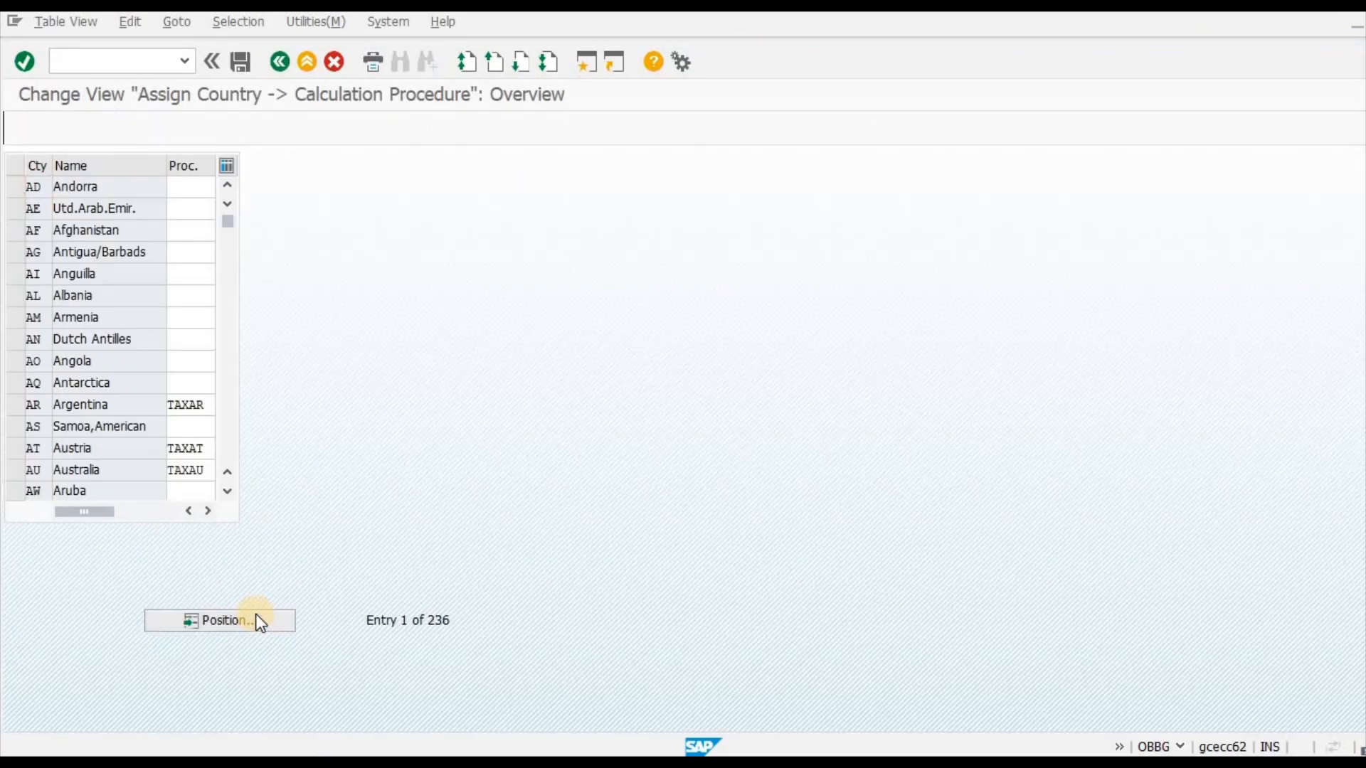
# Assign tax procedure AGST to country IN (India), save it under the NEW_CO_SETUP customizing request and leave the view.
pyautogui.click(259, 622)
pyautogui.write('IN')
pyautogui.press('Return')
pyautogui.click(186, 189)
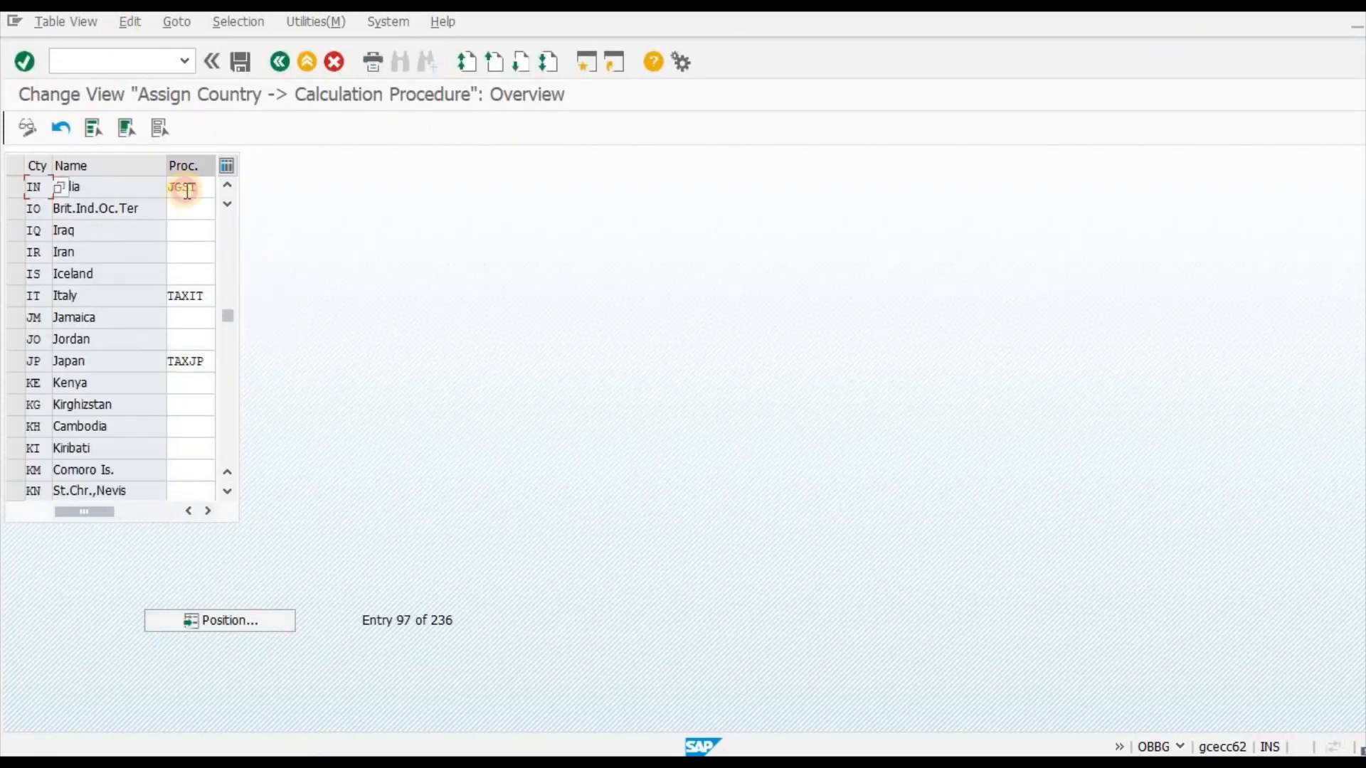
pyautogui.doubleClick(187, 189)
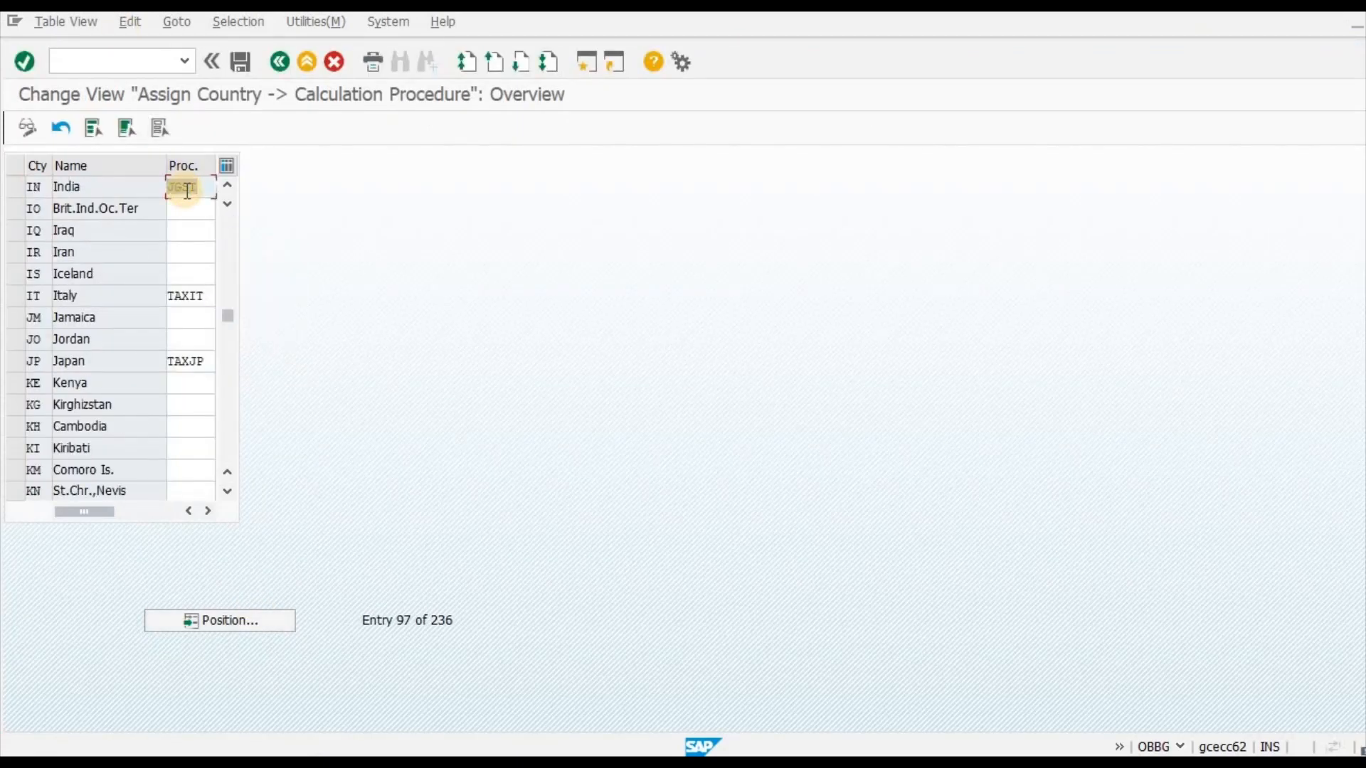
pyautogui.hotkey('ctrl', 's')
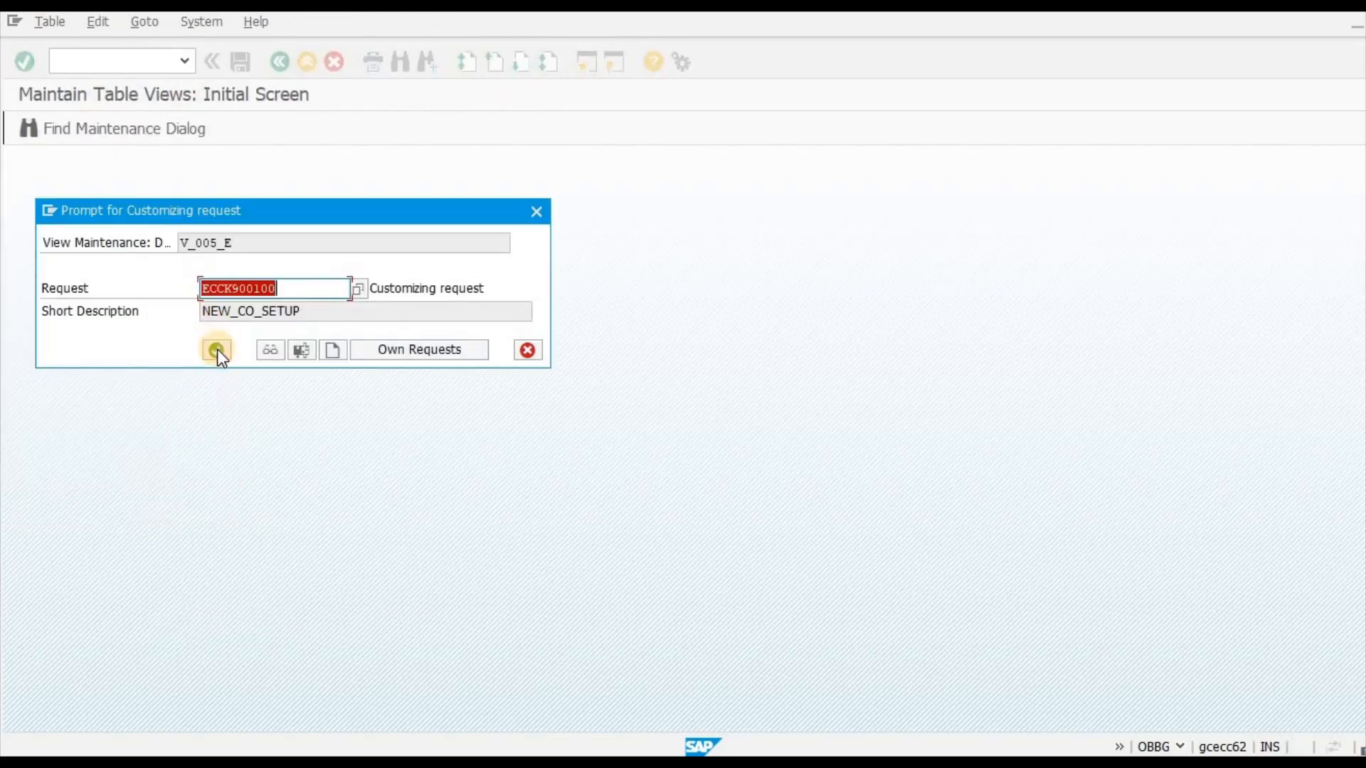
pyautogui.click(217, 349)
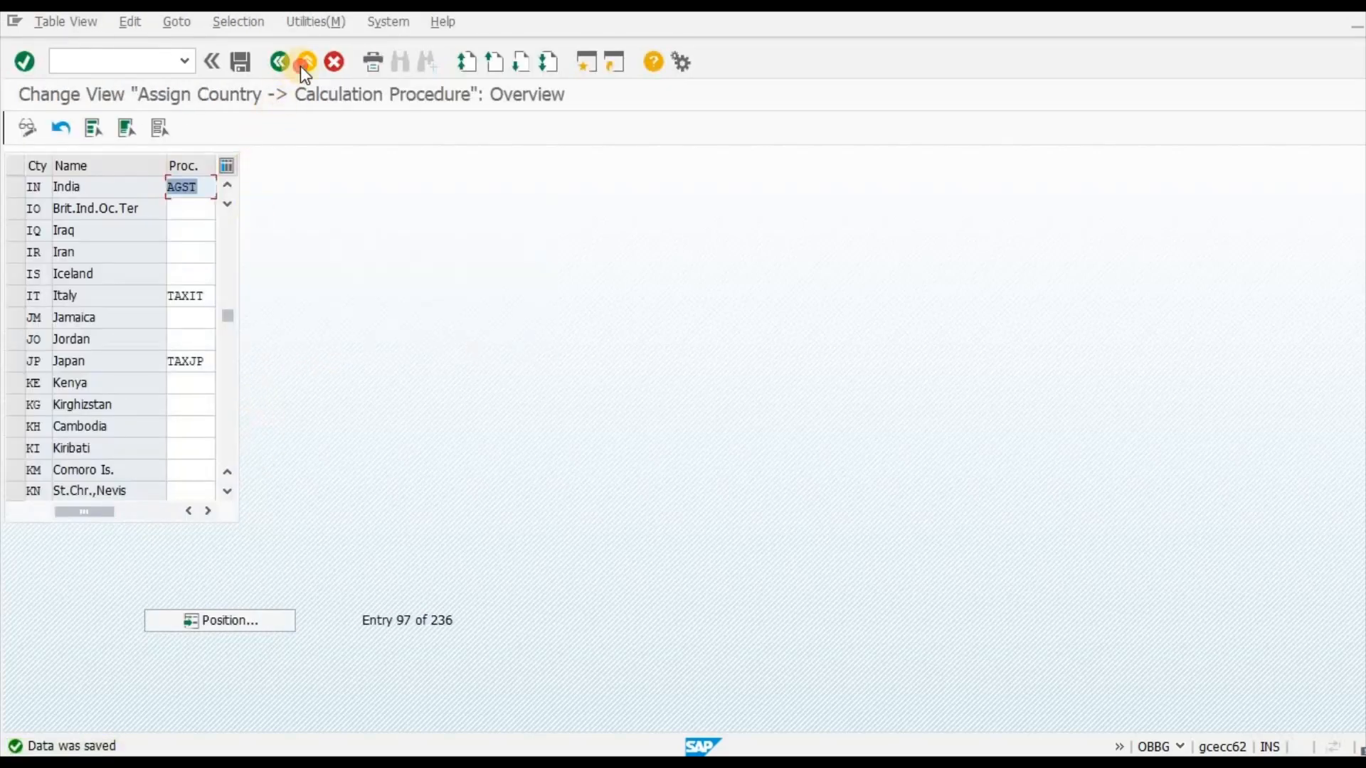
pyautogui.click(302, 66)
# Copy transaction code OB40 from the Excel task list and open it in SAP for automatic posting procedures.
pyautogui.hotkey('alt', 'Tab')
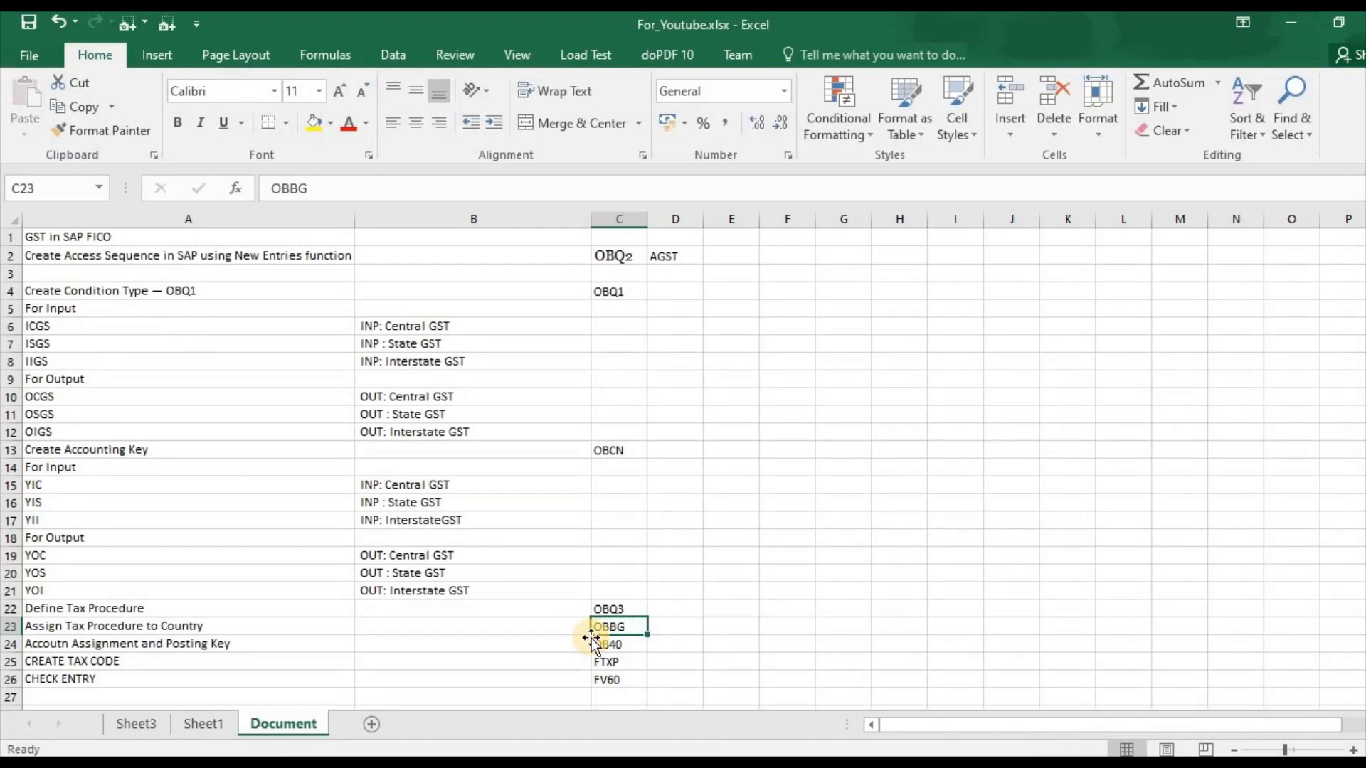
pyautogui.click(595, 643)
pyautogui.hotkey('ctrl', 'c')
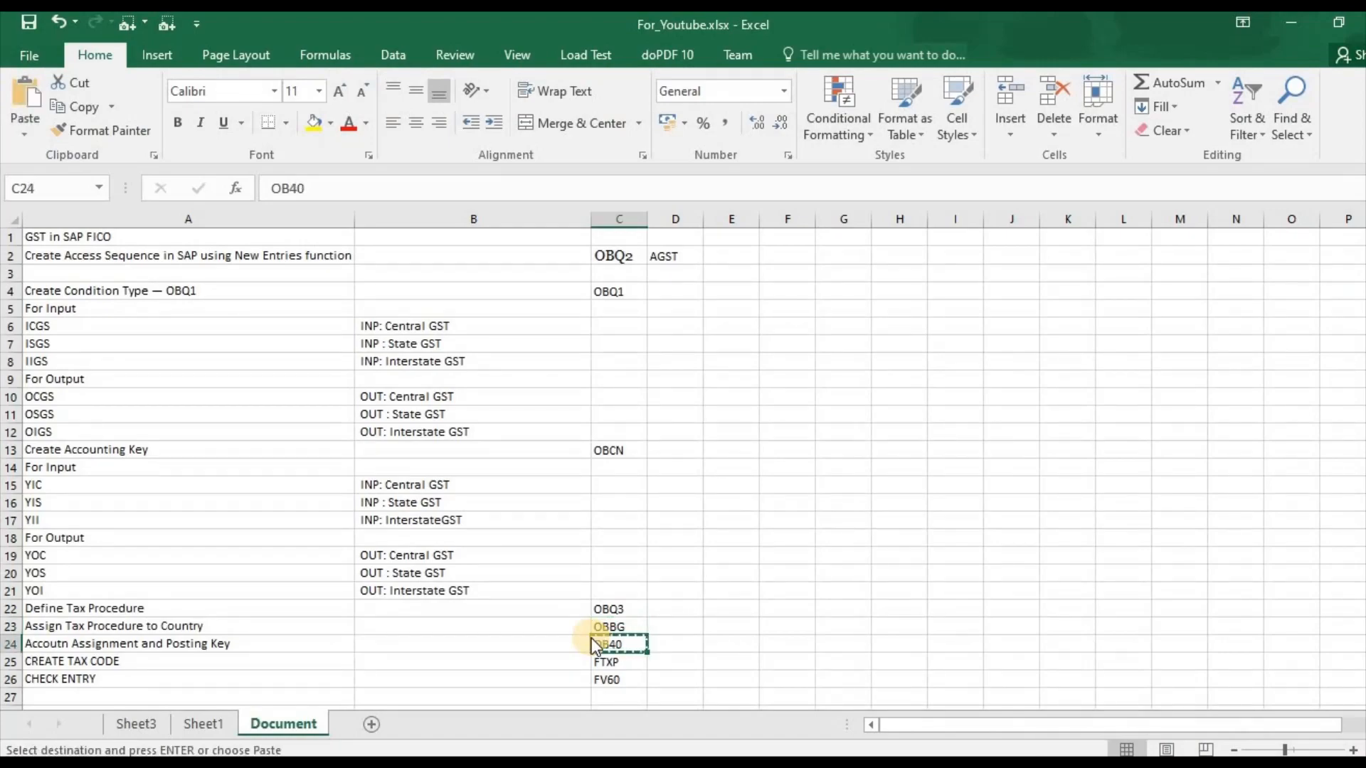
pyautogui.hotkey('alt', 'Tab')
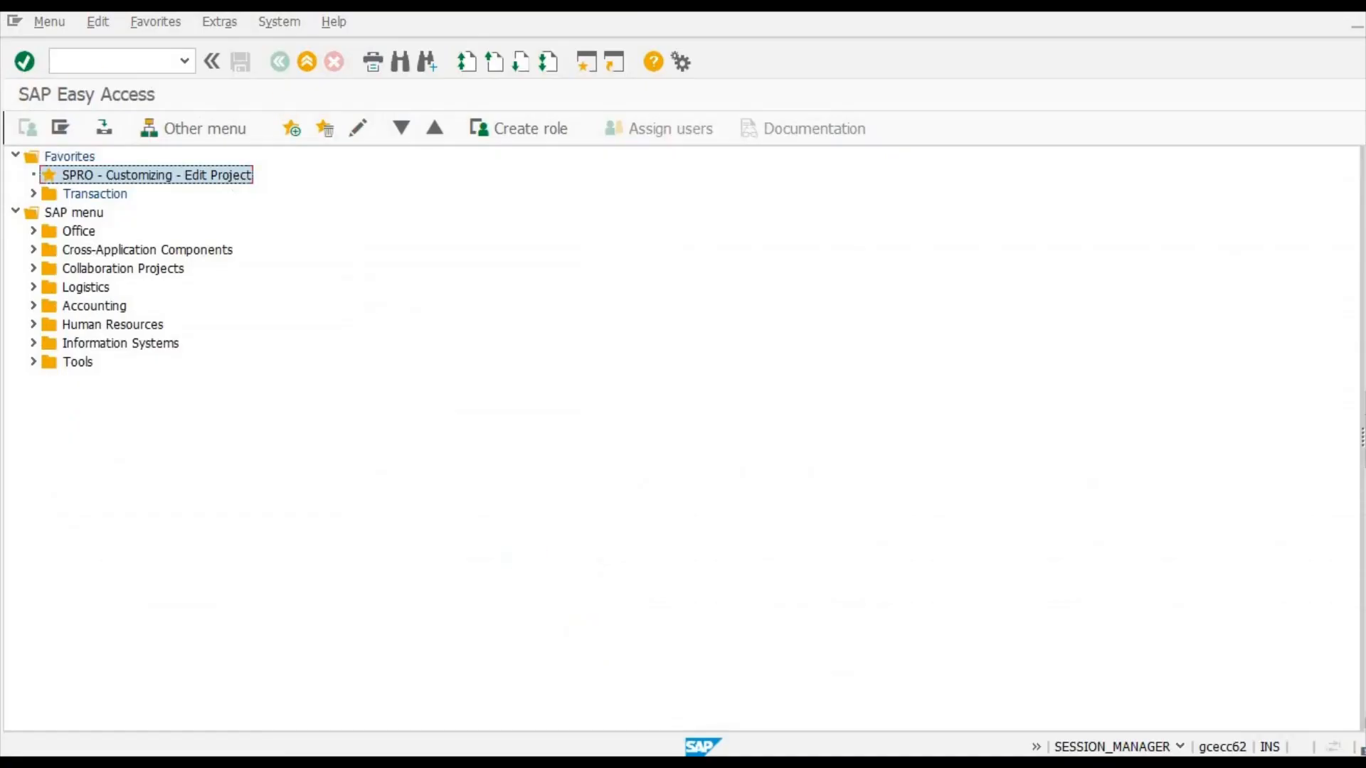
pyautogui.click(92, 60)
pyautogui.press('Return')
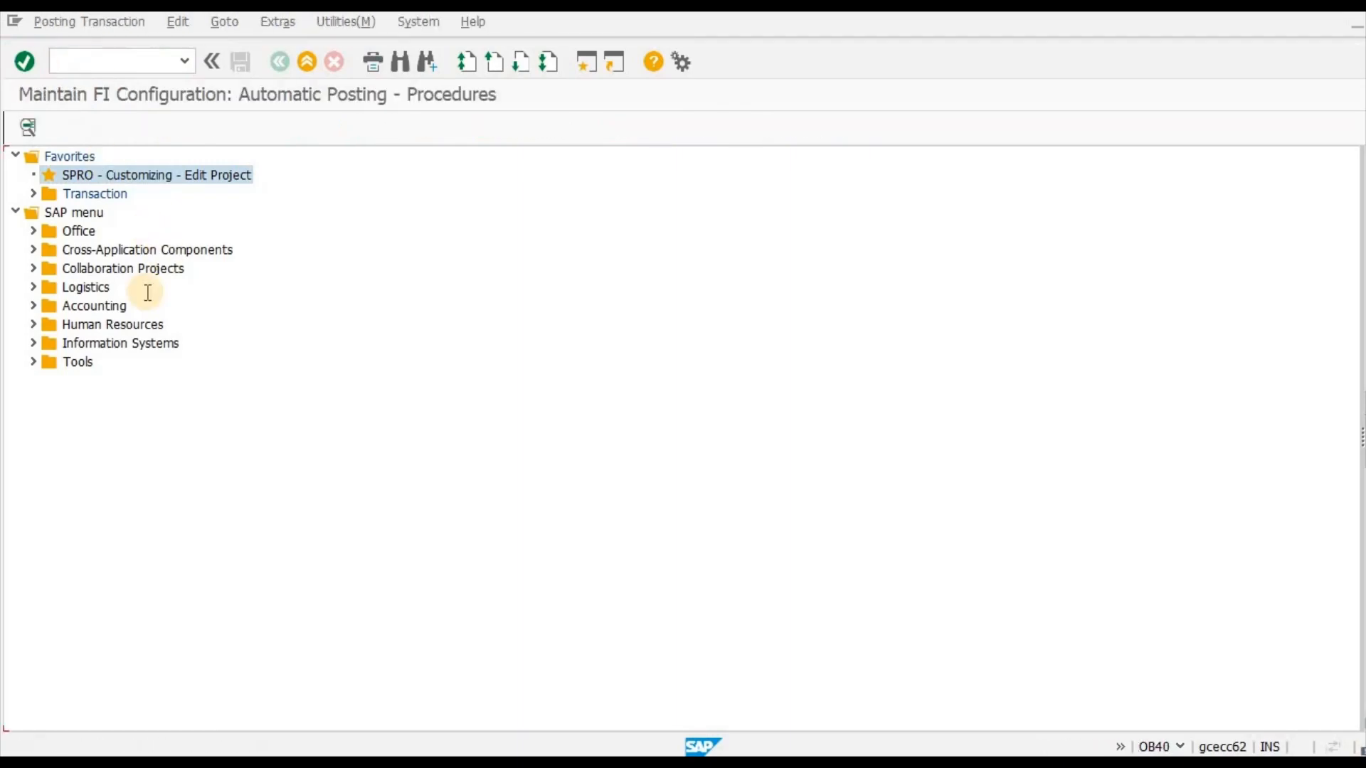
# Open transaction FS00 in a new SAP session and maximize its window.
pyautogui.click(111, 69)
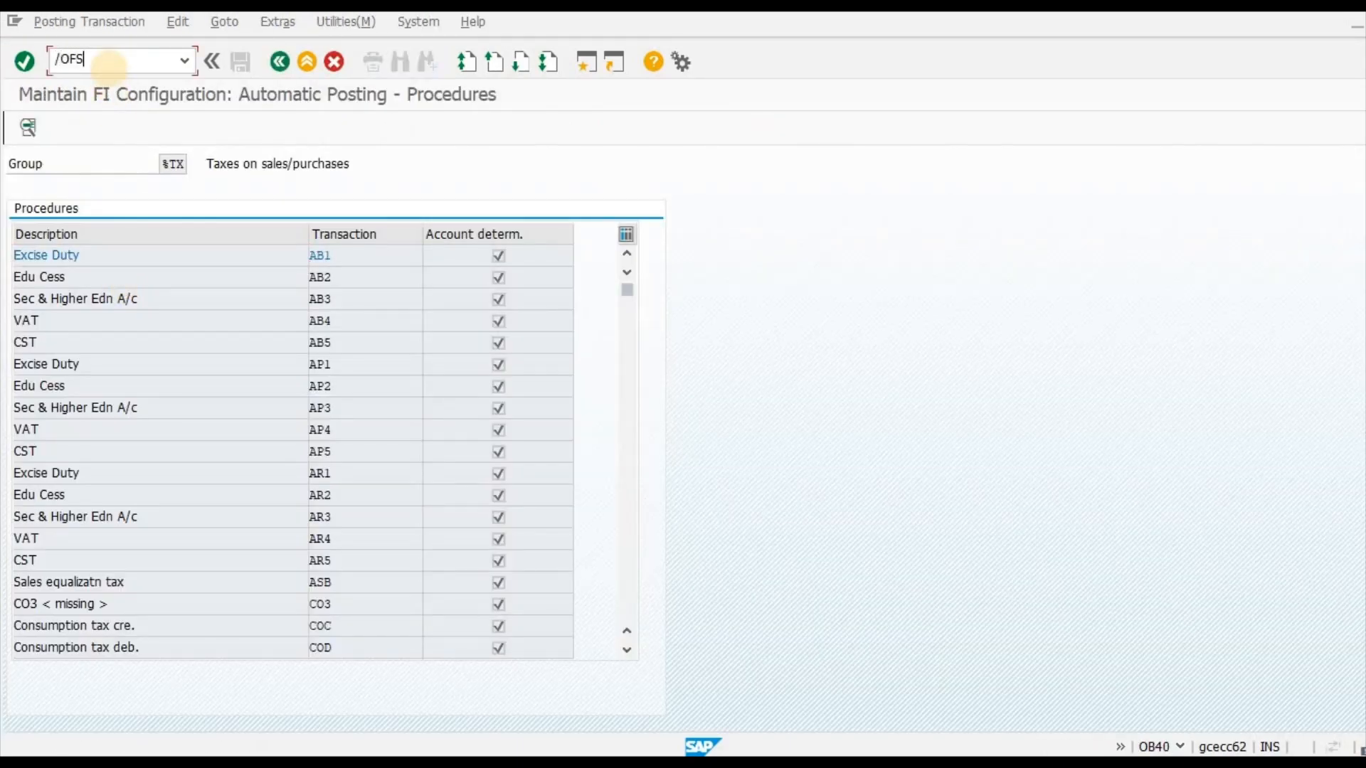
pyautogui.write('/OFS00')
pyautogui.press('Return')
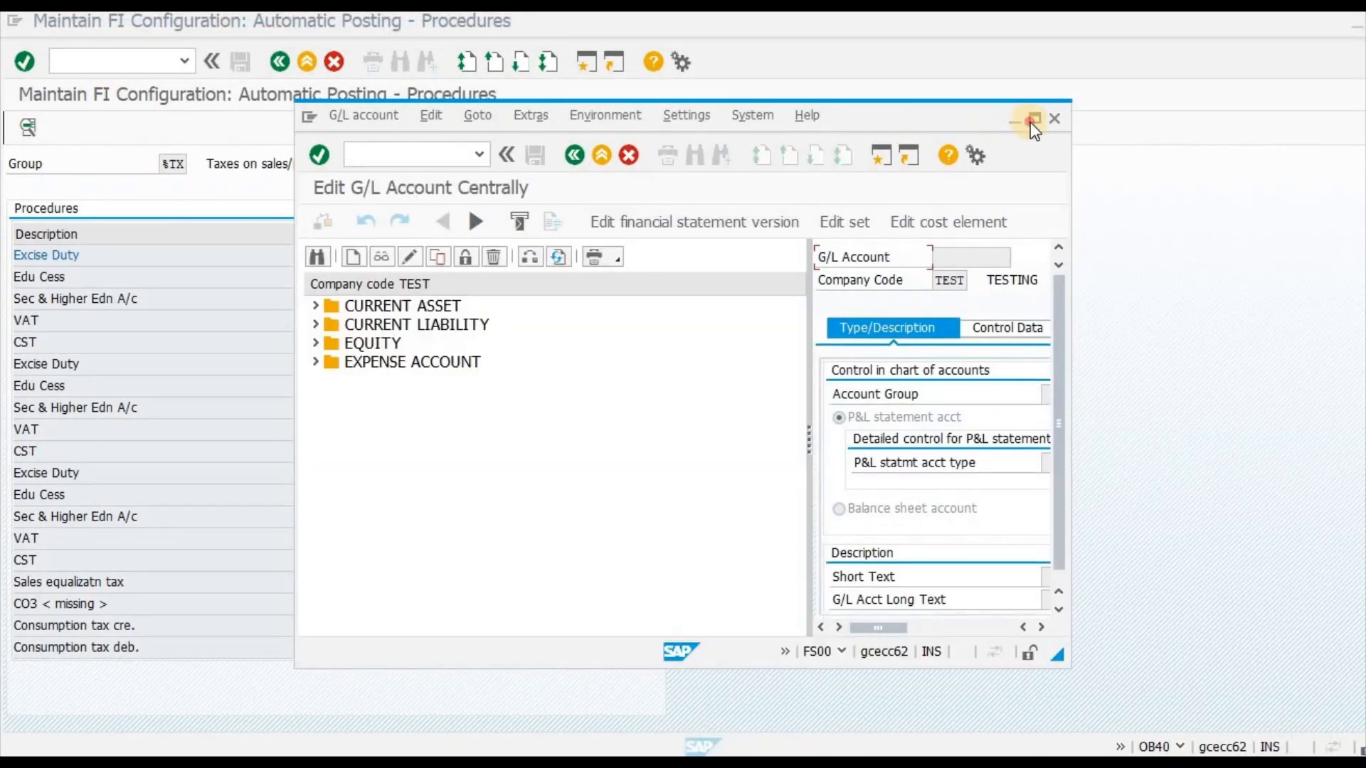
pyautogui.click(1032, 119)
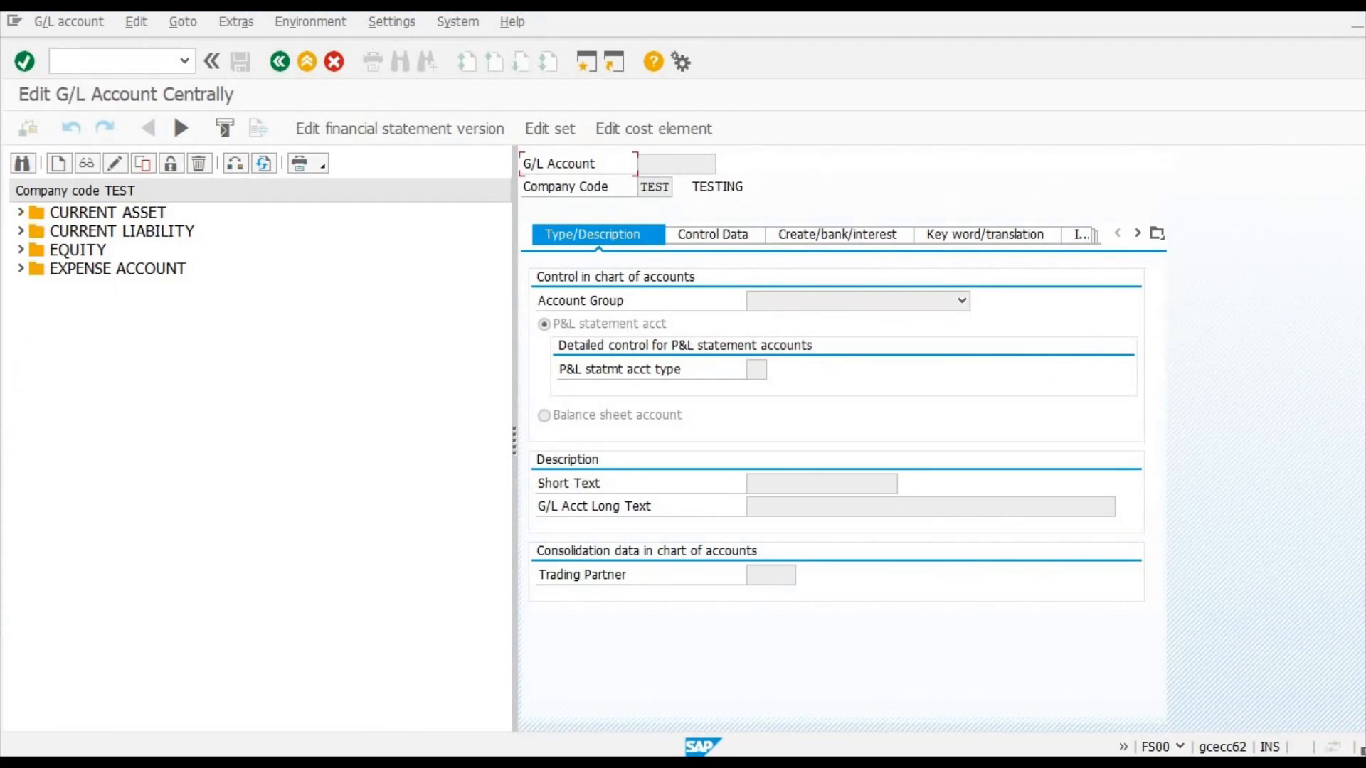
# Expand the CURRENT LIABILITY accounts and start creating G/L account 22101 in company code TEST.
pyautogui.click(20, 231)
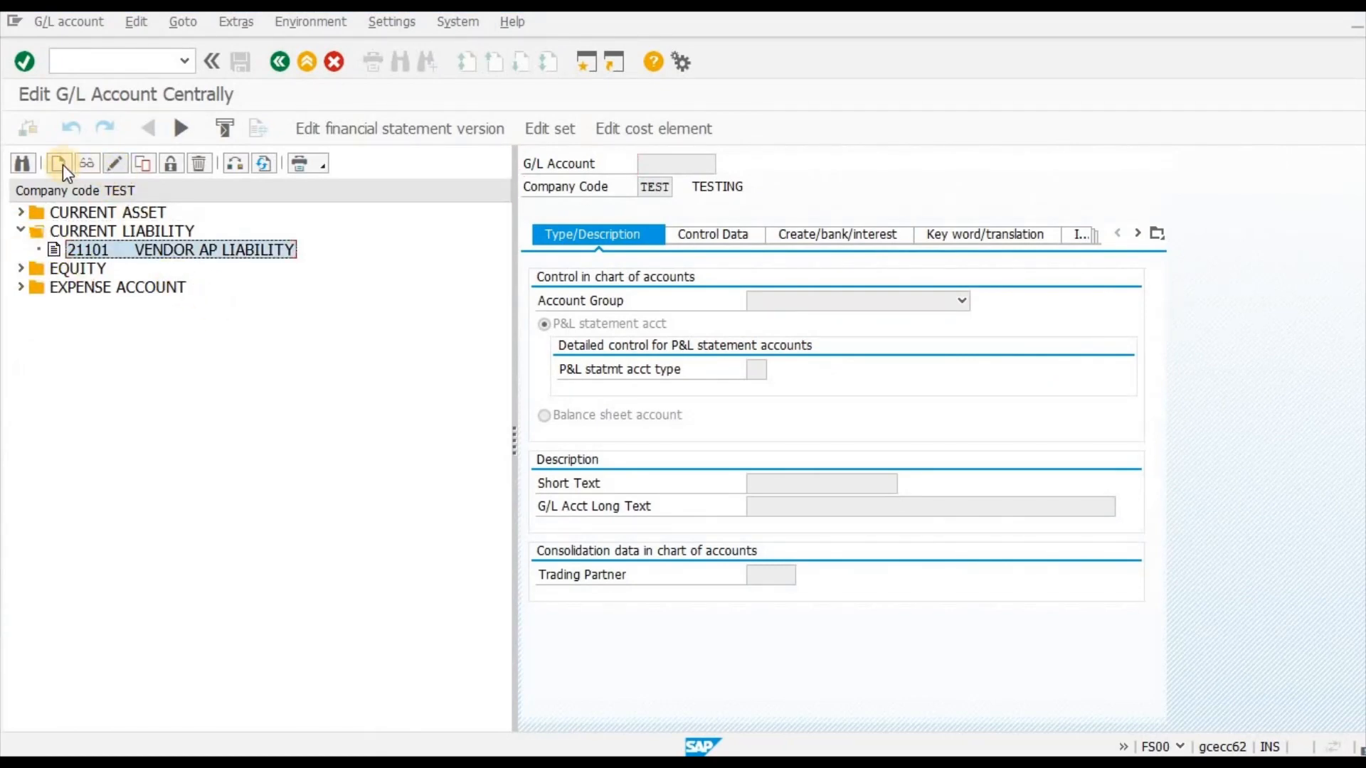
pyautogui.press('F5')
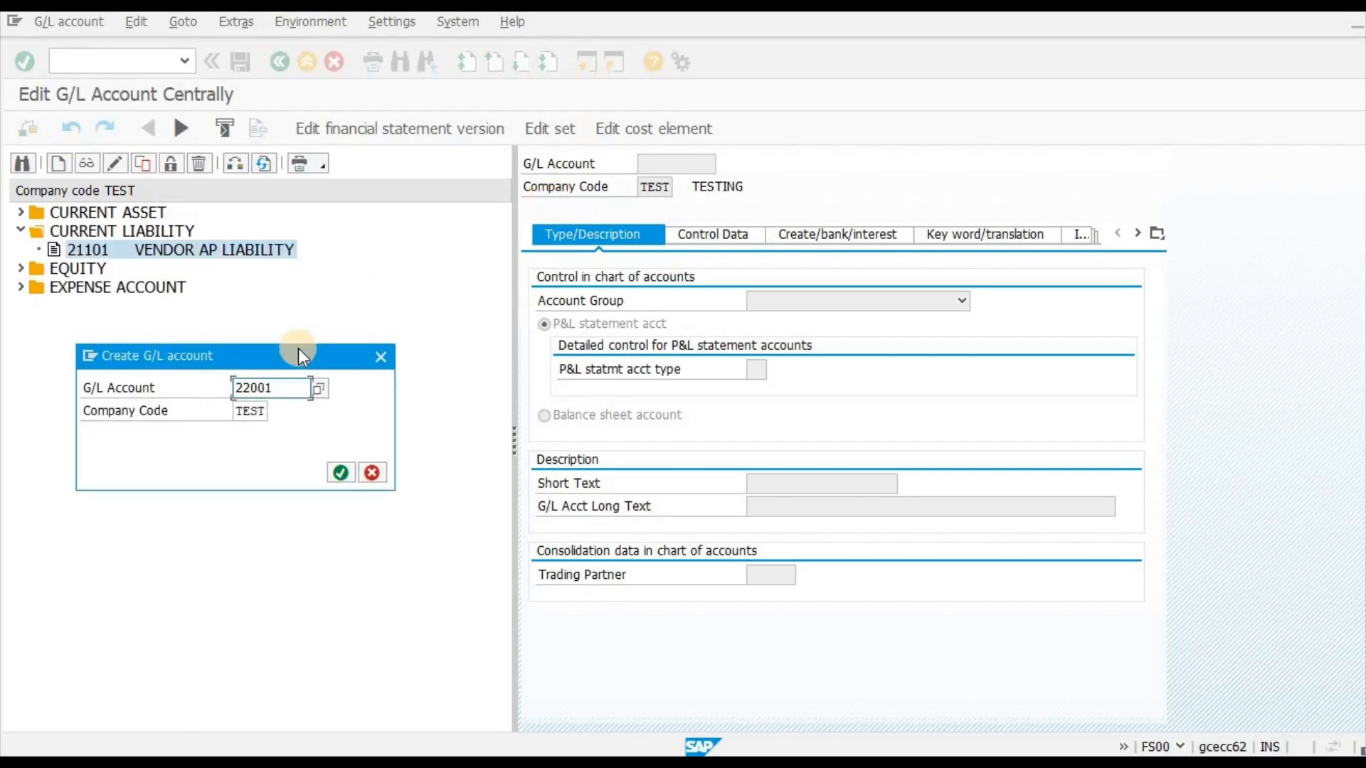
pyautogui.write('22001')
pyautogui.press('Left')
pyautogui.press('Left')
pyautogui.press('Left')
pyautogui.hotkey('shift', 'Right')
pyautogui.write('1')
pyautogui.press('Return')
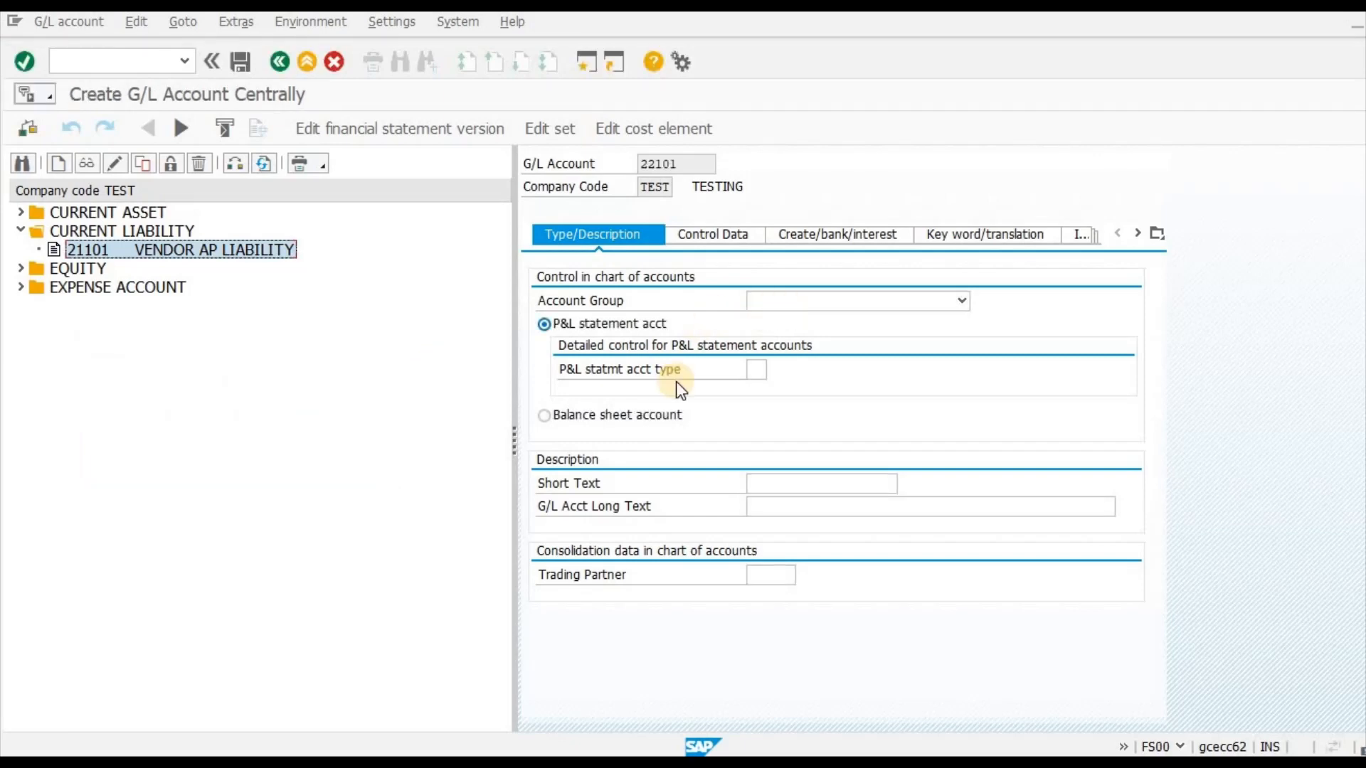
# Define 22101 as a balance sheet account in group CRLB CURRENT LIABILITY, with short and long text GST ACCOUNT.
pyautogui.click(644, 415)
pyautogui.click(784, 301)
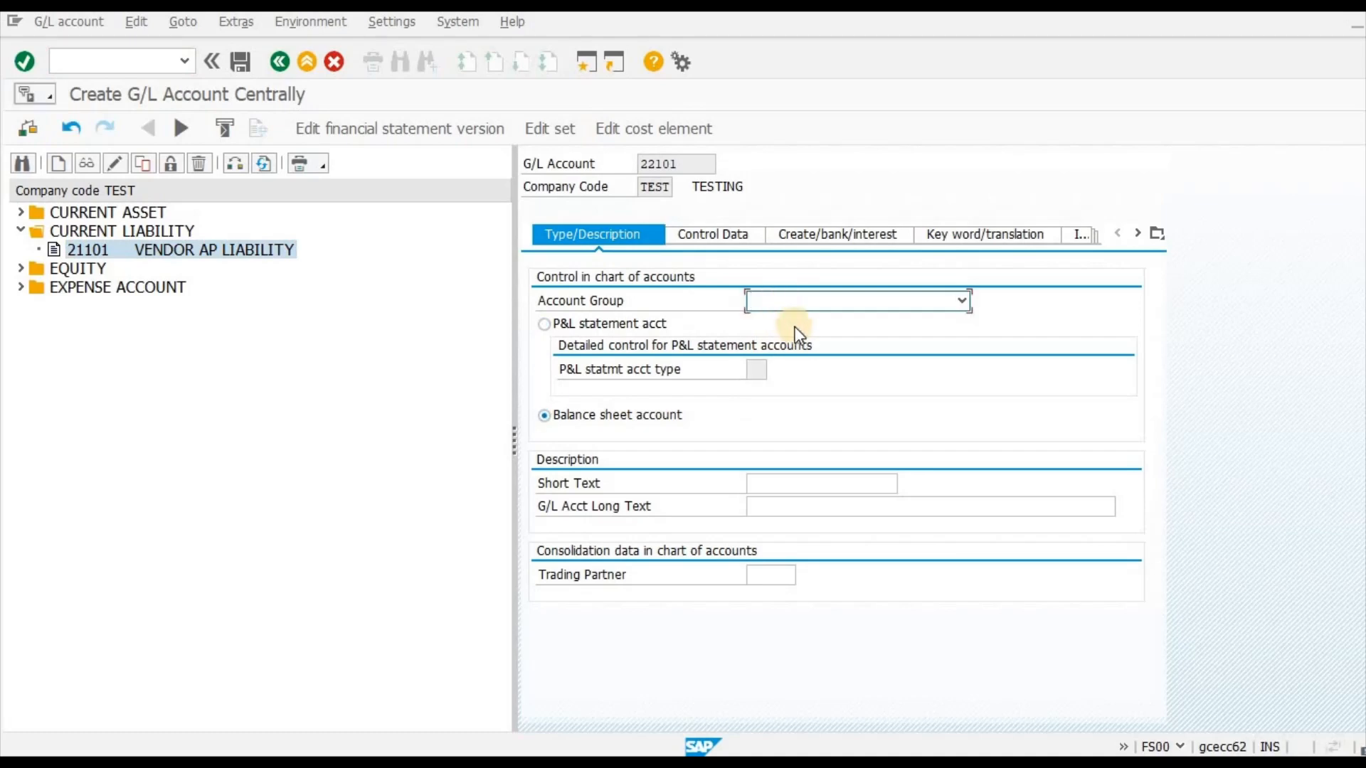
pyautogui.click(768, 483)
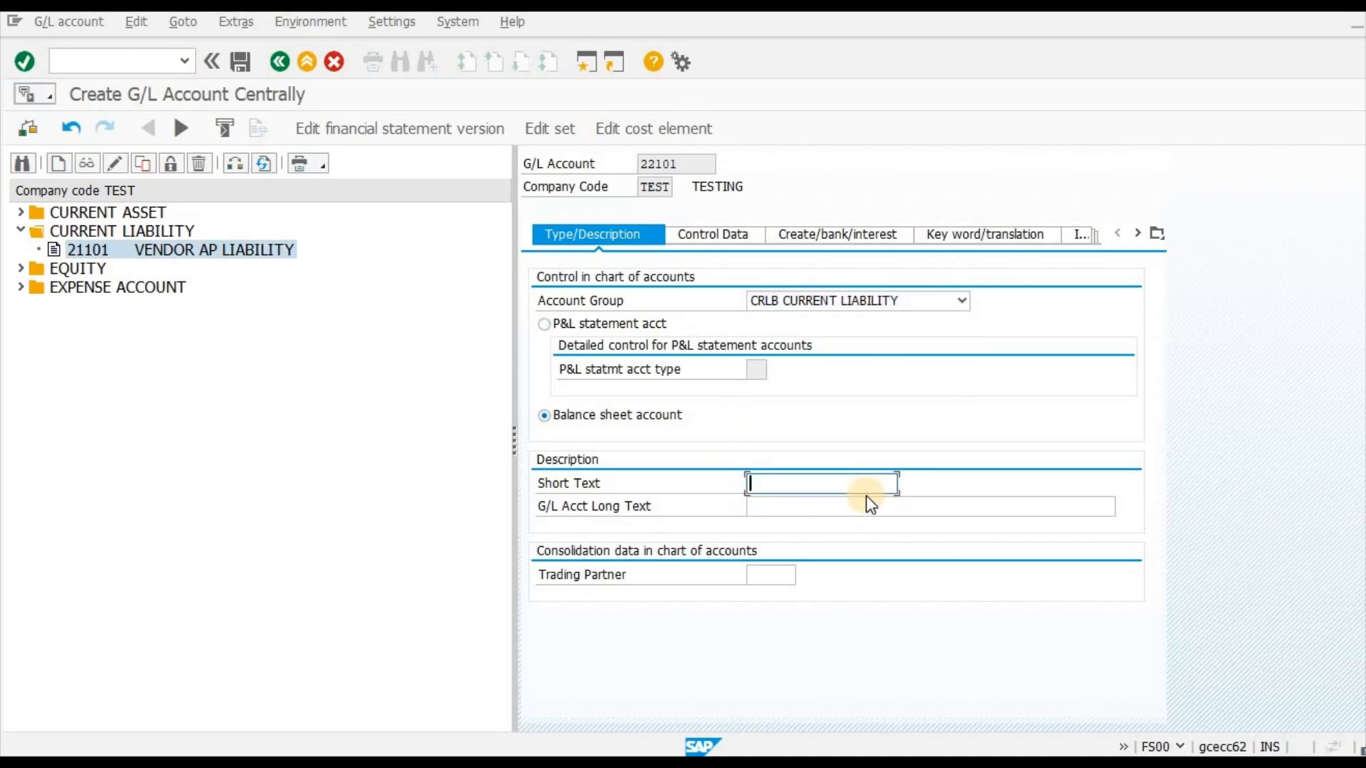
pyautogui.write('GST ACCOUNT')
pyautogui.press('Tab')
pyautogui.hotkey('ctrl', 'v')
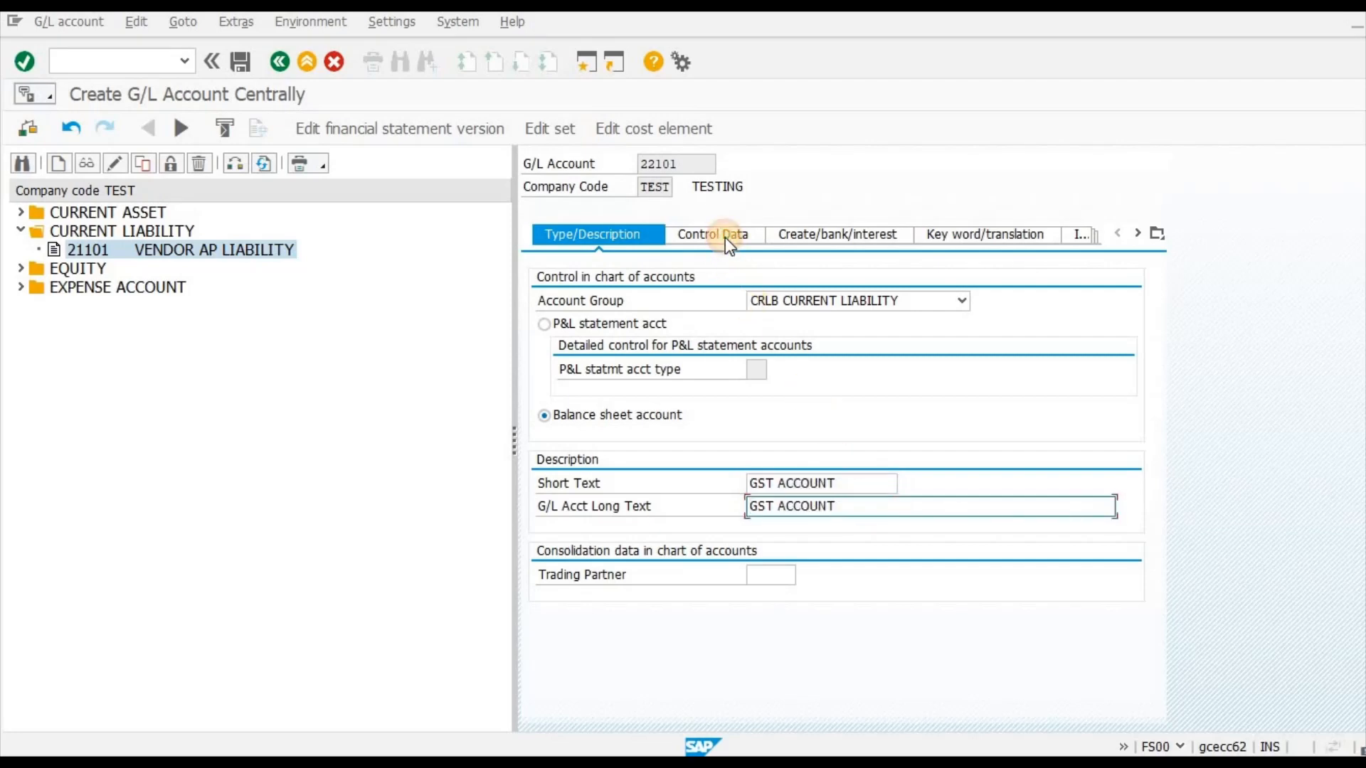
# Enable line item display for account 22101 and set its field status group to G001.
pyautogui.click(724, 237)
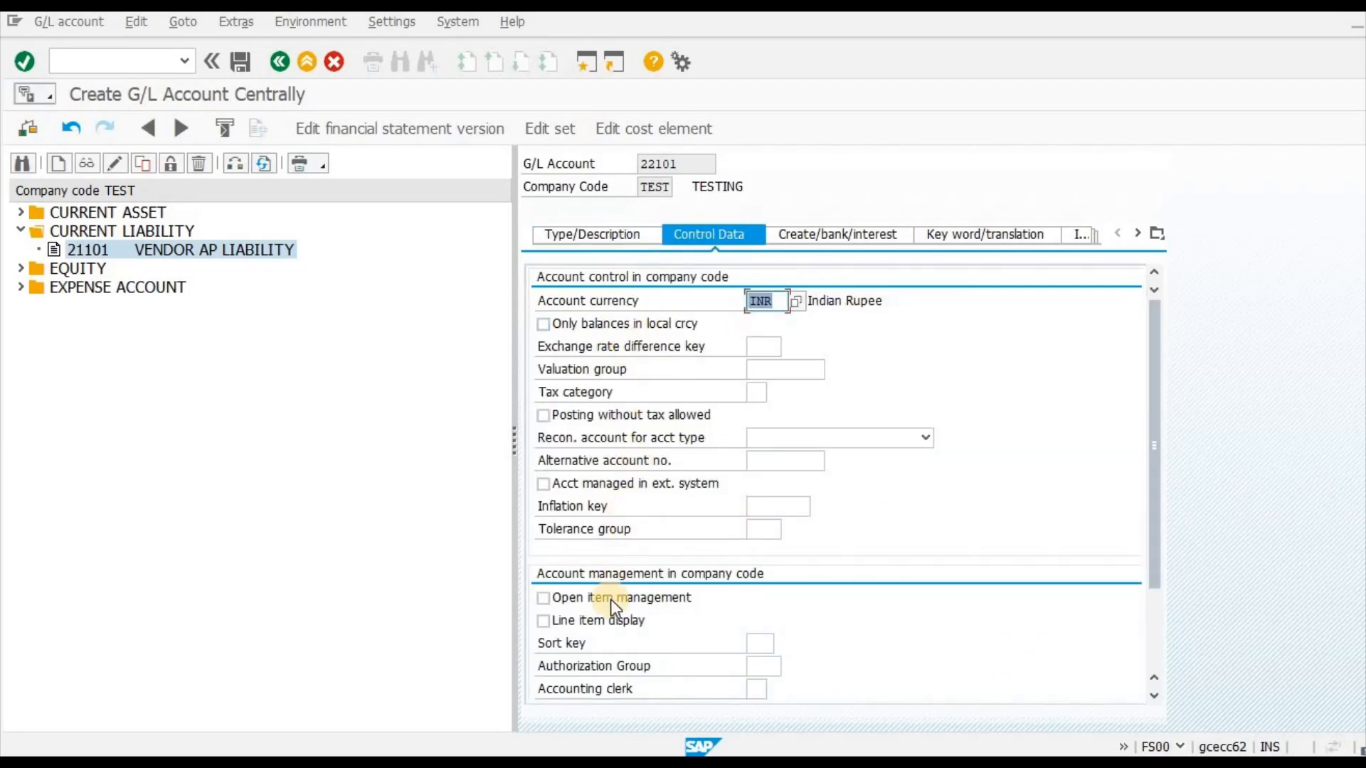
pyautogui.click(610, 621)
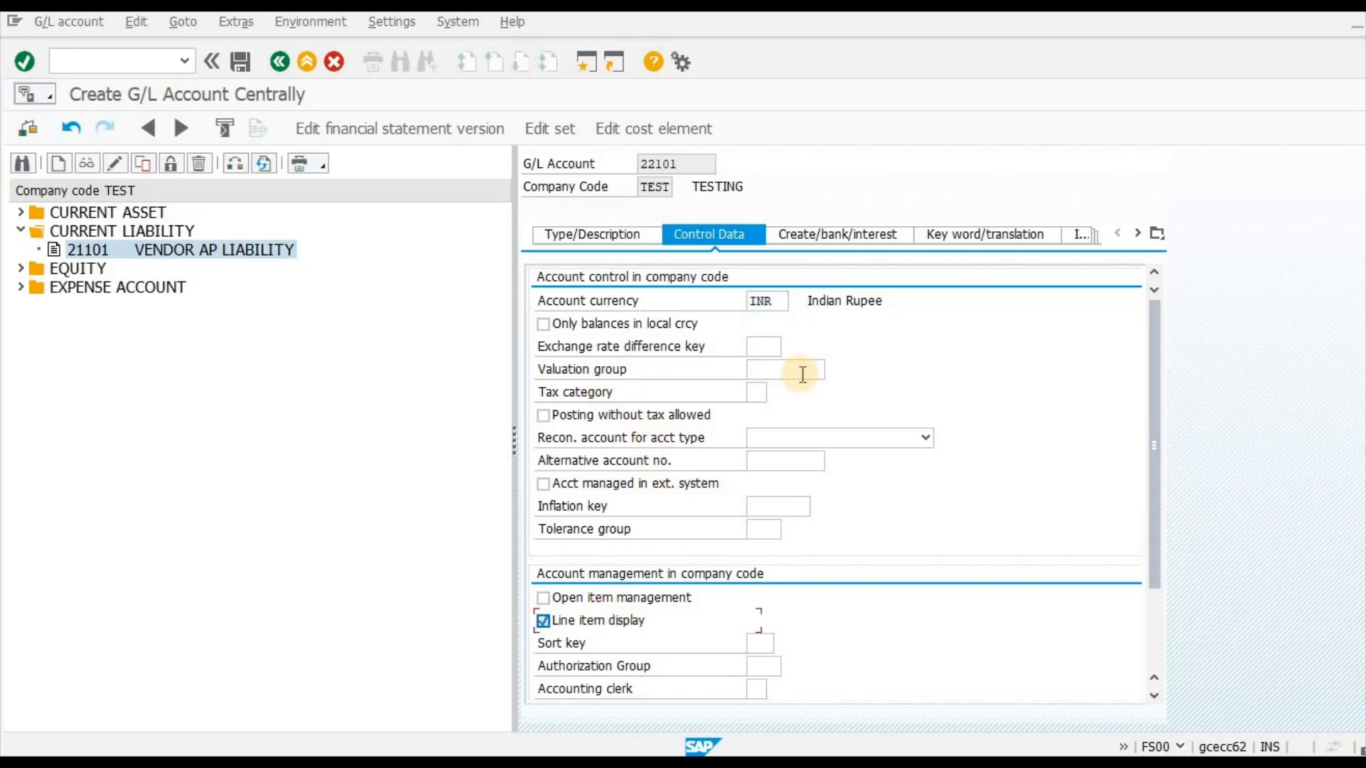
pyautogui.click(771, 394)
pyautogui.click(807, 239)
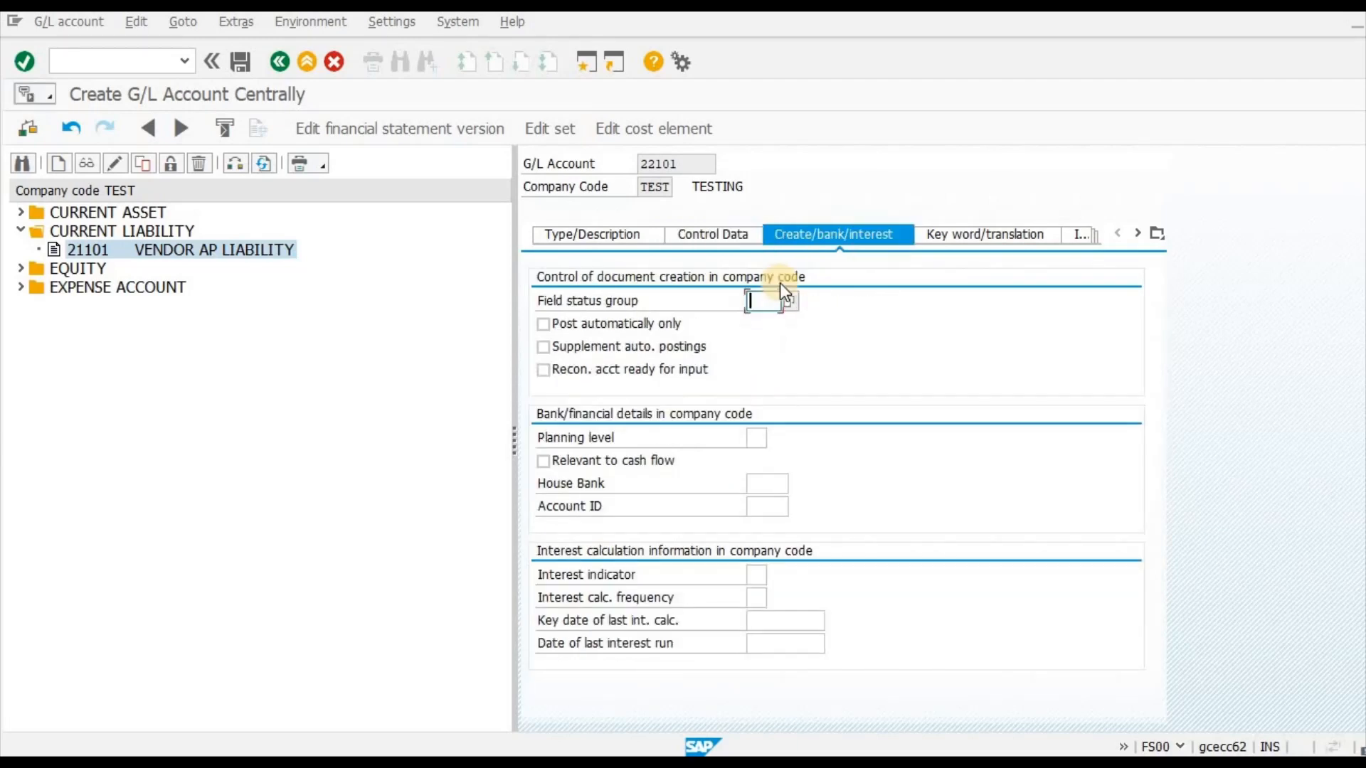
pyautogui.press('BackSpace')
pyautogui.press('Down')
pyautogui.press('Return')
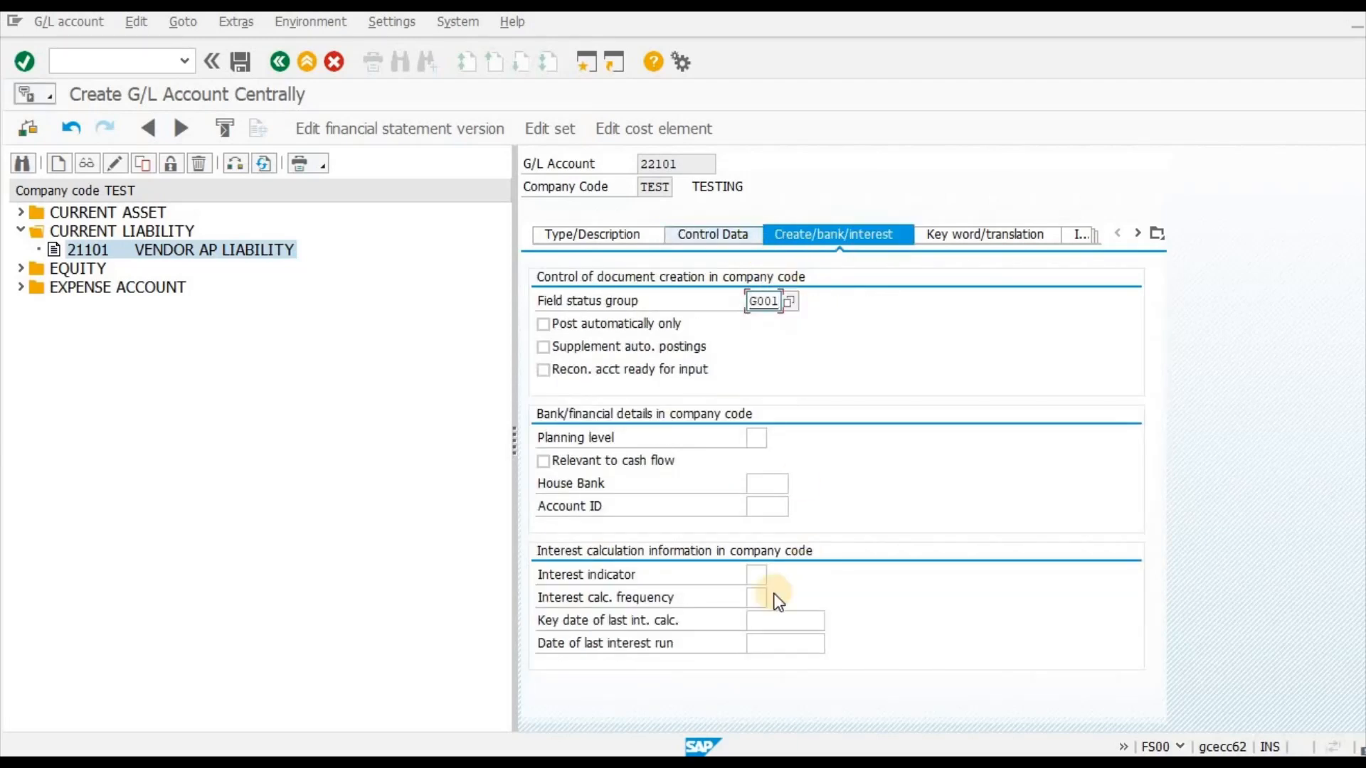
# Set the sort key of account 22101 to 001 and save the account, accepting the warning messages.
pyautogui.click(761, 644)
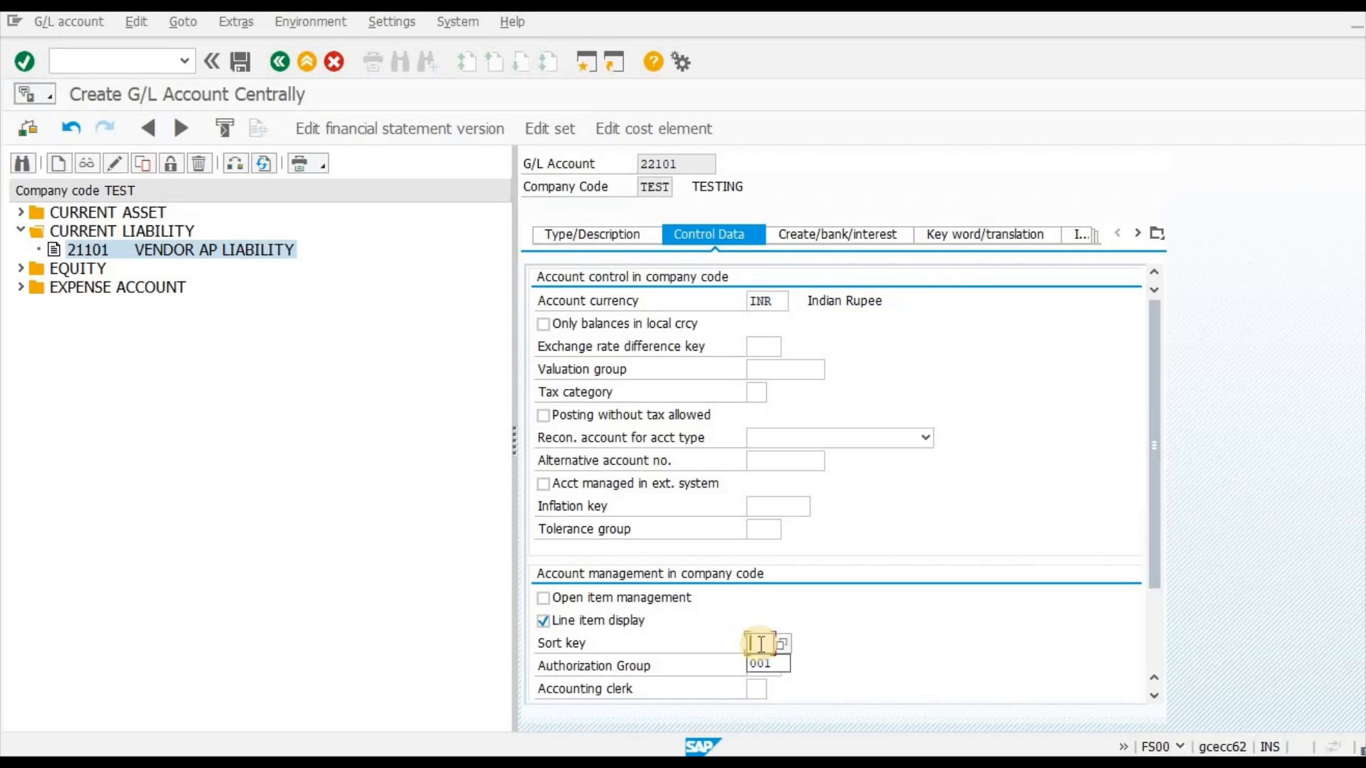
pyautogui.press('Down')
pyautogui.press('Return')
pyautogui.press('Return')
pyautogui.click(580, 466)
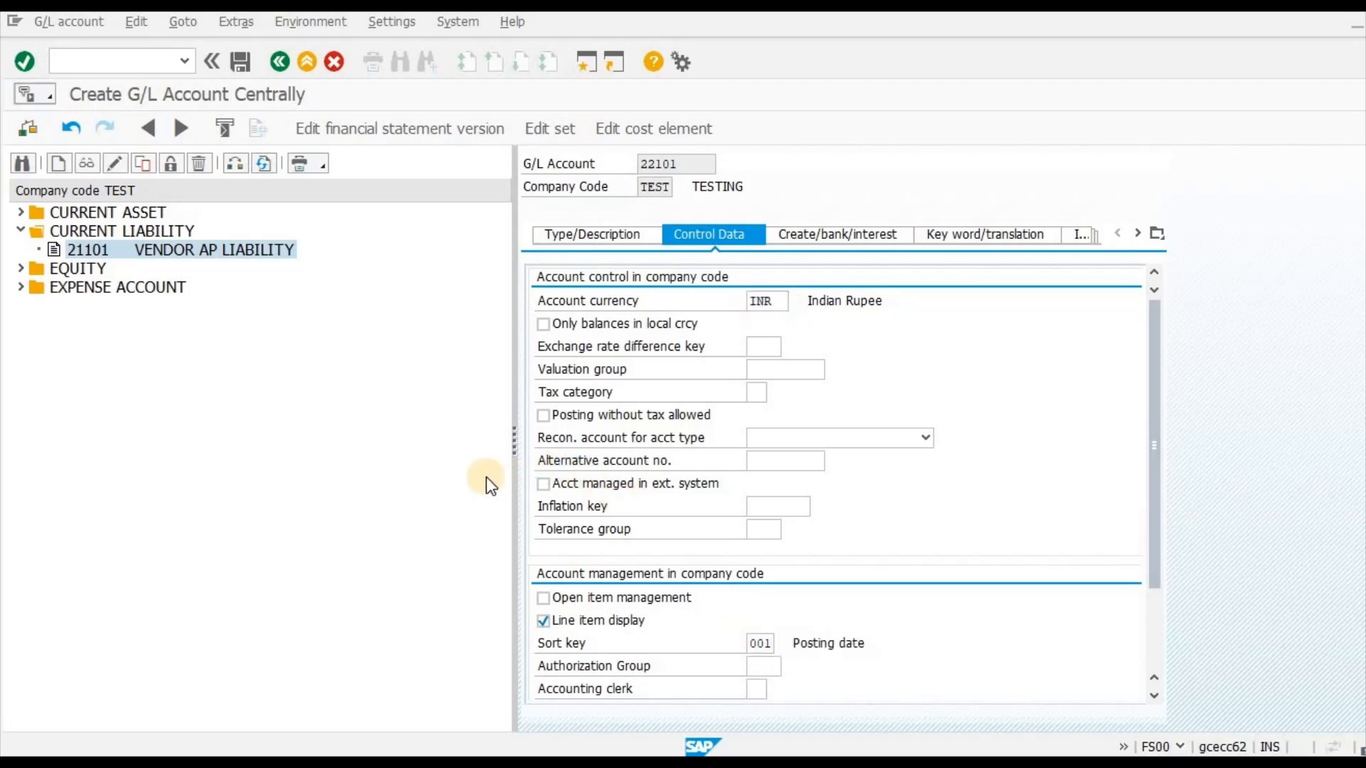
pyautogui.hotkey('ctrl', 's')
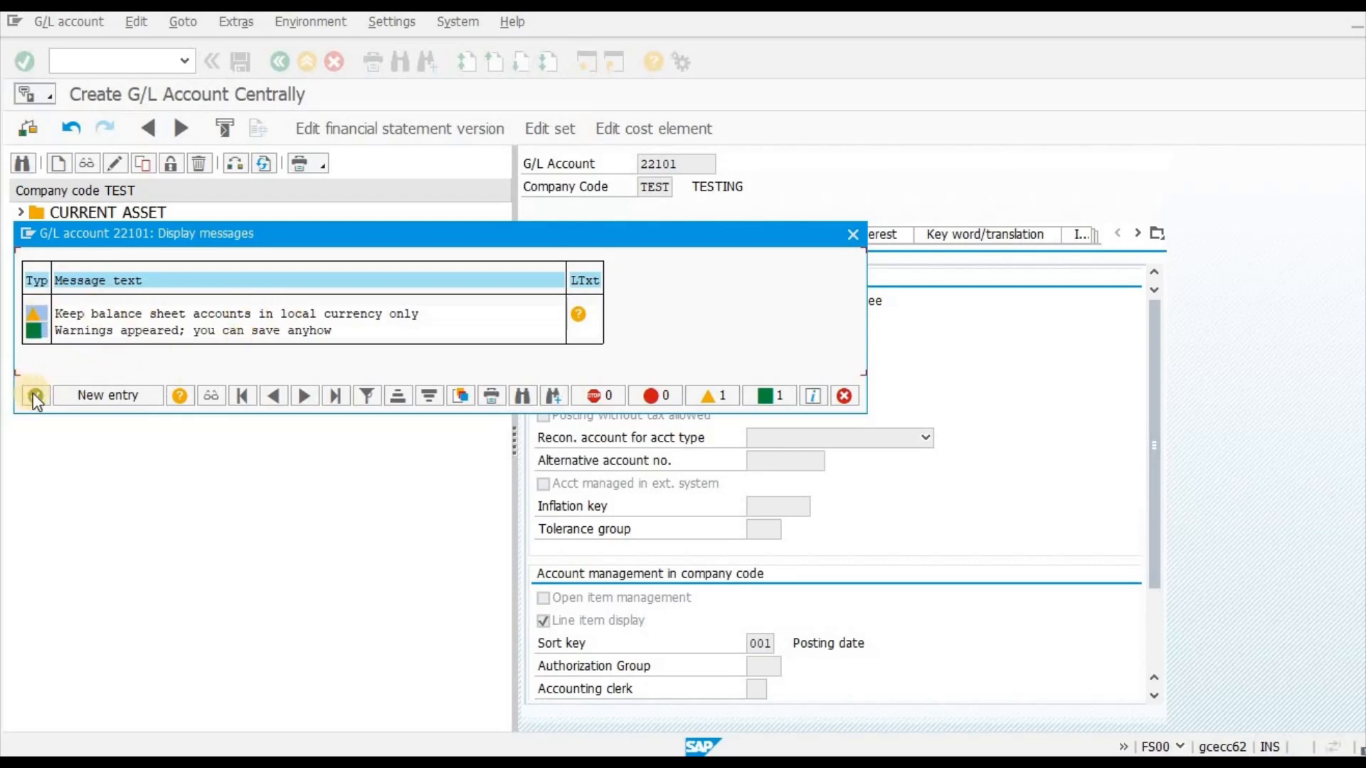
pyautogui.click(34, 394)
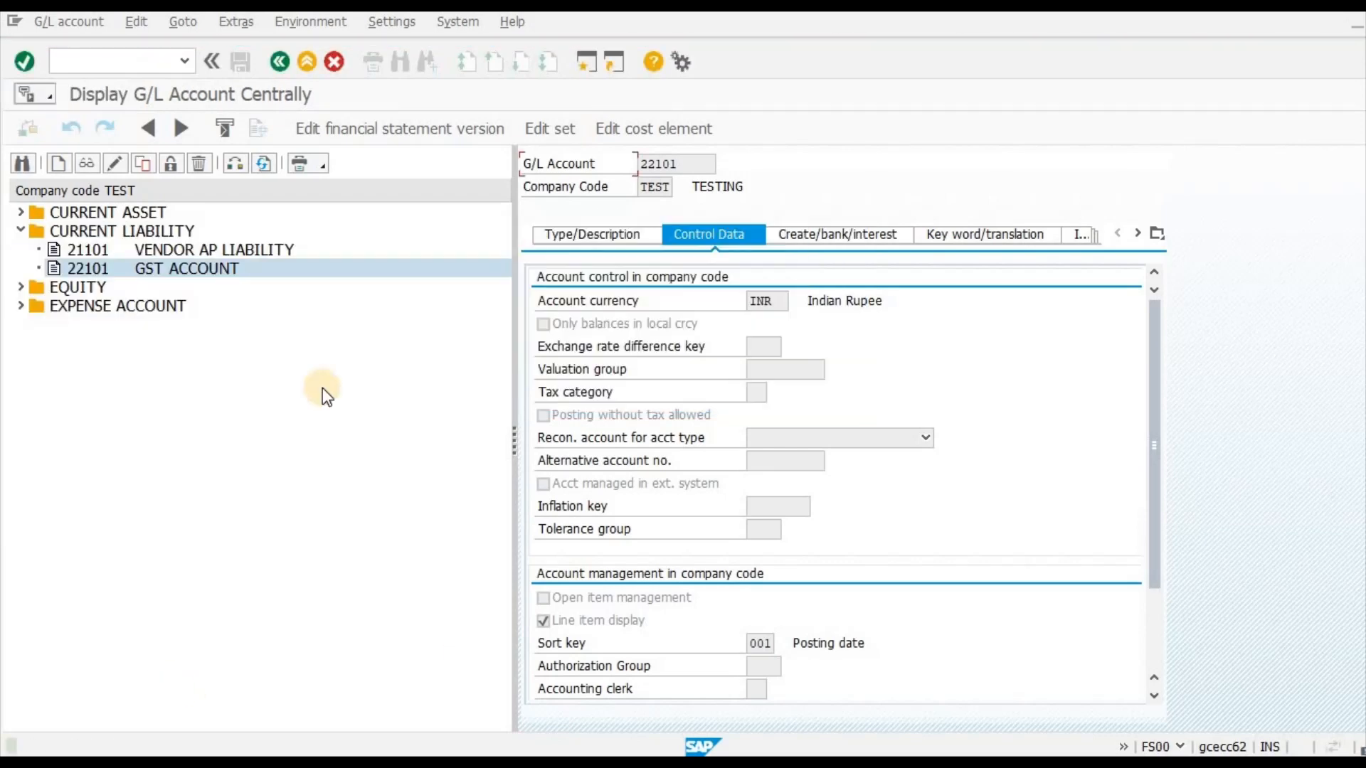
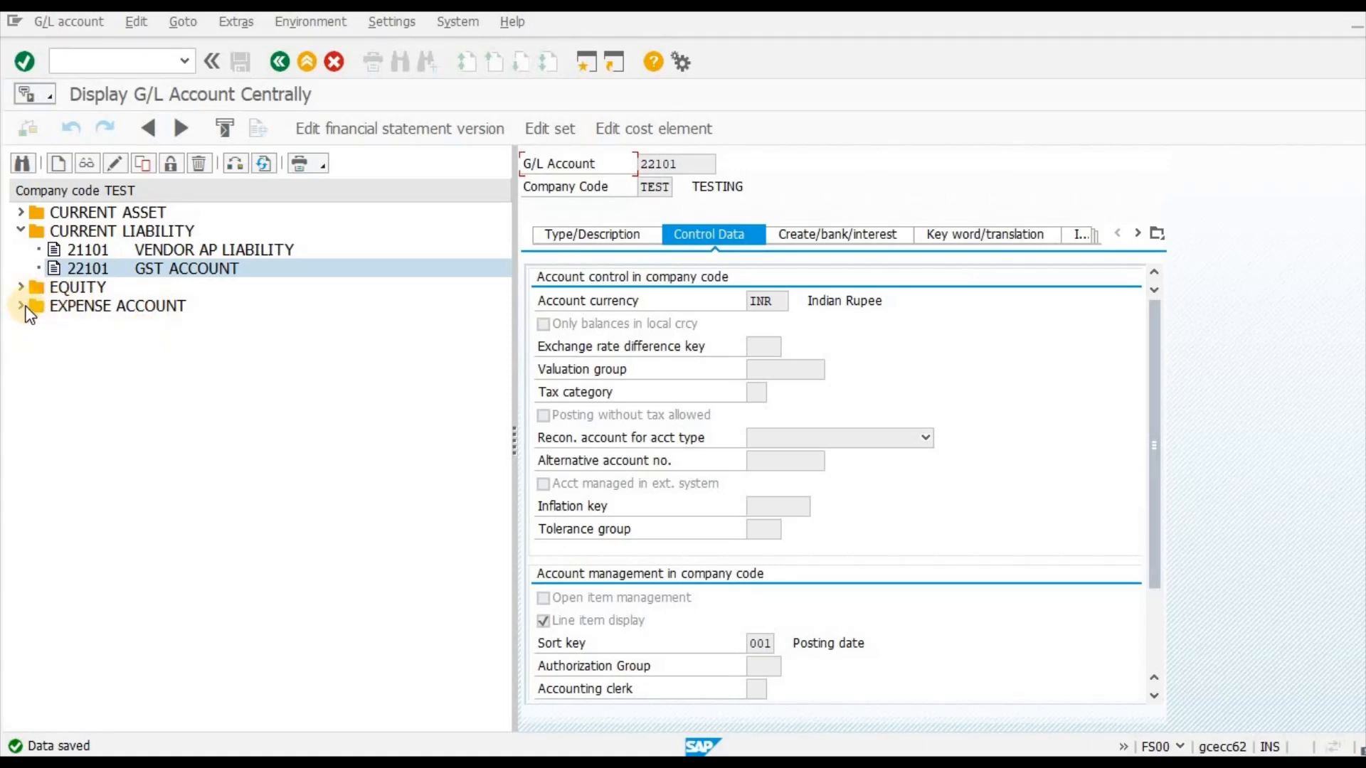
# Expand the CURRENT ASSET accounts and start creating G/L account 31001 in company code TEST.
pyautogui.click(565, 237)
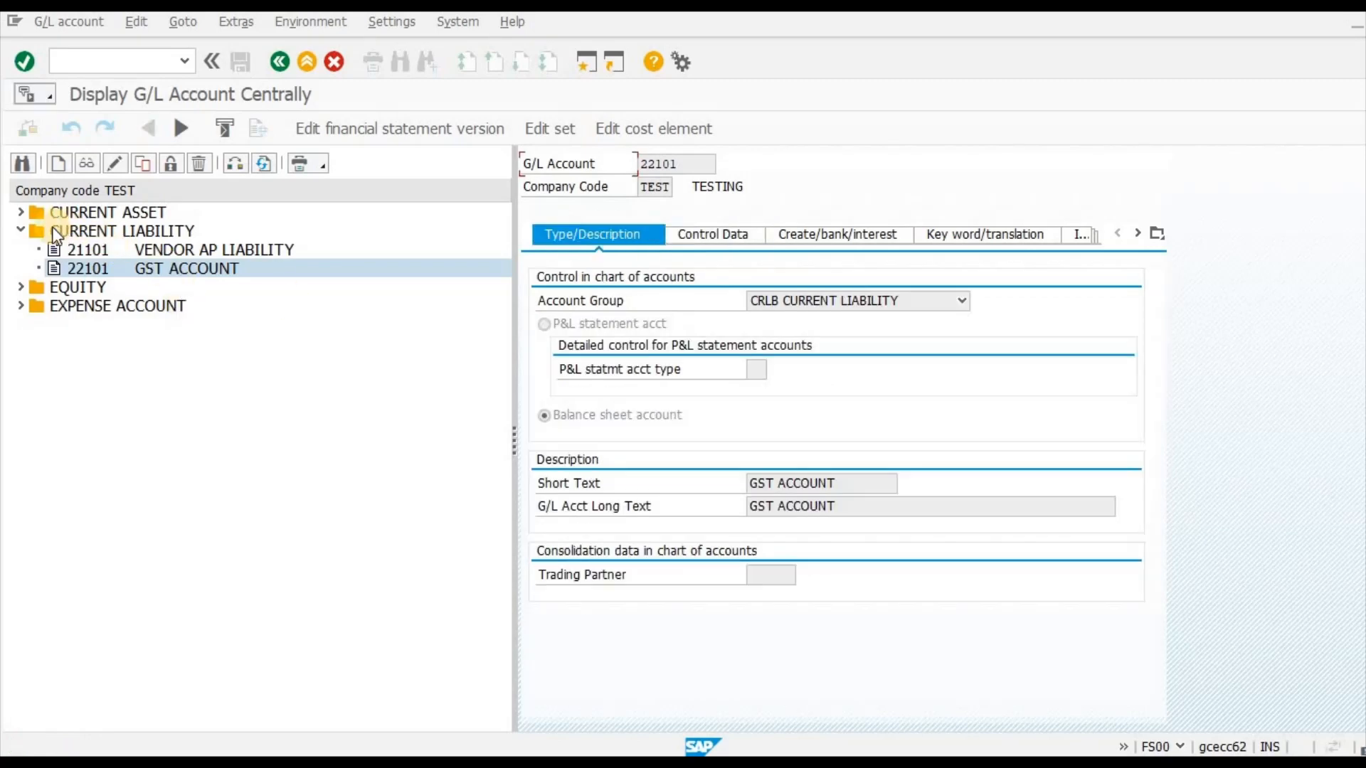
pyautogui.click(22, 211)
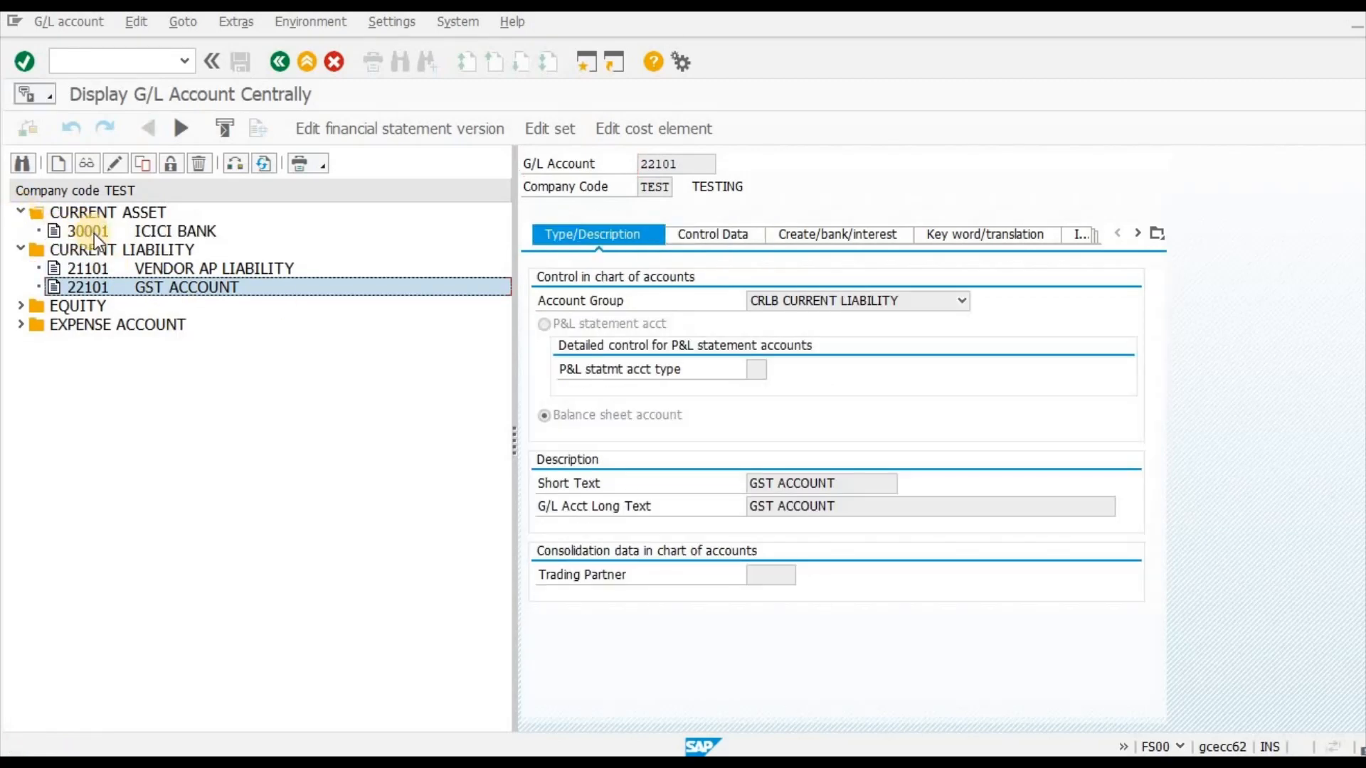
pyautogui.click(94, 234)
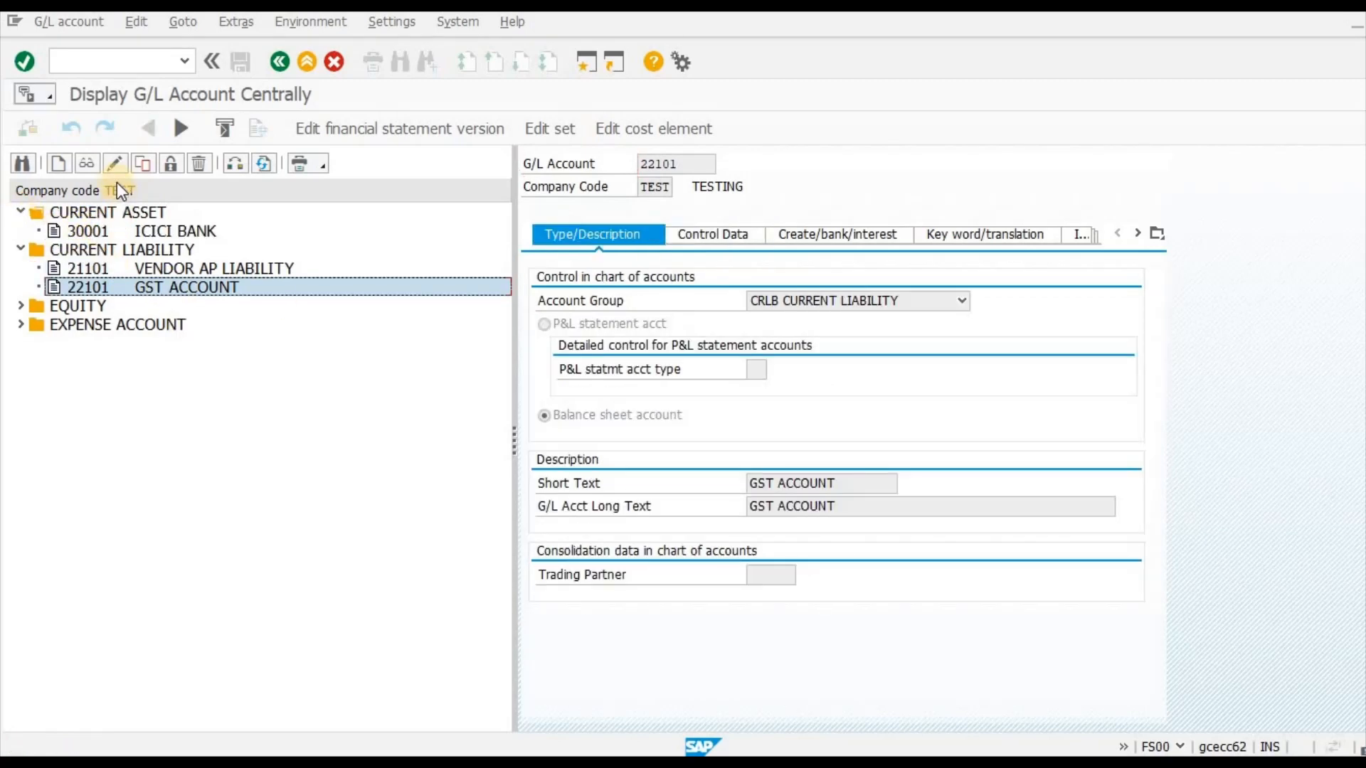
pyautogui.click(59, 163)
pyautogui.write('3100')
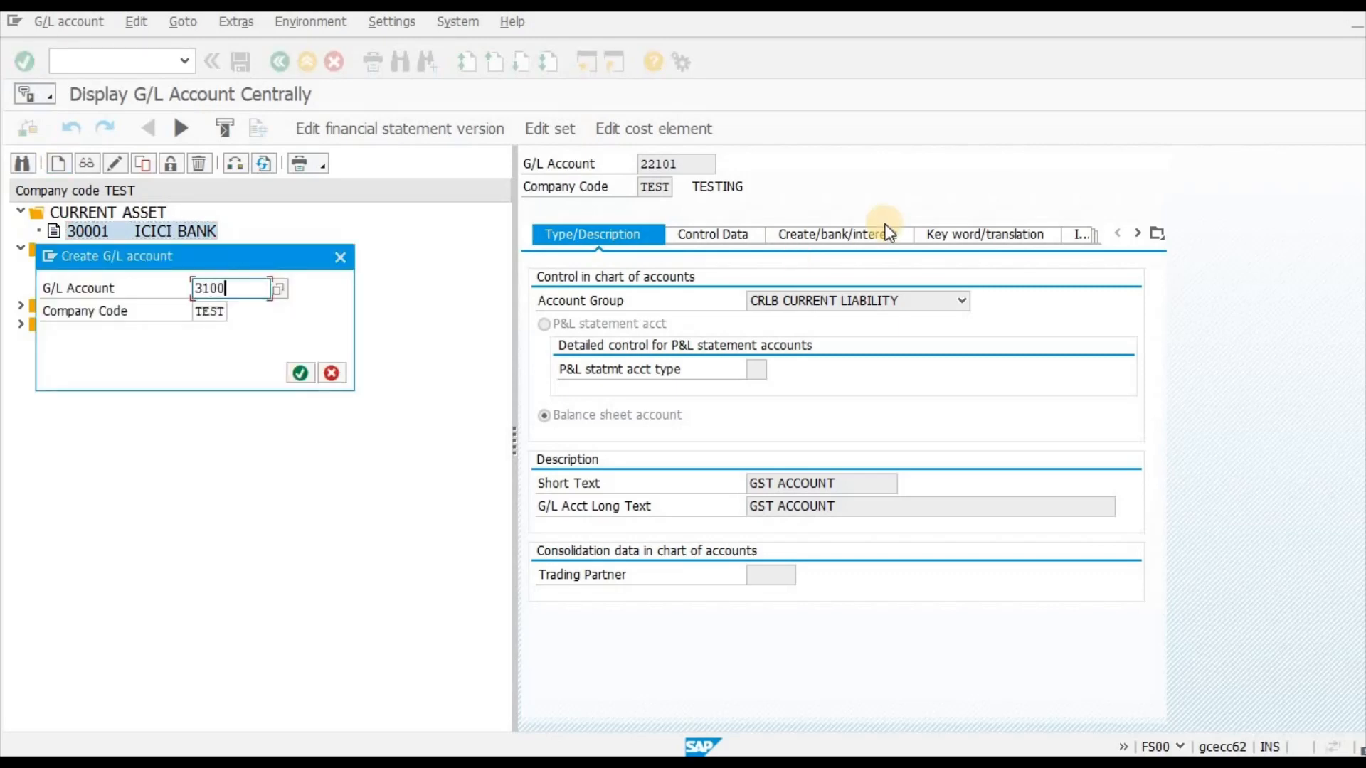
pyautogui.write('1')
pyautogui.press('Return')
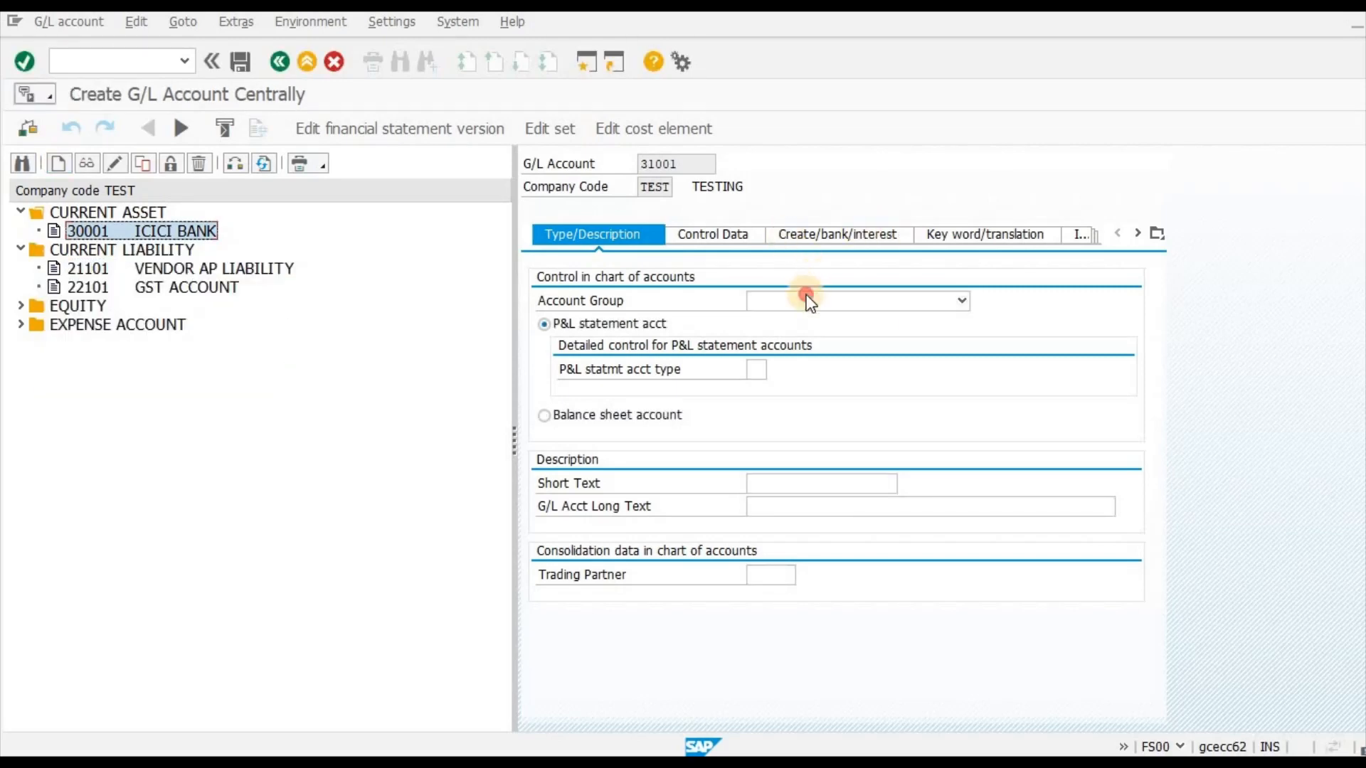
# Assign account 31001 to group CRAS CURRENT ASSET and make it a balance sheet account.
pyautogui.click(798, 303)
pyautogui.click(799, 320)
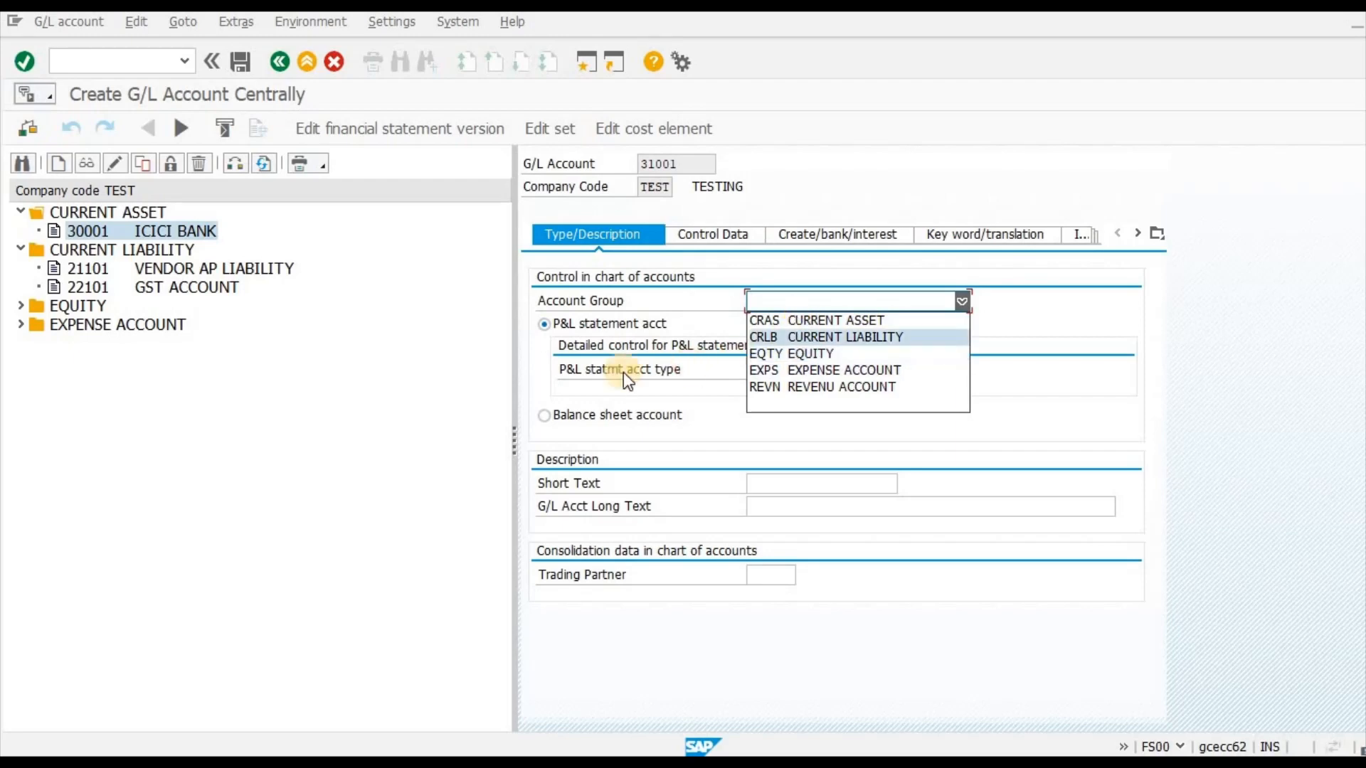
pyautogui.click(562, 417)
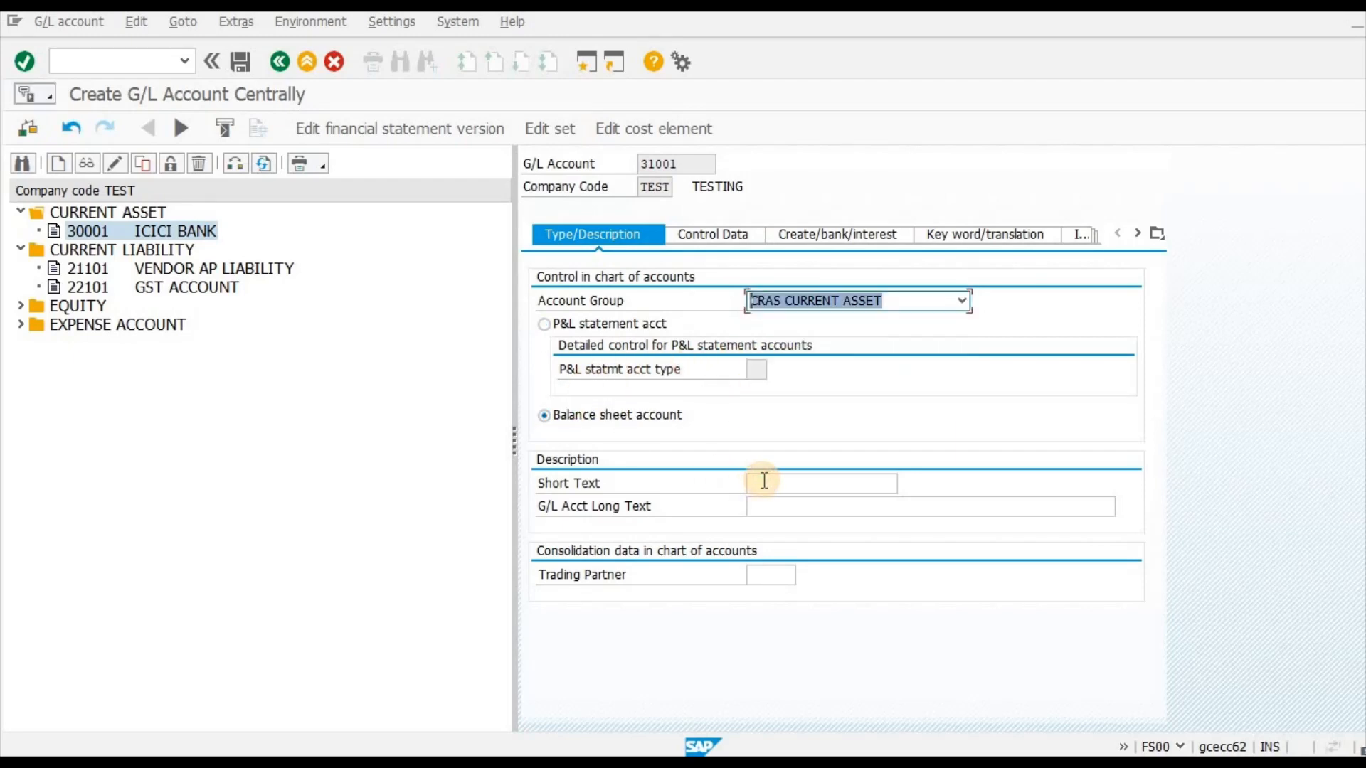
# Enter PURCHASE as both the short text and the long text of account 31001.
pyautogui.click(763, 483)
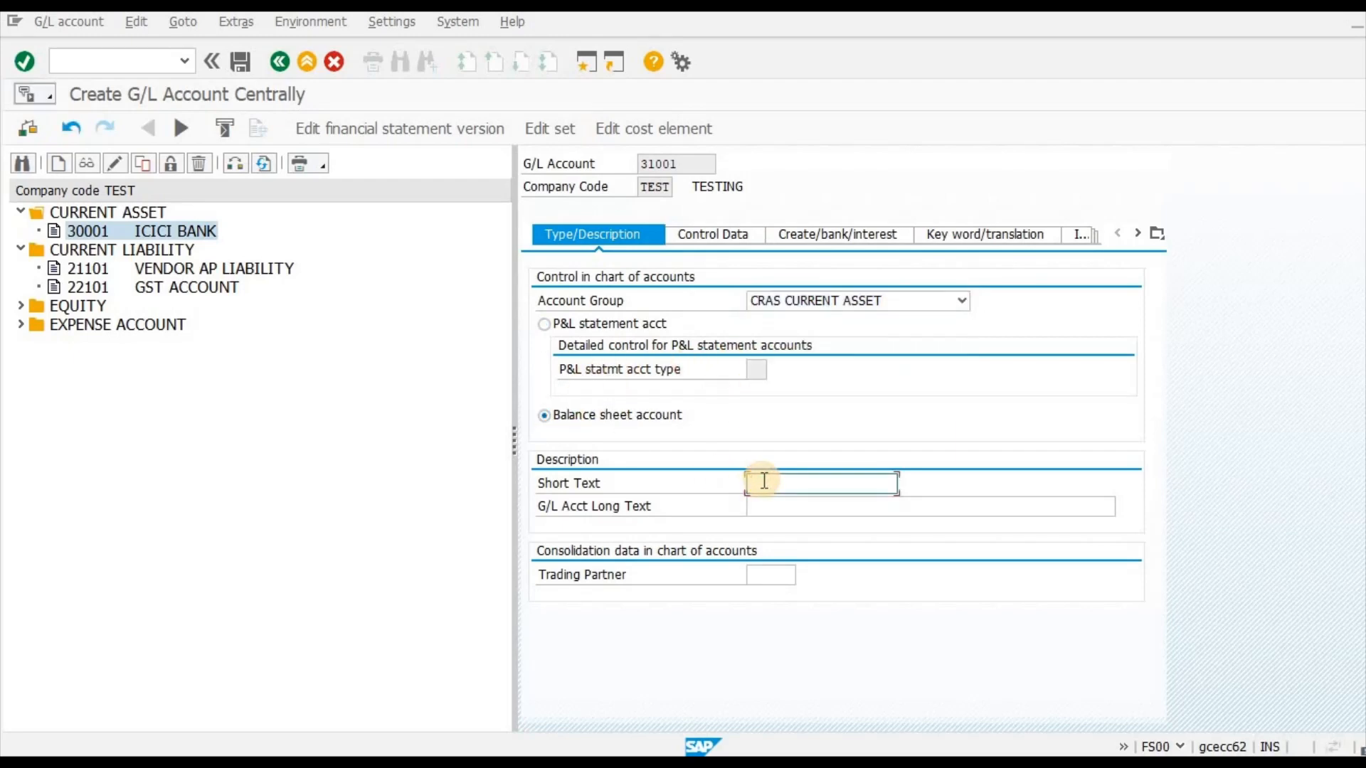
pyautogui.write('INVENT')
pyautogui.hotkey('ctrl', 'a')
pyautogui.write('PUR')
pyautogui.hotkey('ctrl', 'a')
pyautogui.hotkey('ctrl', 'c')
pyautogui.press('Tab')
pyautogui.hotkey('ctrl', 'v')
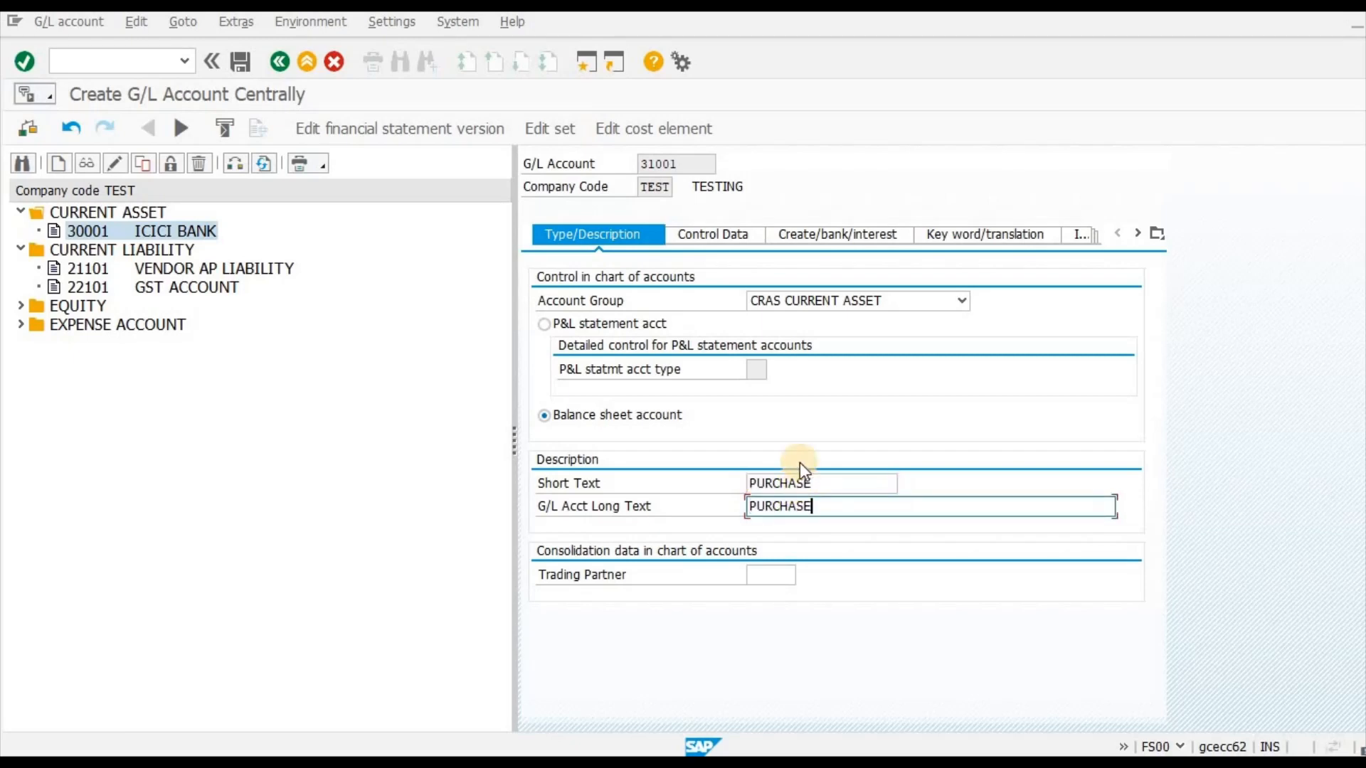
pyautogui.press('Tab')
# Restrict account 31001 to balances in local currency, enable line item display and set sort key 001.
pyautogui.click(706, 238)
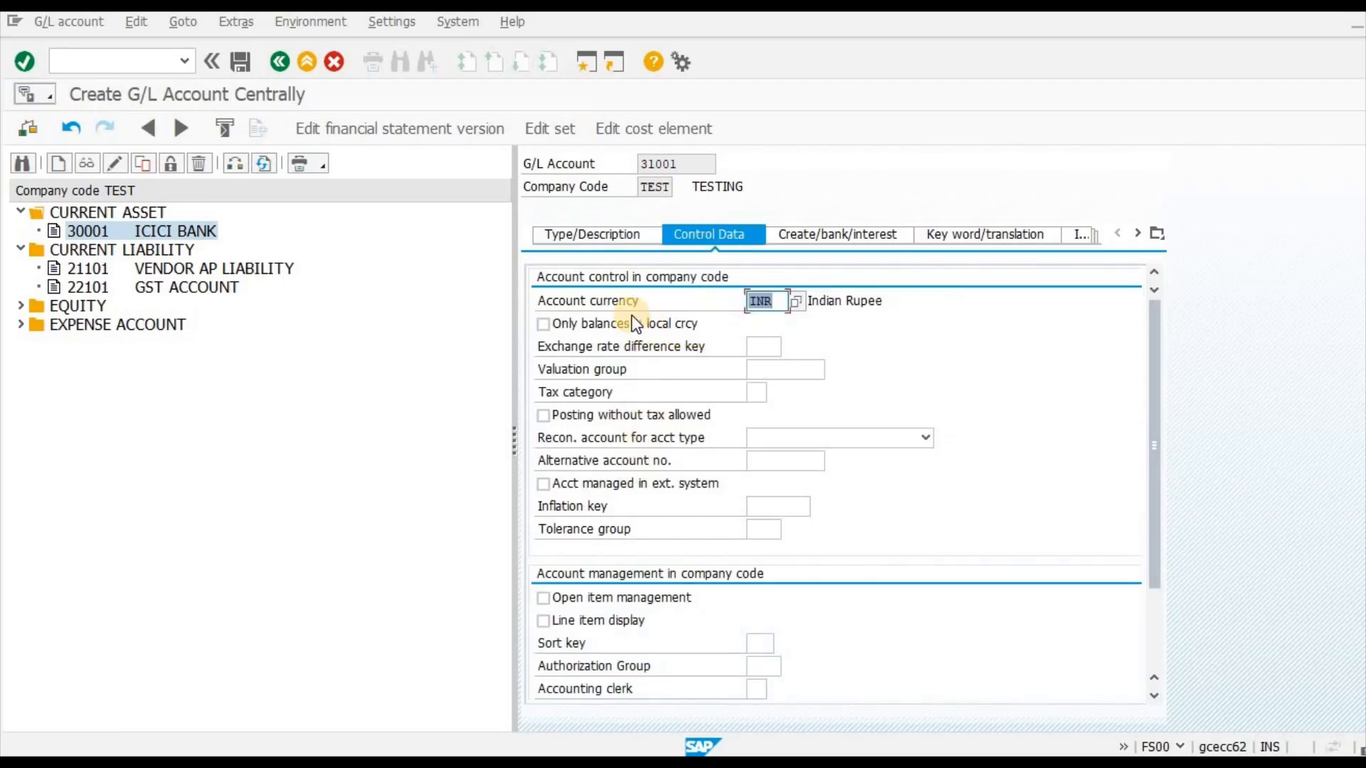
pyautogui.click(636, 324)
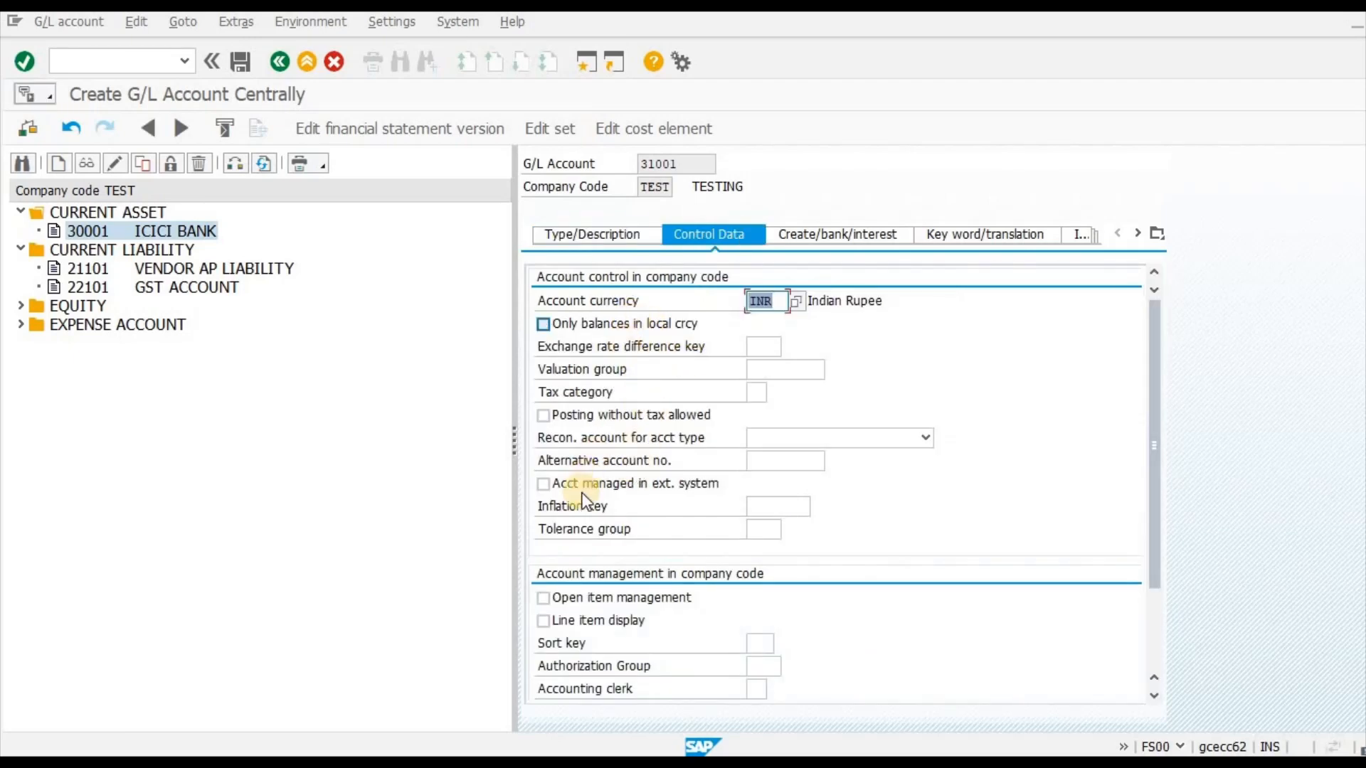
pyautogui.click(606, 621)
pyautogui.click(750, 644)
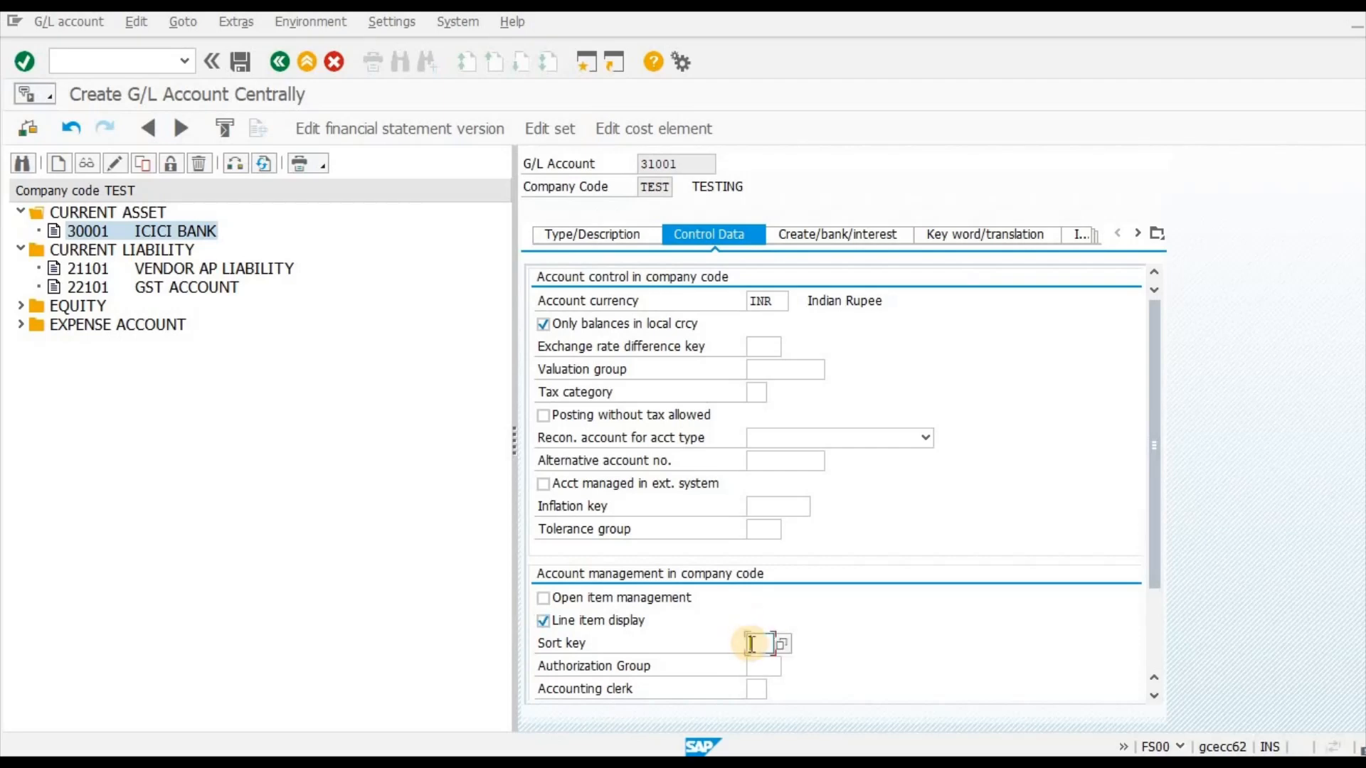
pyautogui.write('001')
# Set the tax category of account 31001 to * (All tax types allowed).
pyautogui.click(783, 394)
pyautogui.click(773, 393)
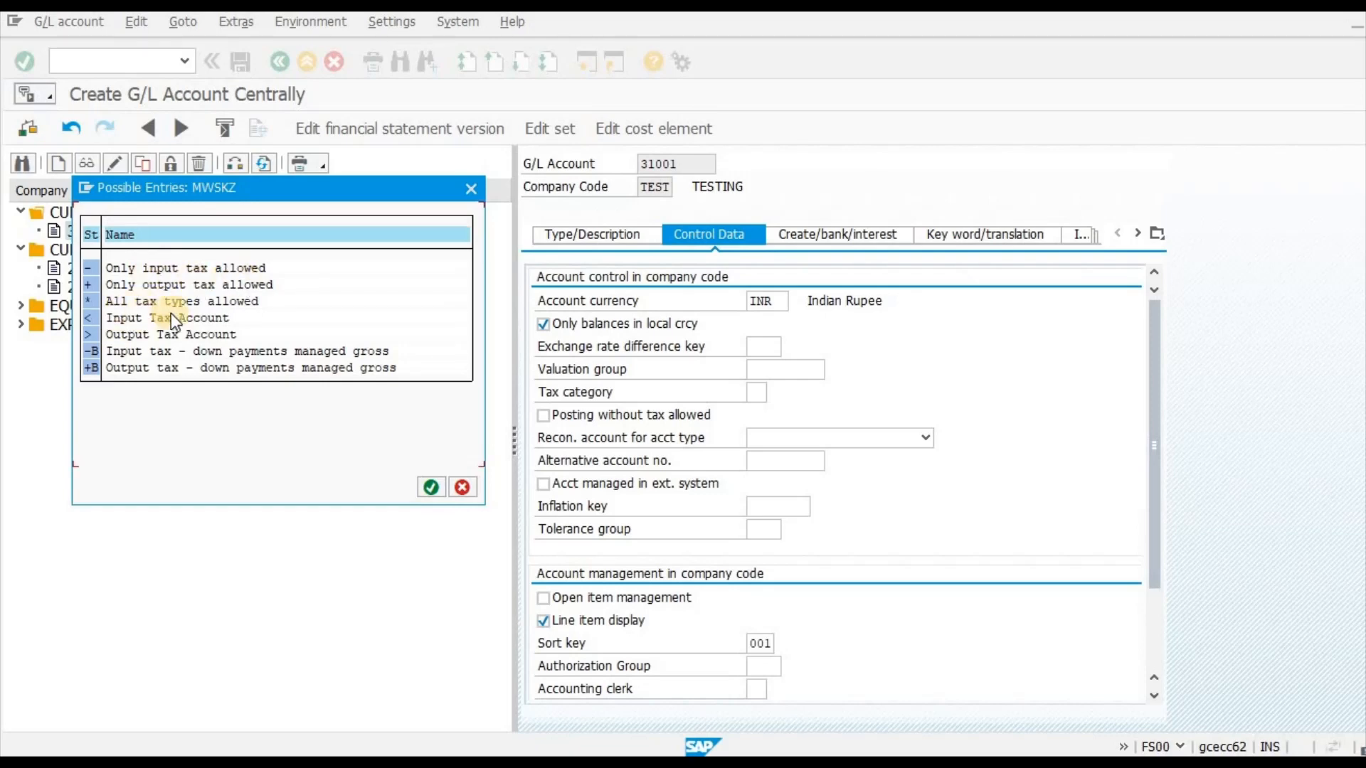
pyautogui.doubleClick(90, 302)
# Assign field status group G005 to account 31001 and save the account.
pyautogui.click(799, 237)
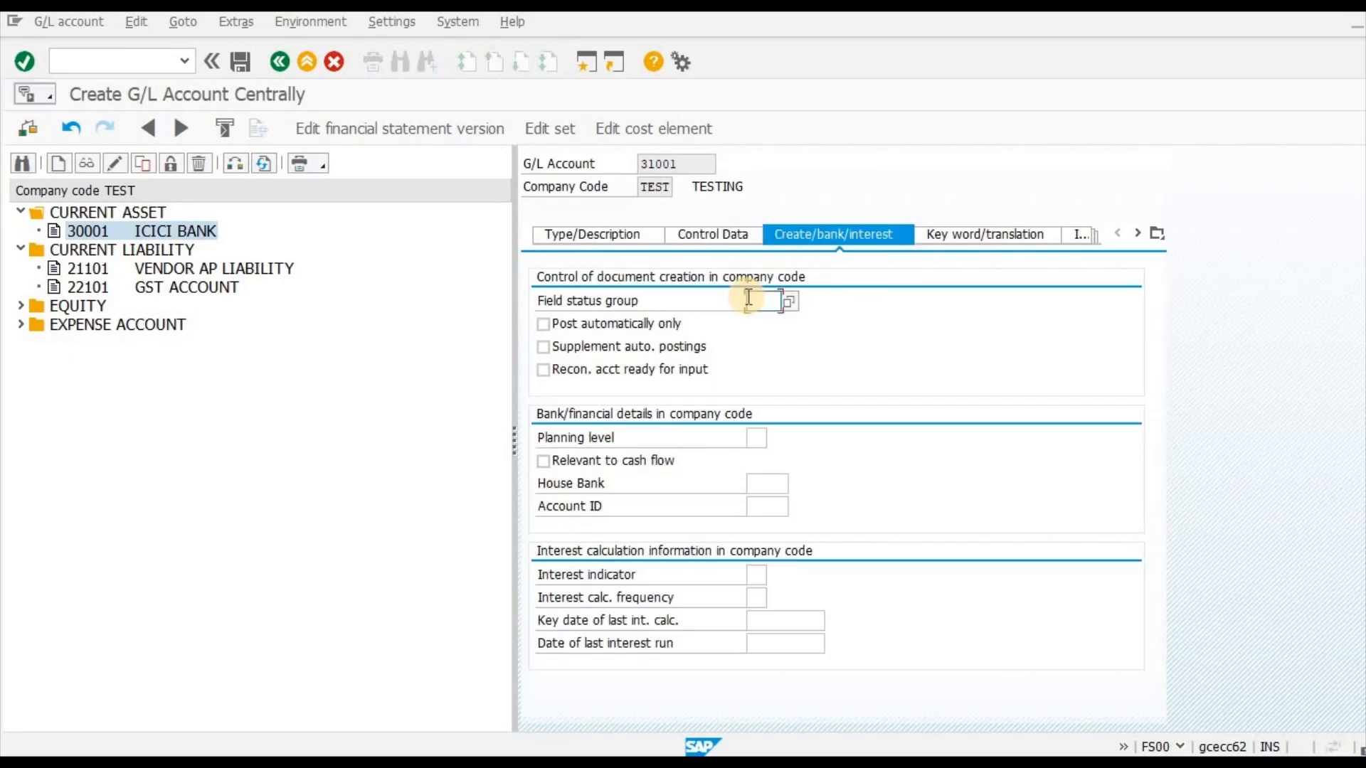
pyautogui.click(748, 299)
pyautogui.click(761, 338)
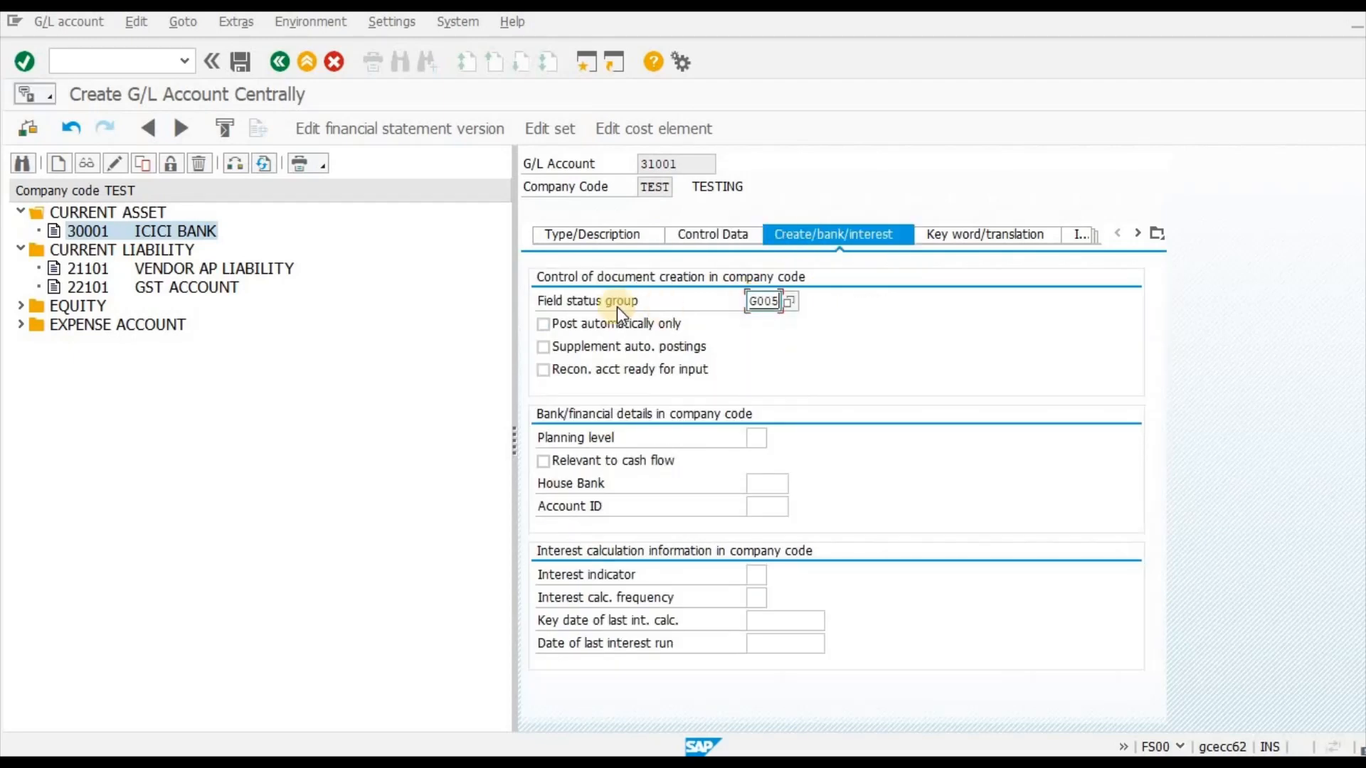
pyautogui.hotkey('ctrl', 's')
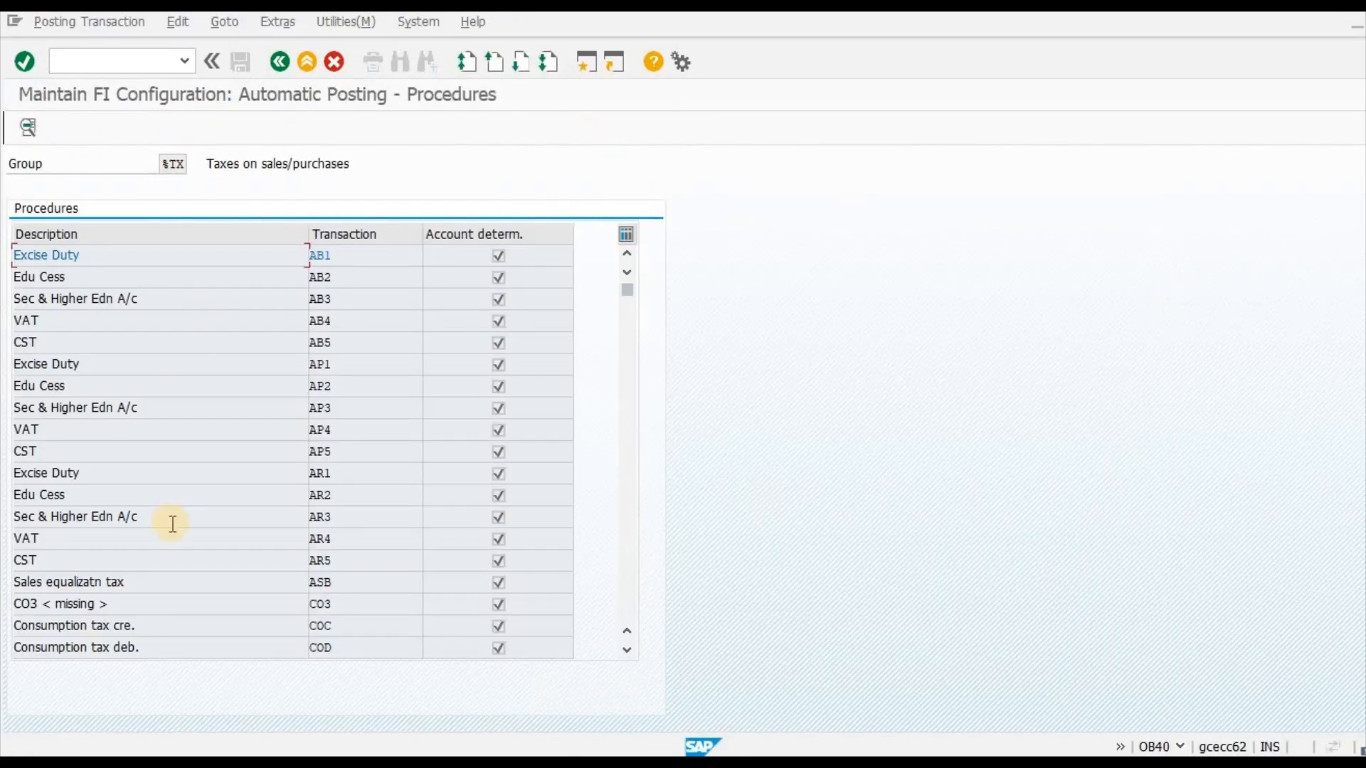
# In the OB40 procedures list, open INP: Central GST (YIC) for chart of accounts TCOA.
pyautogui.scroll(-5, 173, 524)
pyautogui.scroll(-13, 172, 525)
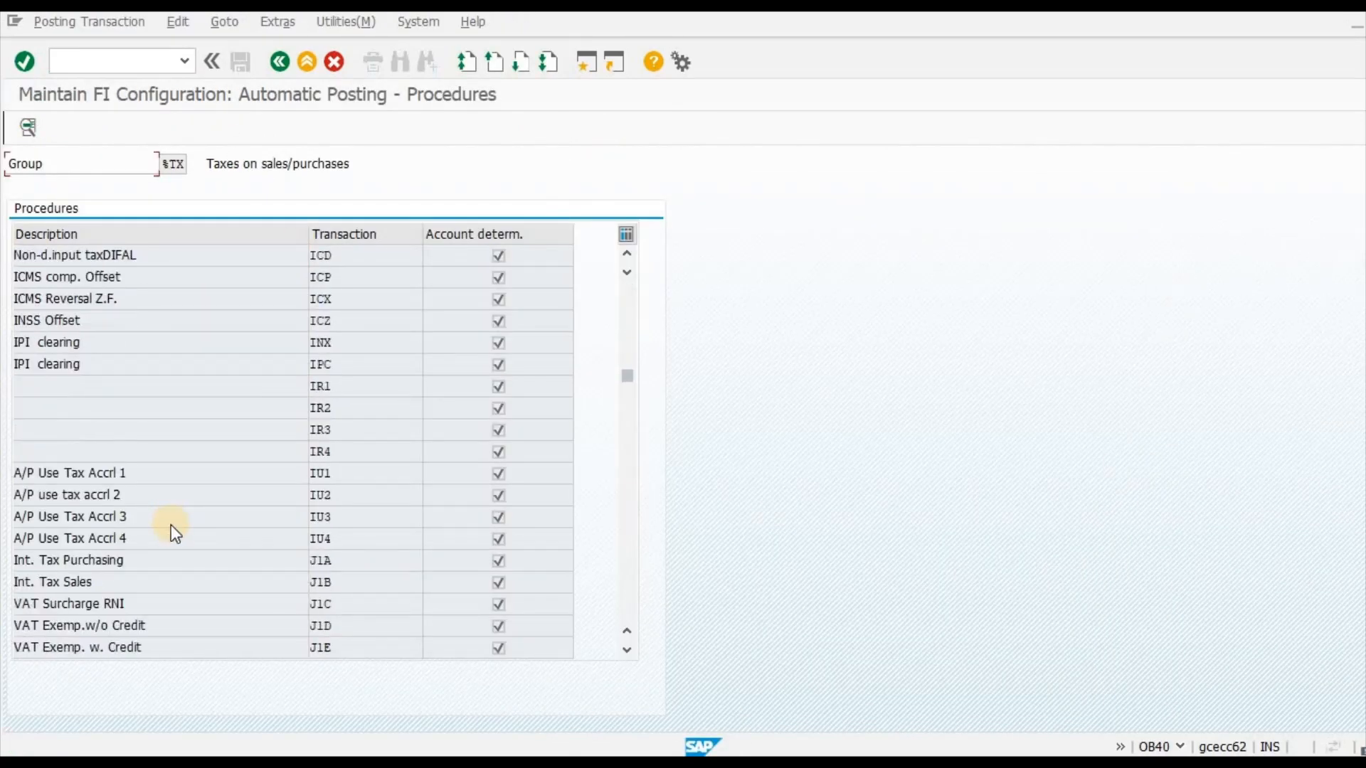
pyautogui.scroll(-10, 171, 523)
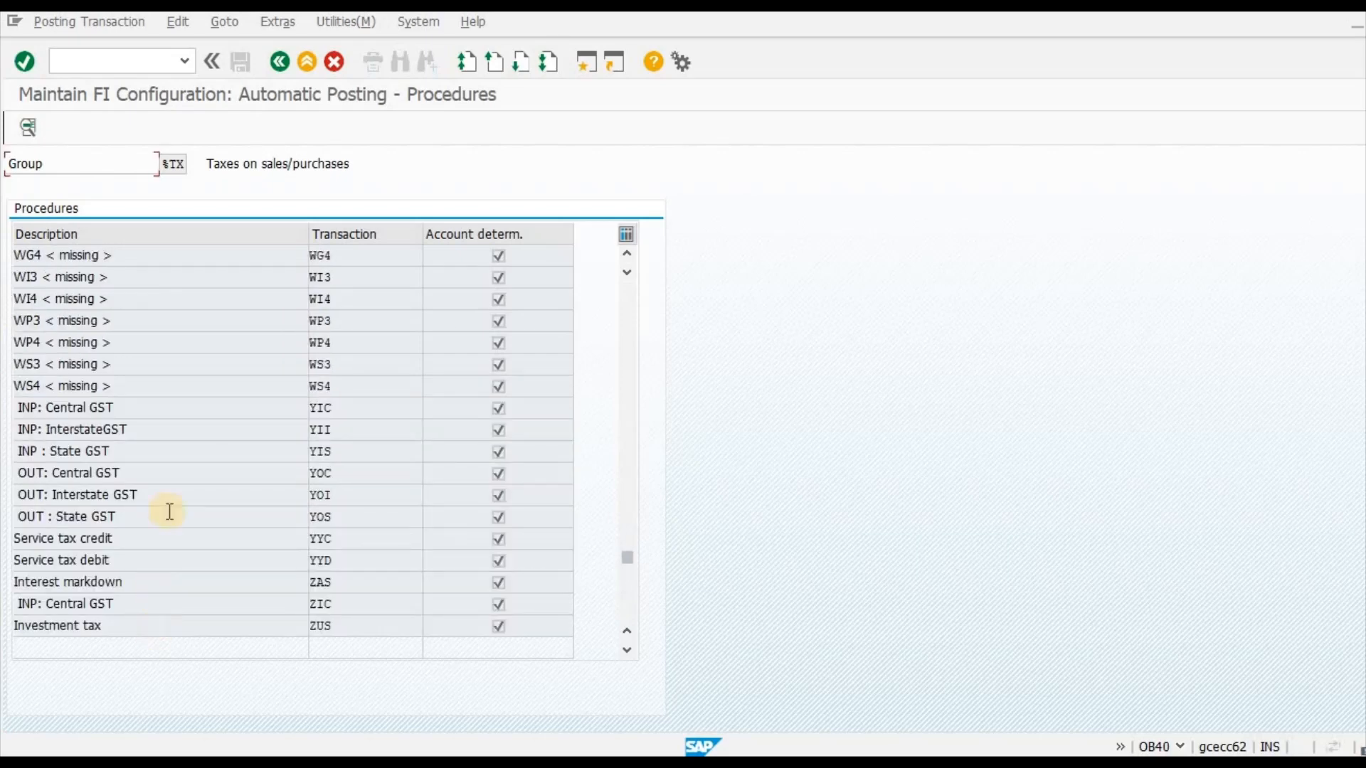
pyautogui.scroll(1, 254, 484)
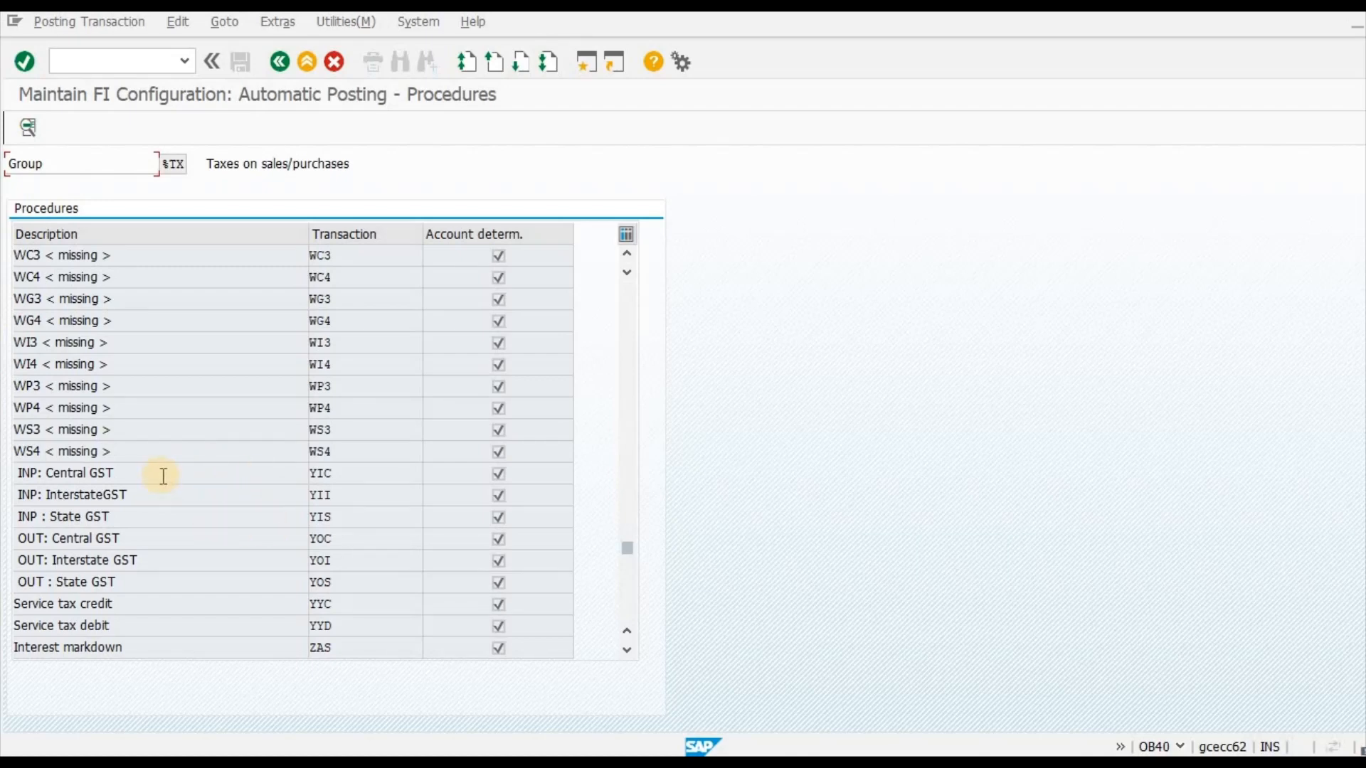
pyautogui.doubleClick(346, 481)
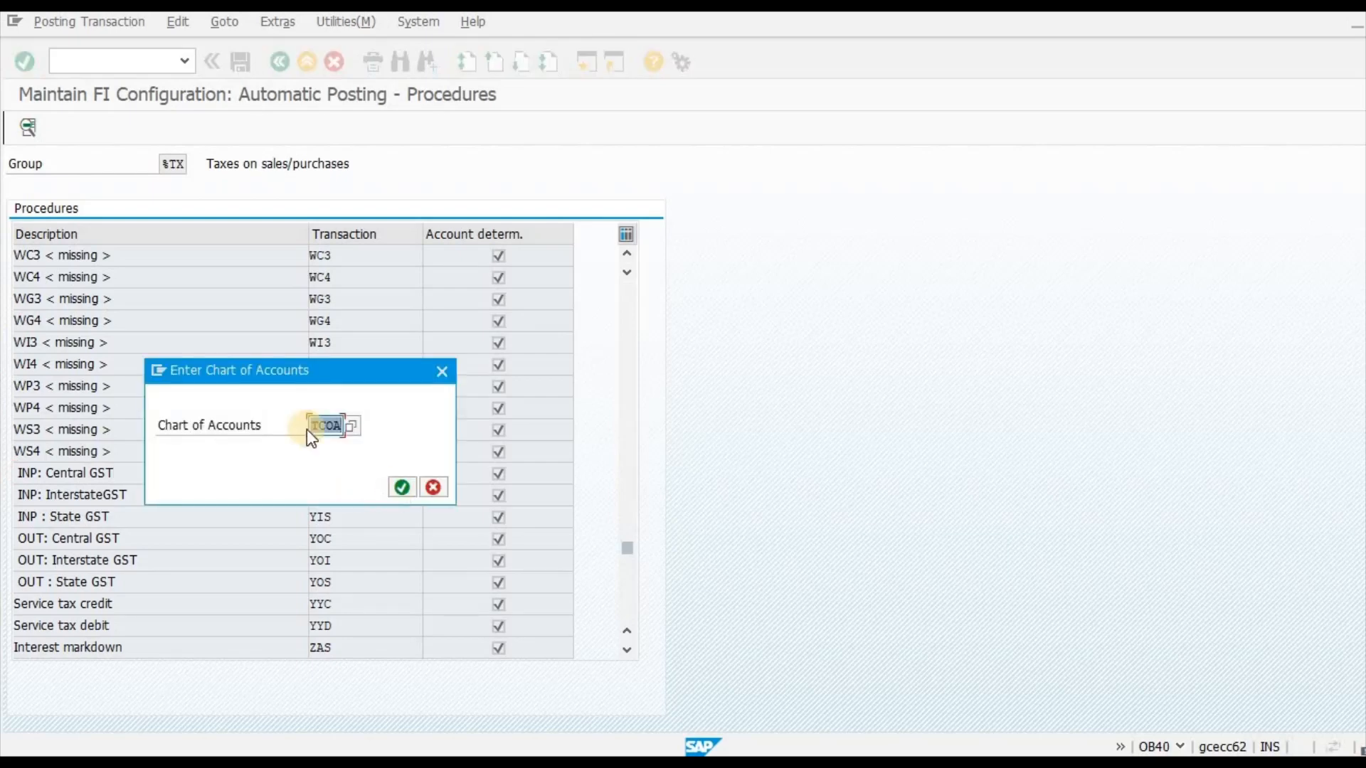
pyautogui.press('Return')
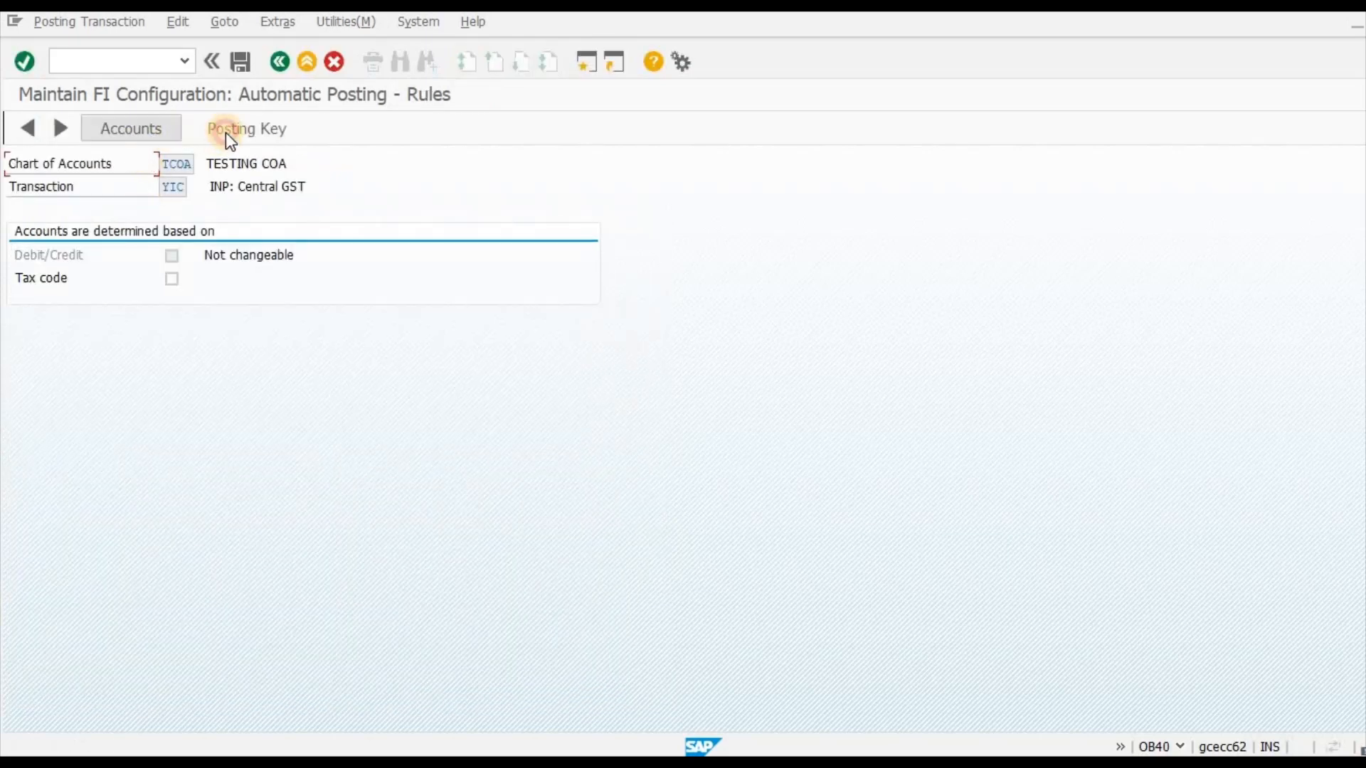
# Try to assign GST ACCOUNT 22101 to transaction YIC before defining its posting keys.
pyautogui.click(225, 132)
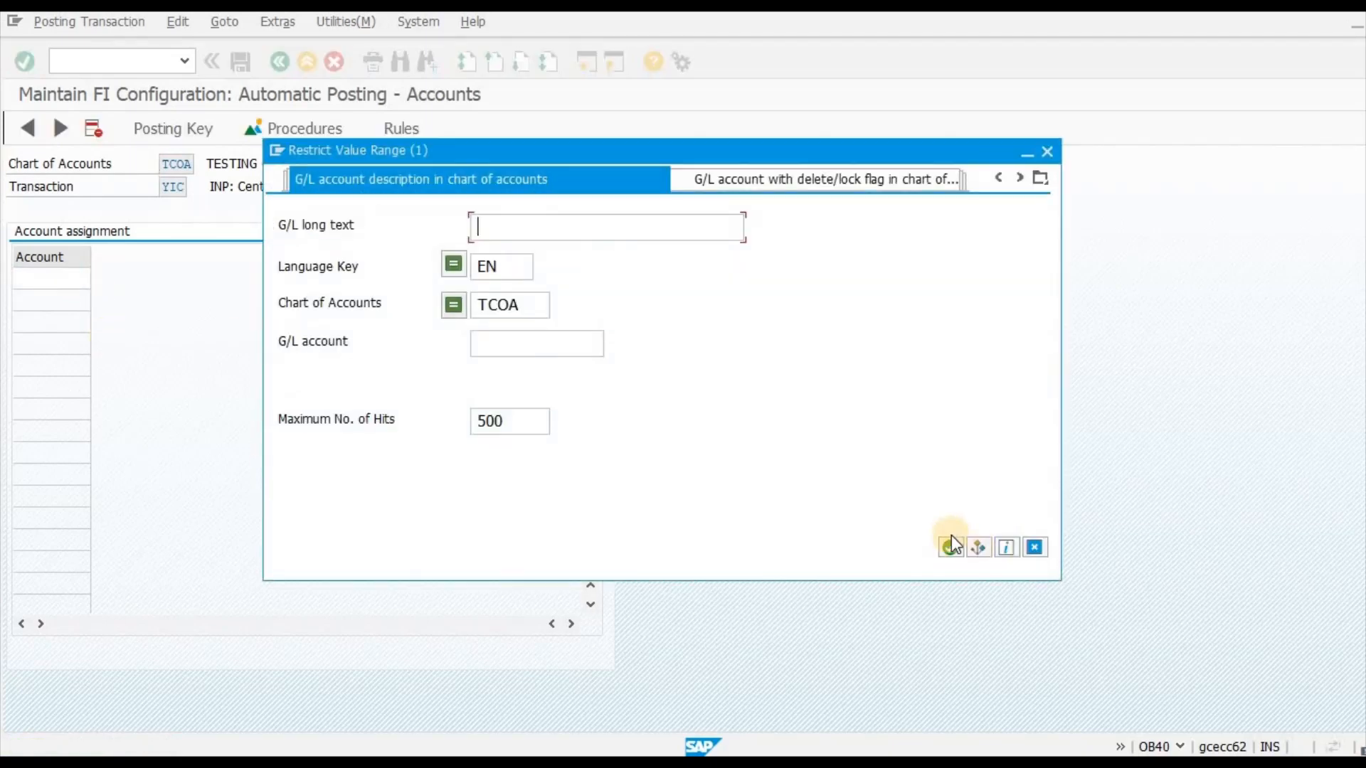
pyautogui.click(950, 545)
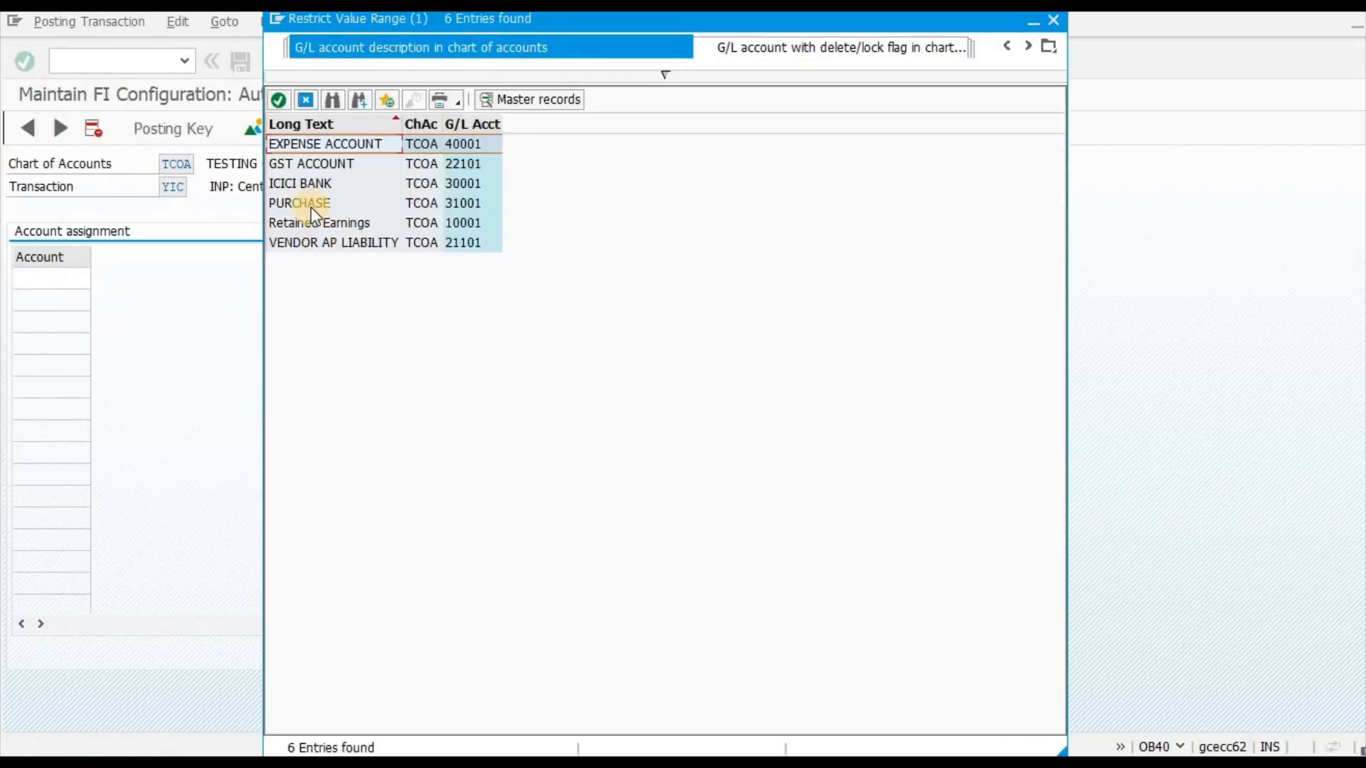
pyautogui.doubleClick(311, 164)
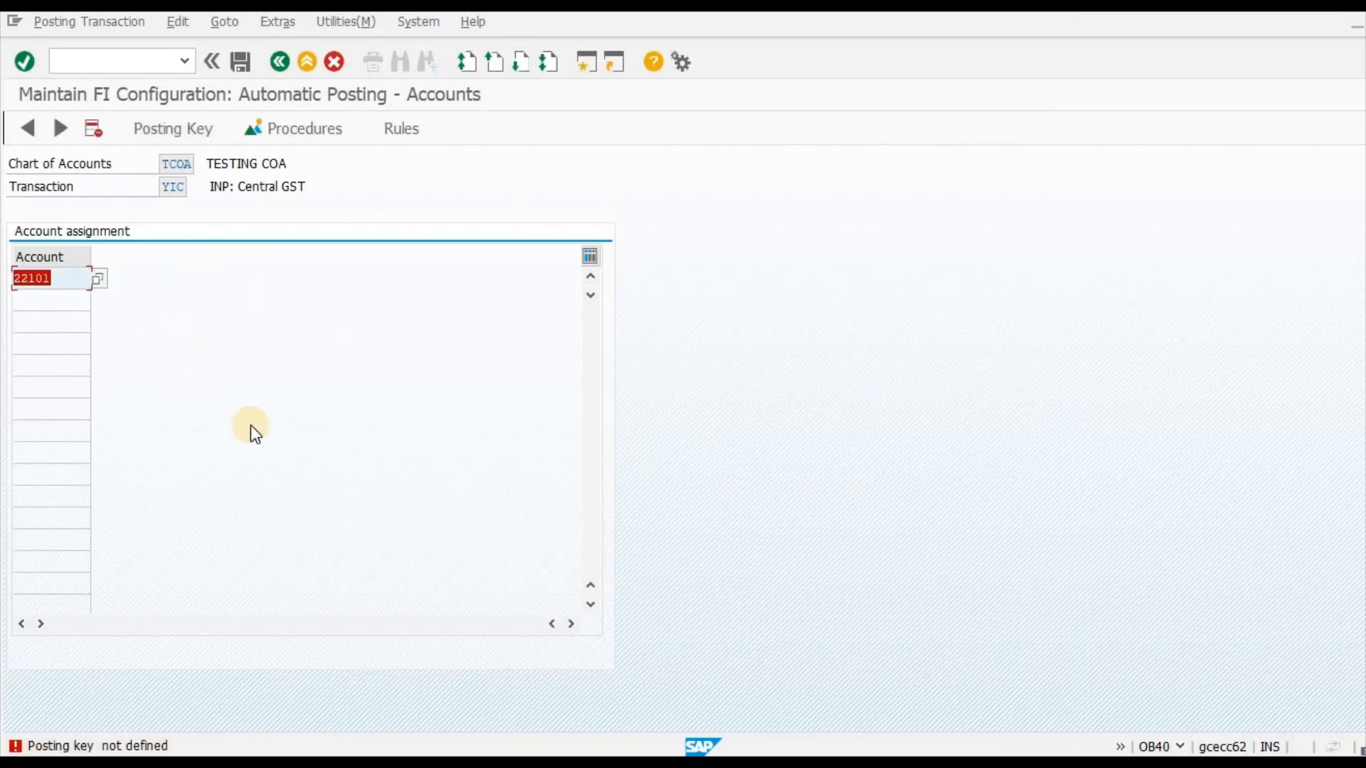
# Define posting keys 40 for debit and 50 for credit on transaction YIC and save them.
pyautogui.click(192, 129)
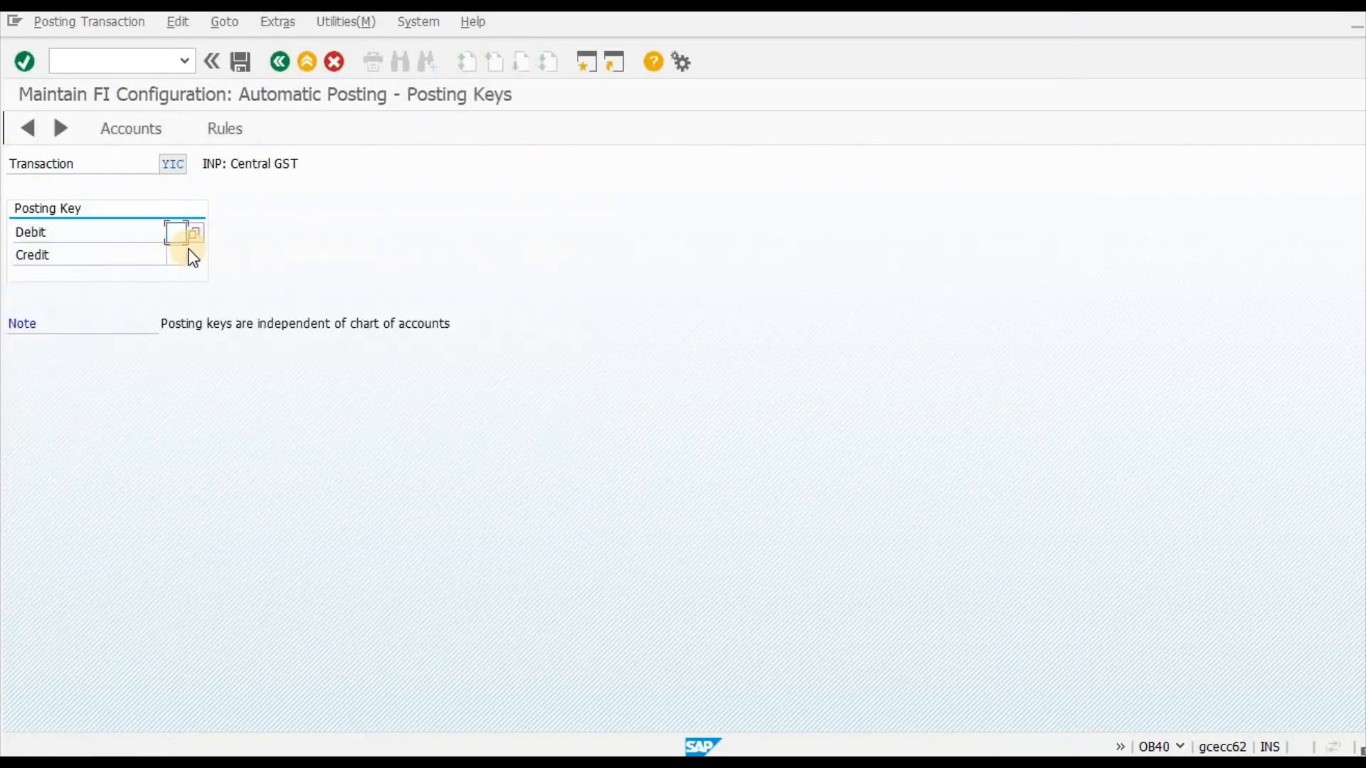
pyautogui.click(190, 256)
pyautogui.click(167, 131)
pyautogui.click(275, 387)
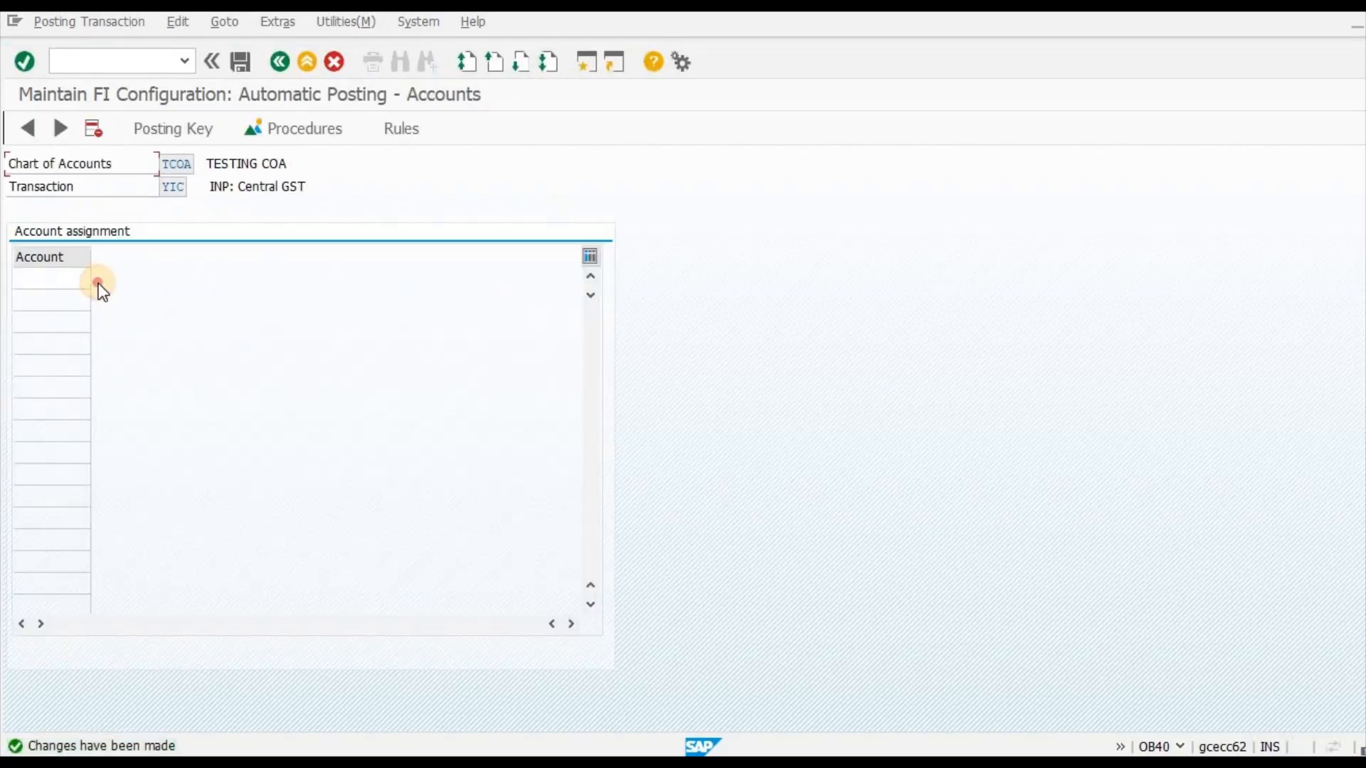
# Assign GST ACCOUNT 22101 to transaction YIC, save it in customizing request ECCK900100 and return to the procedures list.
pyautogui.press('F4')
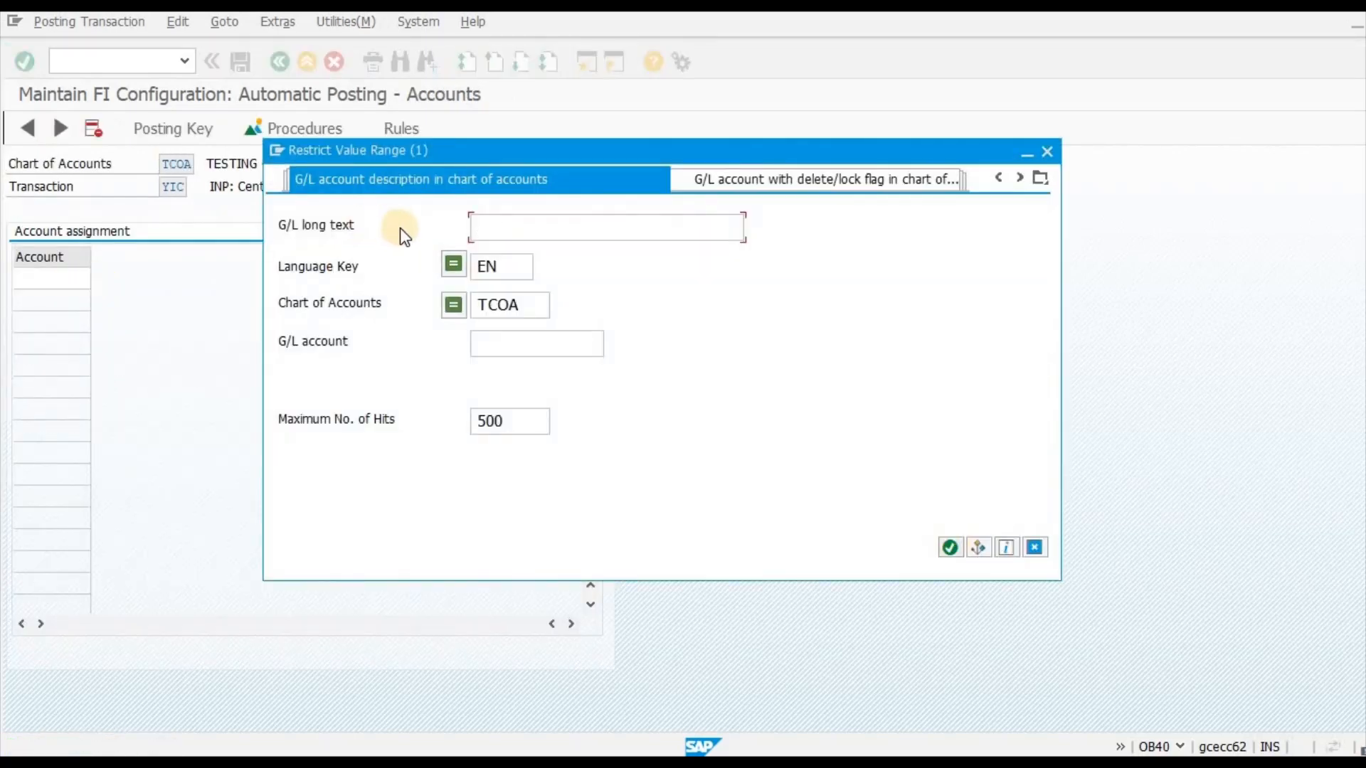
pyautogui.press('Return')
pyautogui.doubleClick(347, 165)
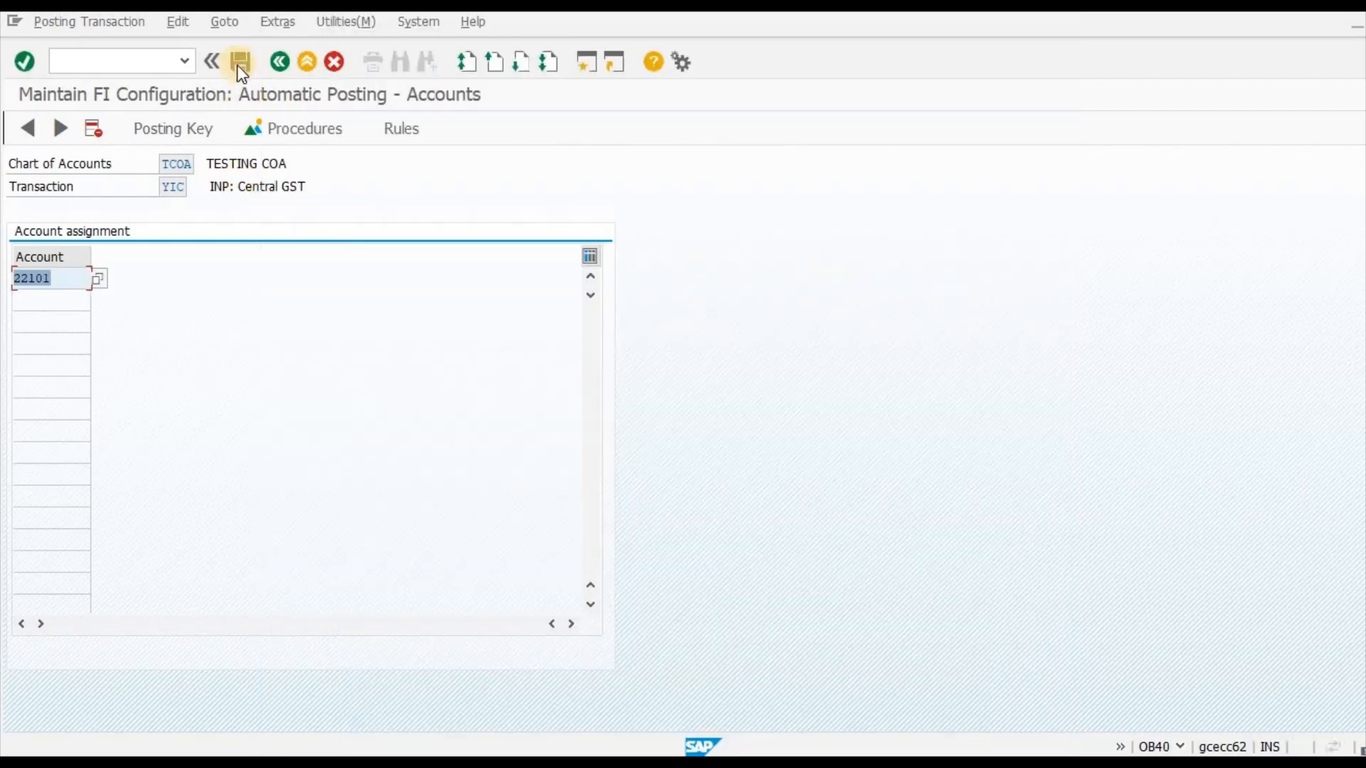
pyautogui.hotkey('ctrl', 's')
pyautogui.click(219, 350)
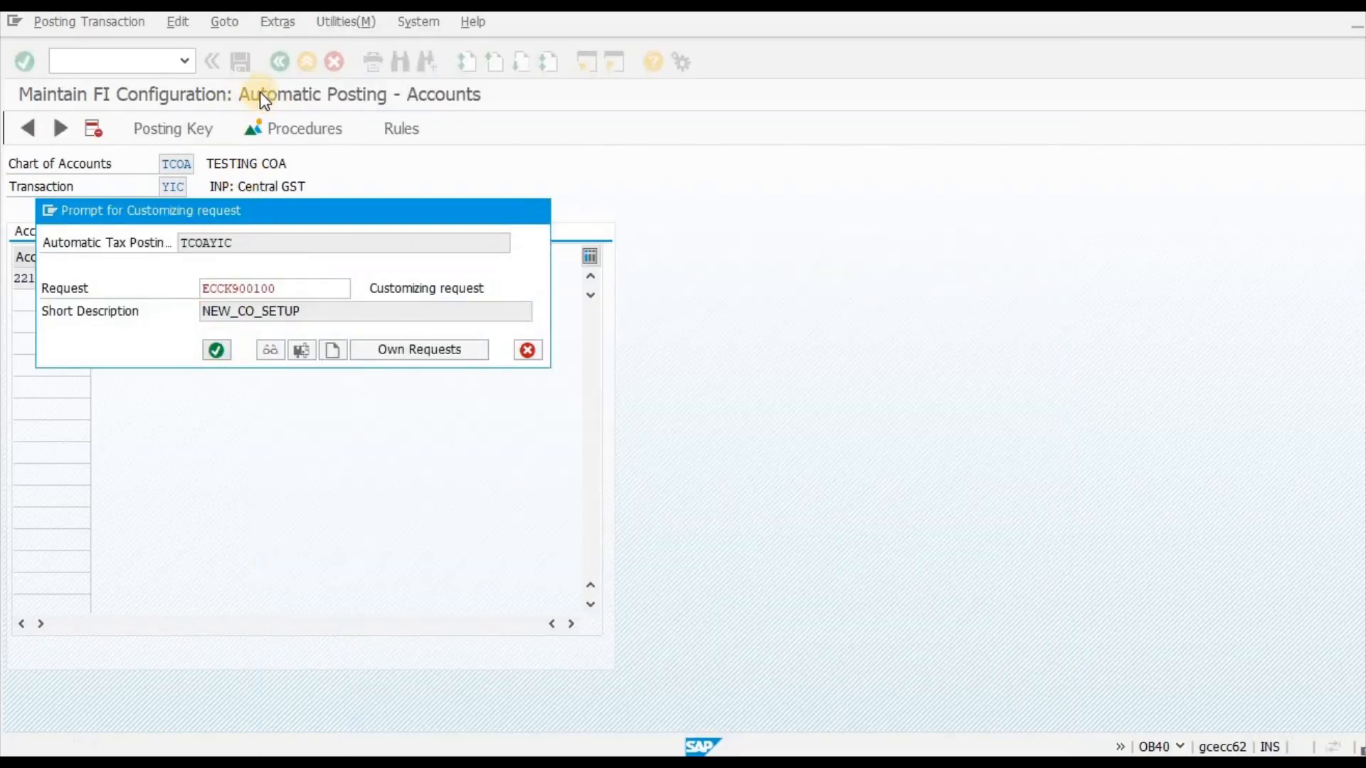
pyautogui.click(271, 62)
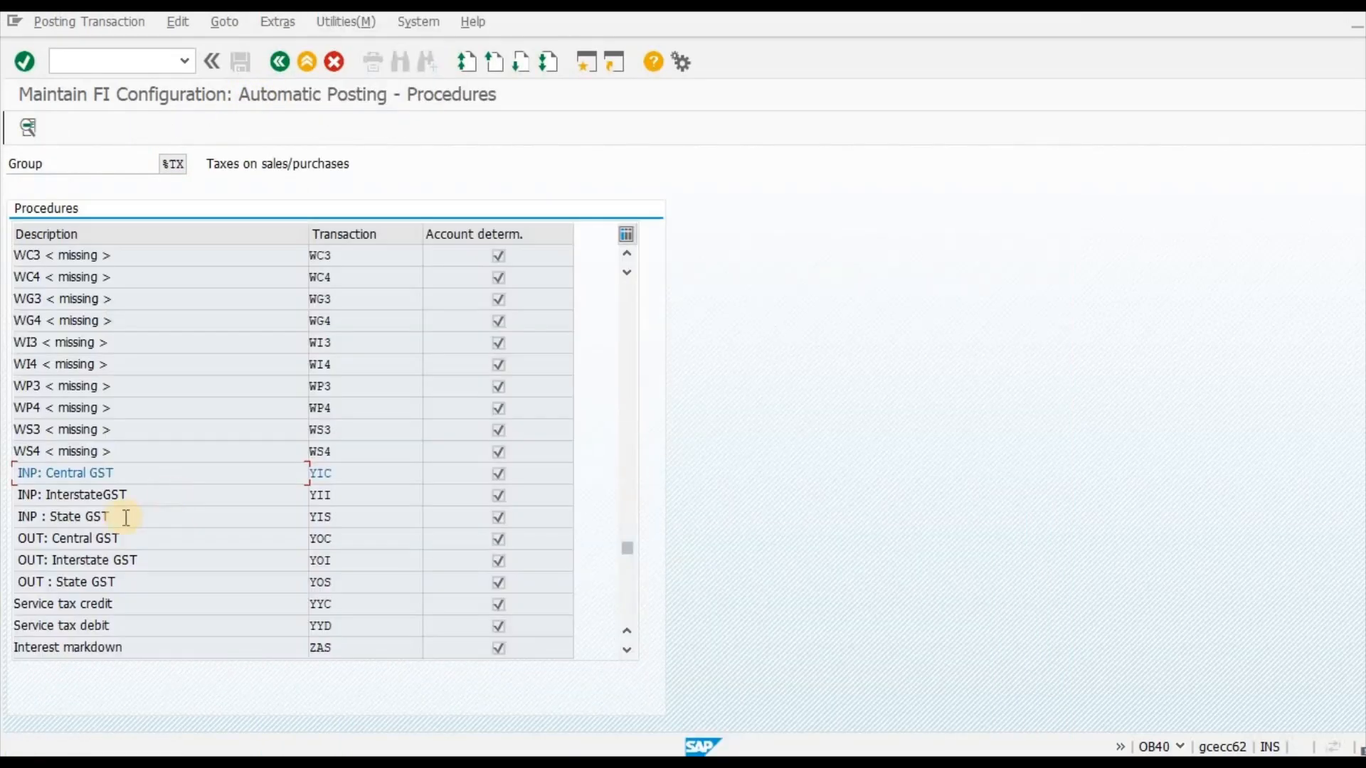
# Open INP: InterstateGST (YII), set debit posting key 40 and credit posting key 50, and save them in the customizing request.
pyautogui.doubleClick(121, 497)
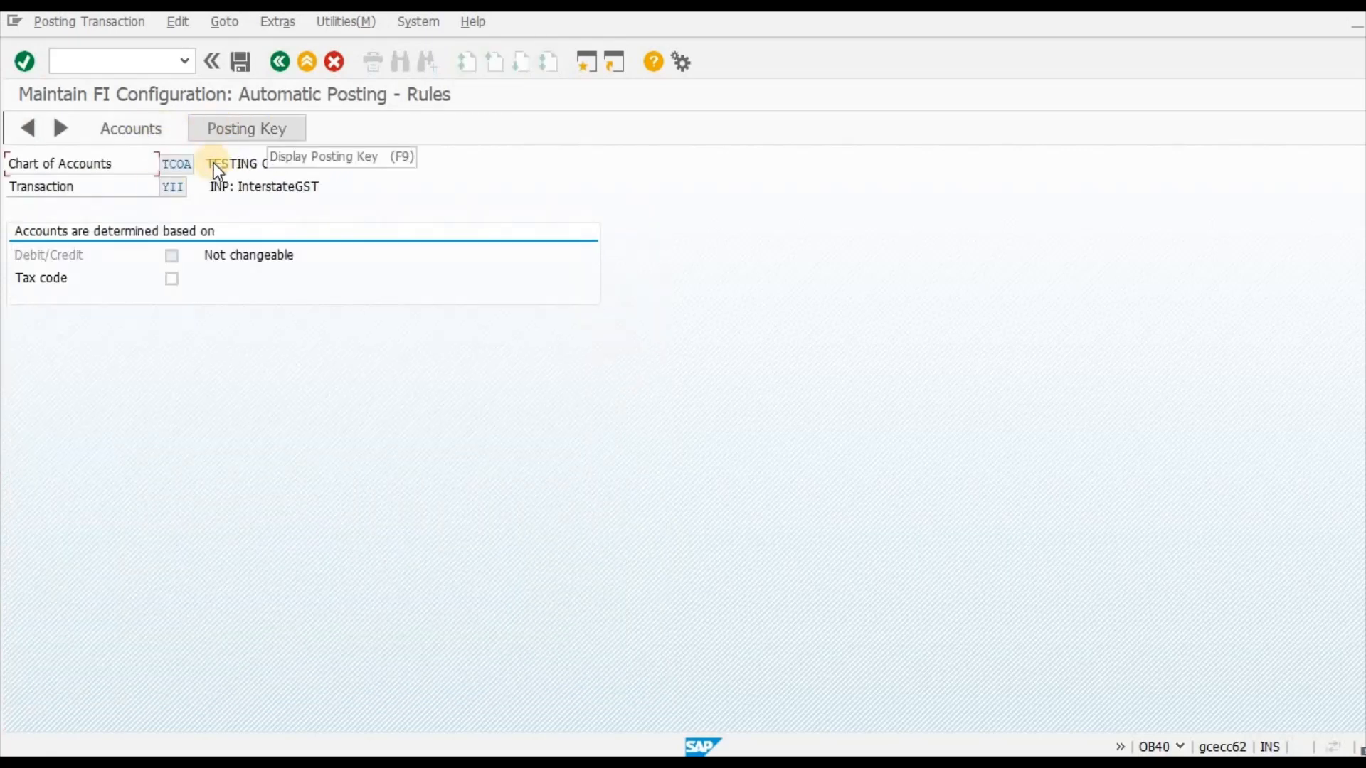
pyautogui.press('Return')
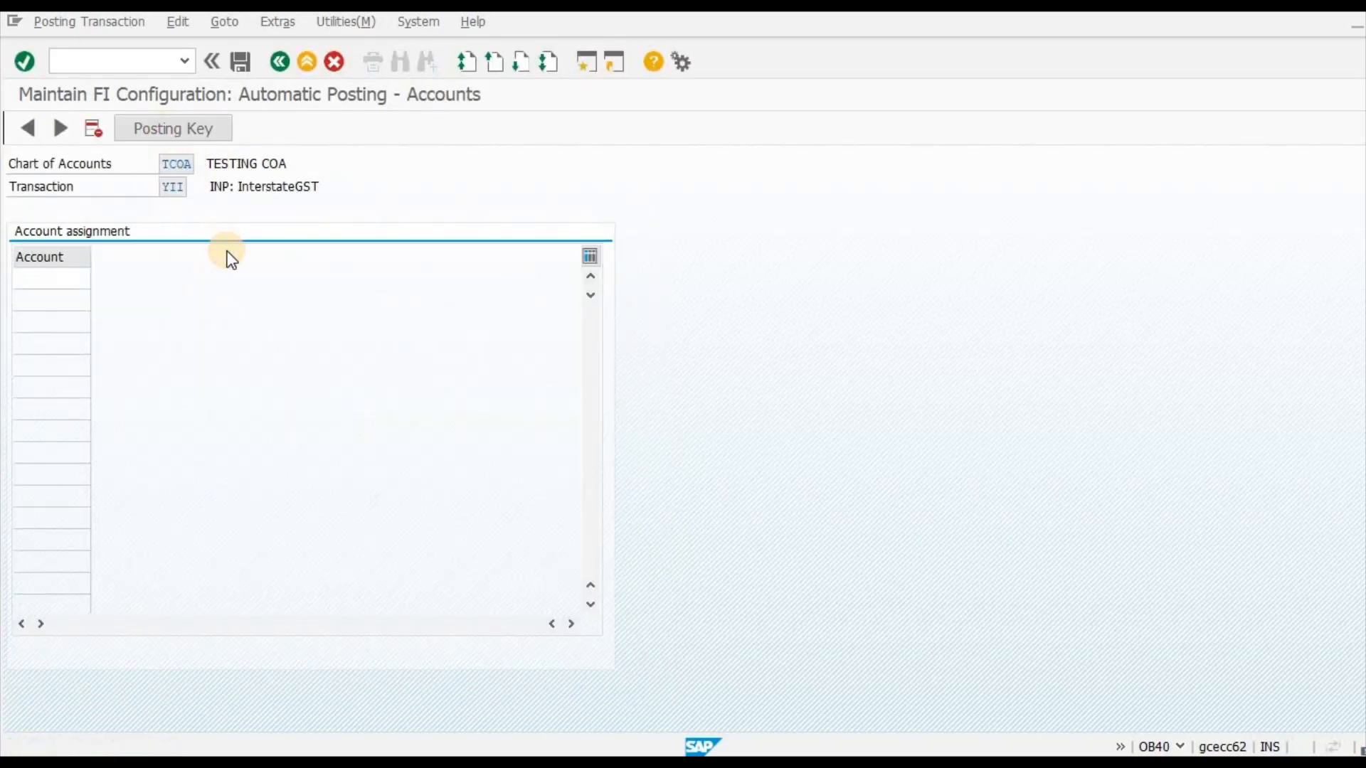
pyautogui.press('BackSpace')
pyautogui.press('Down')
pyautogui.press('Tab')
pyautogui.press('BackSpace')
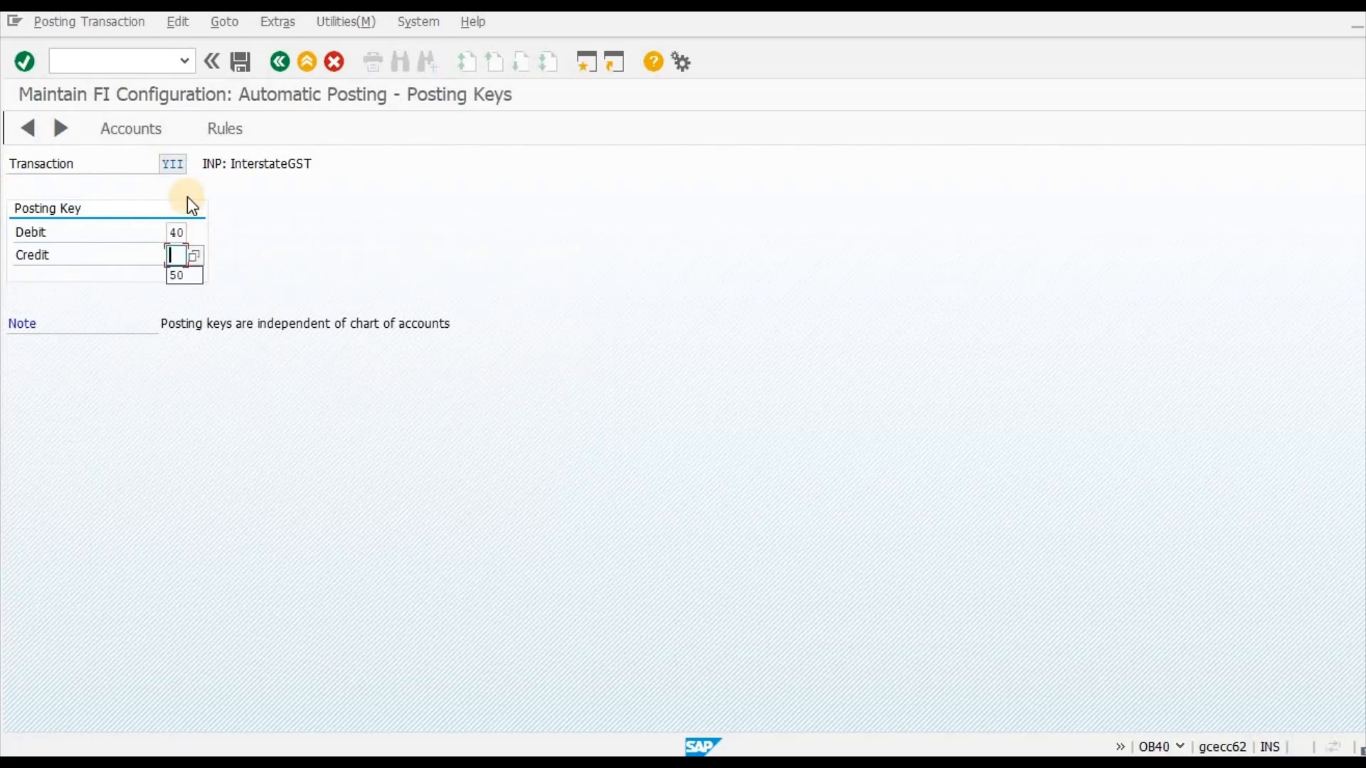
pyautogui.press('Down')
pyautogui.click(132, 131)
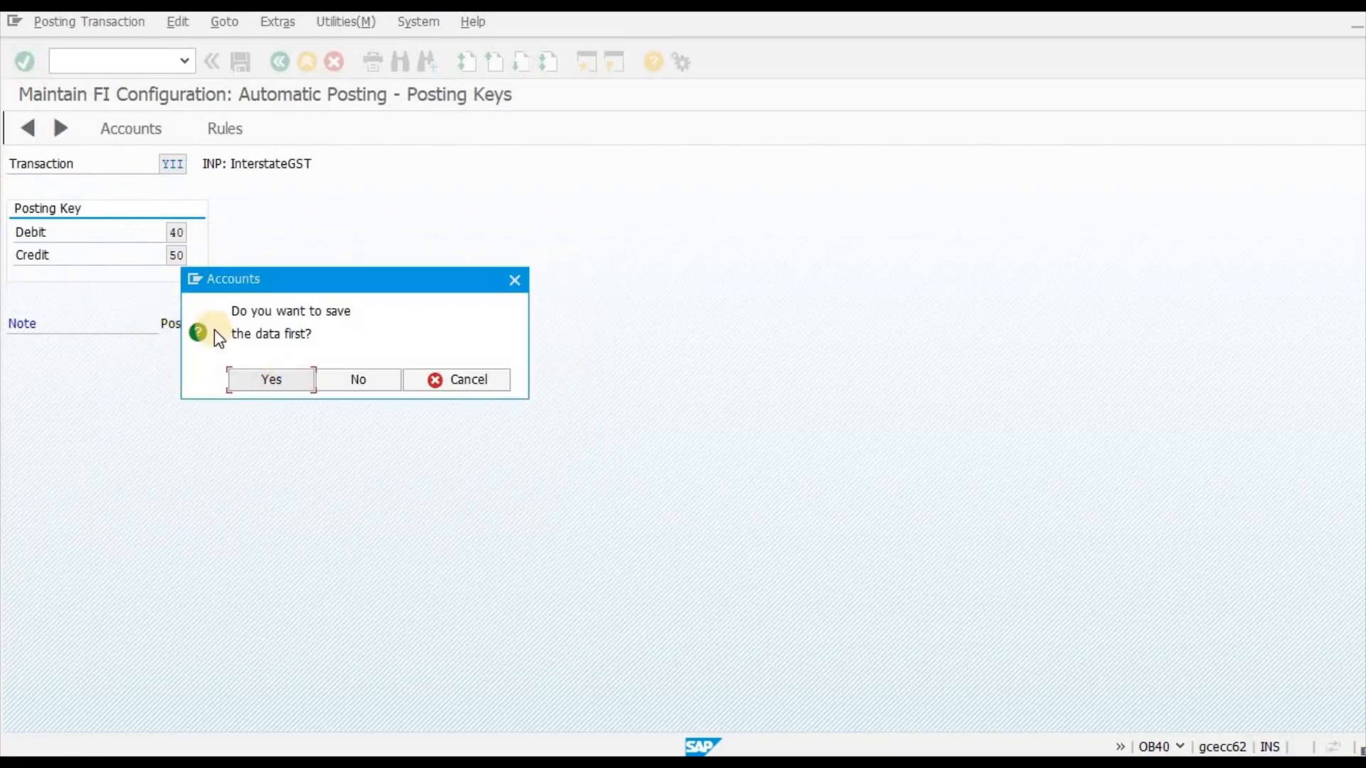
pyautogui.press('Return')
pyautogui.click(217, 348)
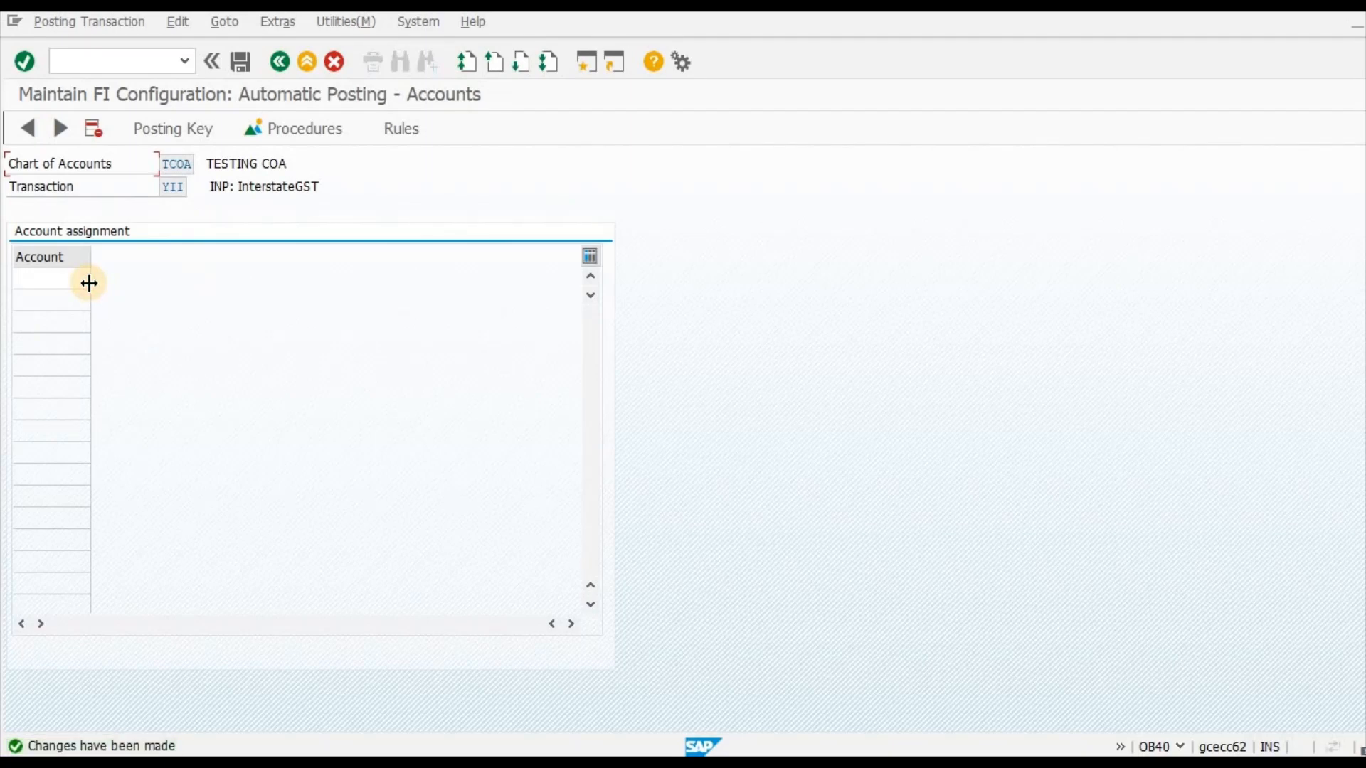
# Assign account 22101 to transaction YII, save it in request ECCK900100 and return to the procedures list.
pyautogui.click(72, 275)
pyautogui.press('BackSpace')
pyautogui.press('Down')
pyautogui.press('Return')
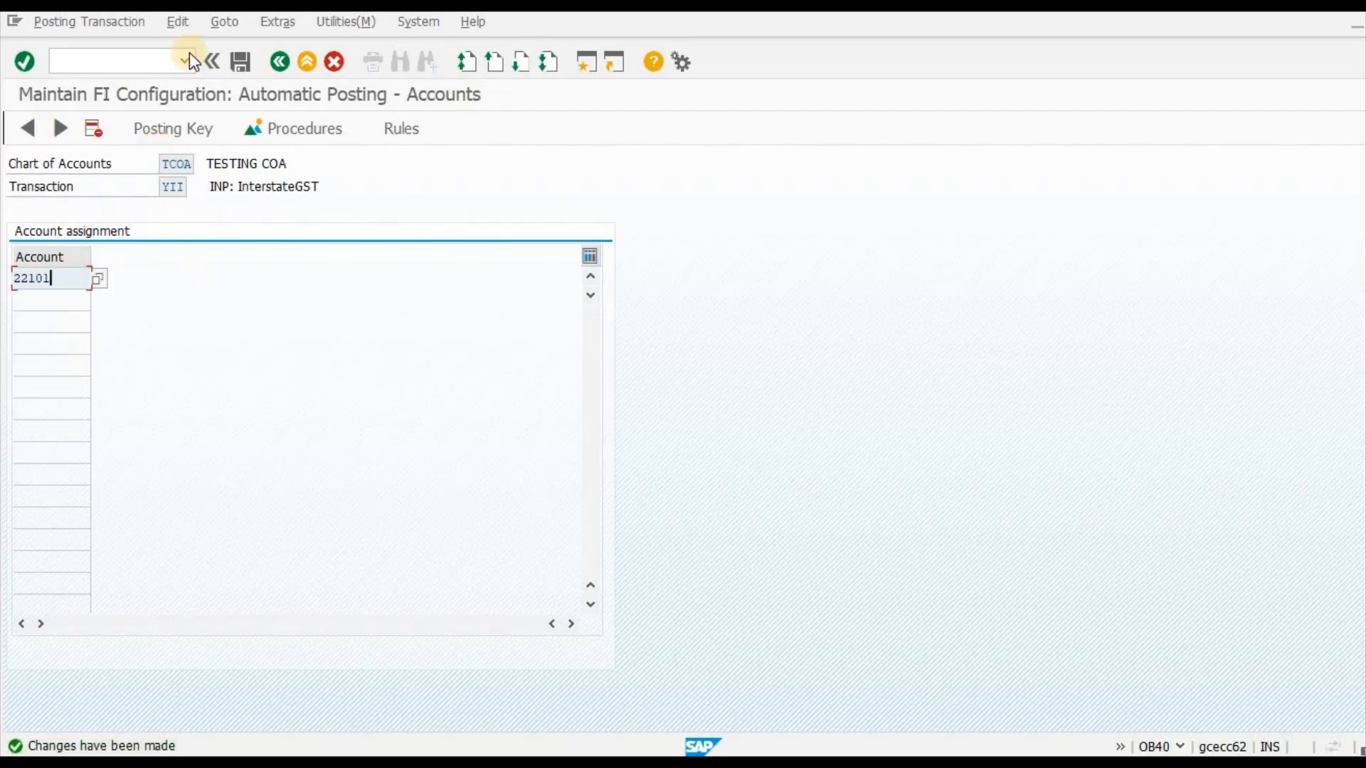
pyautogui.click(234, 51)
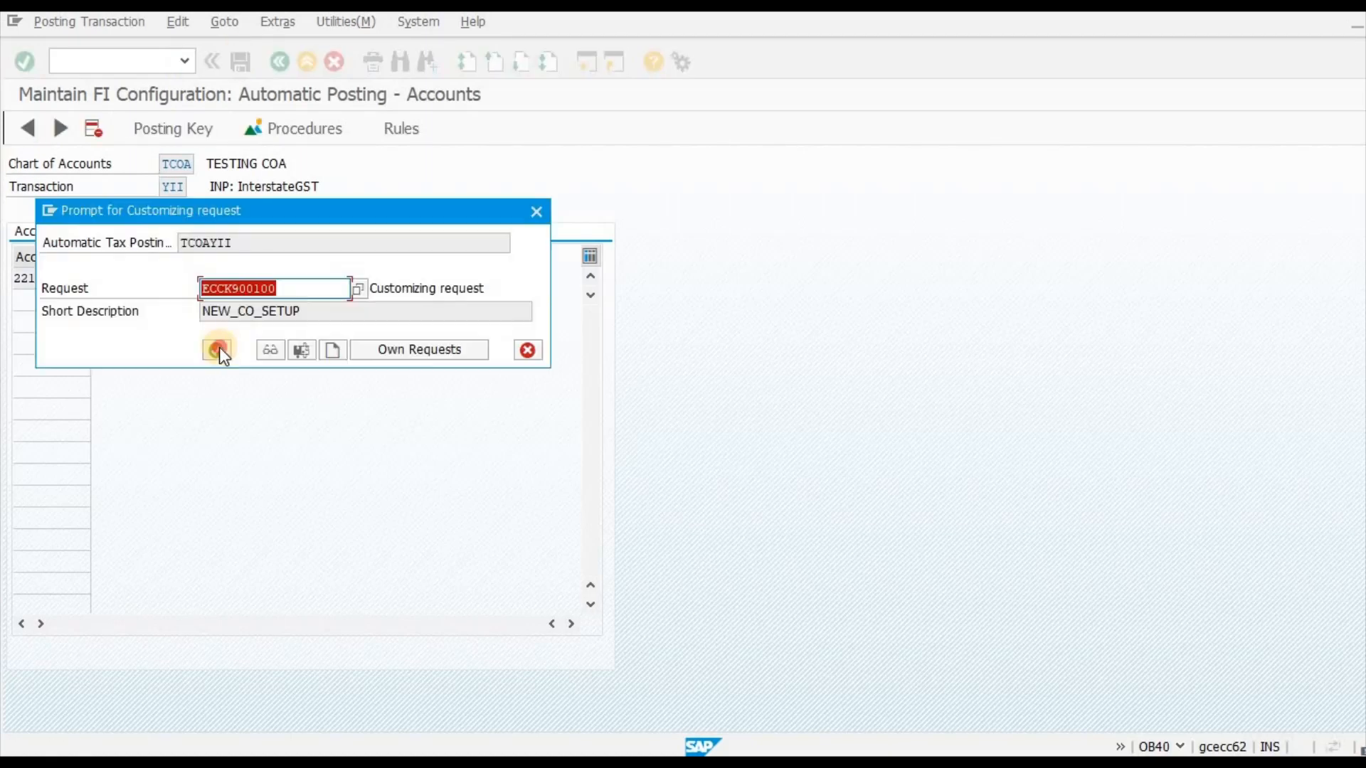
pyautogui.press('Return')
pyautogui.click(280, 62)
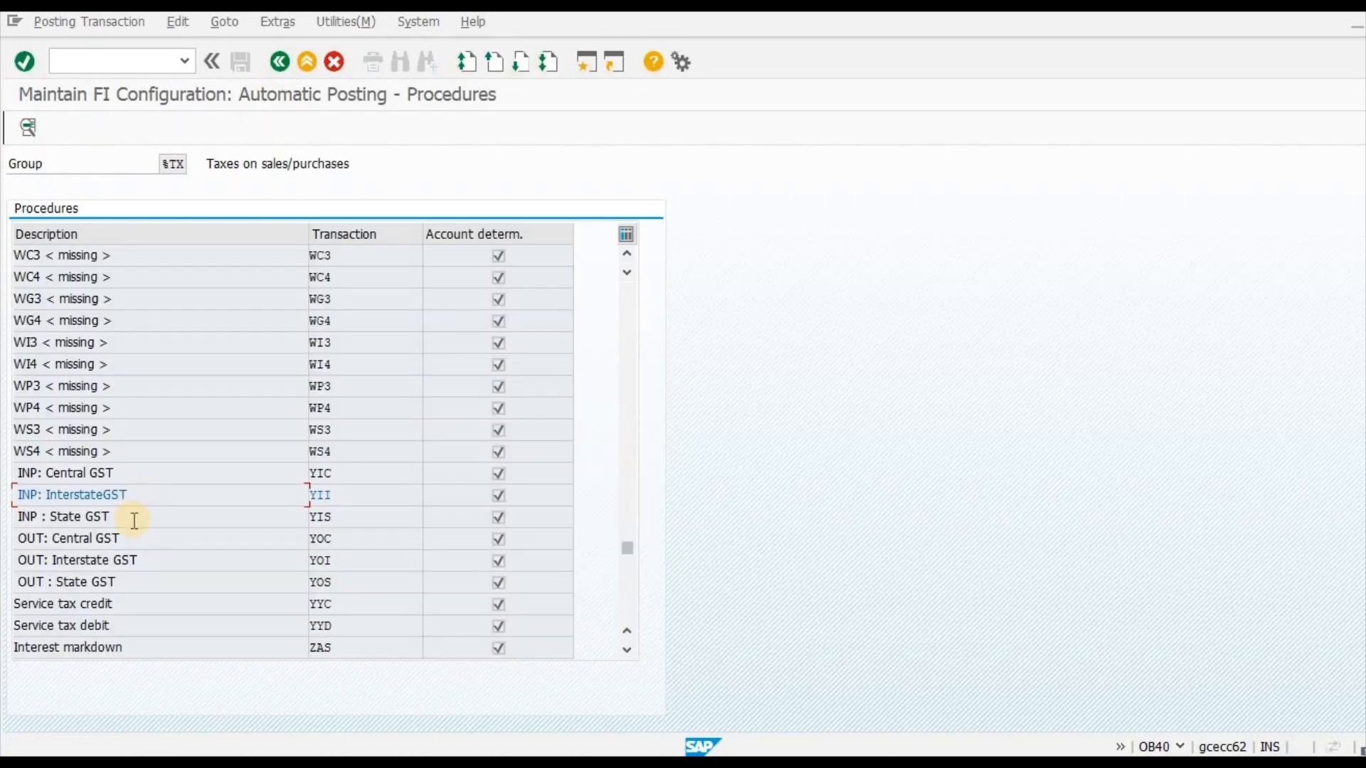
# Open INP : State GST (YIS), set posting keys 40 for debit and 50 for credit, and save them in request ECCK900100.
pyautogui.doubleClick(132, 518)
pyautogui.click(250, 384)
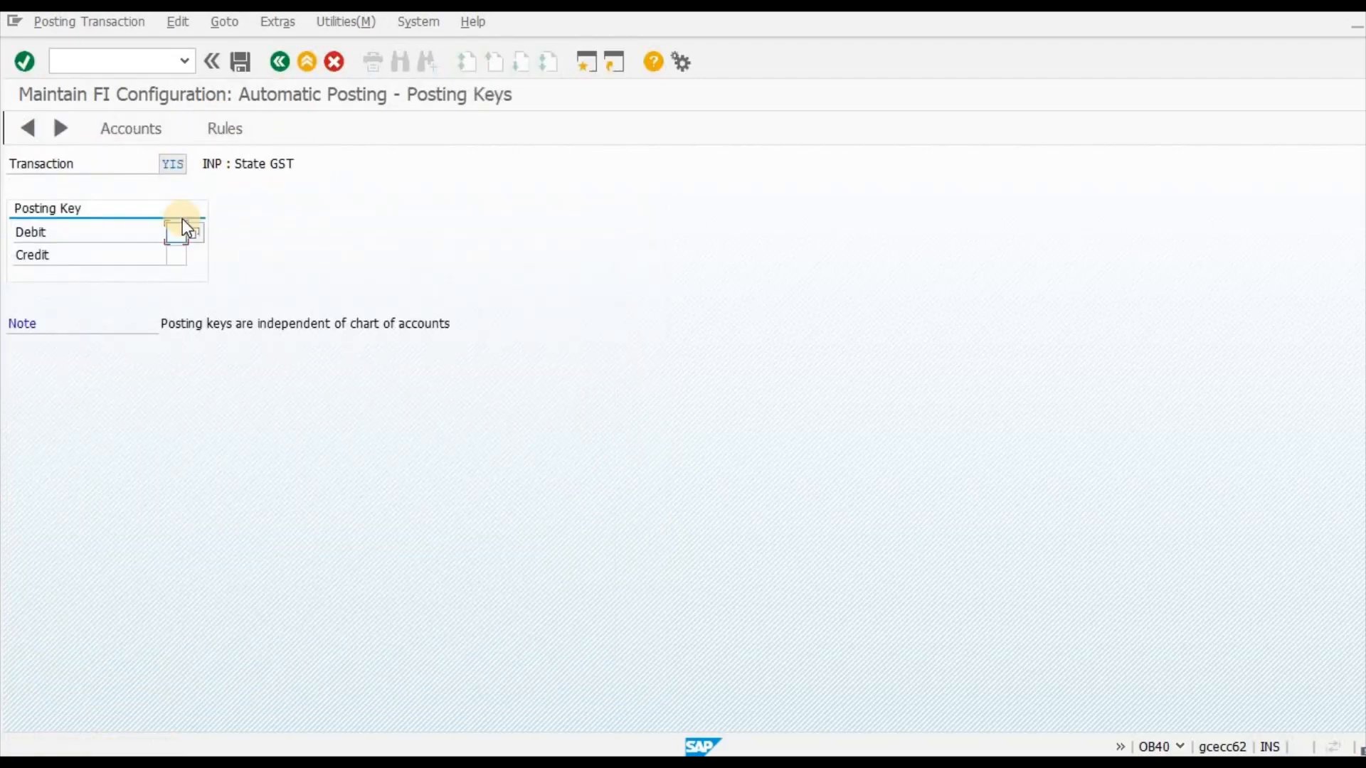
pyautogui.write('40')
pyautogui.press('Tab')
pyautogui.write('50')
pyautogui.click(131, 137)
pyautogui.press('Return')
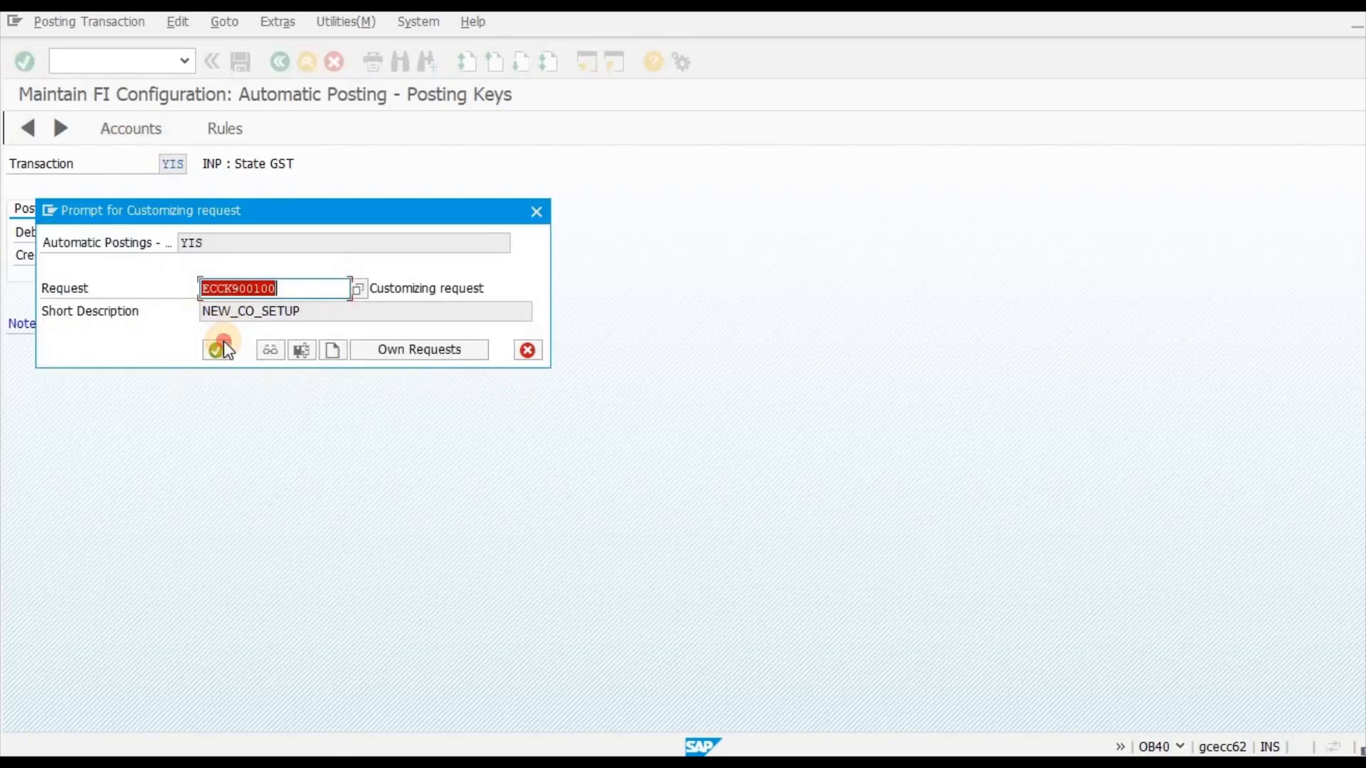
pyautogui.press('Return')
# Assign account 22101 to transaction YIS, save the assignment and return to the procedures list.
pyautogui.click(68, 278)
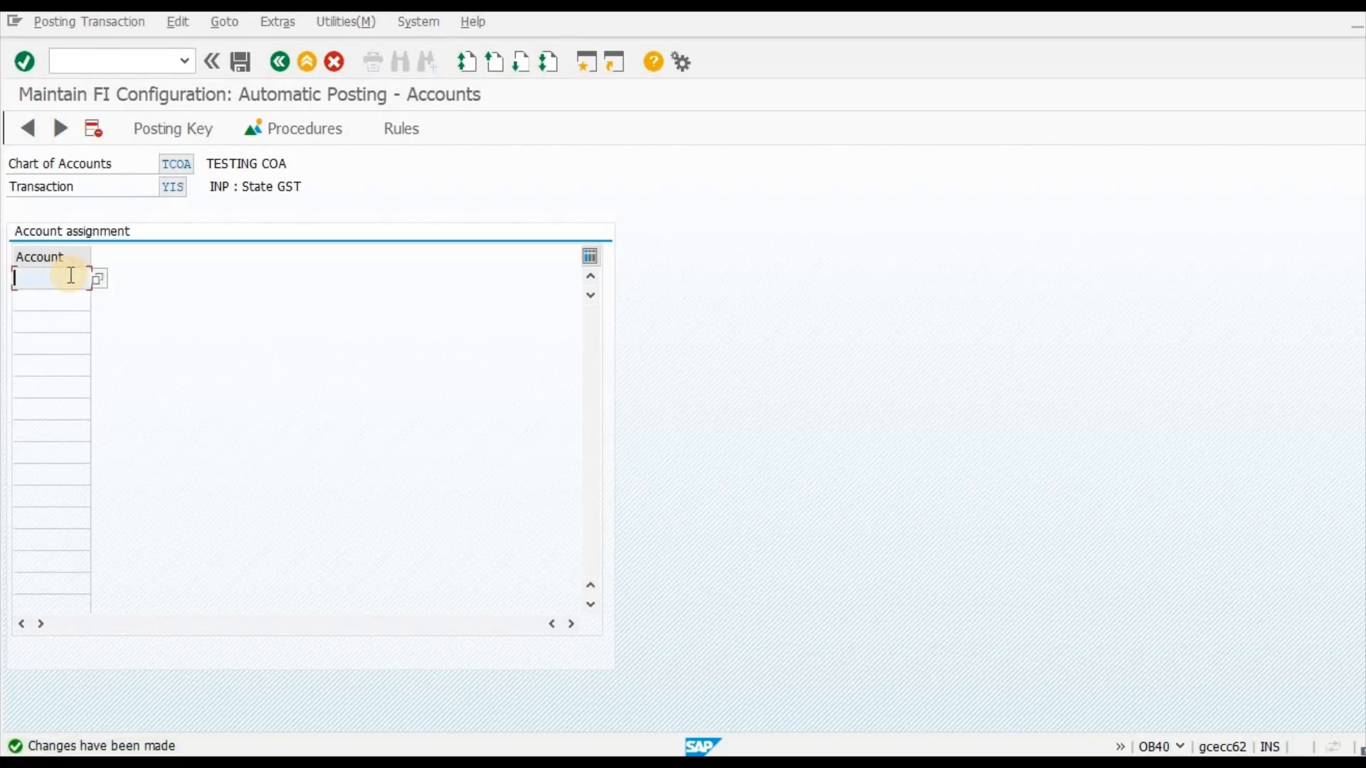
pyautogui.press('Return')
pyautogui.click(240, 61)
pyautogui.press('Return')
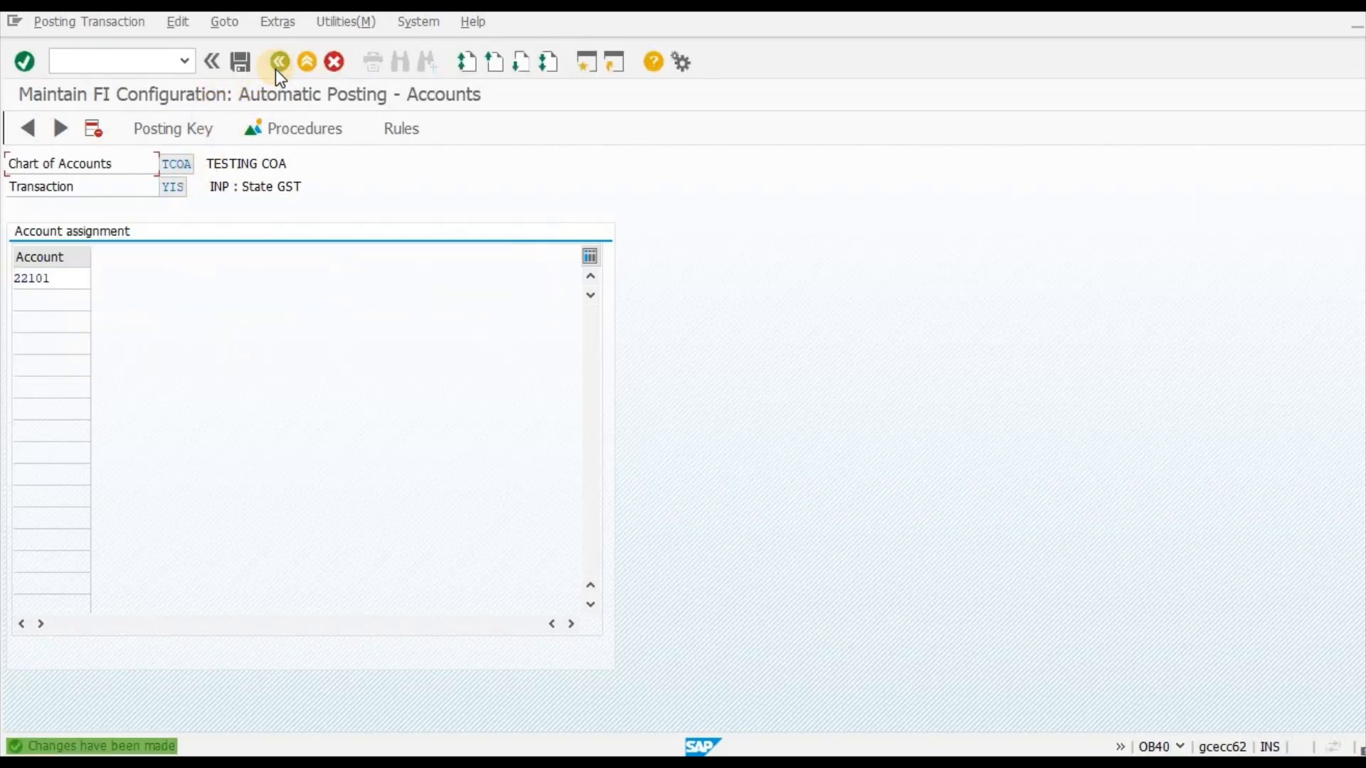
pyautogui.click(276, 65)
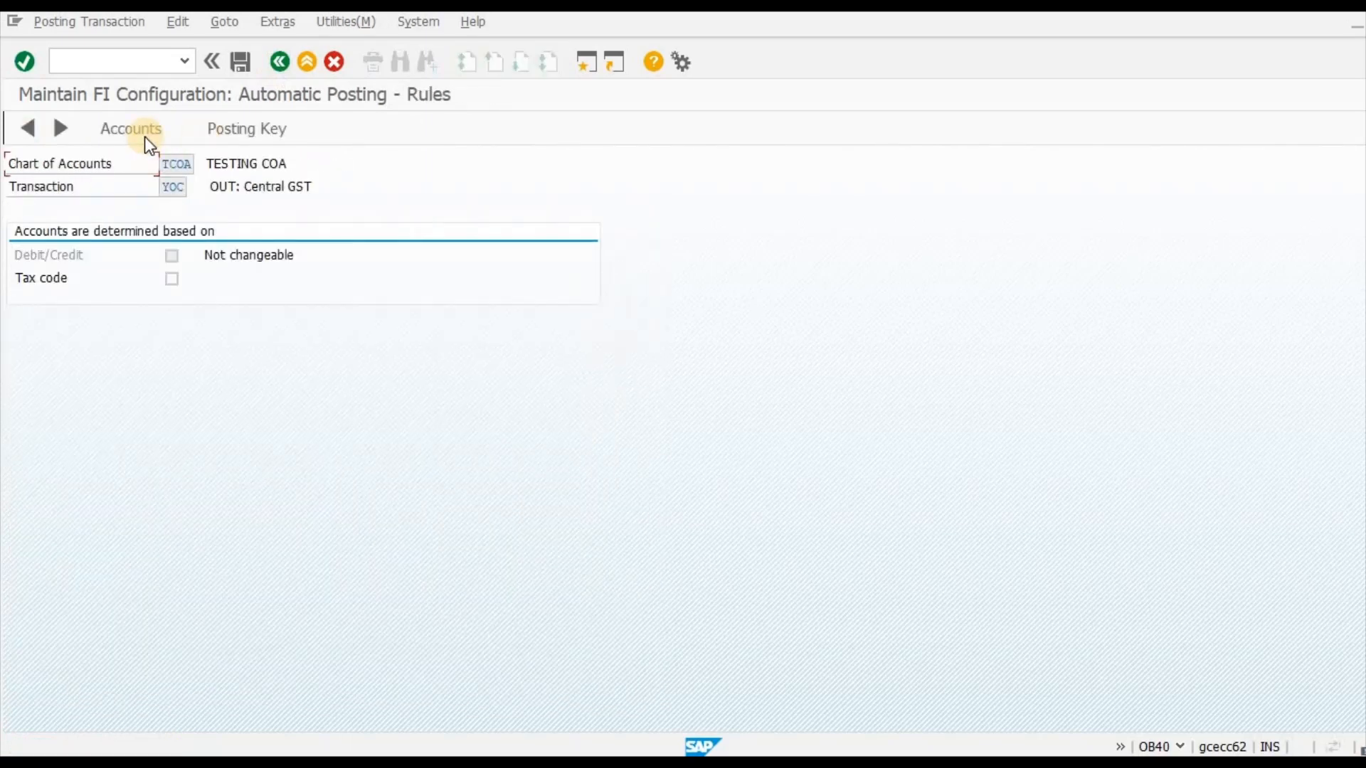
# Save the rules of OUT: Central GST (YOC), set posting keys 40 debit and 50 credit, and save them in request ECCK900100.
pyautogui.click(228, 136)
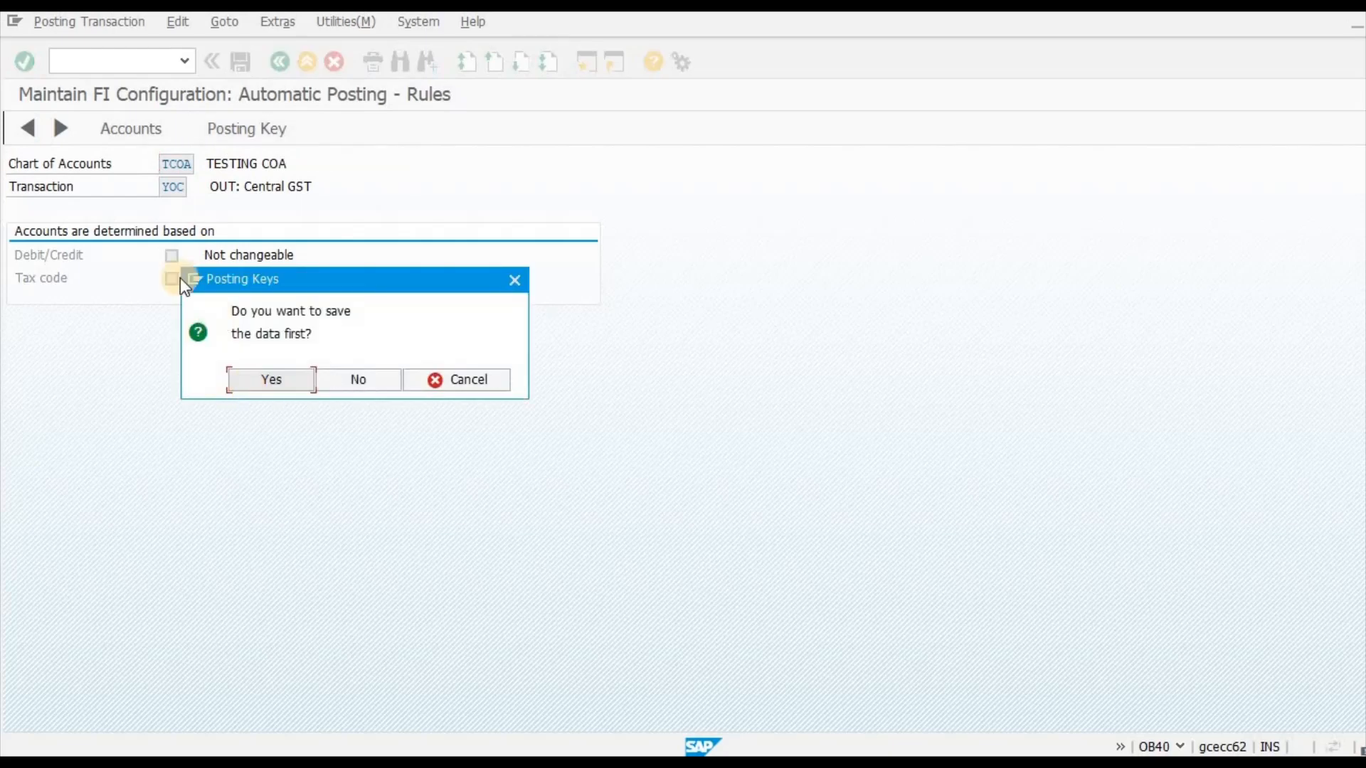
pyautogui.press('Return')
pyautogui.click(165, 135)
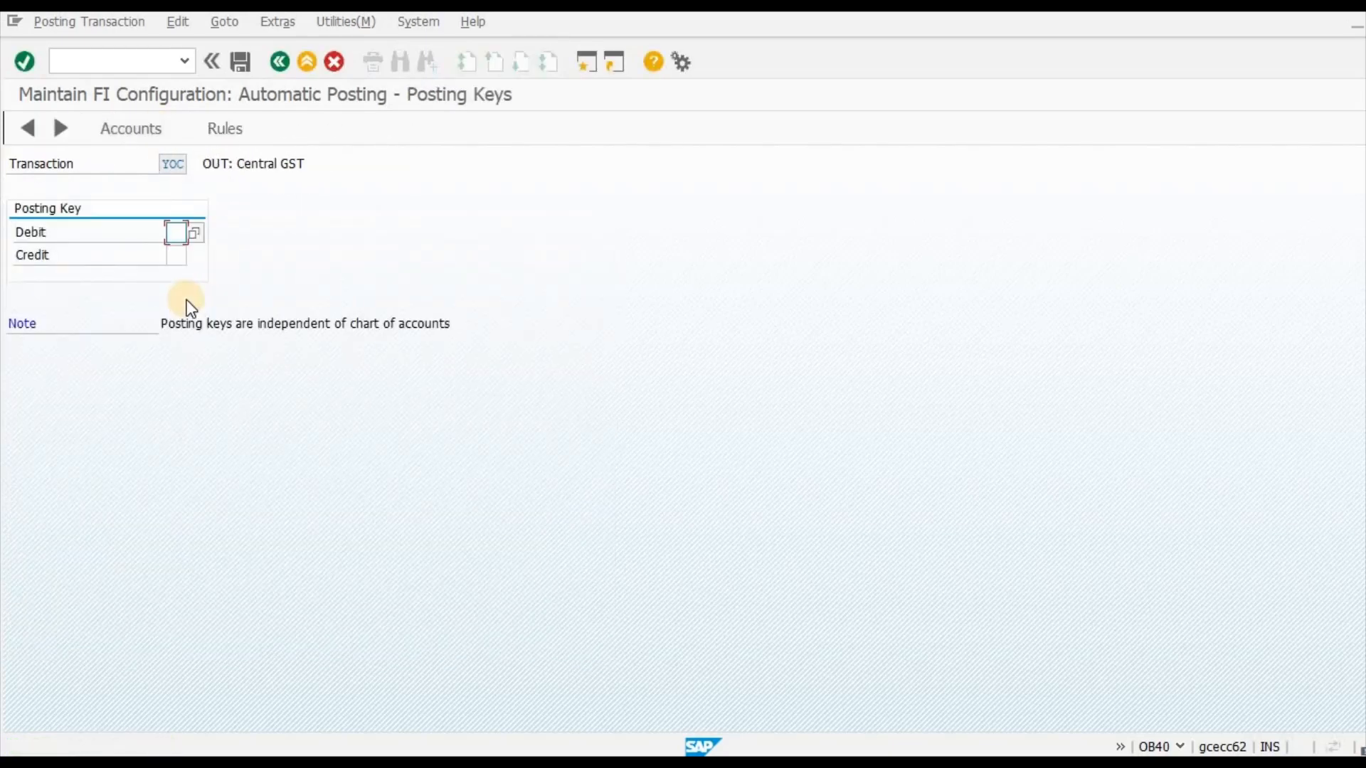
pyautogui.write('40')
pyautogui.press('Tab')
pyautogui.write('50')
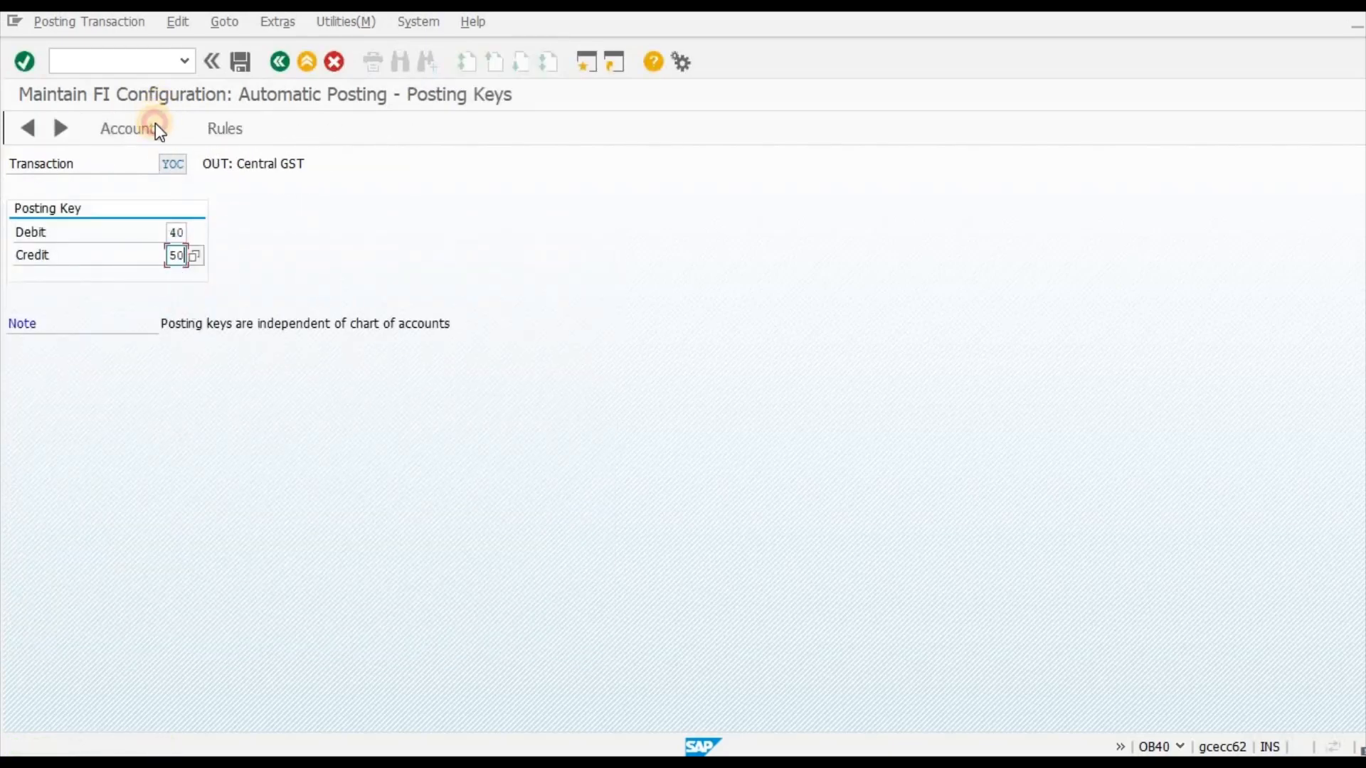
pyautogui.click(156, 127)
pyautogui.press('Return')
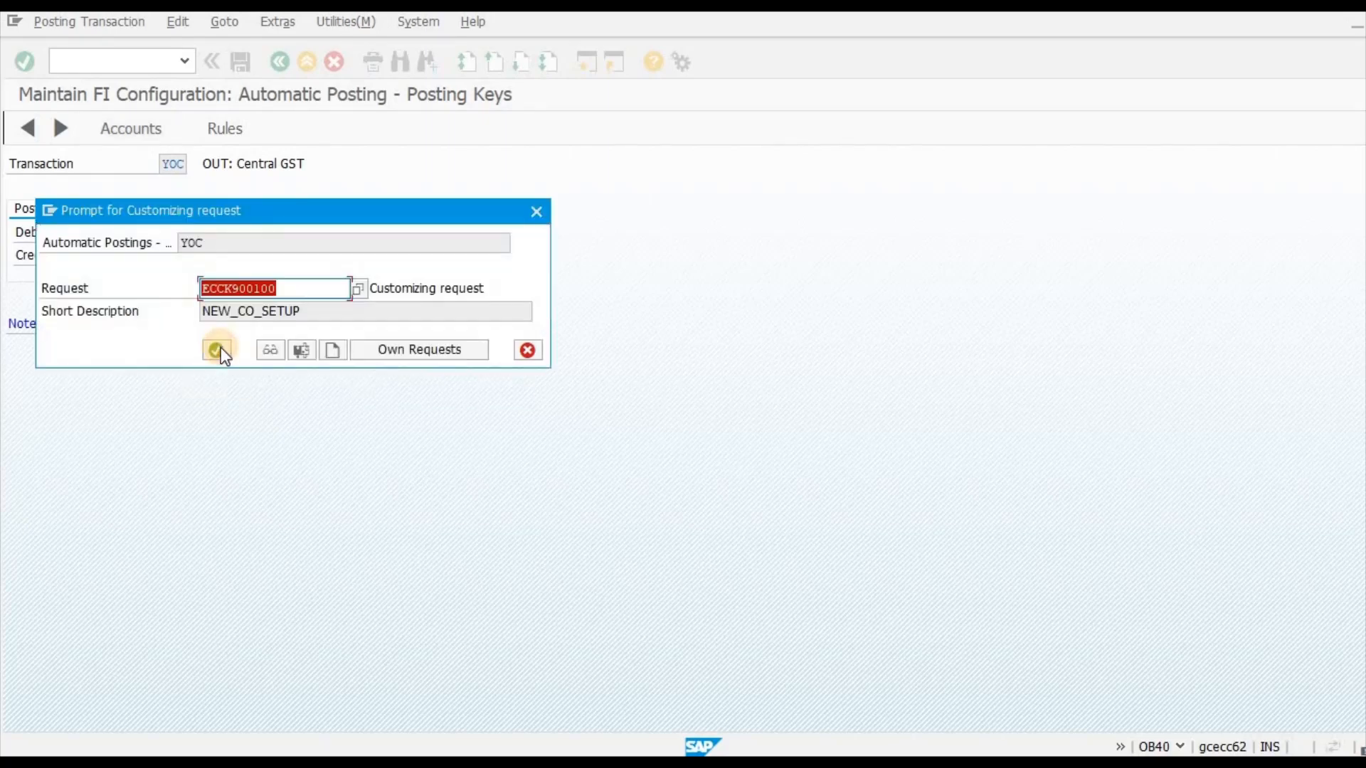
pyautogui.click(221, 348)
# Assign account 22101 to transaction YOC, save it in request ECCK900100 and return to the procedures list.
pyautogui.click(69, 284)
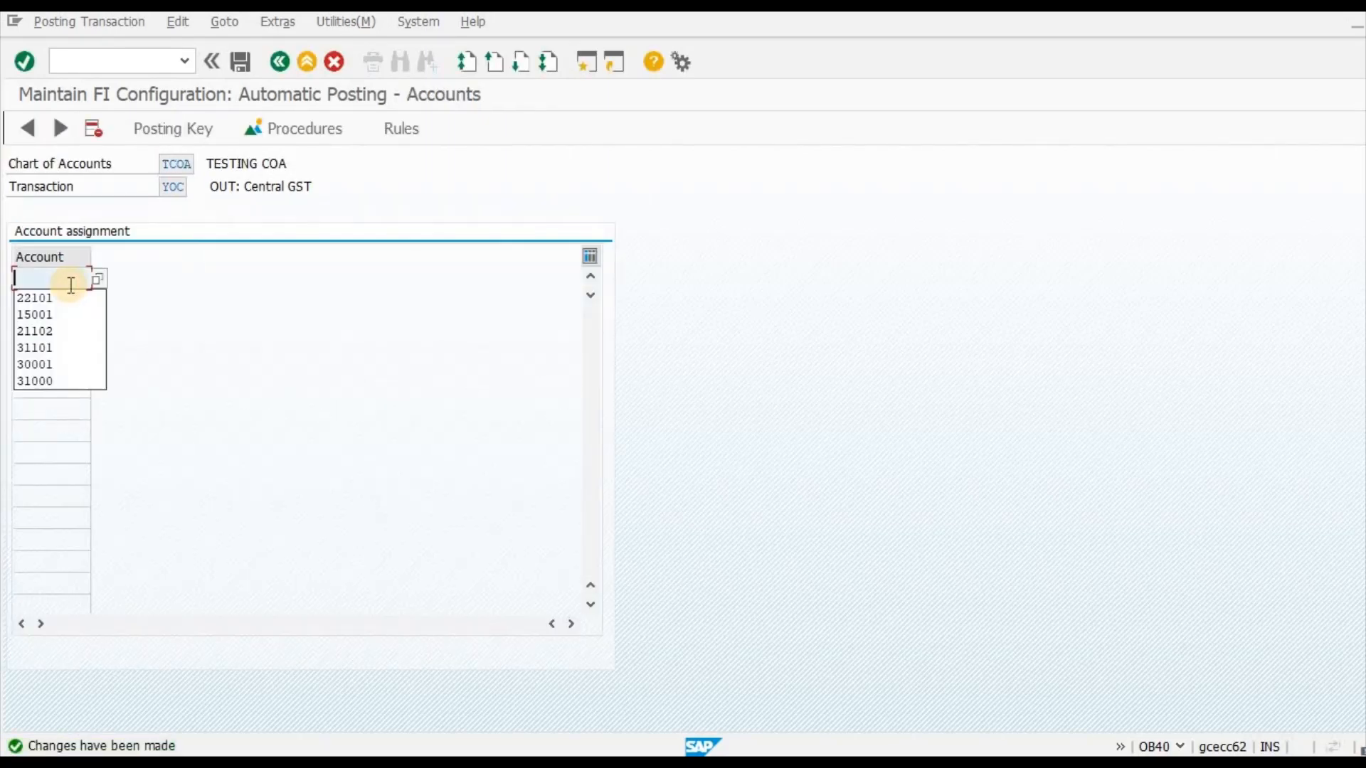
pyautogui.click(71, 298)
pyautogui.click(238, 63)
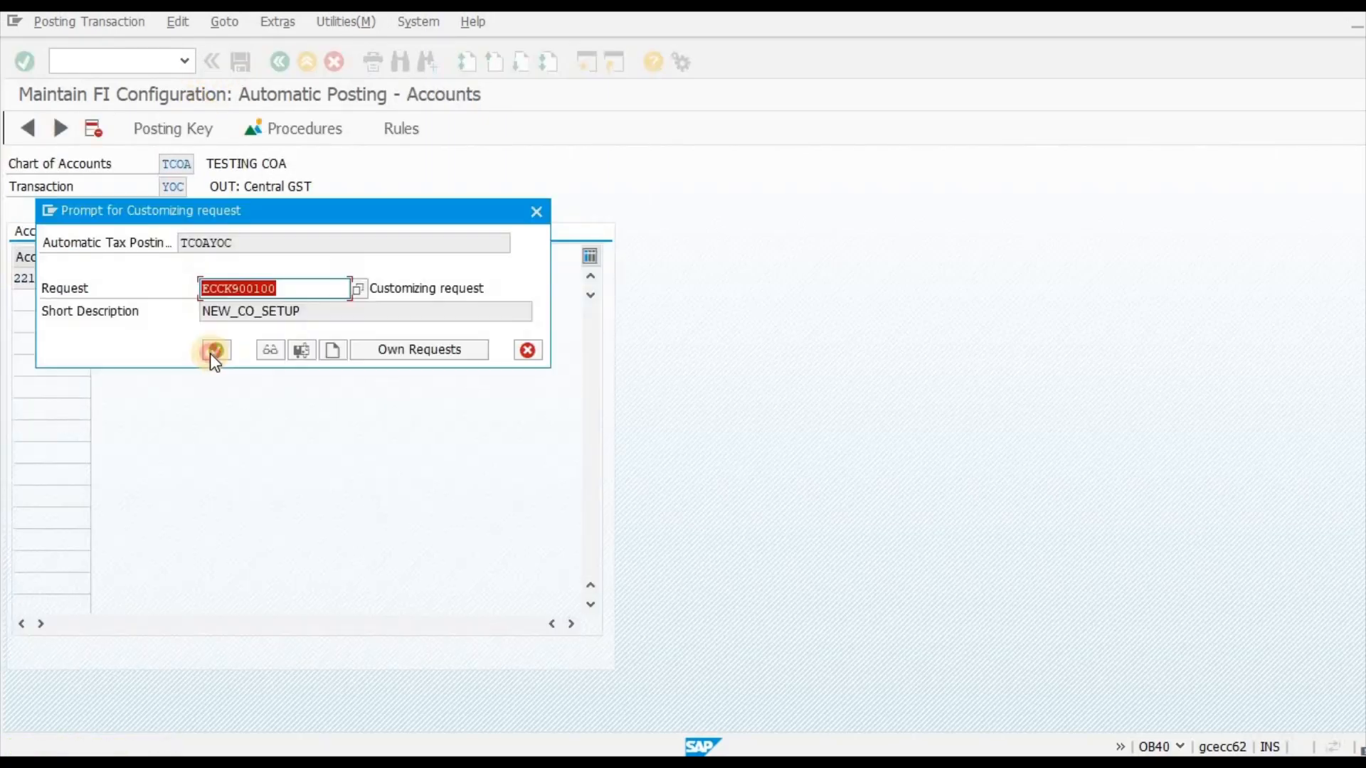
pyautogui.click(215, 350)
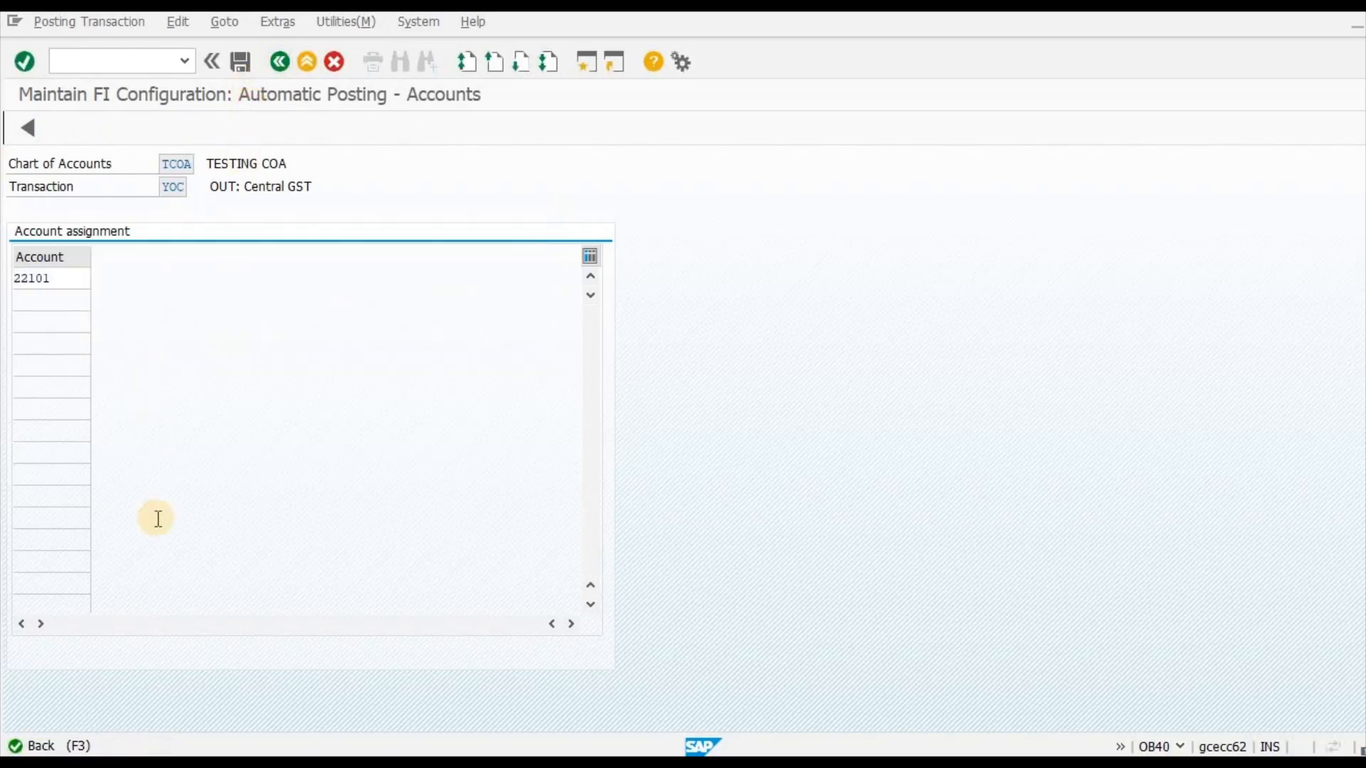
pyautogui.press('F3')
# Open OUT: Interstate GST (YOI) and save its account determination rules.
pyautogui.doubleClick(156, 553)
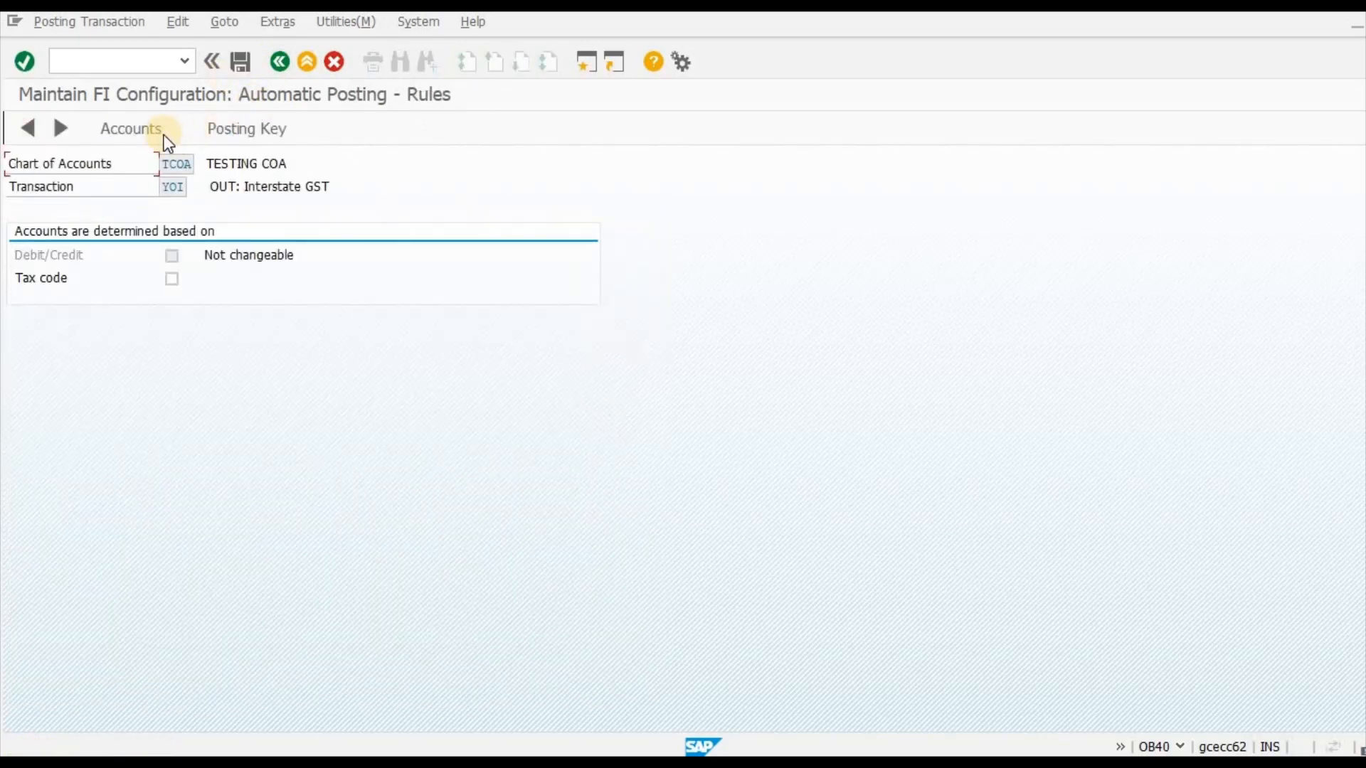
pyautogui.click(237, 317)
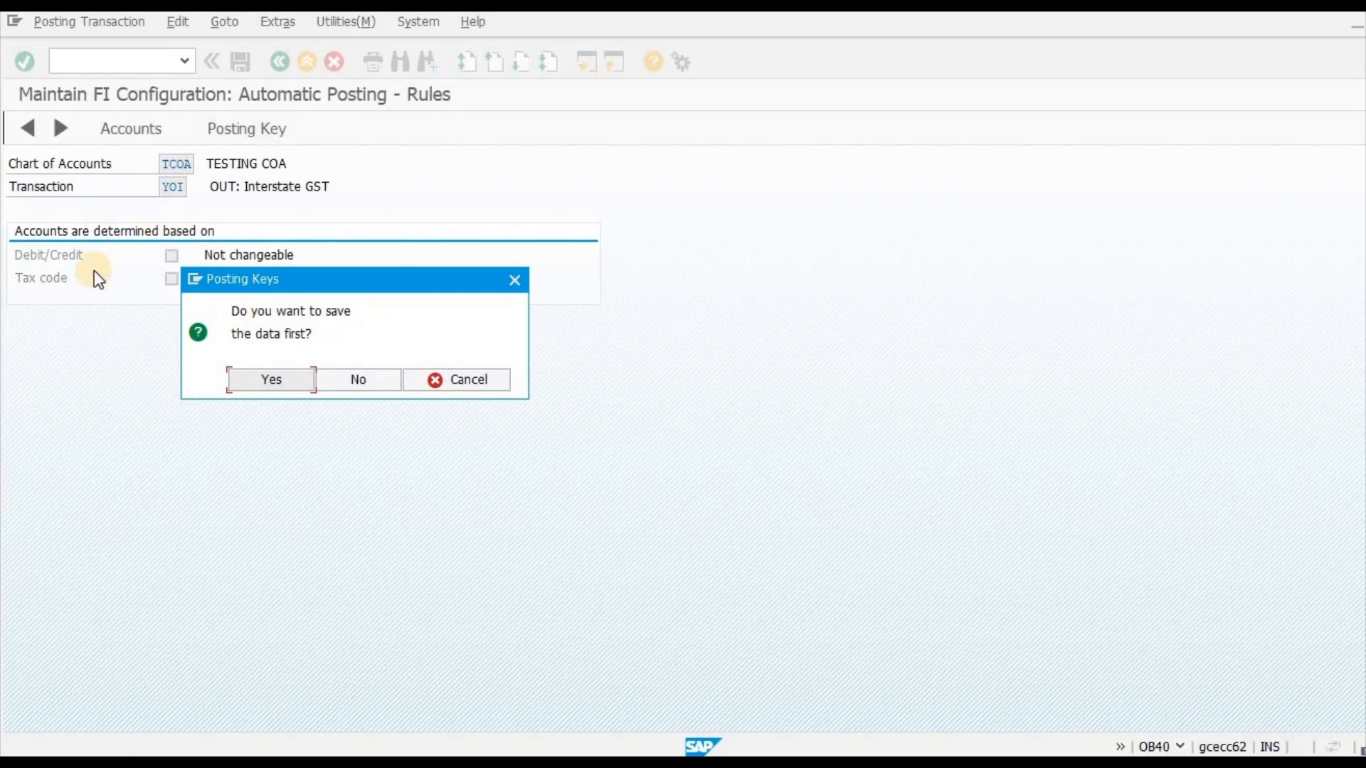
pyautogui.press('Return')
pyautogui.click(75, 274)
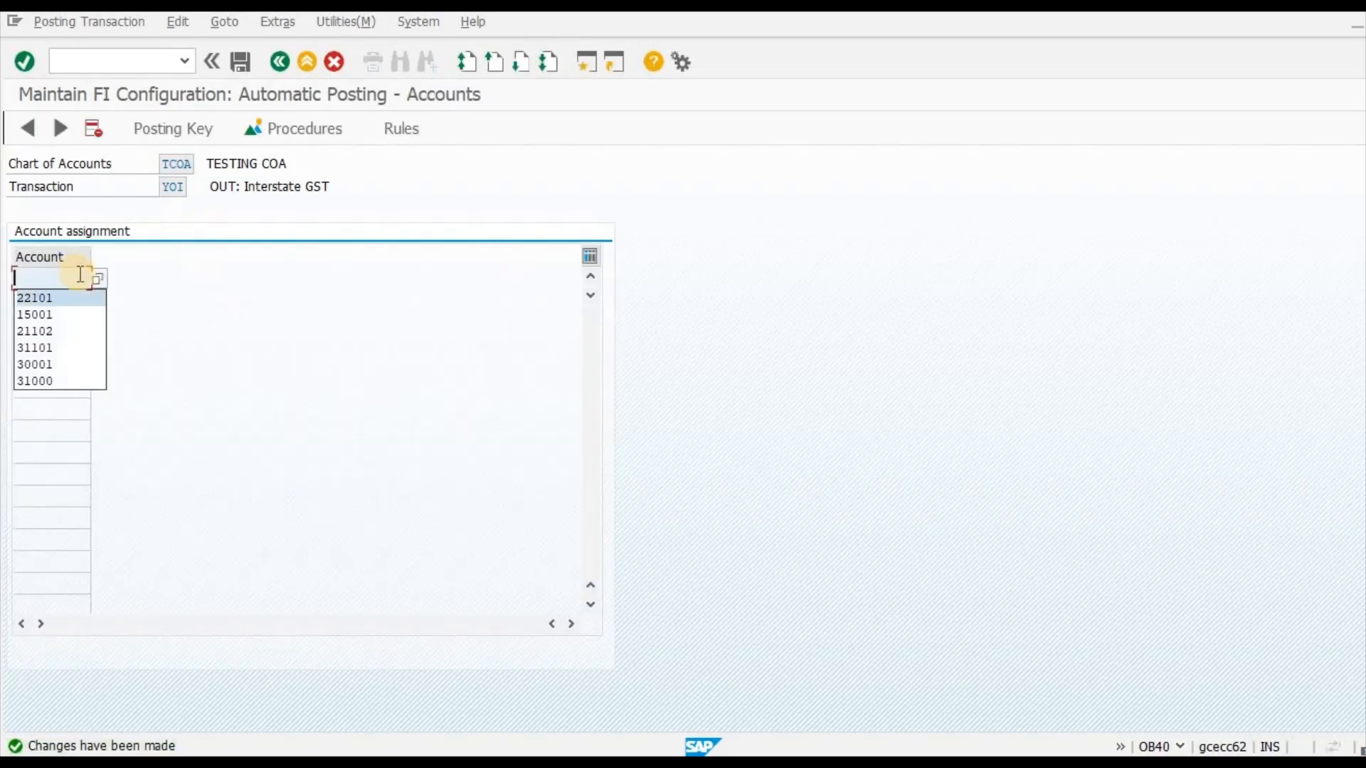
pyautogui.write('22101')
pyautogui.hotkey('ctrl', 'a')
pyautogui.press('BackSpace')
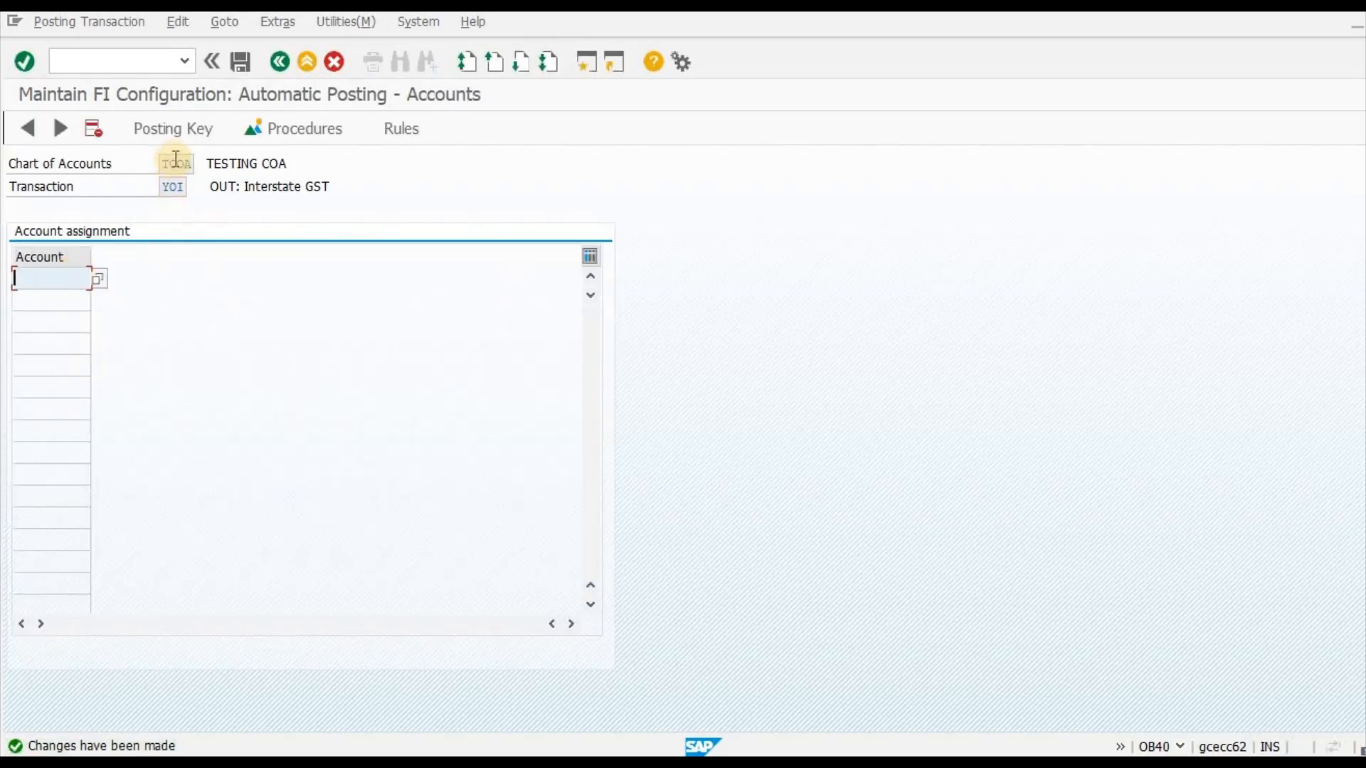
# Set posting keys 40 for debit and 50 for credit on transaction YOI and save them in request ECCK900100.
pyautogui.click(178, 161)
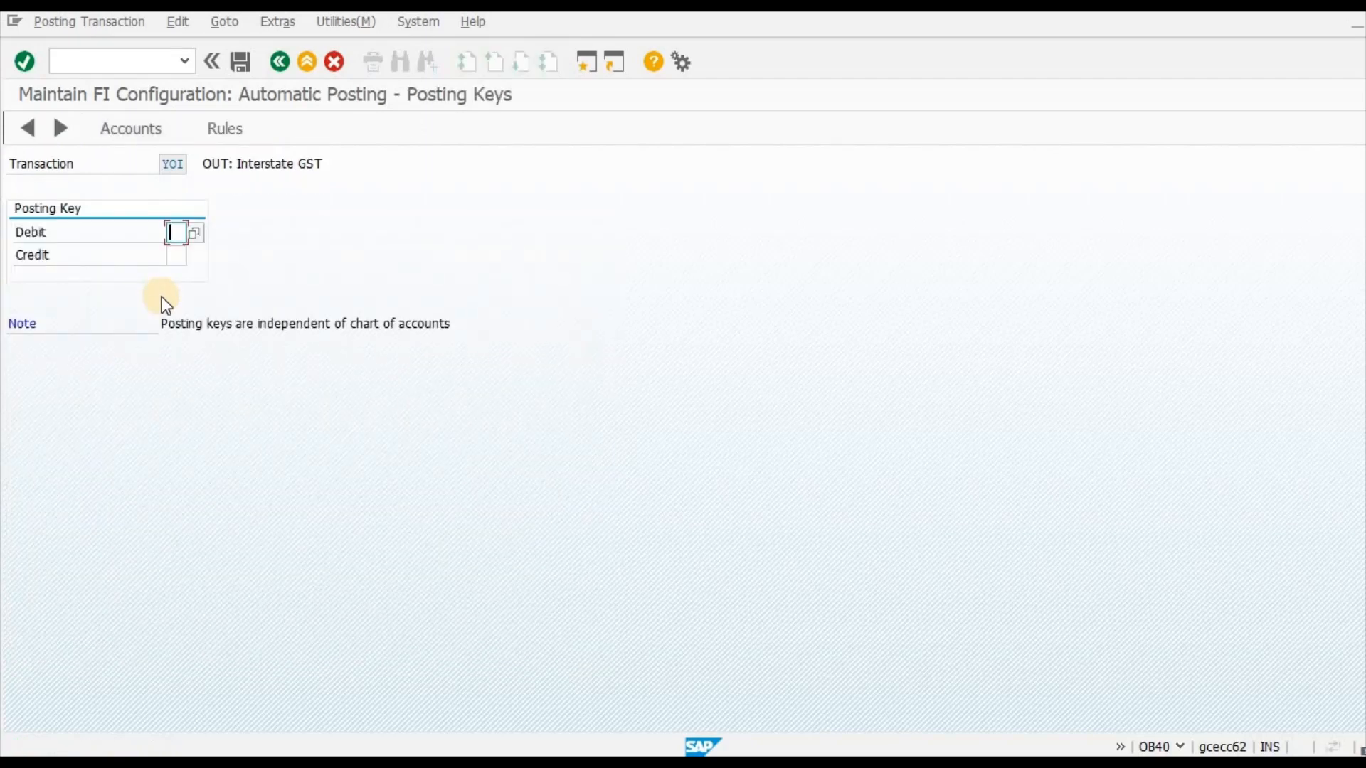
pyautogui.write('40')
pyautogui.press('Tab')
pyautogui.write('50')
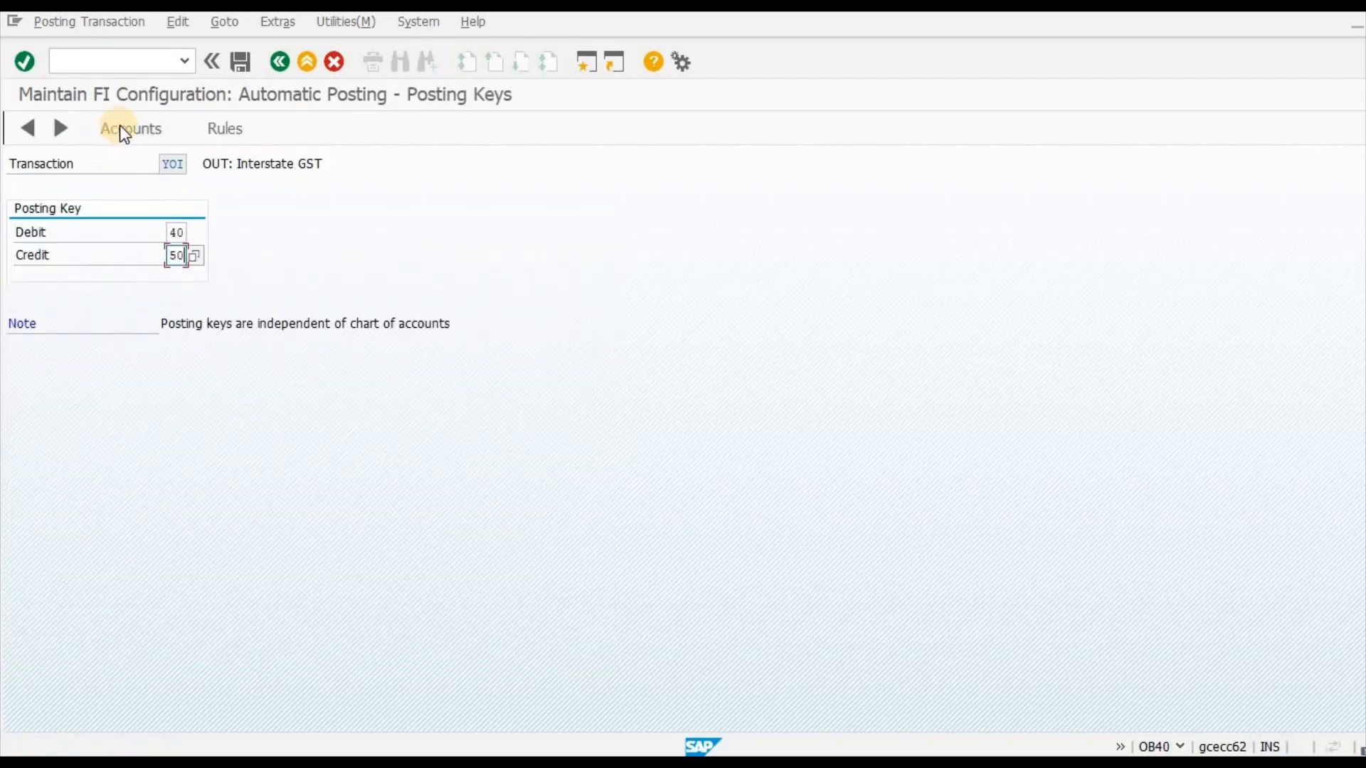
pyautogui.click(120, 125)
pyautogui.click(244, 379)
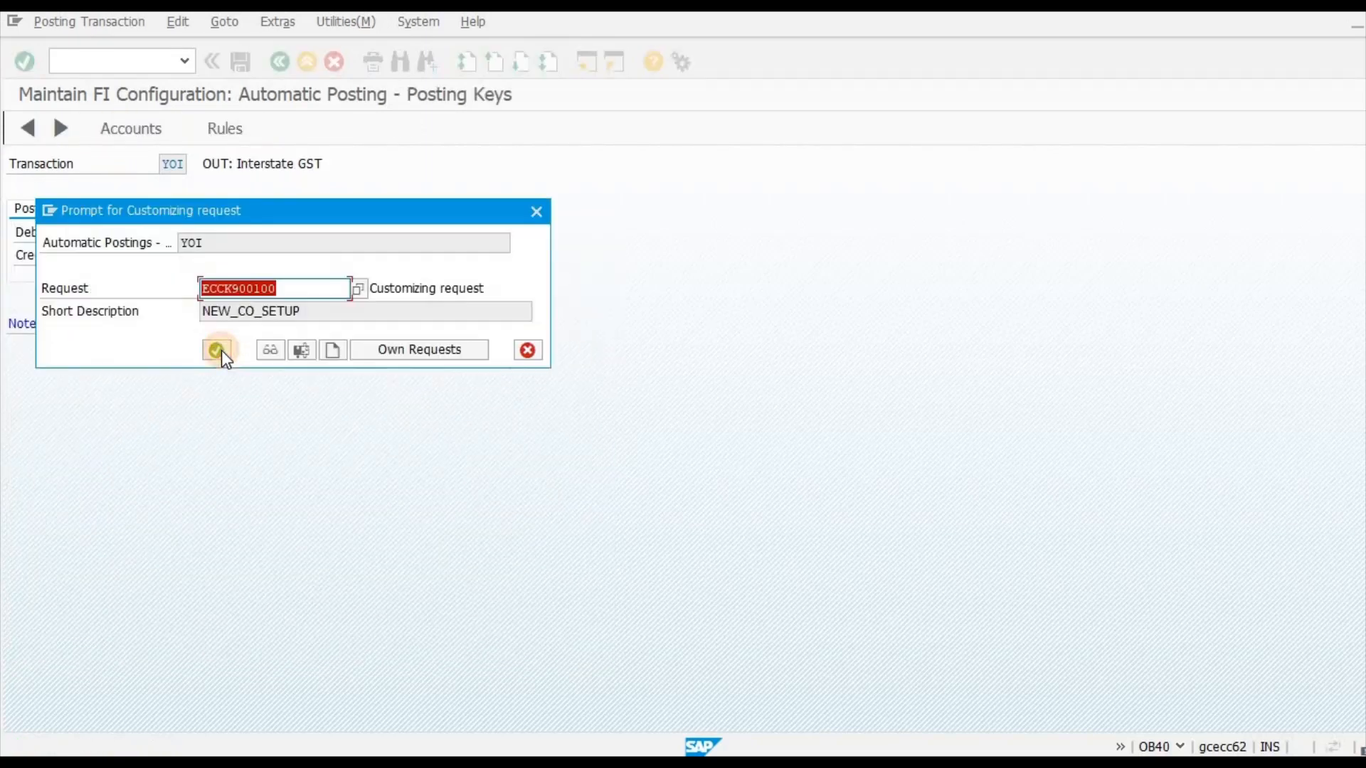
pyautogui.click(217, 350)
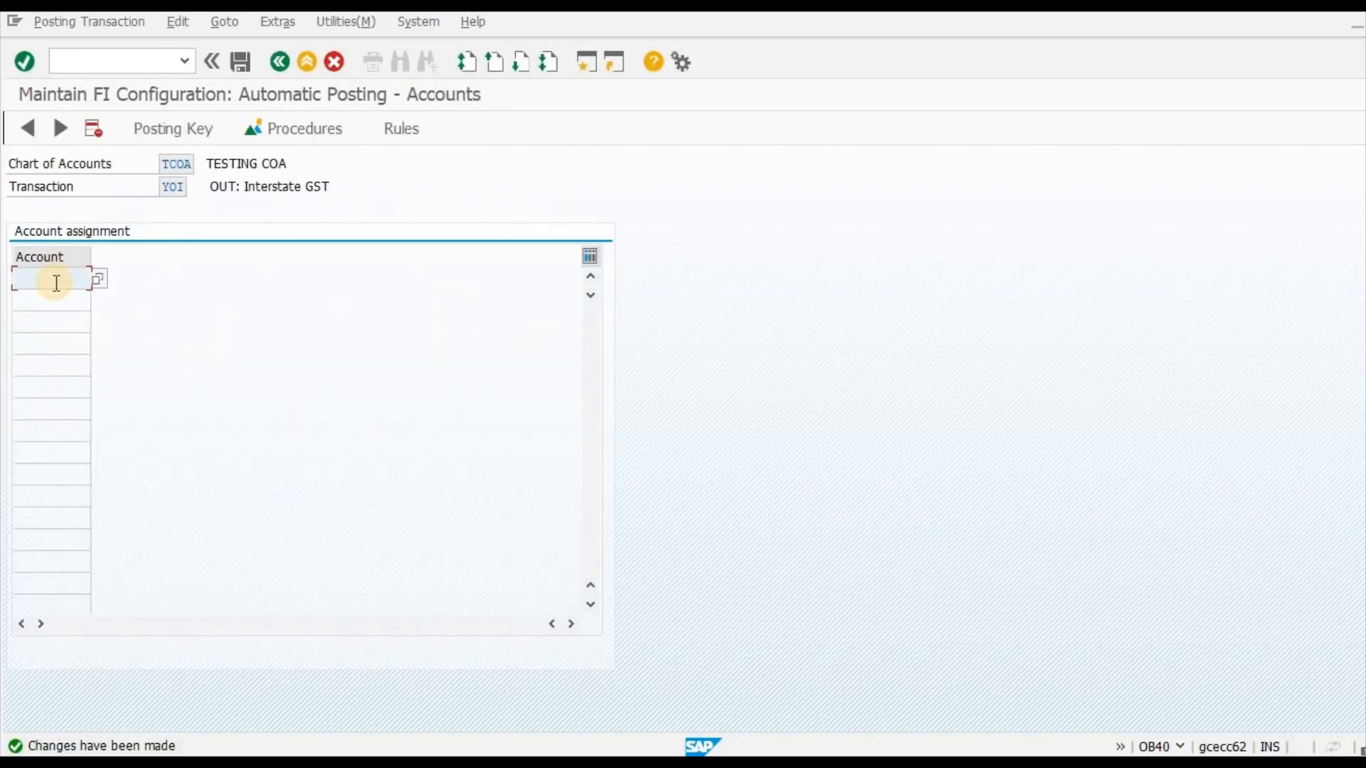
# Assign account 22101 to transaction YOI, save the assignment in request ECCK900100 and go back to the procedures list.
pyautogui.click(56, 283)
pyautogui.press('Down')
pyautogui.press('Return')
pyautogui.click(240, 61)
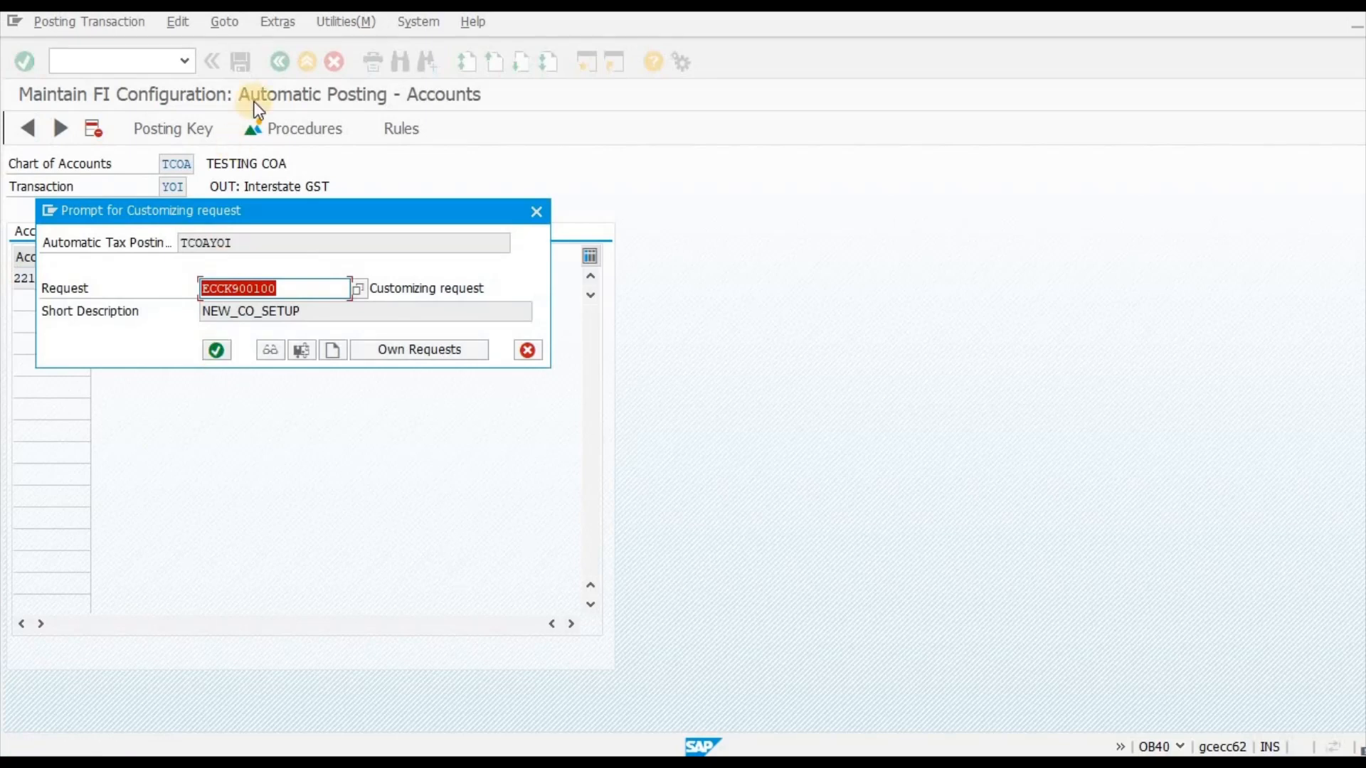
pyautogui.press('Return')
pyautogui.press('F3')
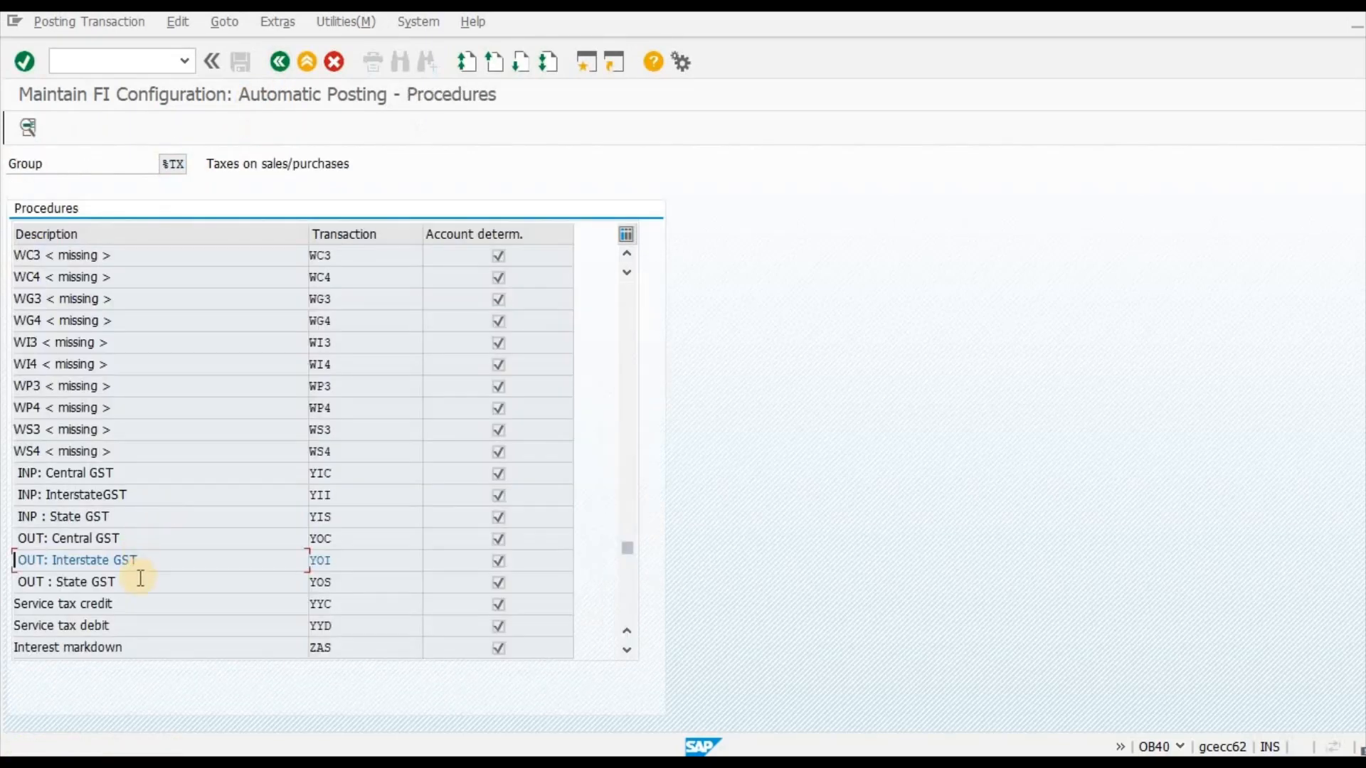
# Open OUT : State GST (YOS), set debit posting key 40 and credit posting key 50, and save them in request ECCK900100.
pyautogui.doubleClick(139, 578)
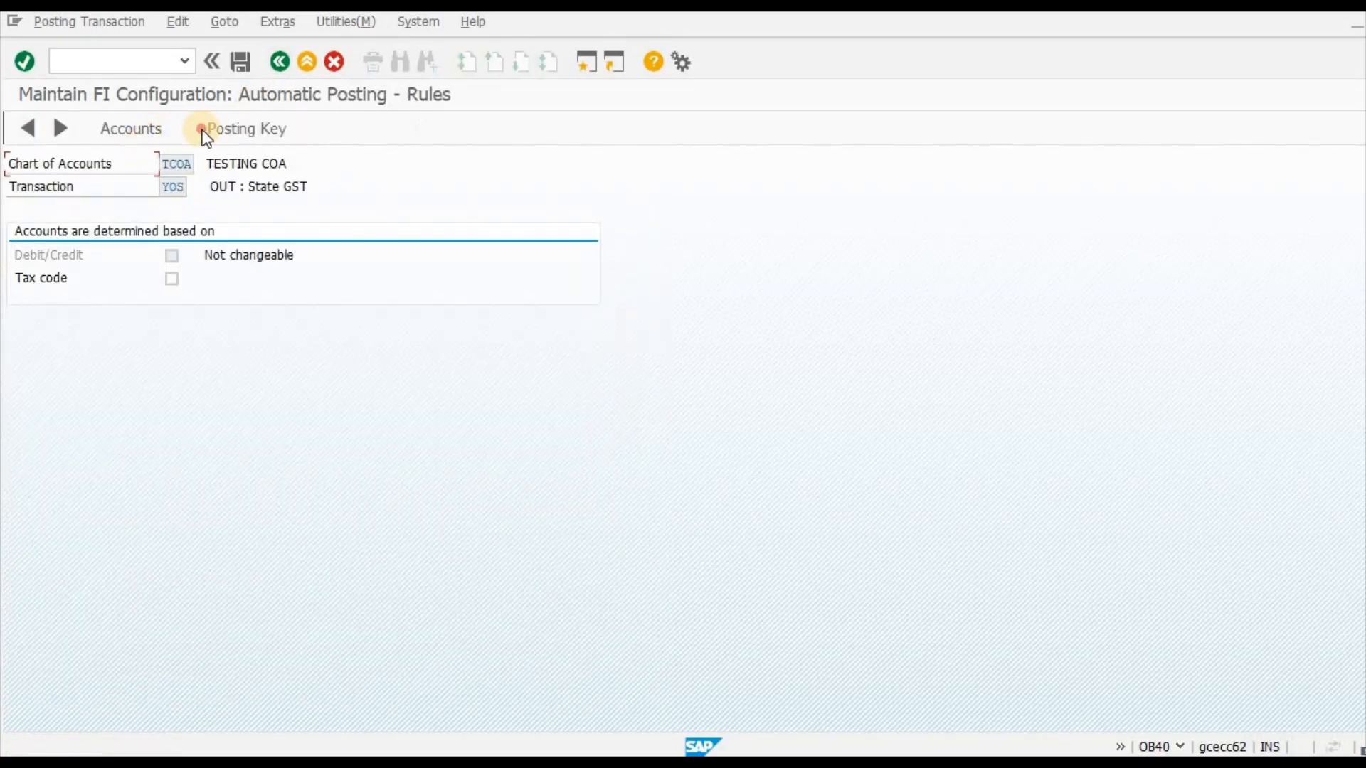
pyautogui.click(202, 130)
pyautogui.click(231, 367)
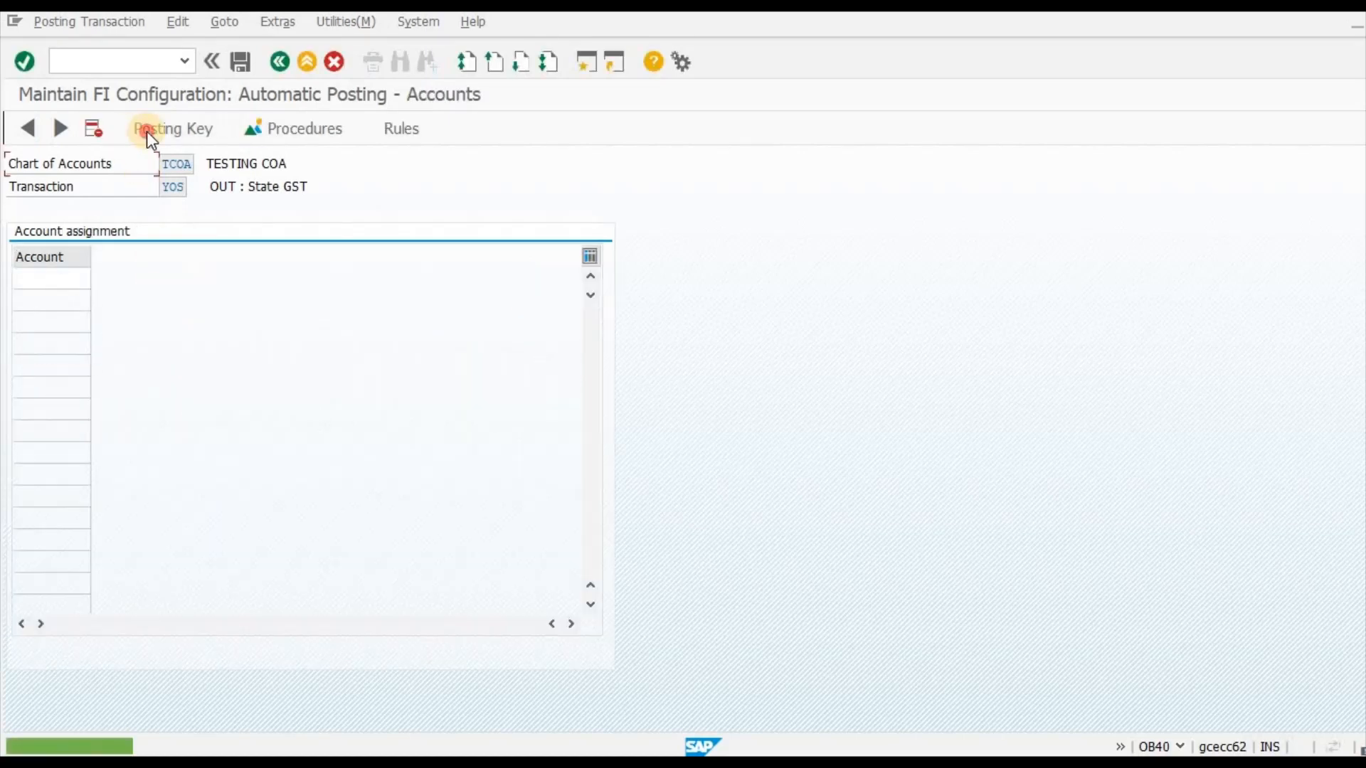
pyautogui.click(146, 131)
pyautogui.write('40')
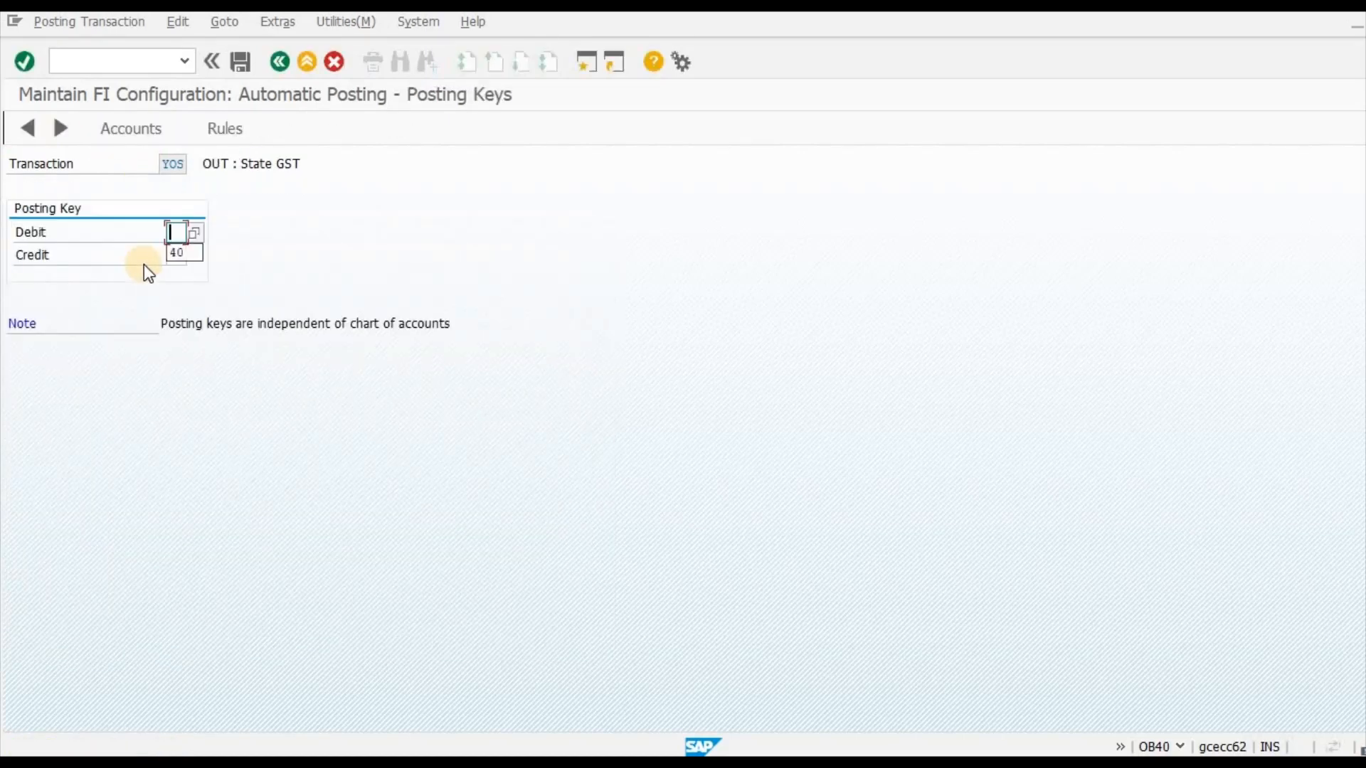
pyautogui.press('Tab')
pyautogui.write('50')
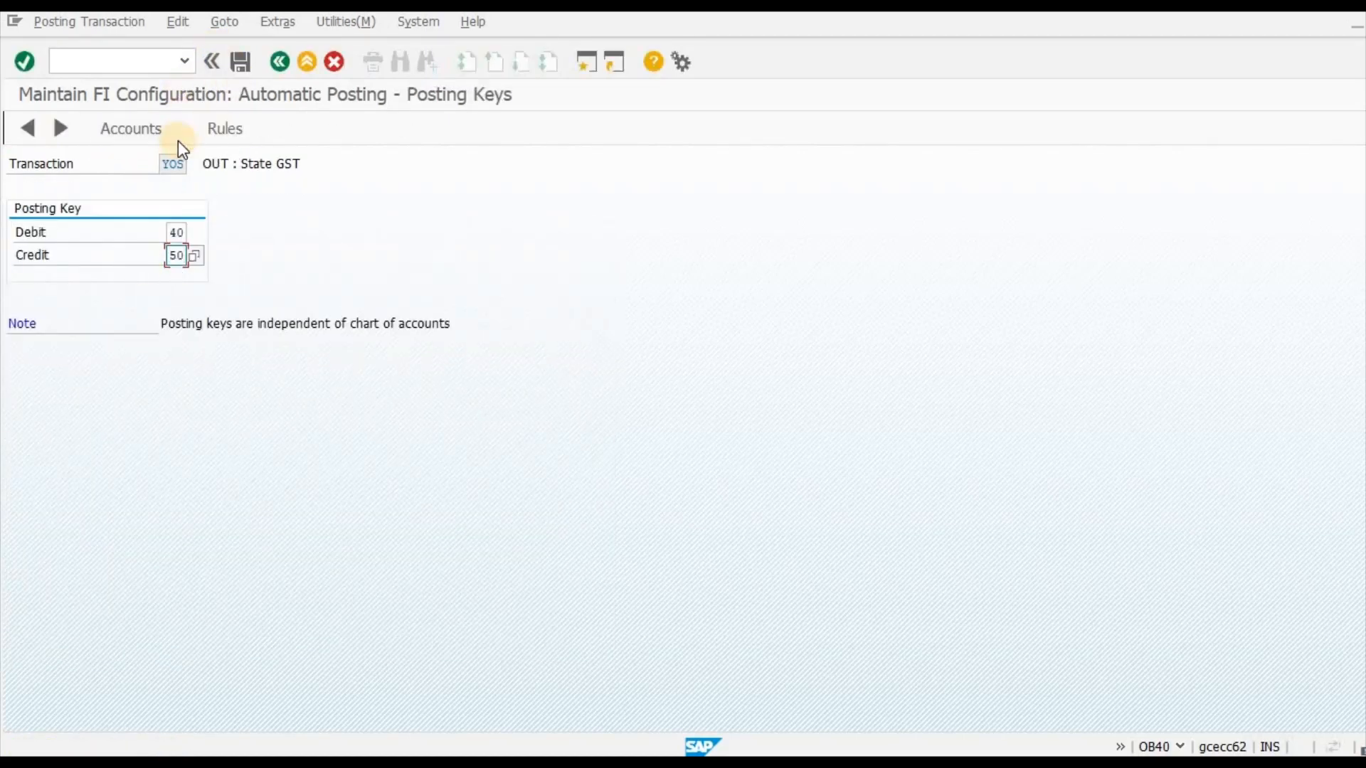
pyautogui.press('F7')
pyautogui.click(265, 378)
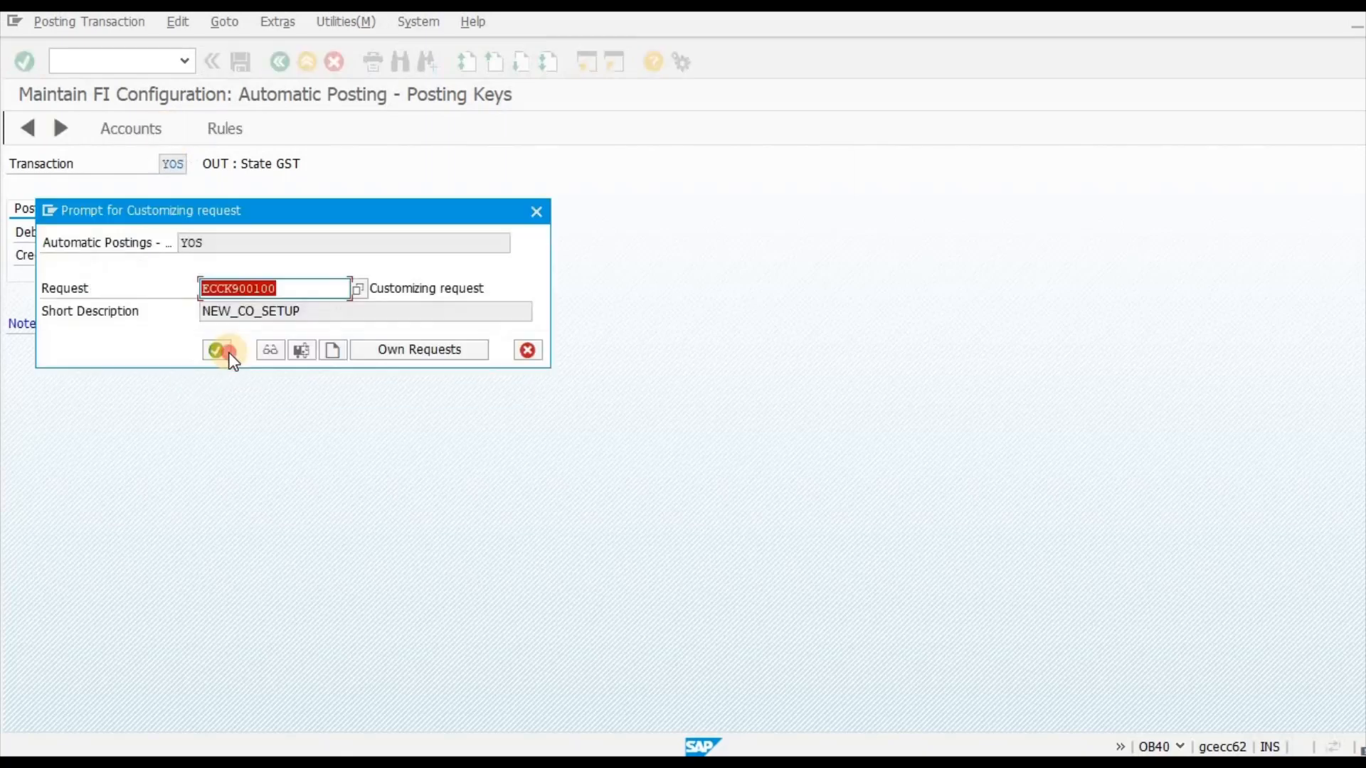
pyautogui.click(222, 350)
# Assign account 22101 to transaction YOS, save it in request ECCK900100 and leave the account assignment.
pyautogui.click(72, 275)
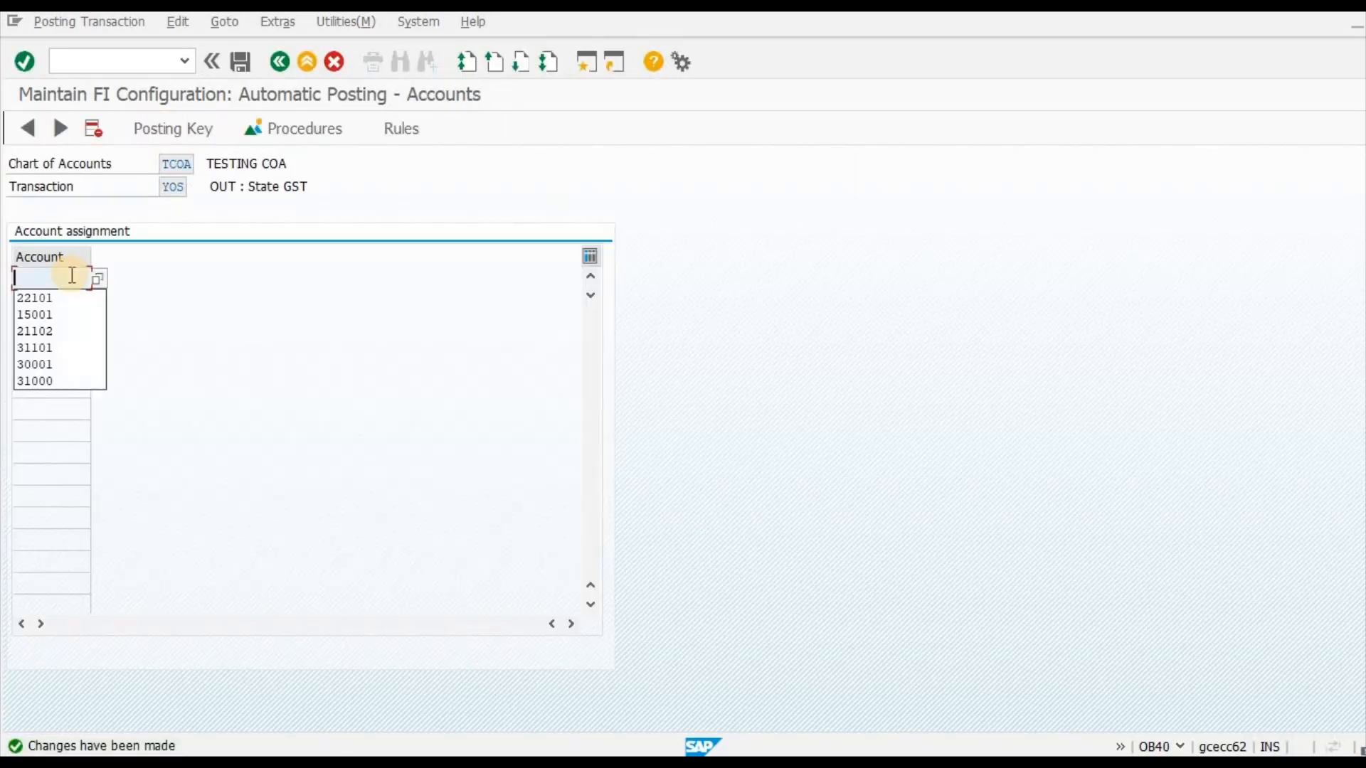
pyautogui.write('22101')
pyautogui.hotkey('ctrl', 's')
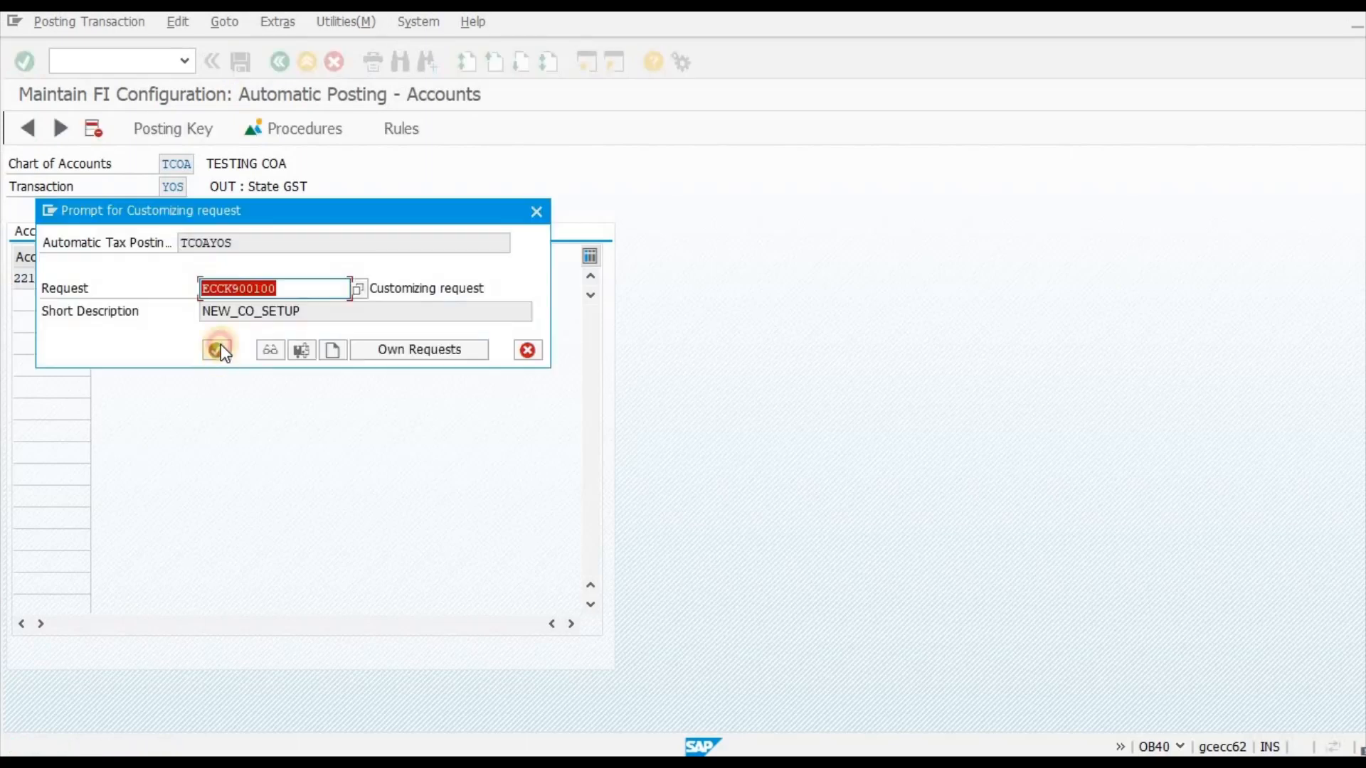
pyautogui.press('Return')
pyautogui.press('F3')
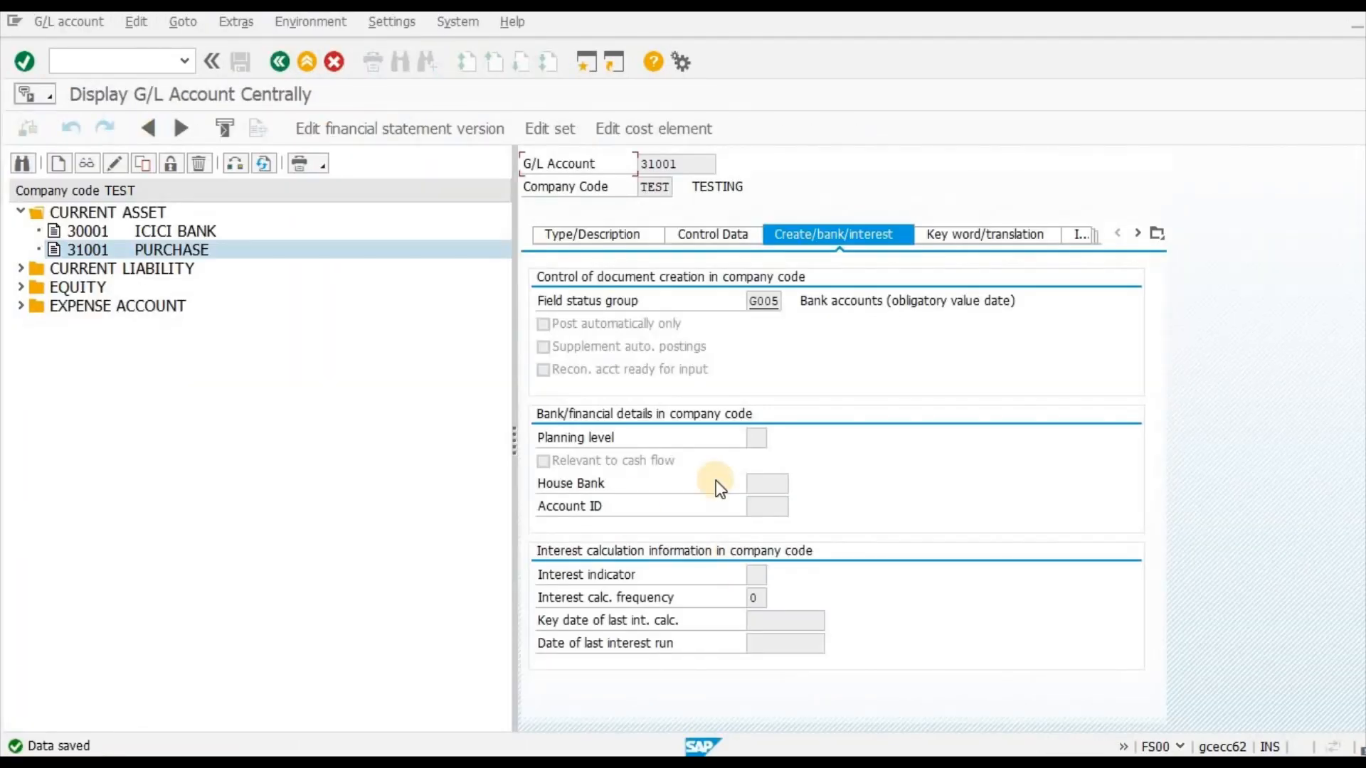
# Return to SAP Easy Access, switch to the Excel task list and copy the transaction code FTXP for creating the tax code.
pyautogui.press('F3')
pyautogui.hotkey('alt', 'Tab')
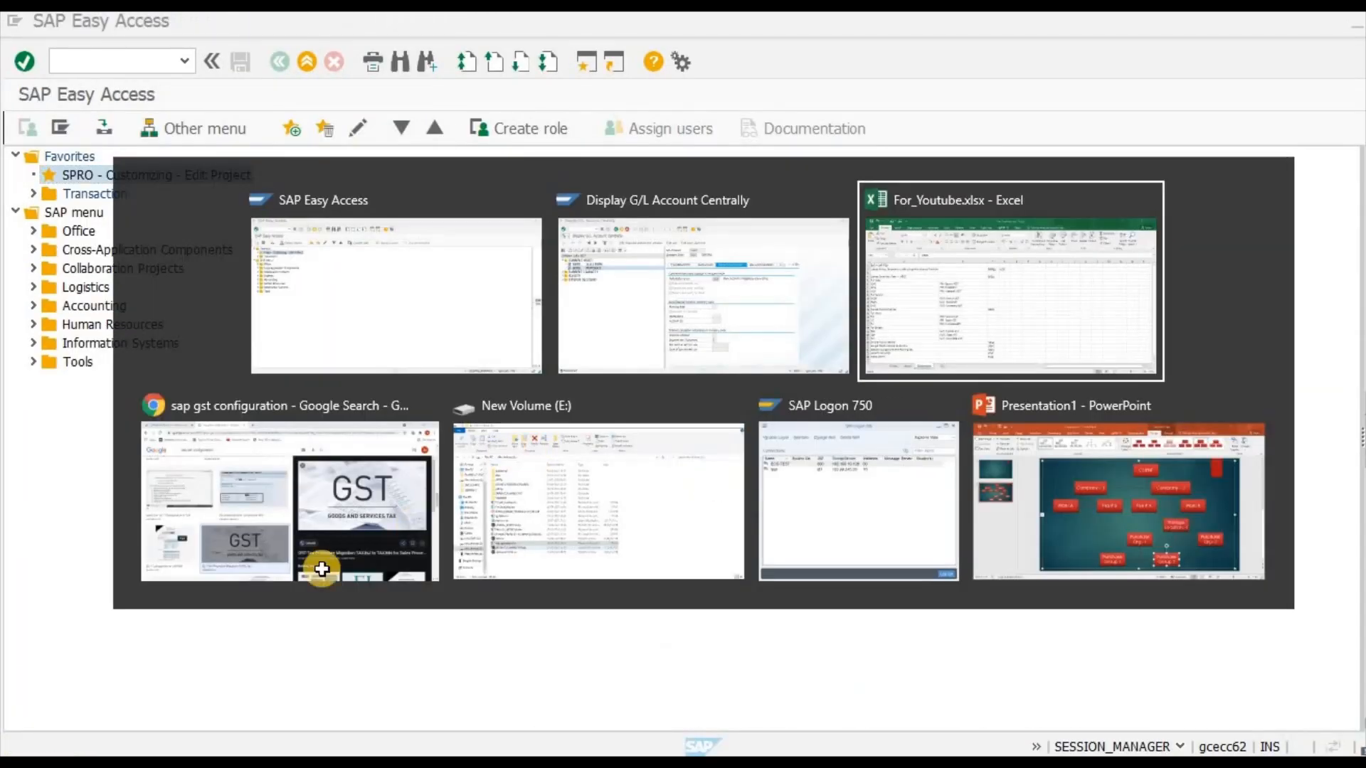
pyautogui.click(174, 668)
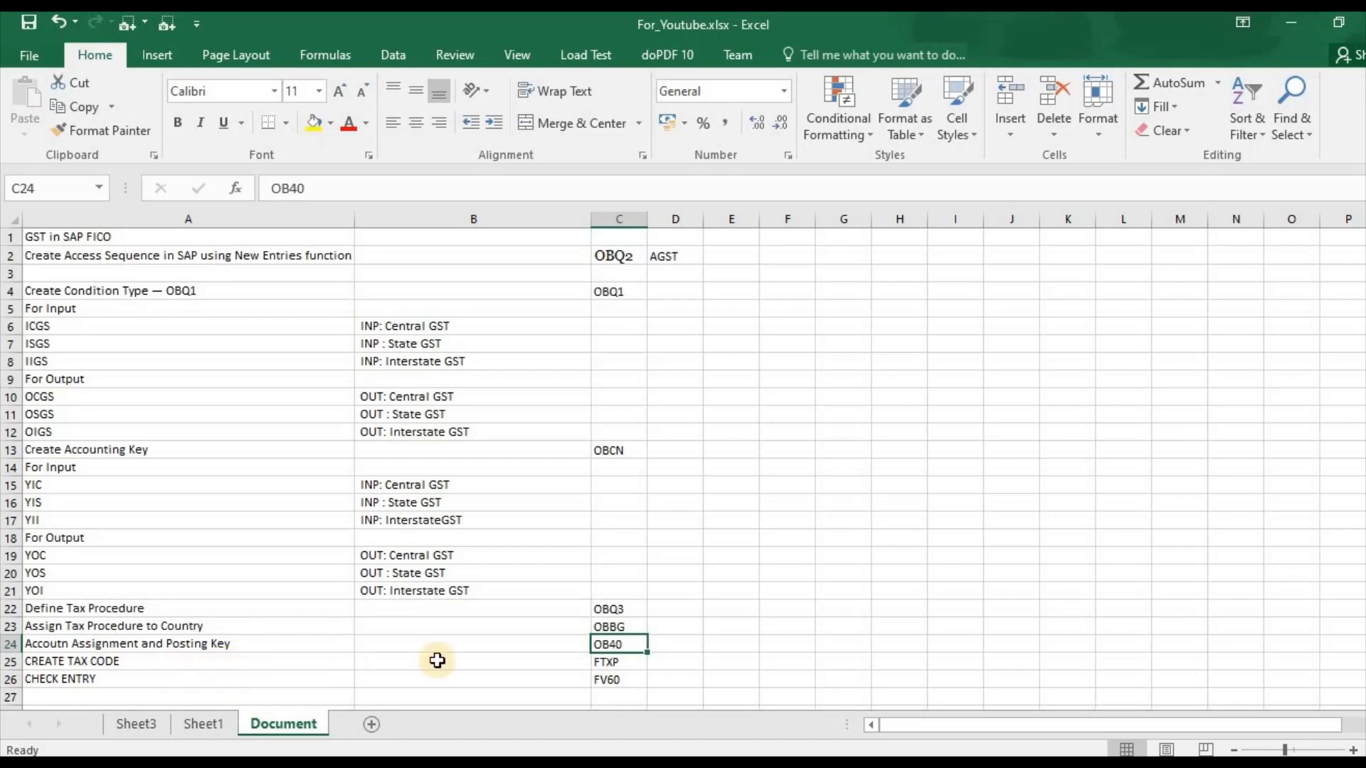
pyautogui.click(596, 667)
pyautogui.hotkey('ctrl', 'c')
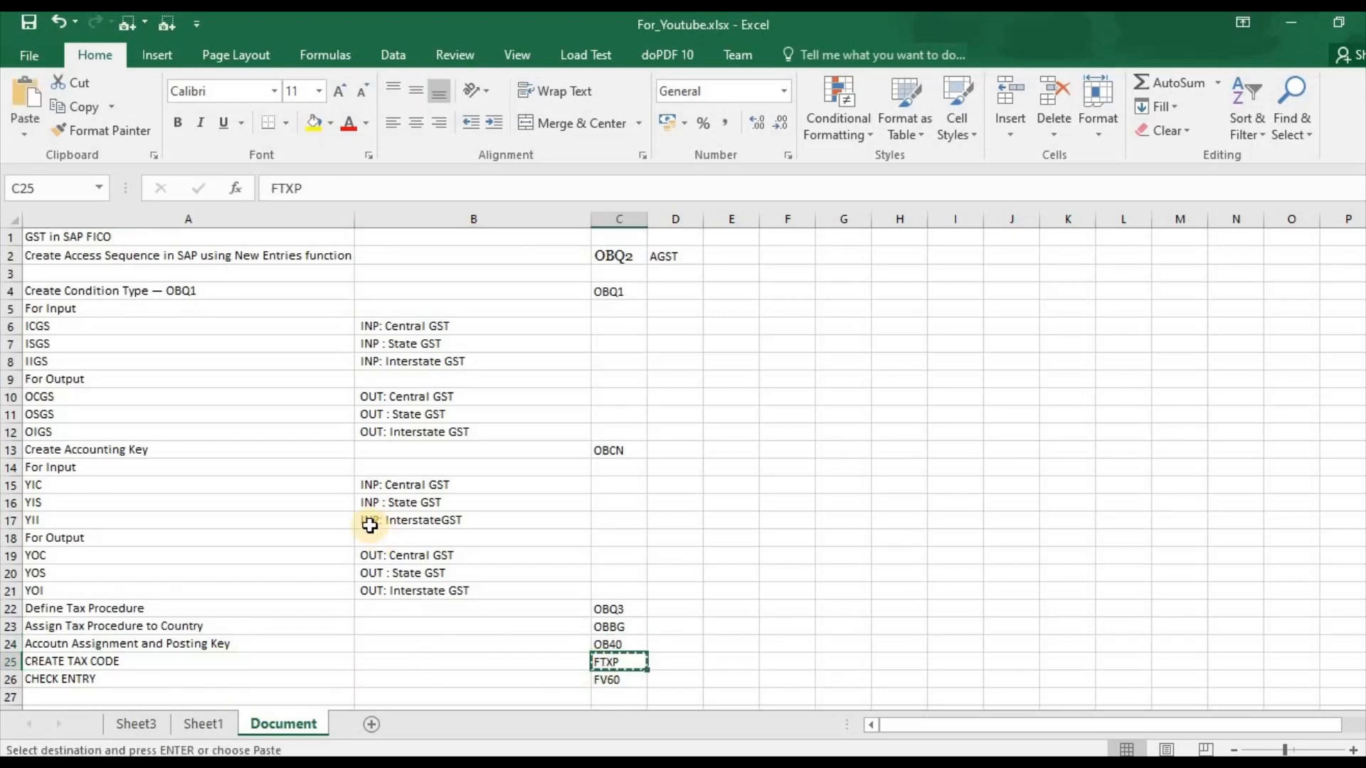
# Switch back to SAP, run transaction FTXP for country IN and enter A1 as the tax code.
pyautogui.hotkey('alt', 'Tab')
pyautogui.click(121, 62)
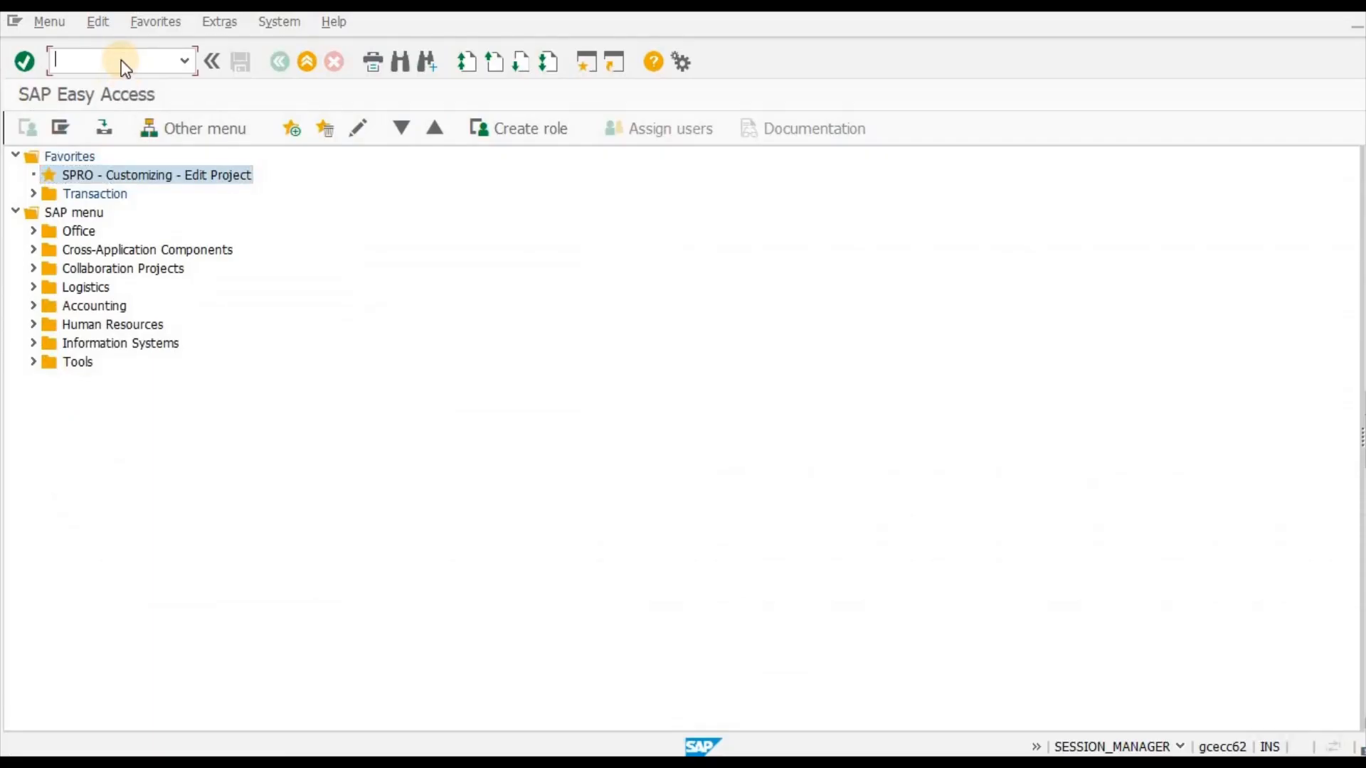
pyautogui.hotkey('ctrl', 'v')
pyautogui.press('Return')
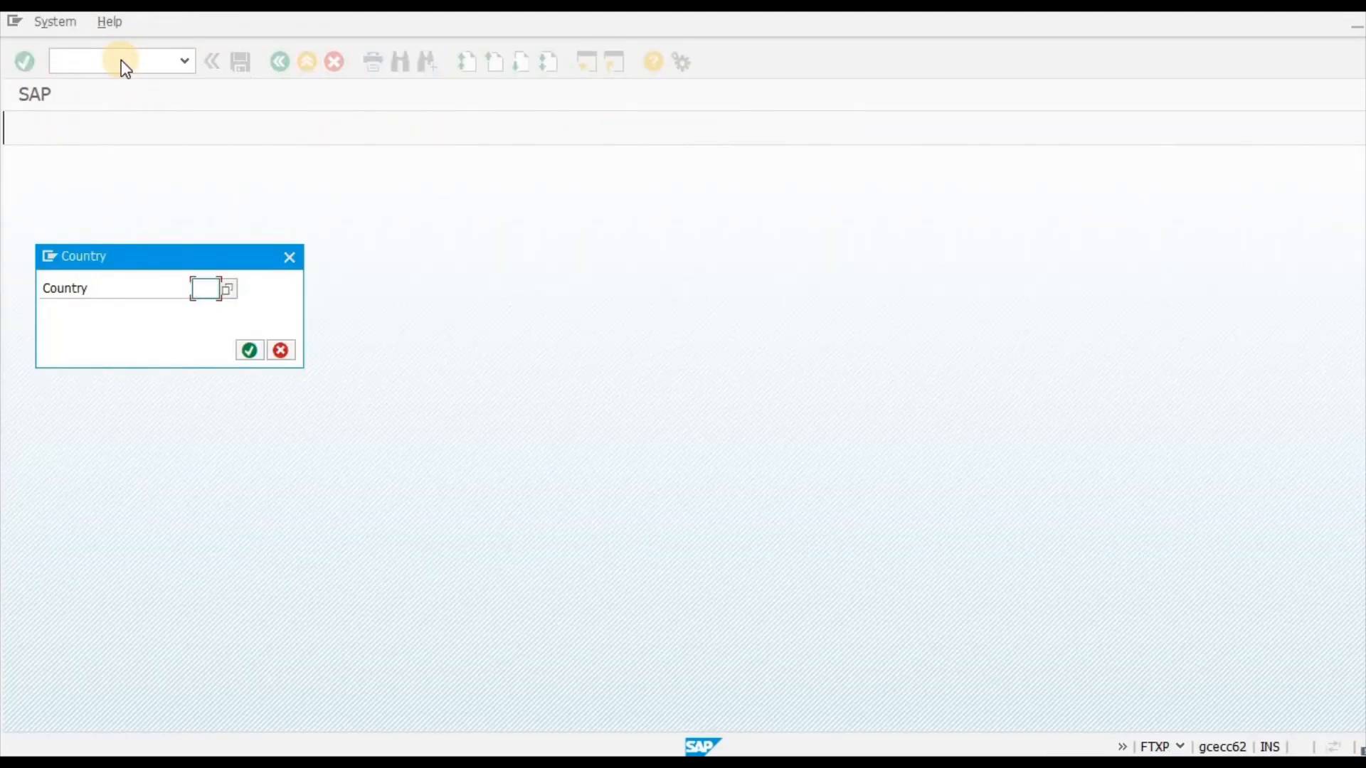
pyautogui.write('IN')
pyautogui.press('Return')
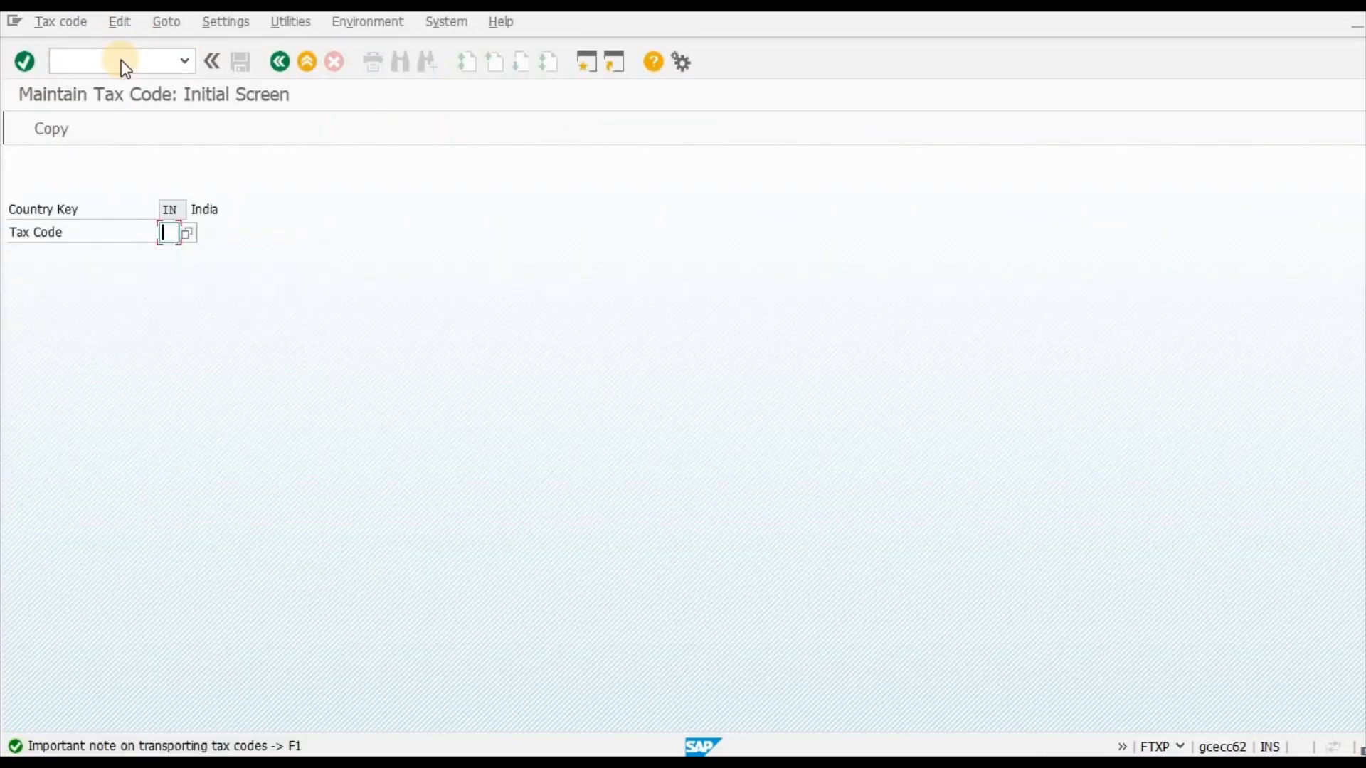
pyautogui.write('A1')
pyautogui.press('Return')
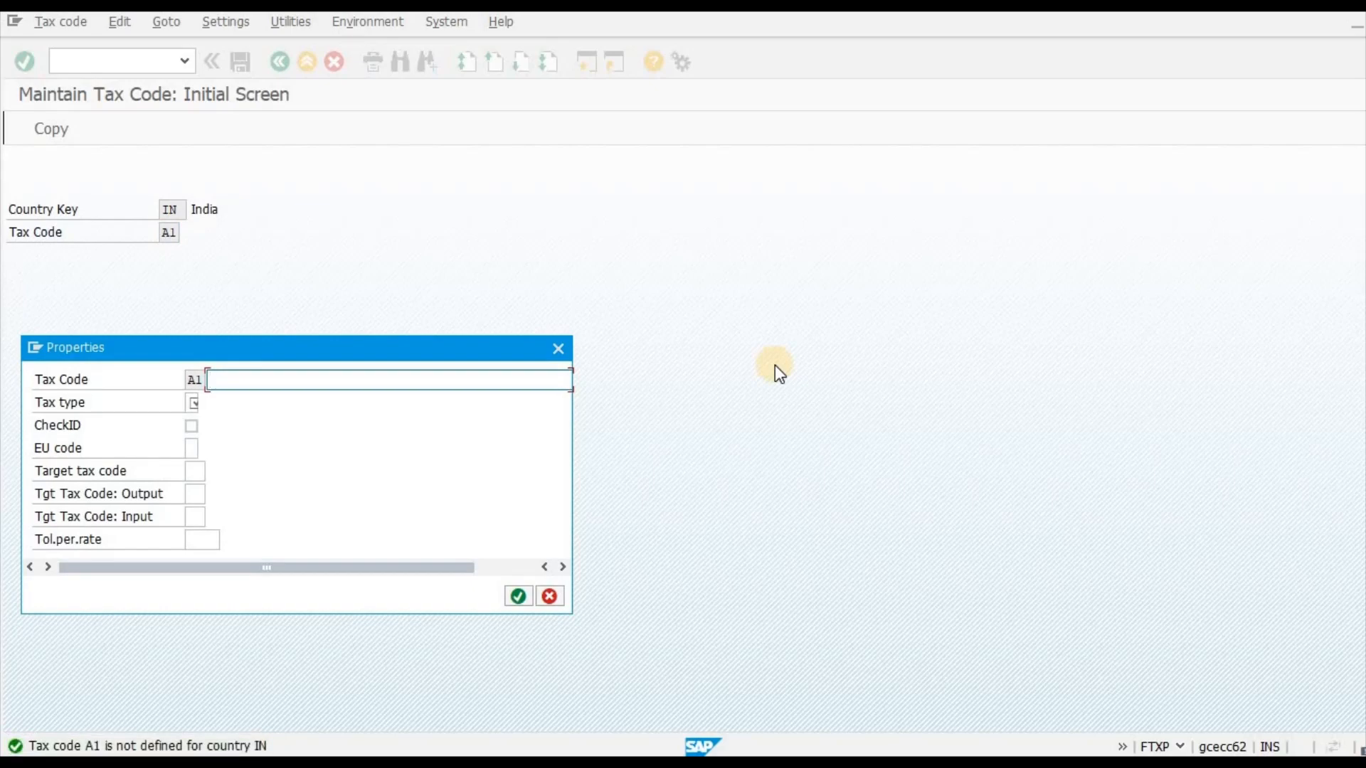
# Check the input GST accounting keys in the Excel task list, ending at YIC, and return to the tax code properties in SAP.
pyautogui.hotkey('alt', 'Tab')
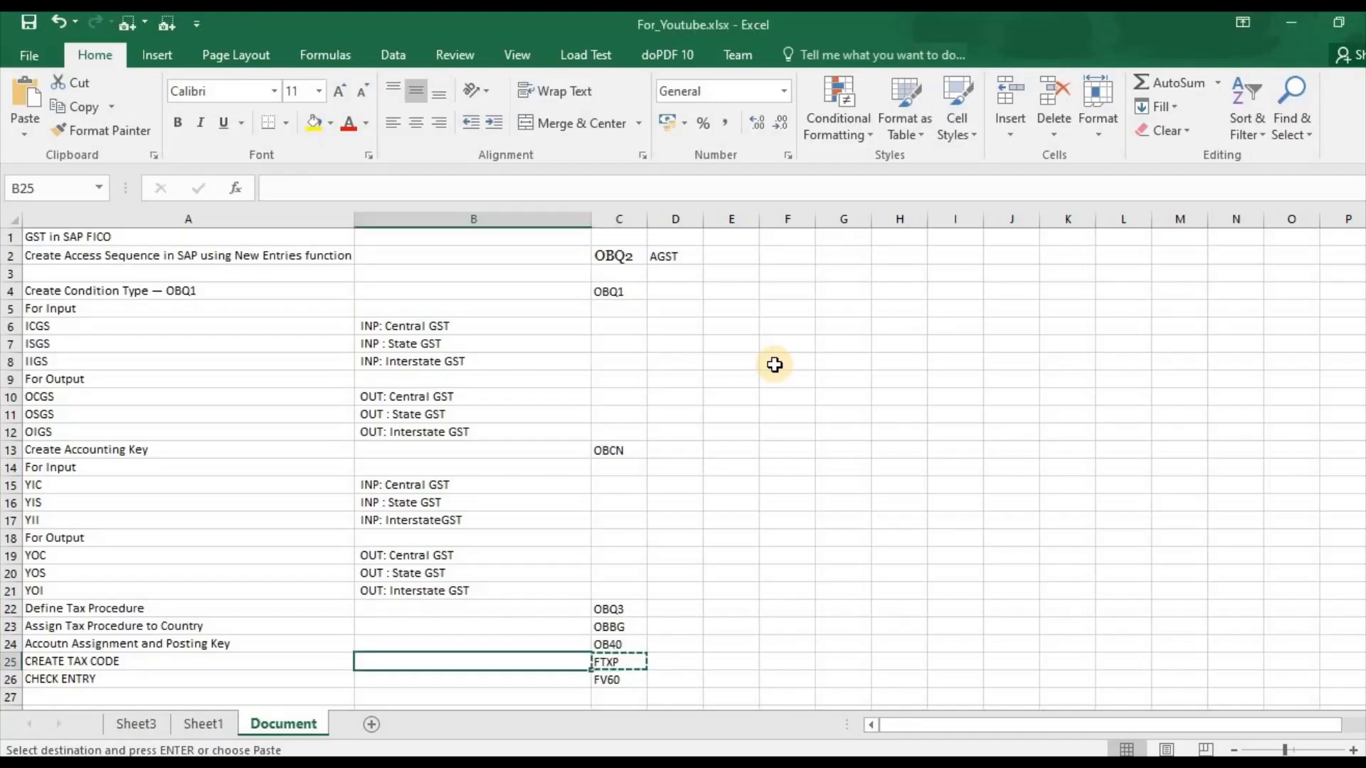
pyautogui.press('Up')
pyautogui.press('Up')
pyautogui.press('Up')
pyautogui.press('Up')
pyautogui.press('Up')
pyautogui.press('Up')
pyautogui.press('Left')
pyautogui.press('Up')
pyautogui.press('Up')
pyautogui.press('Up')
pyautogui.press('Up')
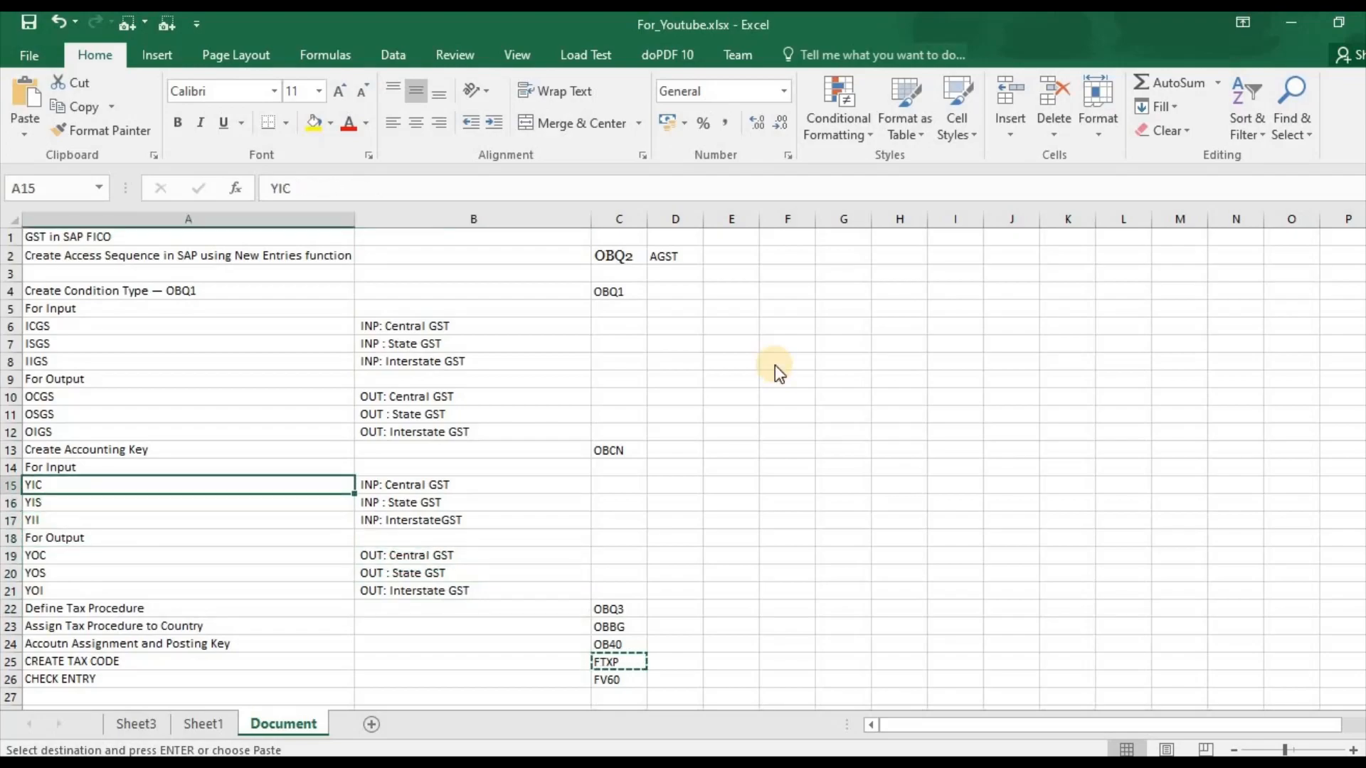
pyautogui.hotkey('alt', 'Tab')
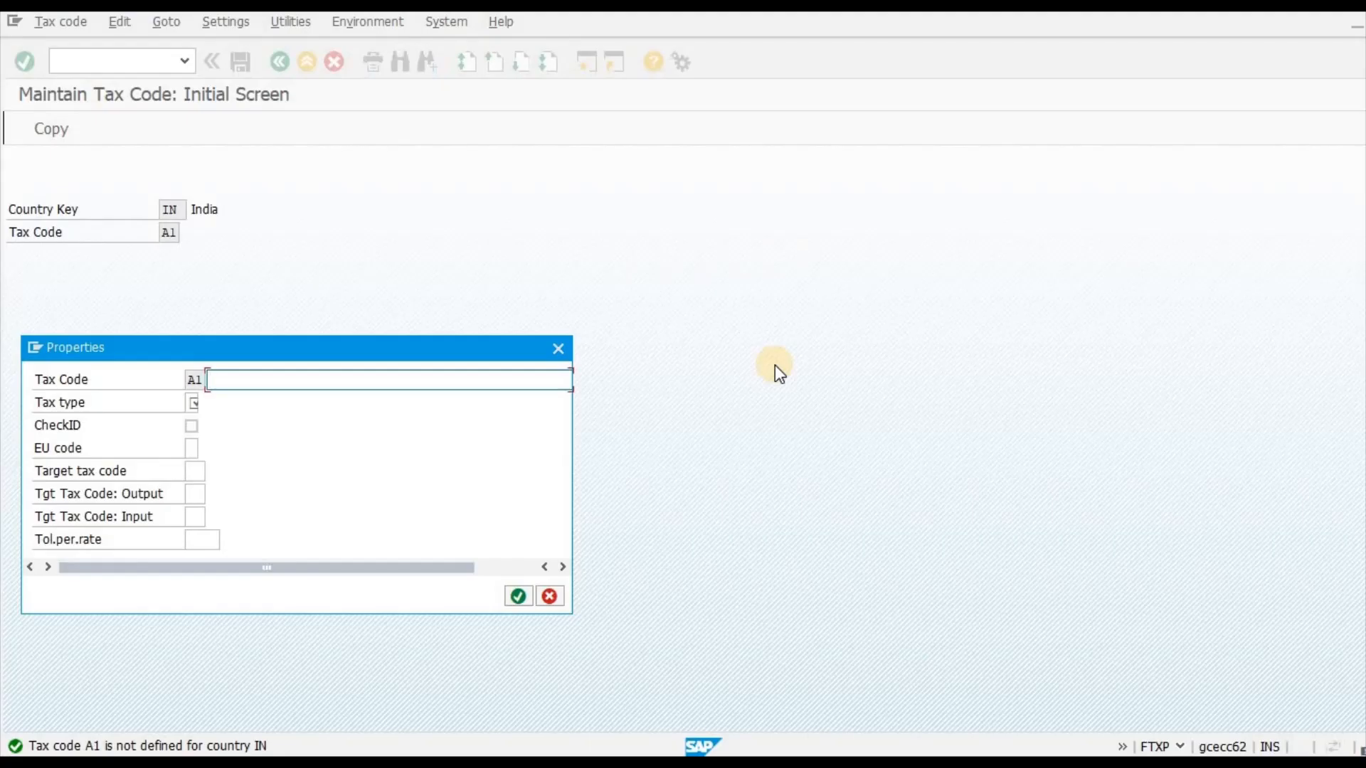
# Define tax code A1's properties with the description GST and tax type V (Input tax), and confirm them.
pyautogui.write('GST')
pyautogui.press('Tab')
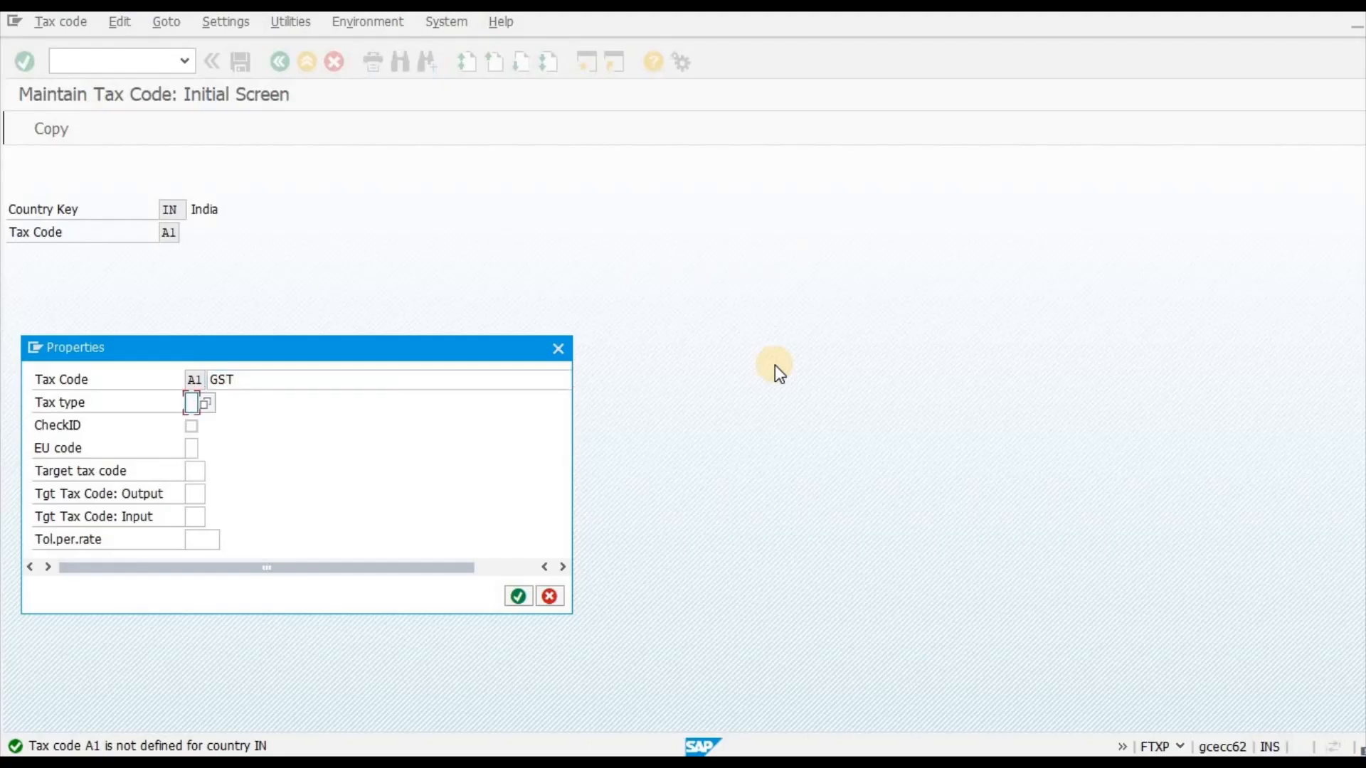
pyautogui.write('V')
pyautogui.press('F4')
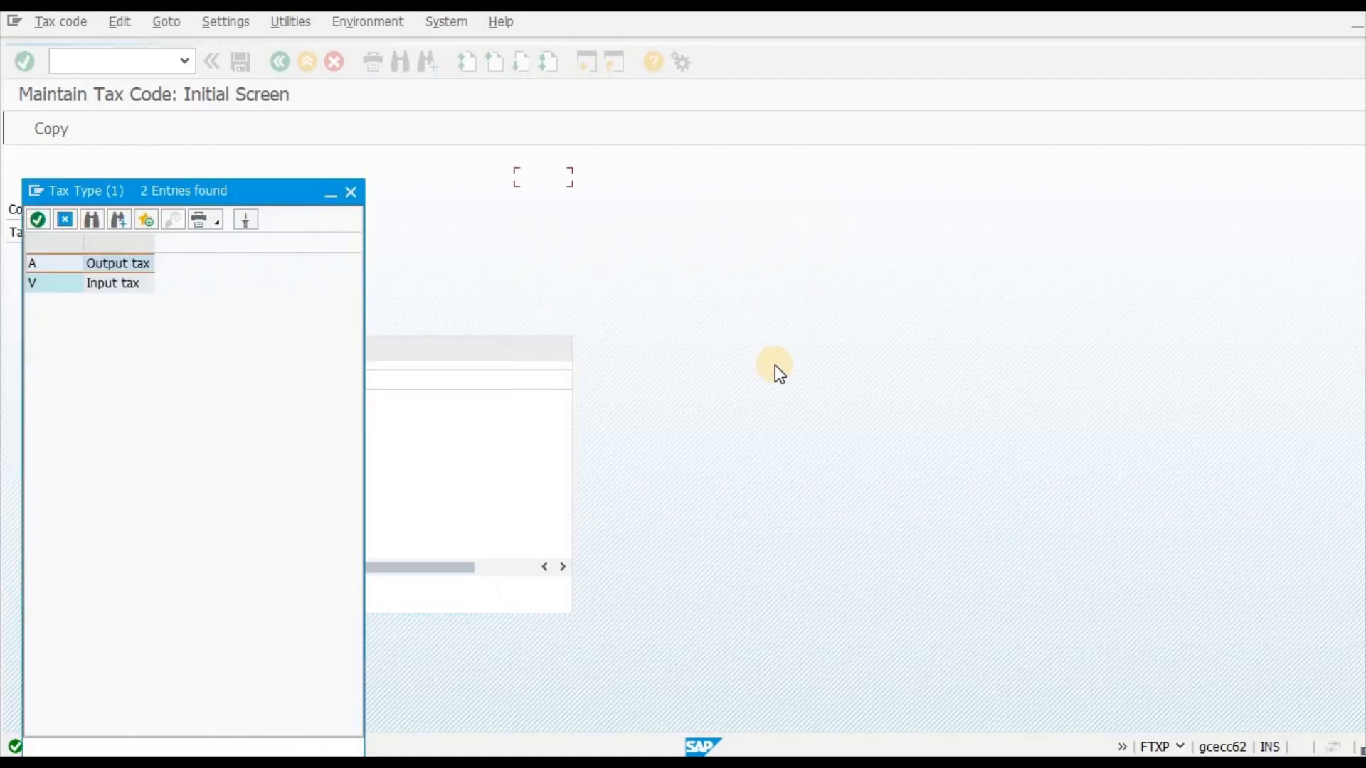
pyautogui.press('Down')
pyautogui.press('Return')
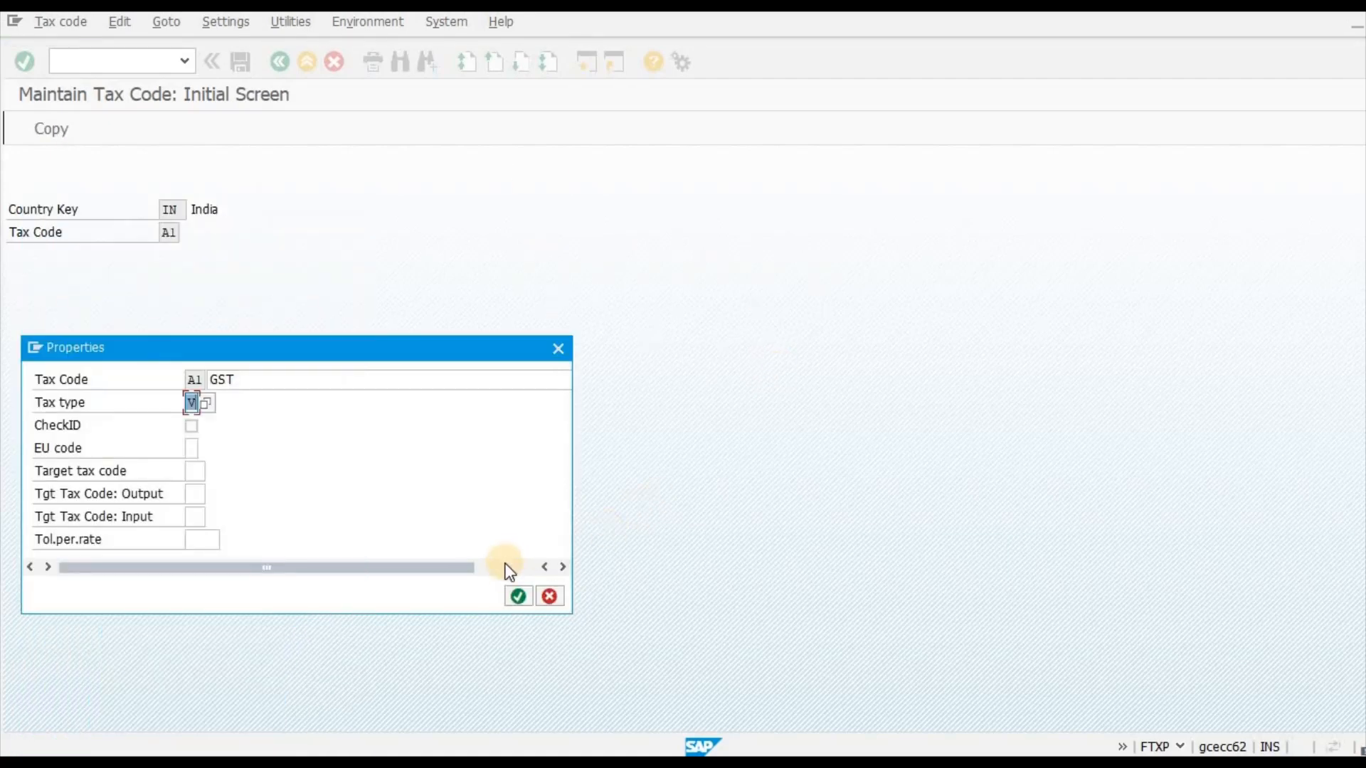
pyautogui.click(512, 592)
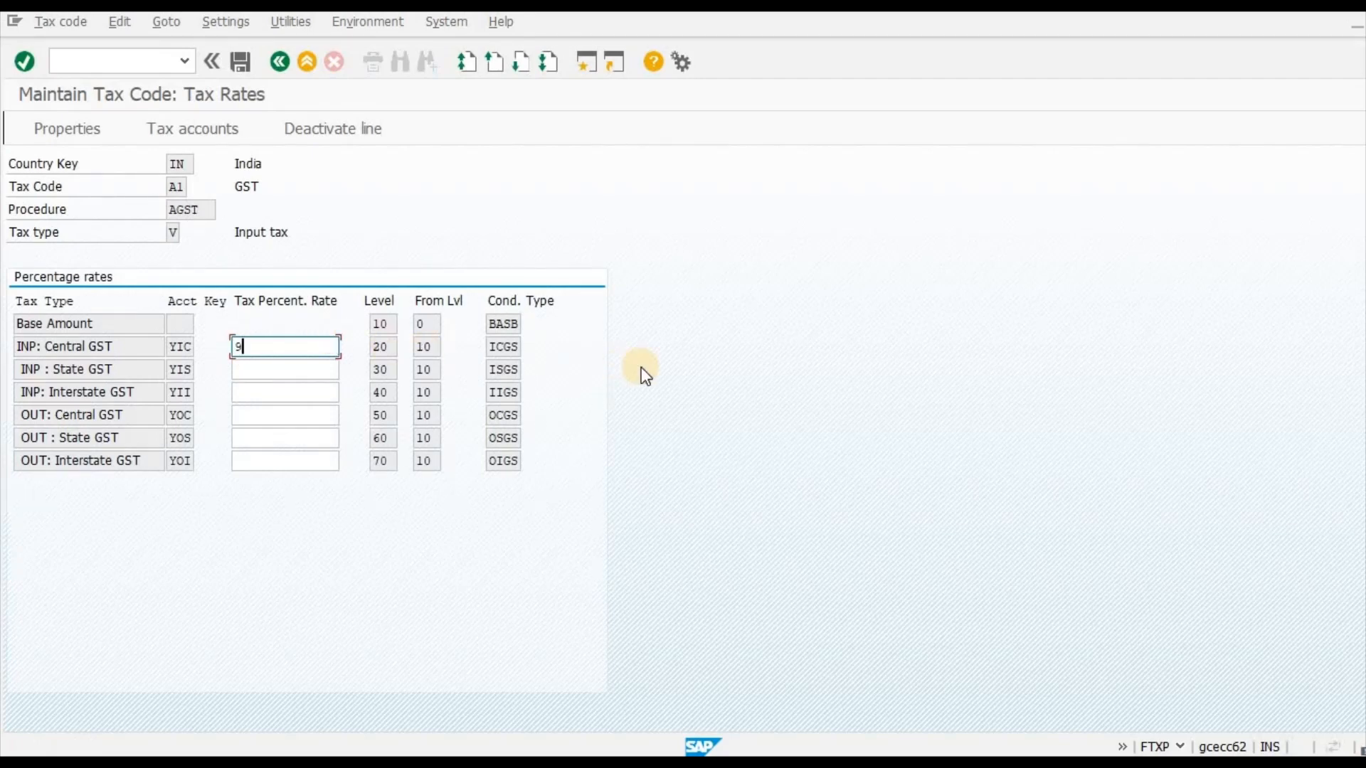
# Set the input and output rates of tax code A1 to 9 for Central GST, 9 for State GST and 18 for Interstate GST, and save.
pyautogui.press('Tab')
pyautogui.write('9')
pyautogui.press('Tab')
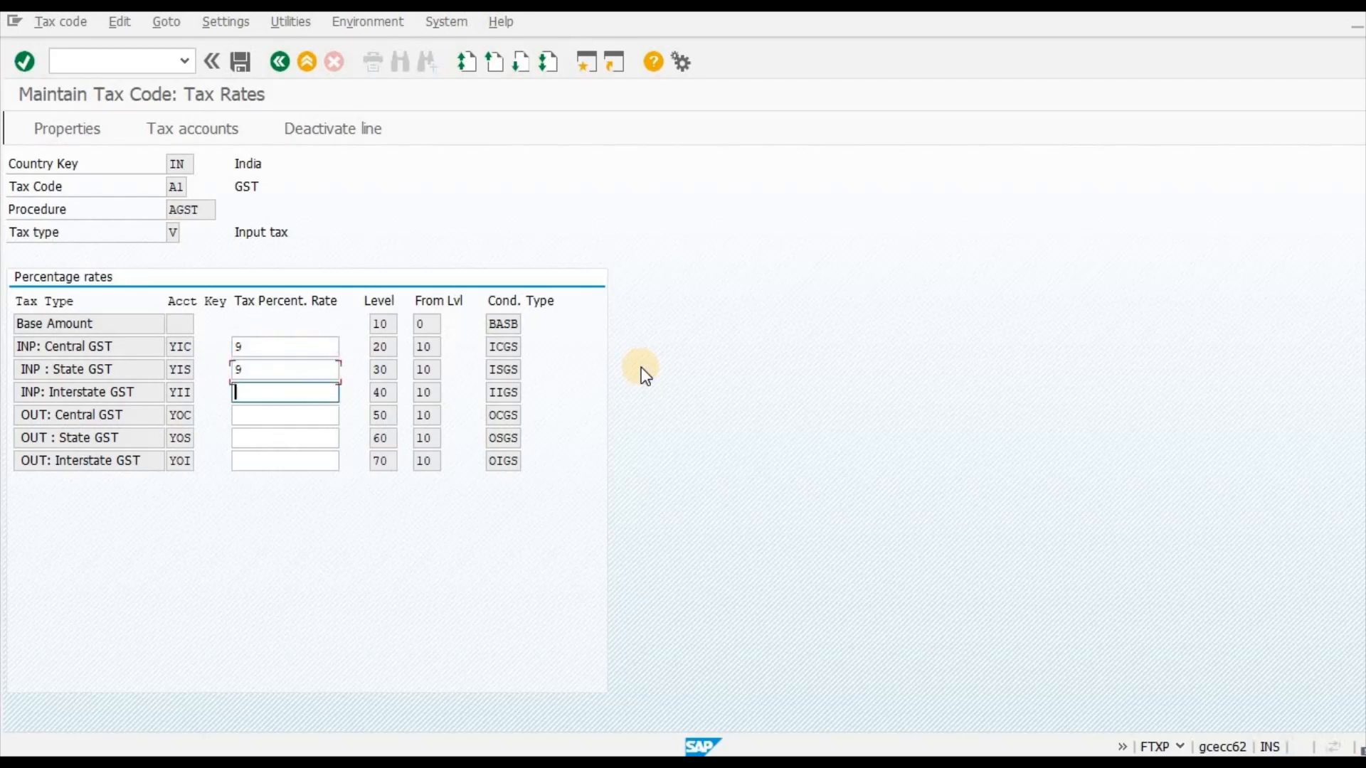
pyautogui.press('Tab')
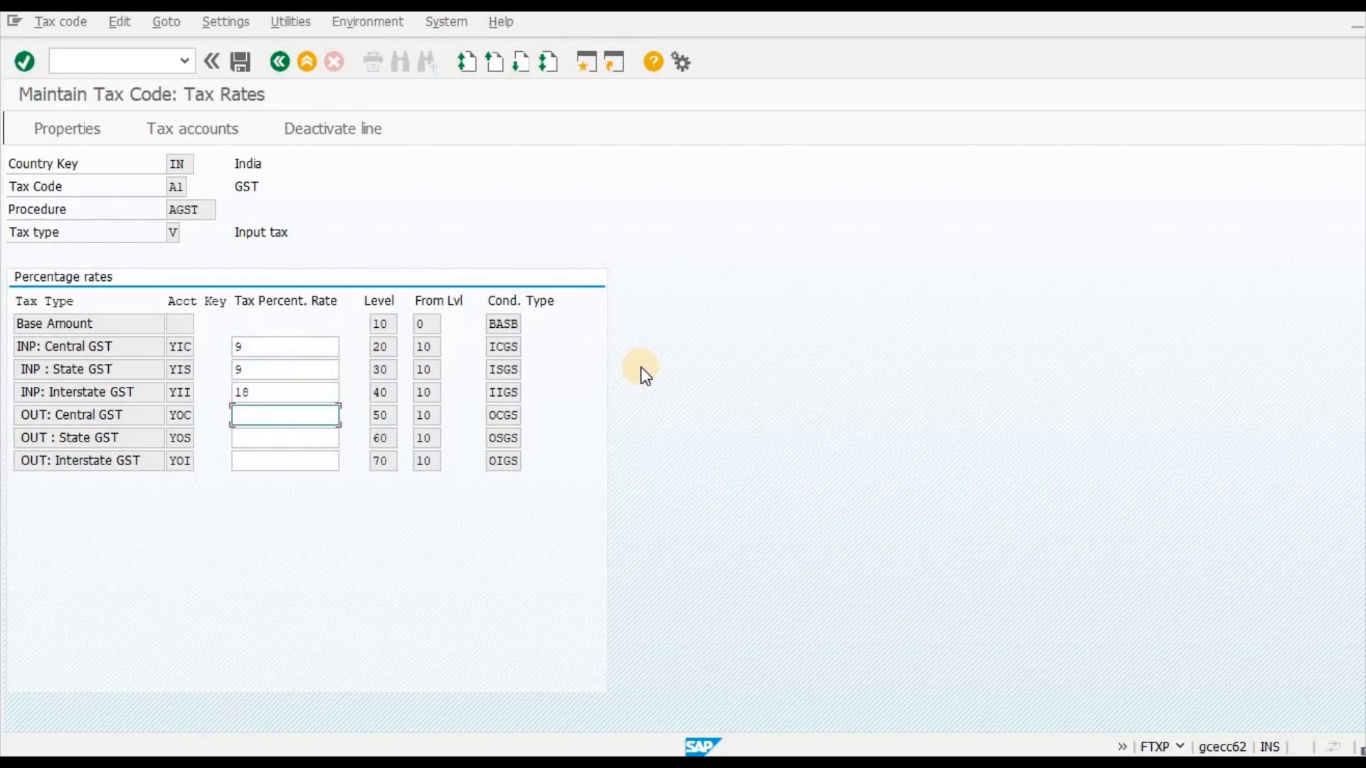
pyautogui.write('9')
pyautogui.press('Tab')
pyautogui.write('9')
pyautogui.press('Tab')
pyautogui.write('18')
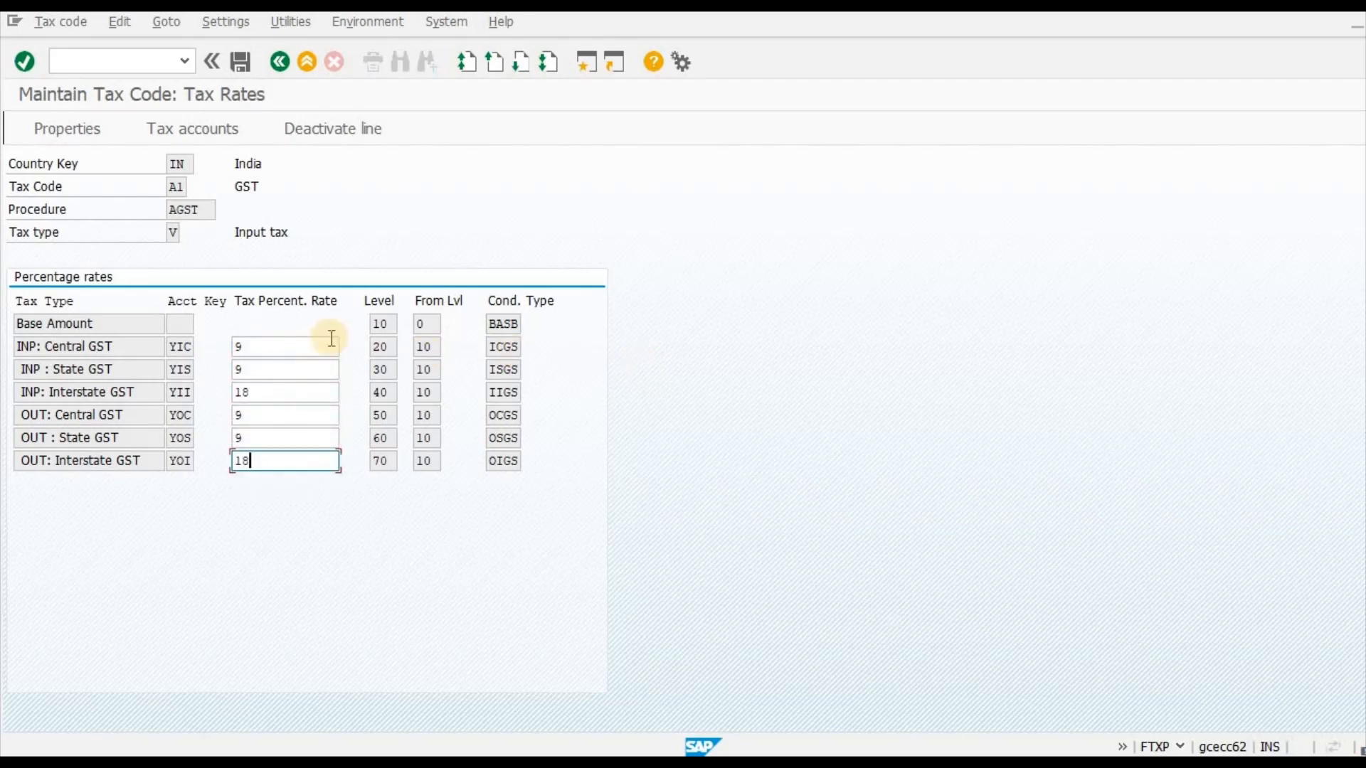
pyautogui.click(249, 76)
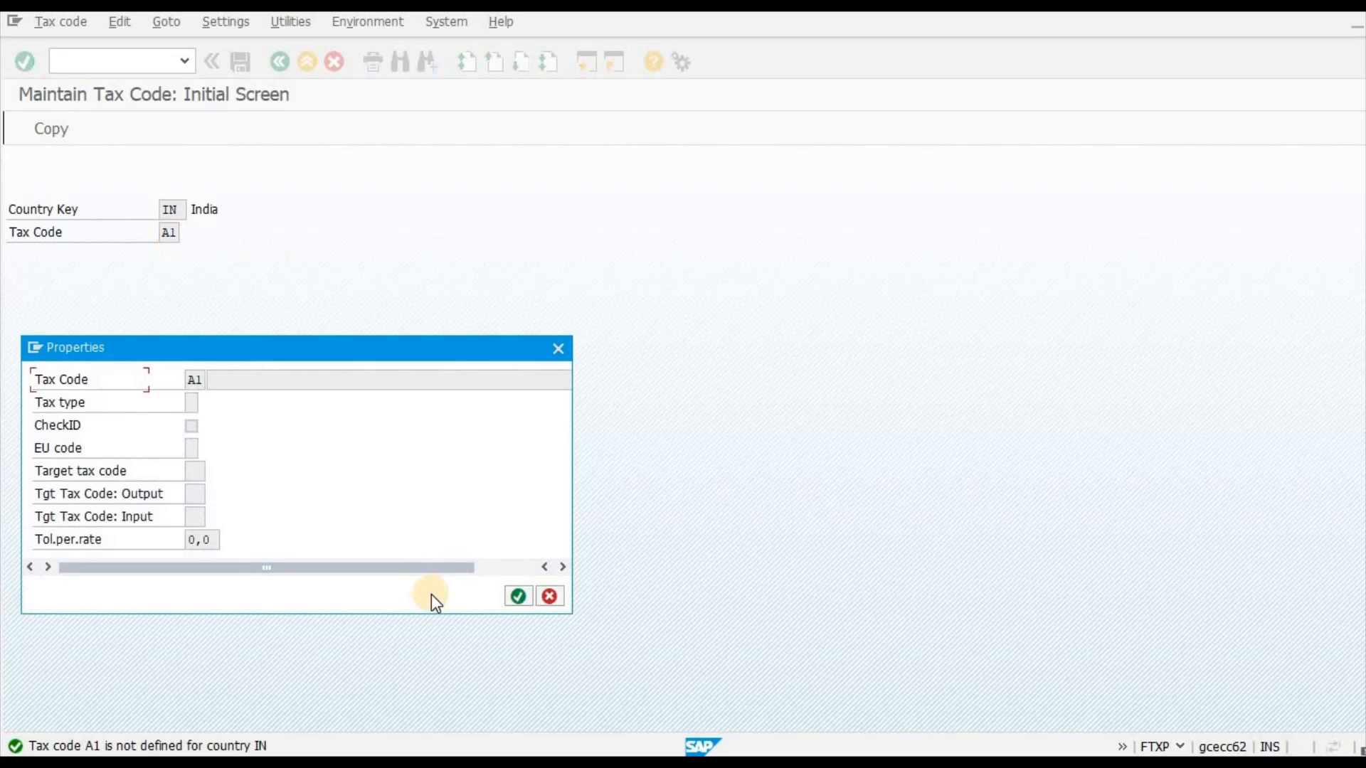
# Dismiss the empty properties and redisplay tax code A1 for country IN to check the saved percentage rates.
pyautogui.click(546, 596)
pyautogui.click(171, 235)
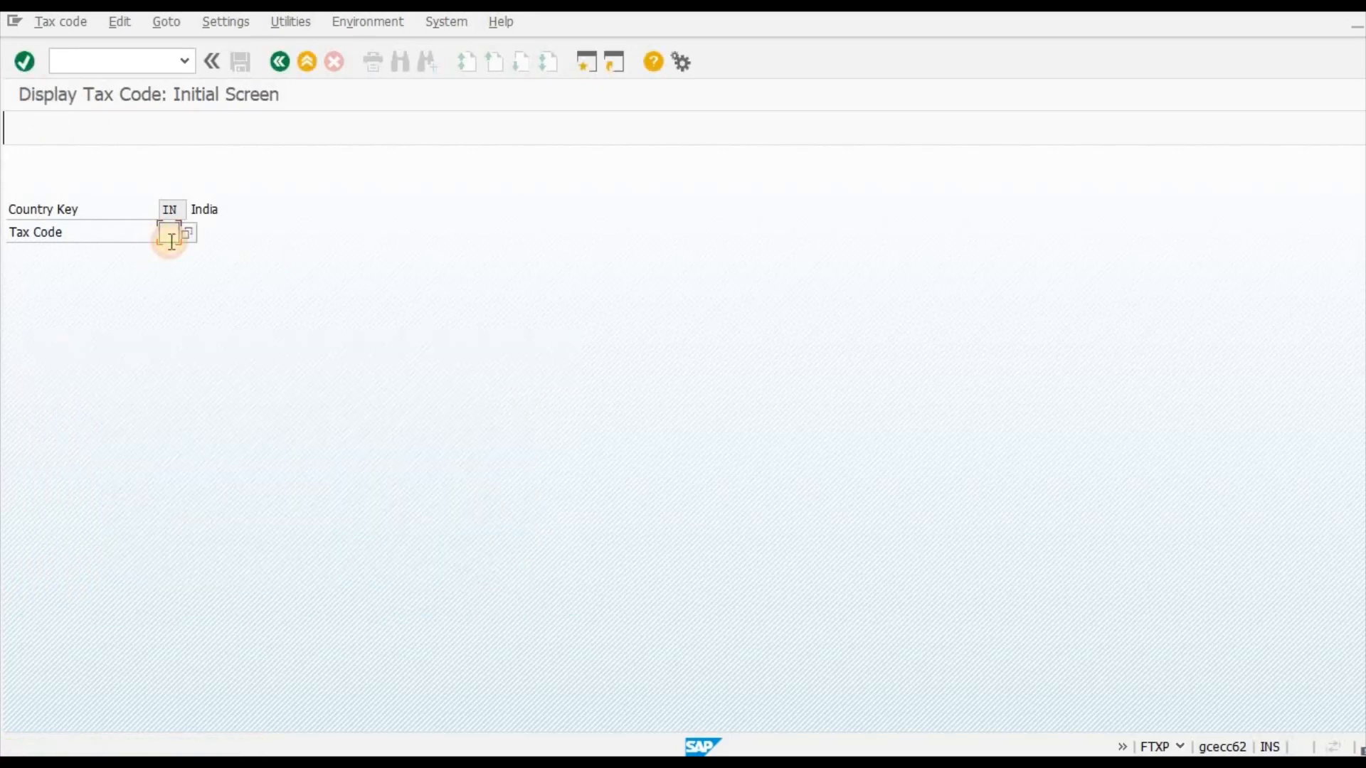
pyautogui.write('A1')
pyautogui.press('Return')
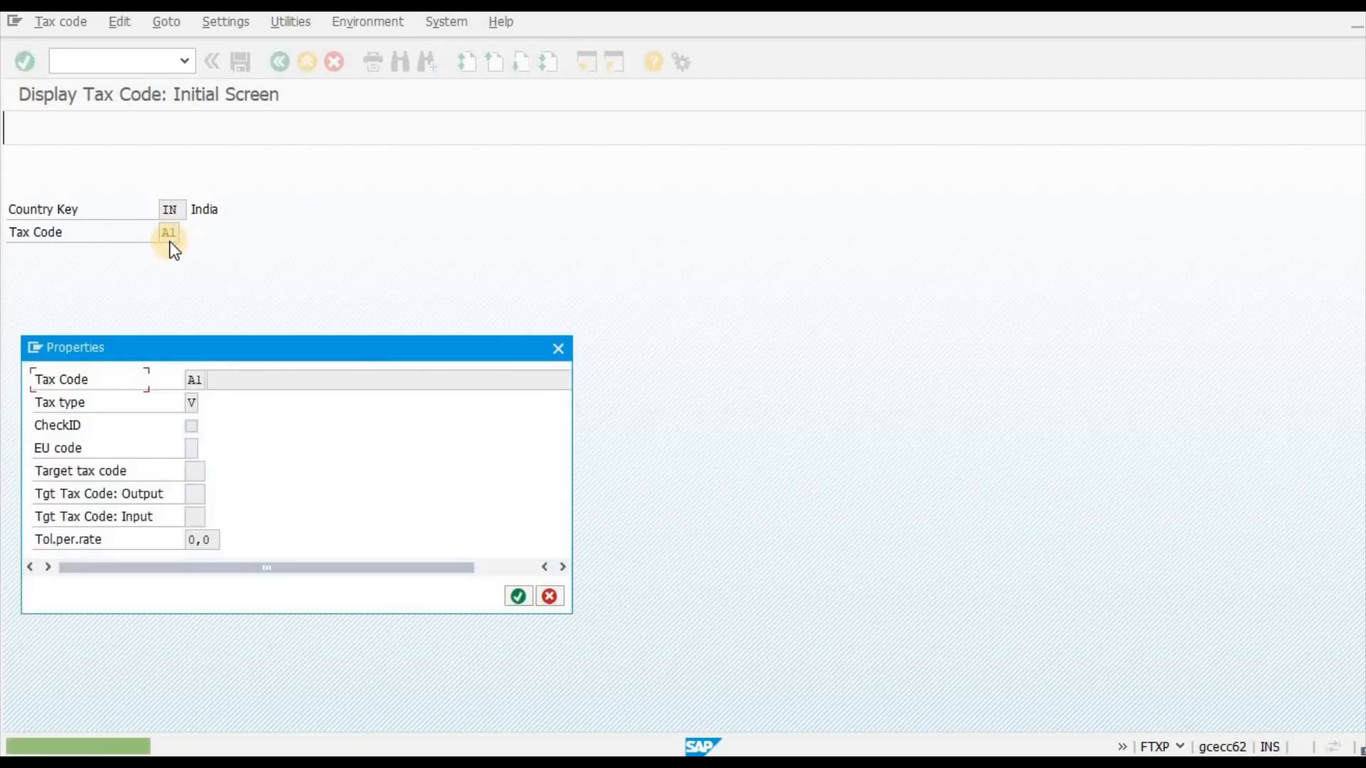
pyautogui.click(515, 596)
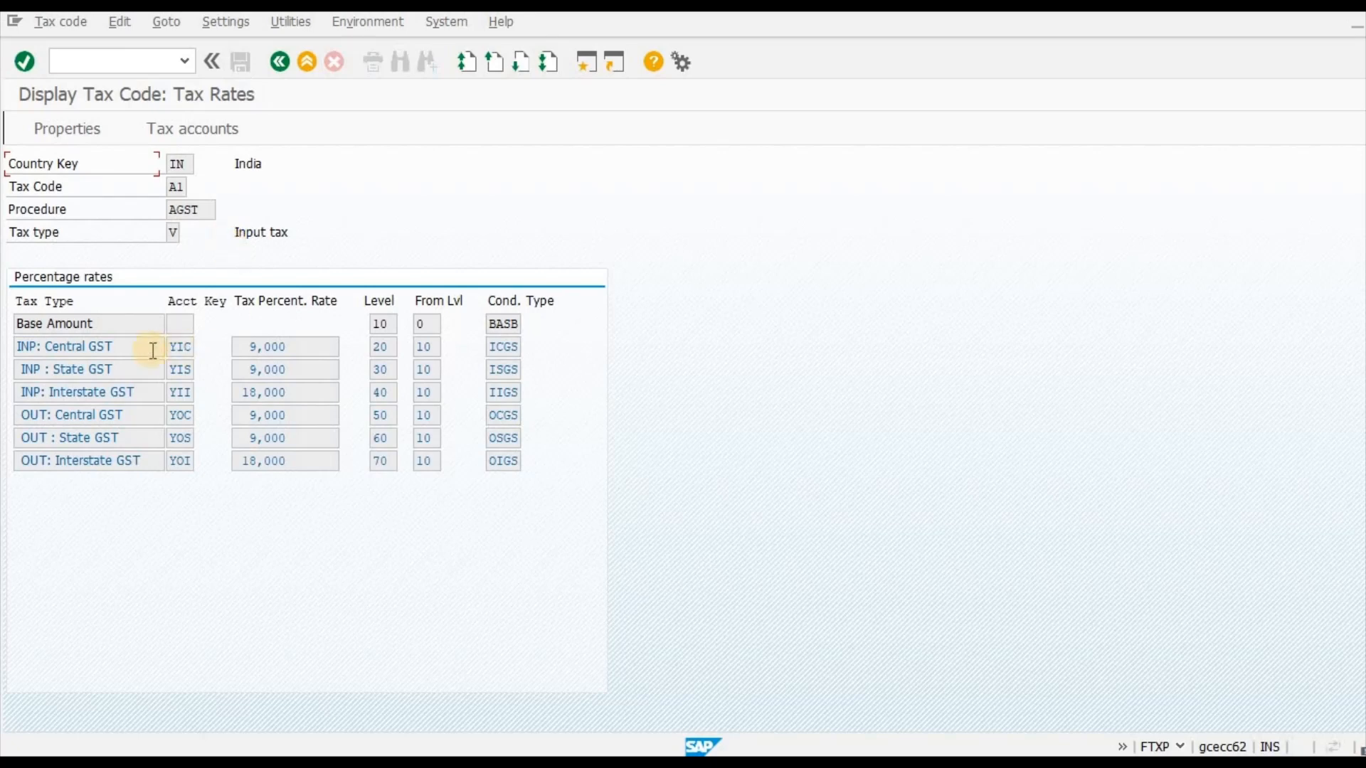
pyautogui.click(316, 346)
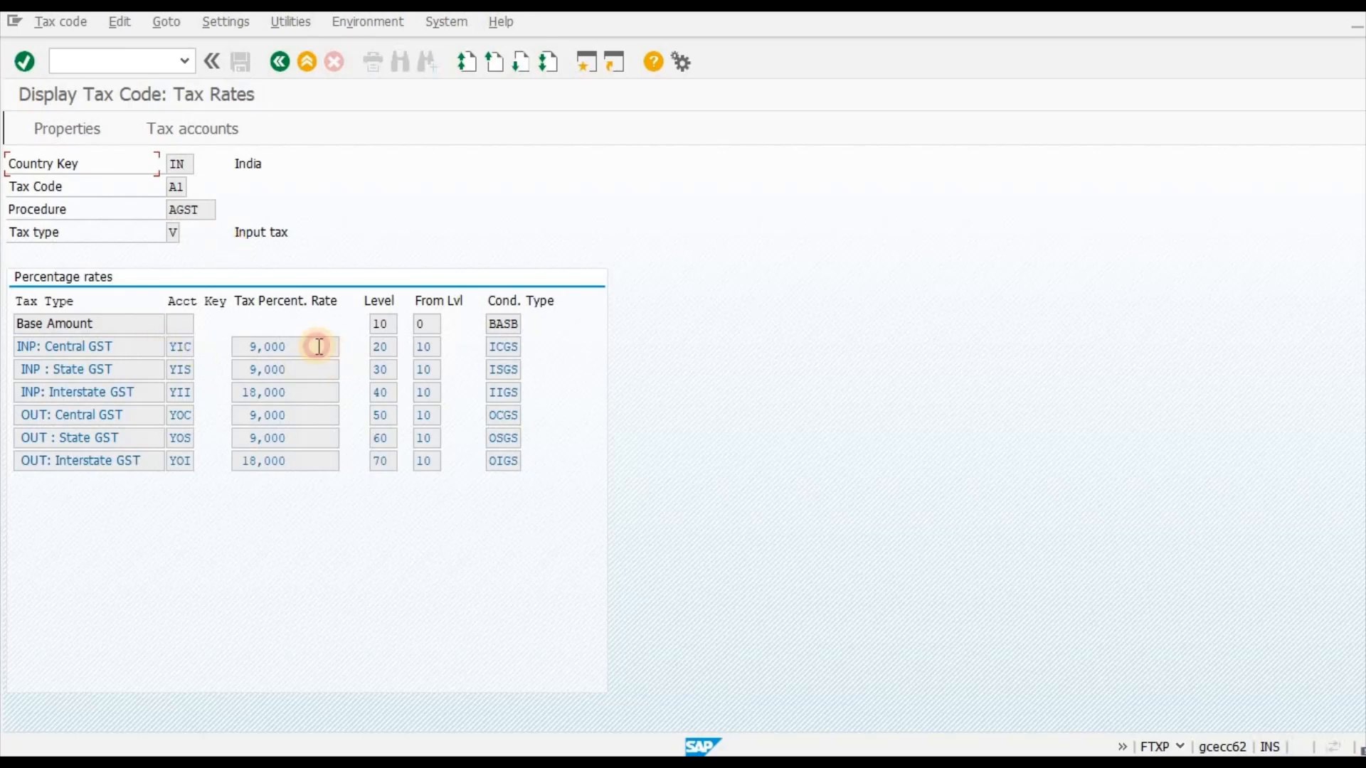
# Check the G/L accounts assigned to tax code A1, redisplay its rates and return to SAP Easy Access.
pyautogui.click(163, 135)
pyautogui.click(254, 347)
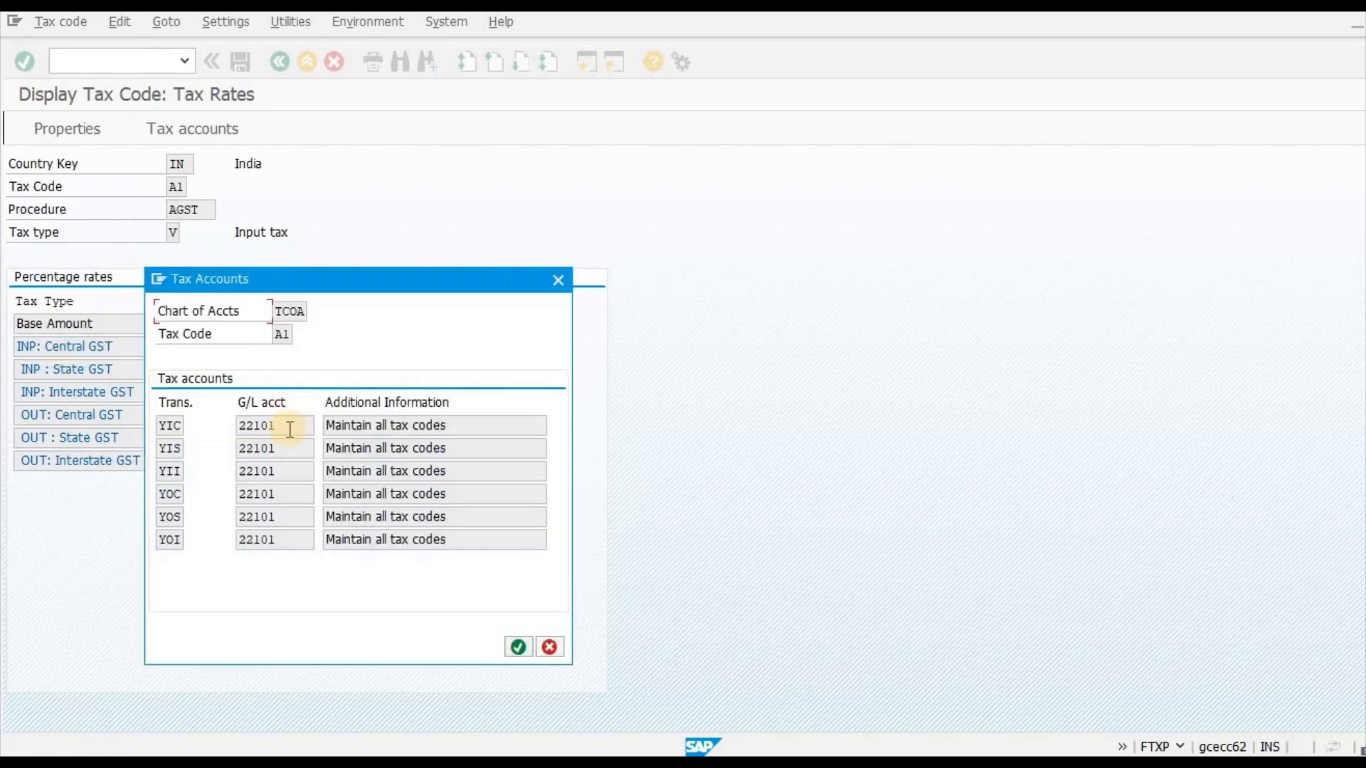
pyautogui.click(516, 648)
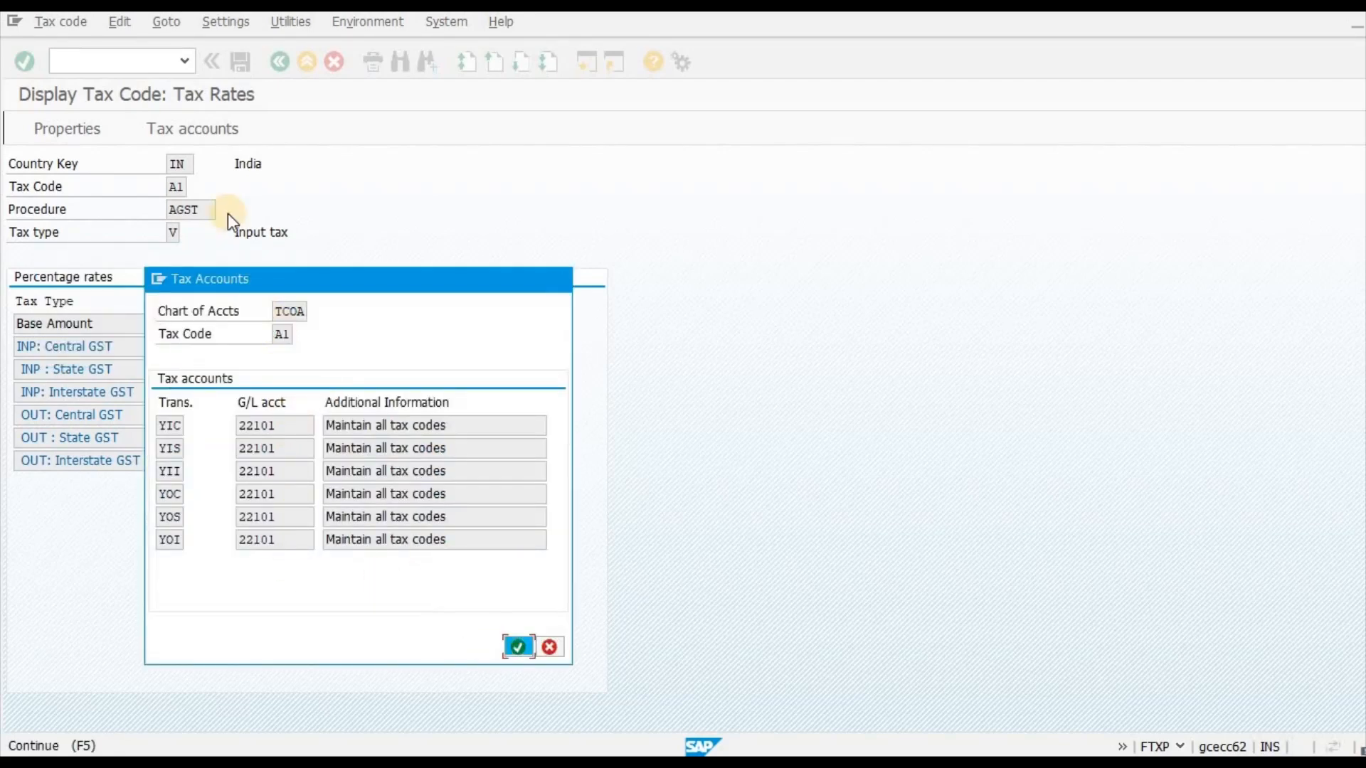
pyautogui.click(284, 67)
pyautogui.click(326, 423)
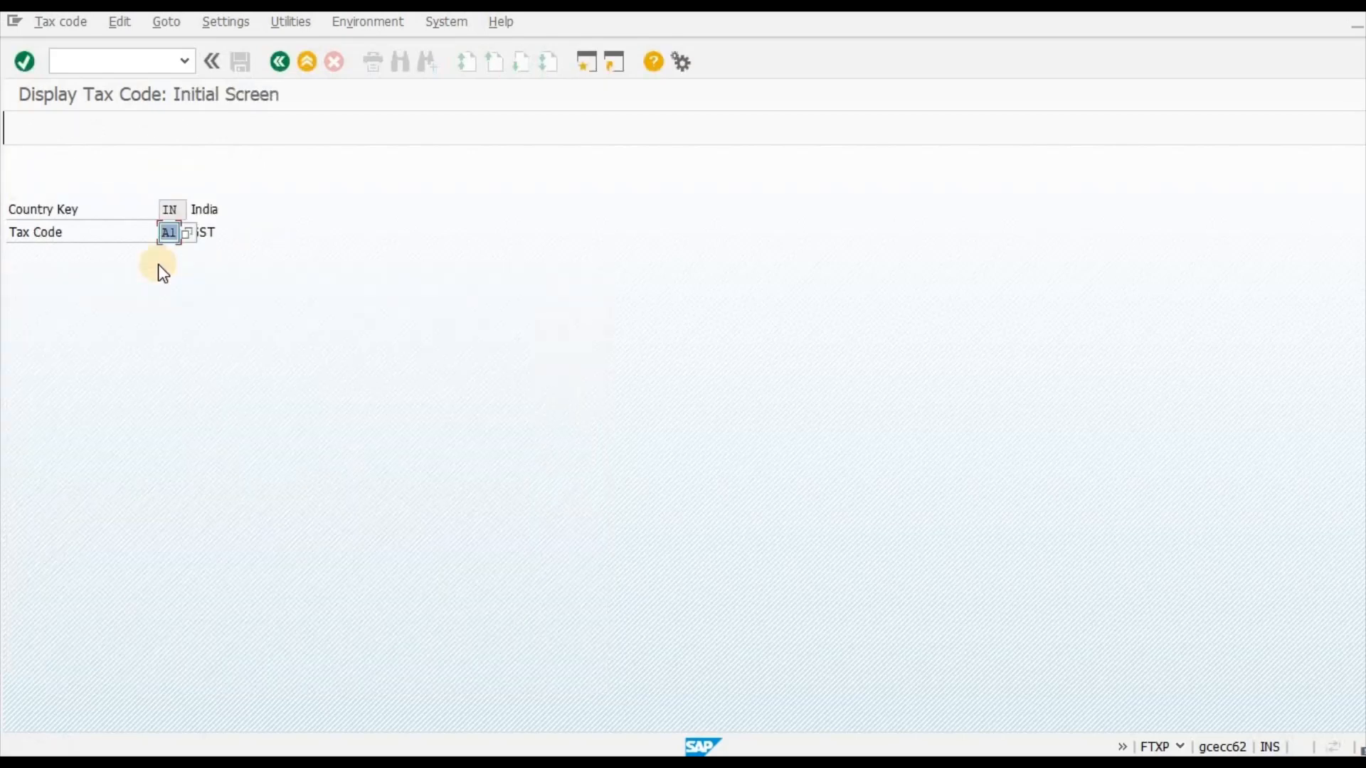
pyautogui.press('Return')
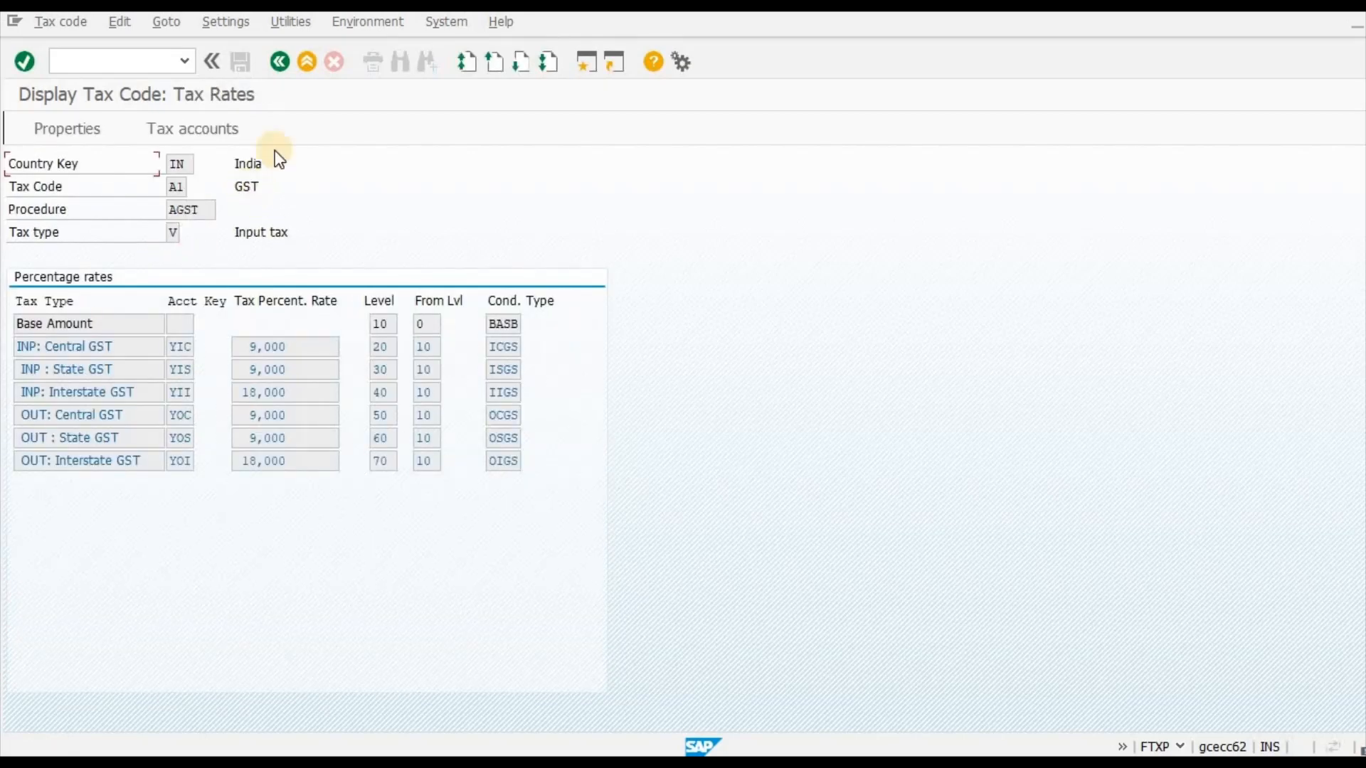
pyautogui.click(307, 61)
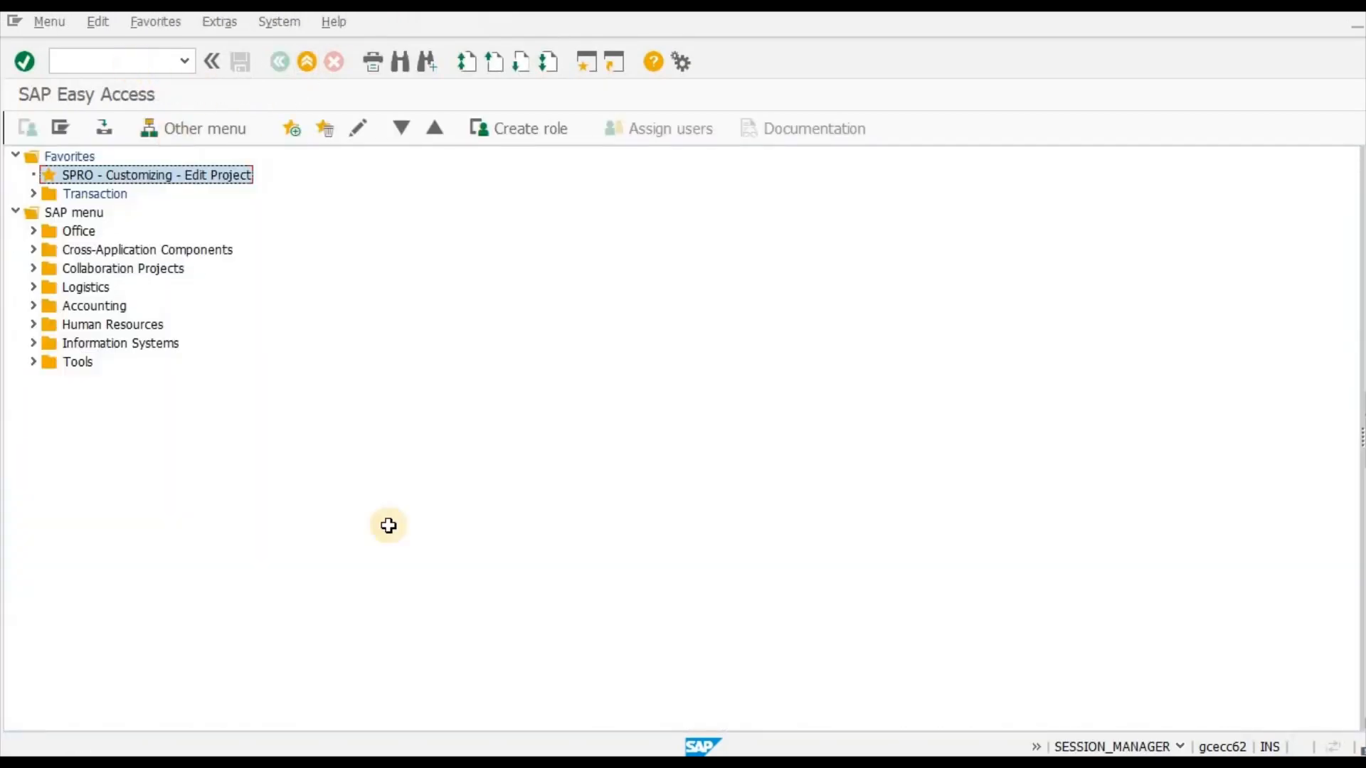
# Look up the CHECK ENTRY transaction code in the Excel task list and switch back to SAP.
pyautogui.hotkey('alt', 'Tab')
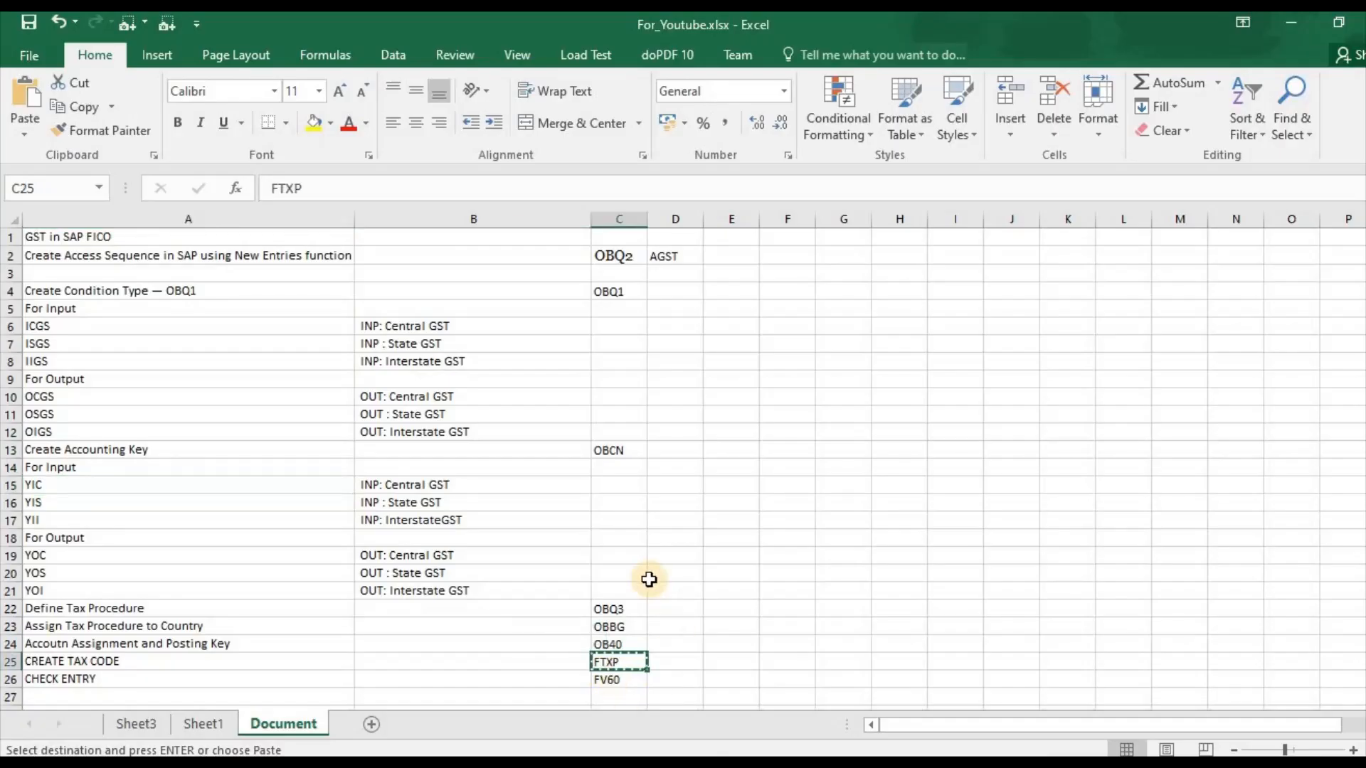
pyautogui.press('Down')
pyautogui.hotkey('alt', 'Tab')
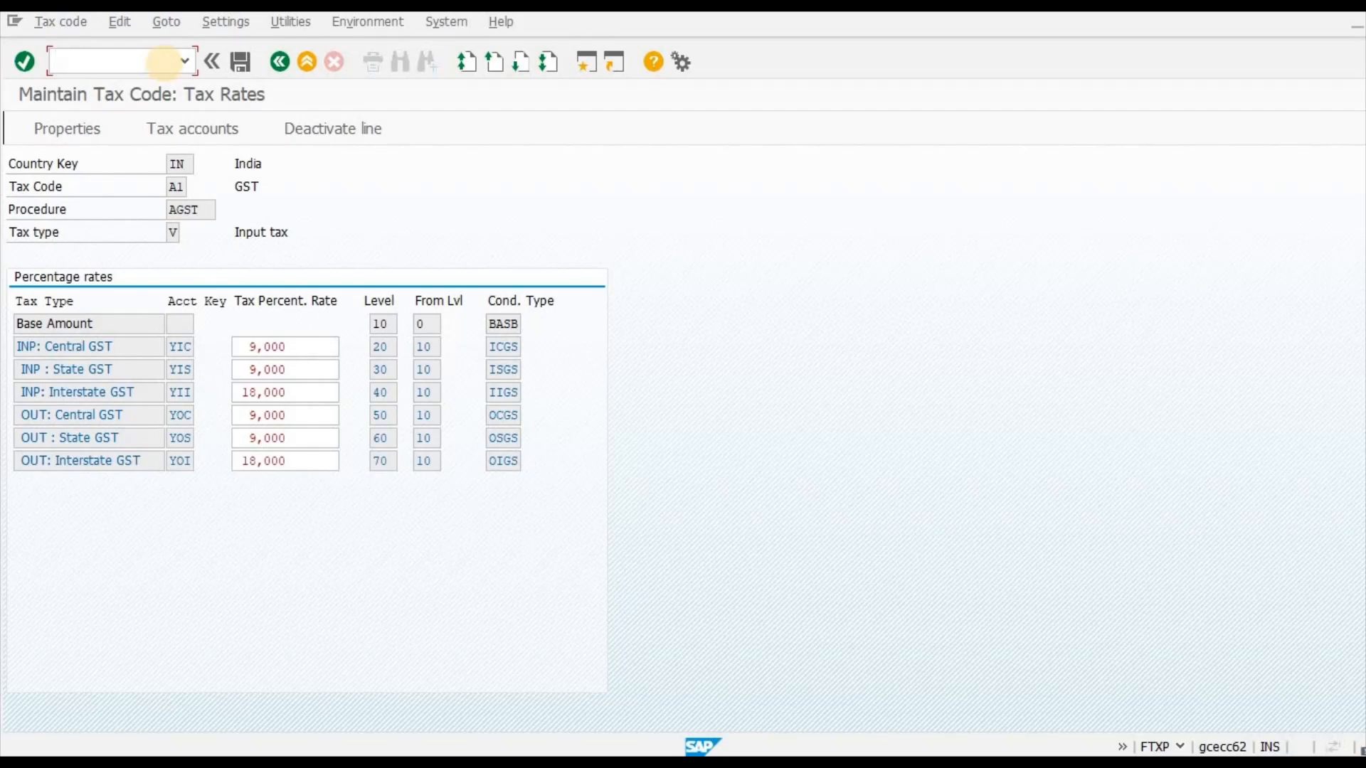
# Run transaction FV60 in a fresh screen for company code TEST.
pyautogui.click(164, 62)
pyautogui.write('/nfv60')
pyautogui.press('Return')
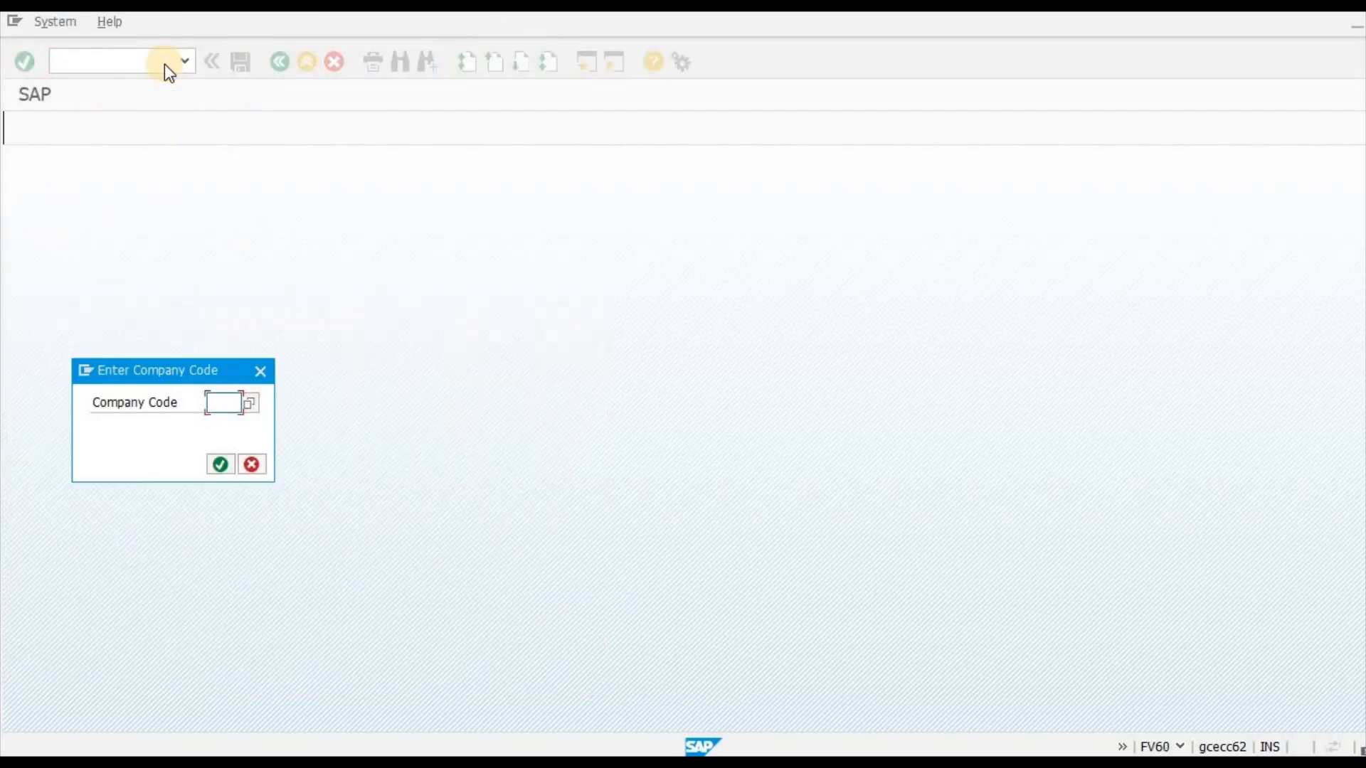
pyautogui.press('Down')
pyautogui.press('Return')
pyautogui.press('Return')
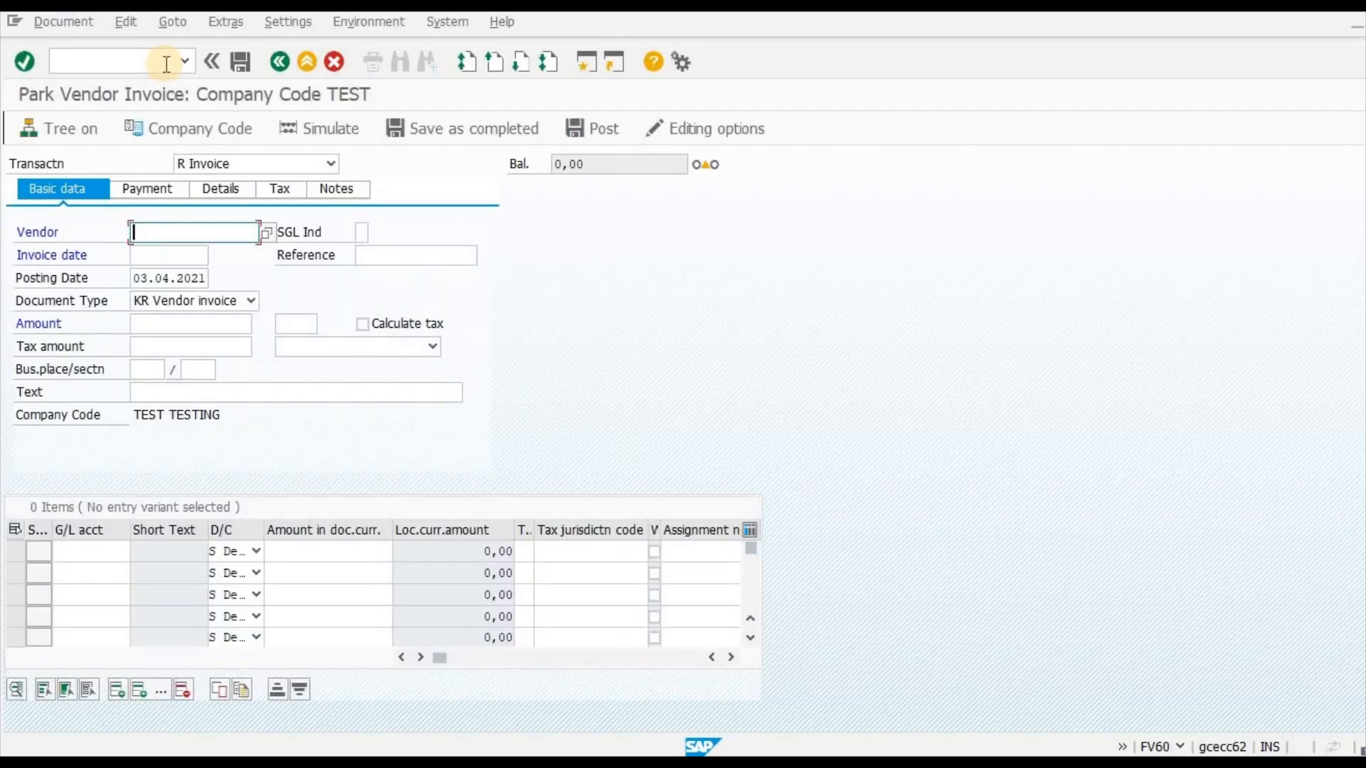
# Fill in the parked invoice with the previously used vendor number, invoice date 03.04.2021 and reference TEST GST.
pyautogui.press('Down')
pyautogui.press('Return')
pyautogui.press('Tab')
pyautogui.write('030421')
pyautogui.press('Tab')
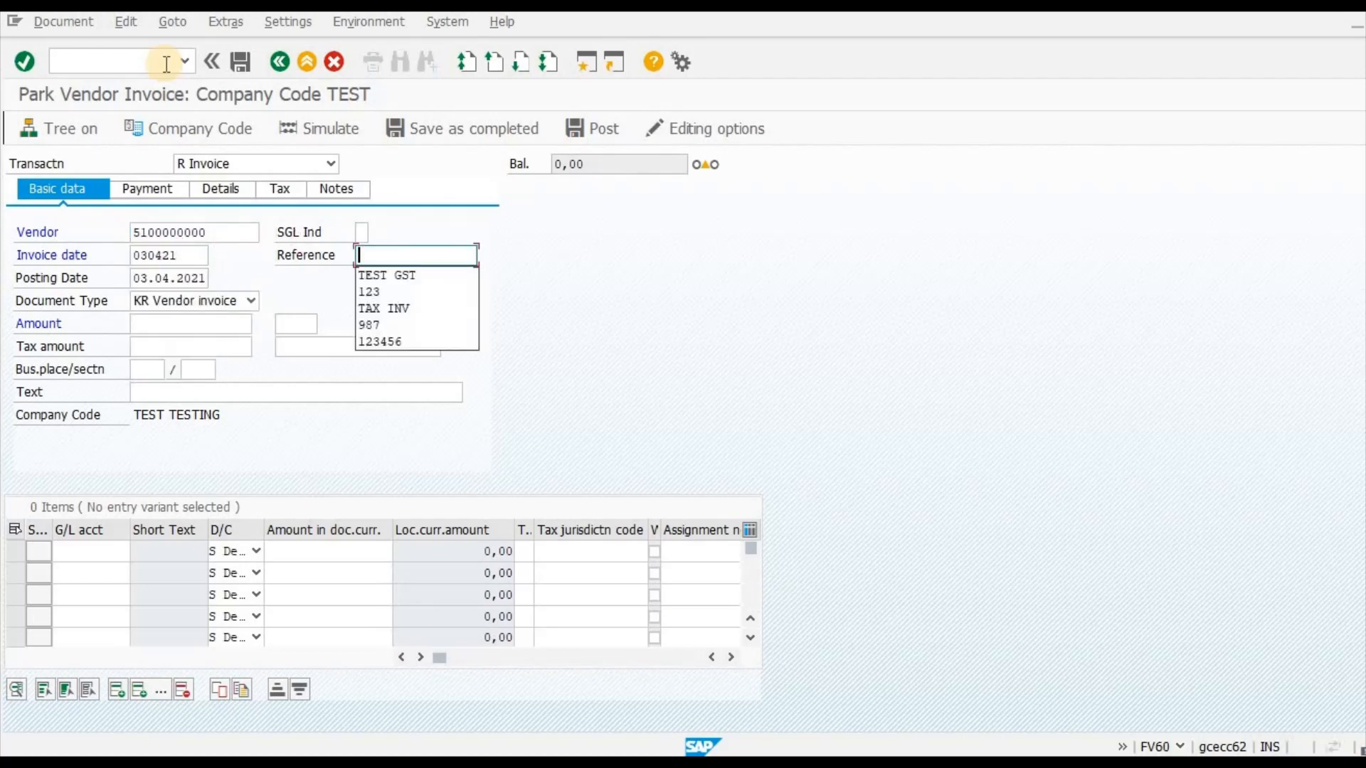
pyautogui.press('Down')
pyautogui.press('Return')
pyautogui.press('Tab')
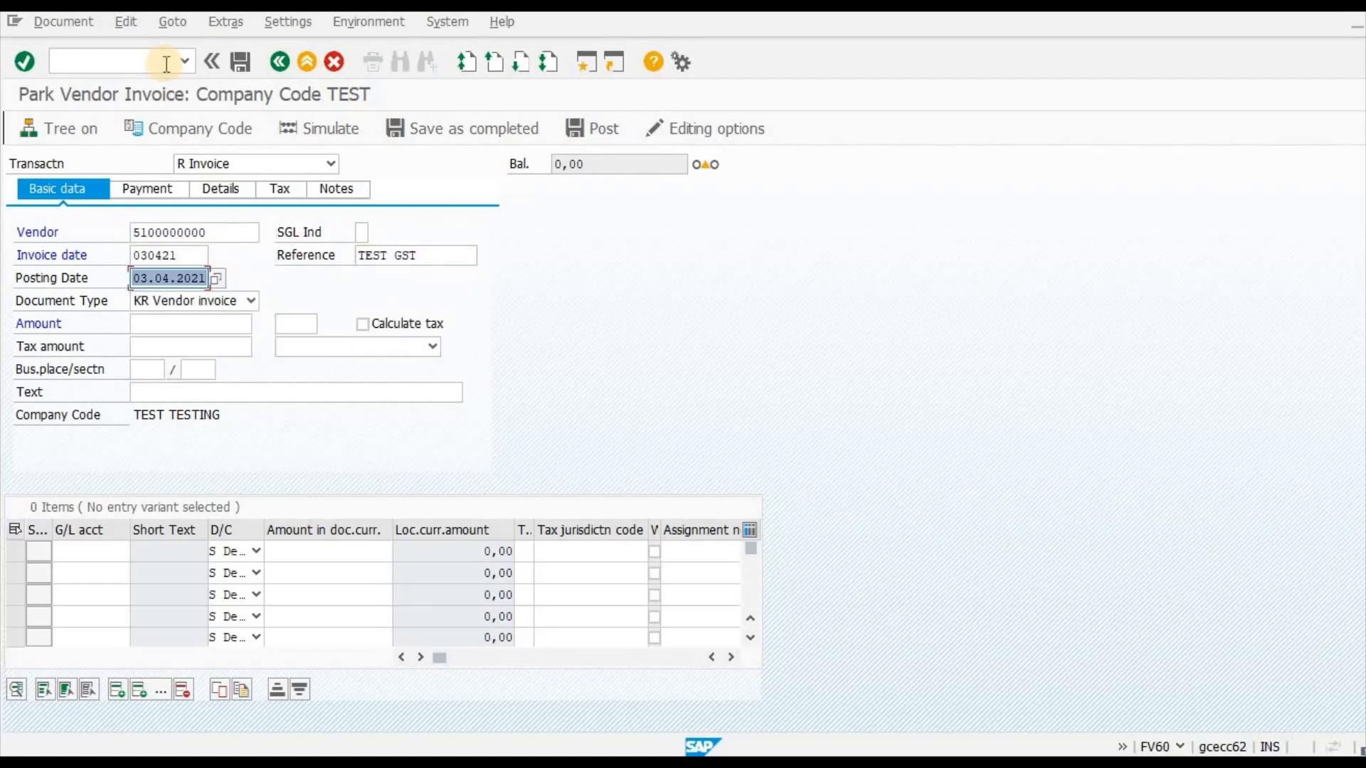
# Keep the posting date and document type, and set the invoice amount to 100000 in INR.
pyautogui.press('Tab')
pyautogui.press('Tab')
pyautogui.press('Down')
pyautogui.press('Return')
pyautogui.press('Tab')
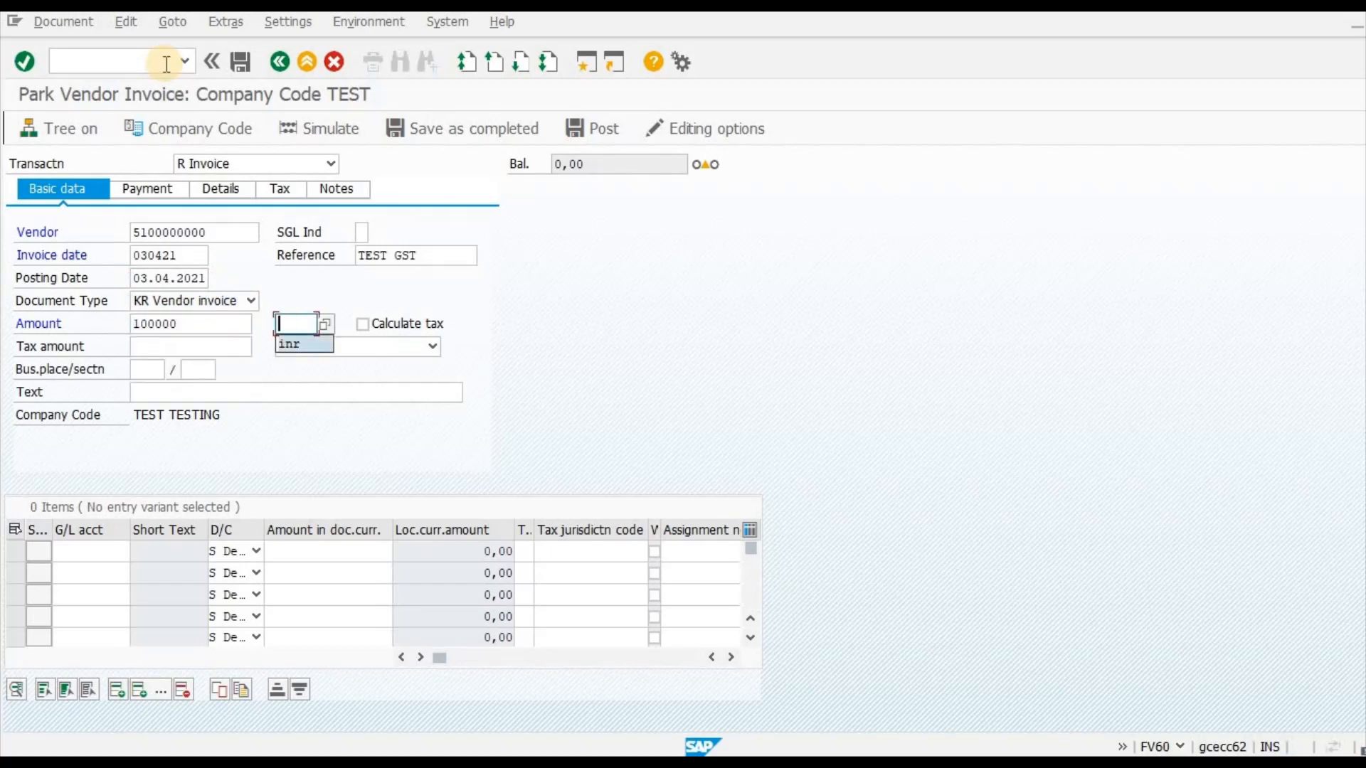
pyautogui.press('Down')
pyautogui.press('Return')
# Assign tax code A1 (GST) to the invoice and turn on automatic tax calculation.
pyautogui.press('Tab')
pyautogui.press('Tab')
pyautogui.press('F4')
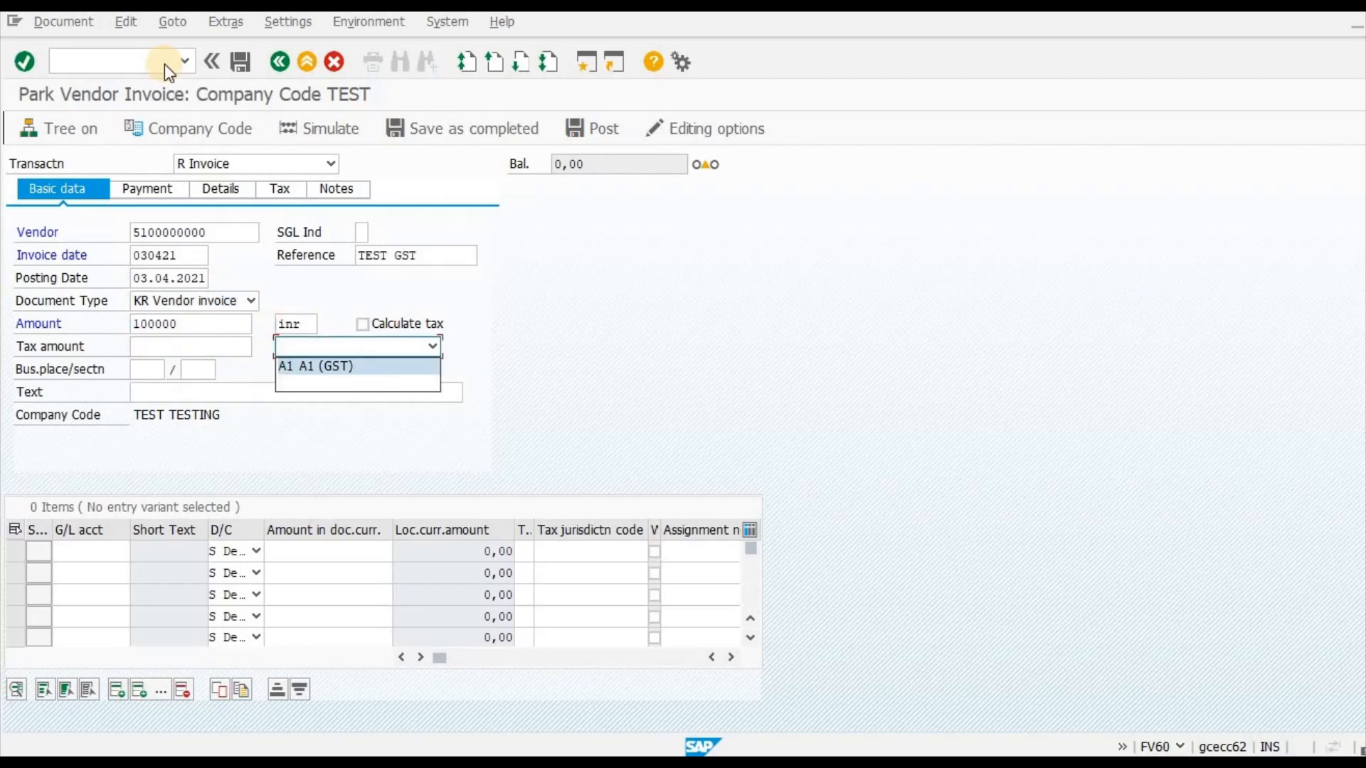
pyautogui.press('Return')
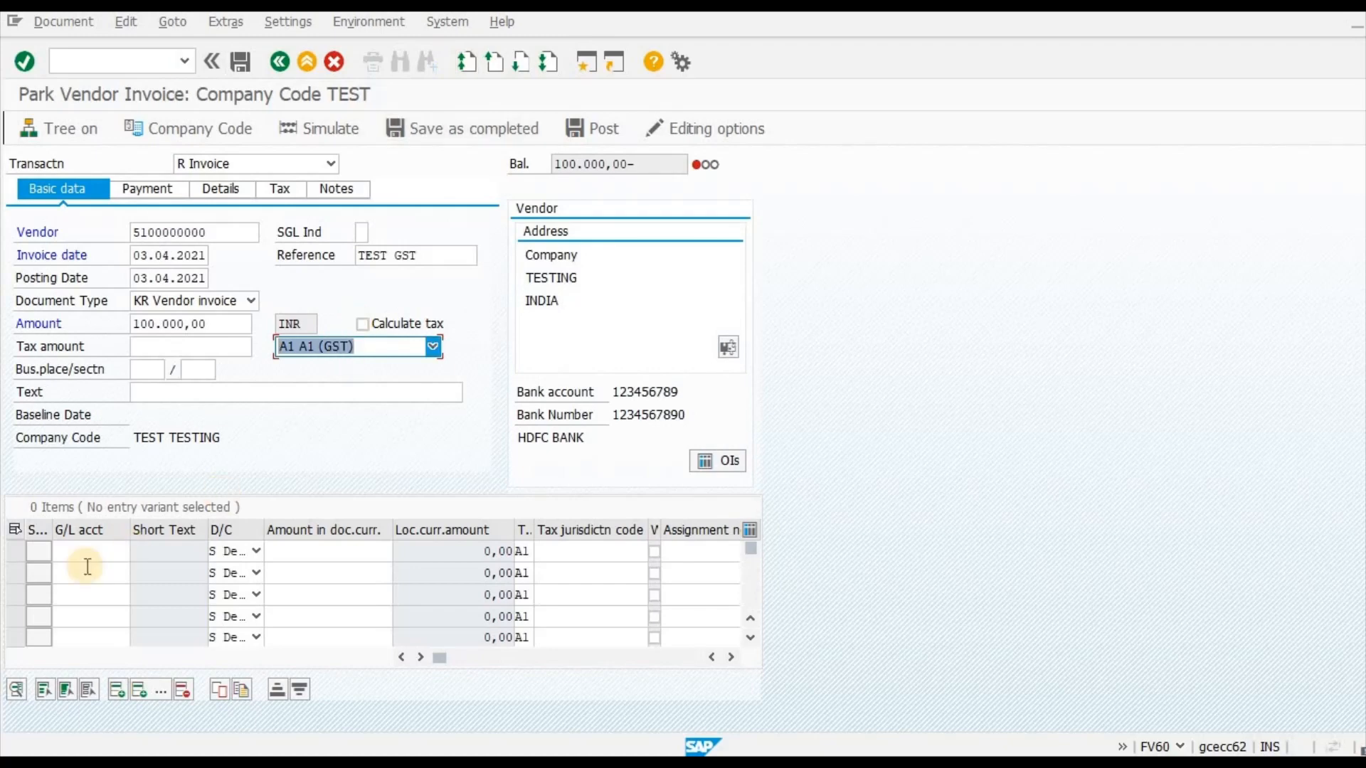
pyautogui.hotkey('shift', 'Tab')
pyautogui.hotkey('shift', 'Tab')
pyautogui.press('space')
# Look up the G/L accounts in chart TCOA and assign PURCHASE, 31001, to the first line item.
pyautogui.click(79, 553)
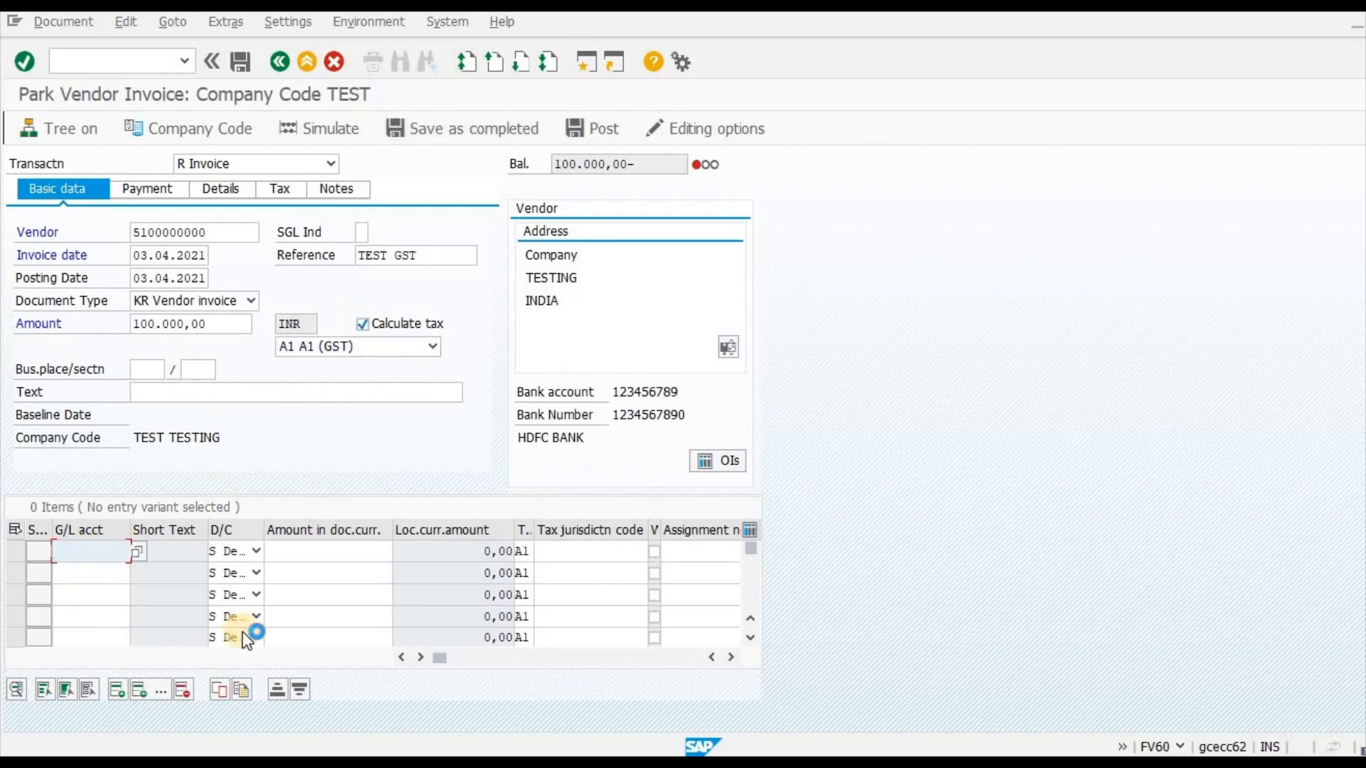
pyautogui.press('F4')
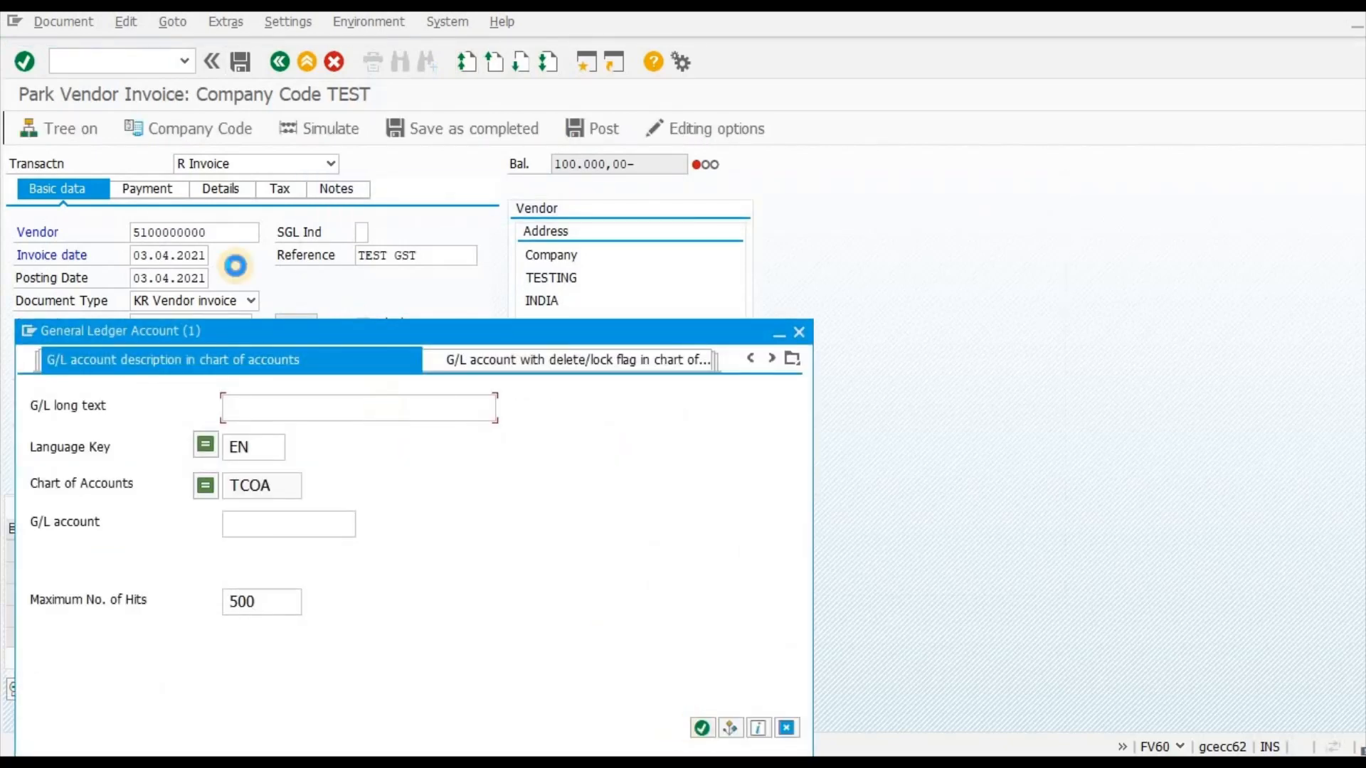
pyautogui.press('Return')
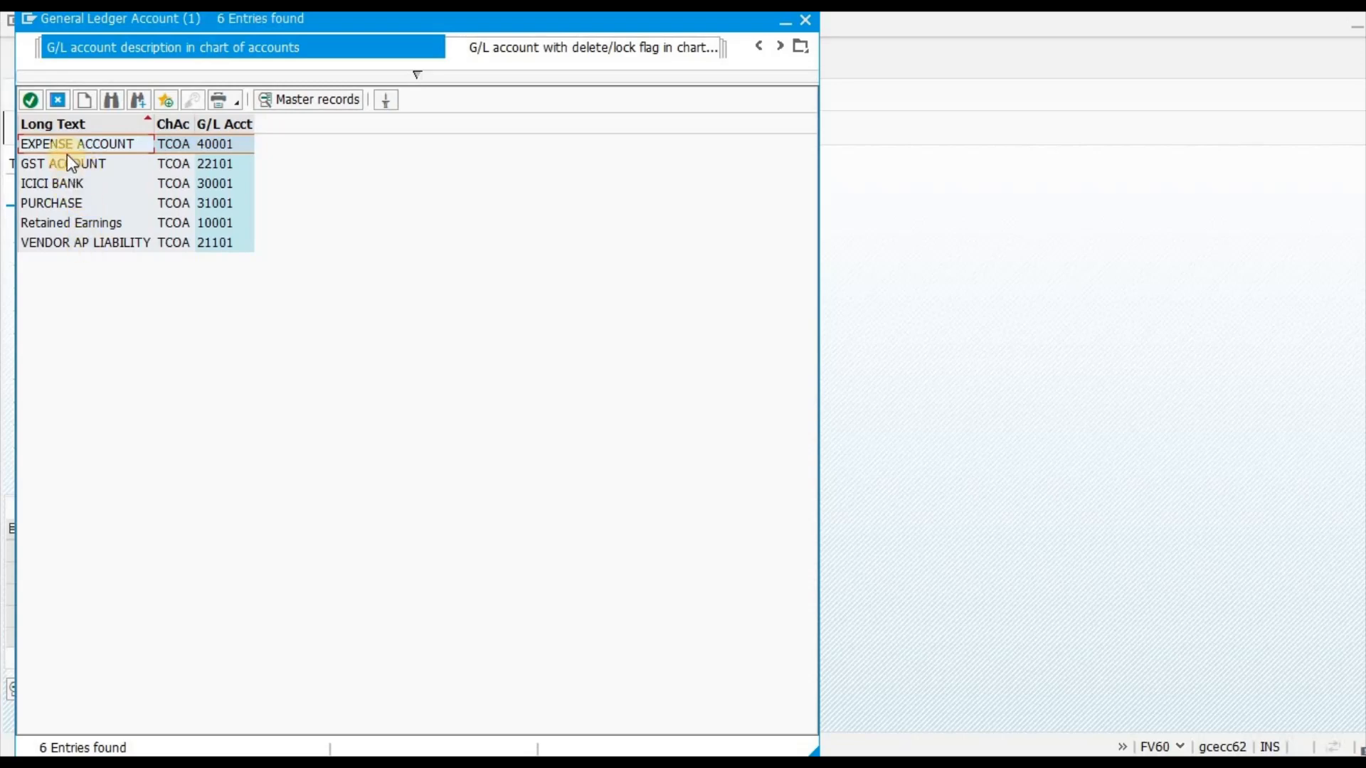
pyautogui.doubleClick(67, 203)
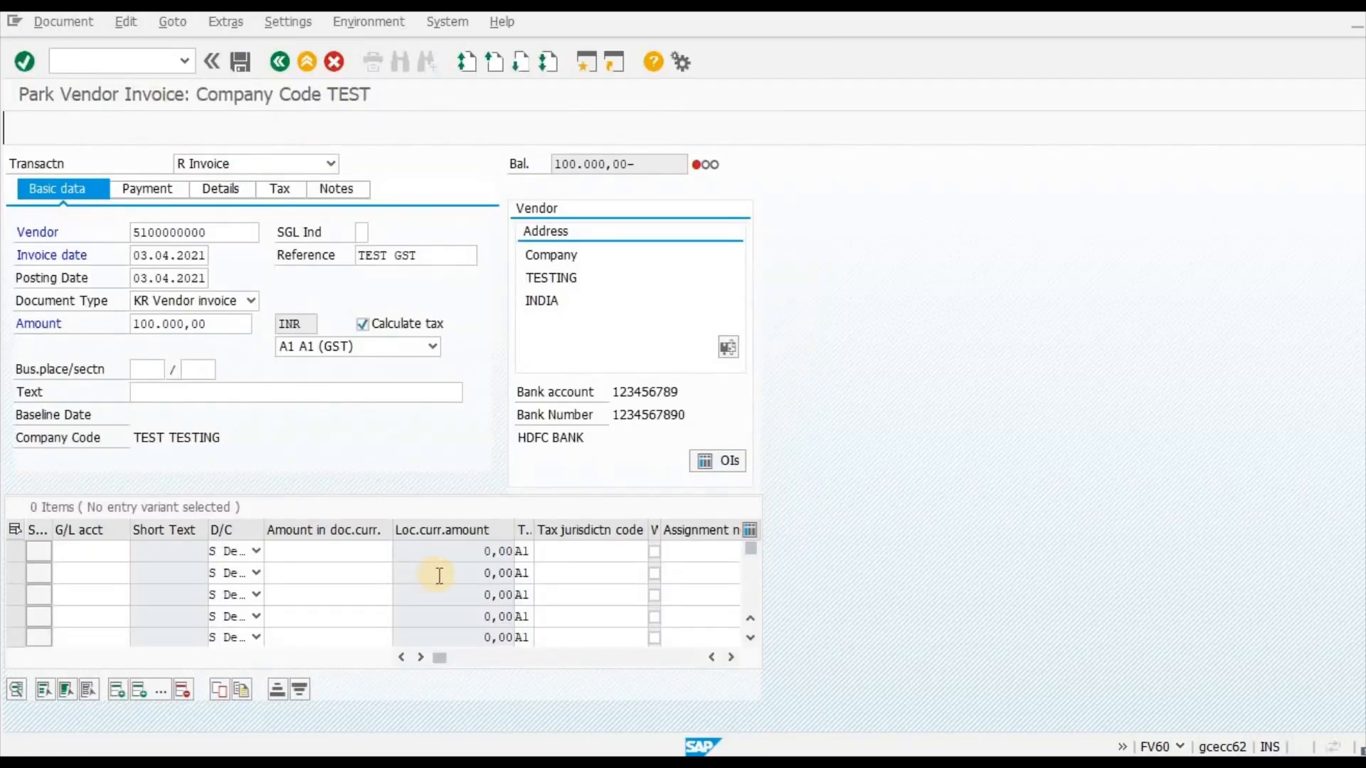
# Set the first line item's document currency amount to 100000 as a debit and validate the entry.
pyautogui.press('Tab')
pyautogui.press('Tab')
pyautogui.write('100000')
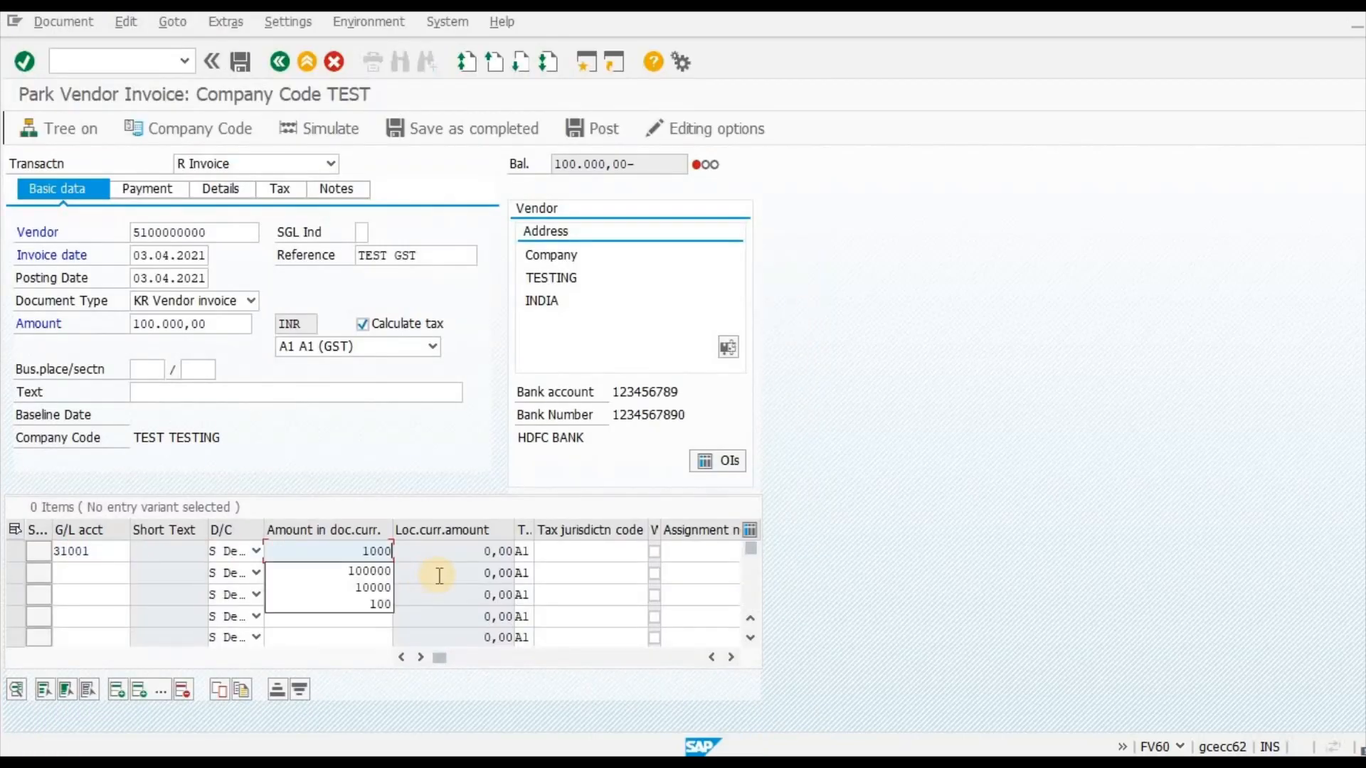
pyautogui.press('Tab')
pyautogui.press('Tab')
pyautogui.hotkey('shift', 'Tab')
pyautogui.hotkey('shift', 'Tab')
pyautogui.hotkey('shift', 'Tab')
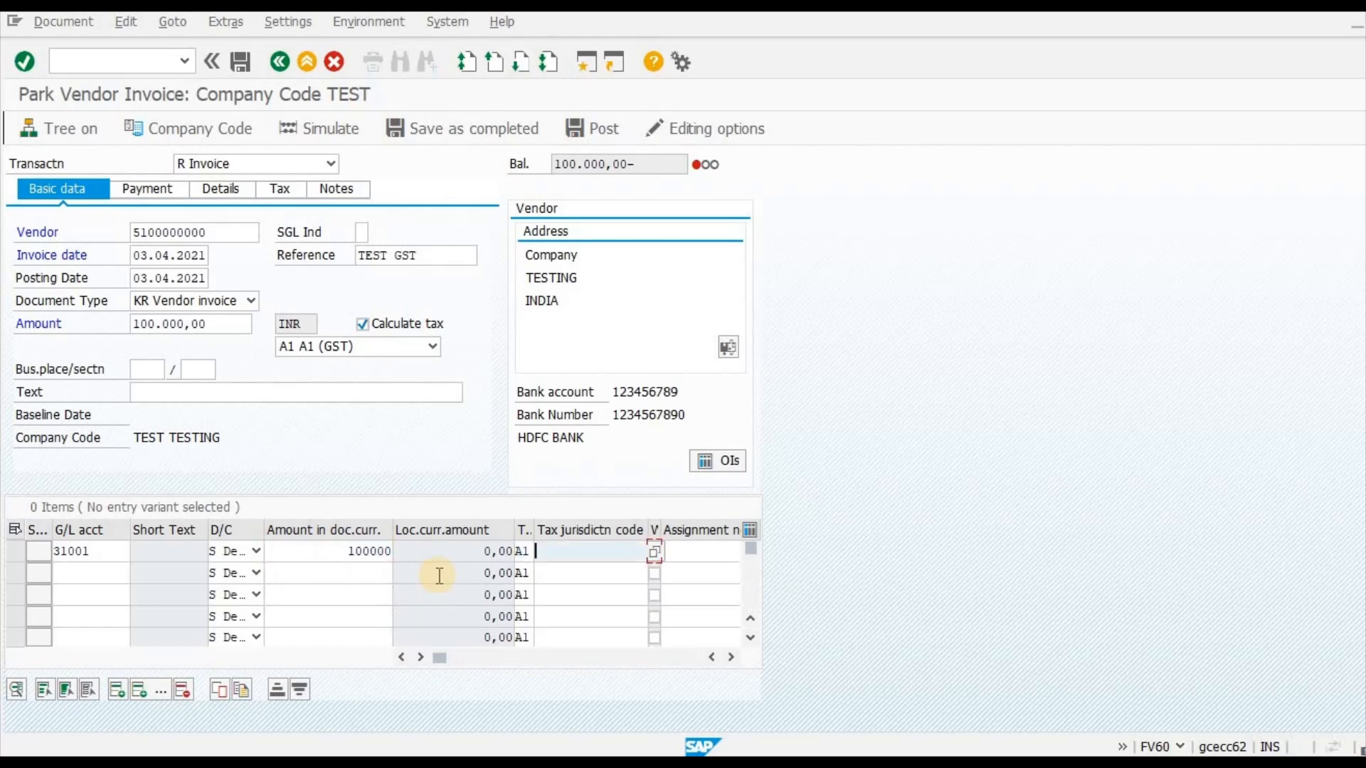
pyautogui.press('Return')
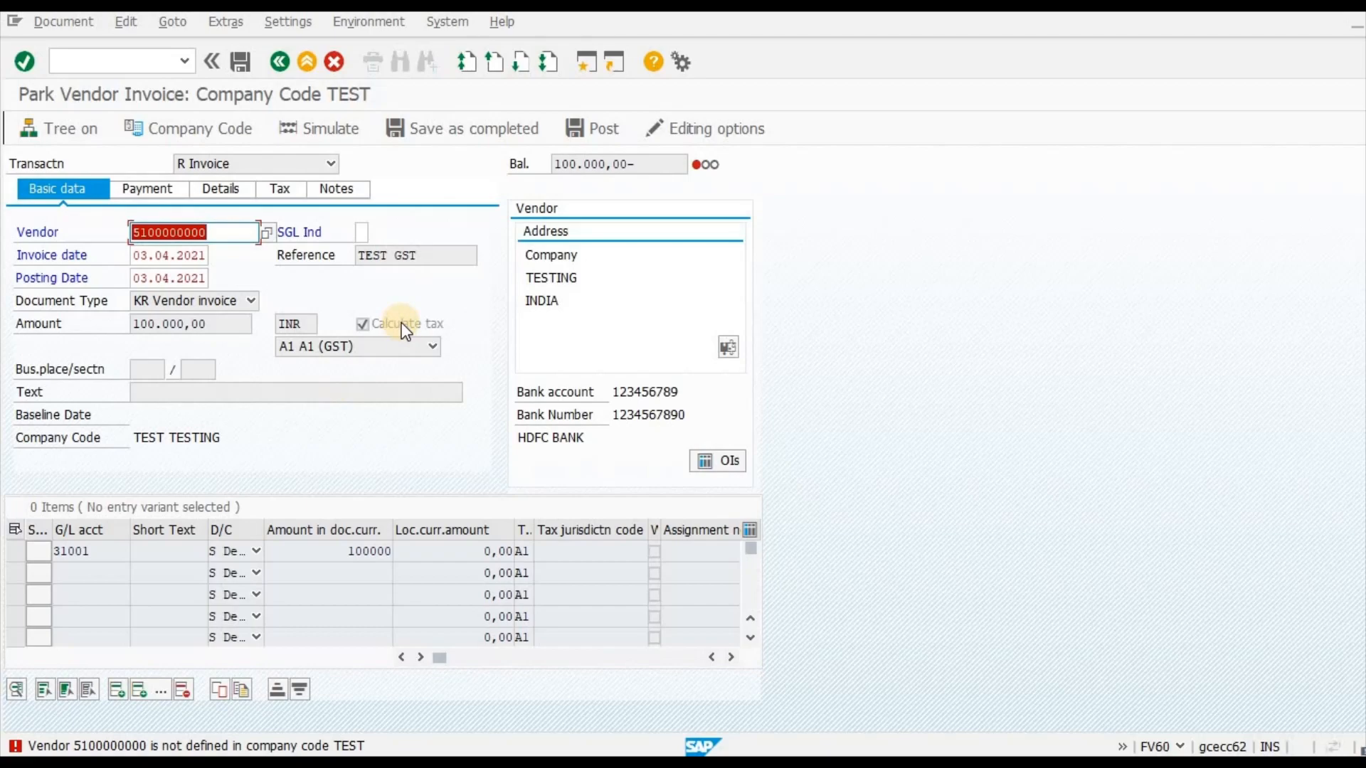
# Clear the vendor, search vendors by company code TEST and choose the one found for the invoice.
pyautogui.press('BackSpace')
pyautogui.press('F4')
pyautogui.click(819, 729)
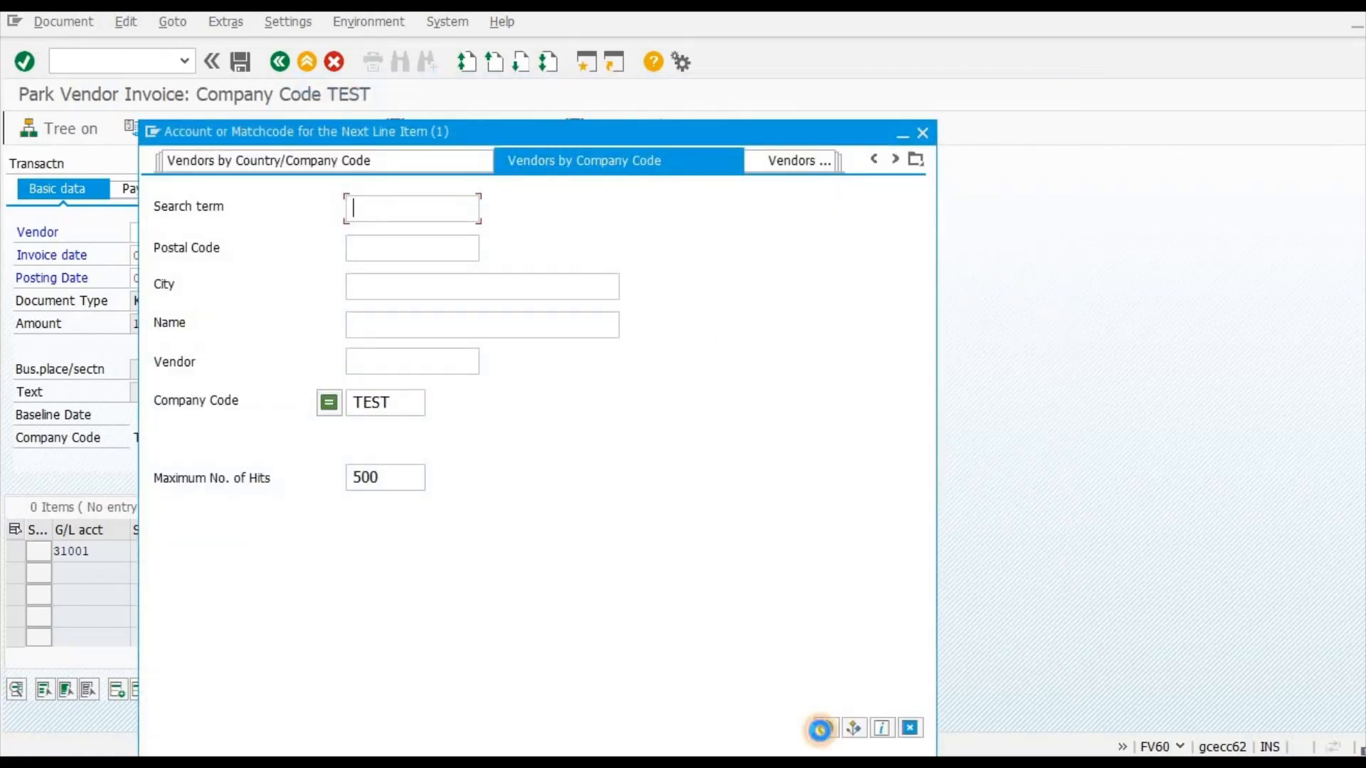
pyautogui.doubleClick(413, 146)
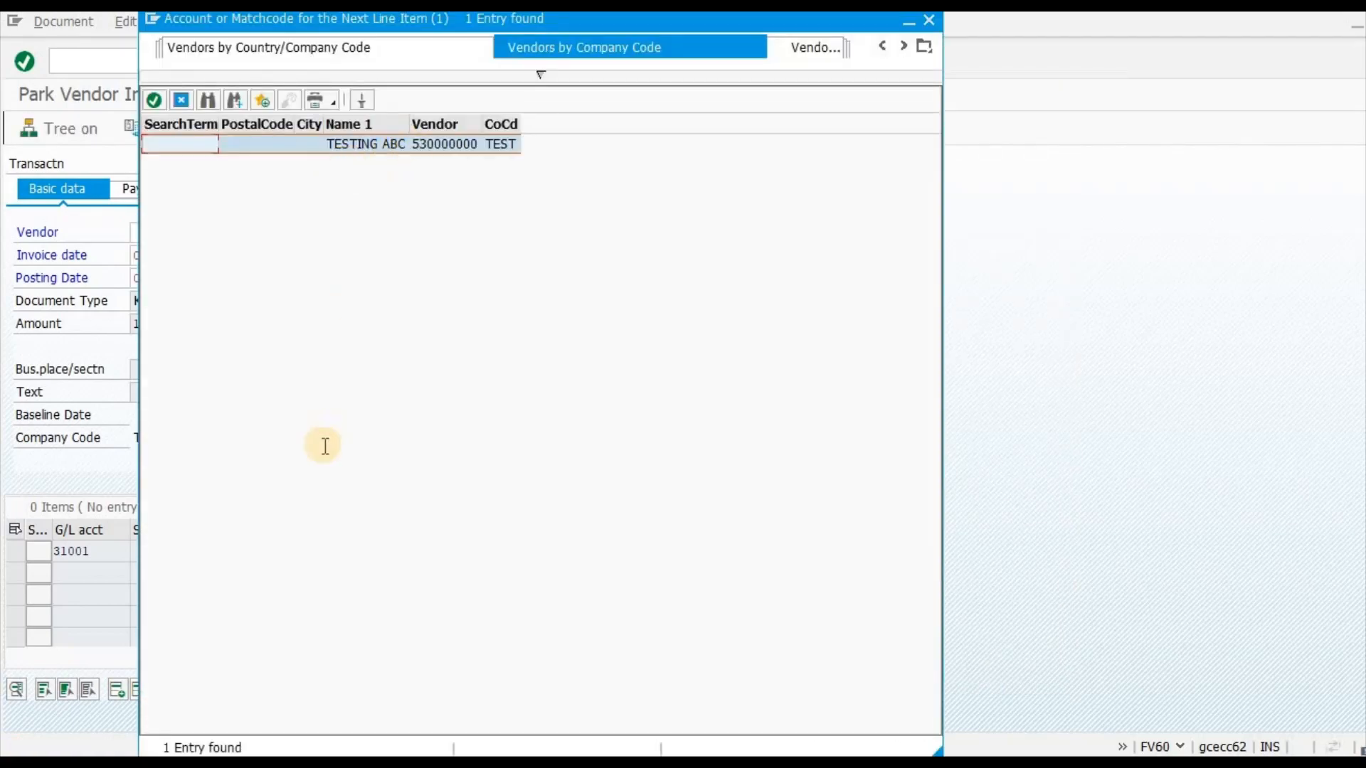
# Simulate the parked invoice to review its GST line items, and return to the invoice entry, accepting deletion of the automatic items.
pyautogui.click(328, 552)
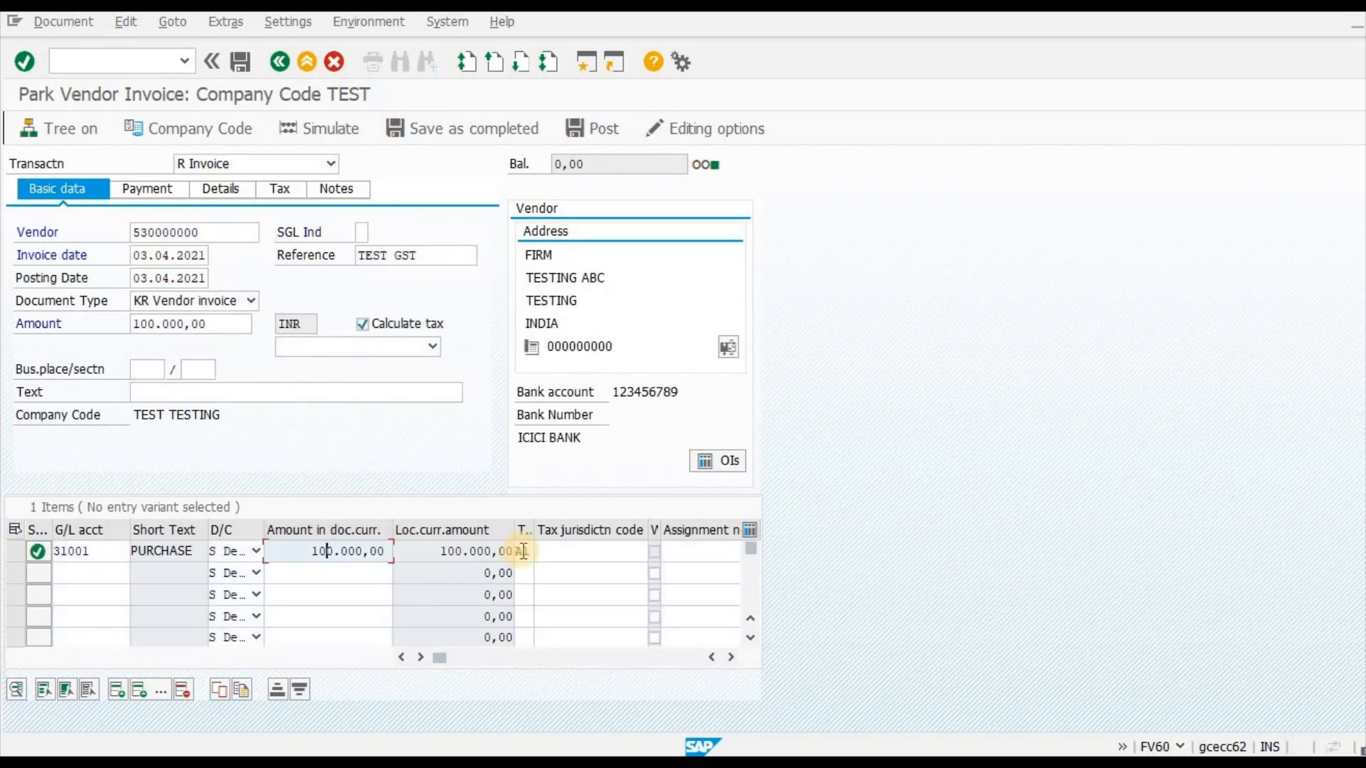
pyautogui.click(324, 129)
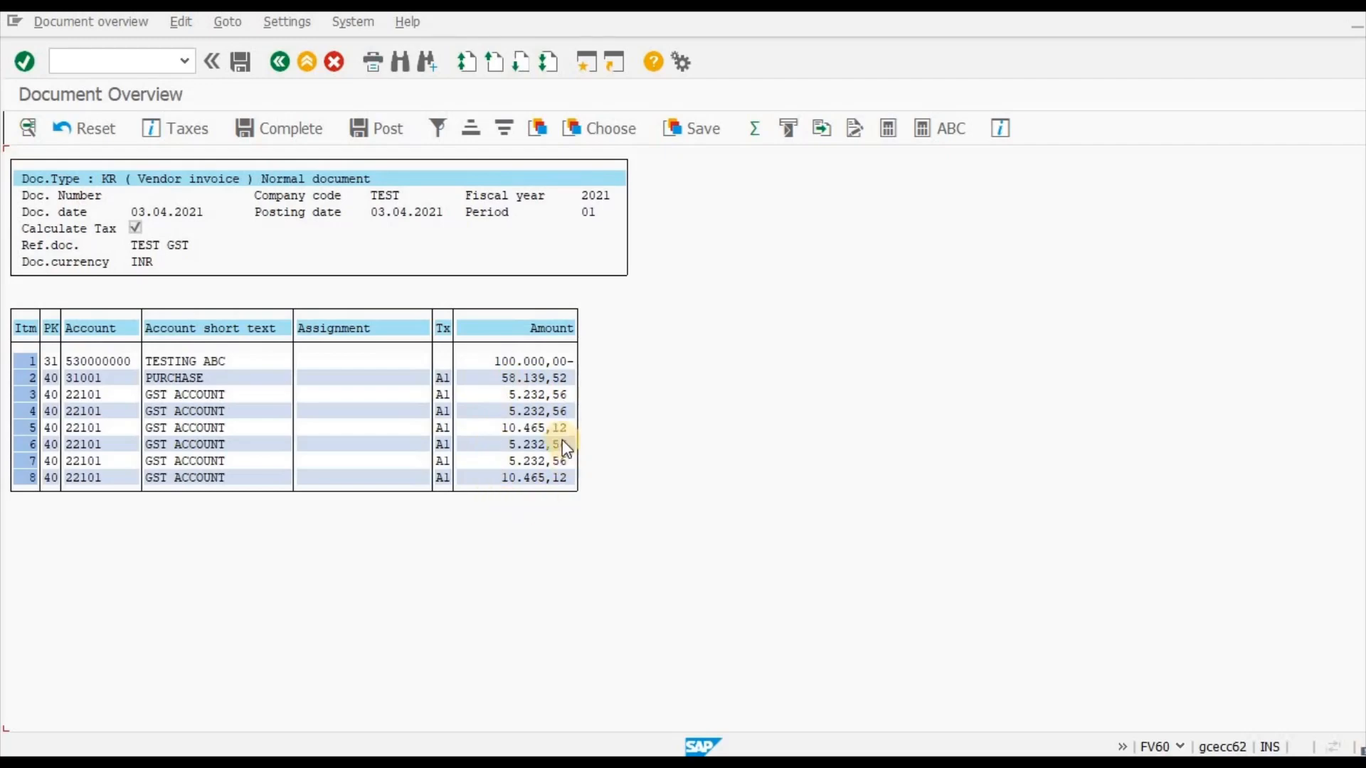
pyautogui.click(308, 63)
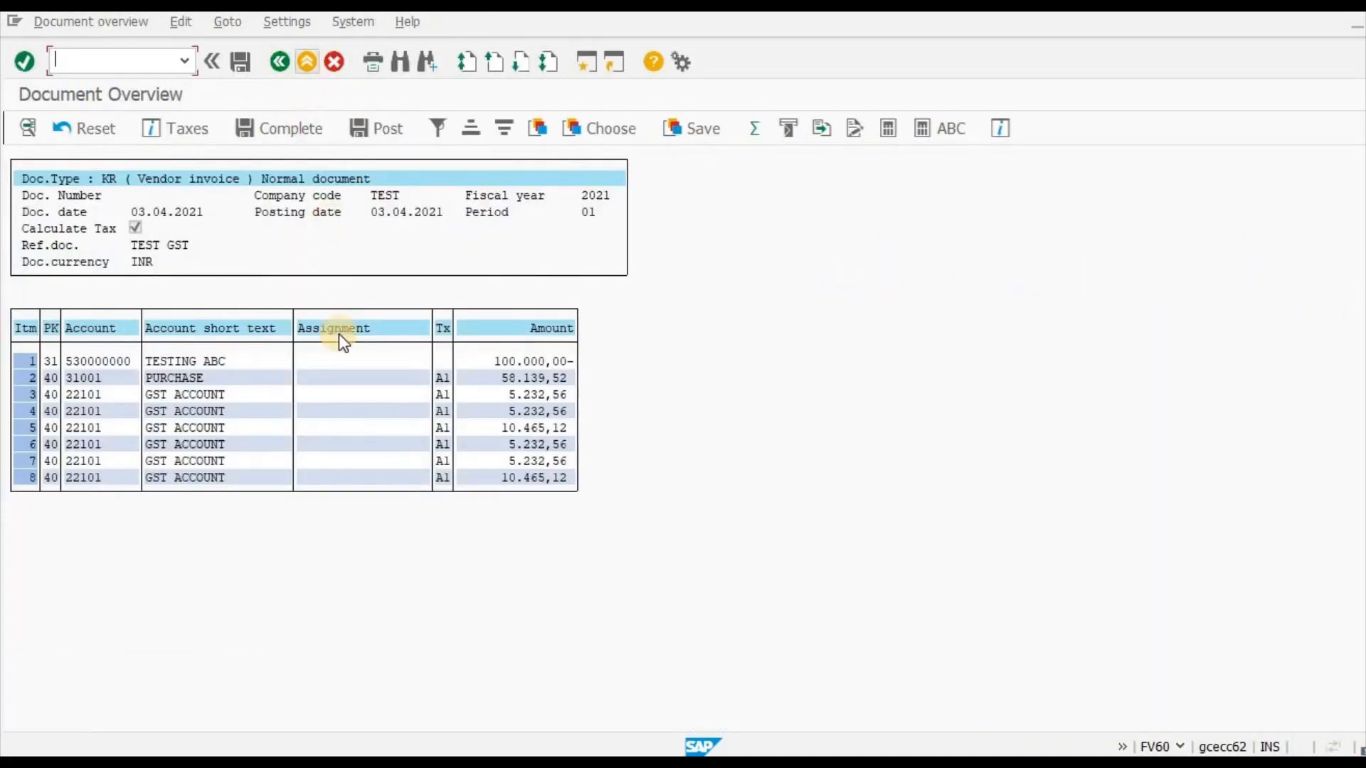
pyautogui.click(281, 63)
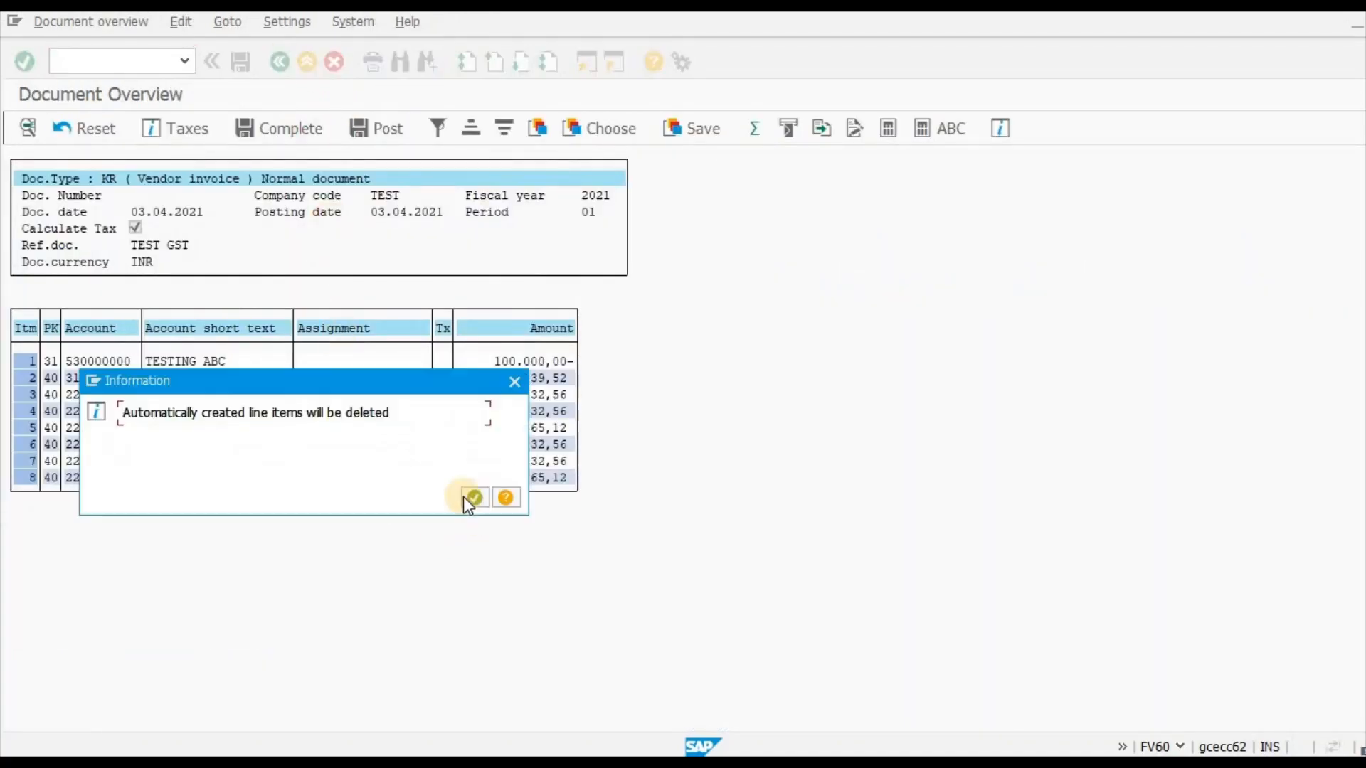
pyautogui.click(474, 497)
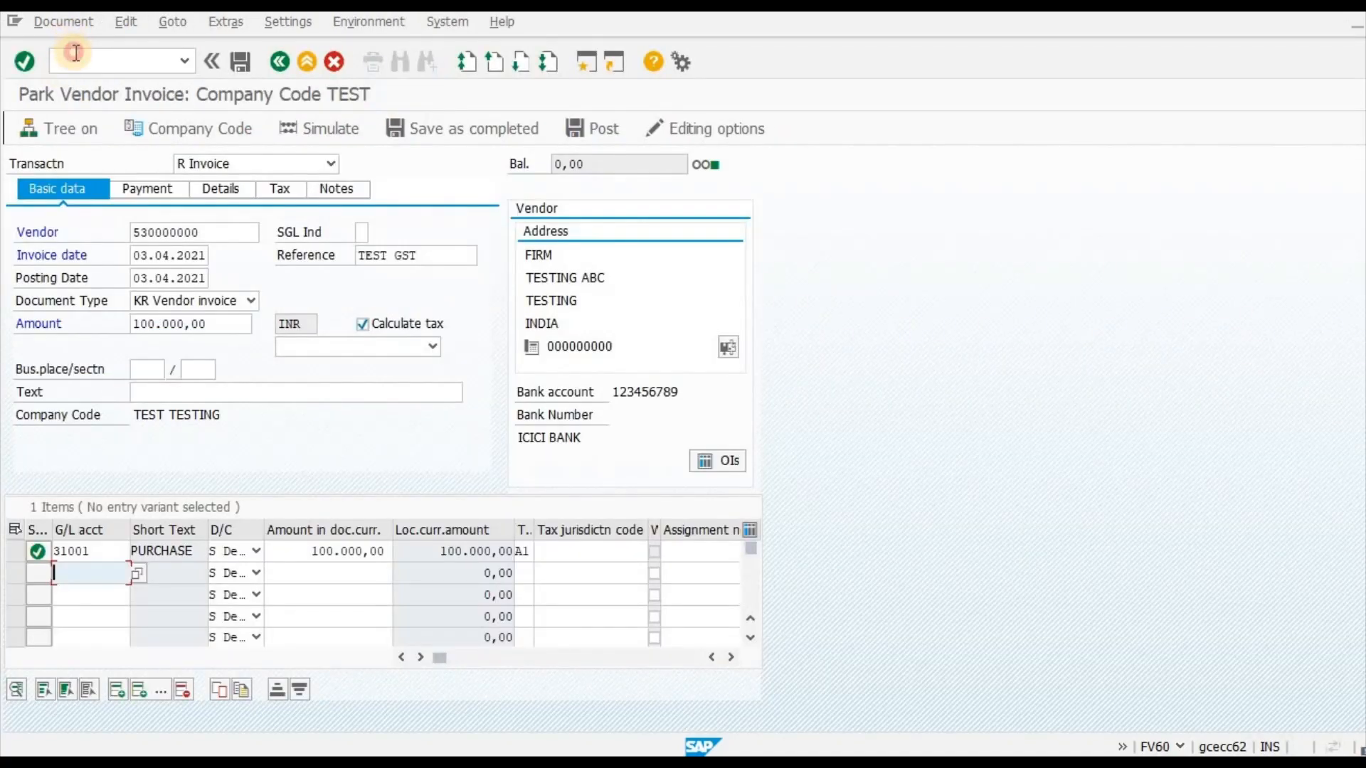
# Open an additional session at the SAP menu and start transaction FTXP in it.
pyautogui.click(77, 52)
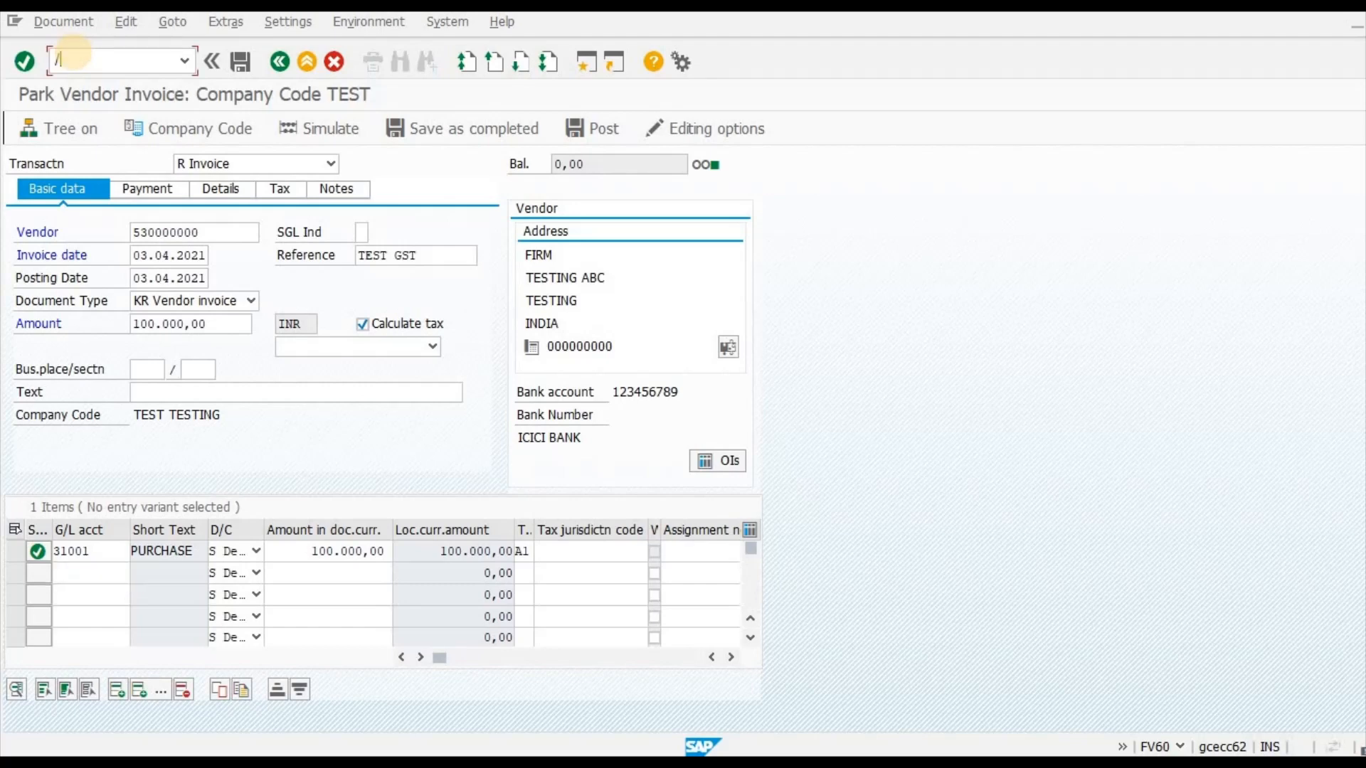
pyautogui.write('/osmen')
pyautogui.press('Return')
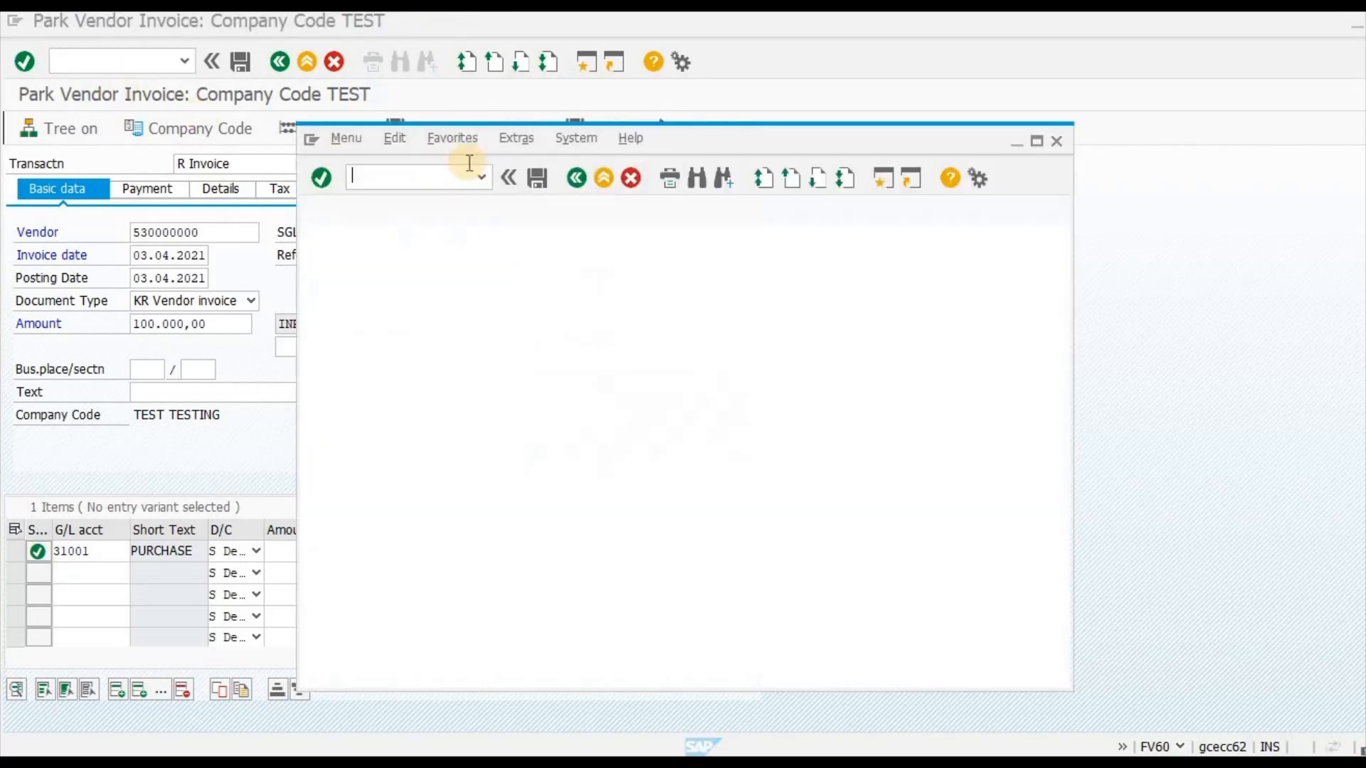
pyautogui.click(480, 154)
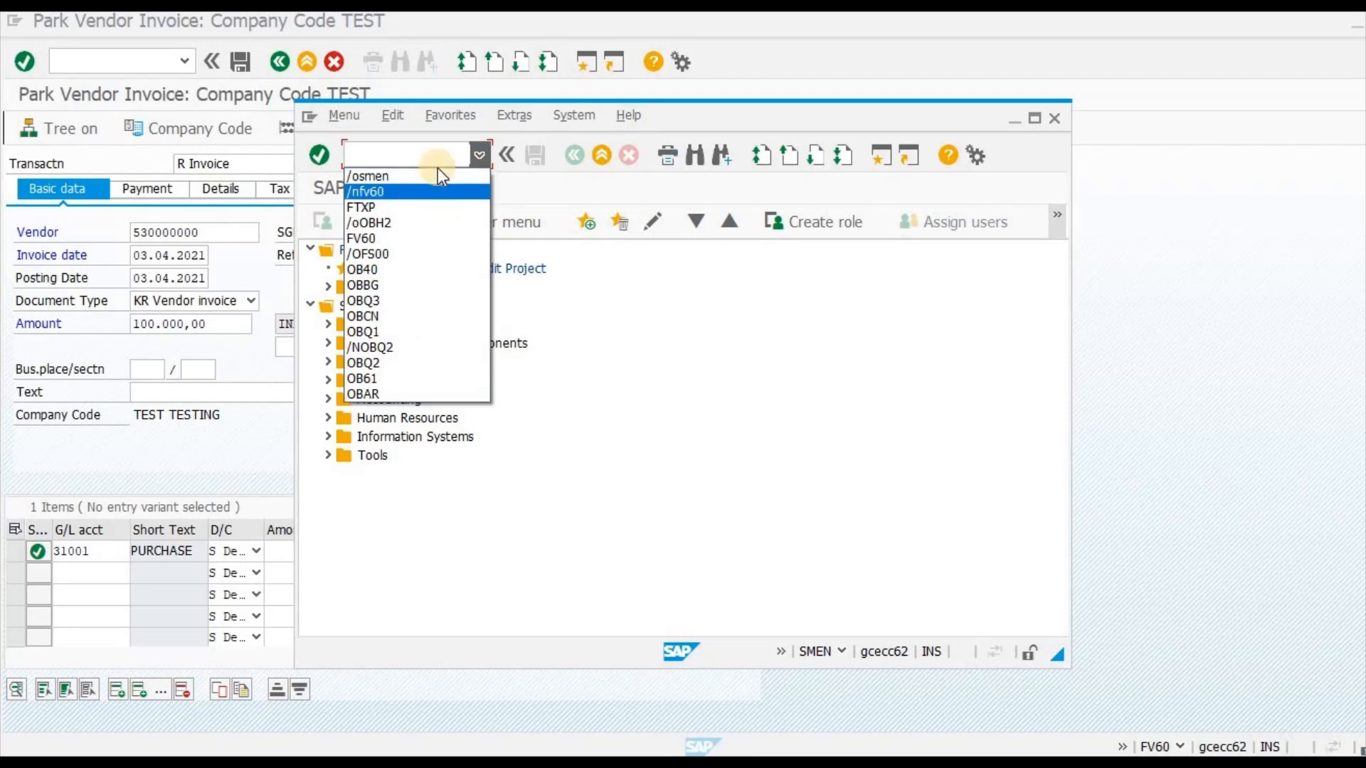
pyautogui.click(477, 152)
pyautogui.click(429, 200)
pyautogui.press('Return')
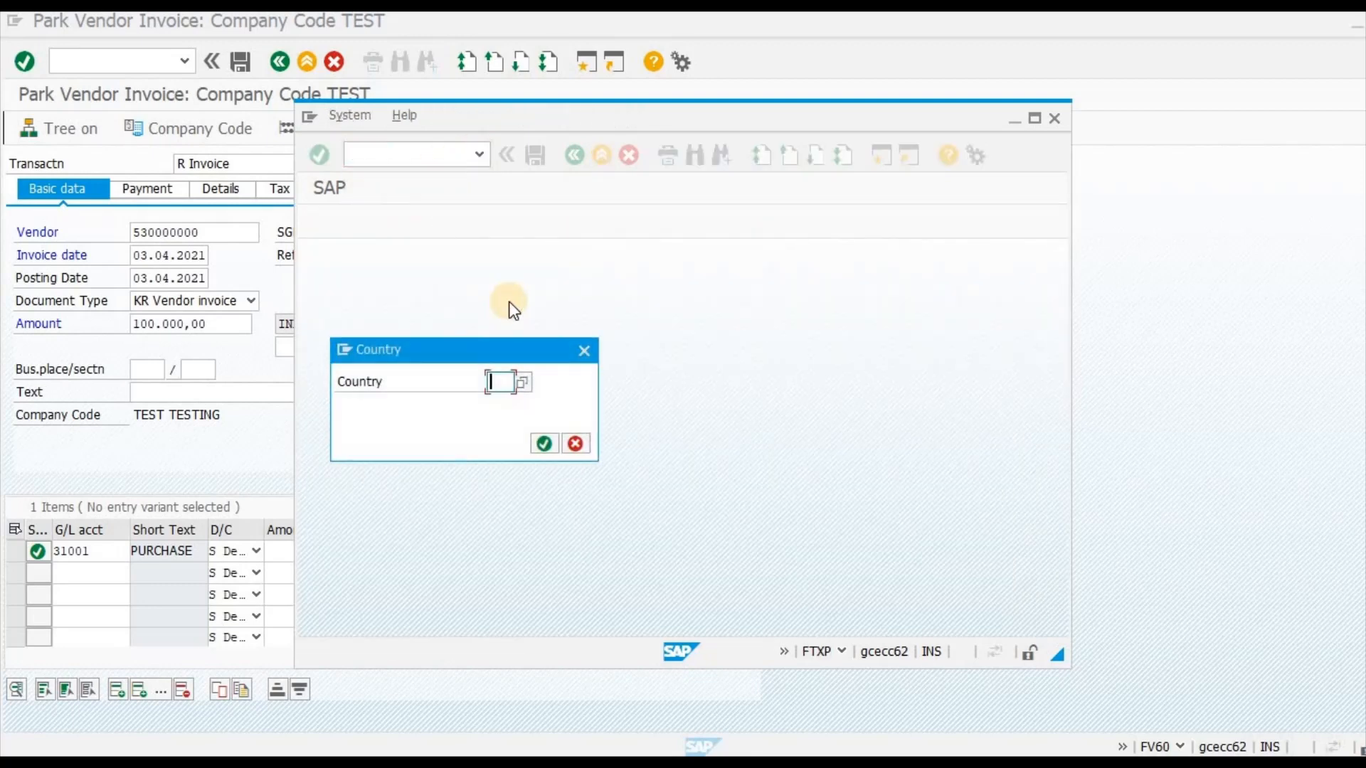
# Choose country IN and open tax code A1 for maintenance in the maximized session window.
pyautogui.write('ind')
pyautogui.press('Return')
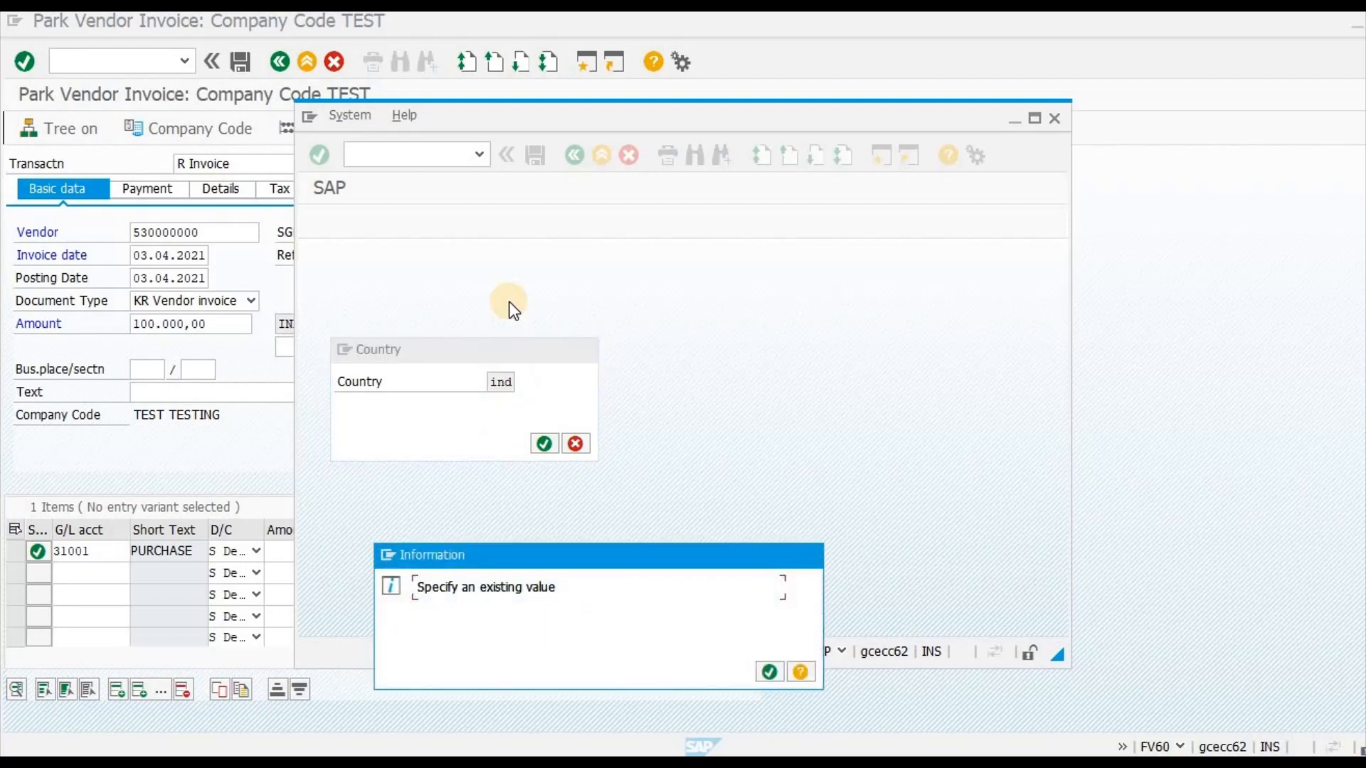
pyautogui.press('Return')
pyautogui.write('in')
pyautogui.press('Return')
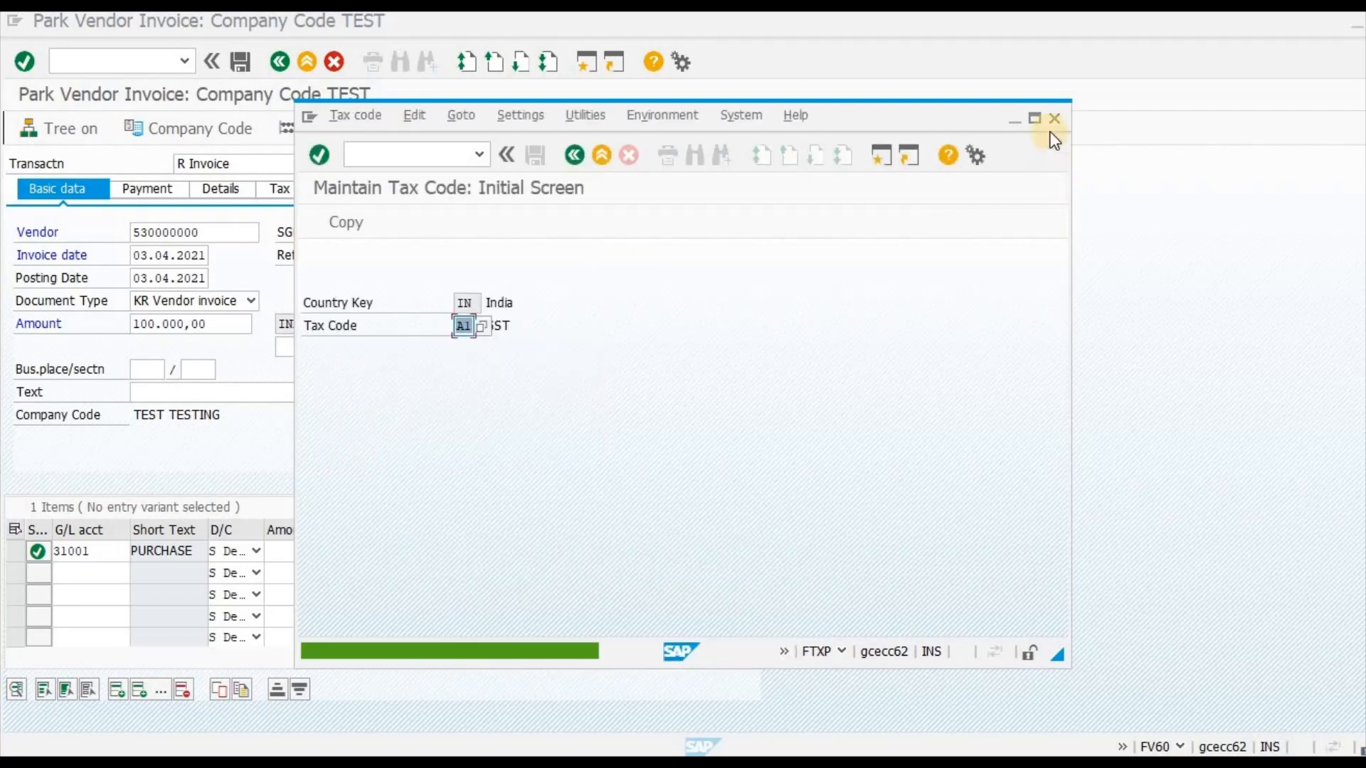
pyautogui.click(1035, 120)
pyautogui.press('Return')
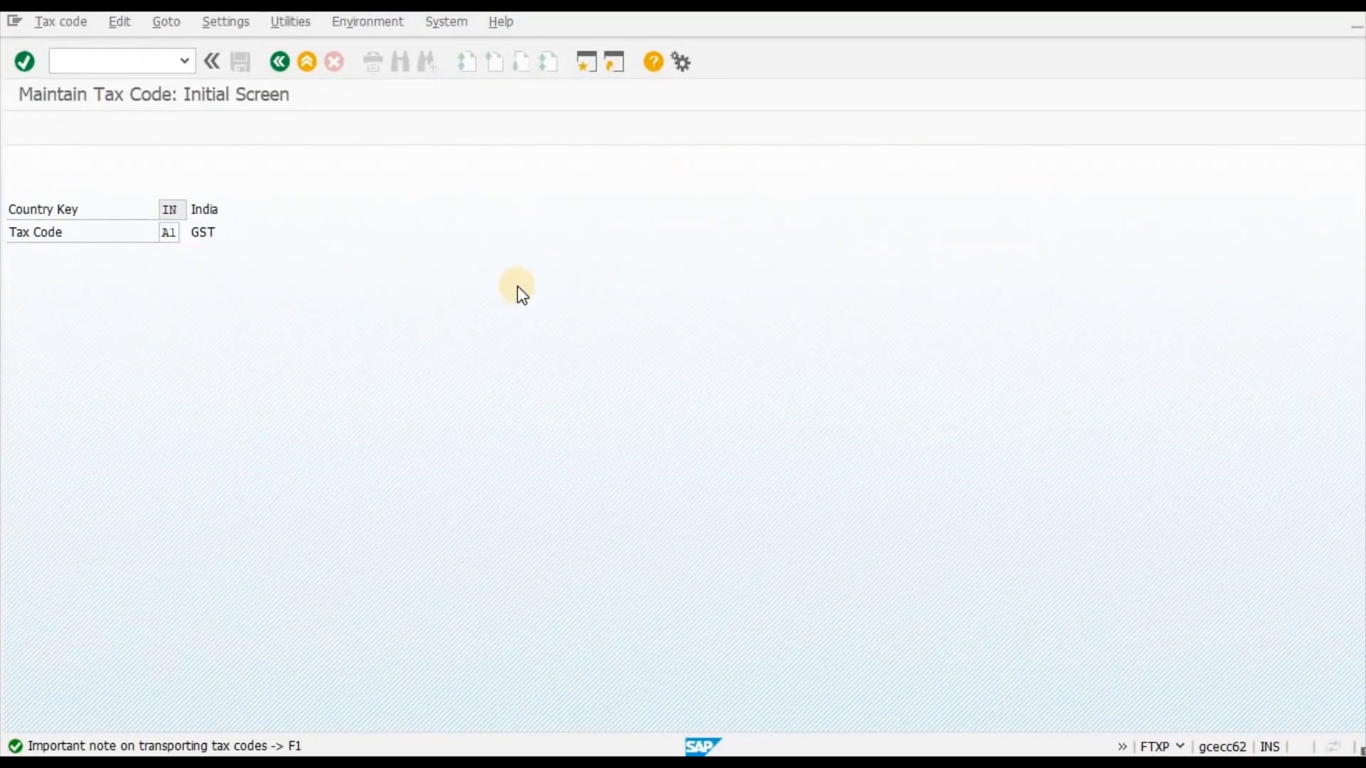
# Clear every tax percentage rate of tax code A1 except INP: Interstate GST, and save the tax code.
pyautogui.press('Delete')
pyautogui.press('Tab')
pyautogui.press('Delete')
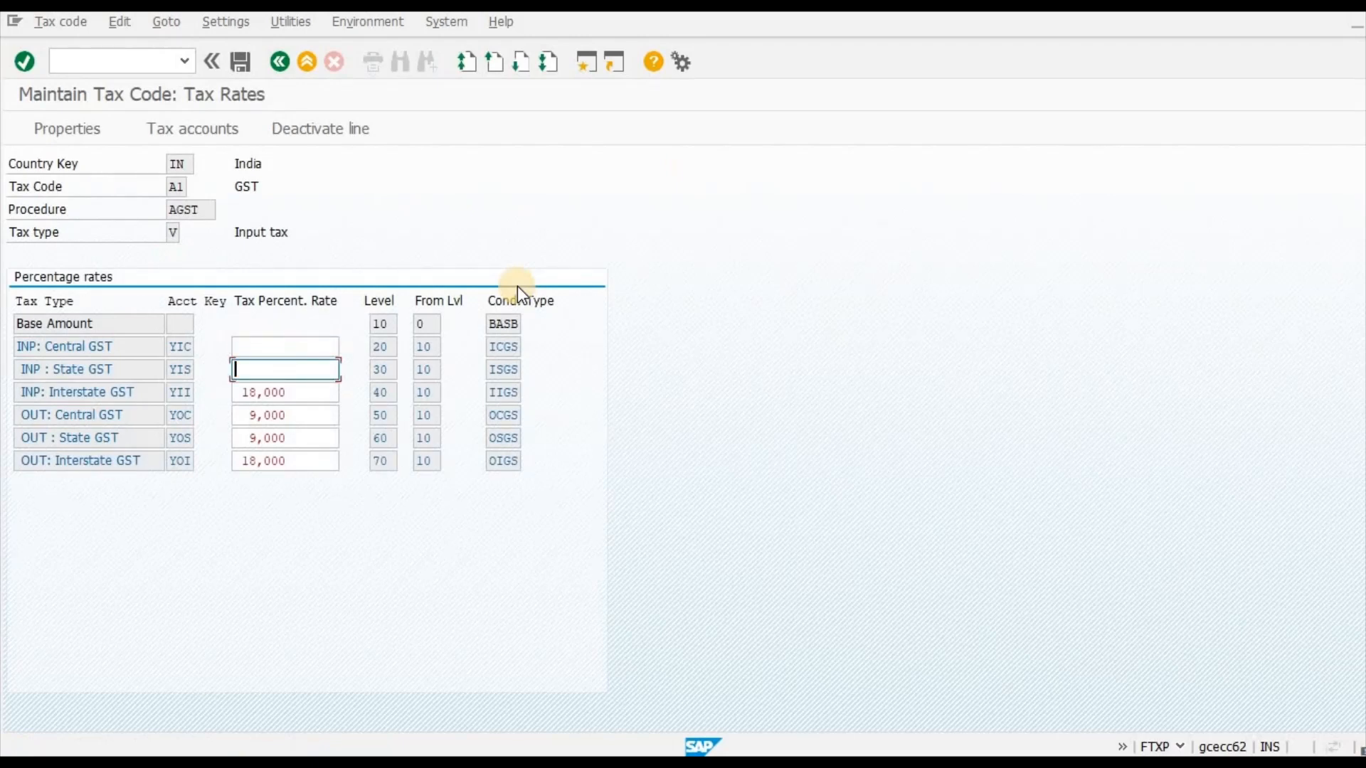
pyautogui.press('Tab')
pyautogui.press('Tab')
pyautogui.press('Delete')
pyautogui.press('Tab')
pyautogui.press('Delete')
pyautogui.press('Tab')
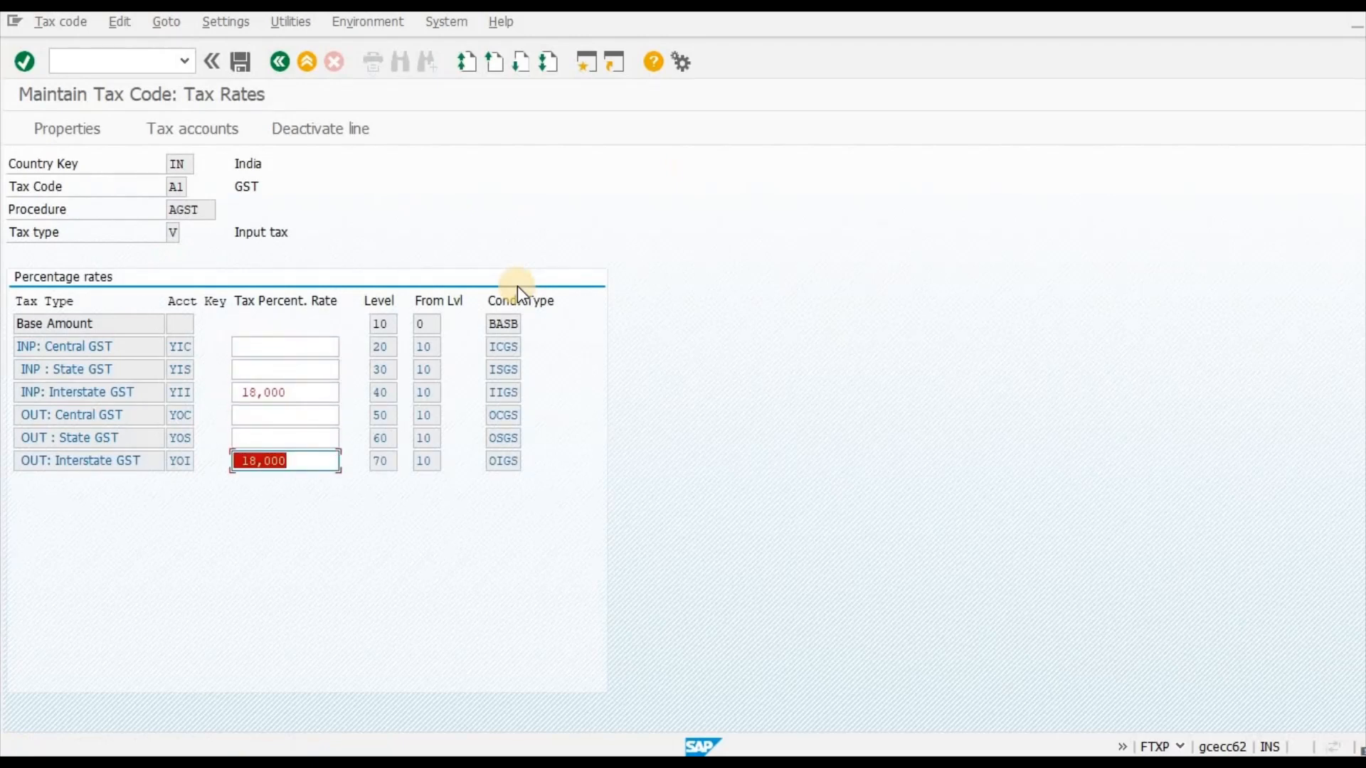
pyautogui.press('Delete')
pyautogui.click(241, 62)
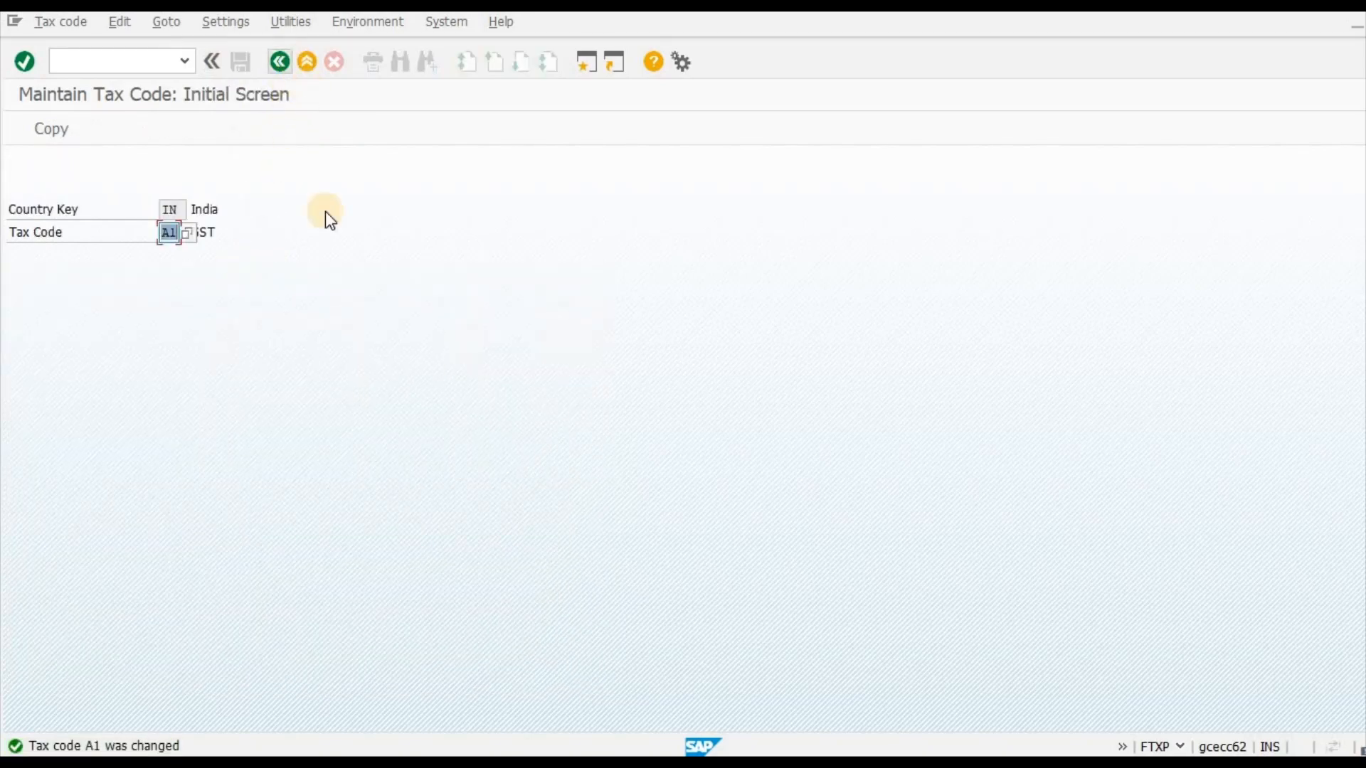
# Leave tax code maintenance, return to the invoice session and exit the unsaved invoice, discarding its data.
pyautogui.press('F3')
pyautogui.hotkey('alt', 'Tab')
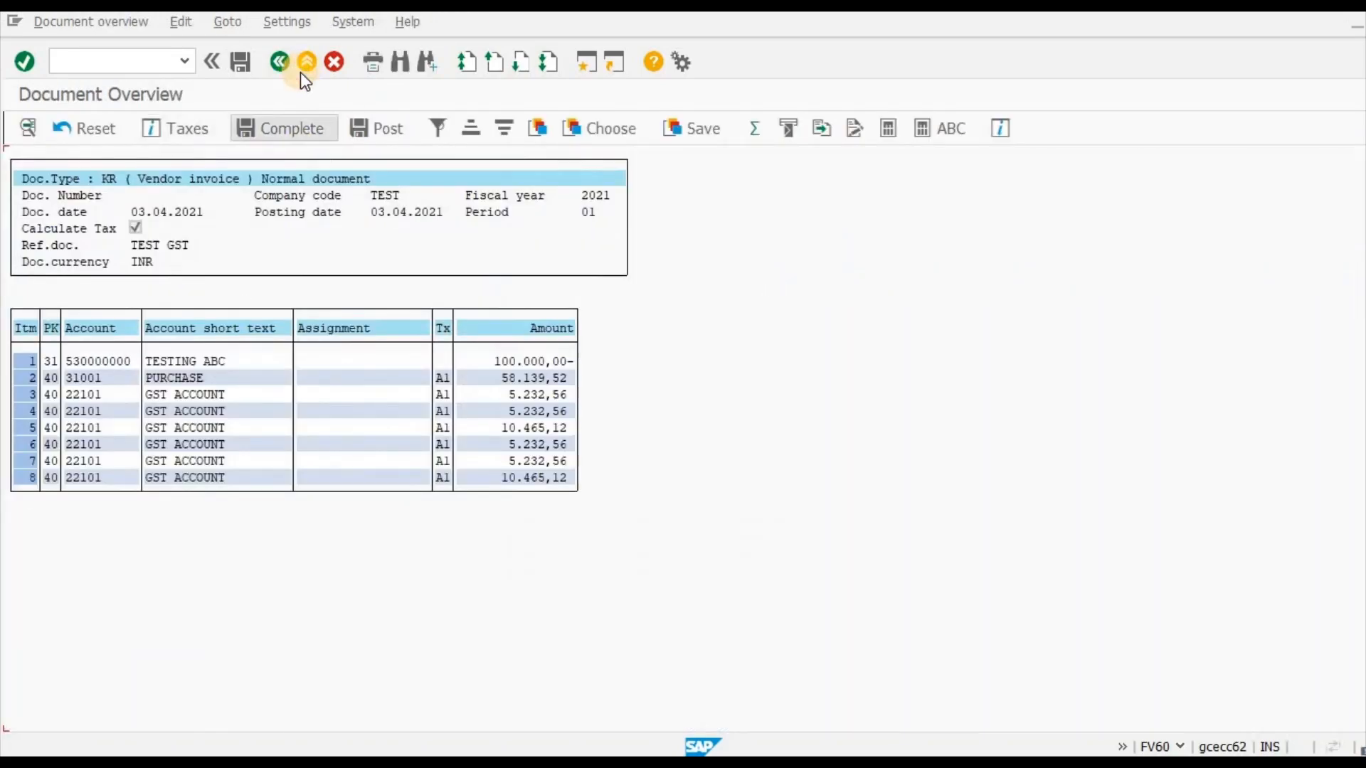
pyautogui.click(305, 65)
pyautogui.click(475, 497)
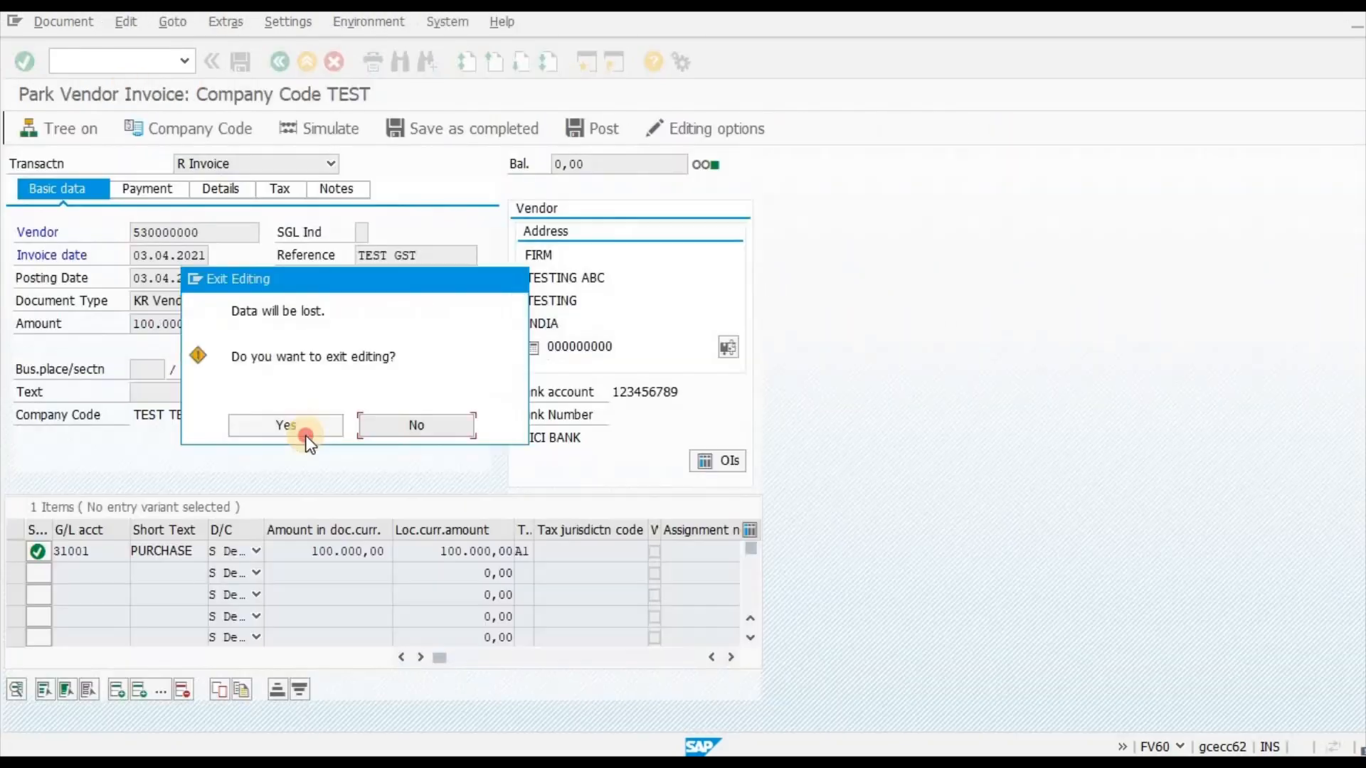
# Start transaction FV60 again for company code TEST.
pyautogui.click(123, 65)
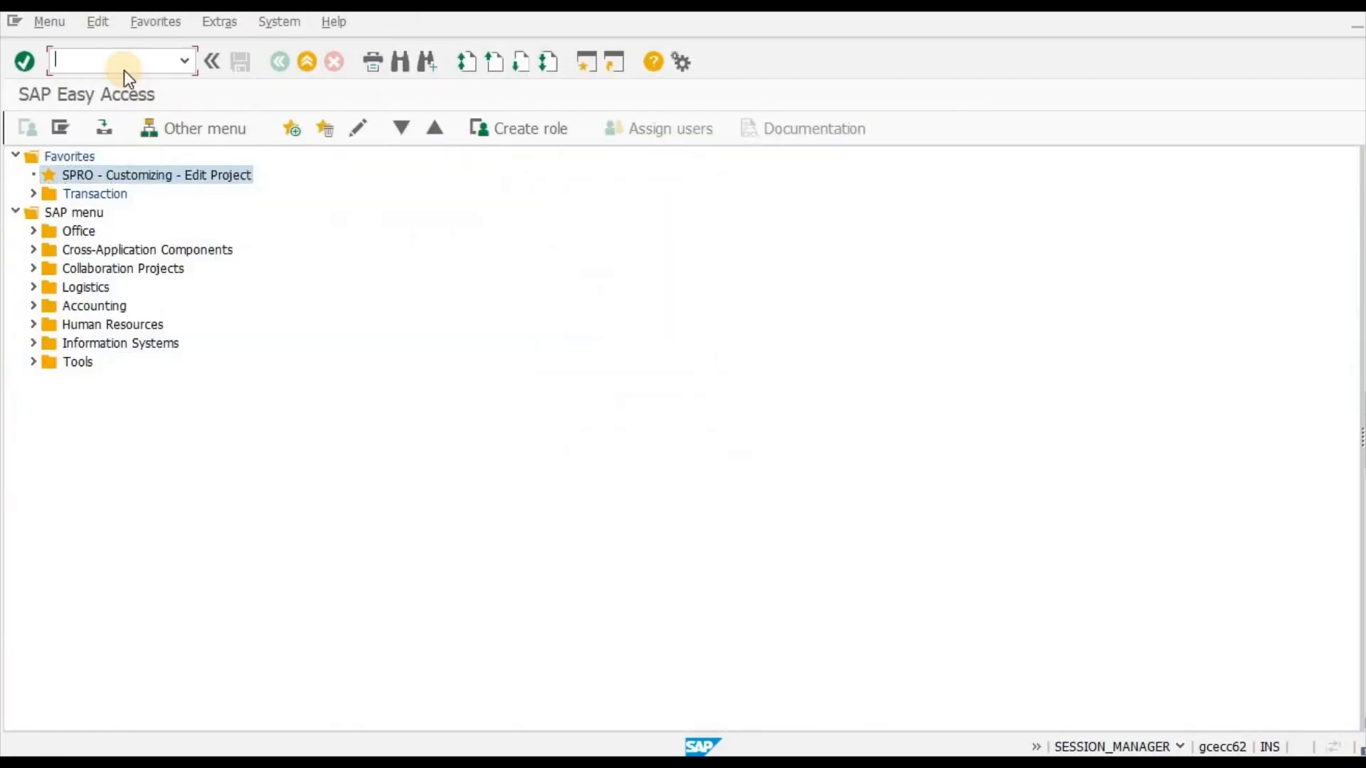
pyautogui.write('FV60')
pyautogui.press('Return')
pyautogui.press('Down')
pyautogui.press('Down')
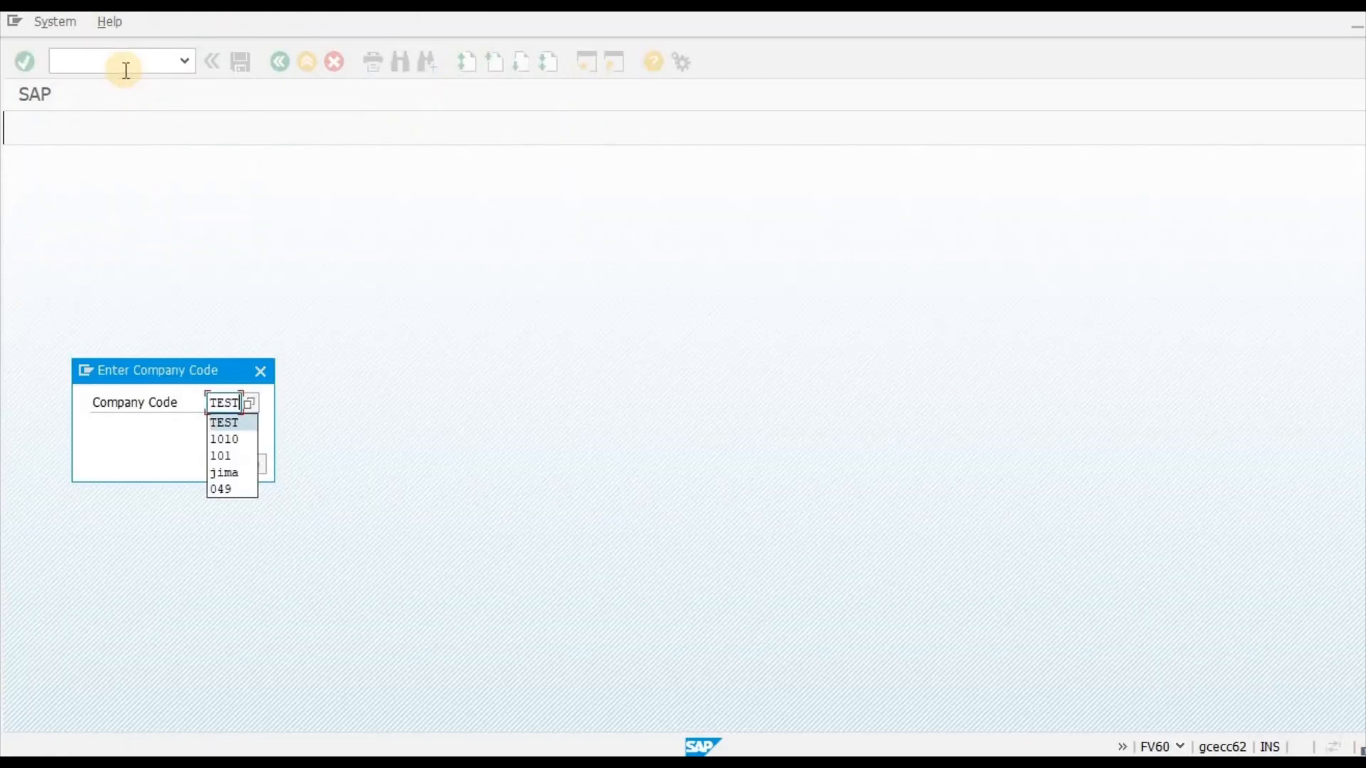
pyautogui.press('Return')
# Fill in the previously used vendor, invoice date 030421 and reference TEST GST from the earlier entries.
pyautogui.press('Down')
pyautogui.press('Down')
pyautogui.press('Return')
pyautogui.press('Tab')
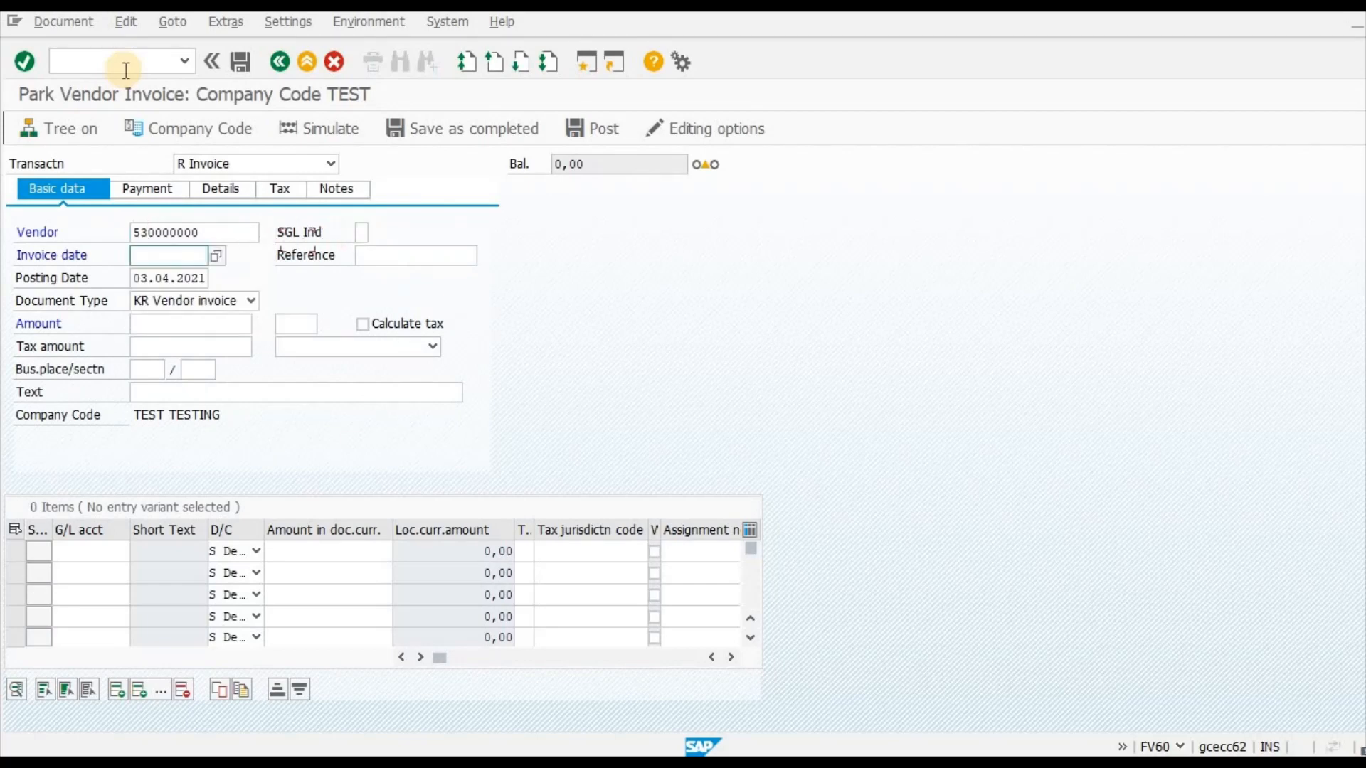
pyautogui.press('Down')
pyautogui.press('Down')
pyautogui.press('Return')
pyautogui.press('Tab')
pyautogui.press('Down')
pyautogui.press('Down')
pyautogui.press('Return')
pyautogui.press('Tab')
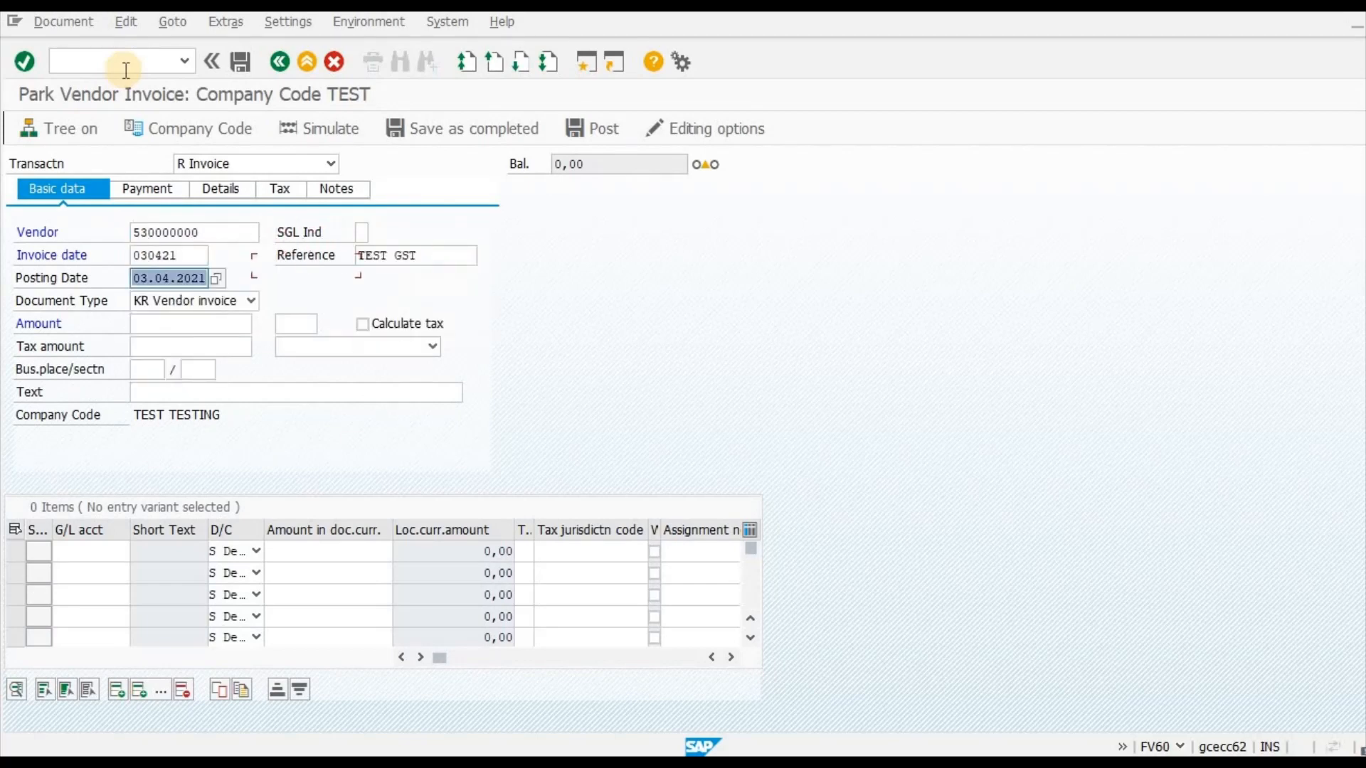
# Set the invoice amount to 100000 and turn on automatic tax calculation.
pyautogui.press('Tab')
pyautogui.press('Tab')
pyautogui.press('Down')
pyautogui.press('Return')
pyautogui.press('Tab')
pyautogui.press('Tab')
pyautogui.press('space')
pyautogui.press('Return')
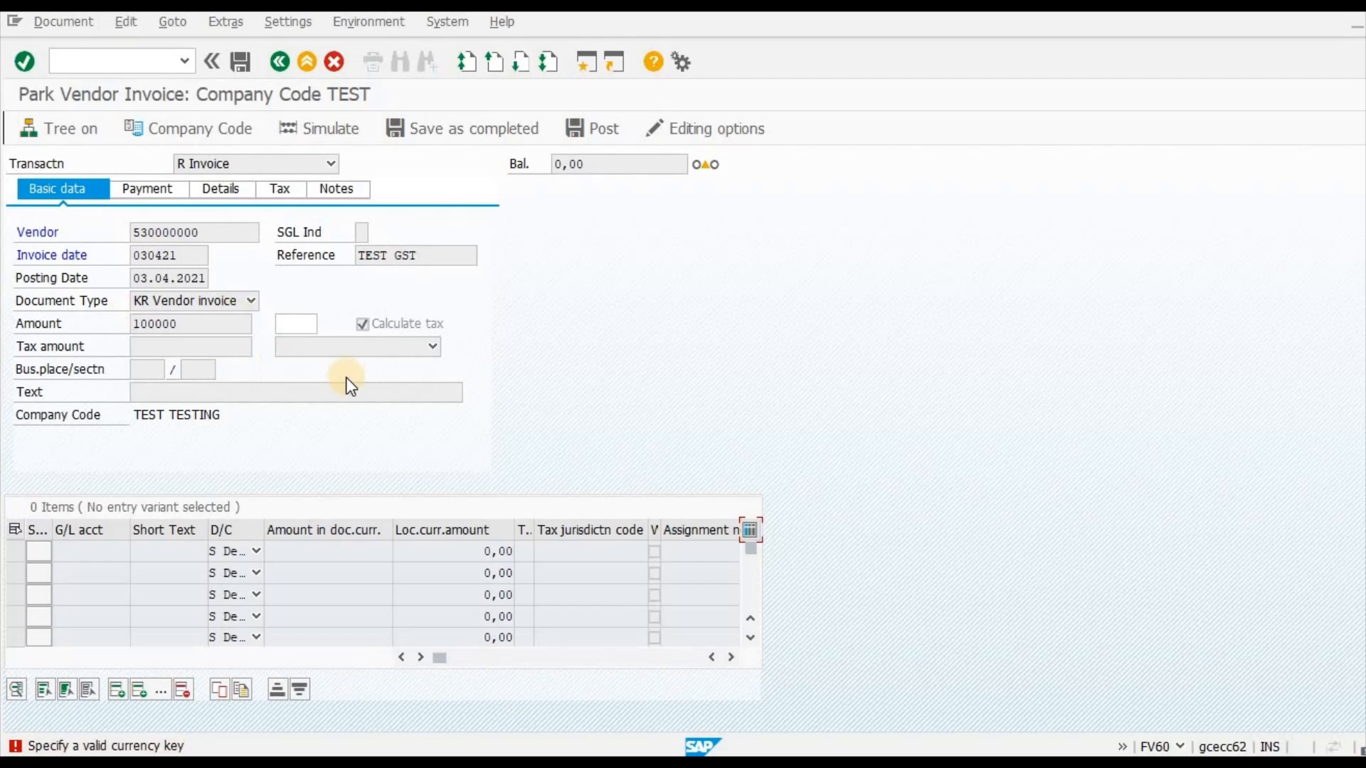
# Set the invoice currency to INR and assign tax code A1 (GST).
pyautogui.click(308, 319)
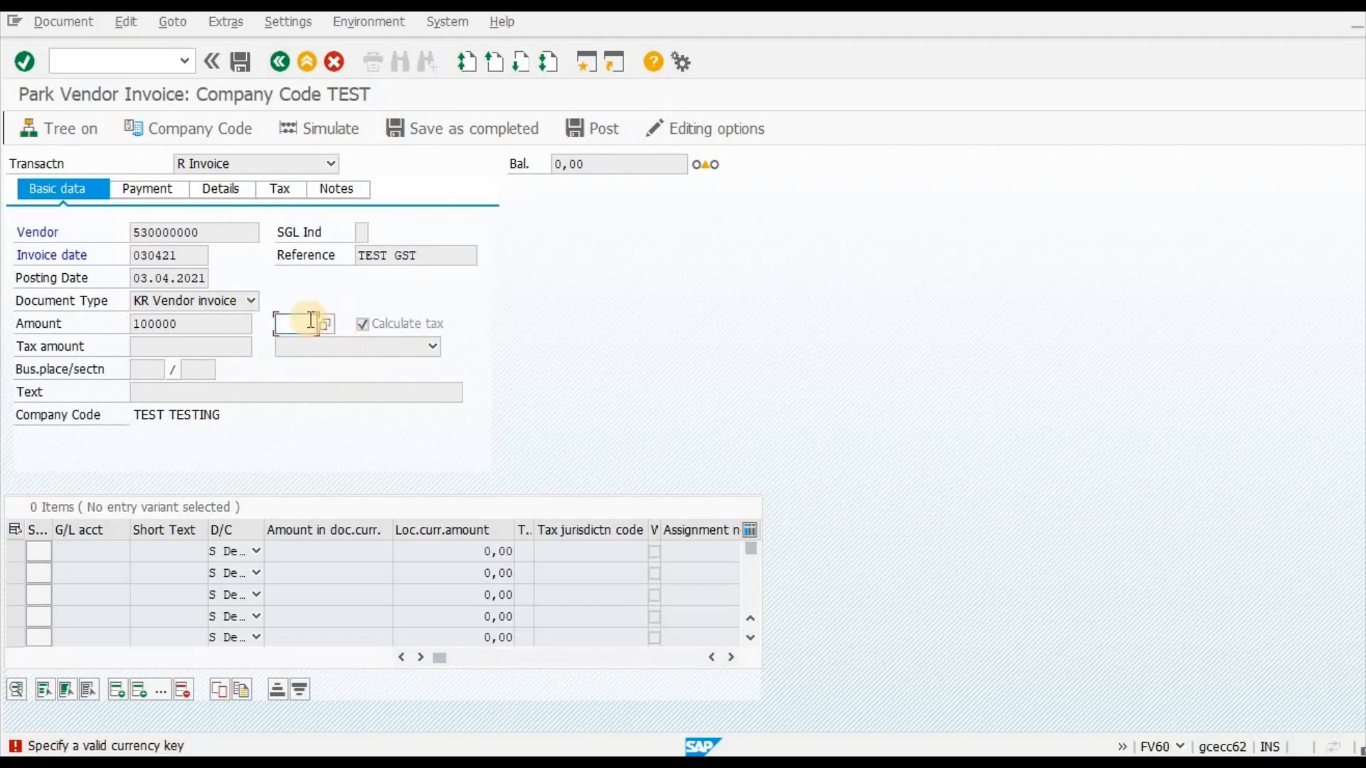
pyautogui.write('INR')
pyautogui.press('Return')
pyautogui.click(332, 348)
pyautogui.click(314, 365)
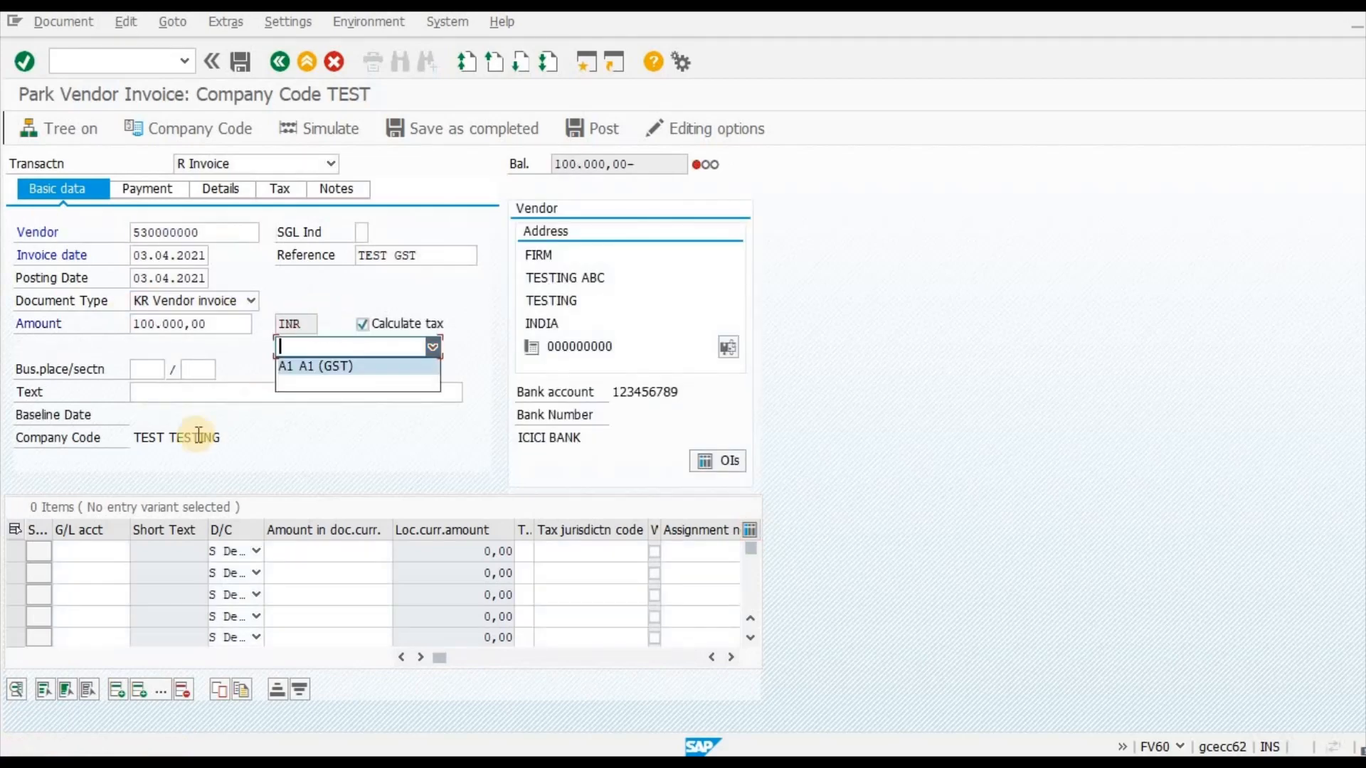
# Enter G/L account 31001 in the first line item with a debit of 100000 and validate the entry.
pyautogui.click(103, 545)
pyautogui.press('Down')
pyautogui.press('Down')
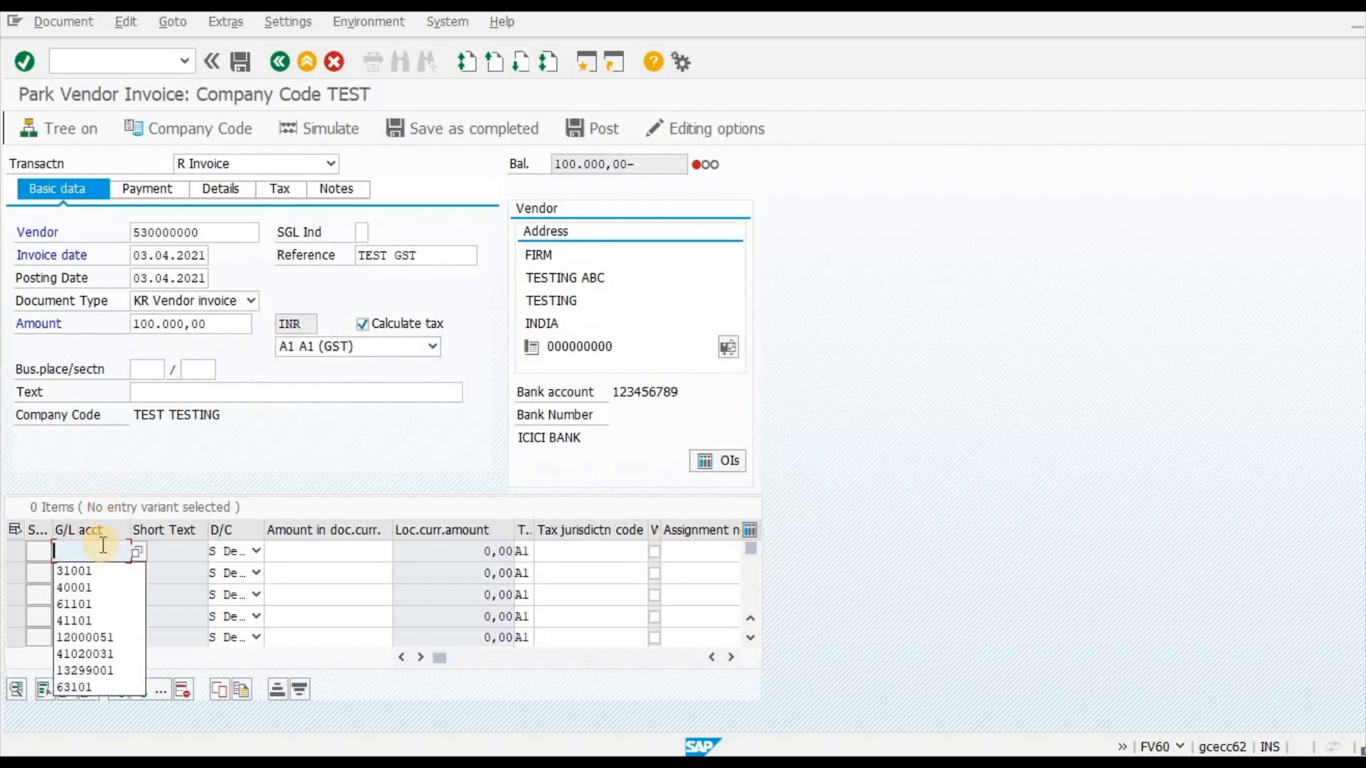
pyautogui.press('Return')
pyautogui.press('Tab')
pyautogui.press('Tab')
pyautogui.write('100000')
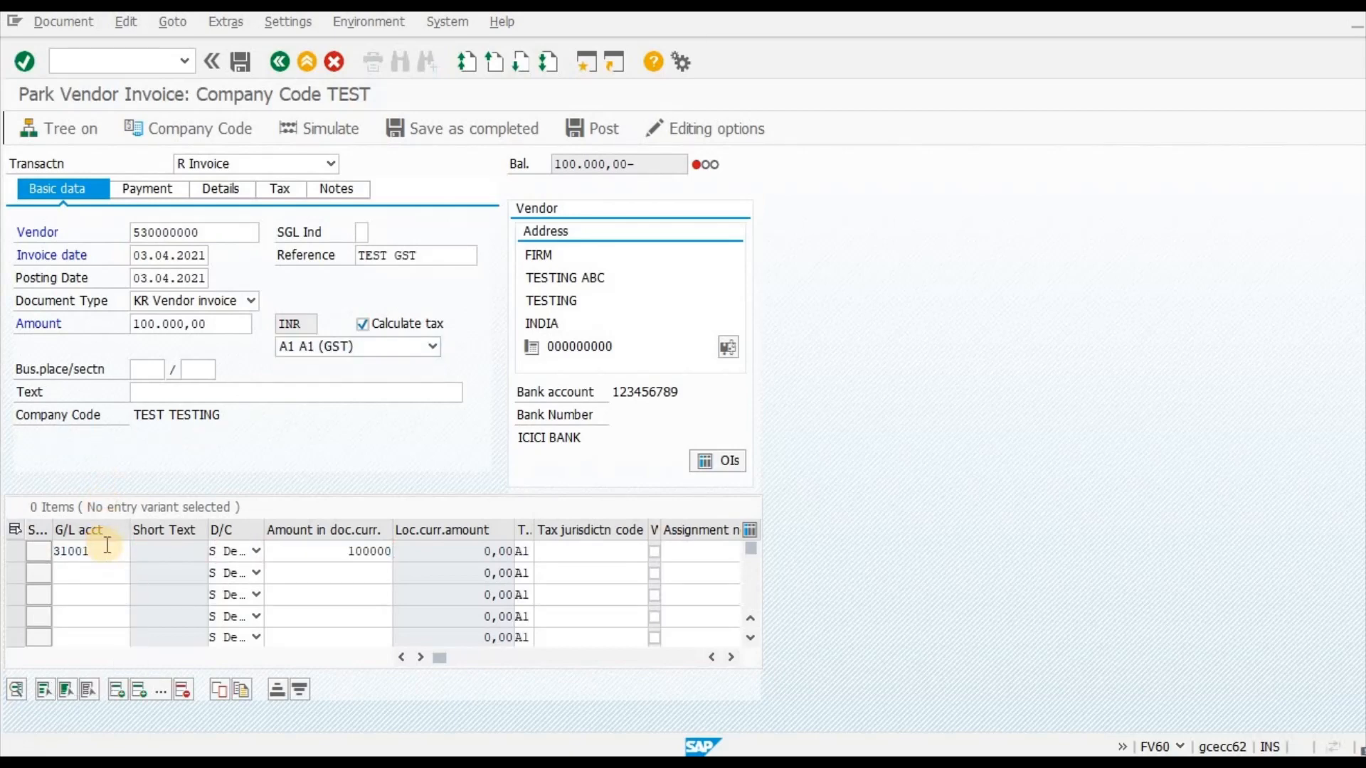
pyautogui.press('Return')
pyautogui.click(72, 551)
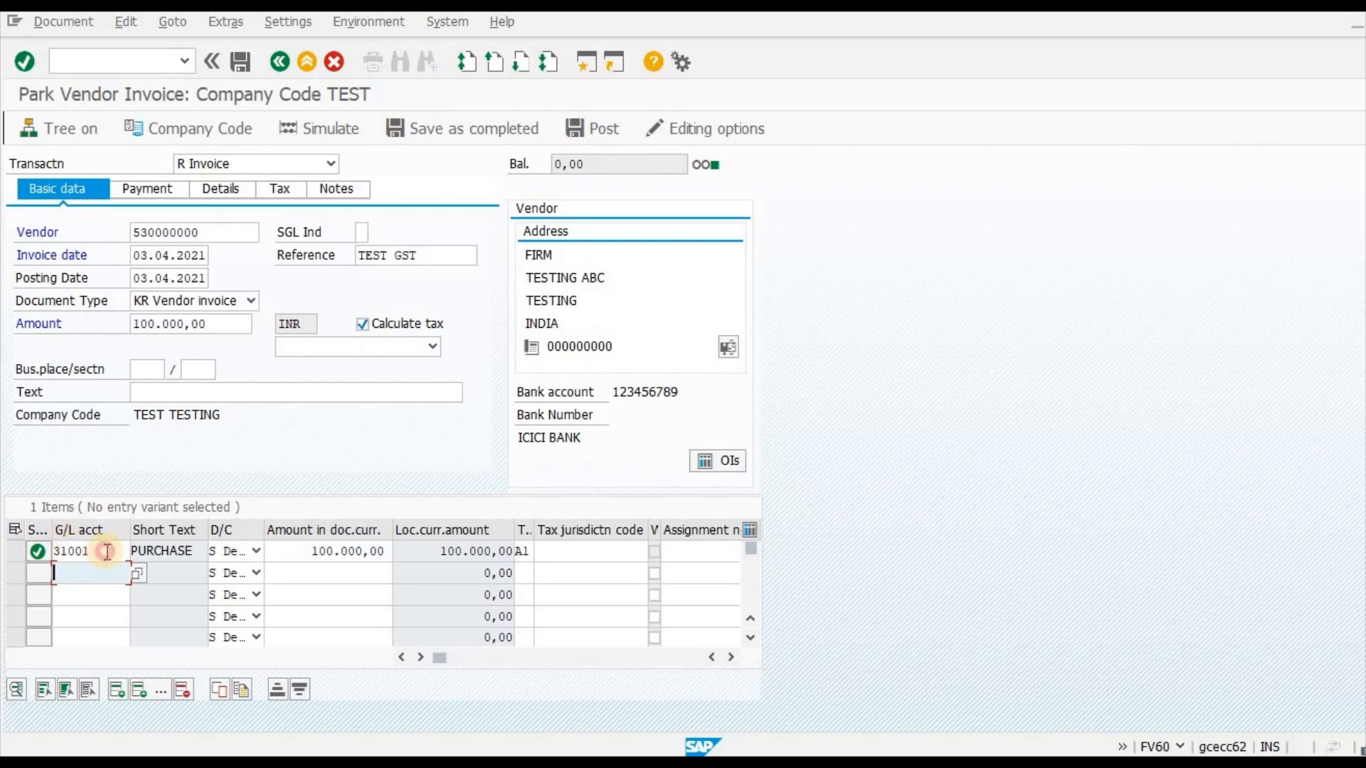
# Simulate the vendor invoice and post it from the document overview.
pyautogui.click(320, 128)
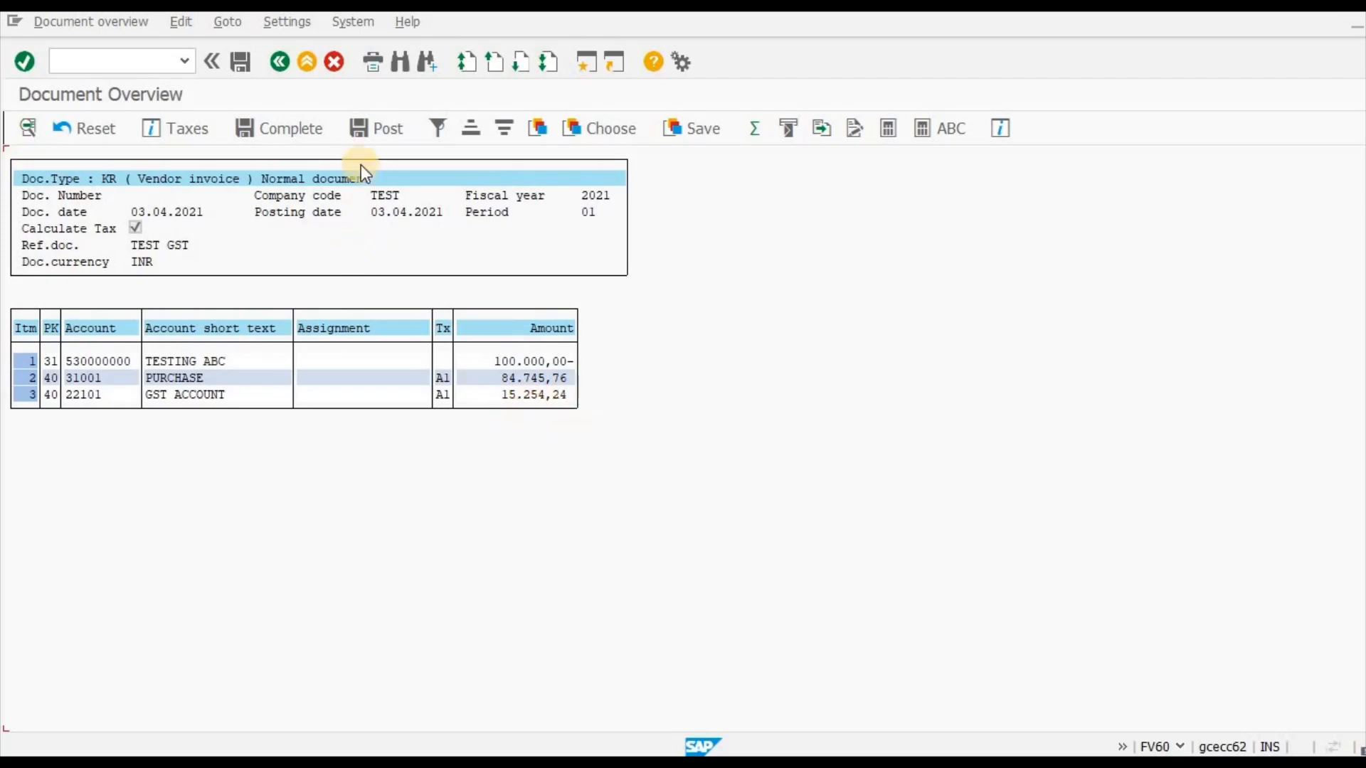
pyautogui.click(373, 130)
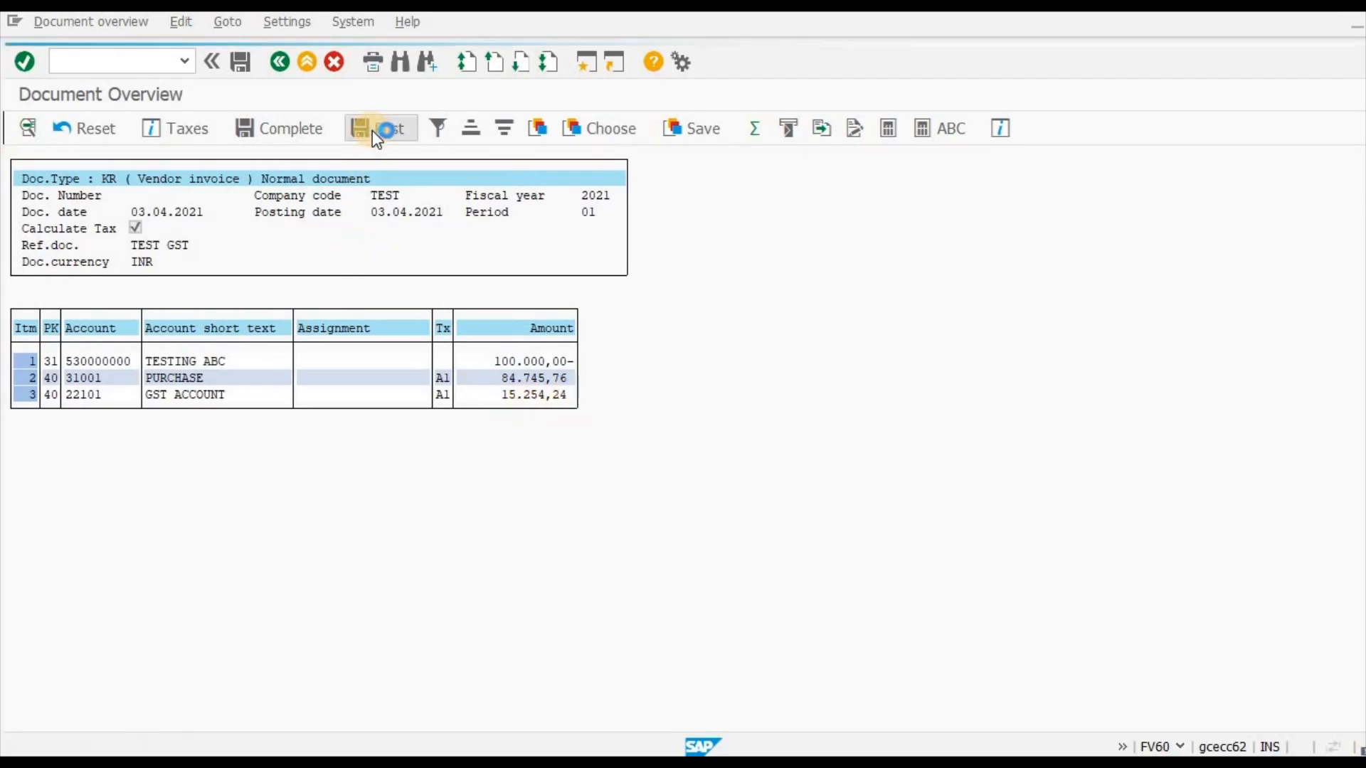
pyautogui.click(257, 466)
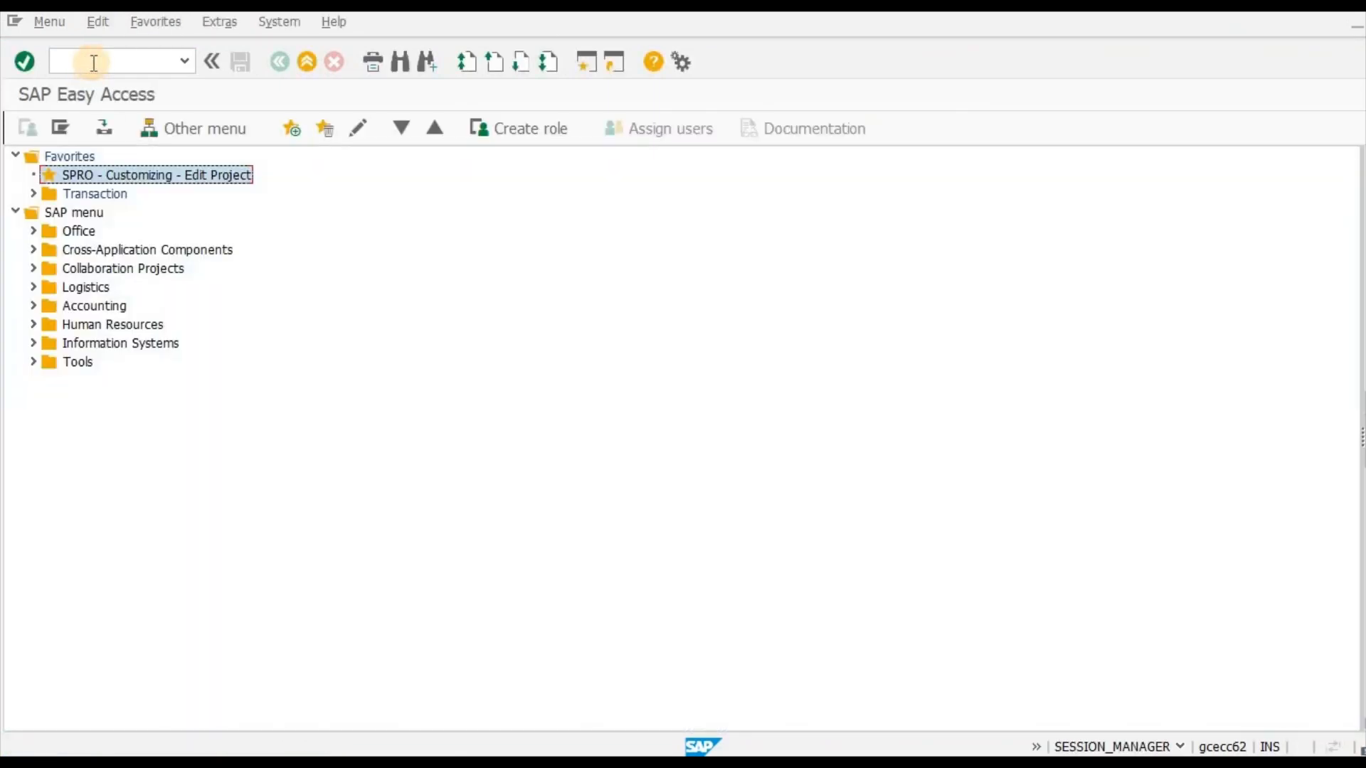
# Start transaction FS10N and display the balances of G/L account 31001 for company code TEST, fiscal year 2021.
pyautogui.click(93, 62)
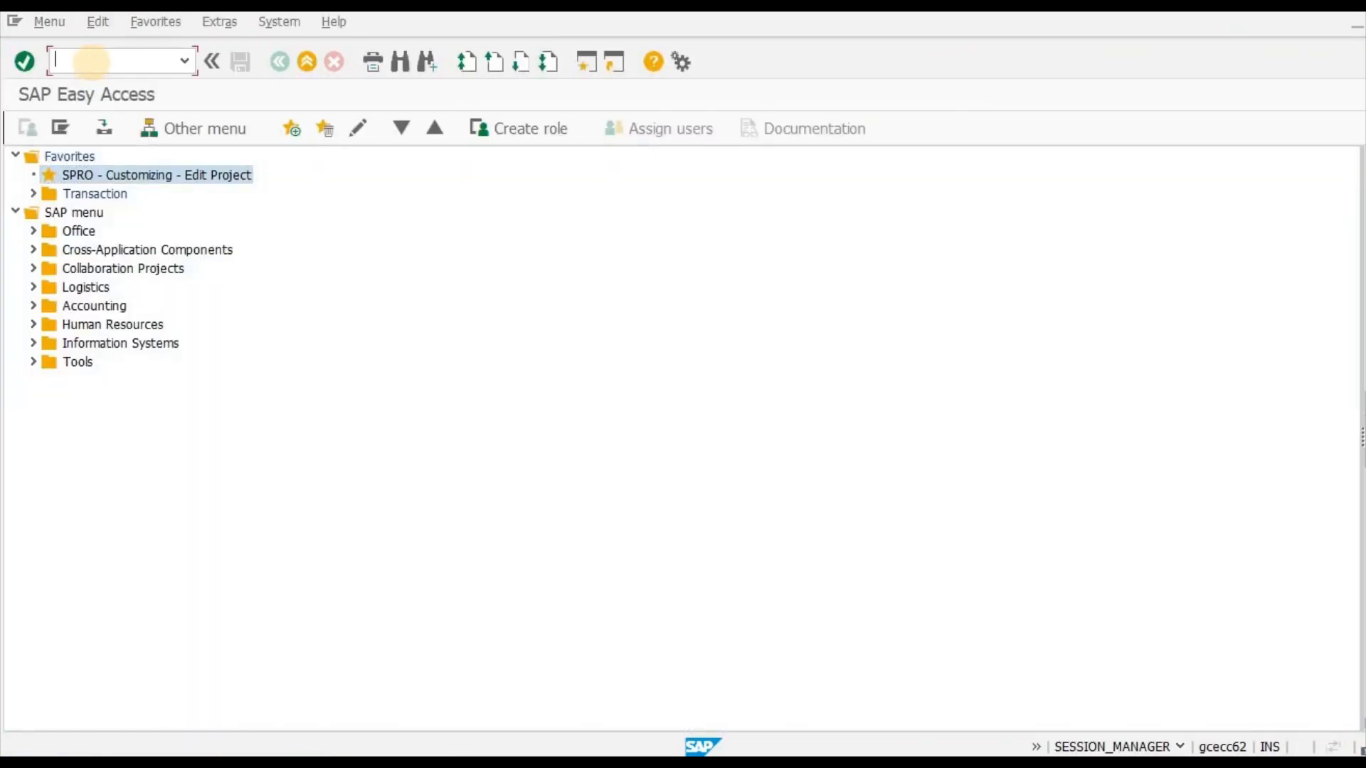
pyautogui.write('FS10N')
pyautogui.press('Return')
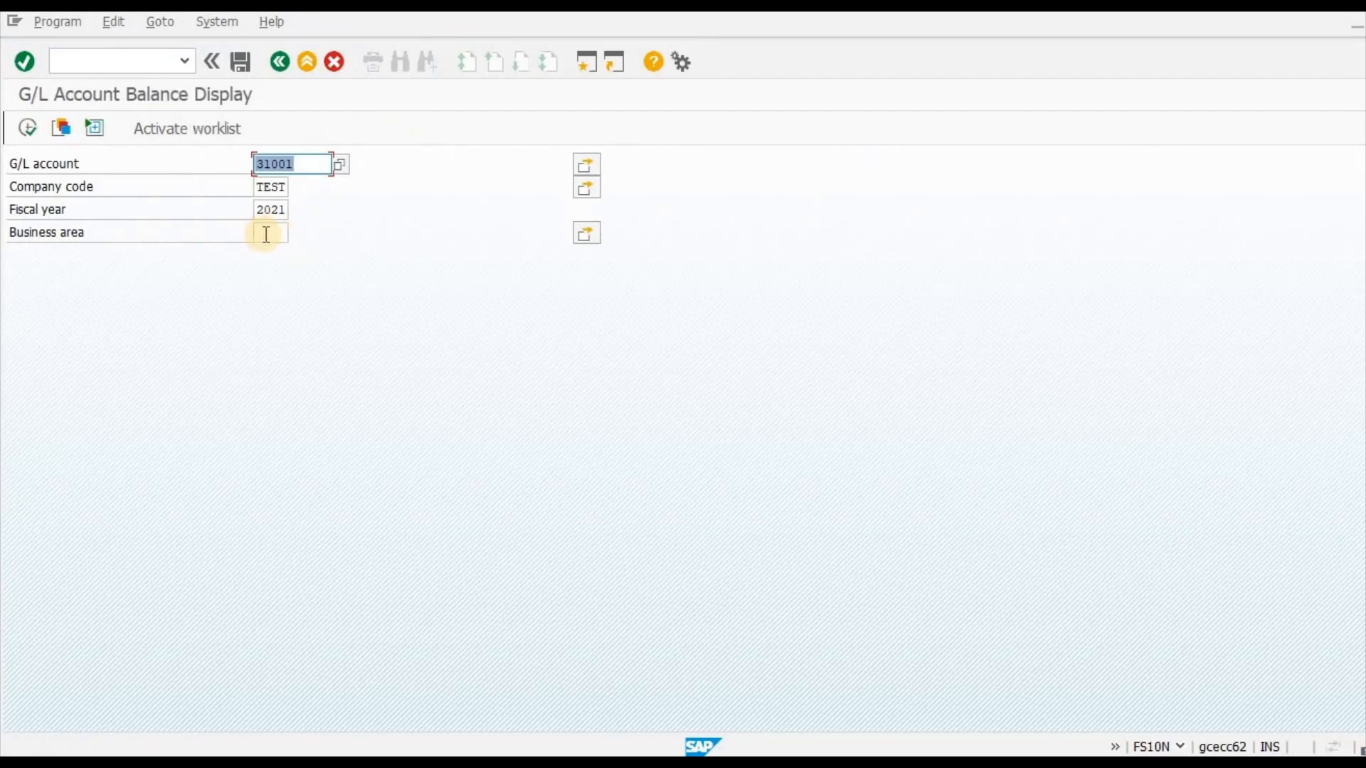
pyautogui.press('F8')
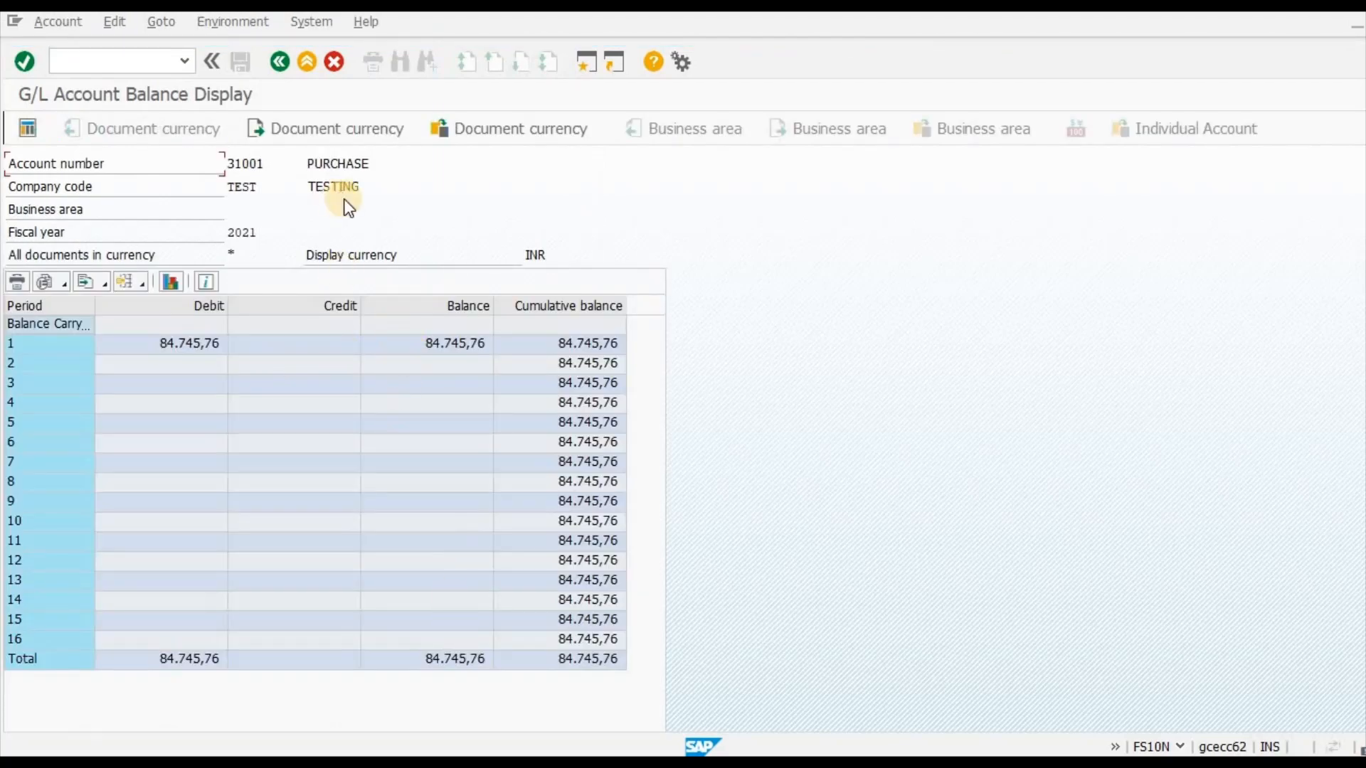
# Look up GST ACCOUNT, 22101, in chart of accounts TCOA and display its 2021 balances for company code TEST.
pyautogui.click(279, 62)
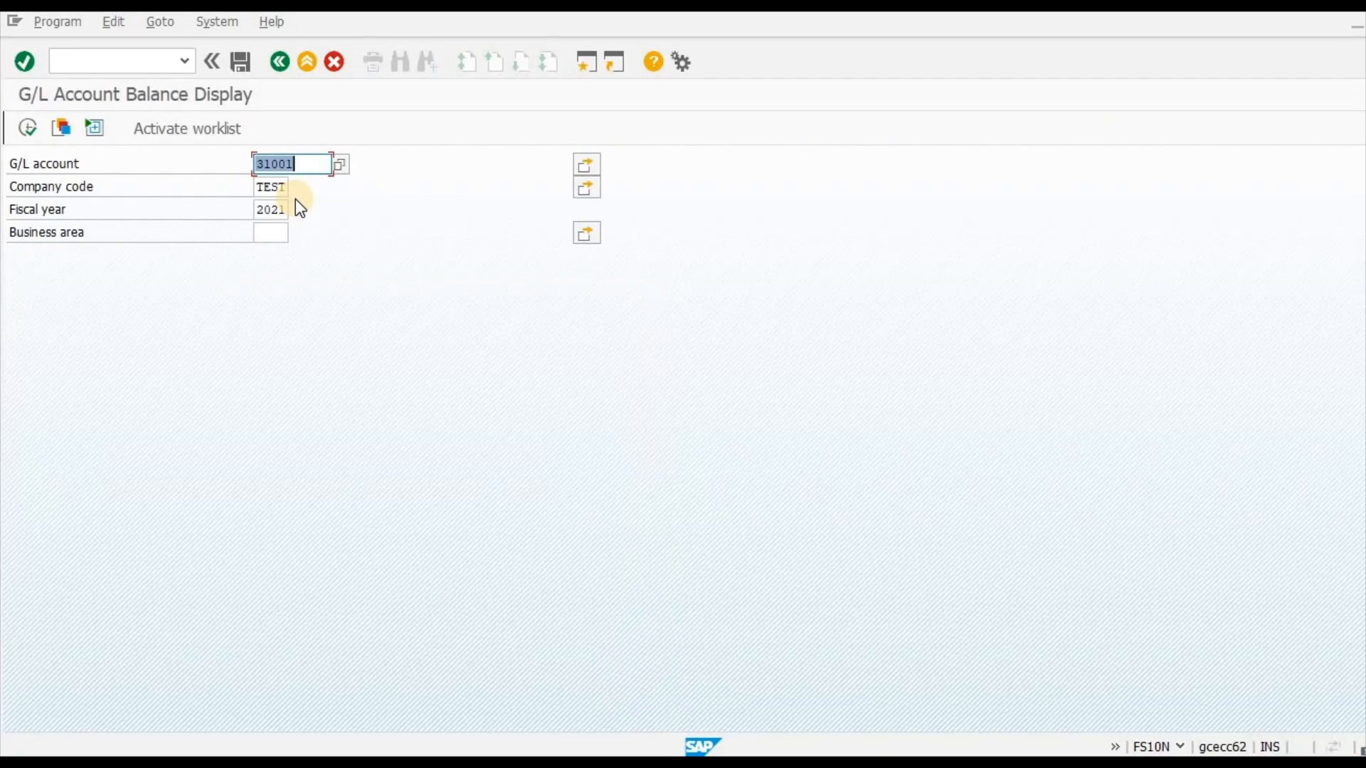
pyautogui.press('F4')
pyautogui.click(948, 564)
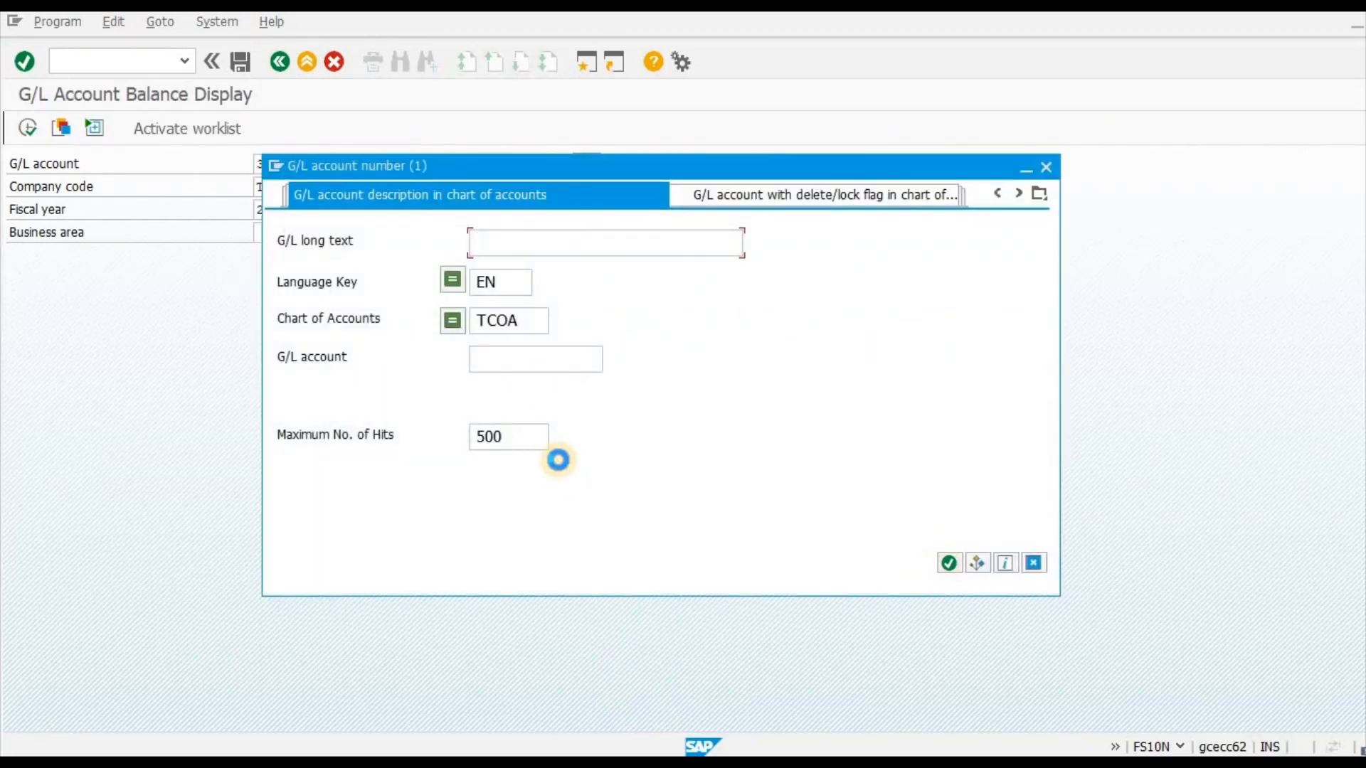
pyautogui.doubleClick(284, 165)
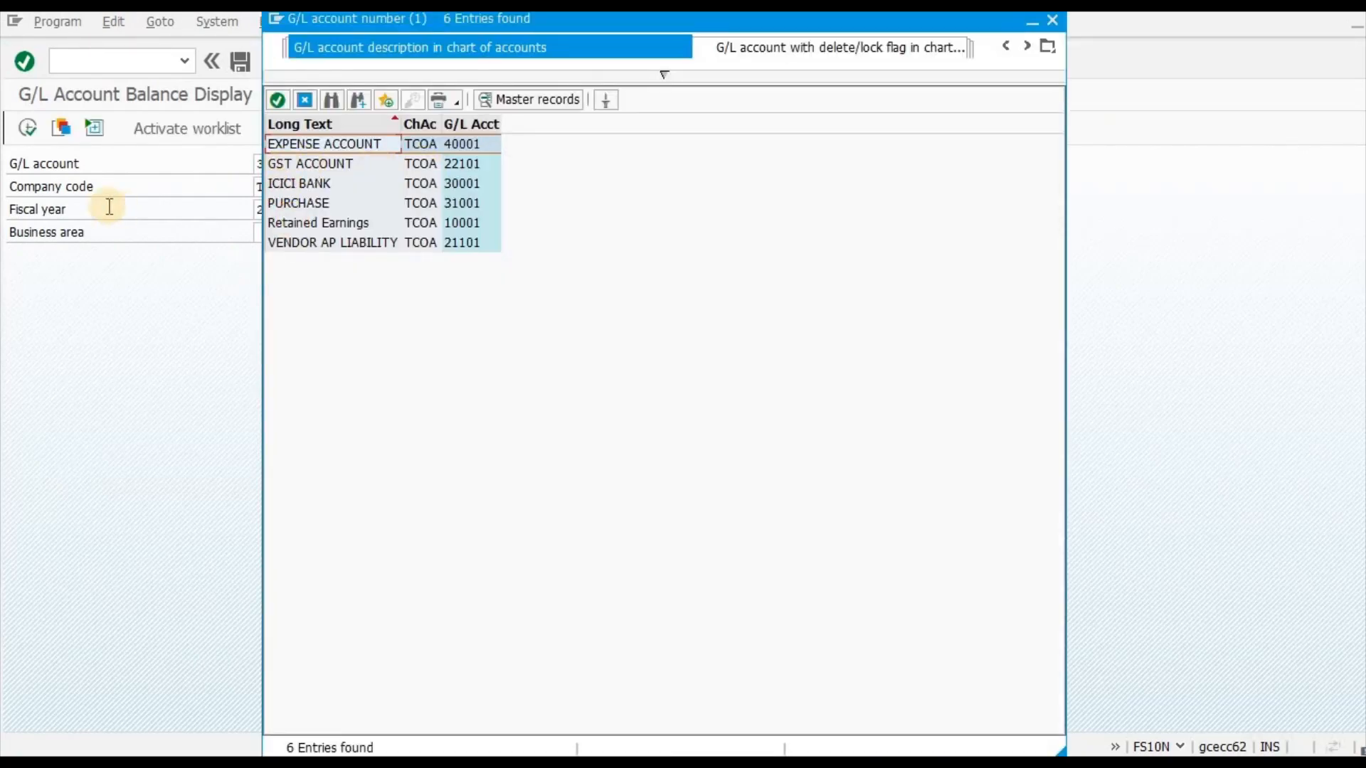
pyautogui.press('F8')
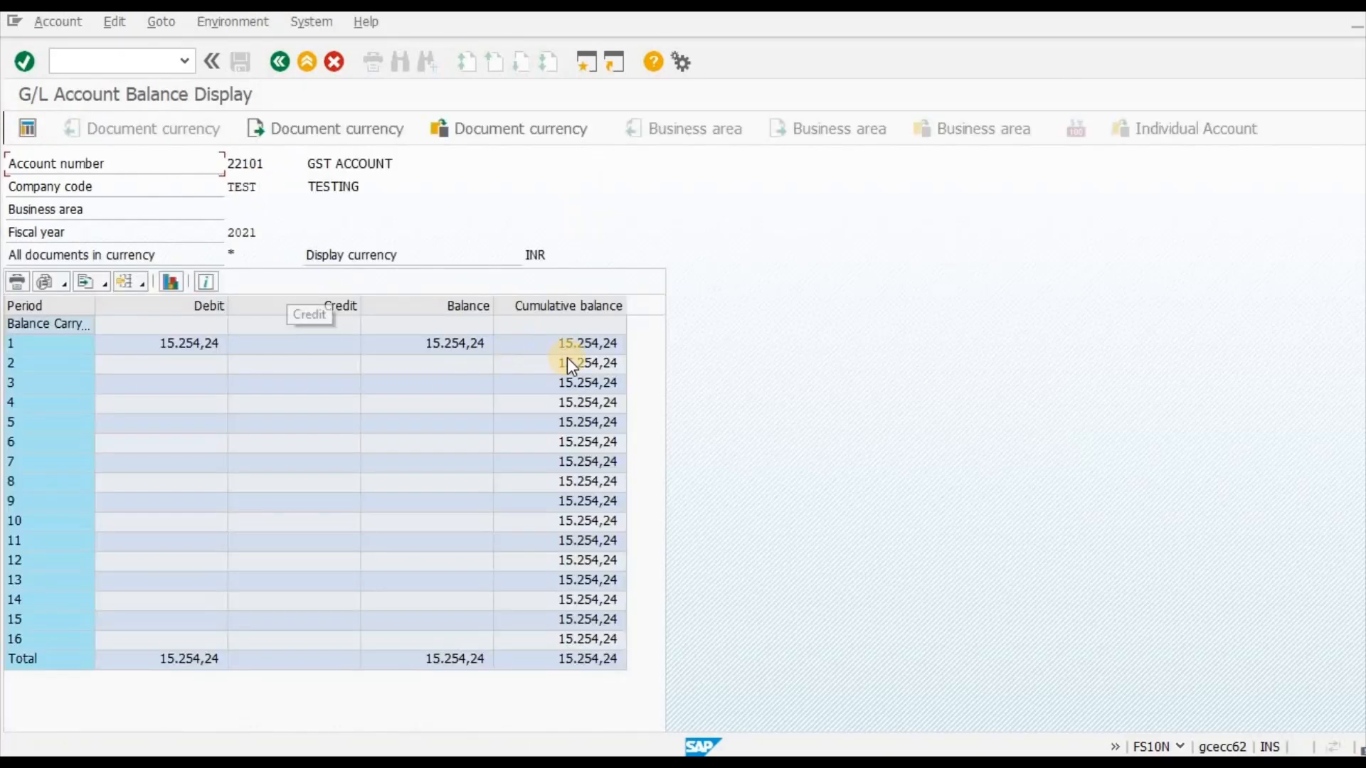